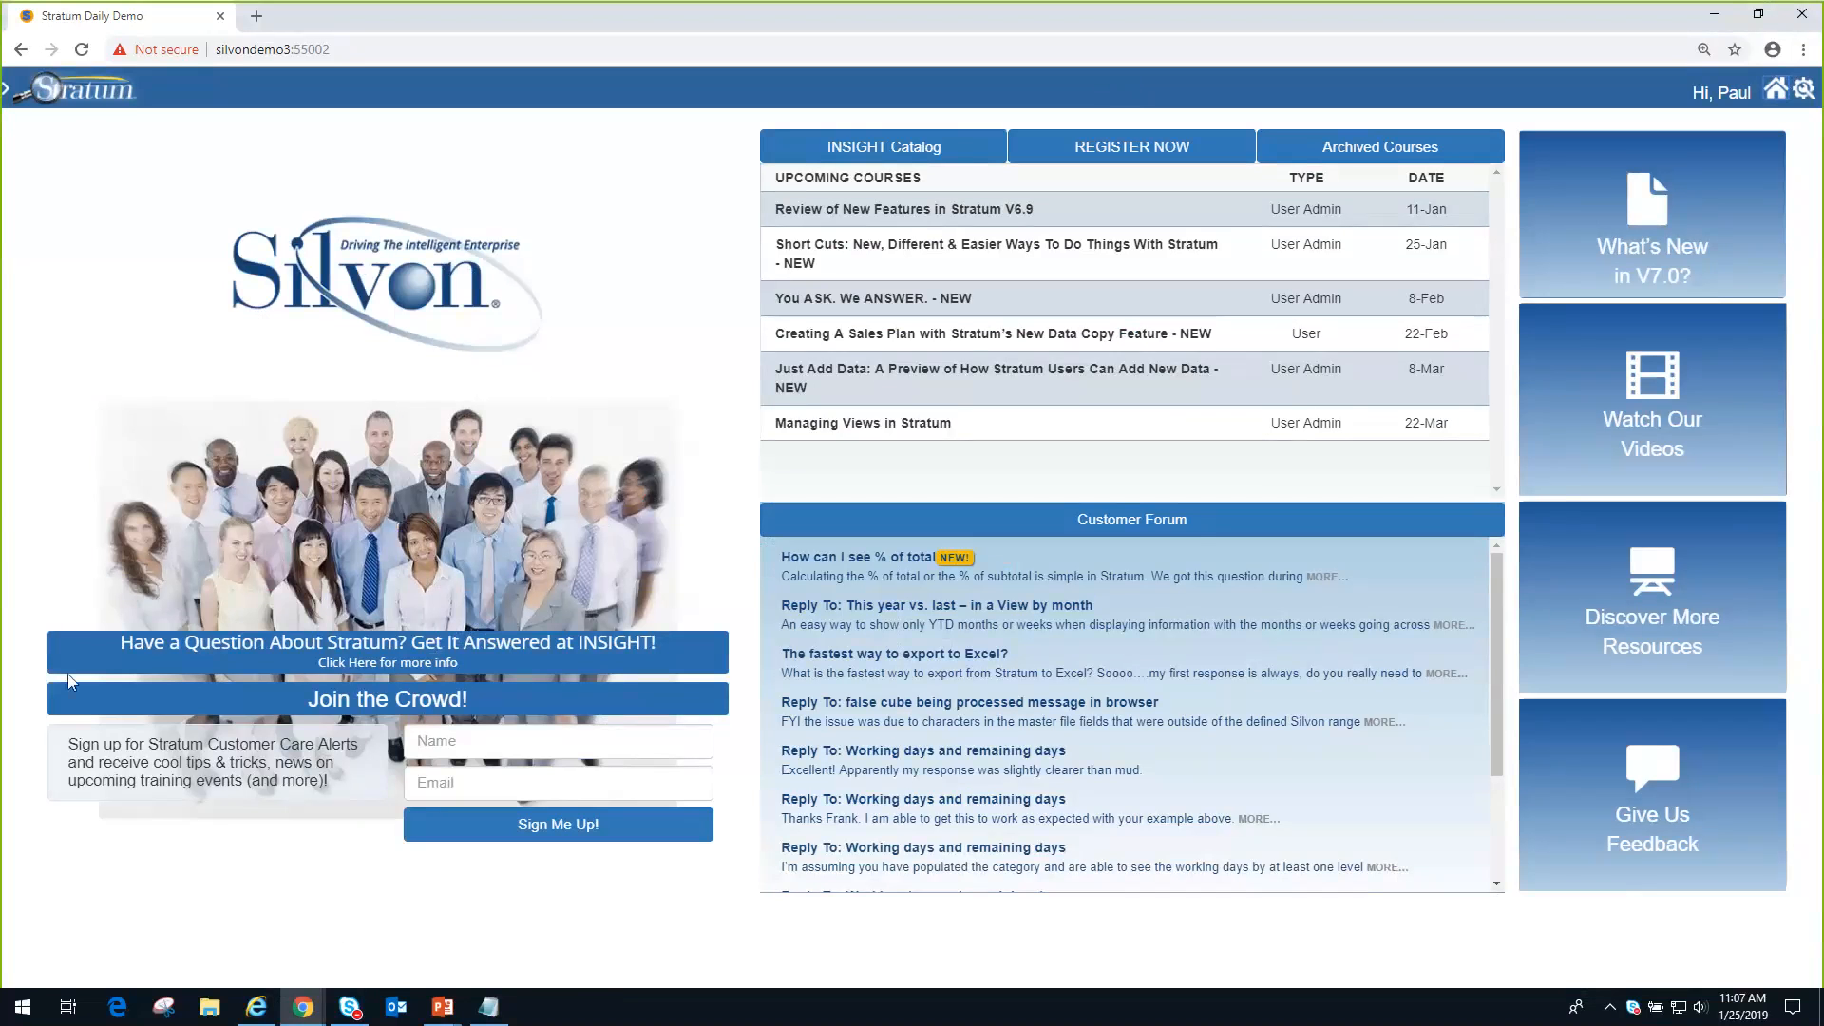
- Open the PHD - View 1 view from the PHD ViewGroup and enlarge the page for readability
left_click(74, 95)
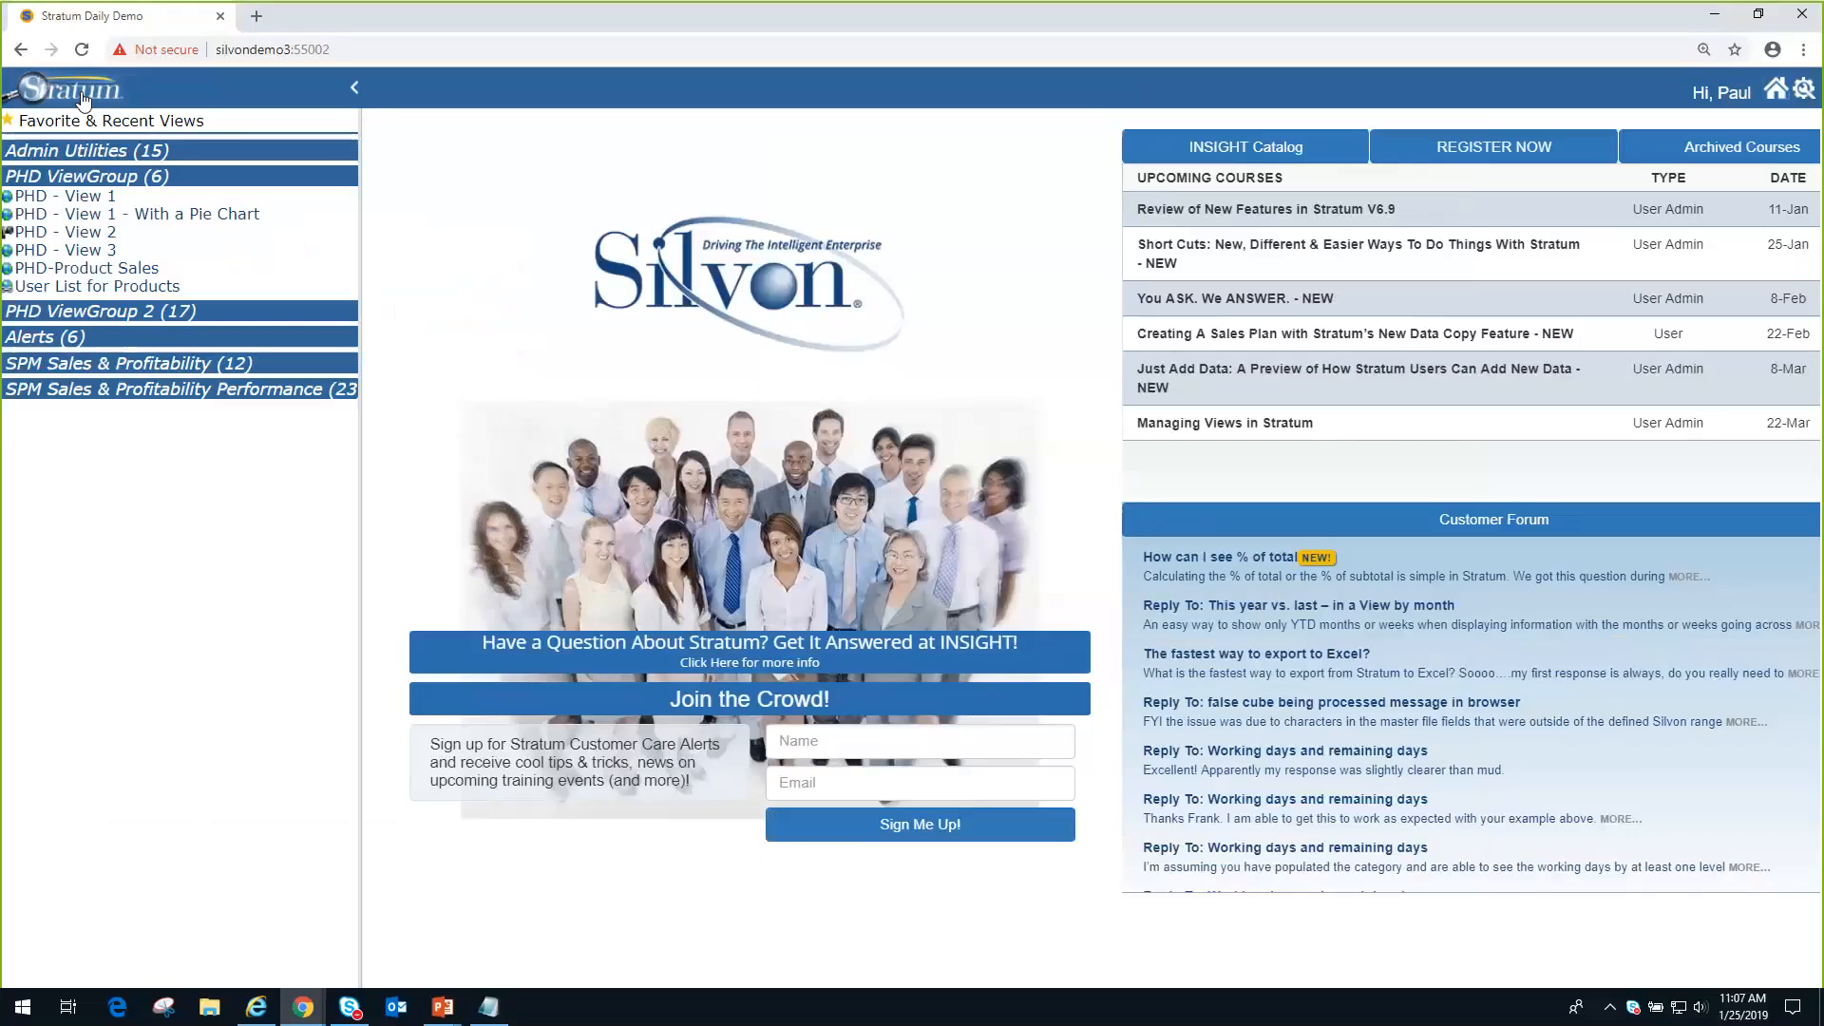
left_click(96, 198)
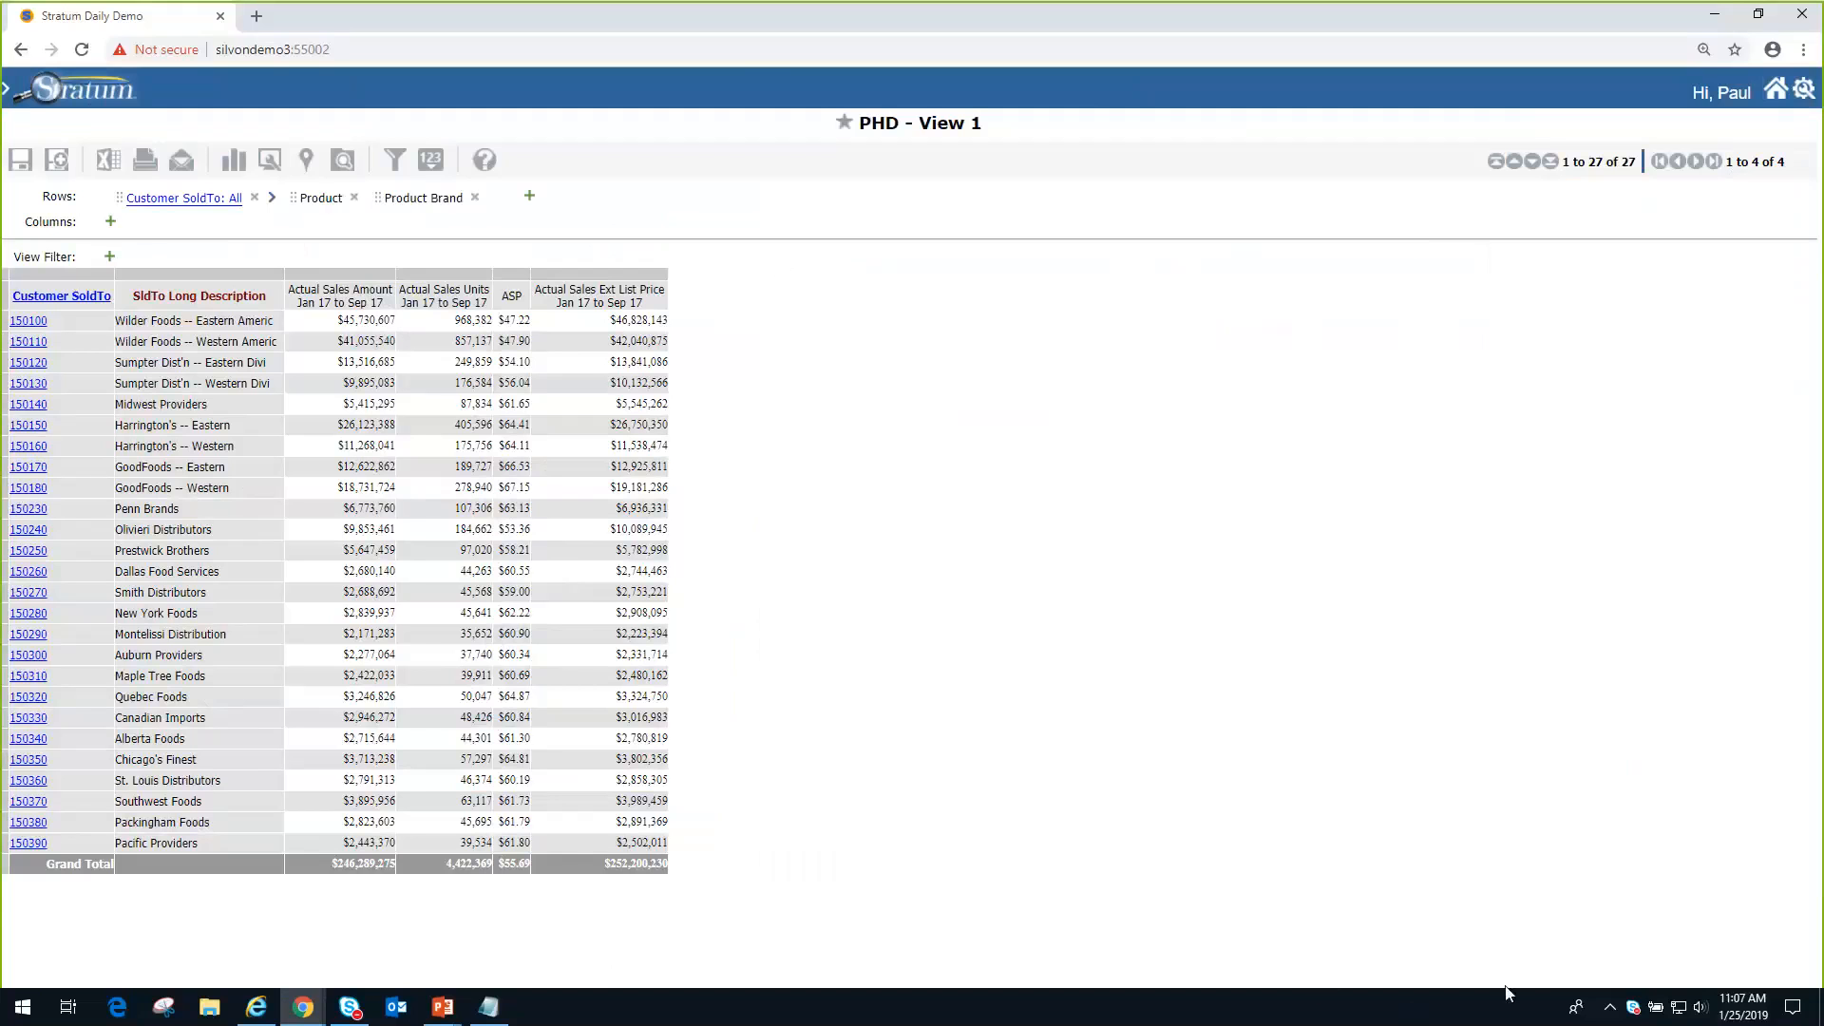
key("ctrl+plus")
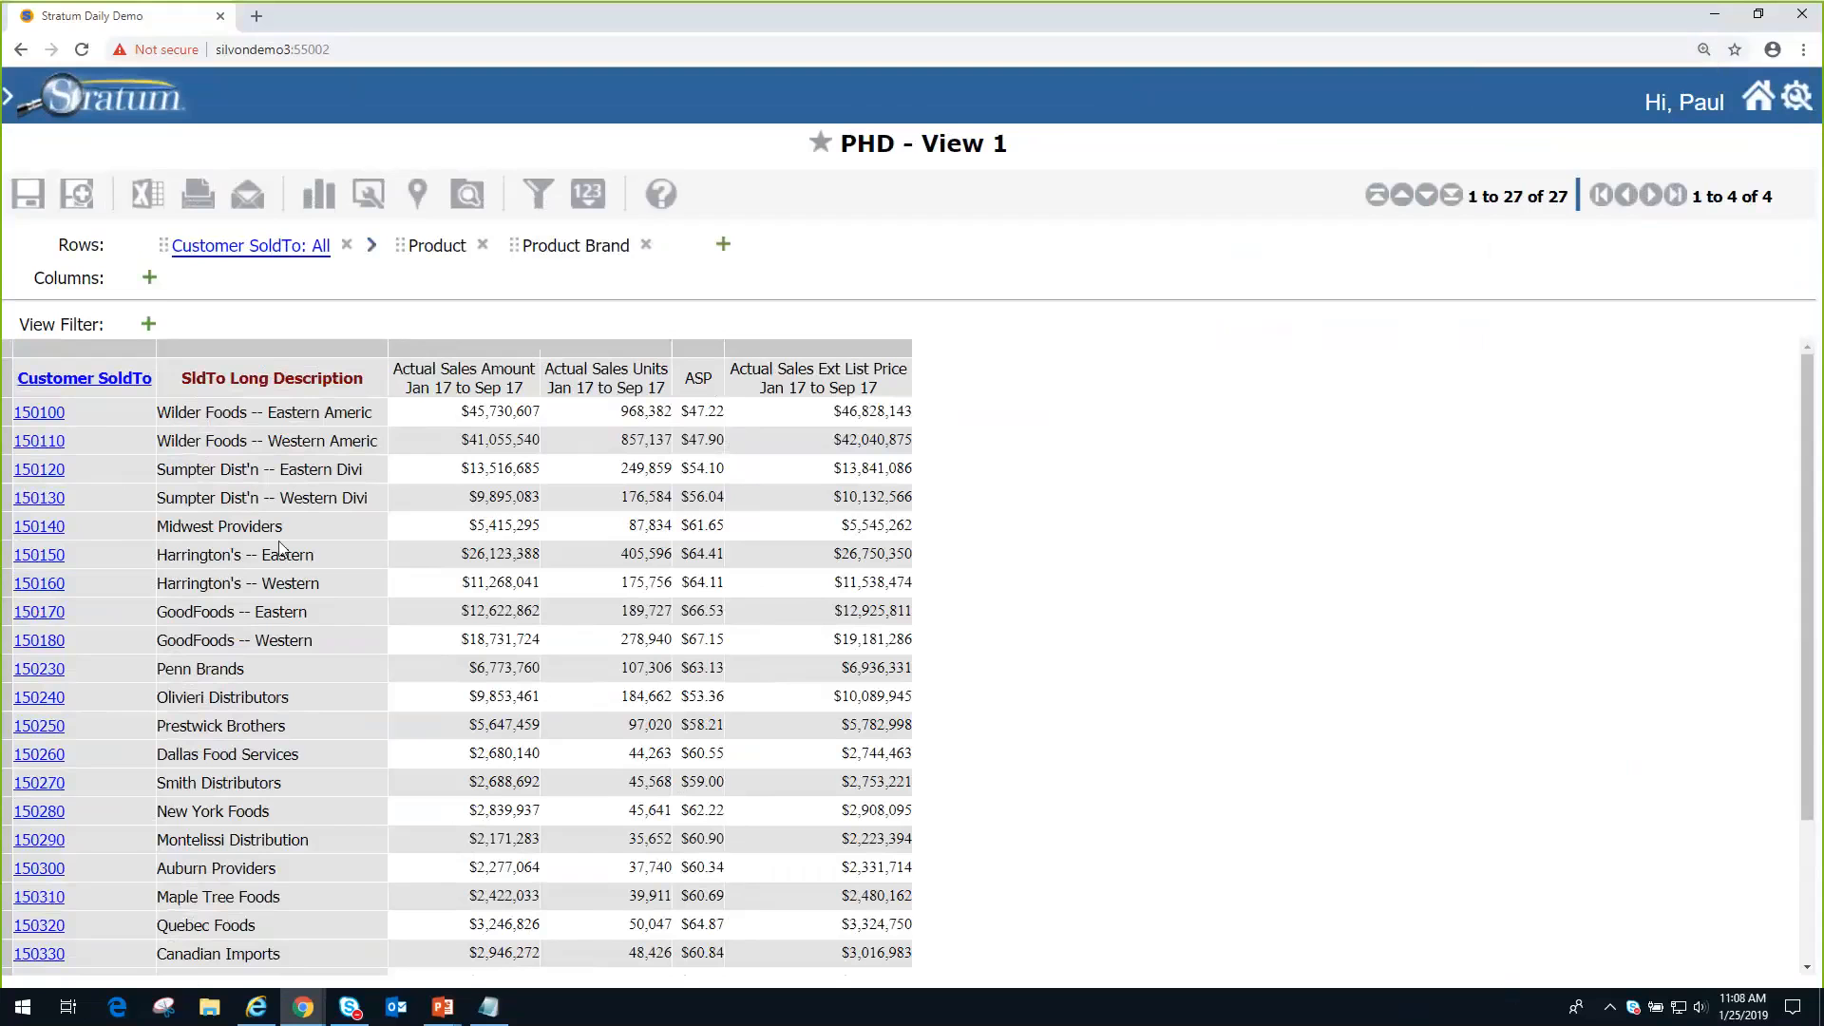
- View the edit settings of the Actual Sales Amount measure item from its grid column header, leaving them unchanged
left_click(480, 380)
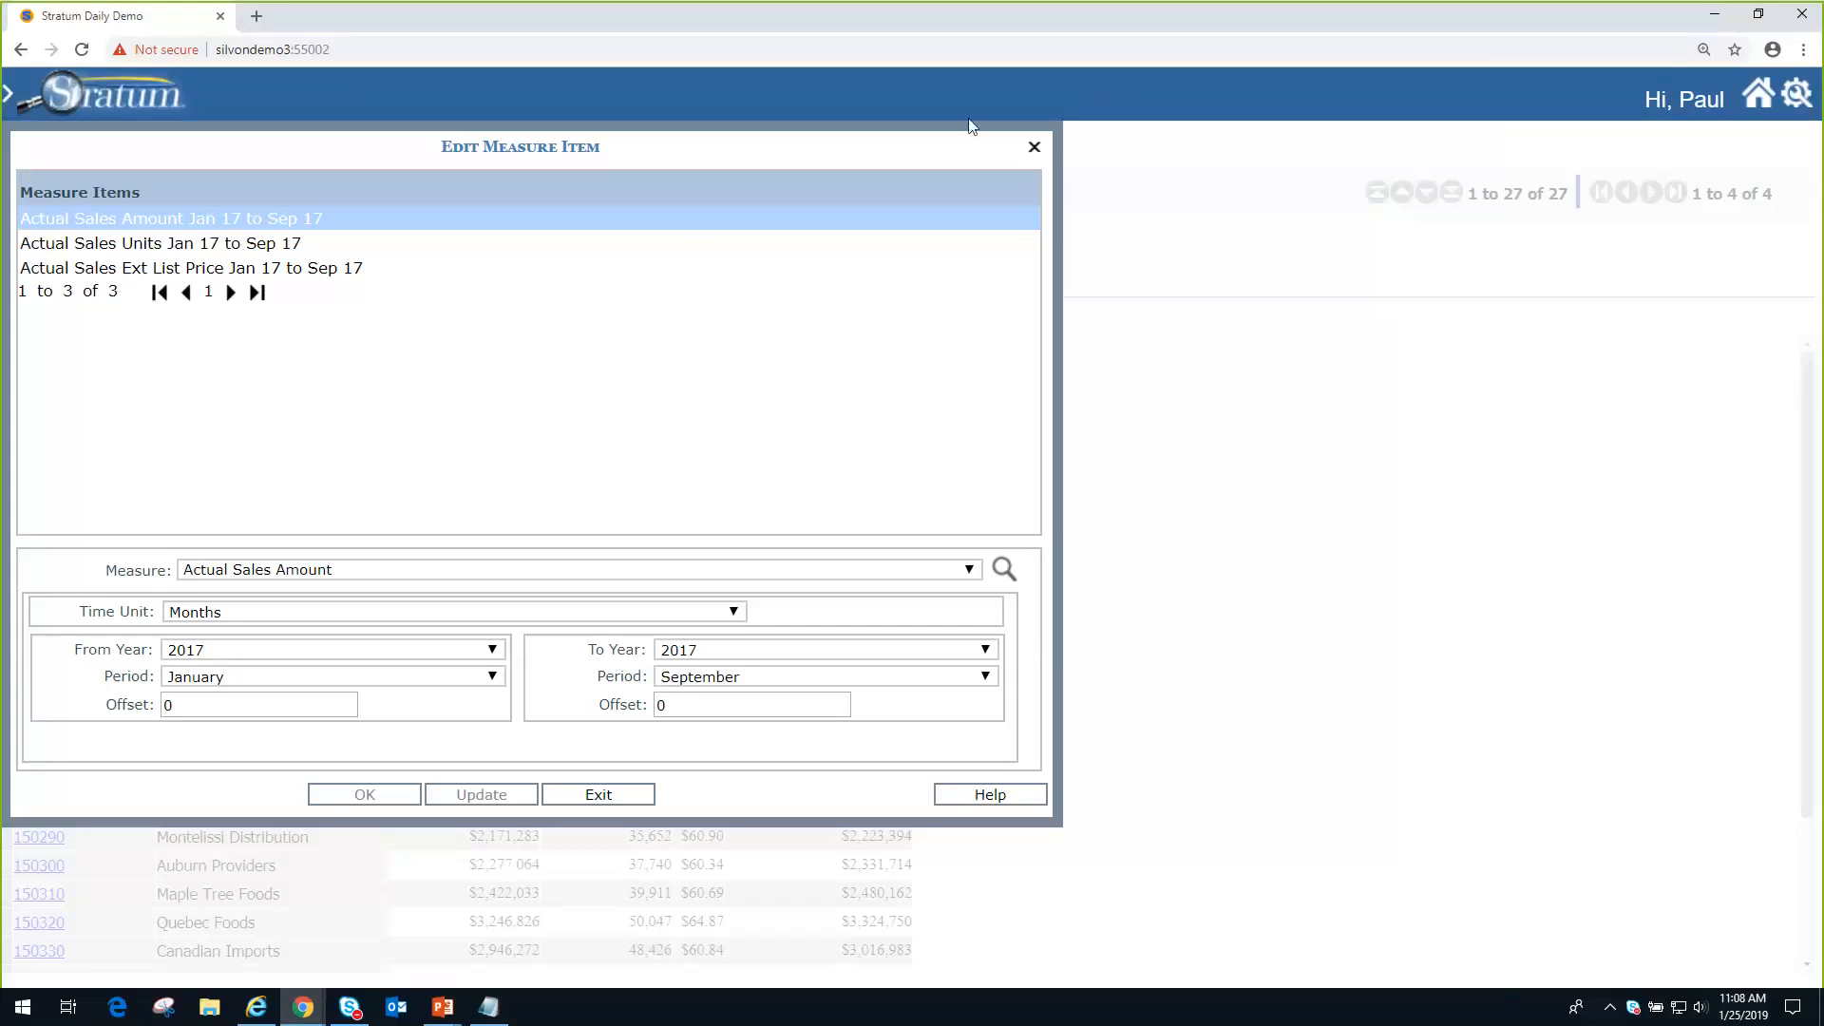
left_click(1033, 148)
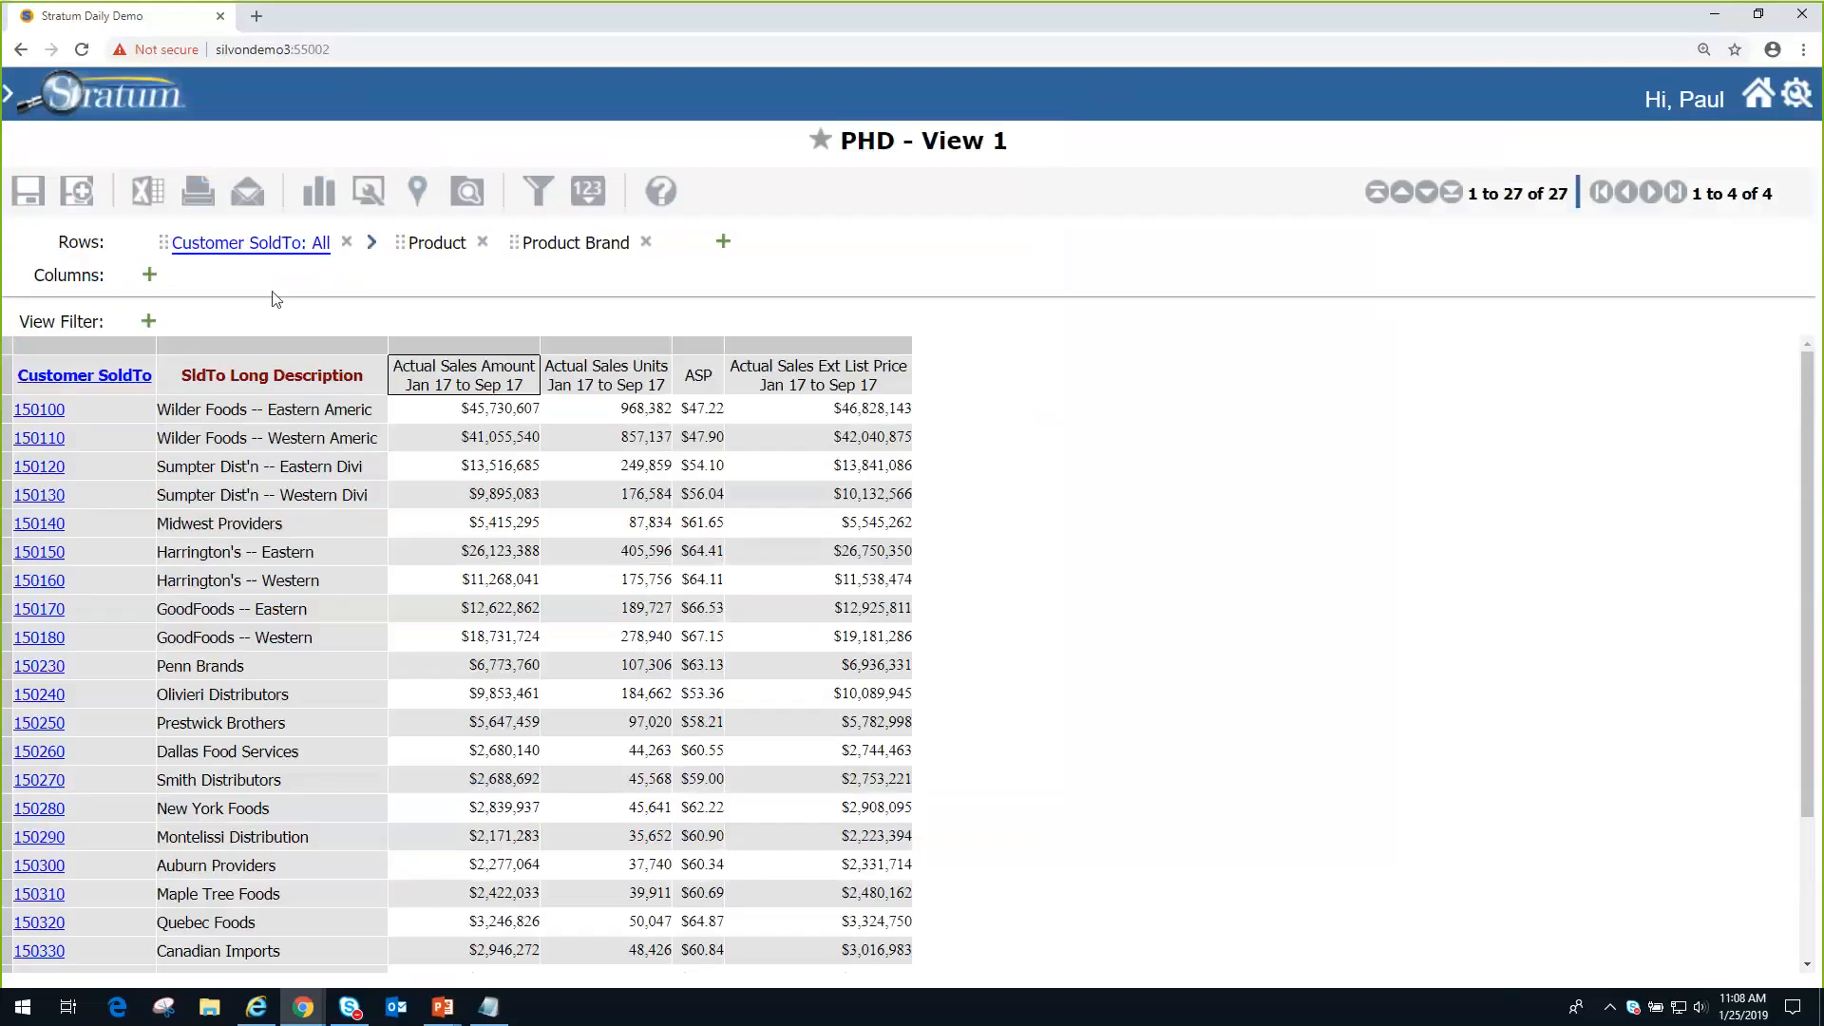
right_click(473, 380)
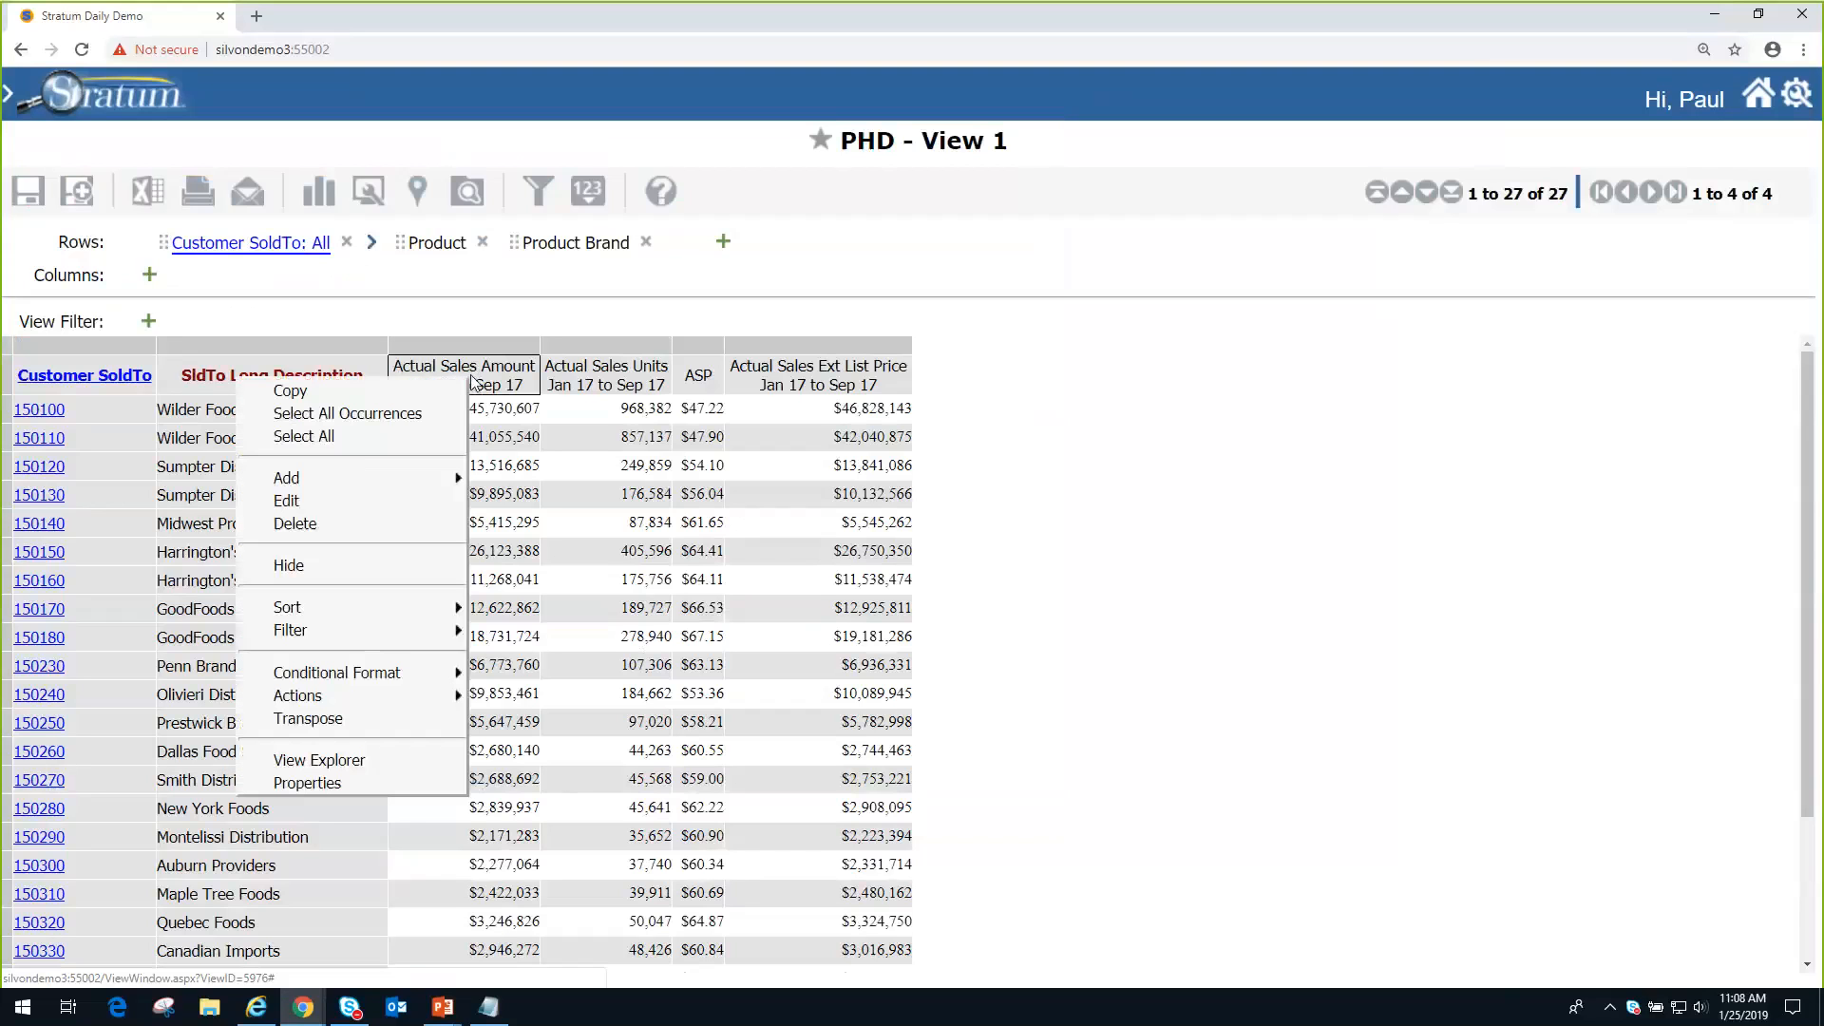
left_click(369, 516)
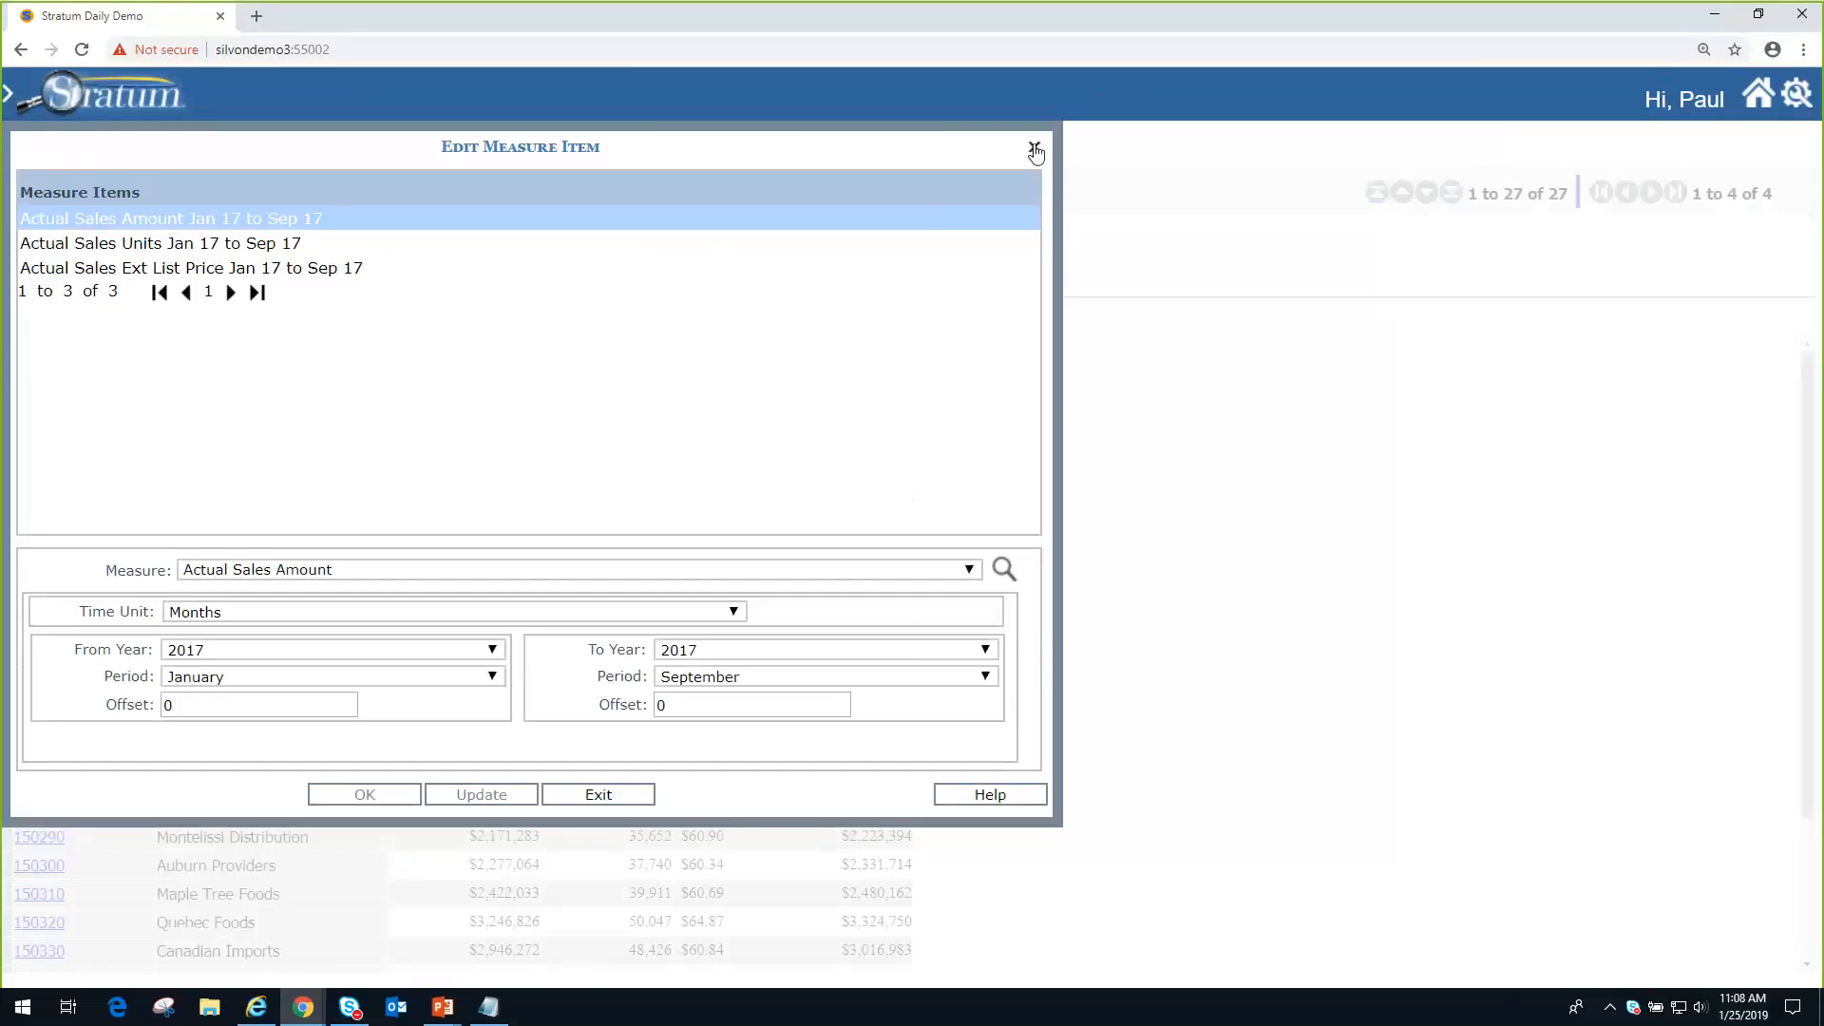
left_click(1035, 150)
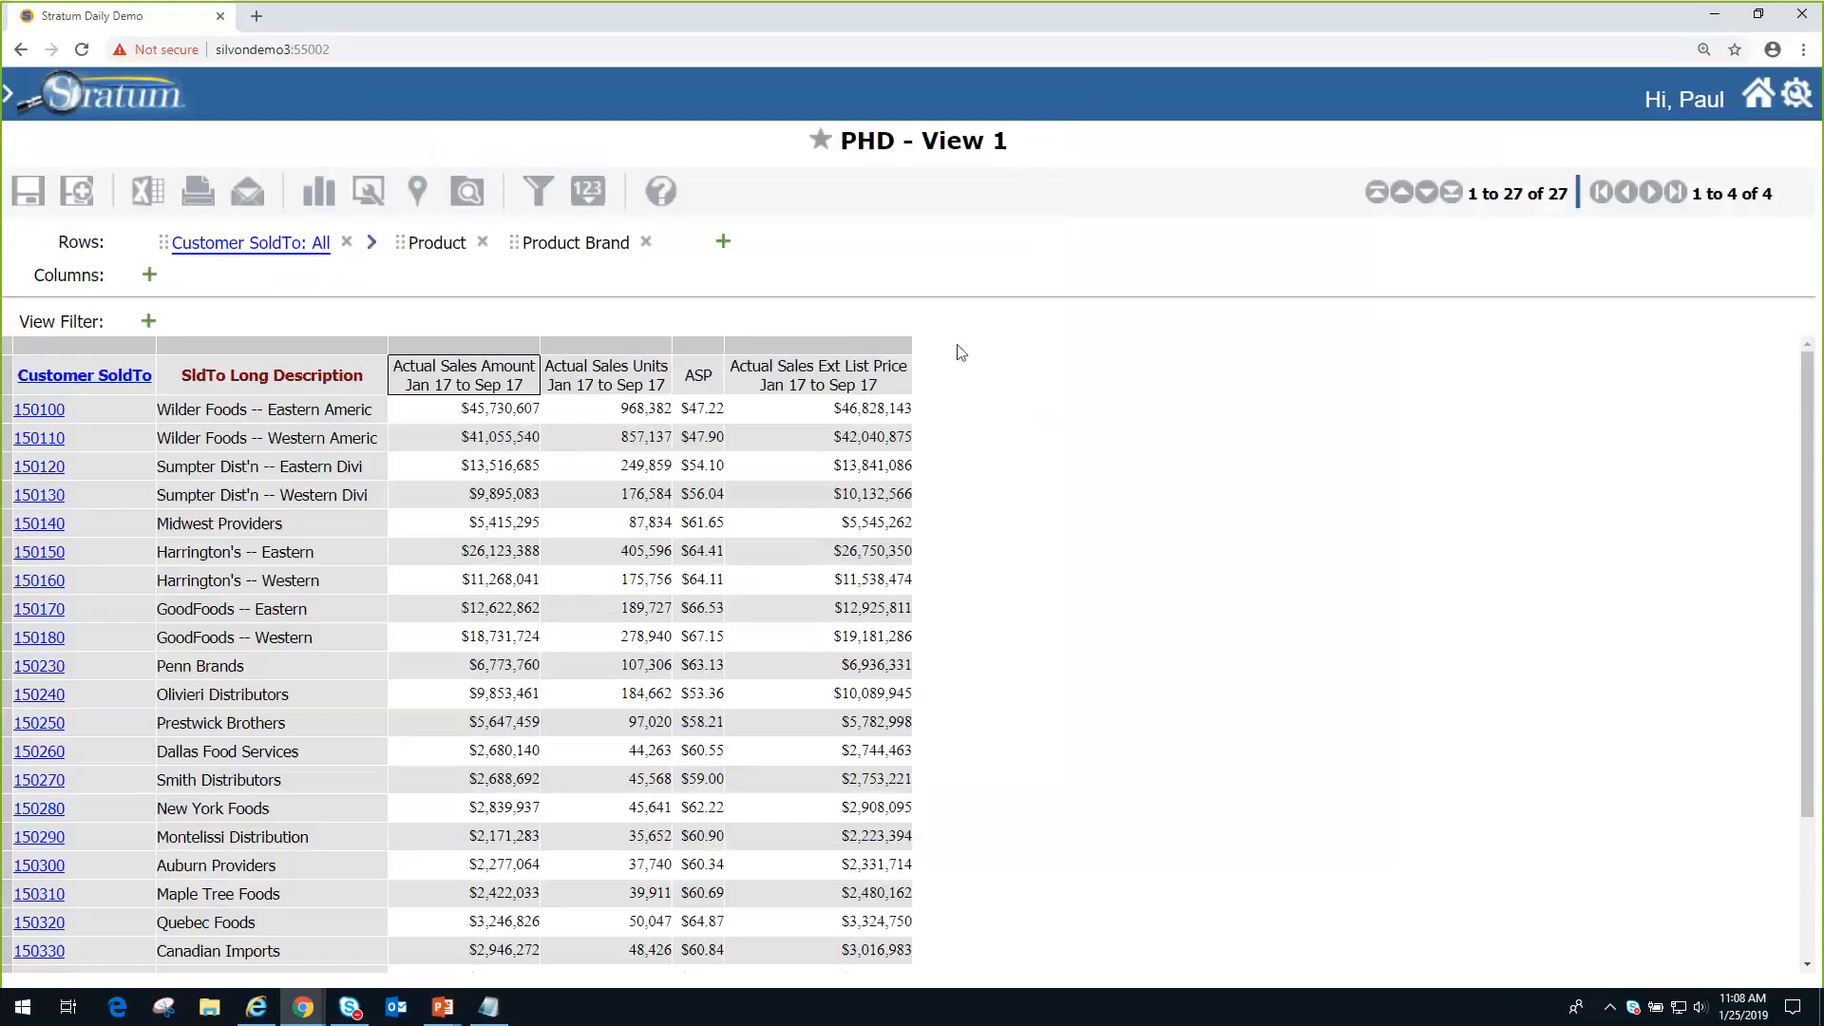
- Show the View Explorer and view the Actual Sales Amount measure item's edit settings from there, without changing them
left_click(470, 202)
right_click(1439, 635)
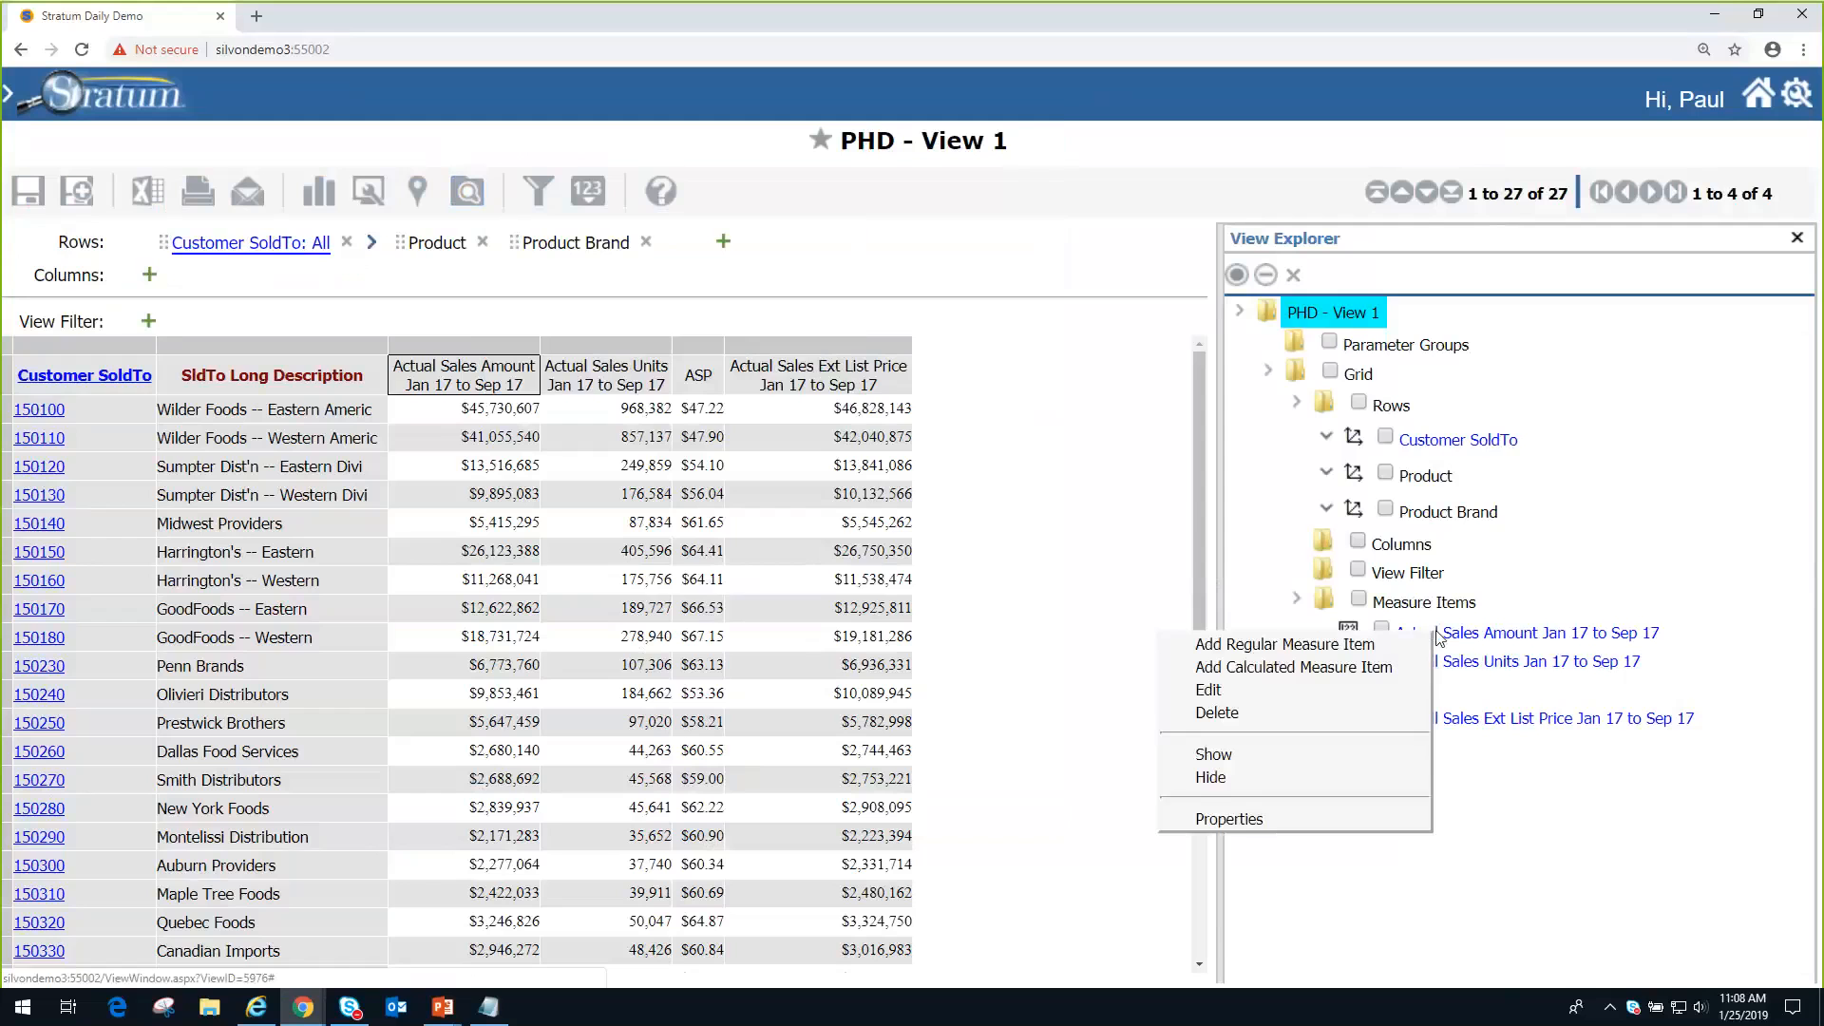
left_click(1339, 699)
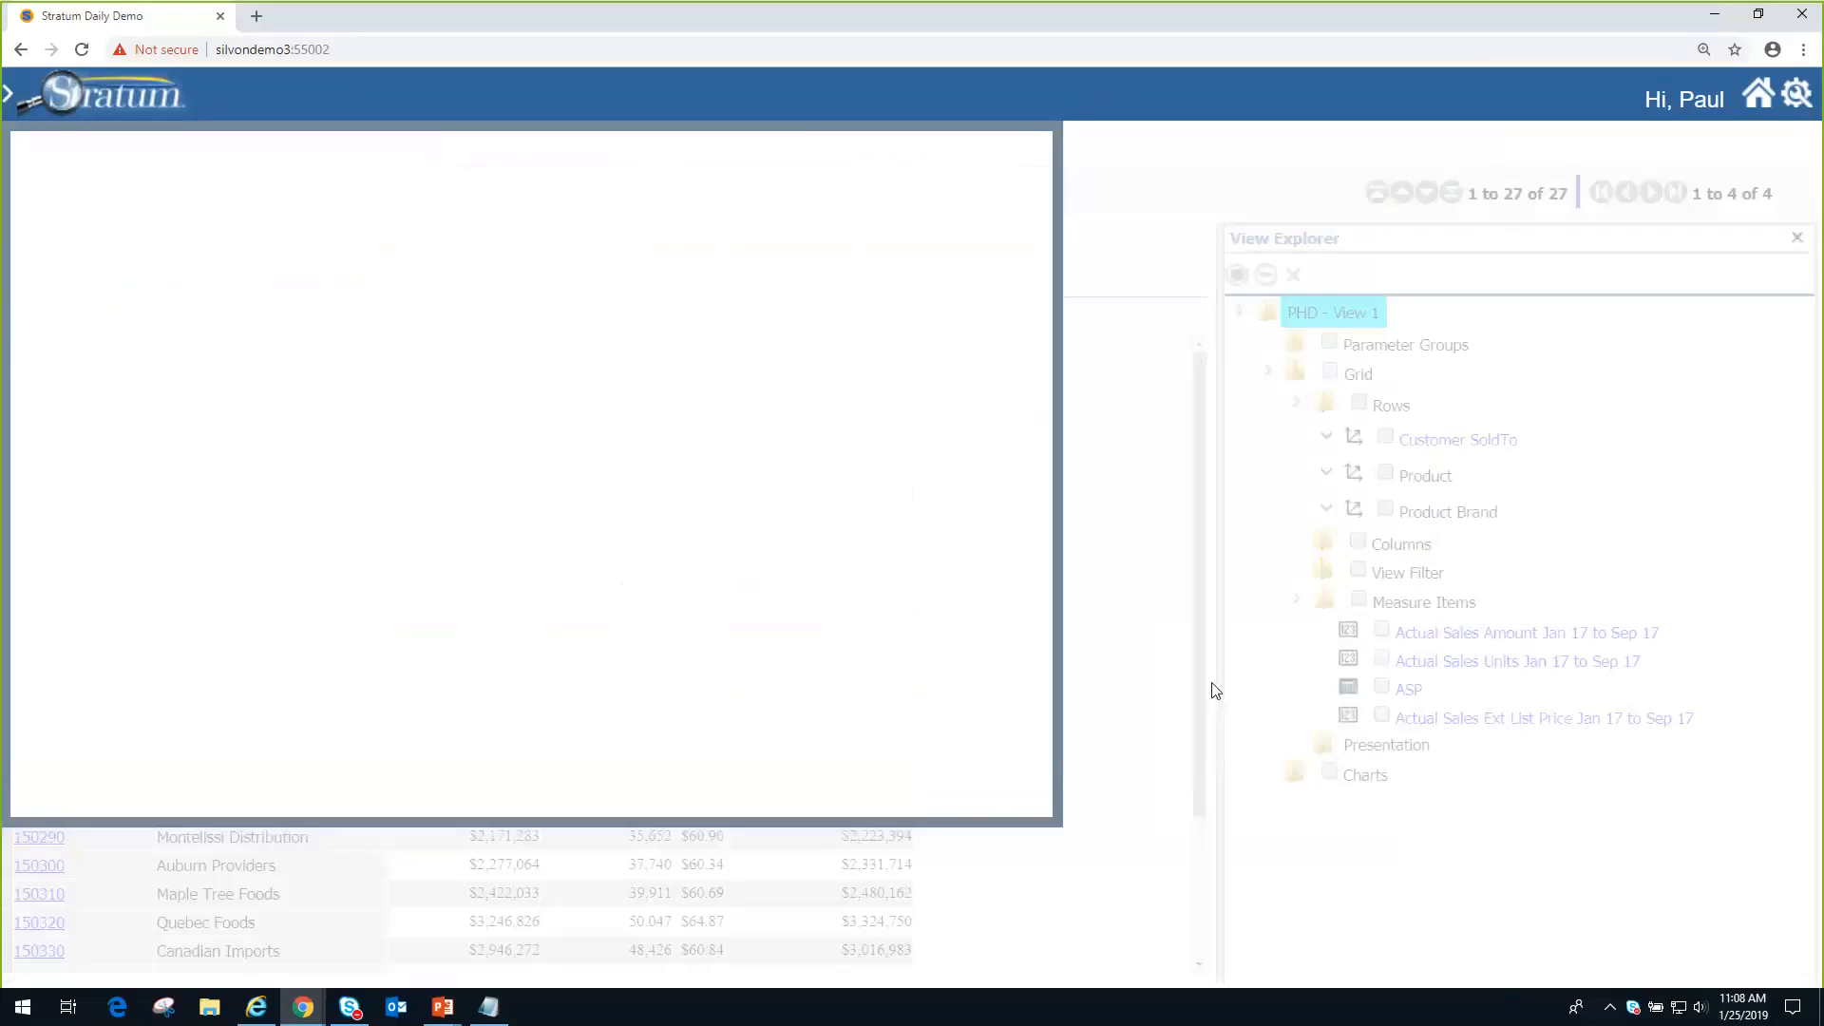
left_click(1034, 150)
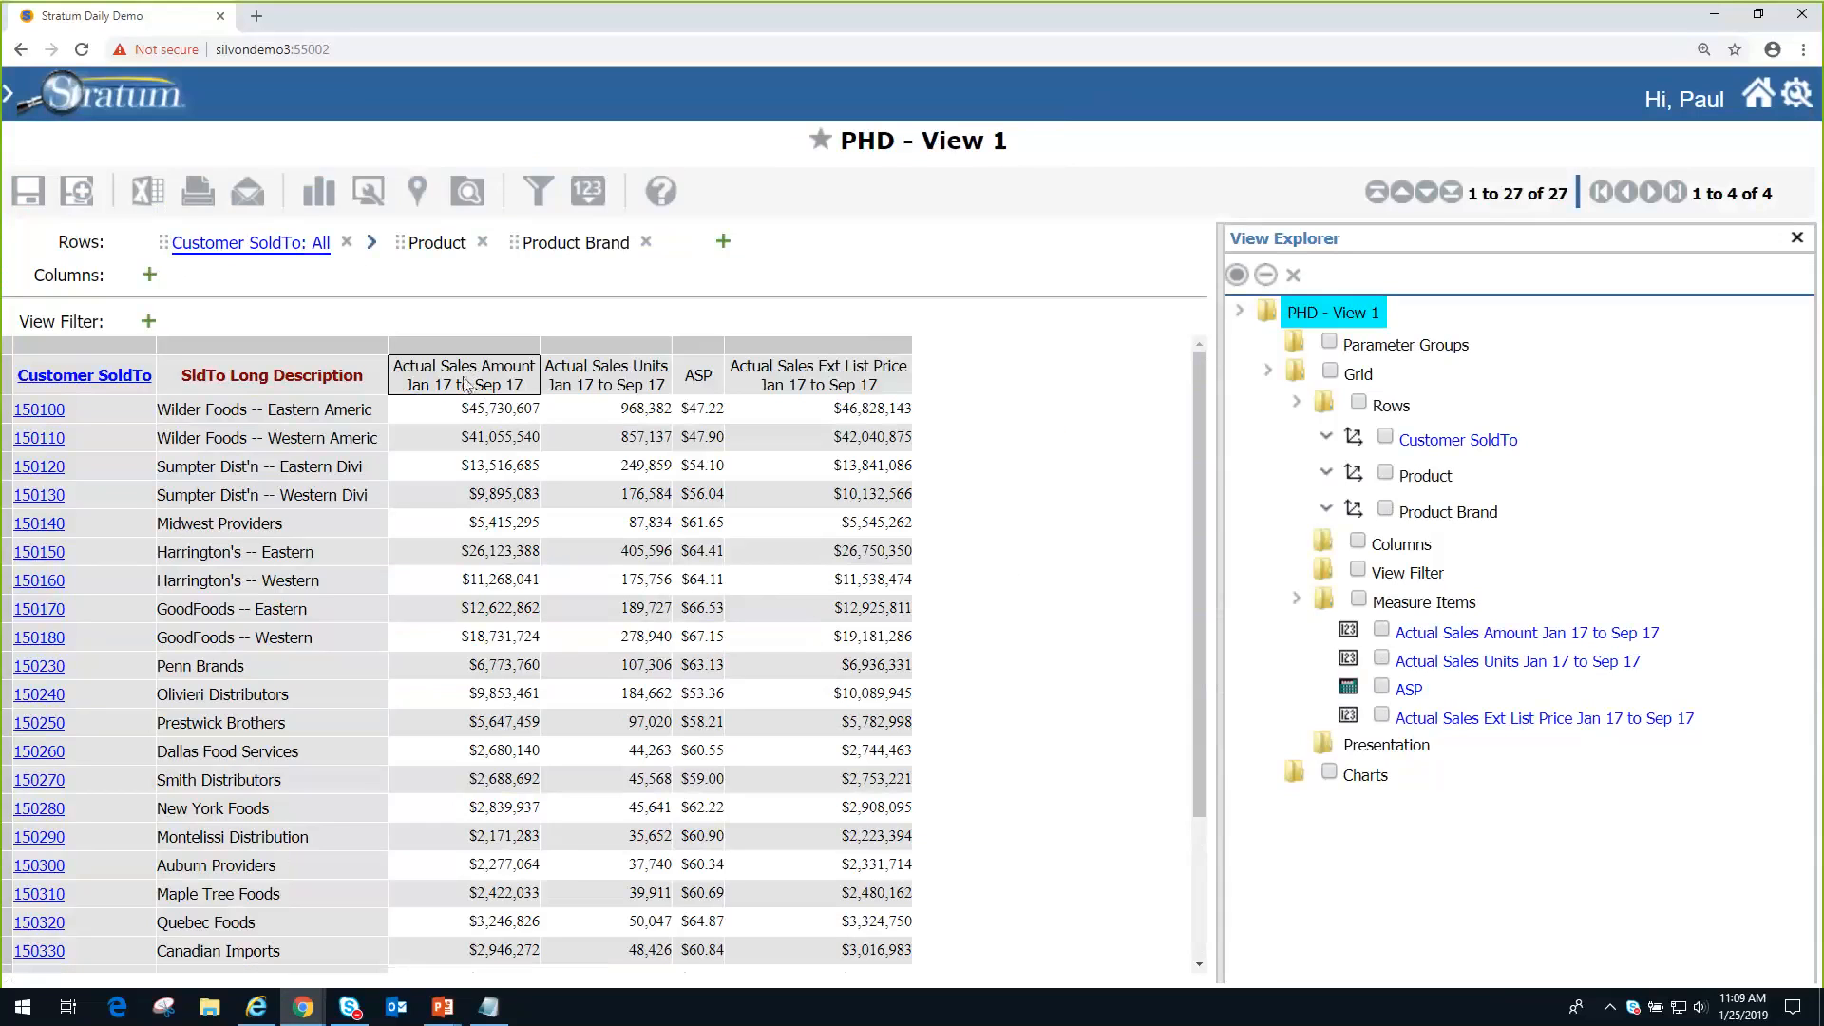
- Set the From Year of all three regular measure items to 2016 together and apply the changes to the view
double_click(573, 365)
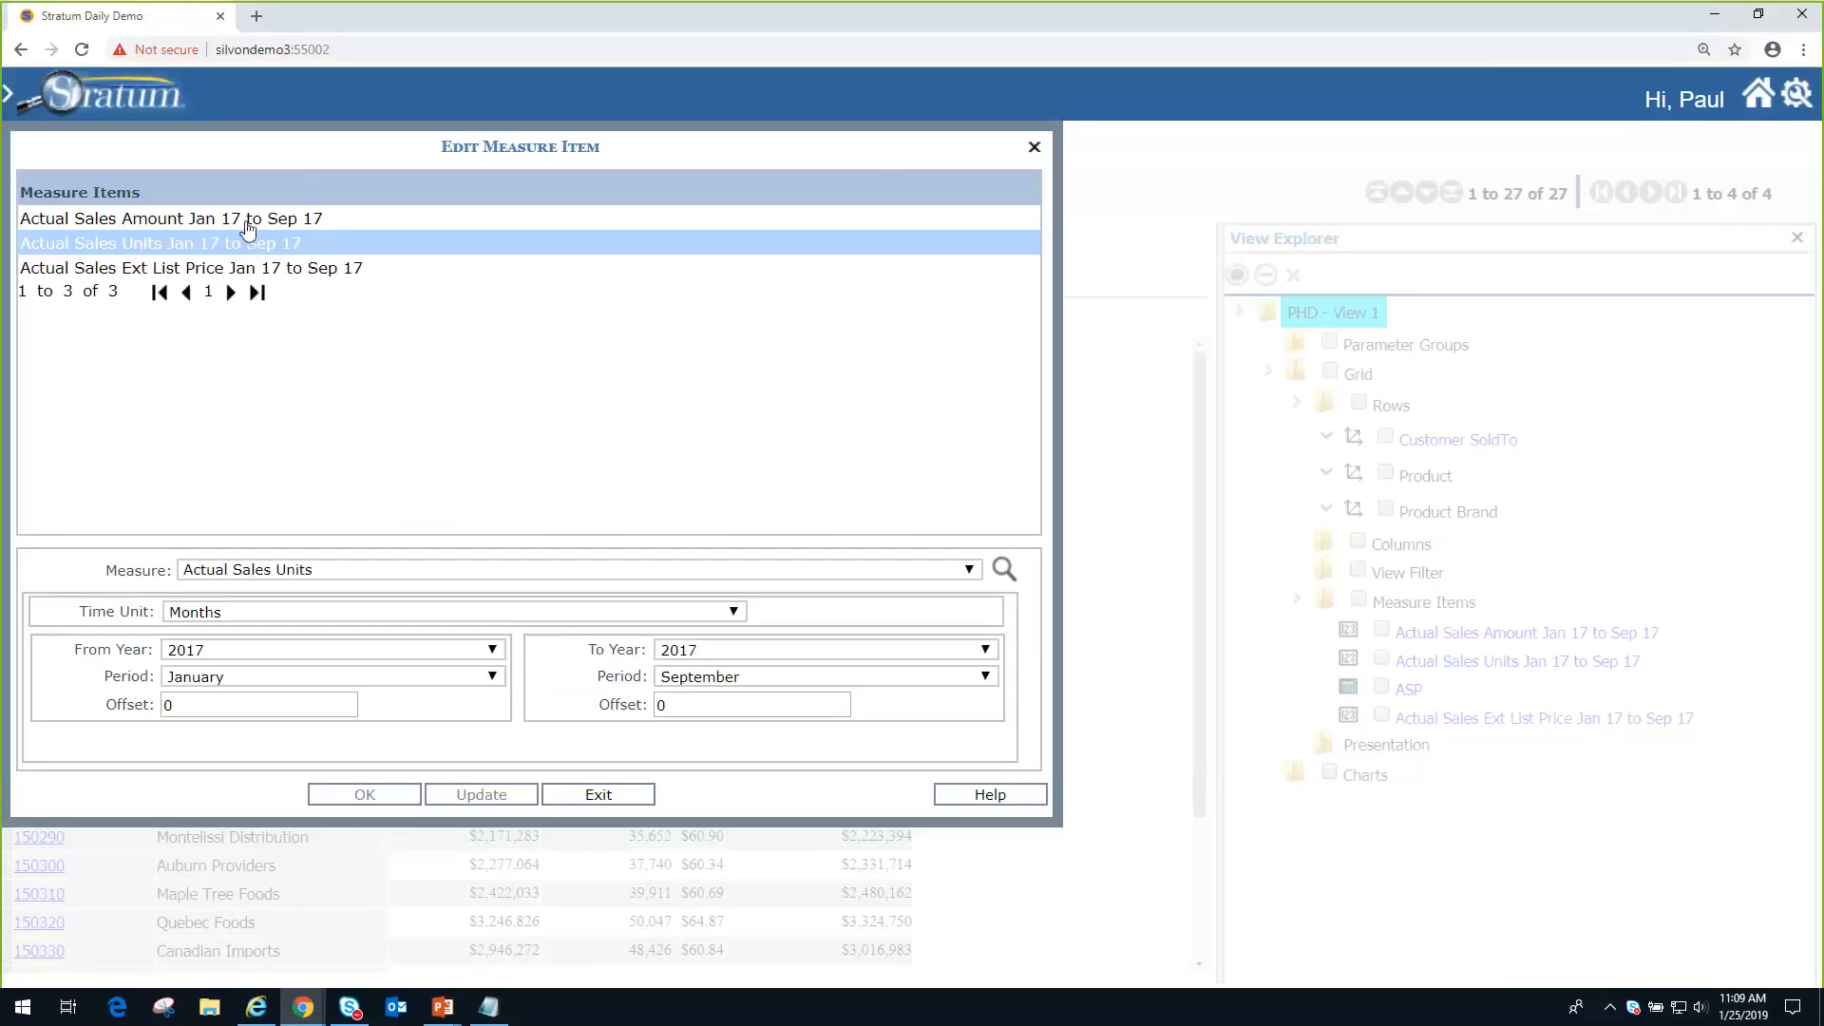
left_click_drag(247, 228, 290, 349)
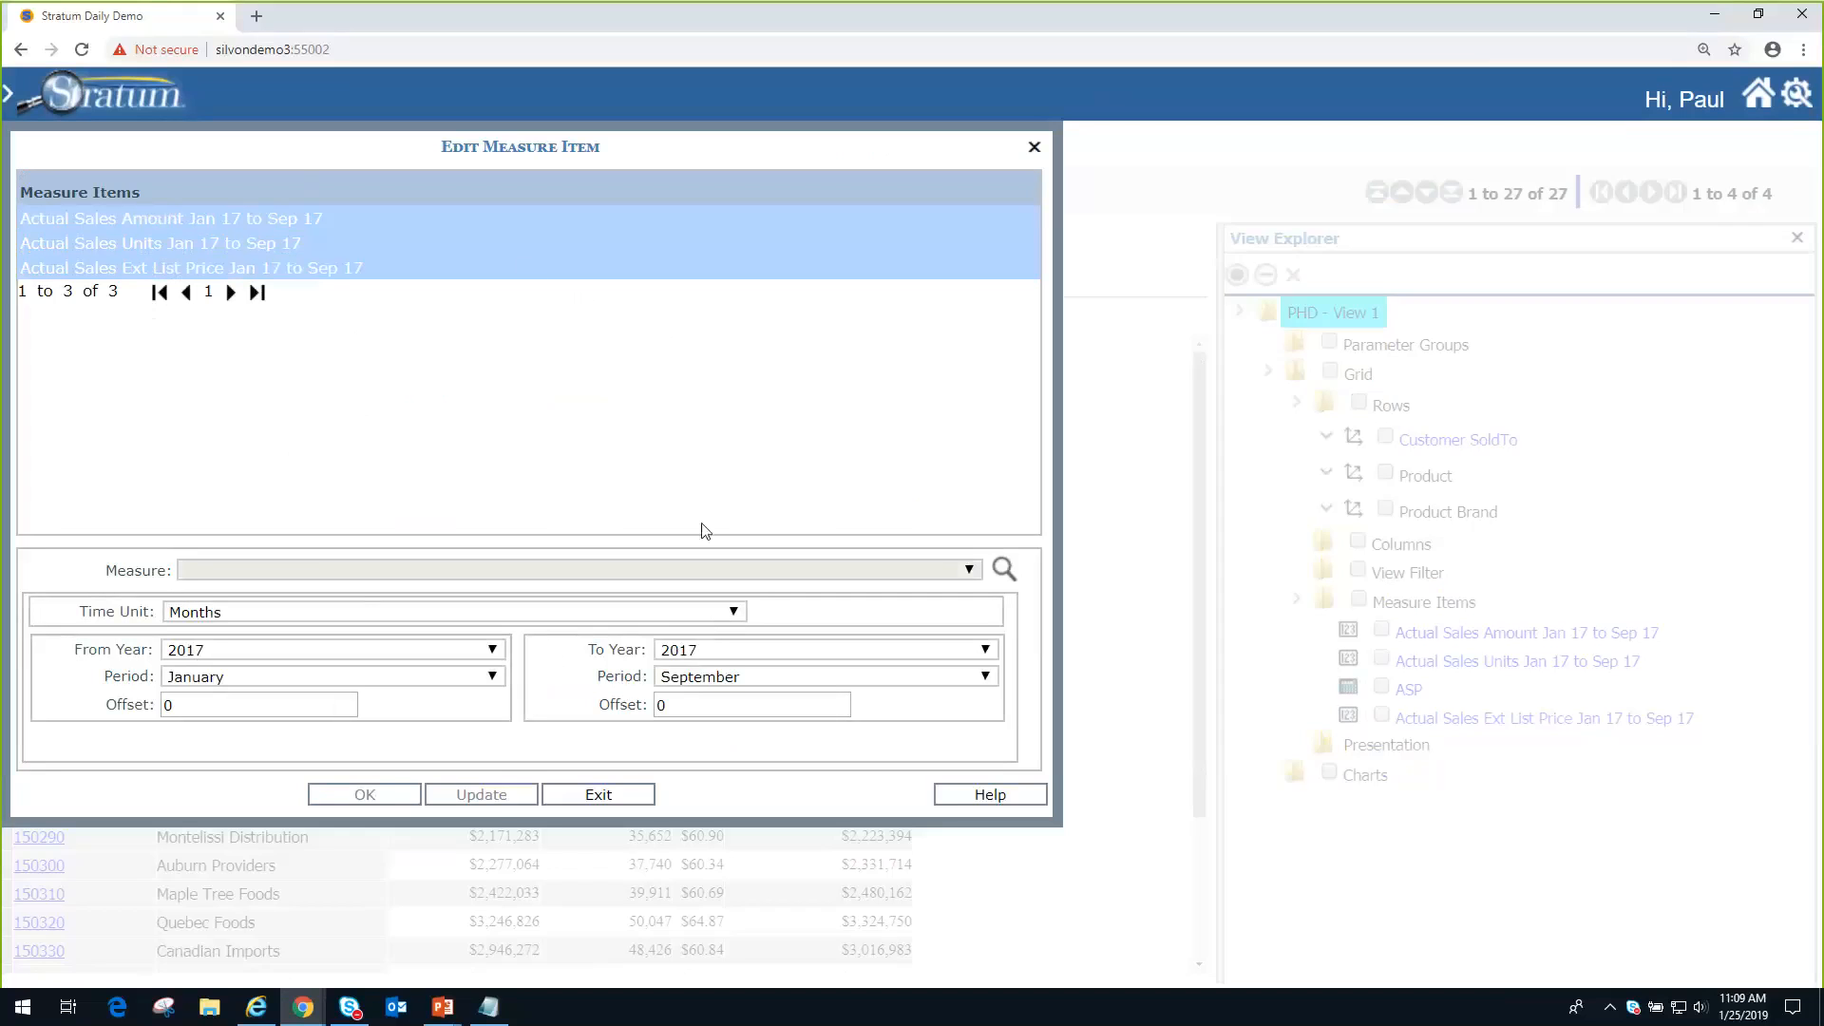
left_click(493, 650)
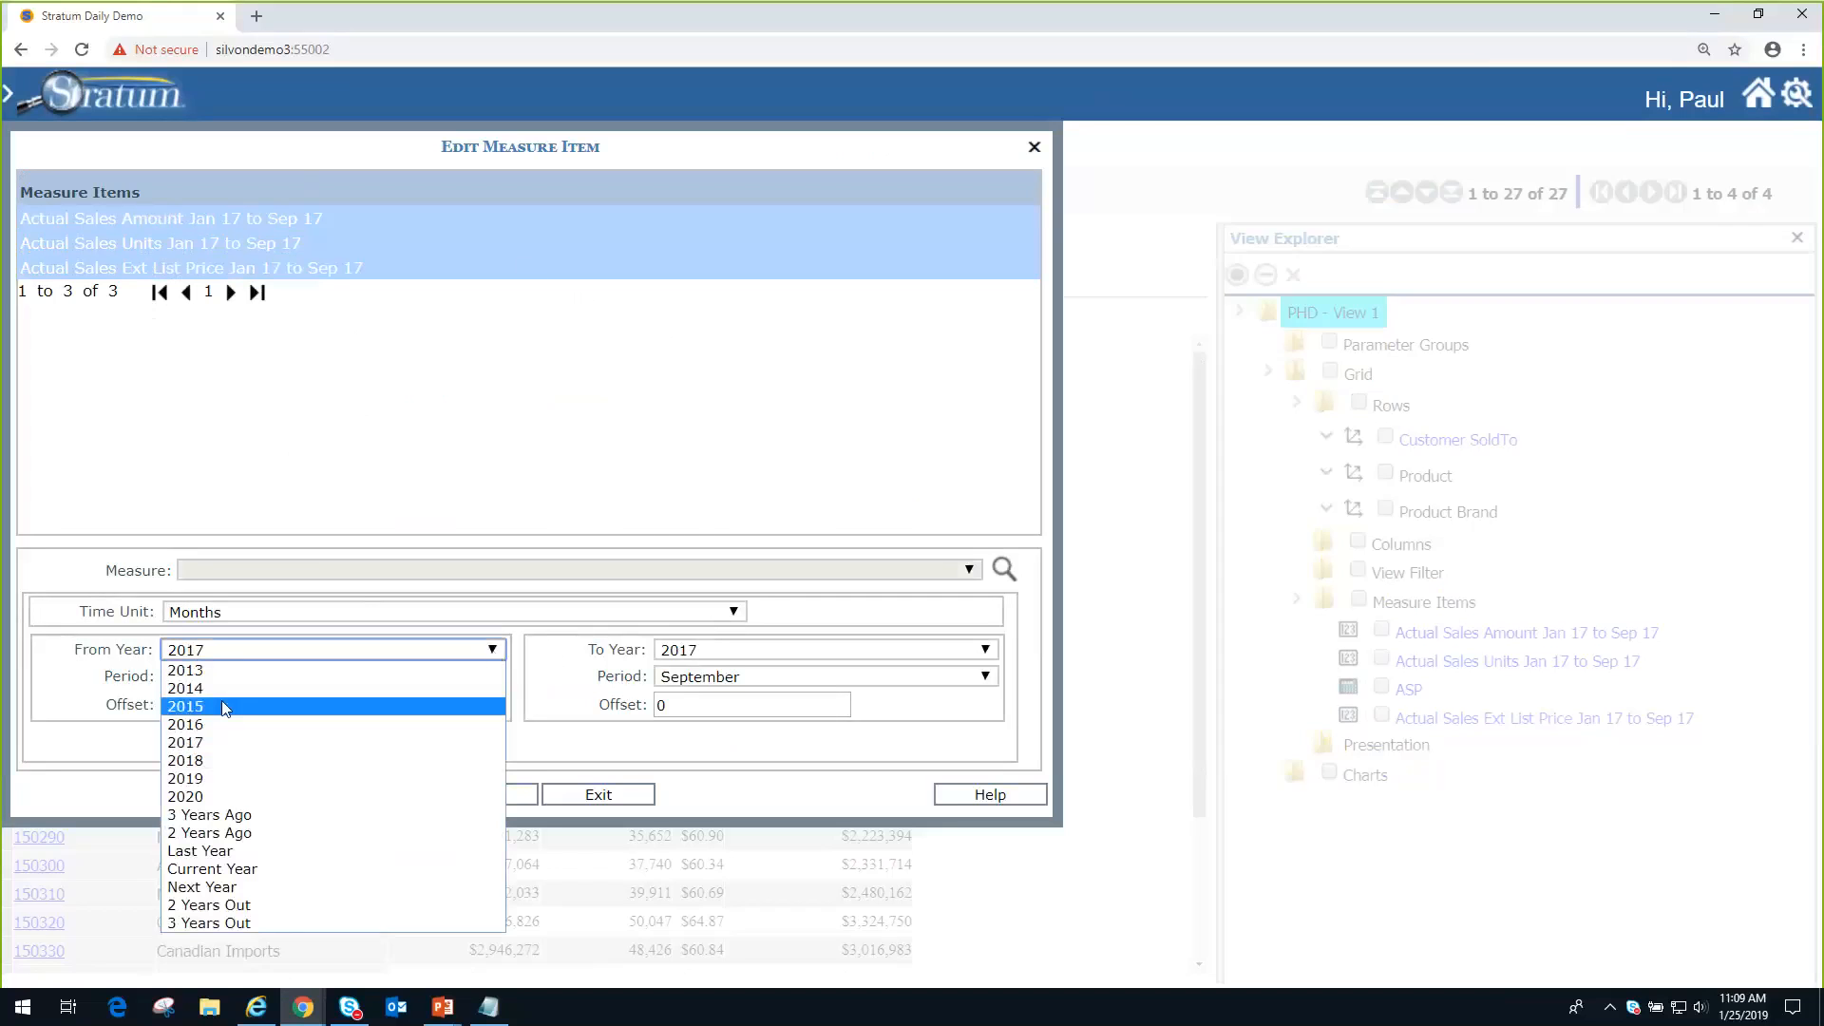
left_click(333, 722)
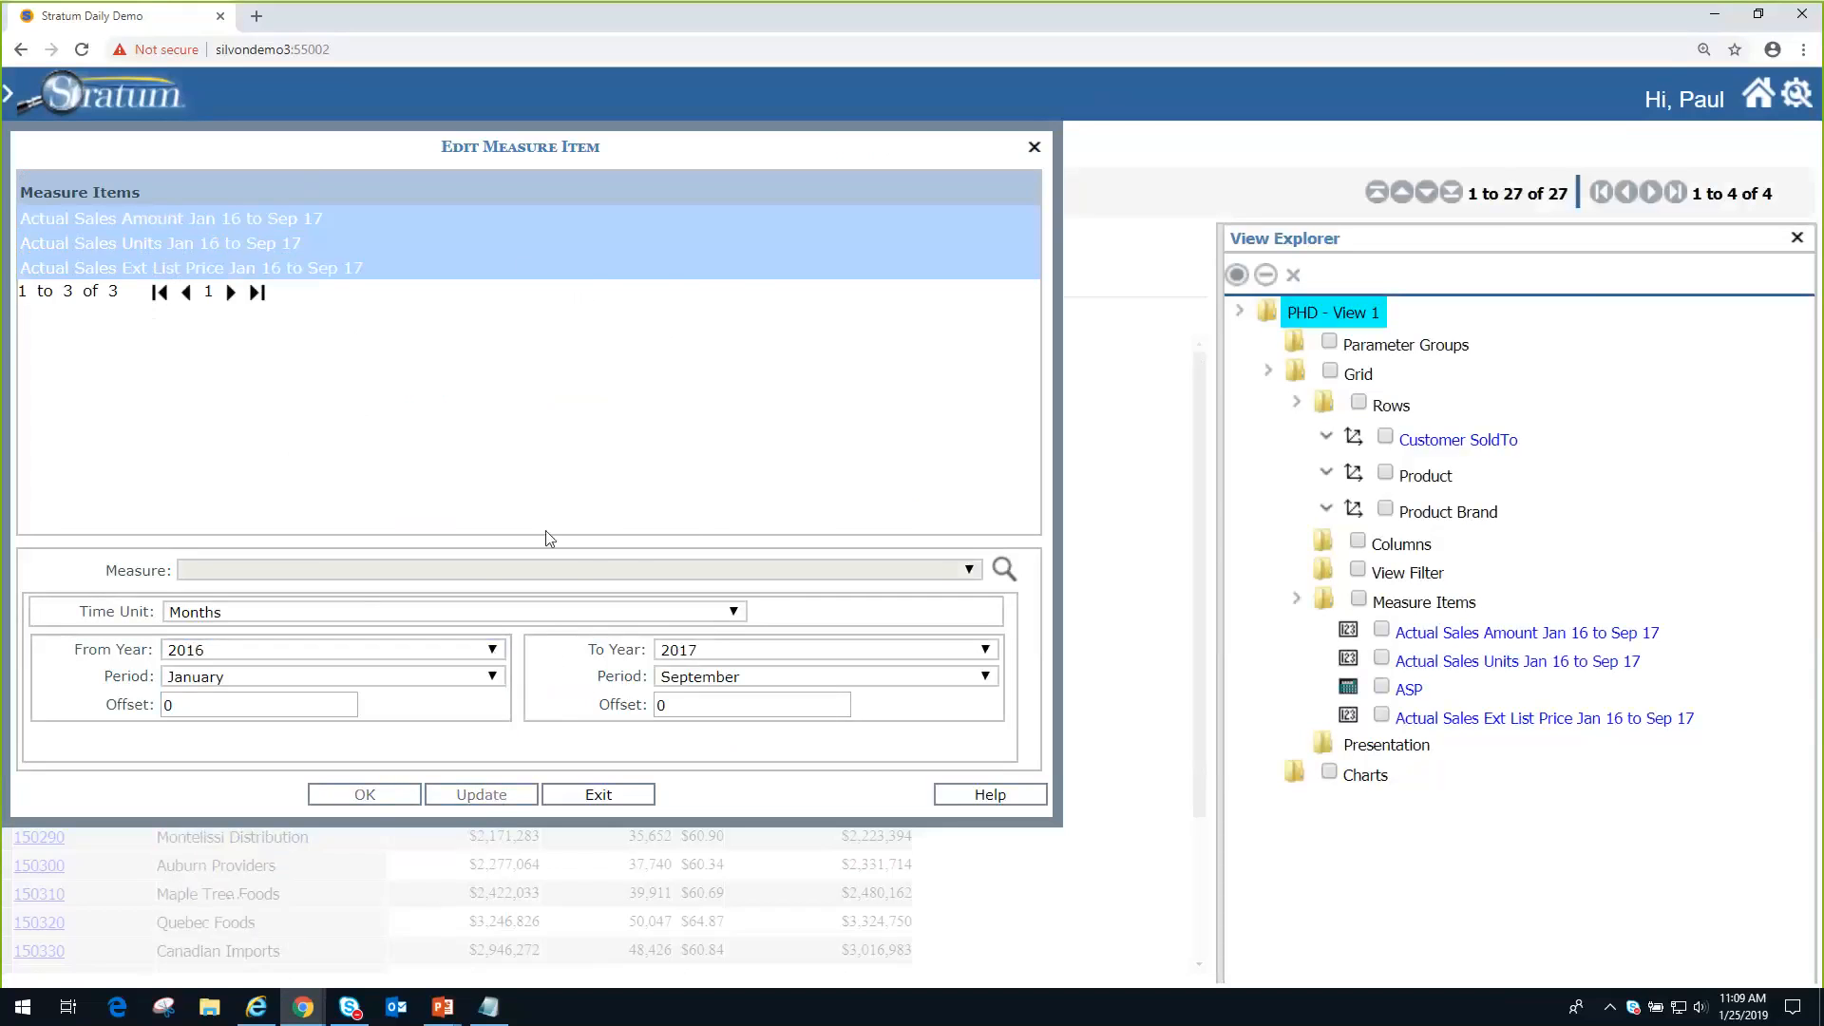
left_click(600, 795)
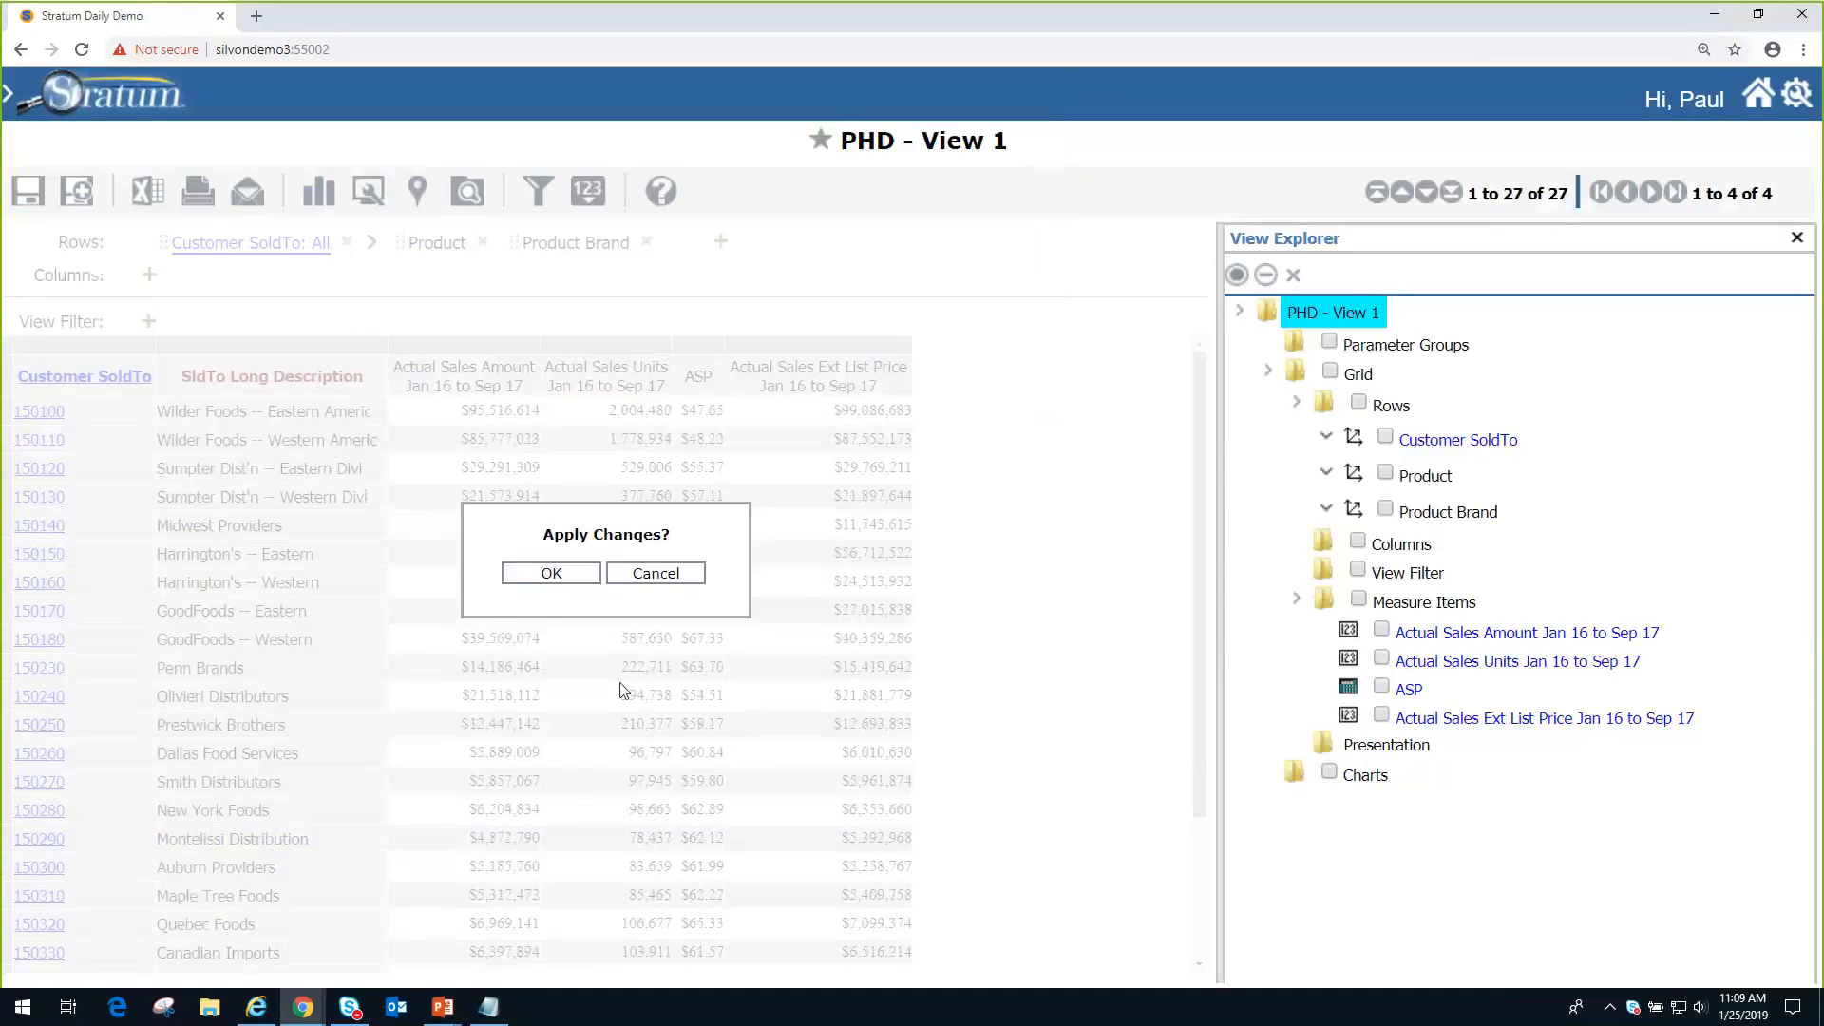
left_click(550, 576)
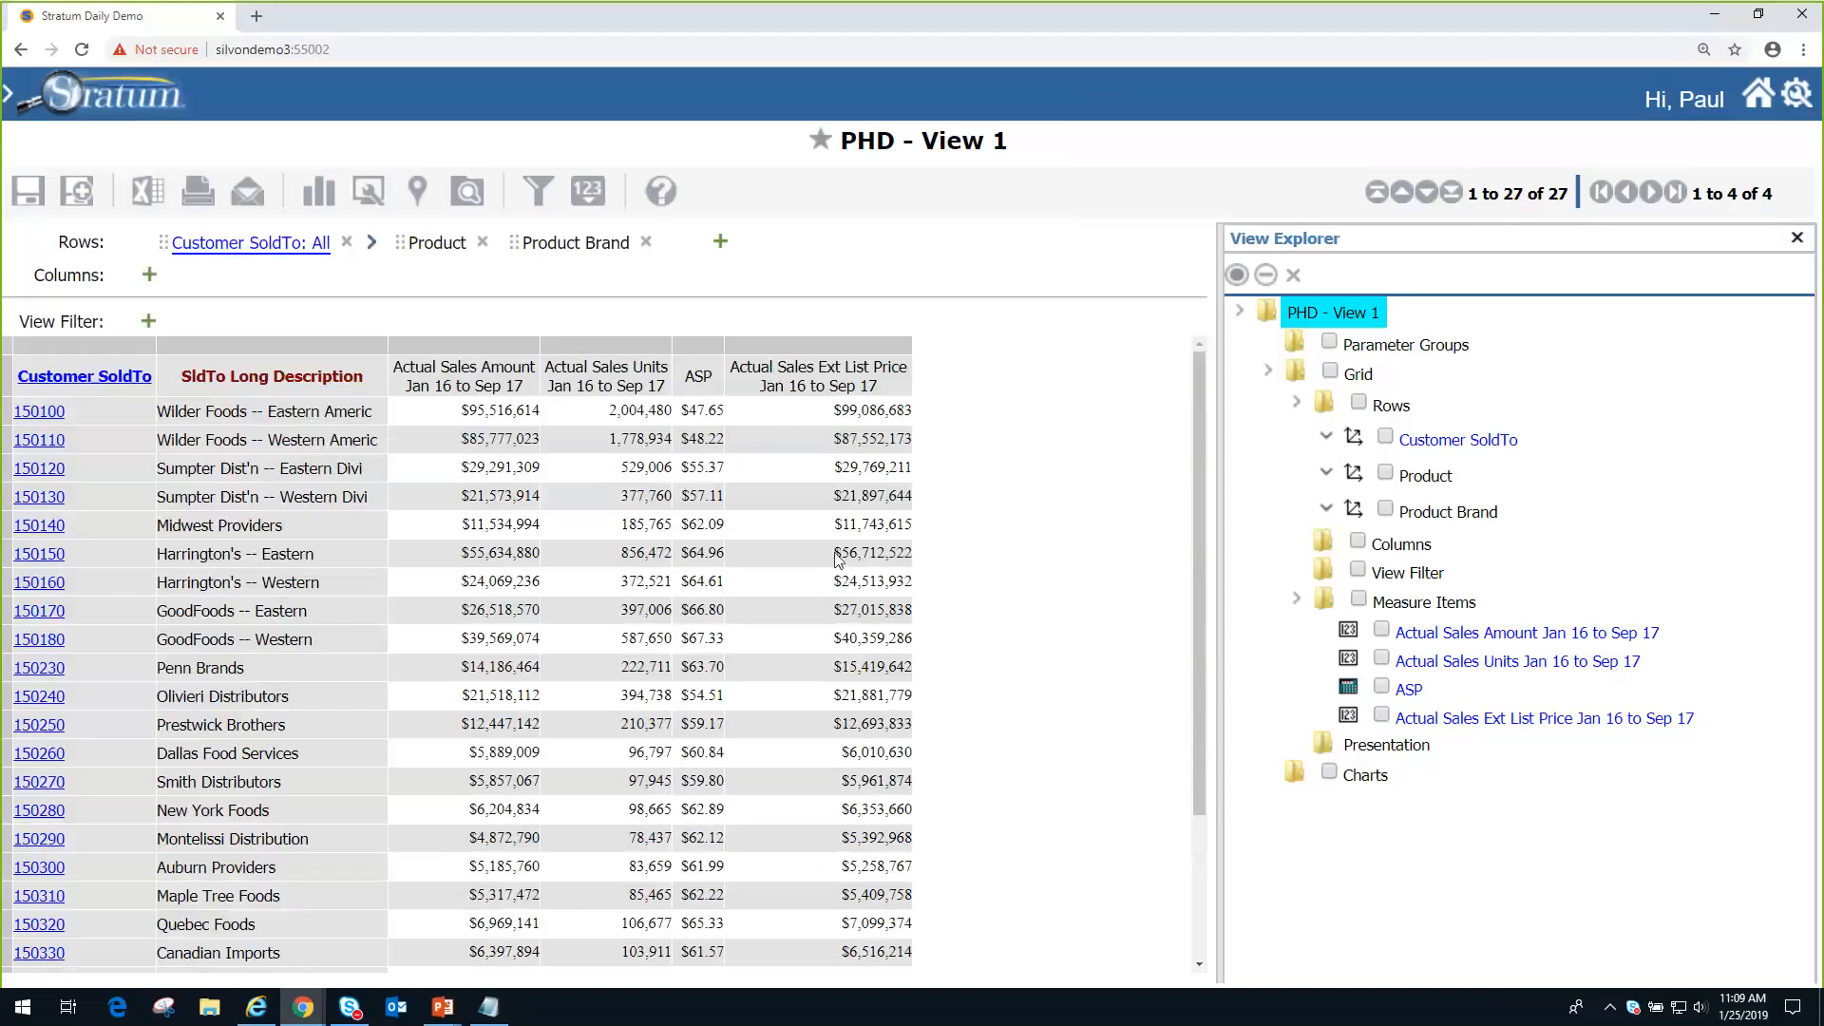
- Examine the expression behind the ASP calculated measure item, then close it unchanged
left_click(699, 380)
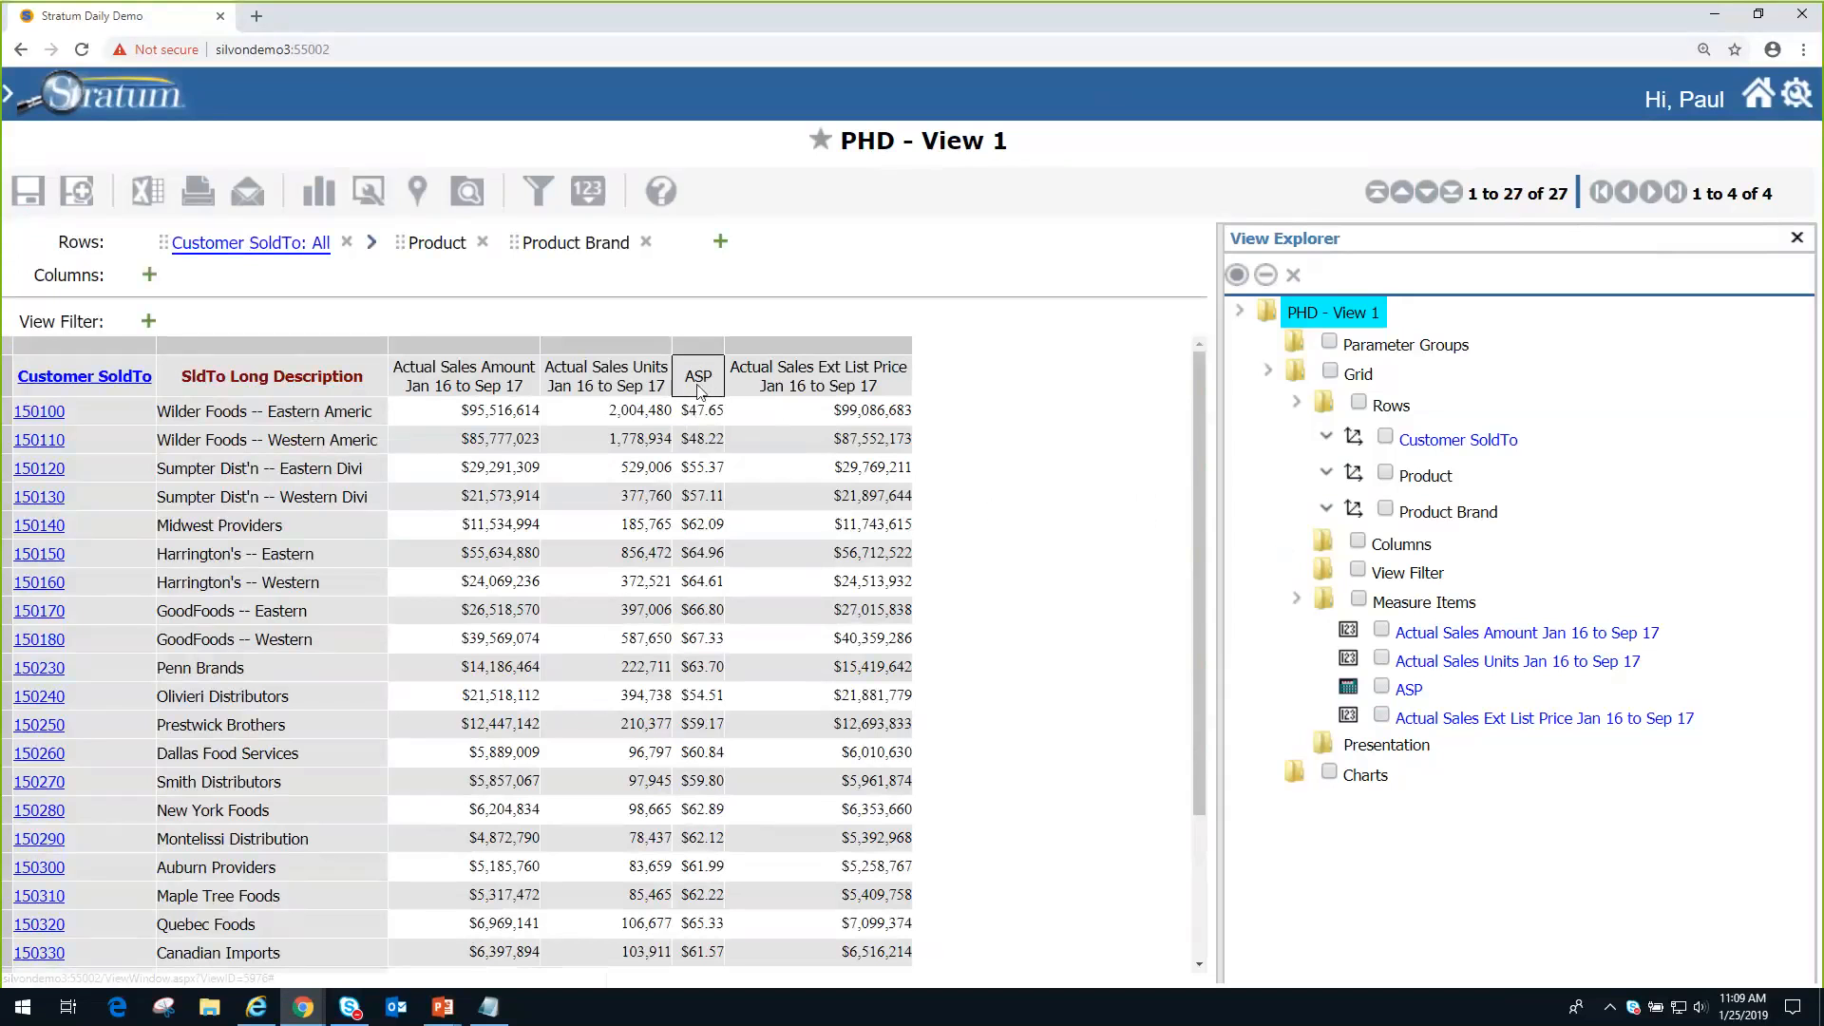
double_click(697, 380)
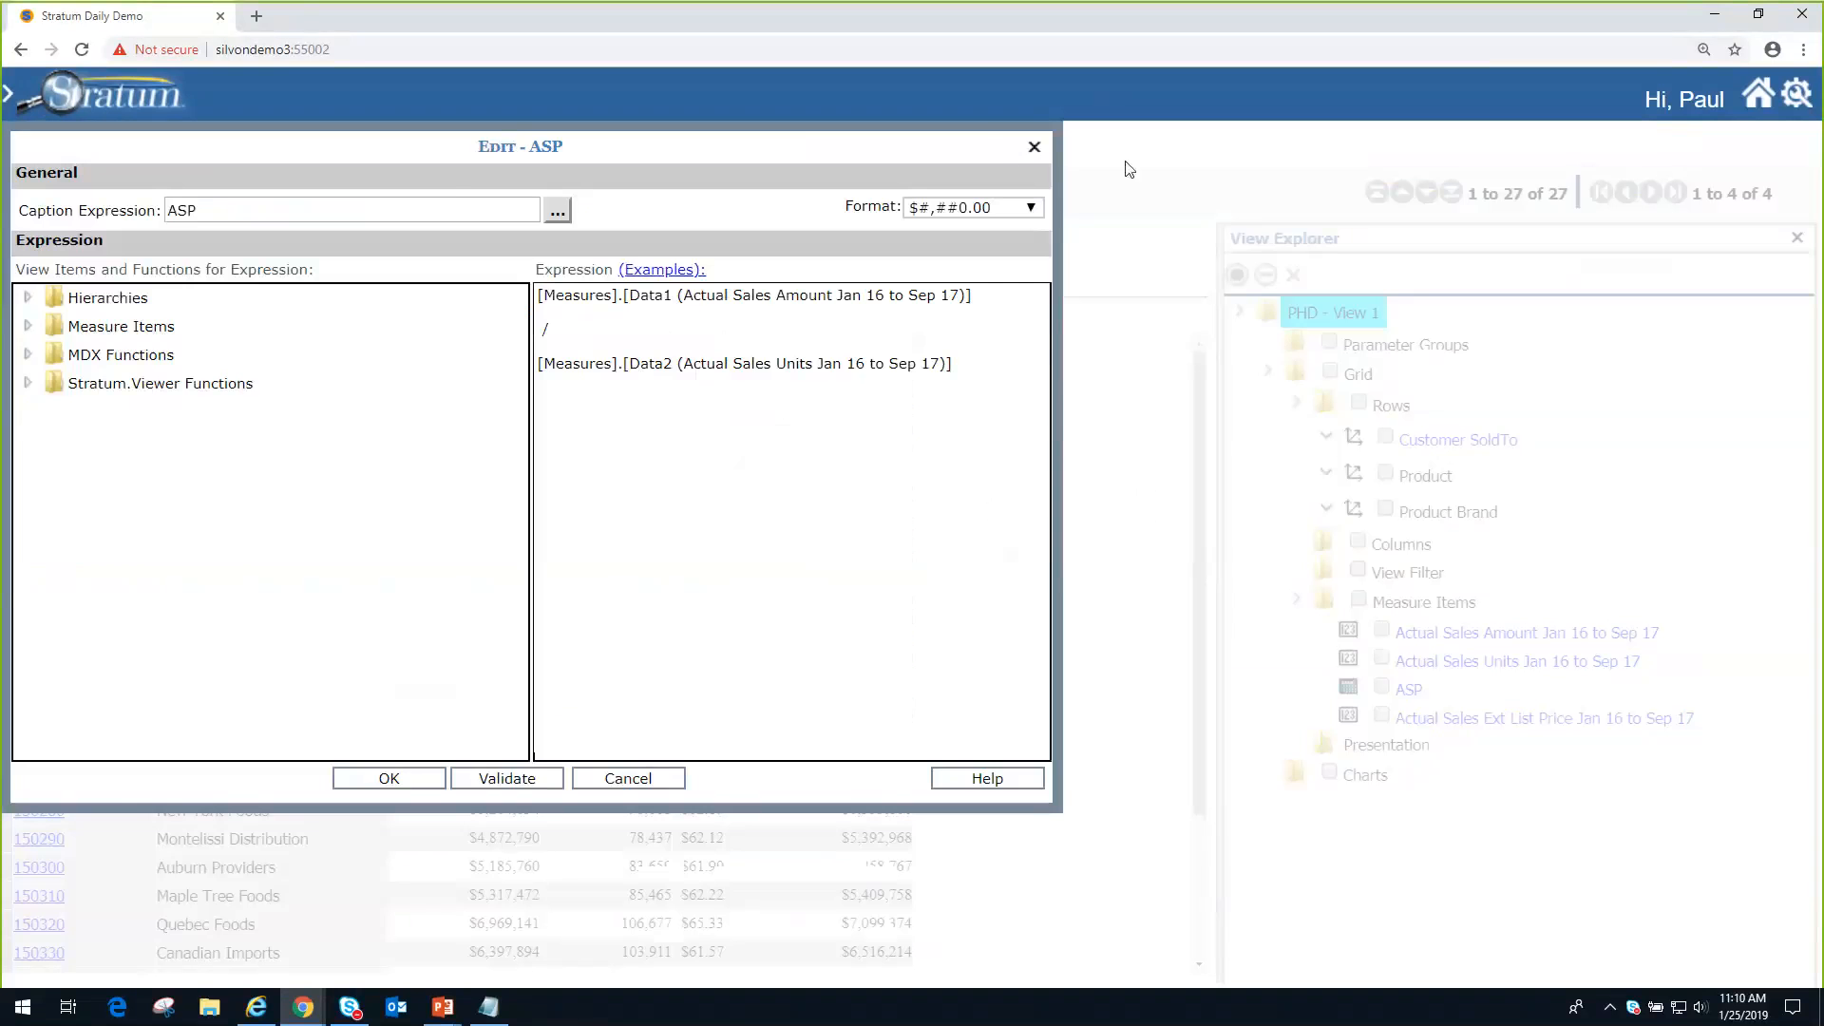
left_click(1034, 151)
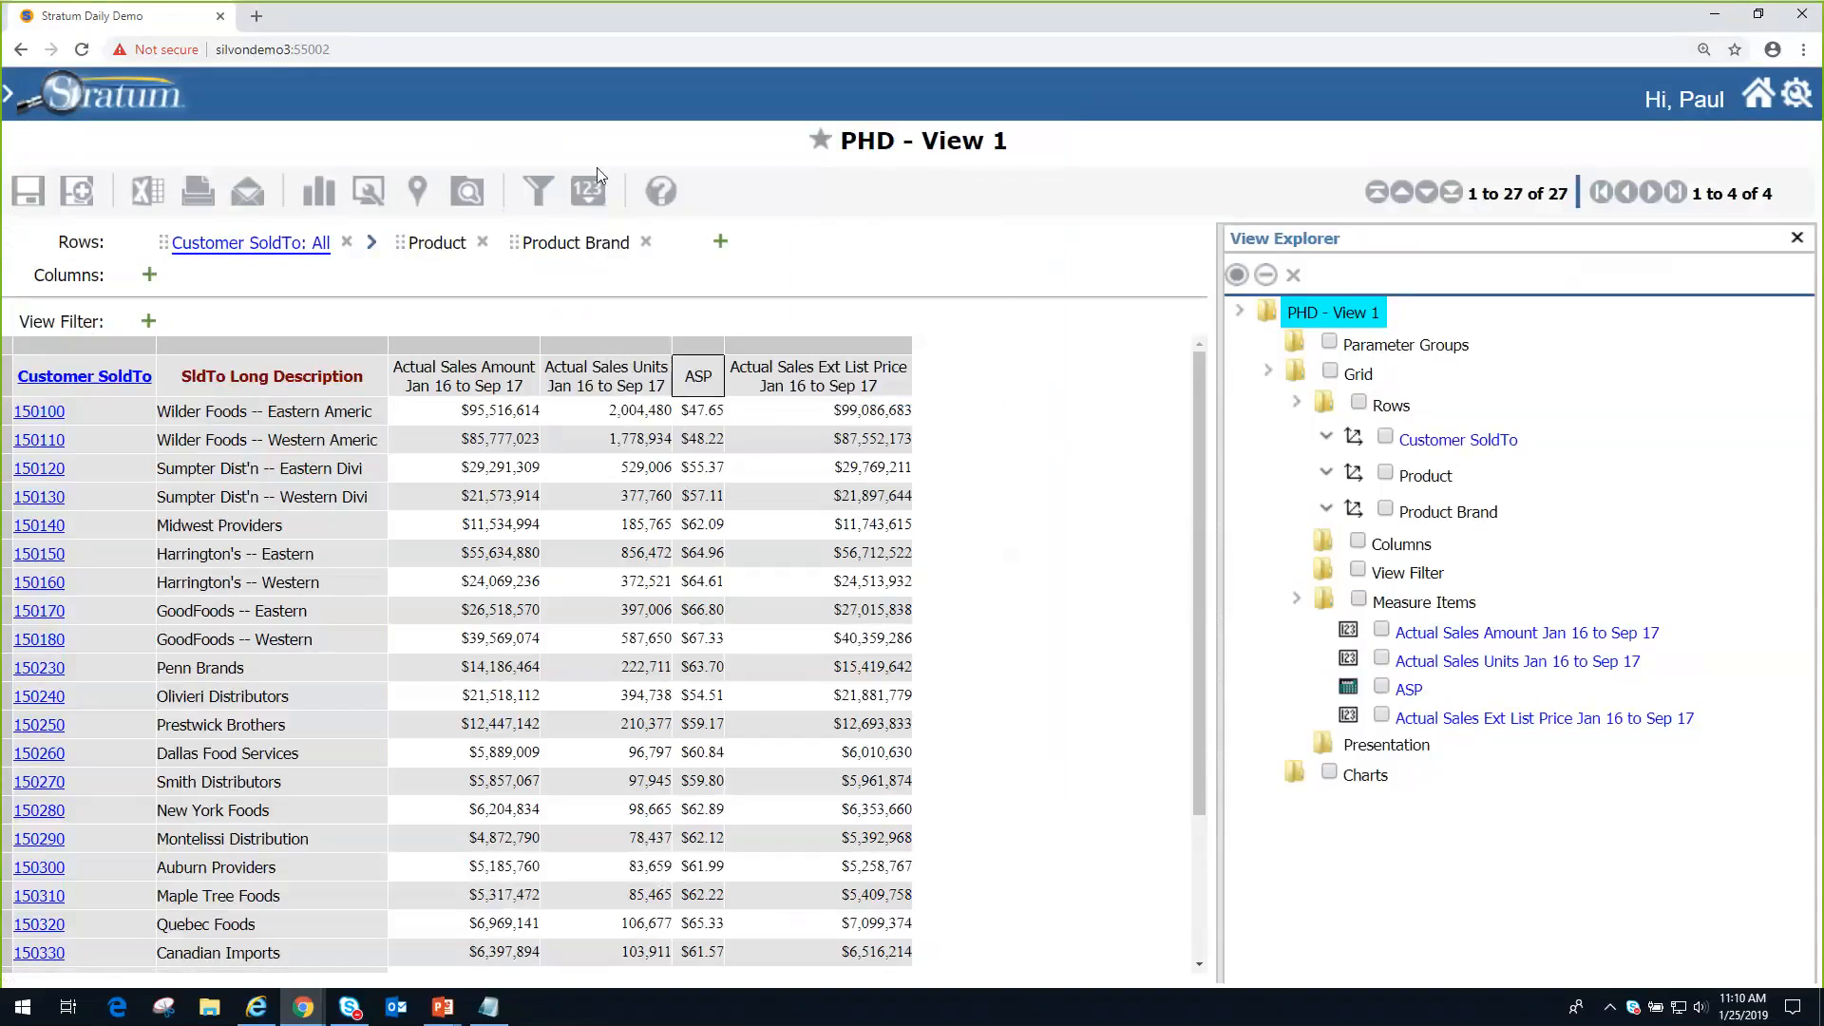
- Look over the view's existing measure items and the list of regular measures available to add, without adding any
mouse_move(591, 191)
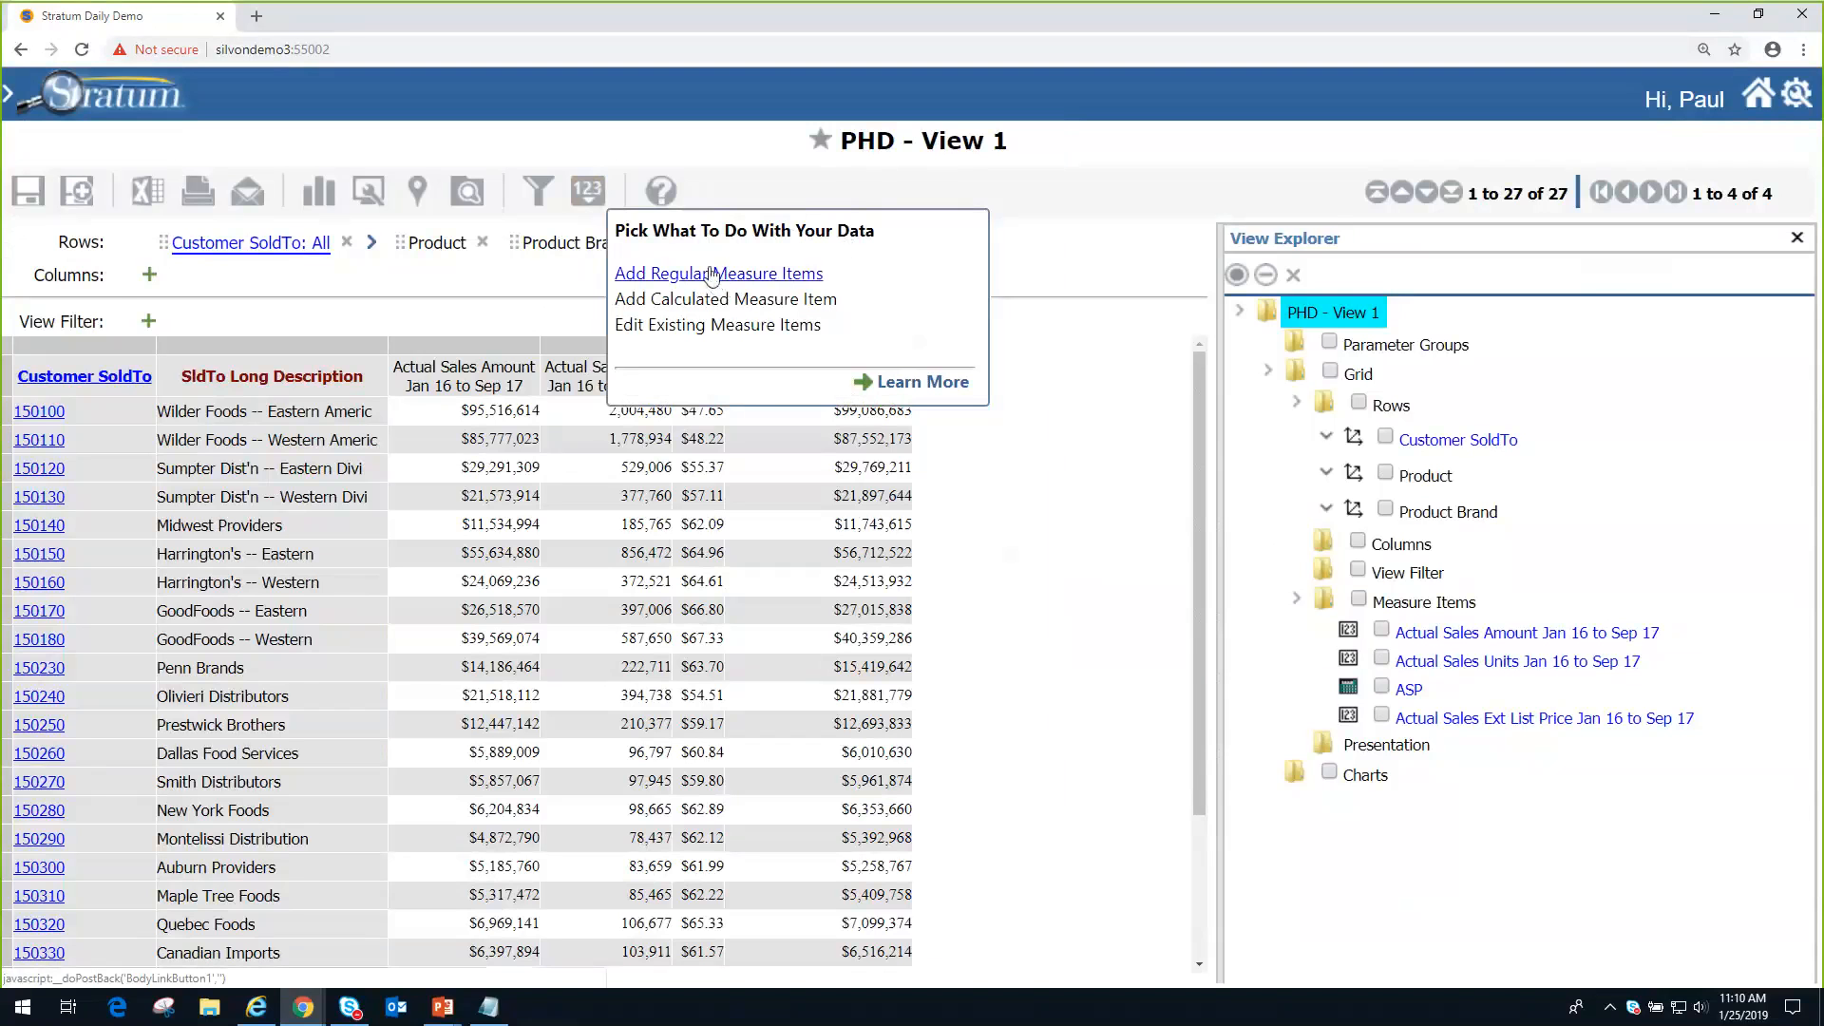
left_click(596, 199)
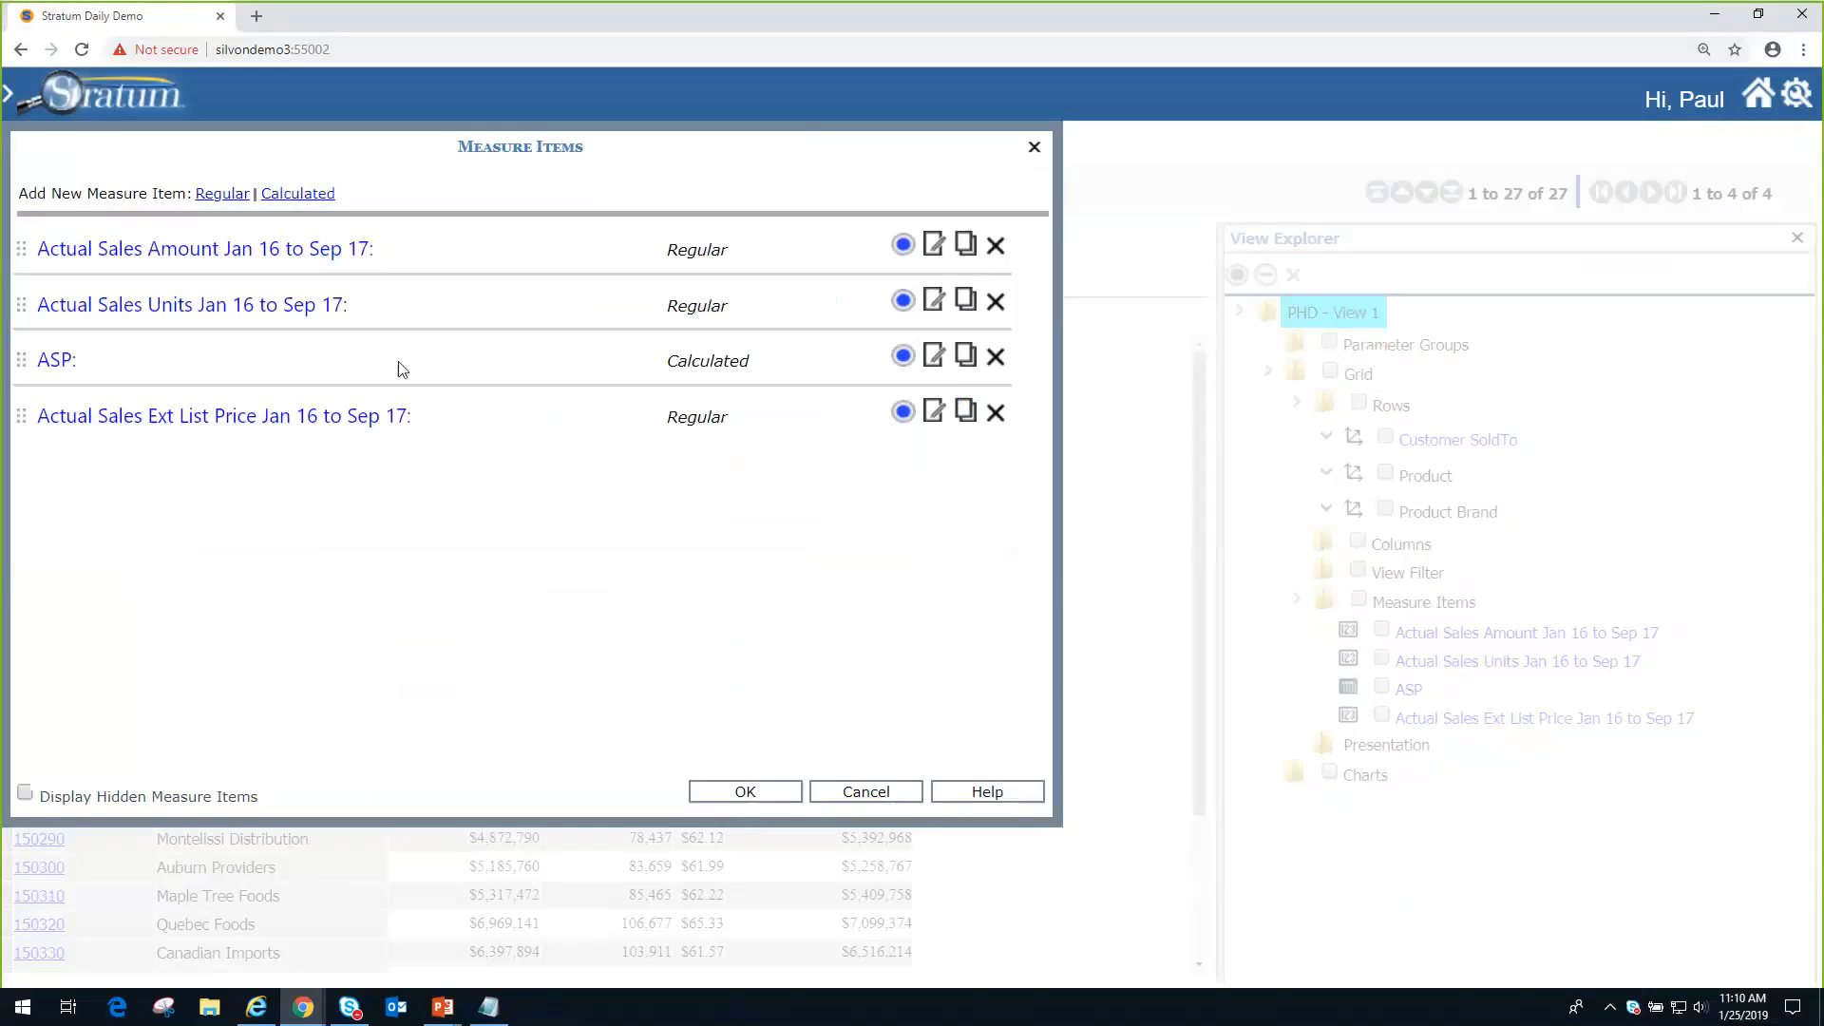
left_click(907, 794)
mouse_move(587, 192)
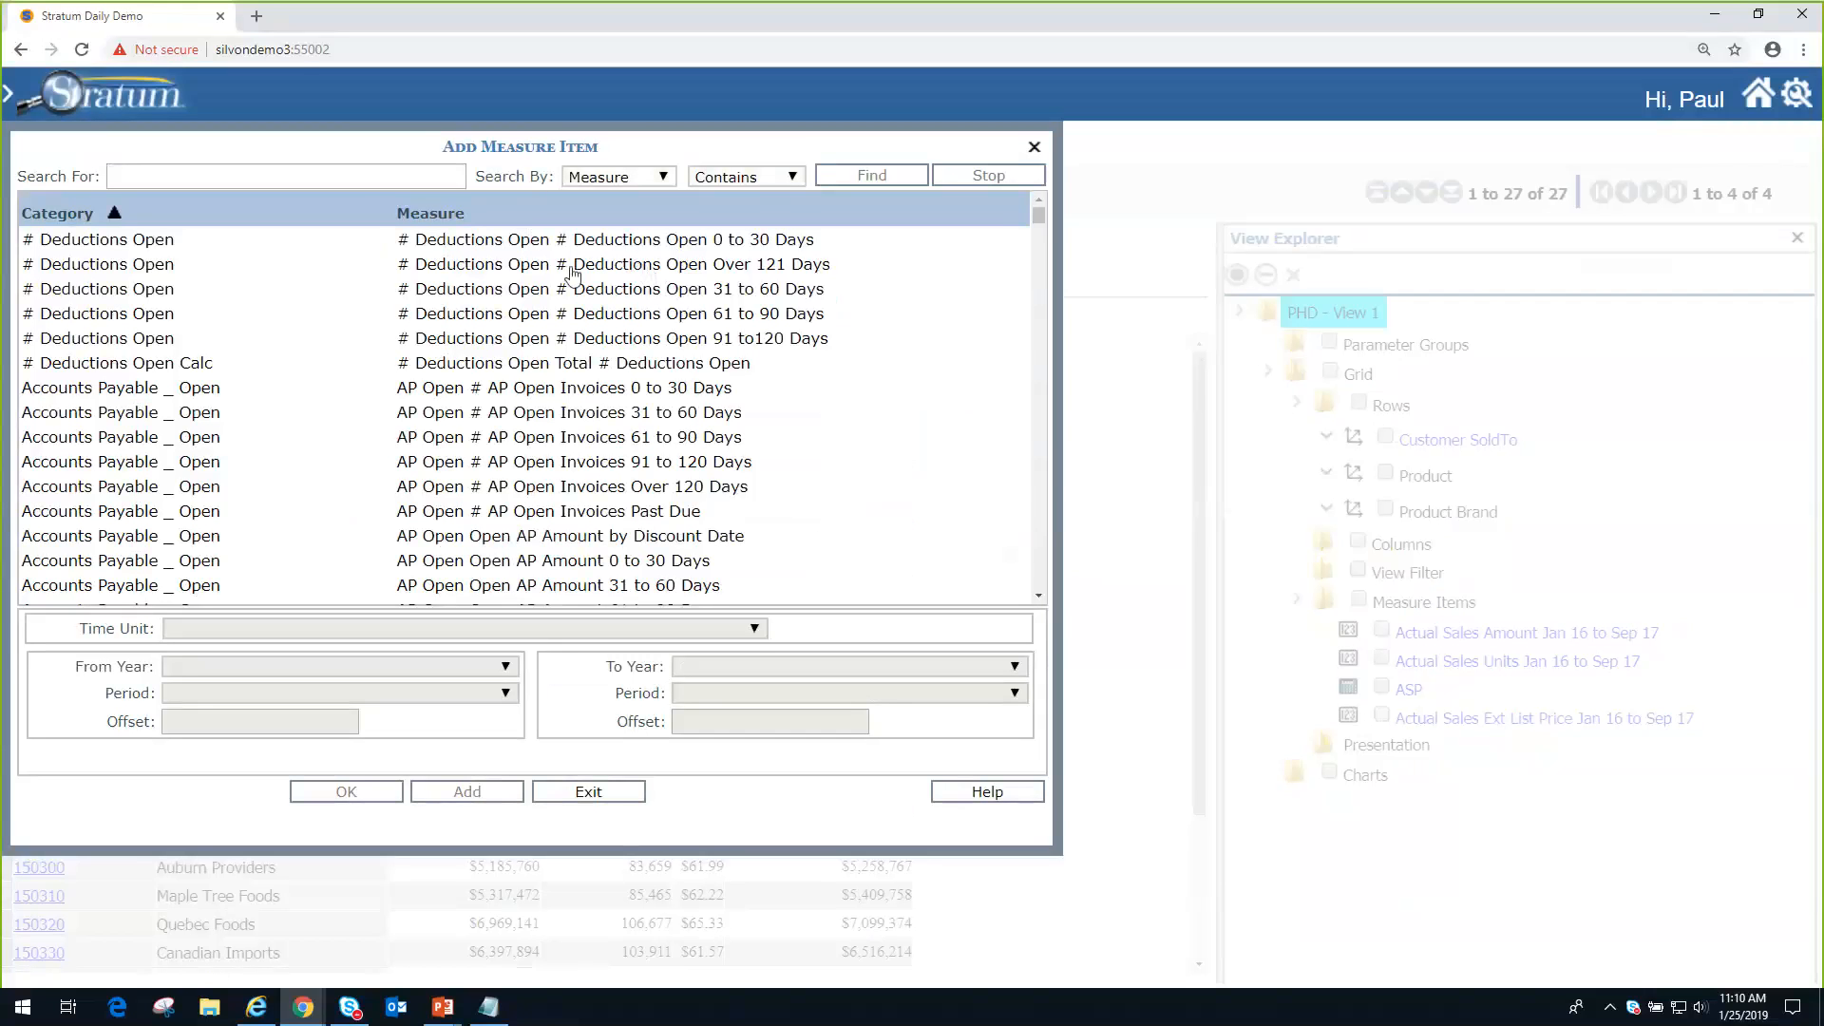
left_click(1033, 150)
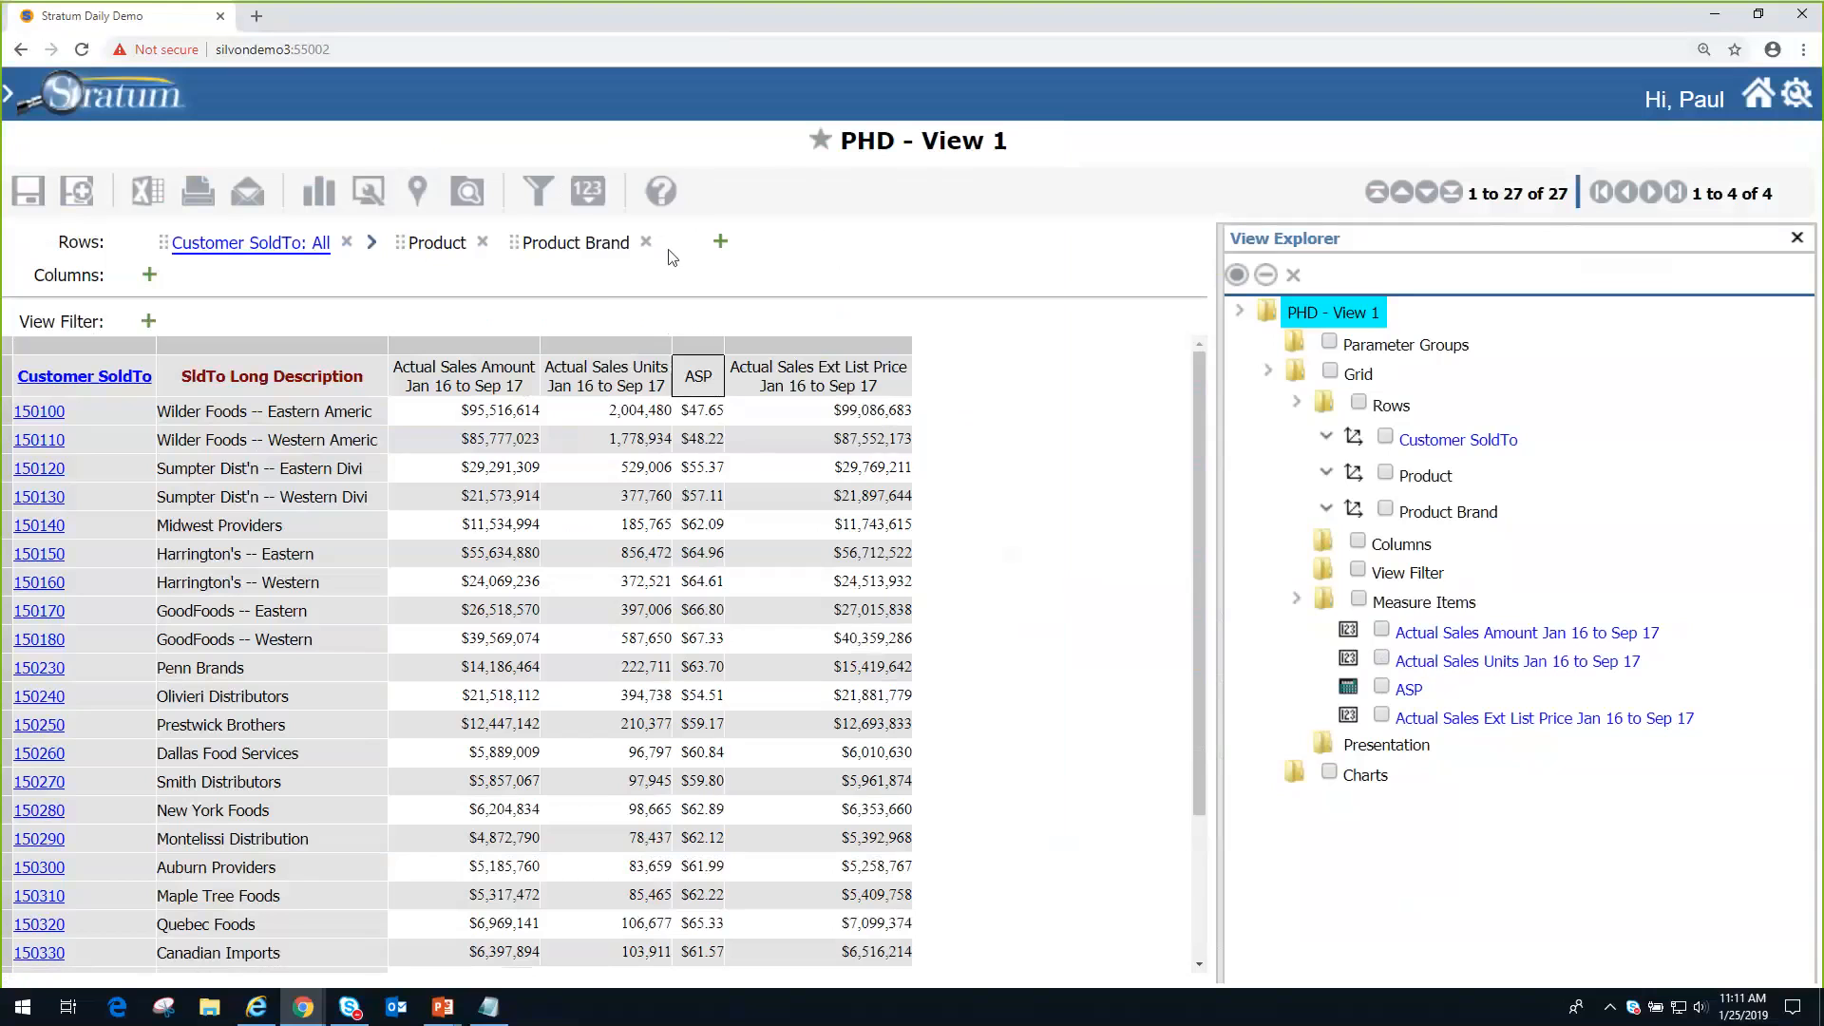
- Copy the ASP calculated measure item, giving the copy the caption ASP2 and the format $#,###,##0
left_click(589, 194)
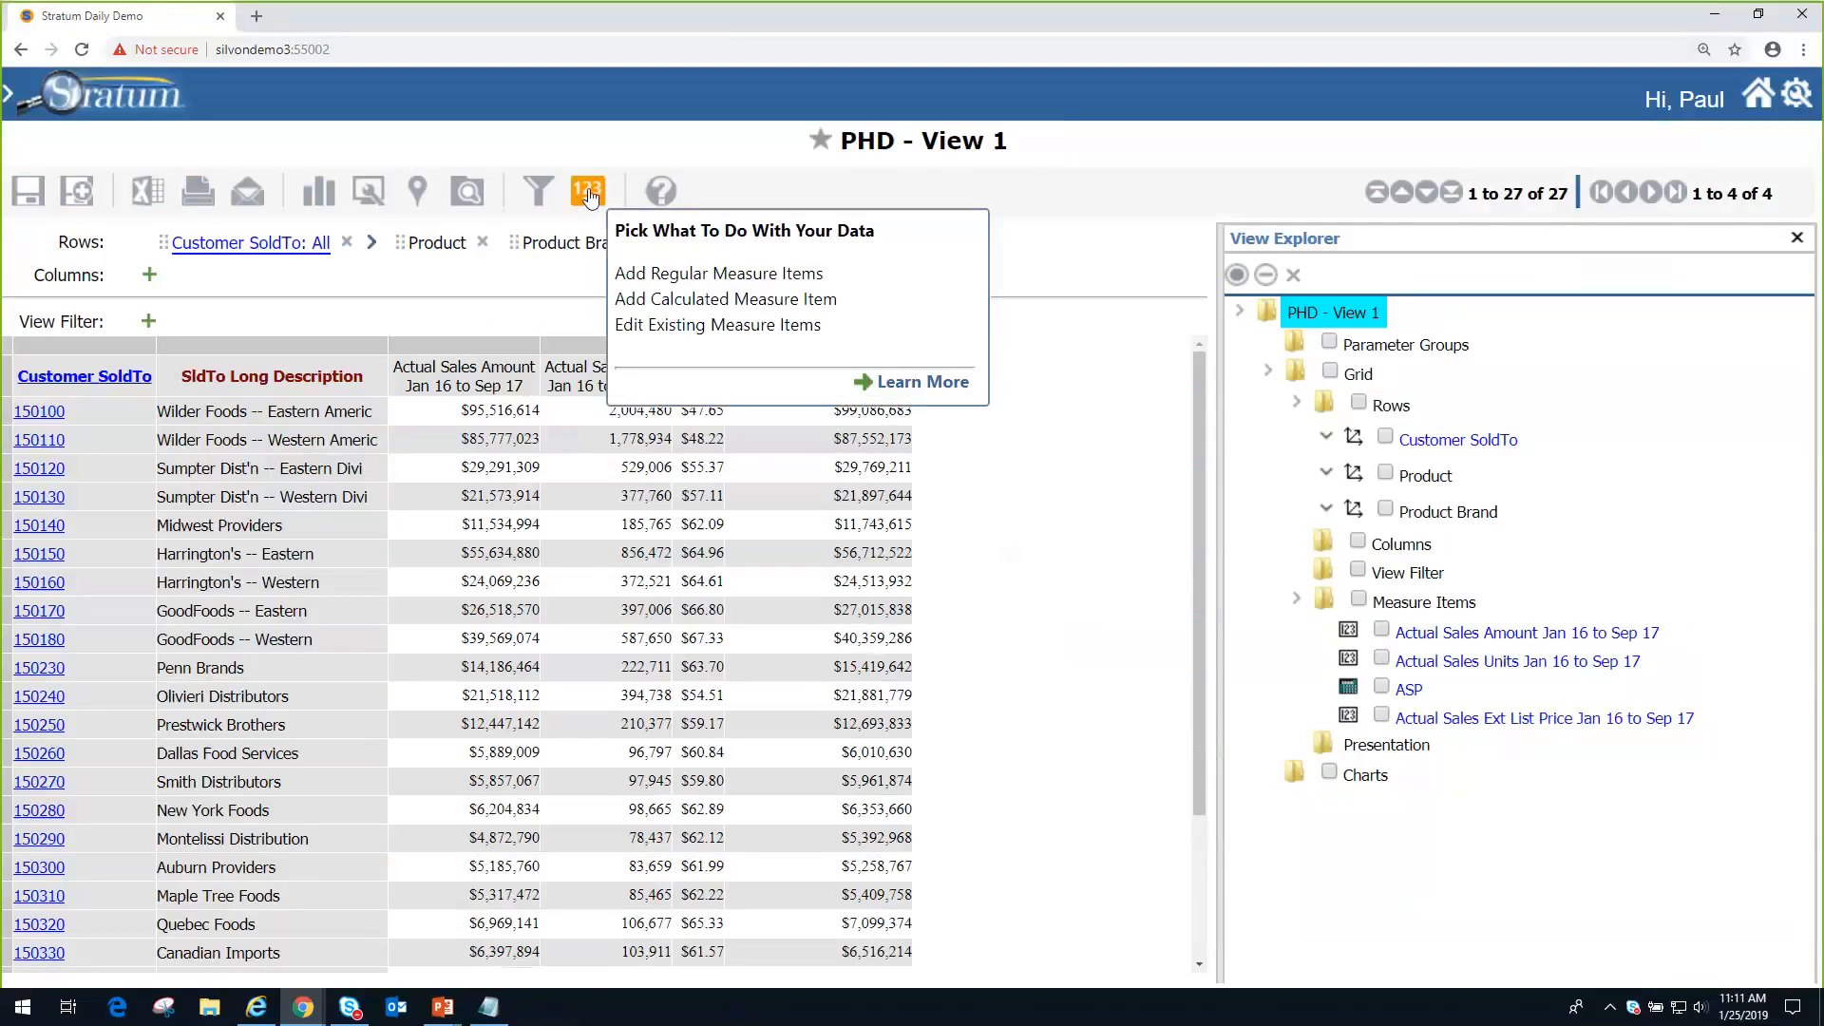
left_click(589, 193)
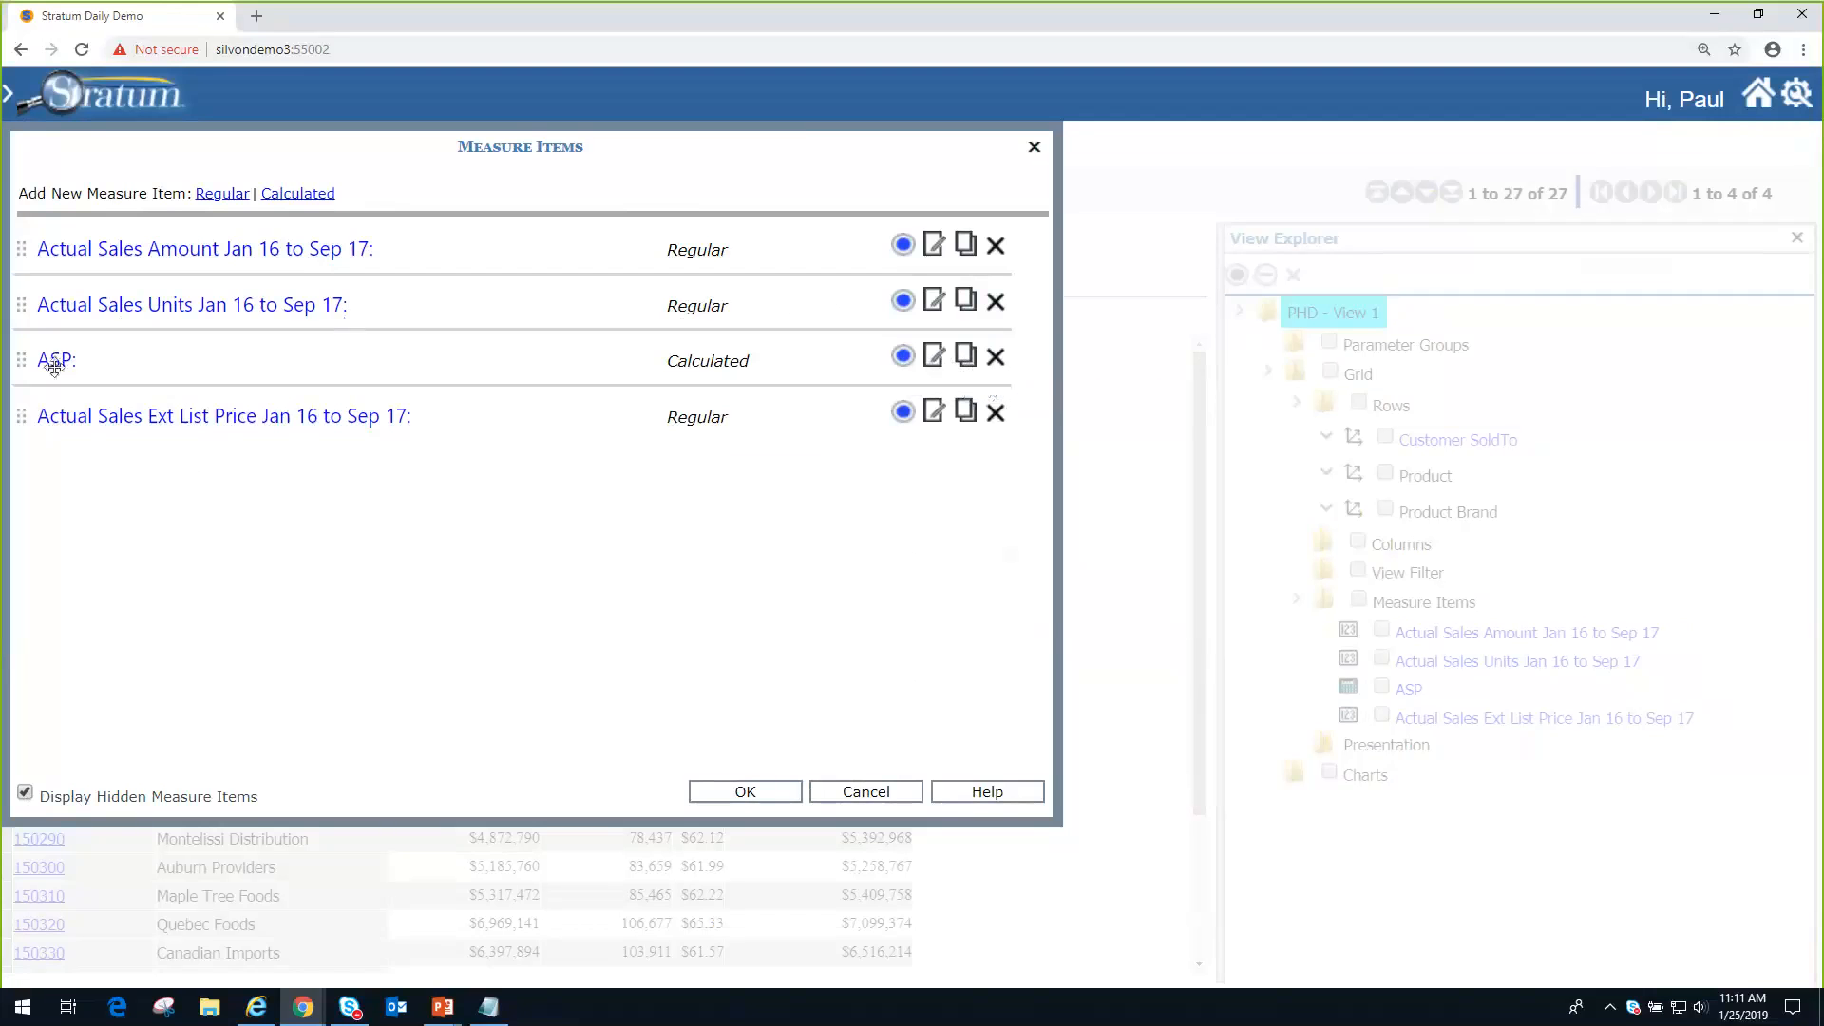
left_click(965, 360)
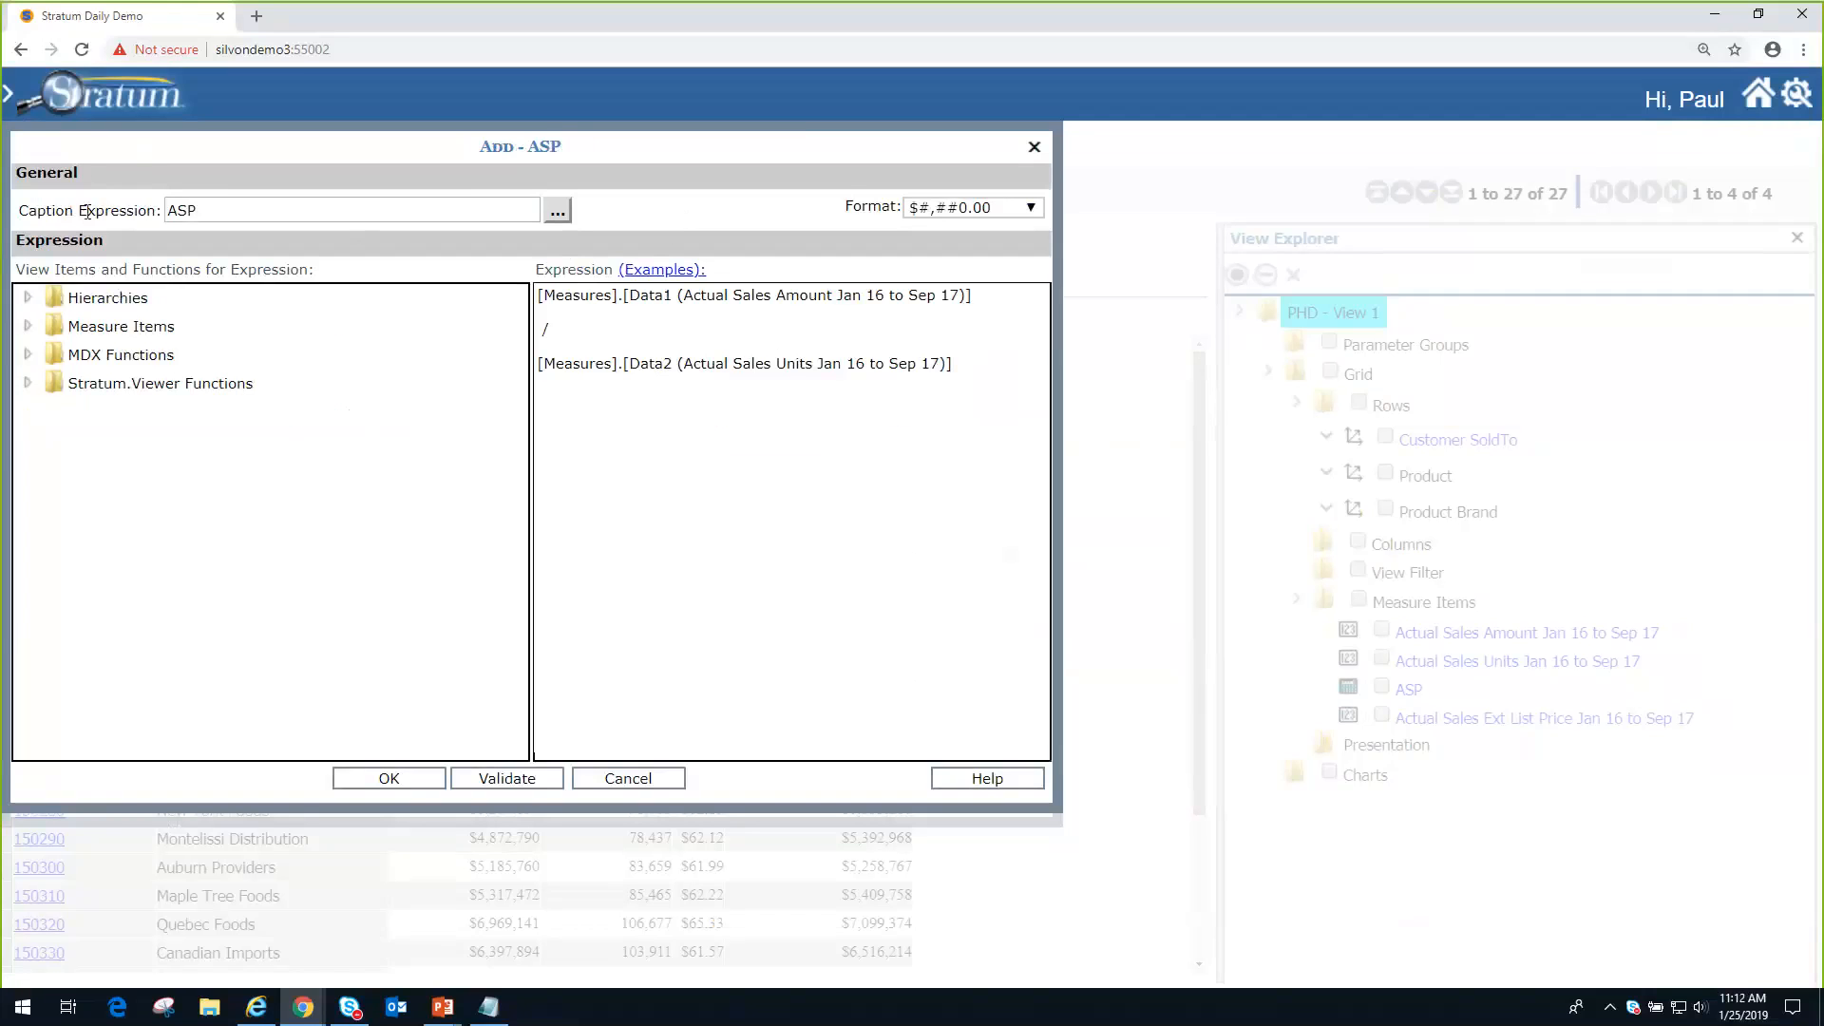
left_click(558, 213)
left_click(417, 201)
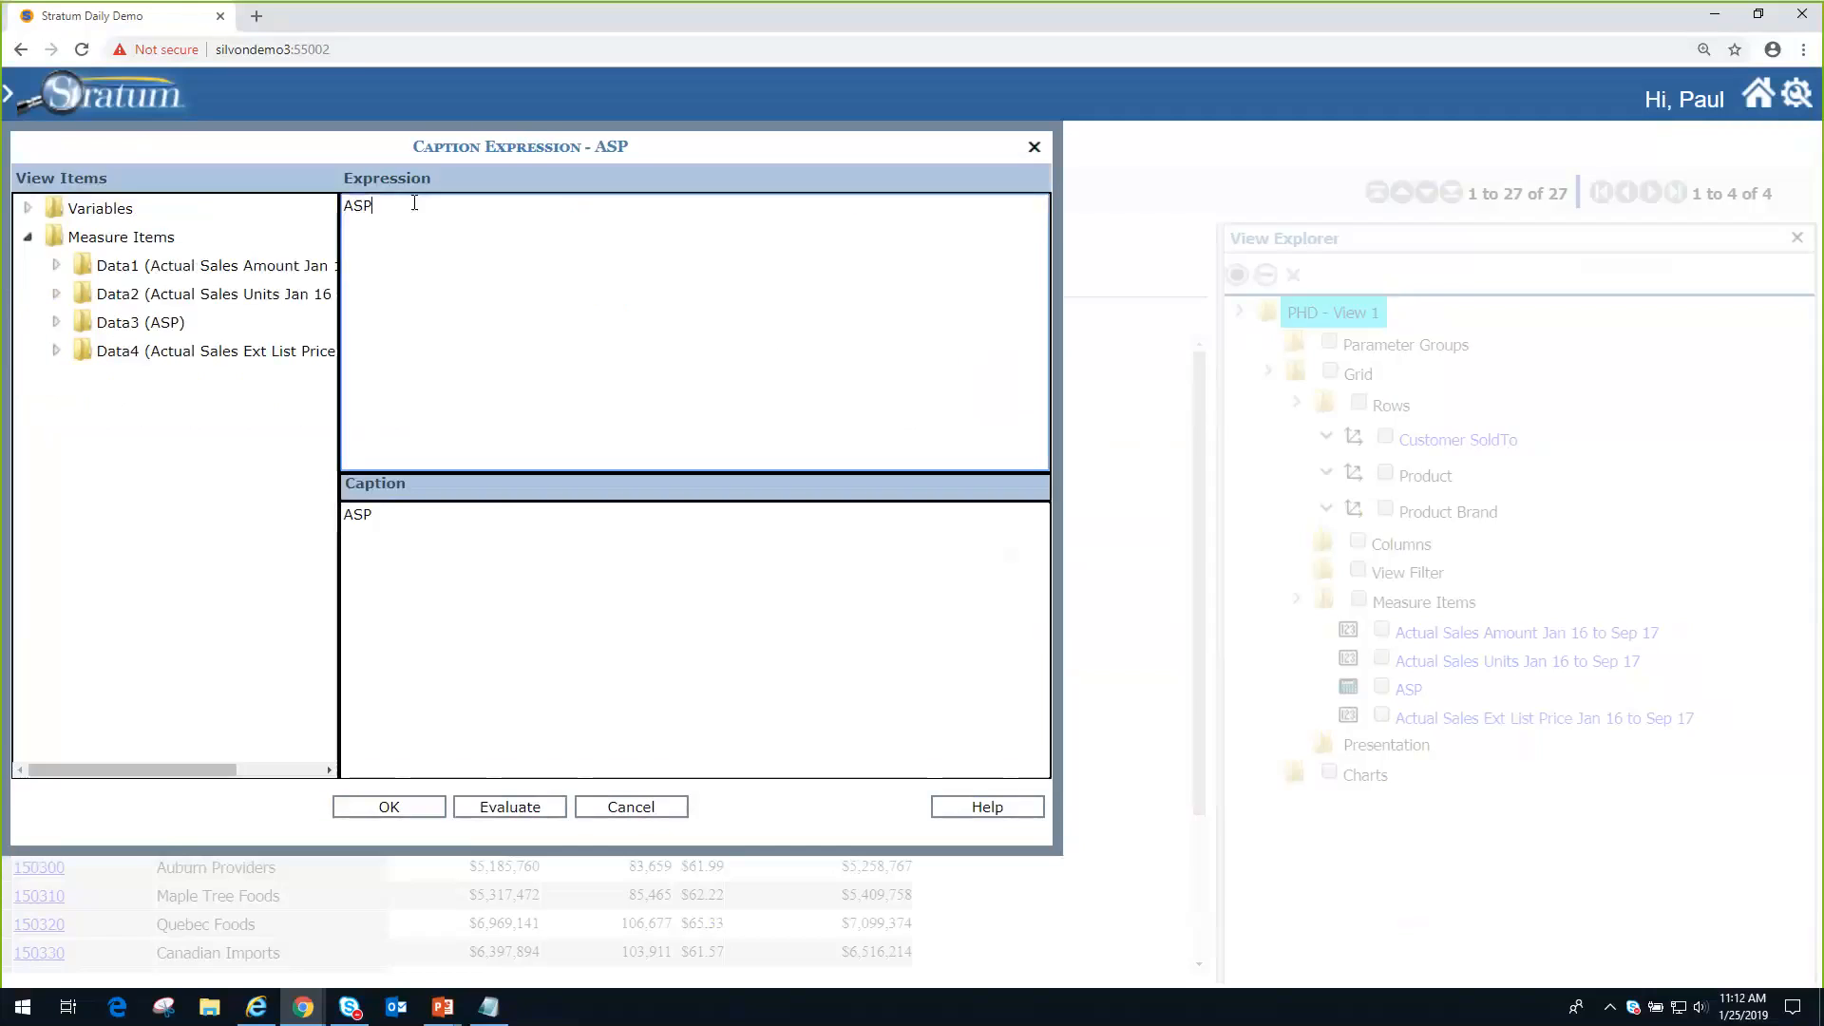
type("2")
left_click(408, 815)
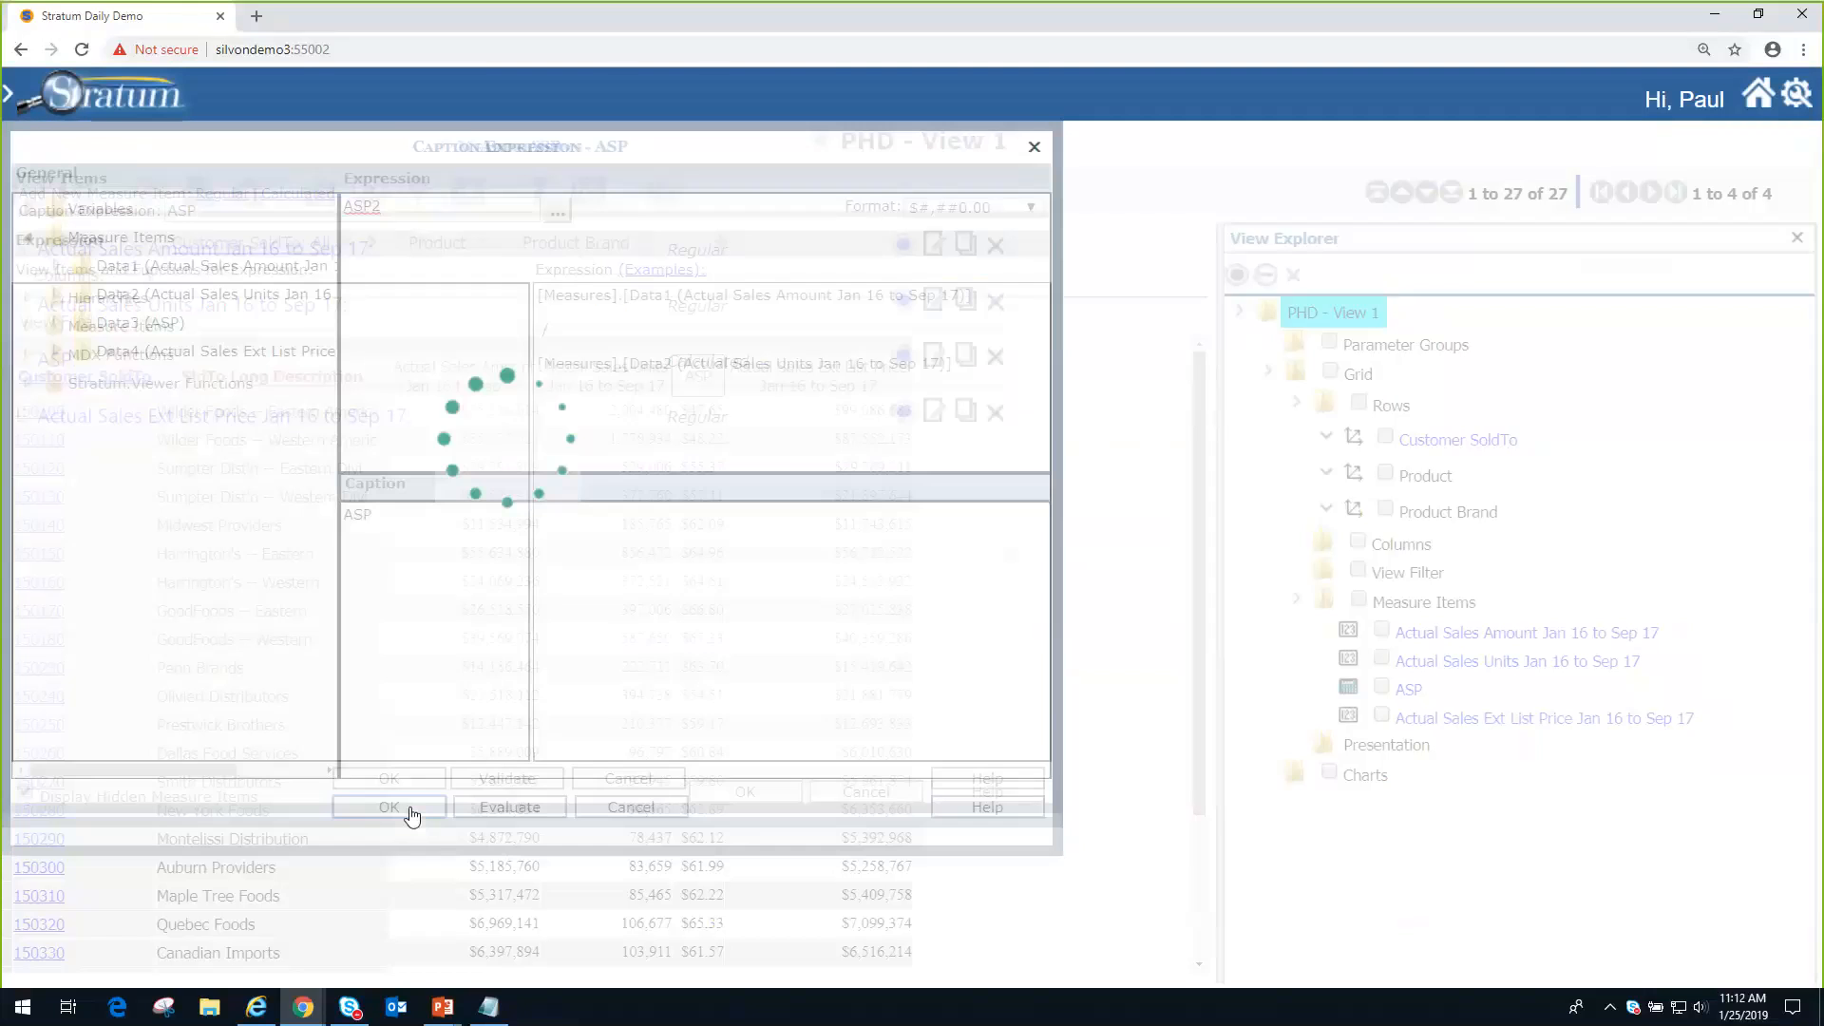
left_click(1030, 208)
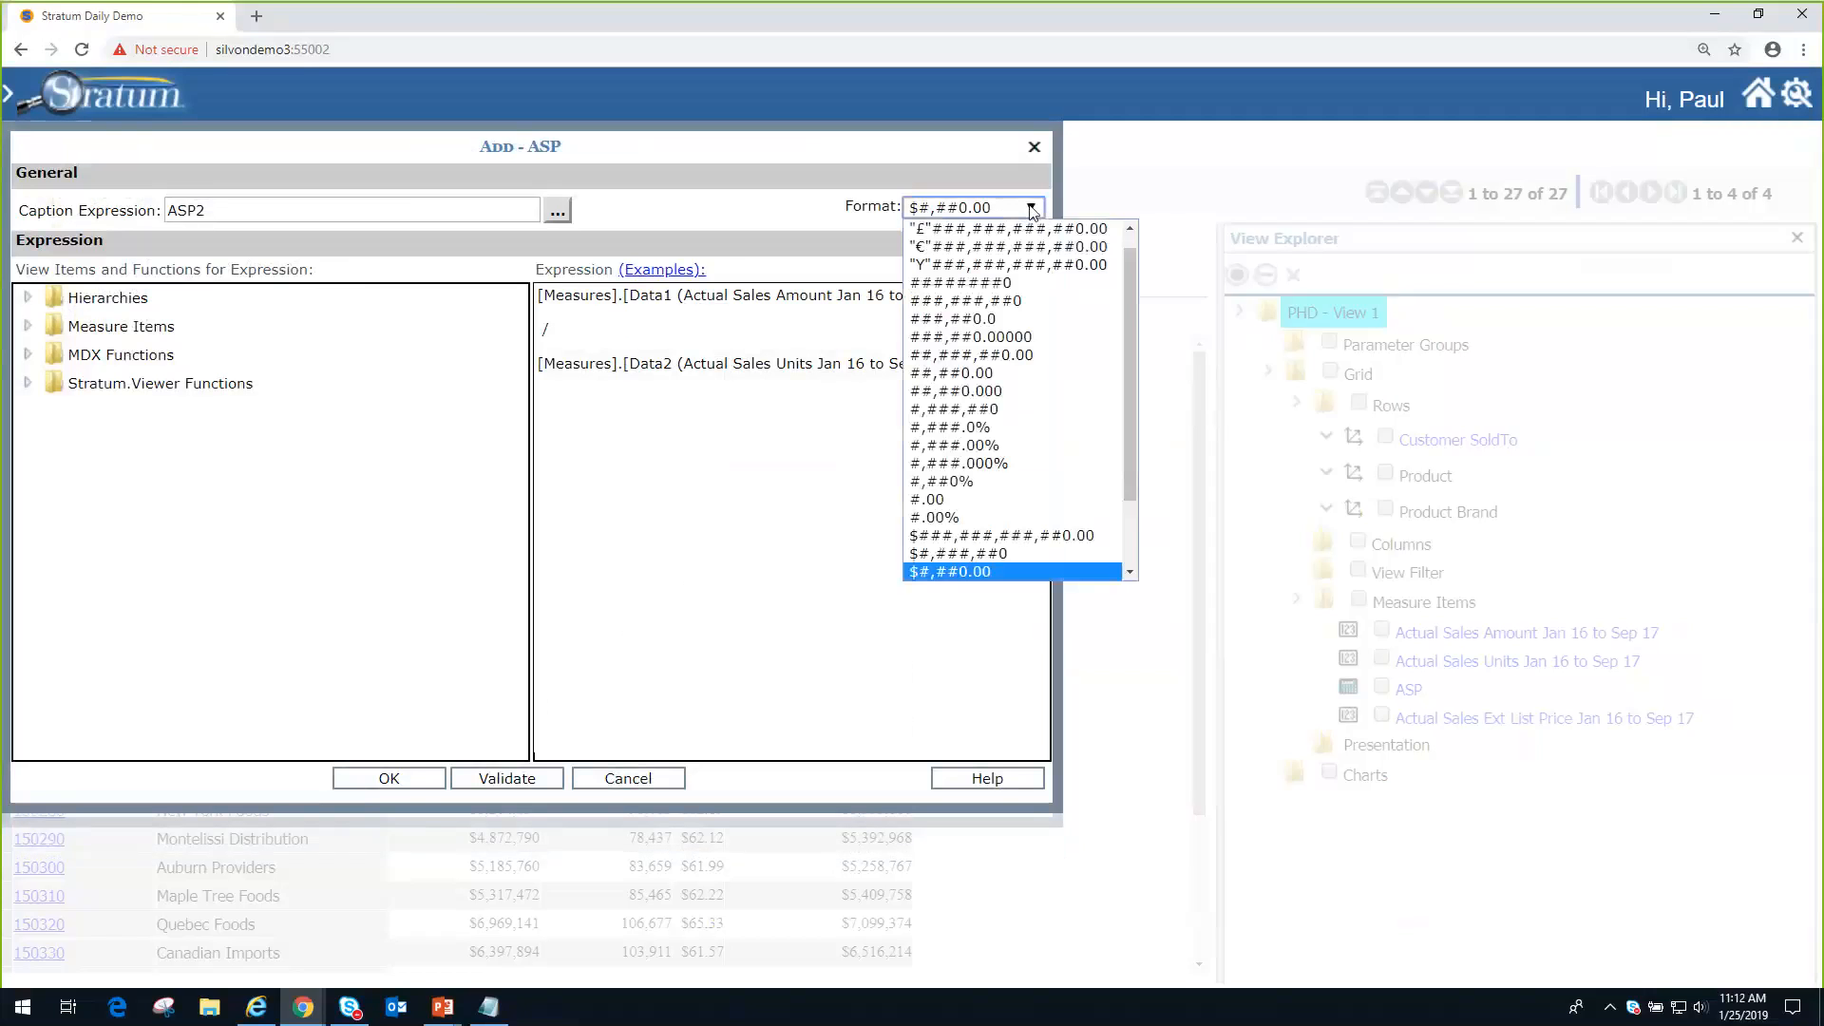
left_click(973, 552)
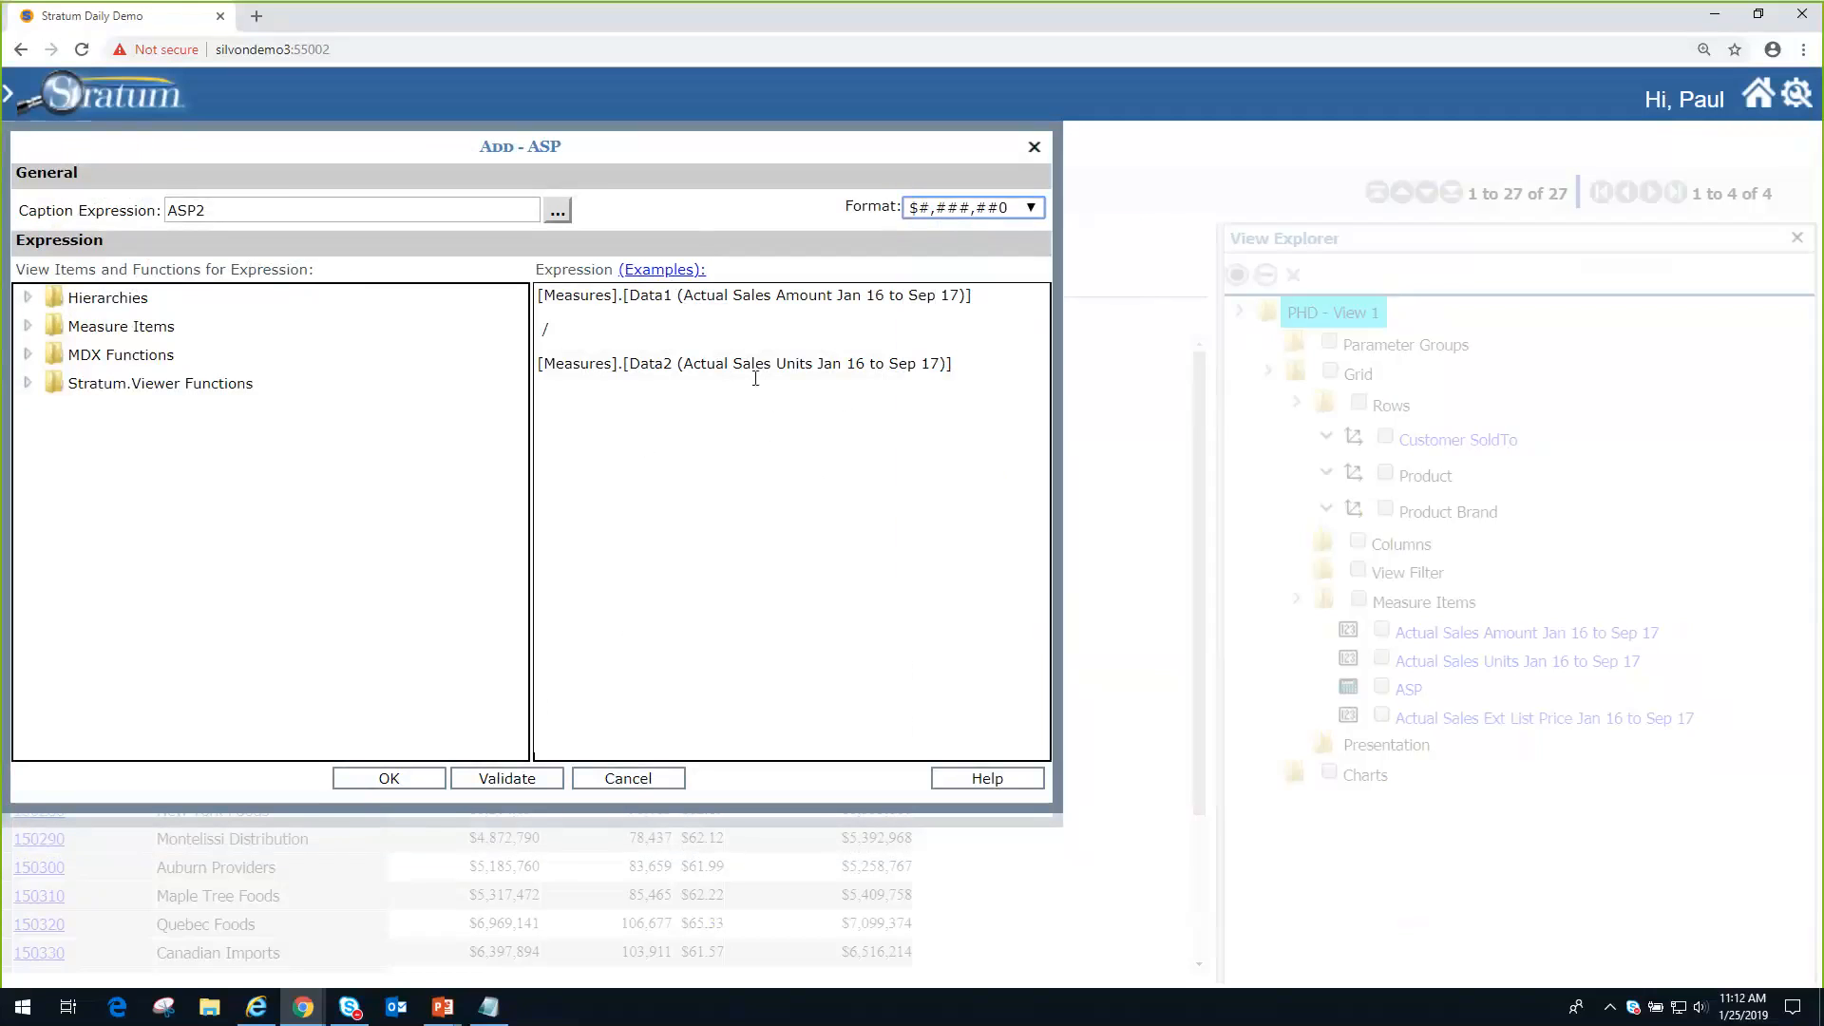
- List the available measure items and change the Data1 reference in the ASP2 expression to Data4
left_click(27, 328)
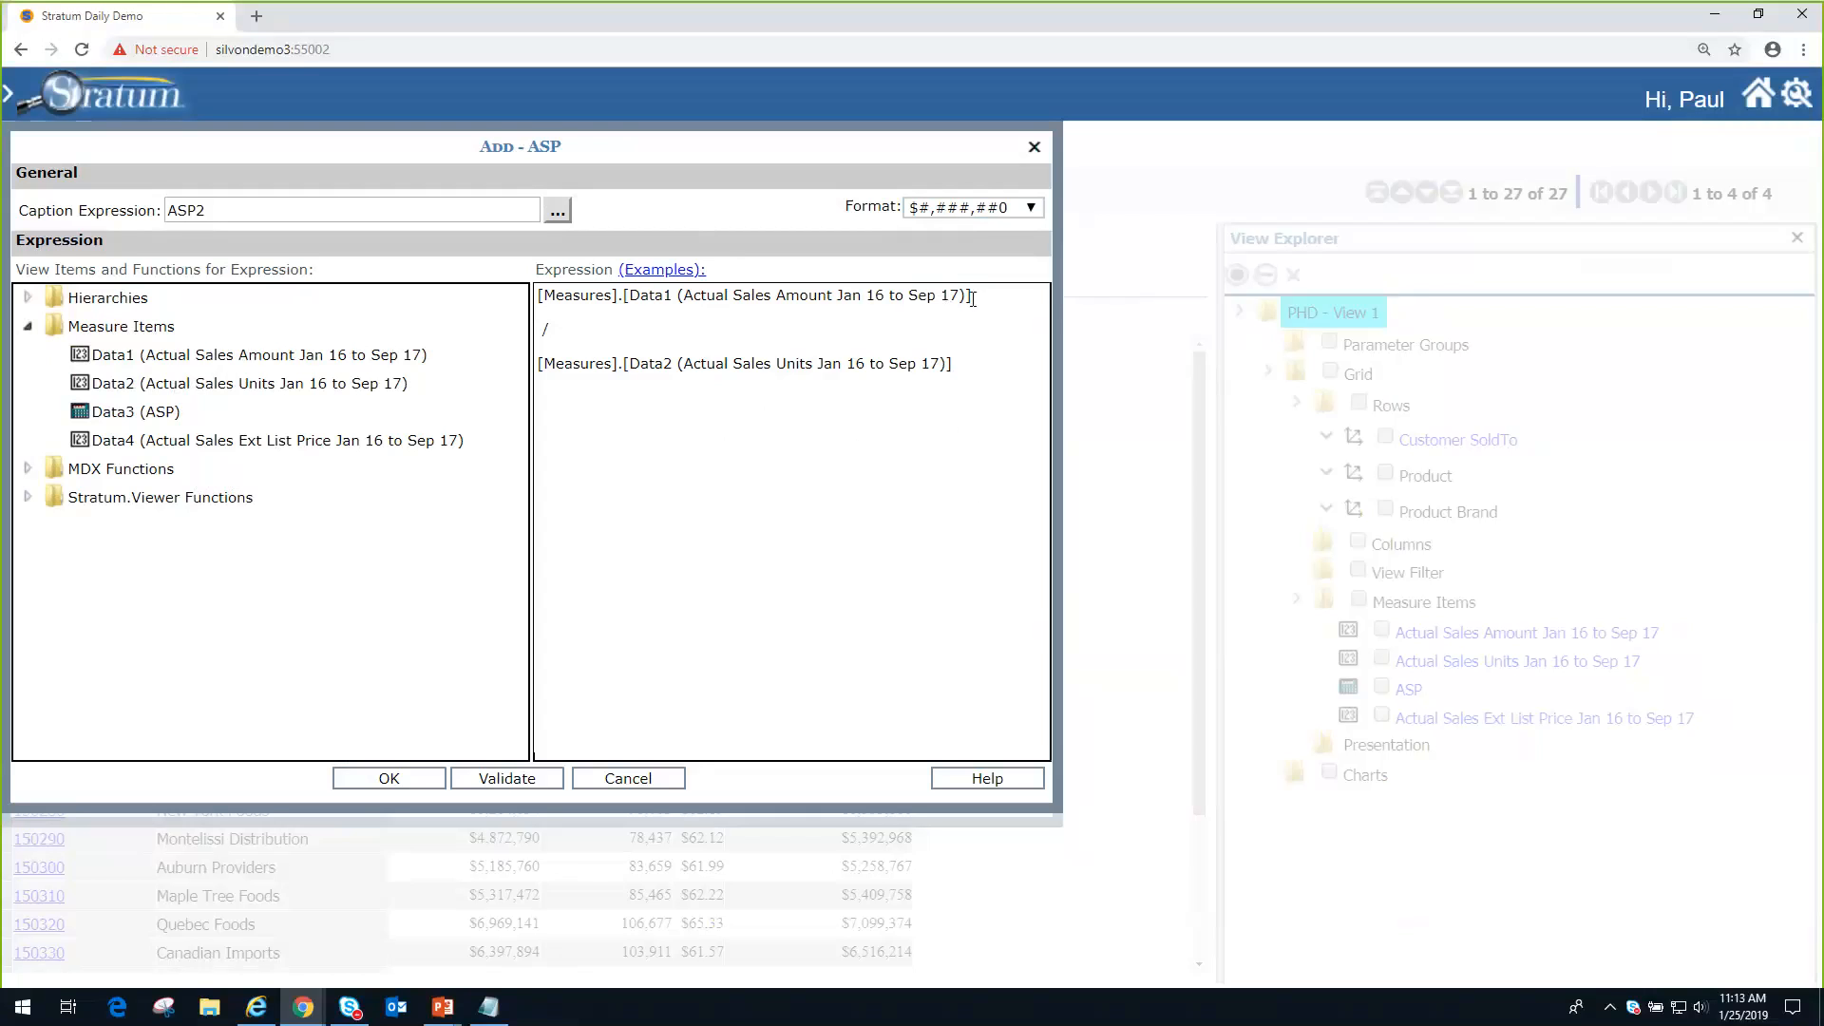
left_click(673, 296)
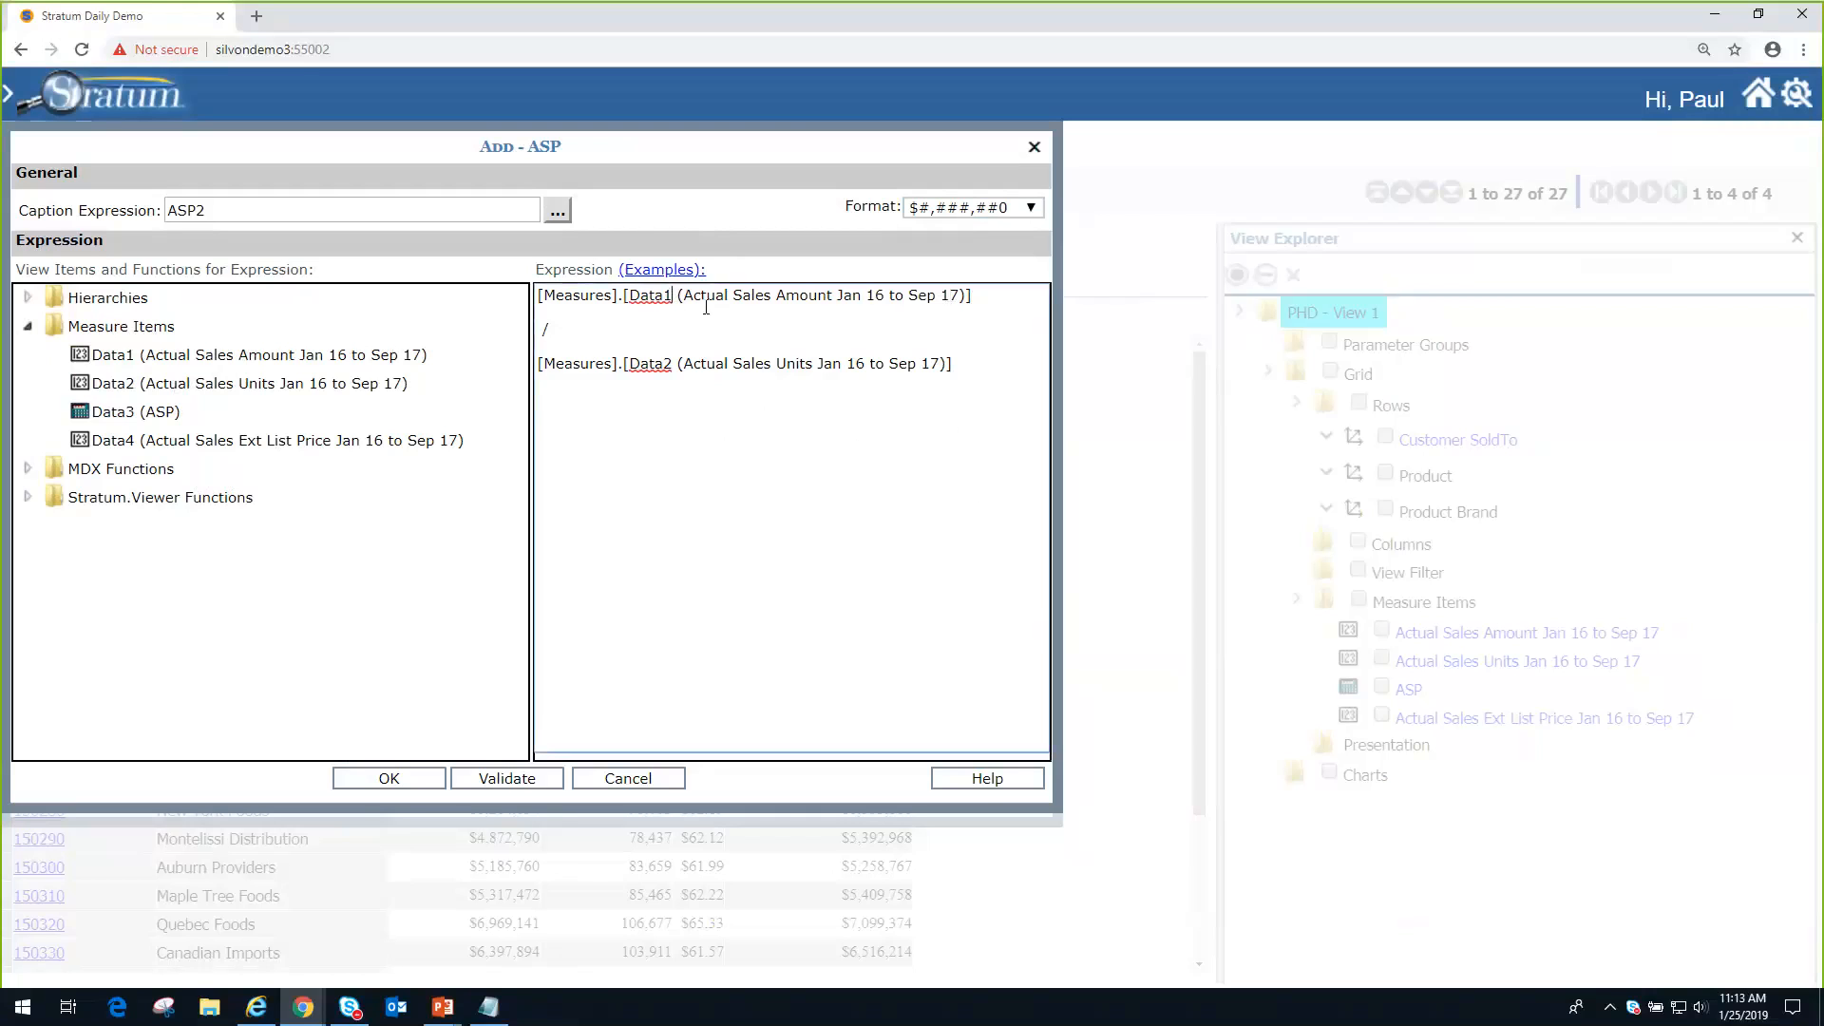
key("BackSpace")
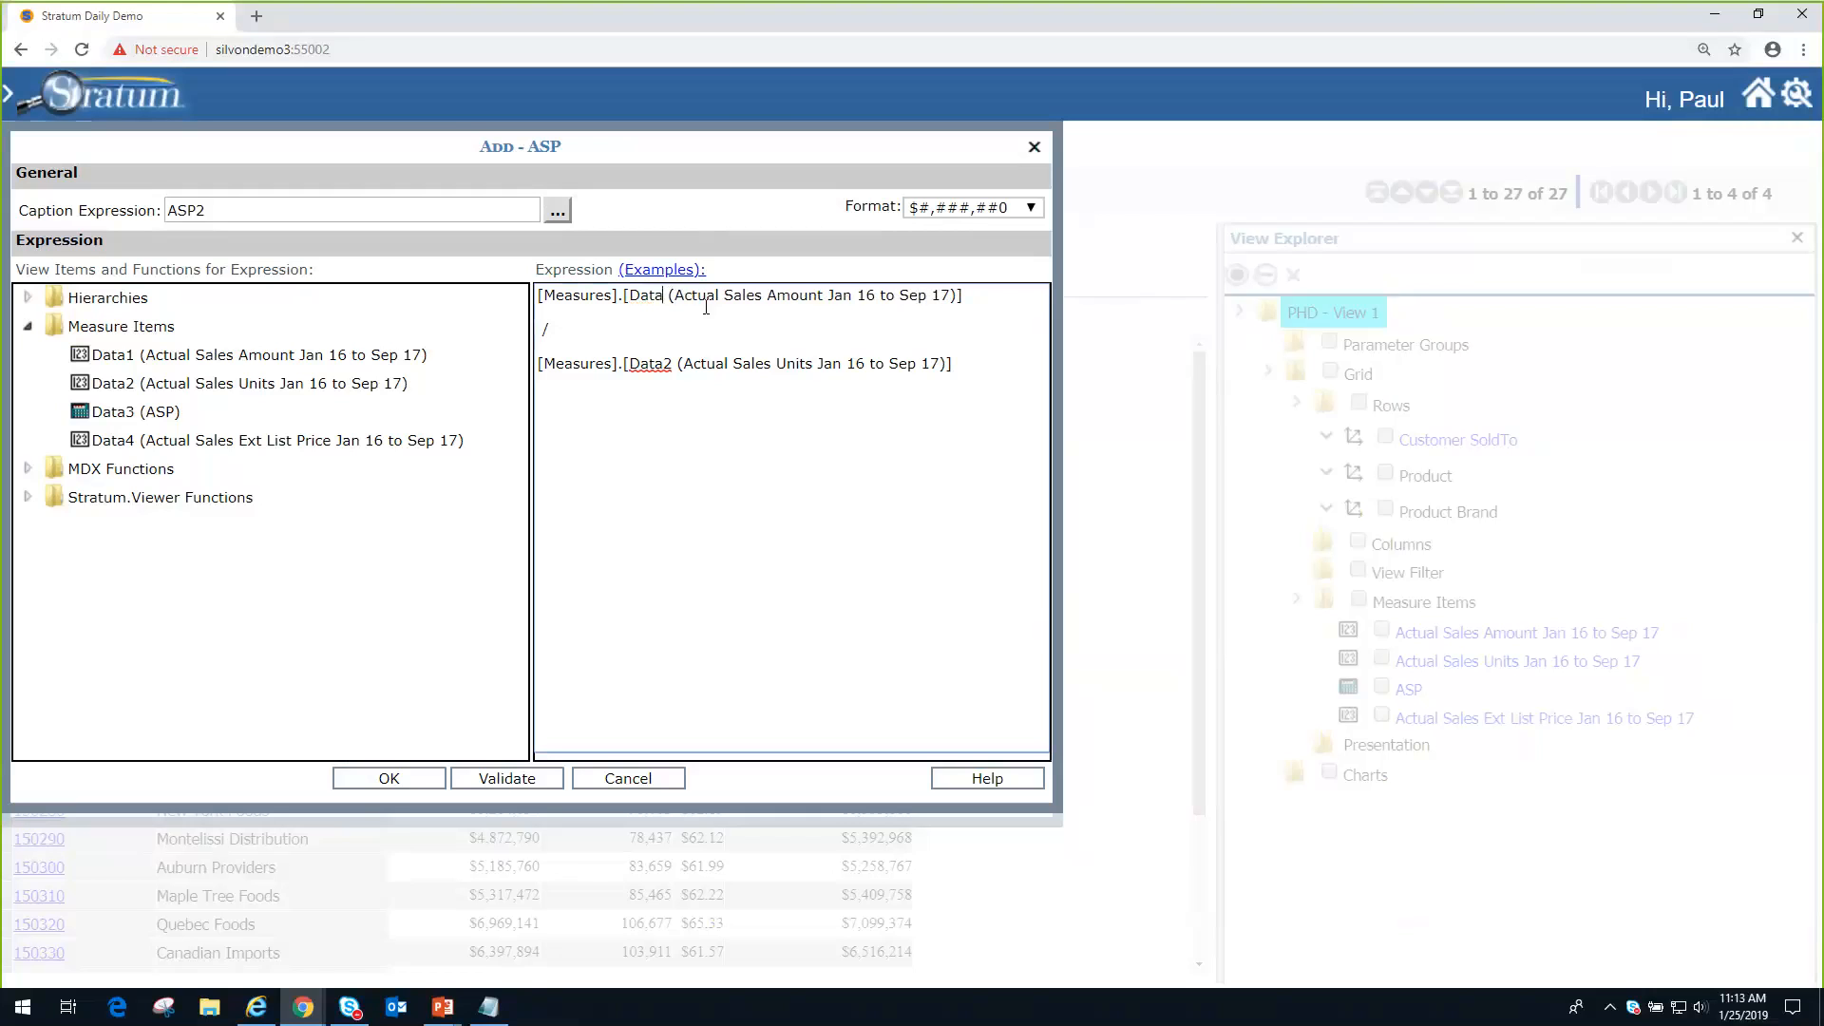
type("4")
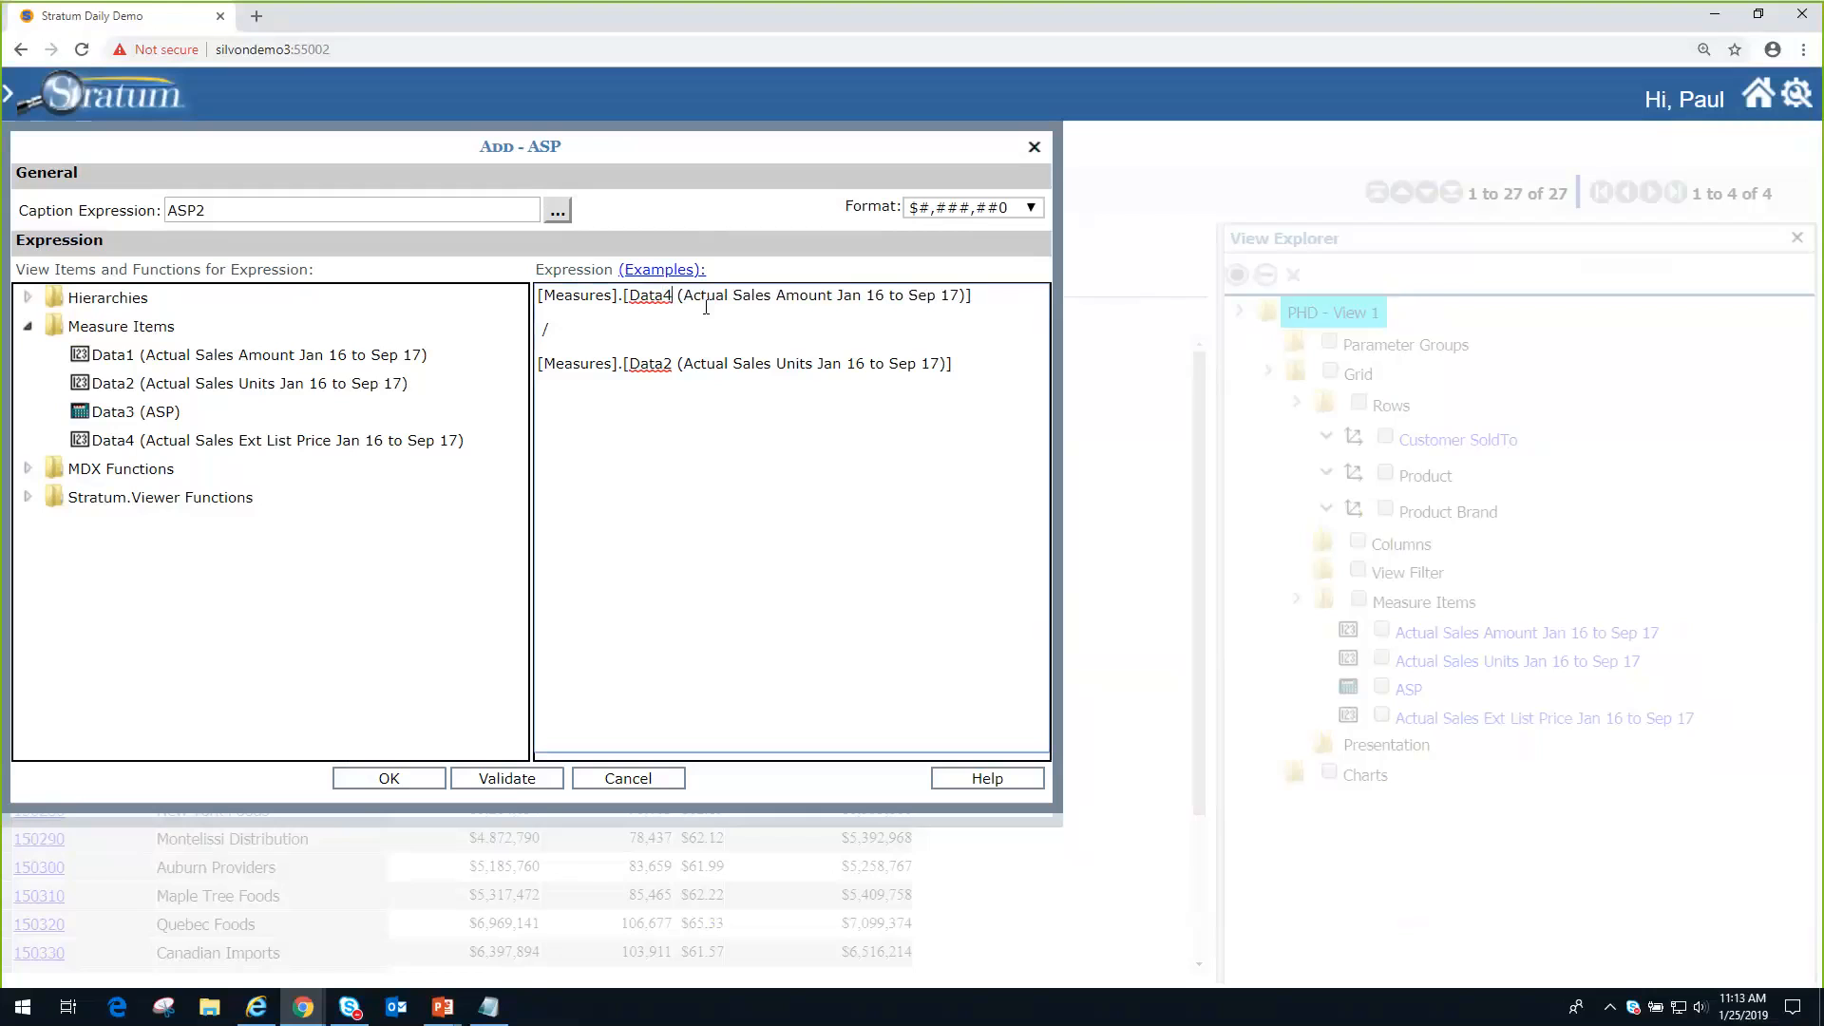
- Validate the ASP2 expression and apply the new measure item to the view, checking its expression from the grid without changes
left_click(511, 782)
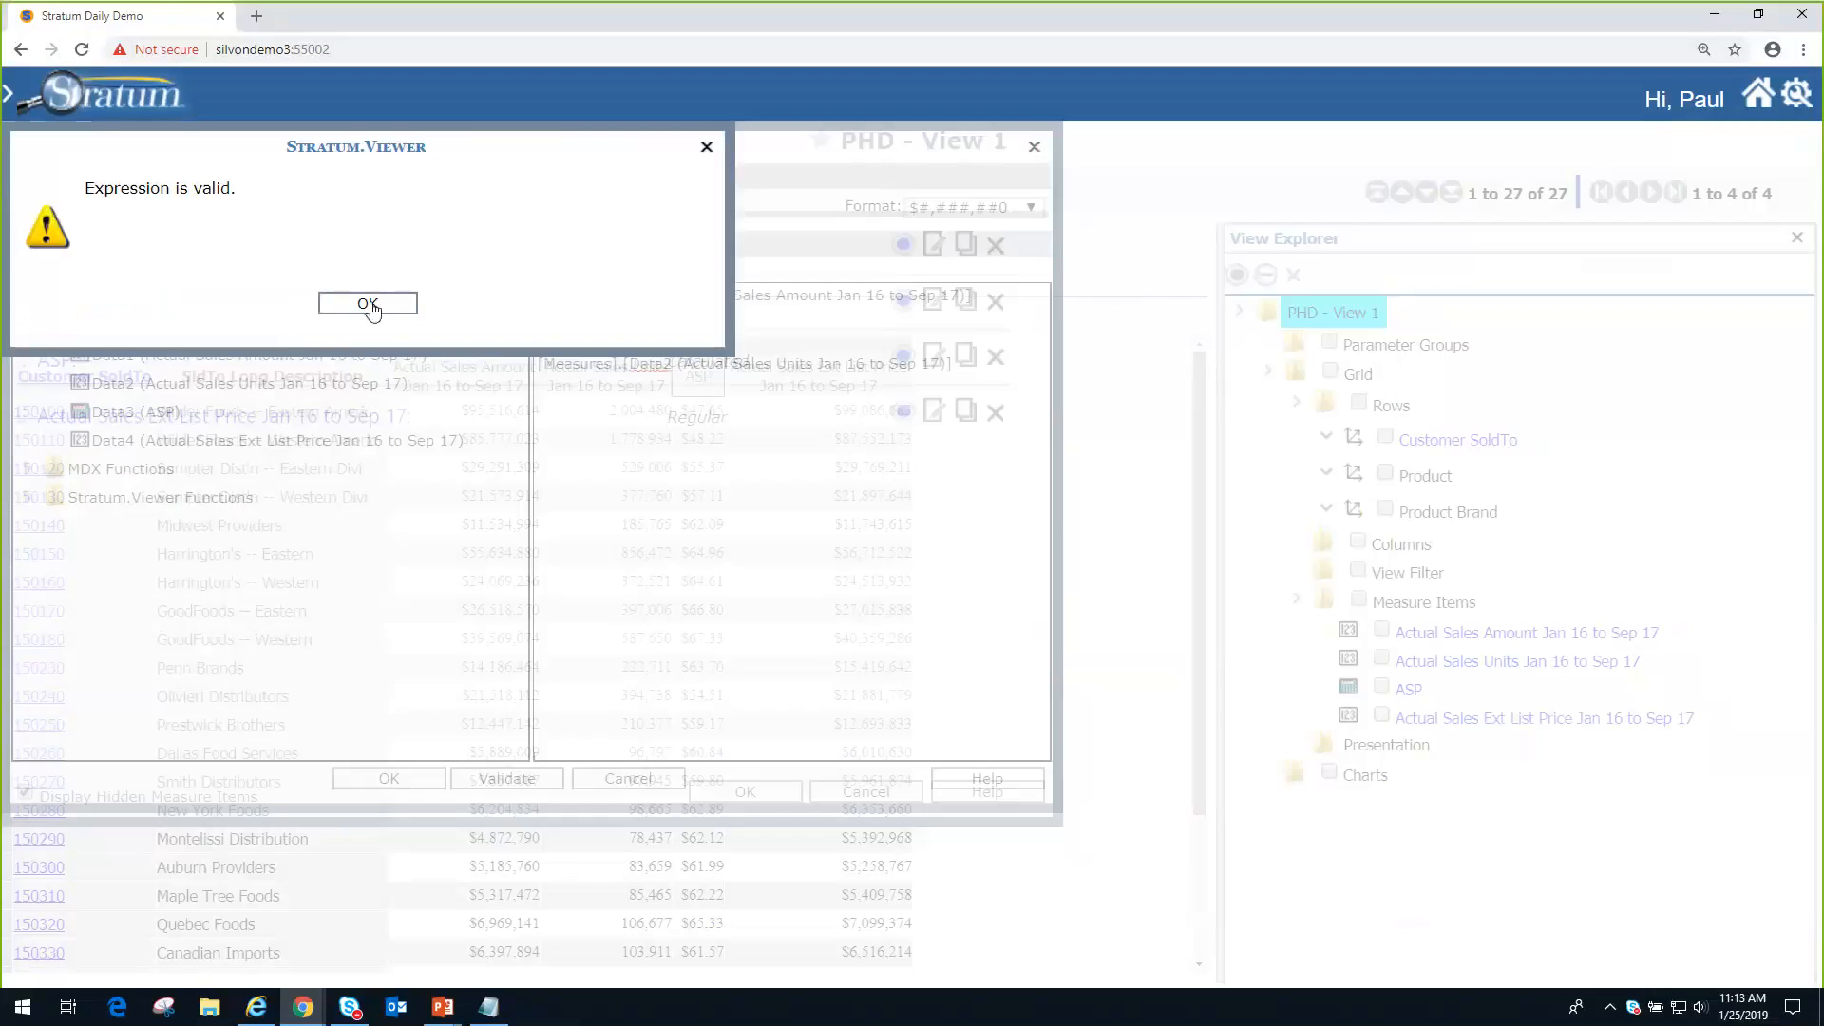
left_click(369, 305)
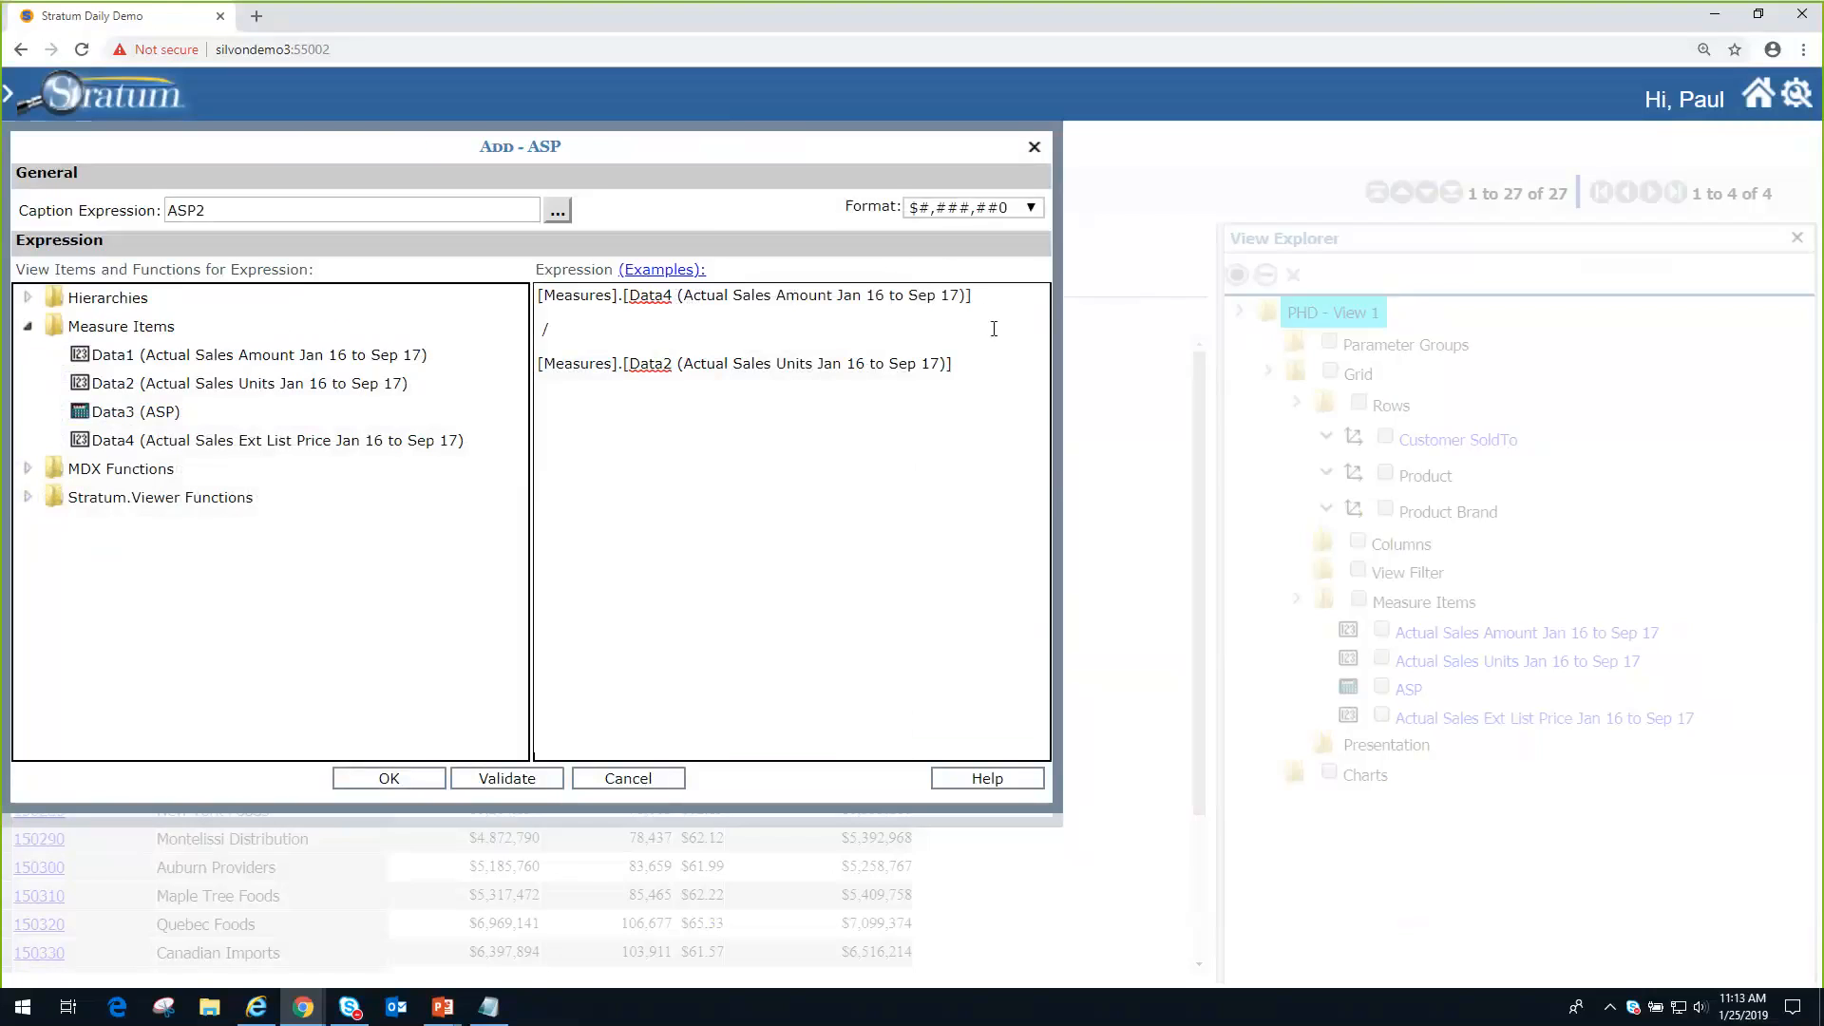
left_click(391, 787)
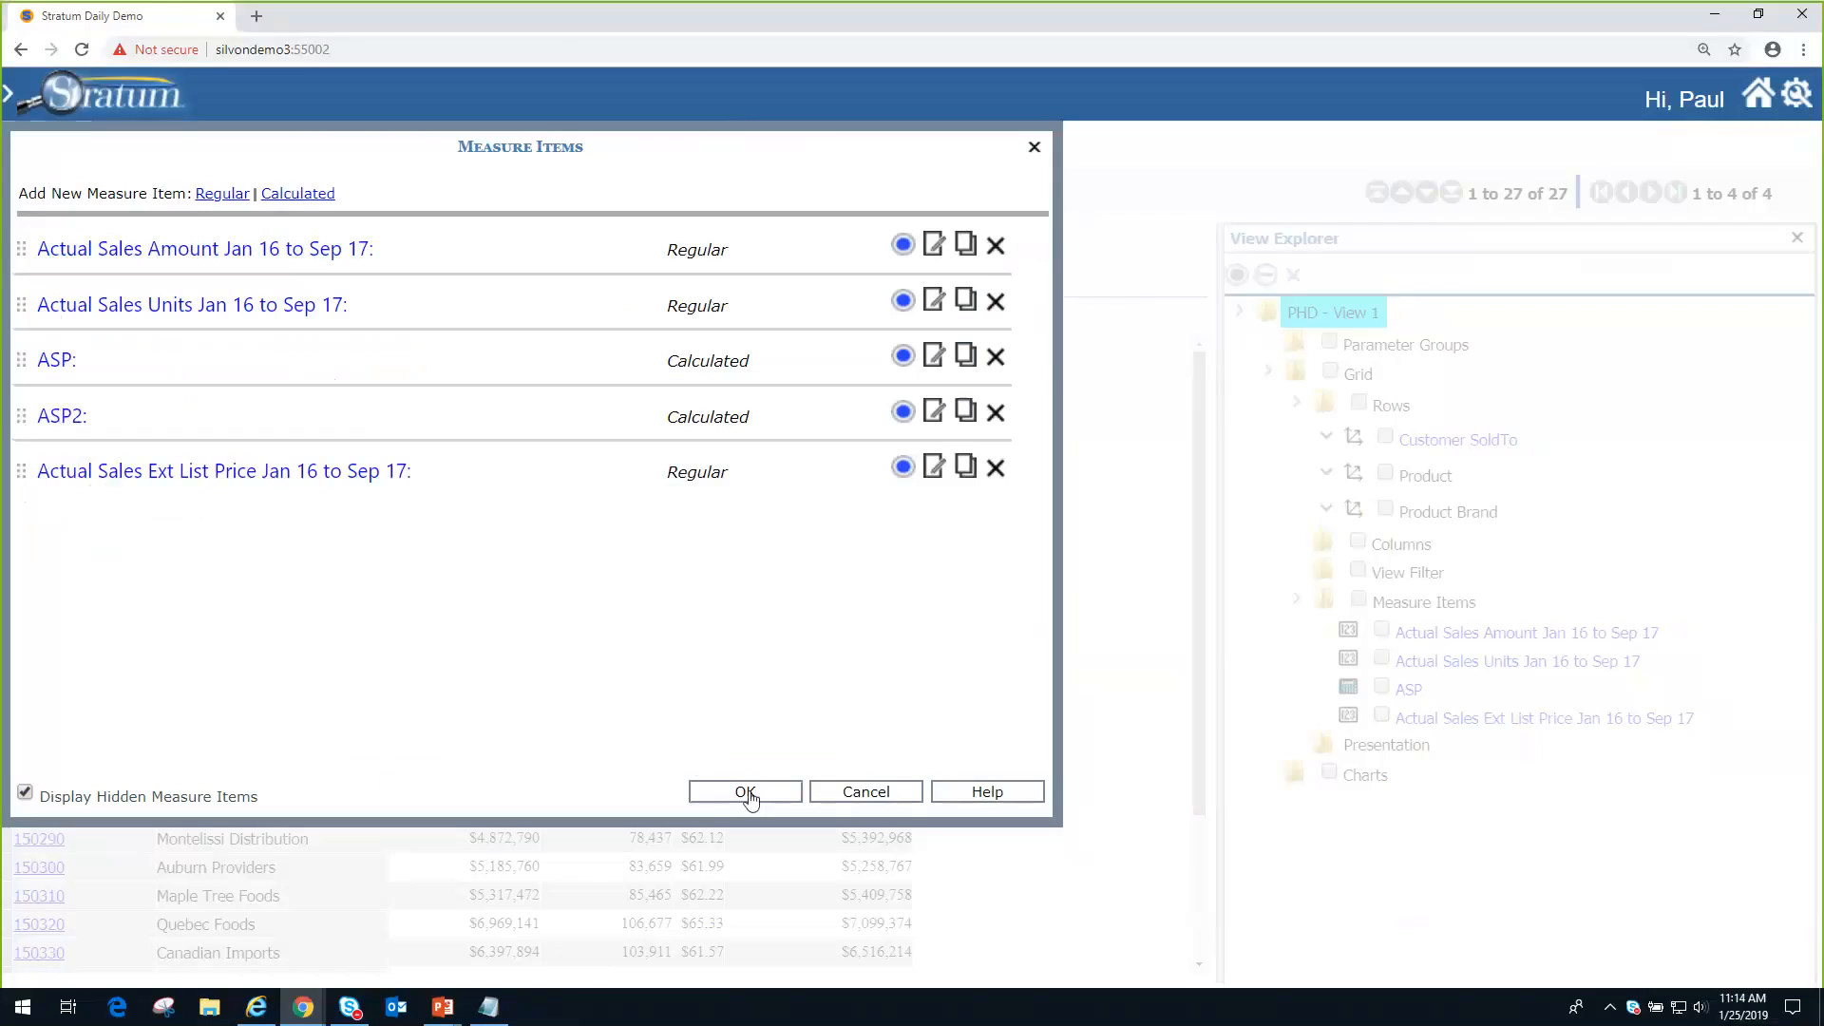
left_click(746, 792)
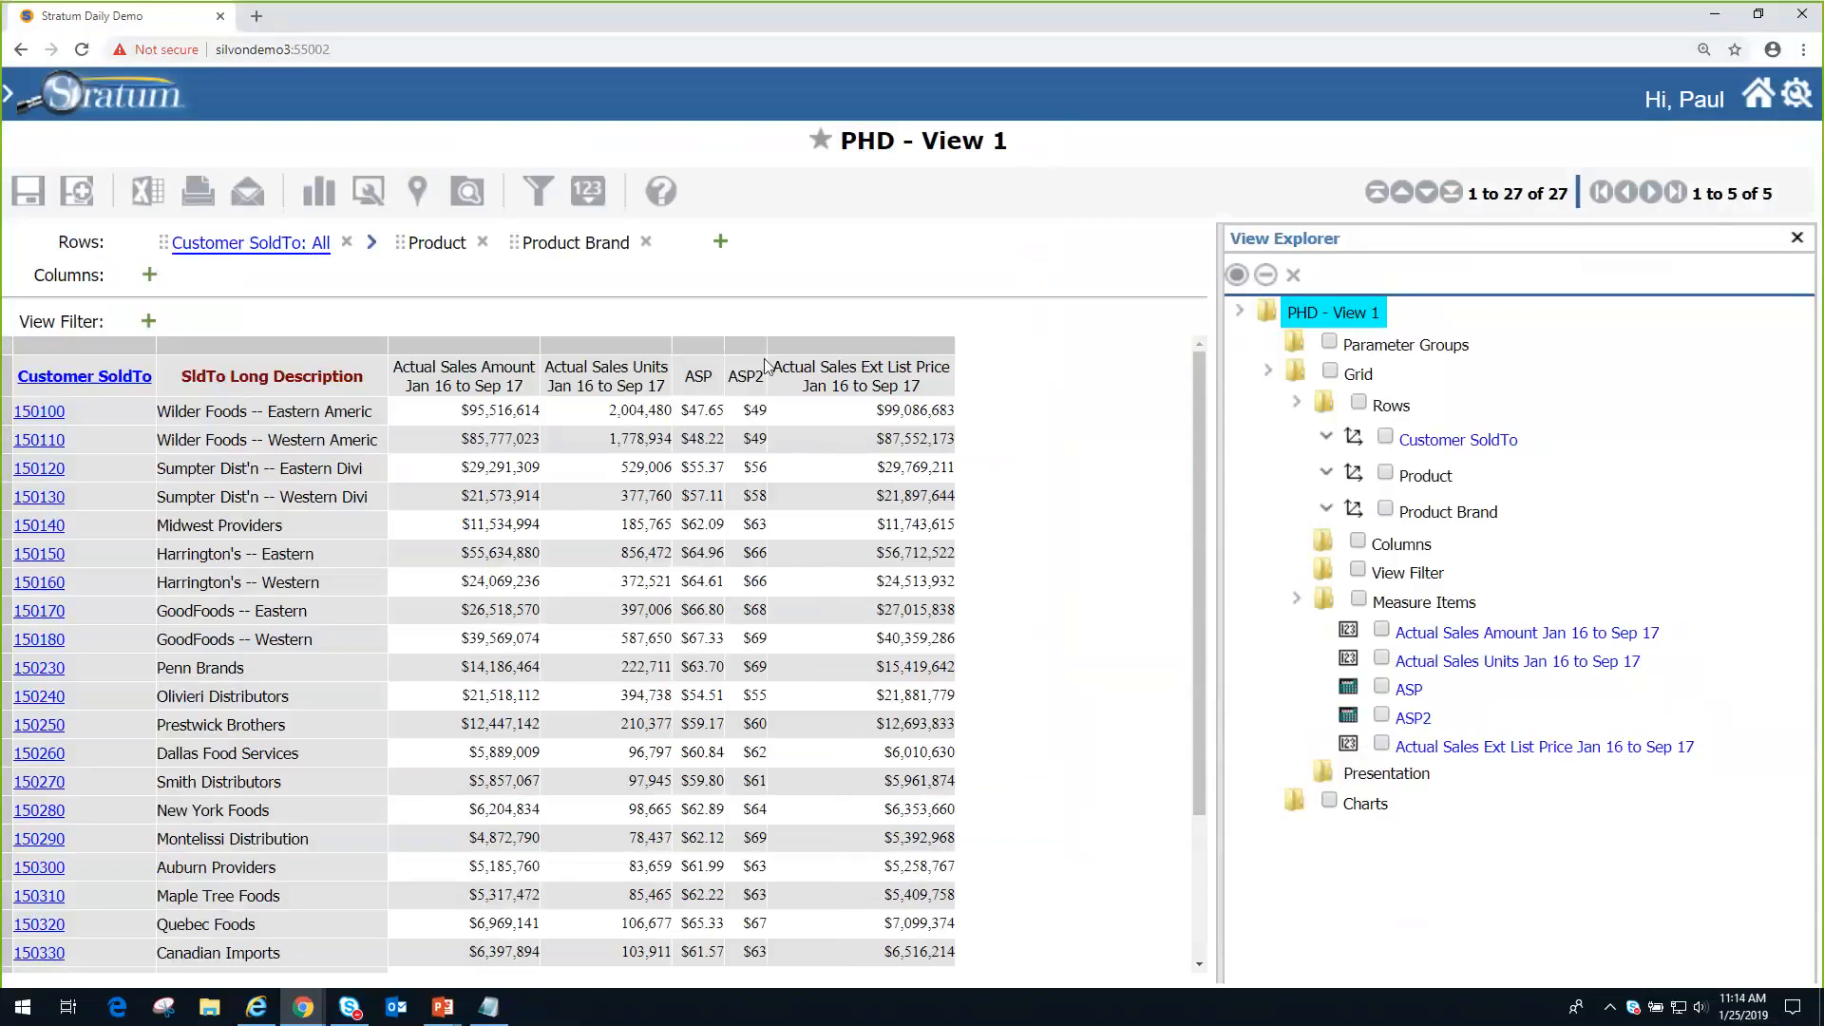
left_click(747, 377)
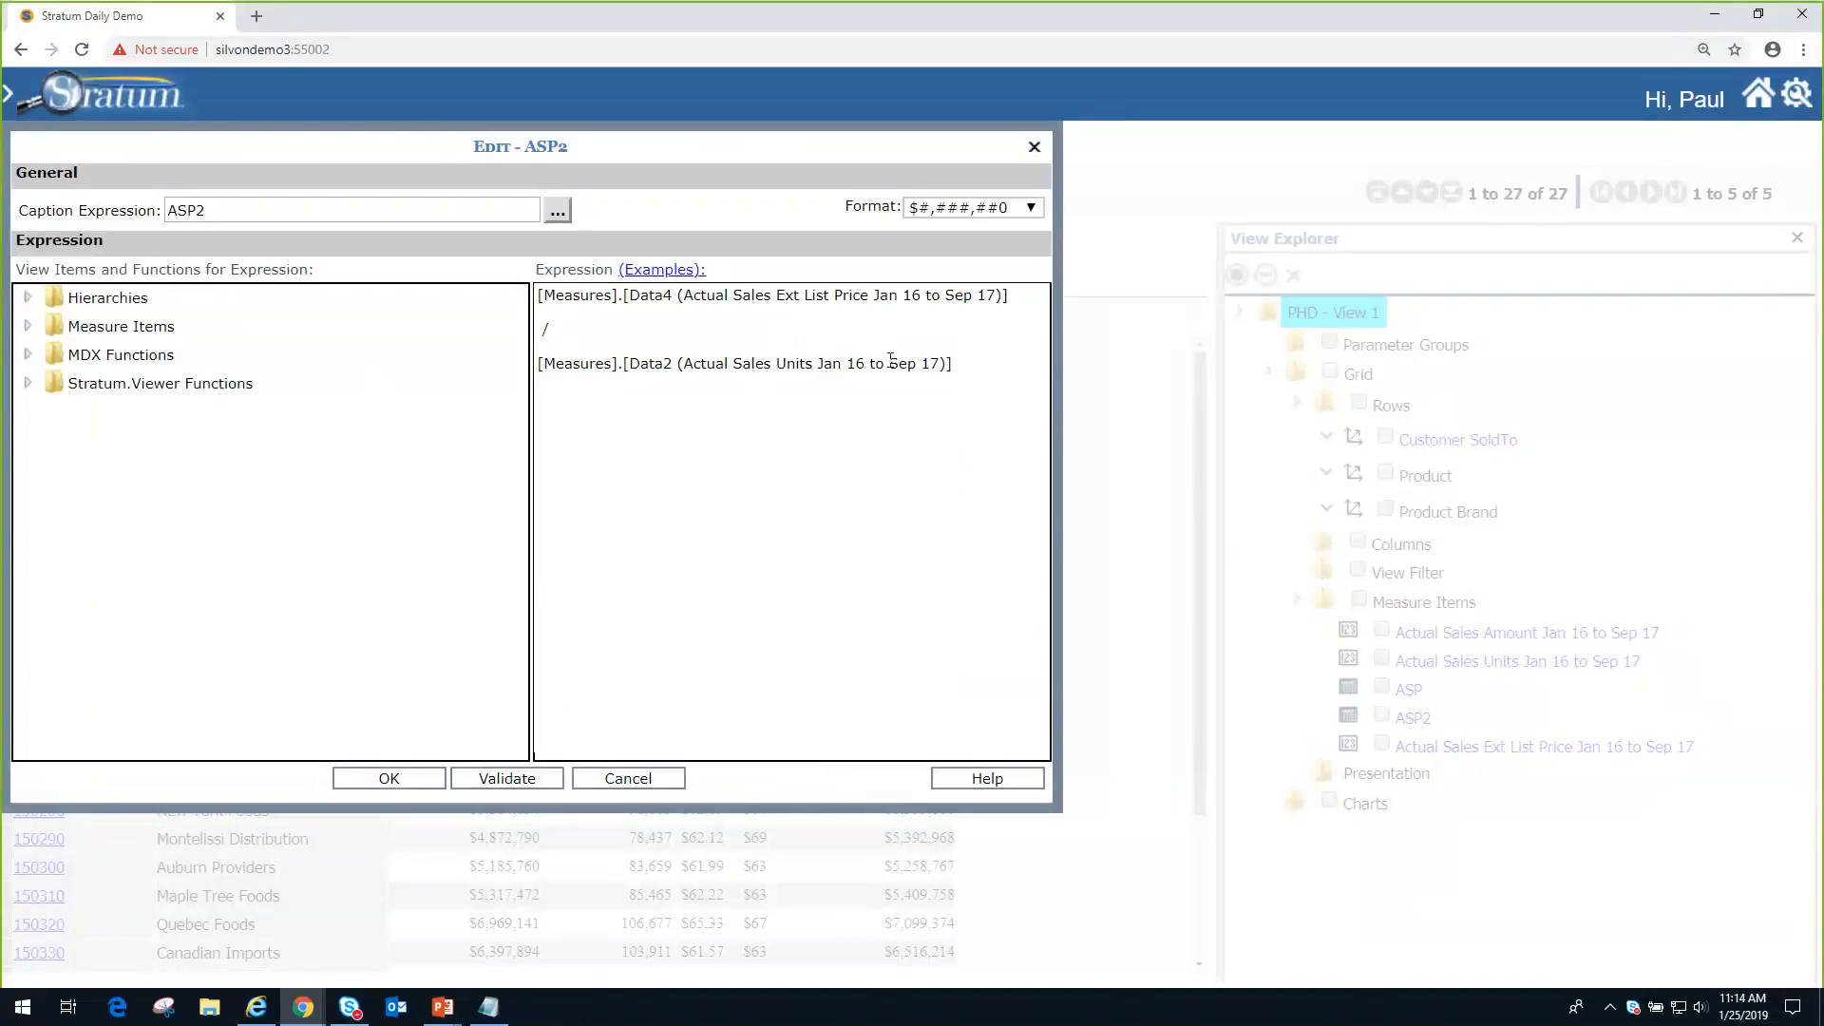
left_click(629, 781)
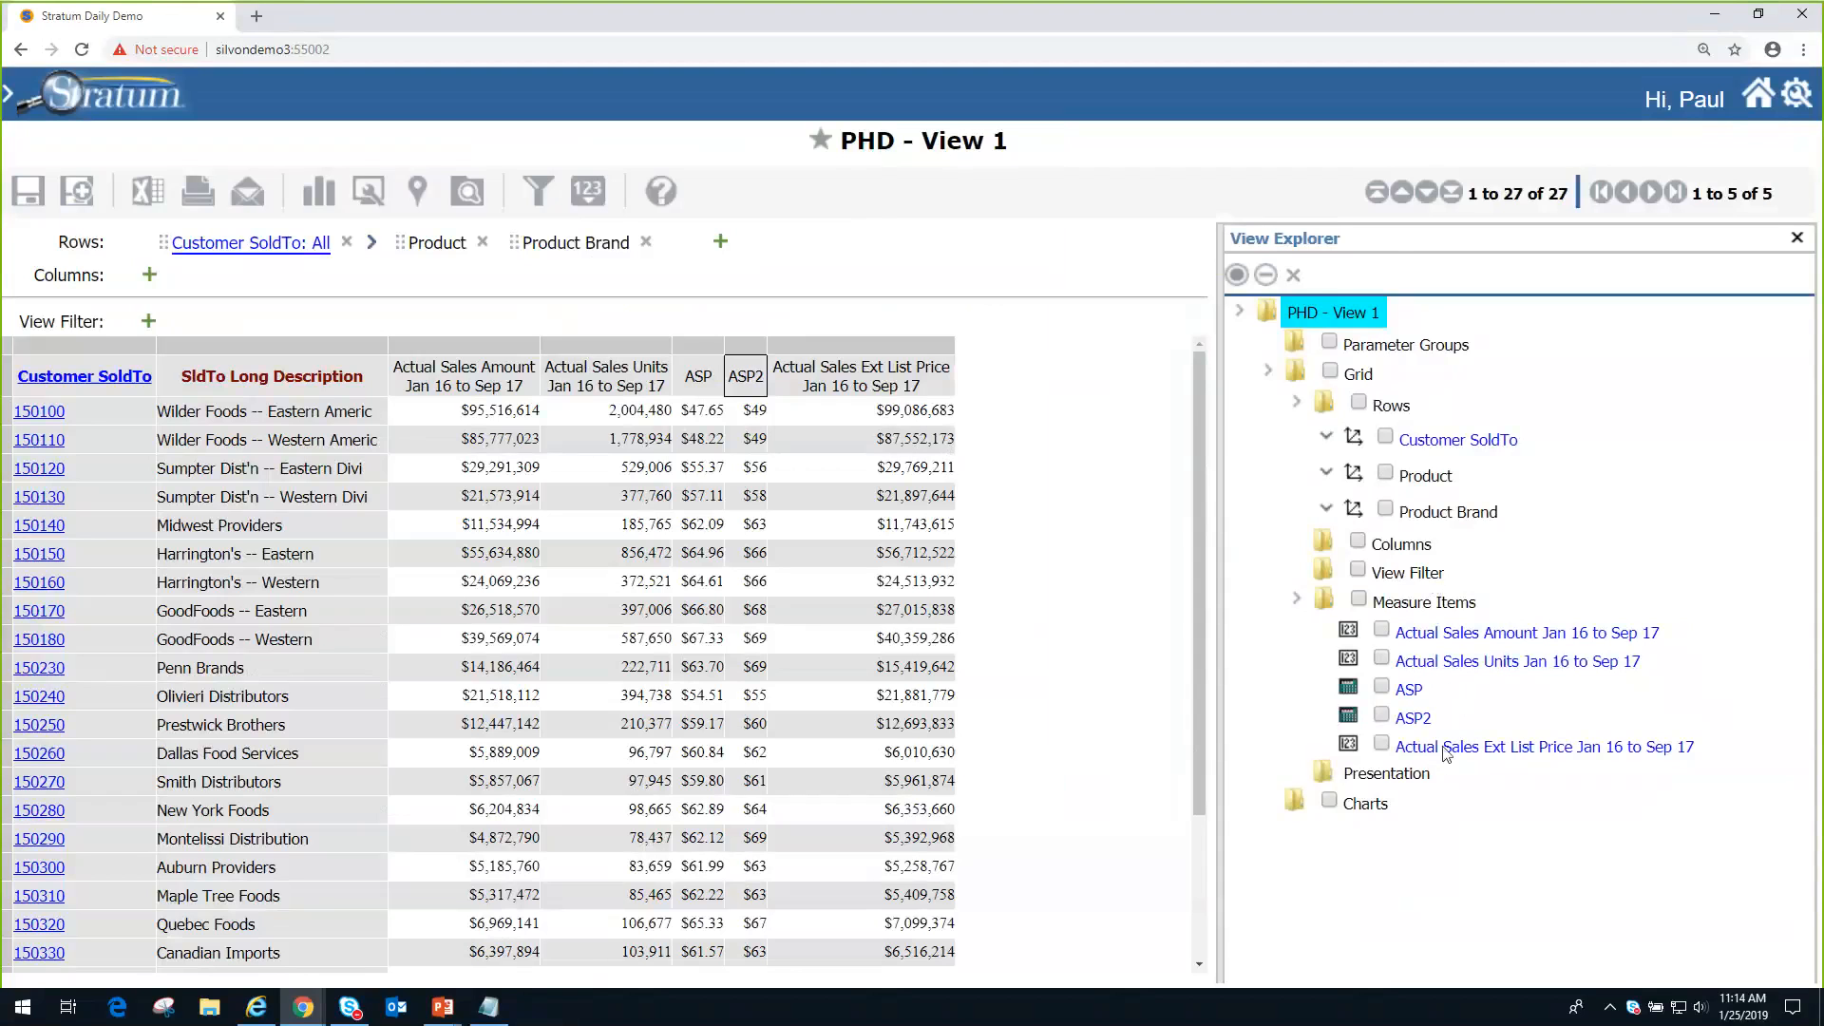
- Reorder the measure items so Actual Sales Ext List Price precedes Actual Sales Amount, and place ASP2 ahead of all other measure columns
left_click_drag(1442, 745, 1439, 614)
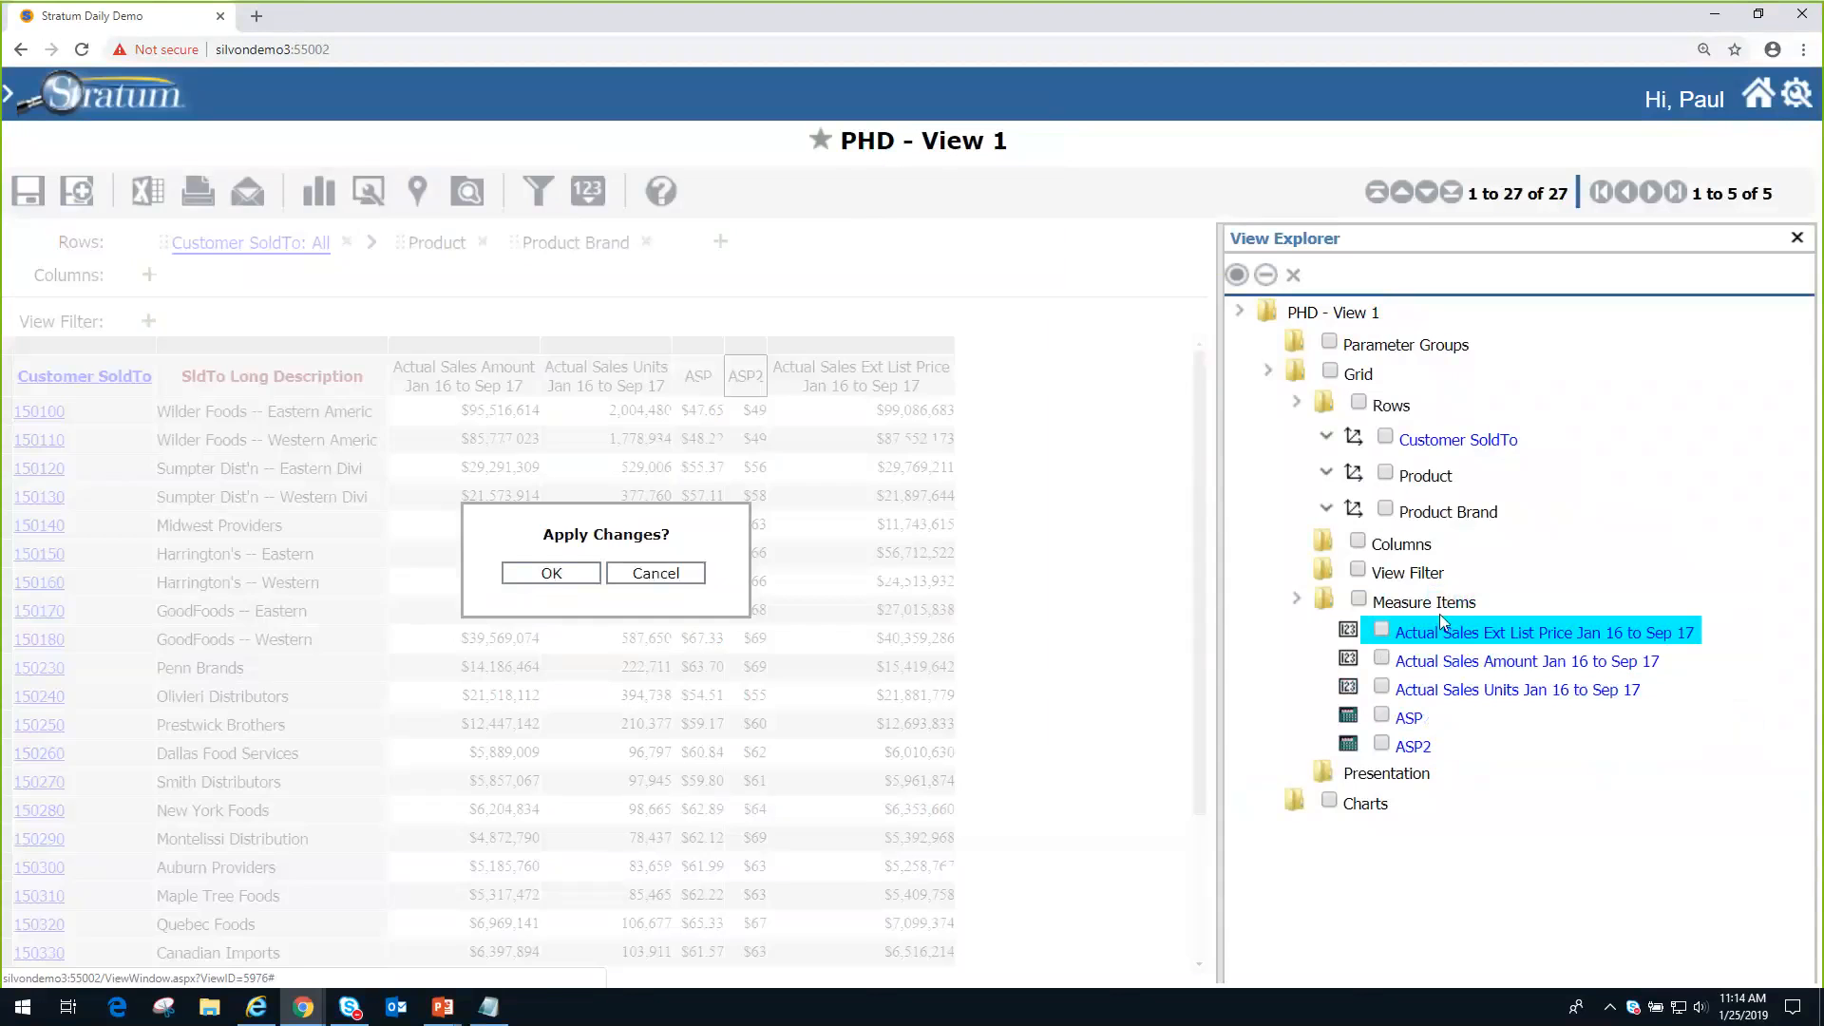
left_click(550, 574)
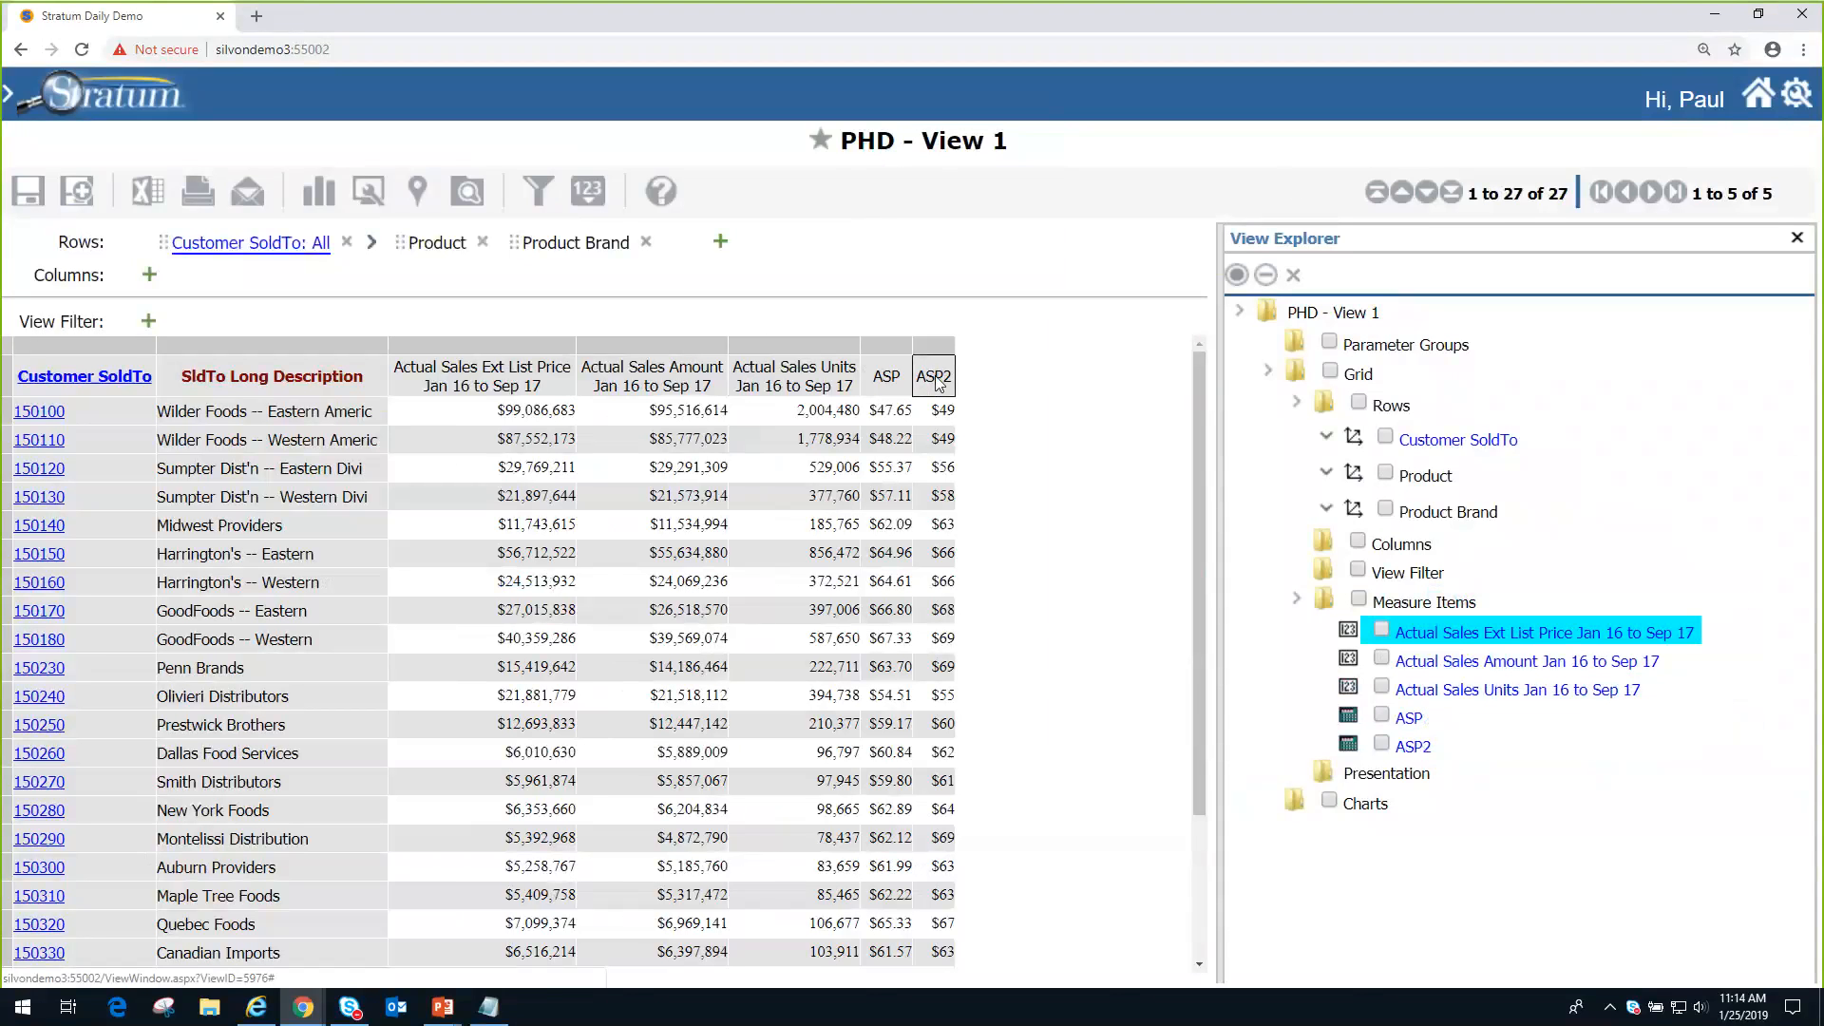
left_click_drag(938, 380, 325, 379)
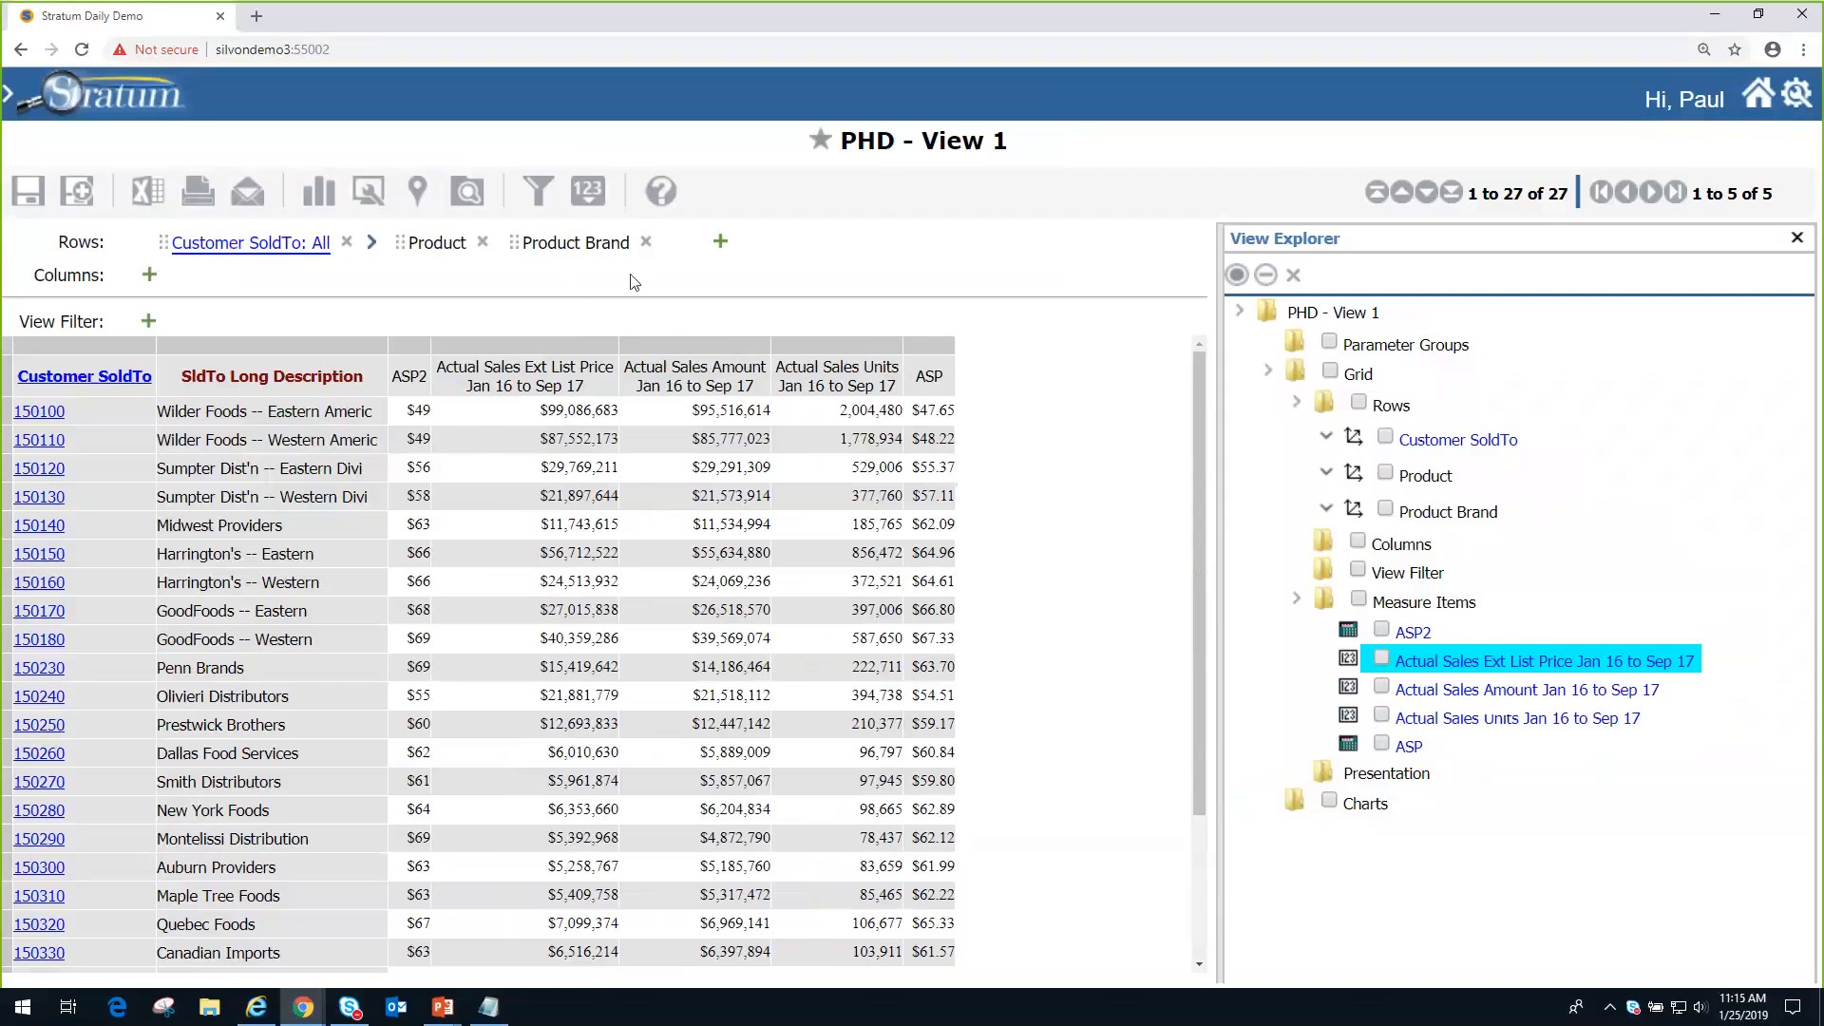
- Edit the measure item order so that ASP is first and ASP2 is last, and apply it to the view
mouse_move(588, 193)
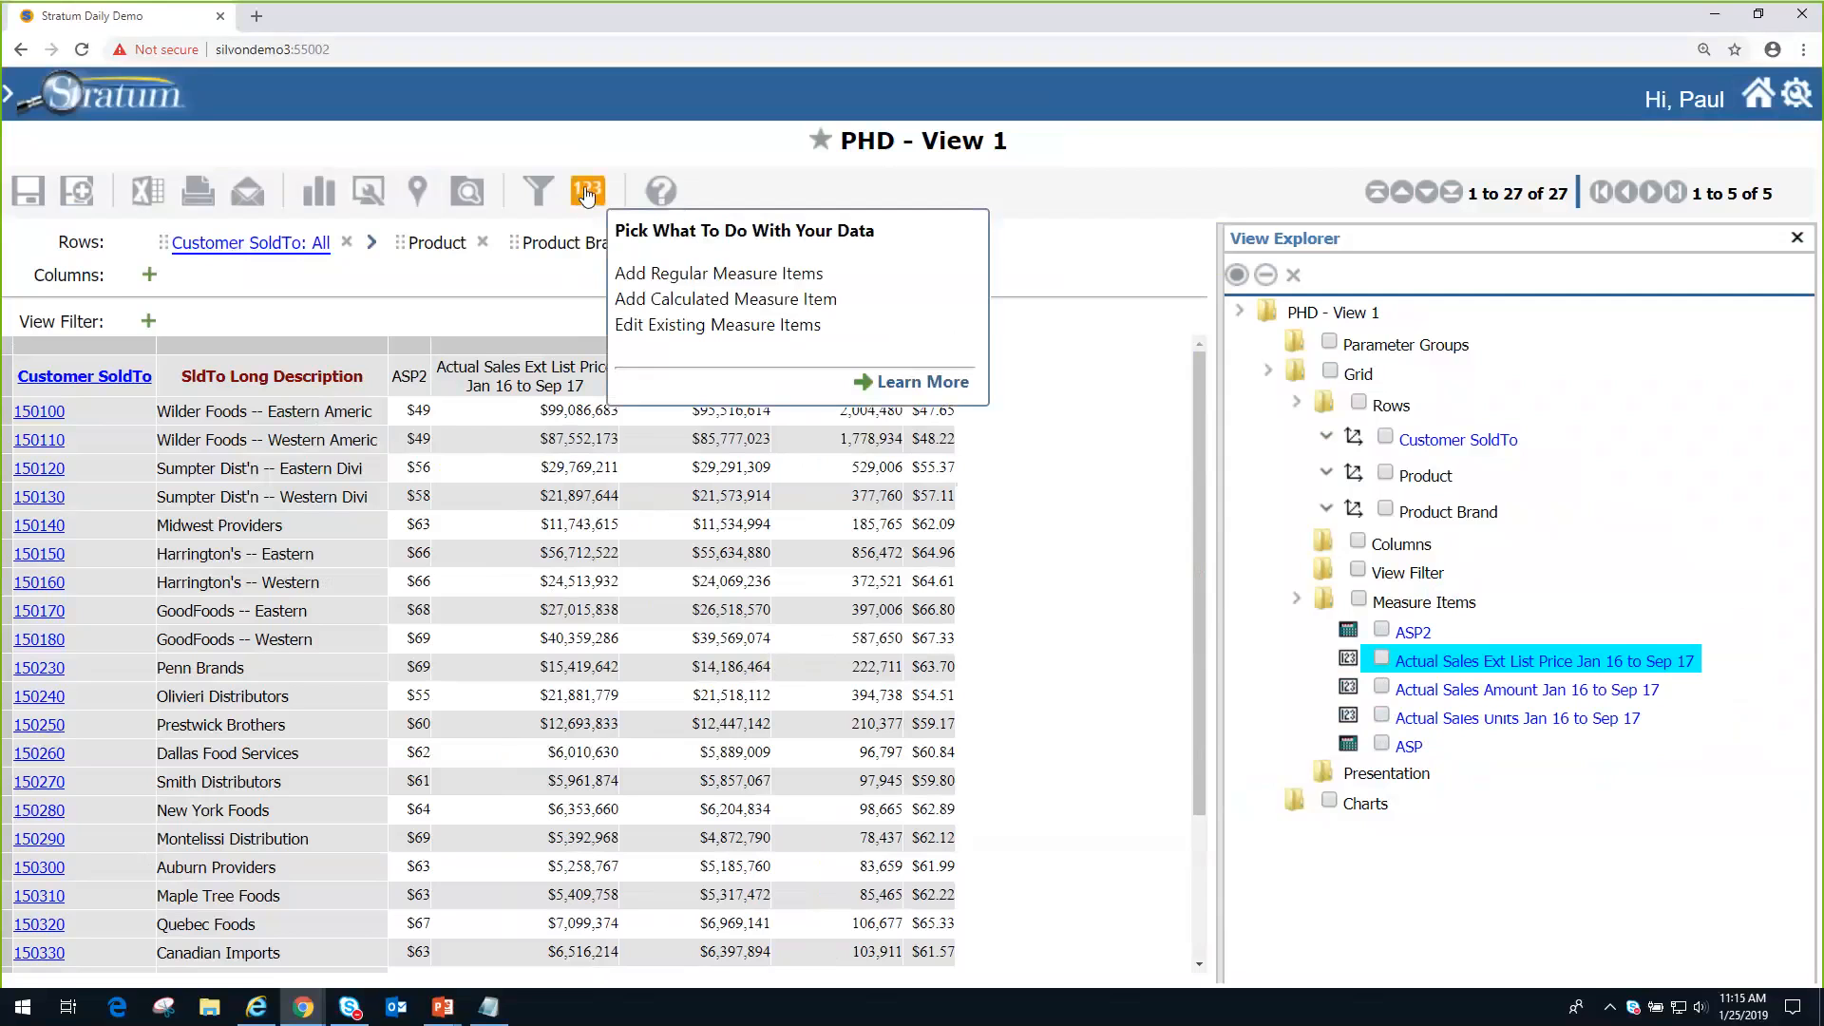
left_click(586, 193)
mouse_move(65, 473)
left_mouse_down()
mouse_move(53, 244)
mouse_move(47, 475)
left_mouse_up()
left_click(747, 792)
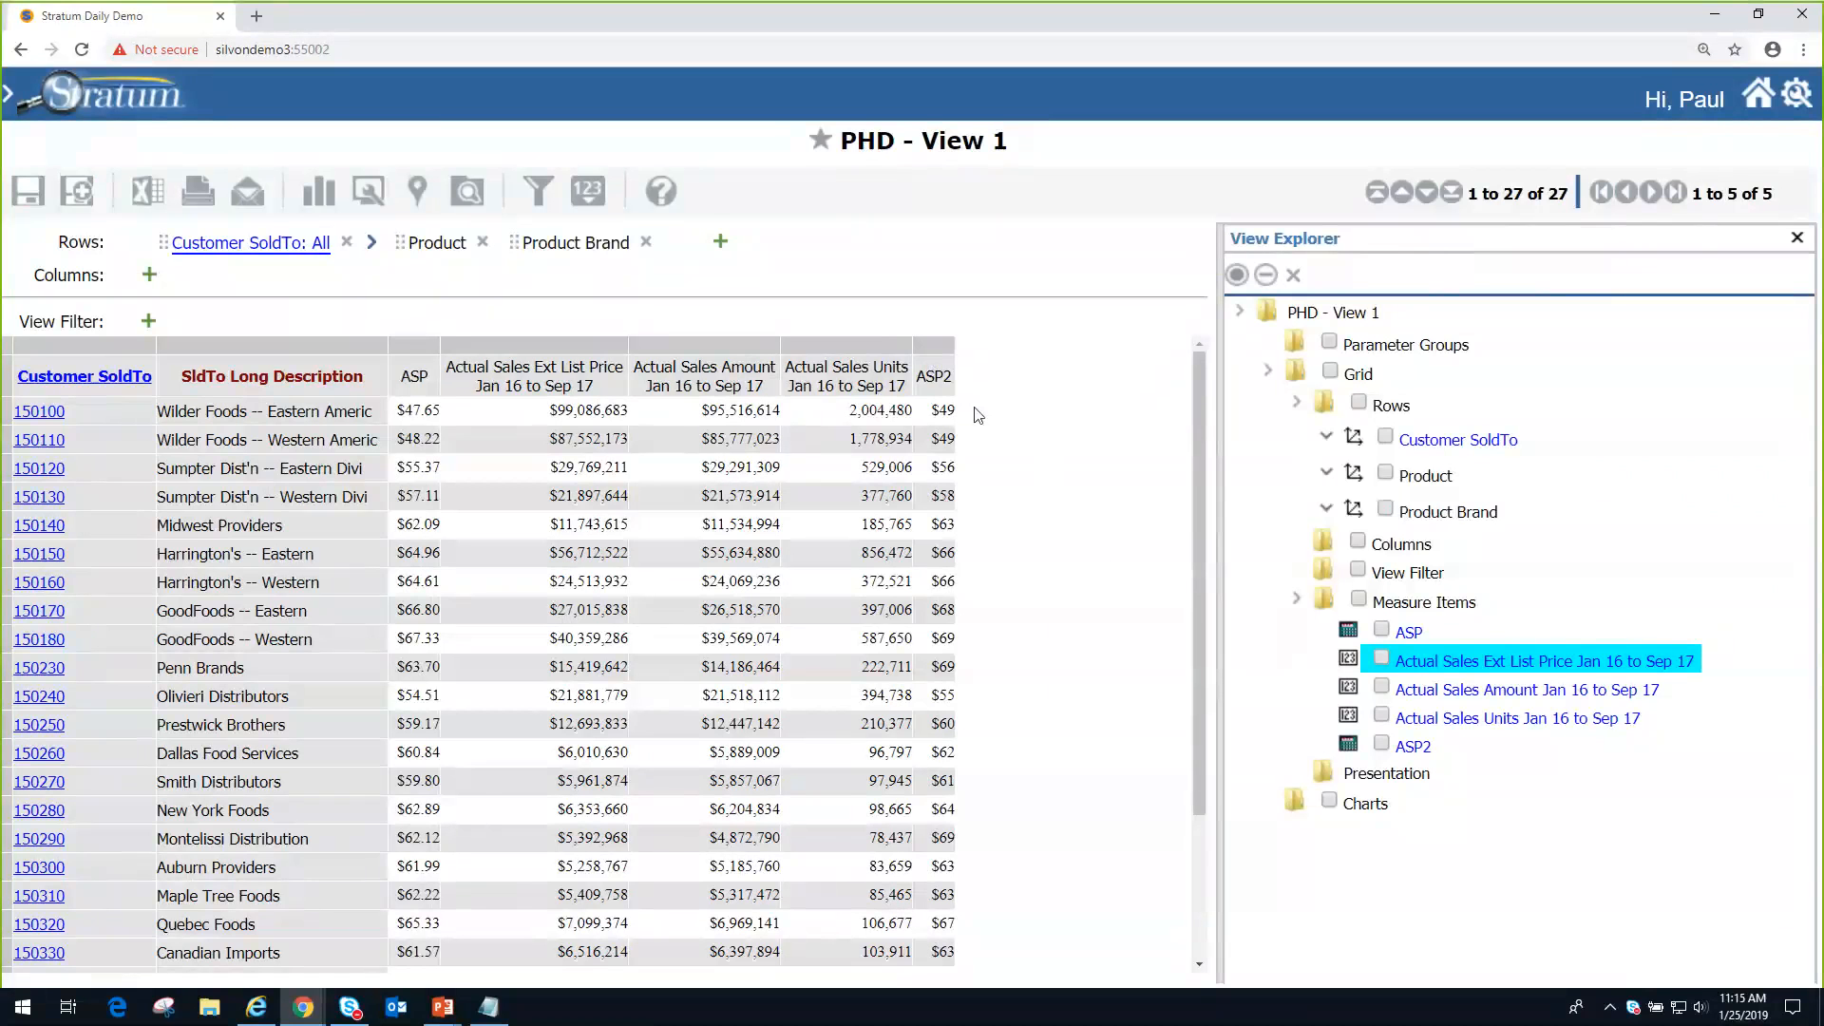
- Close and reopen the View Explorer, and review the editing options for the view's rows without changing them
left_click(1798, 239)
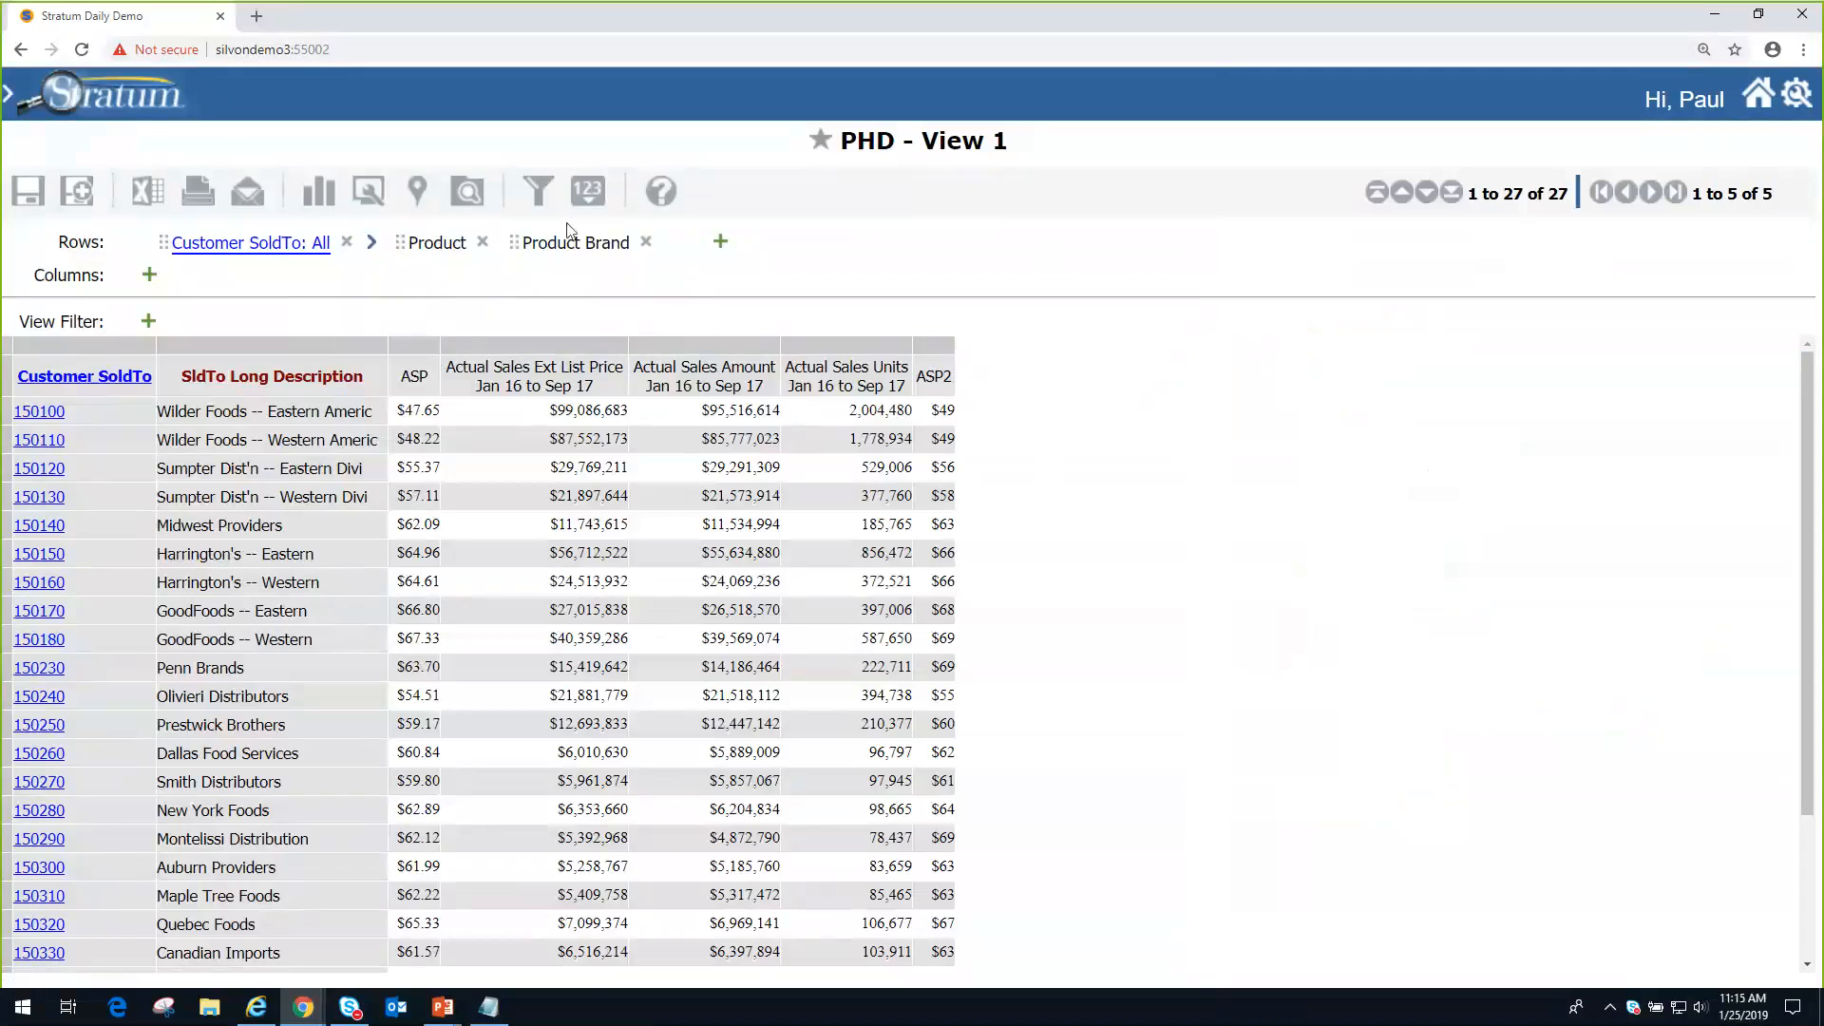
left_click(467, 193)
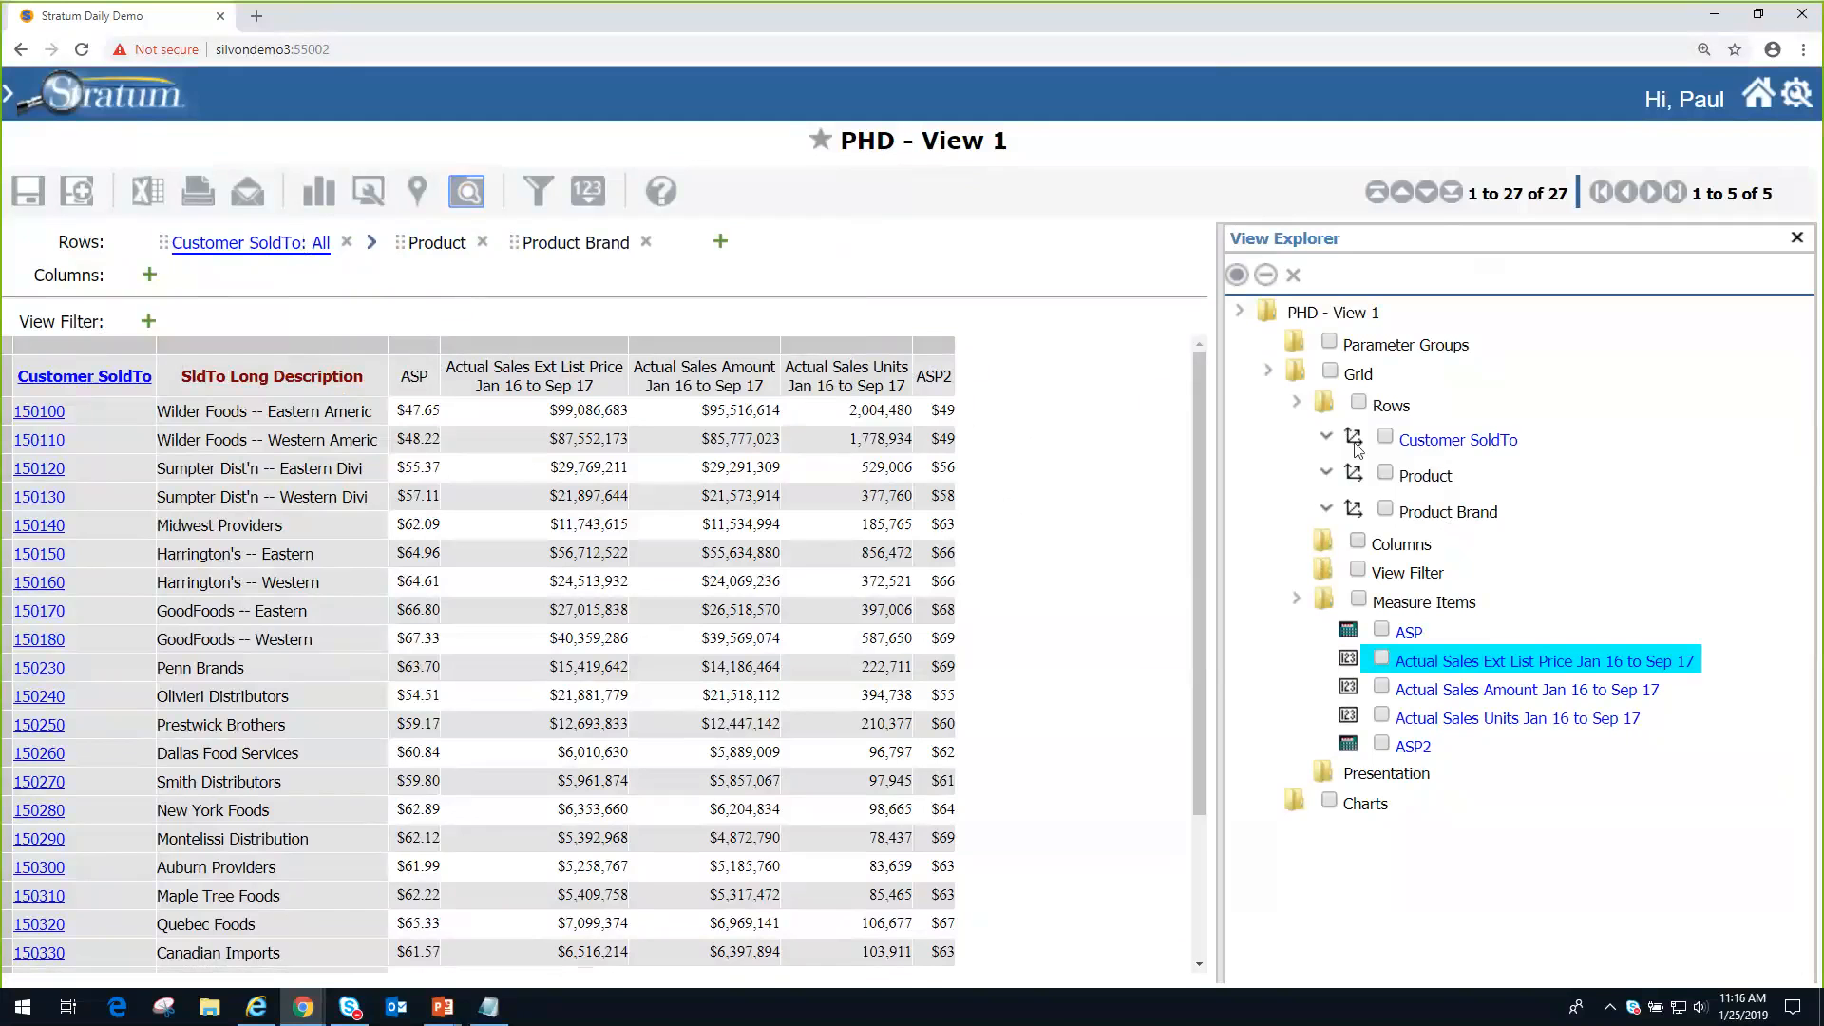
right_click(1393, 410)
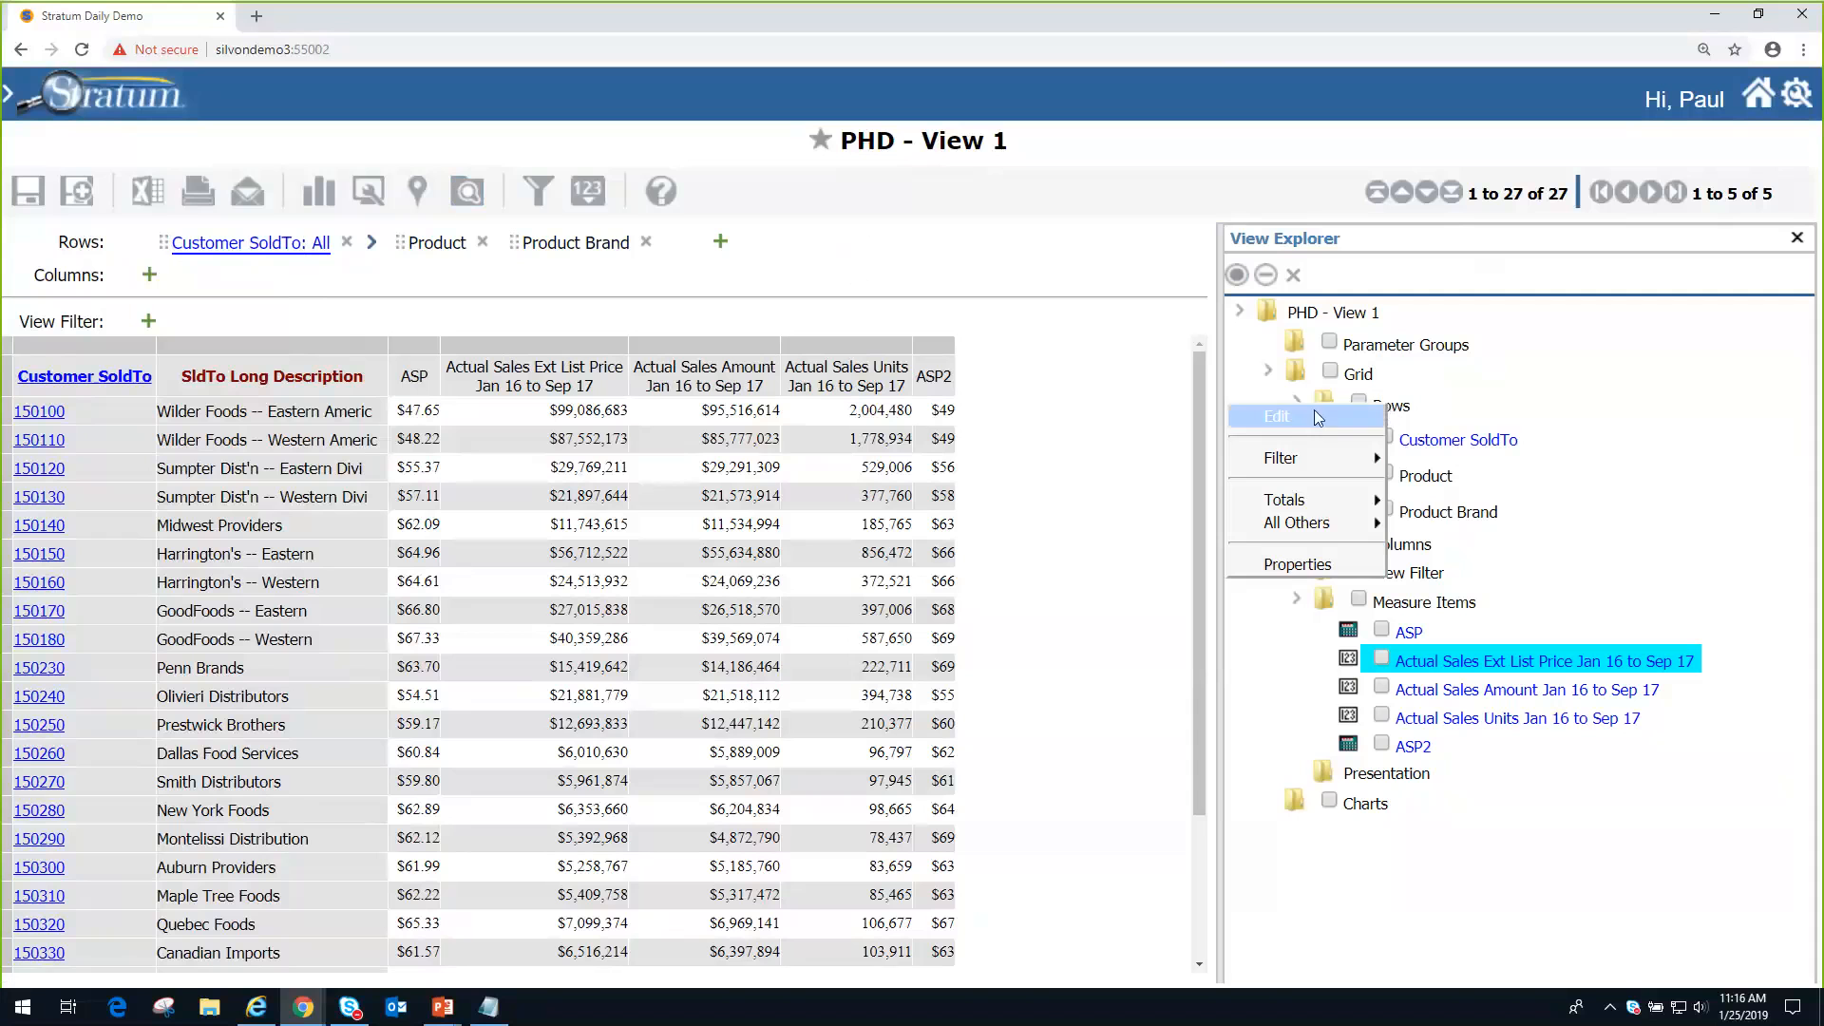
left_click(1398, 409)
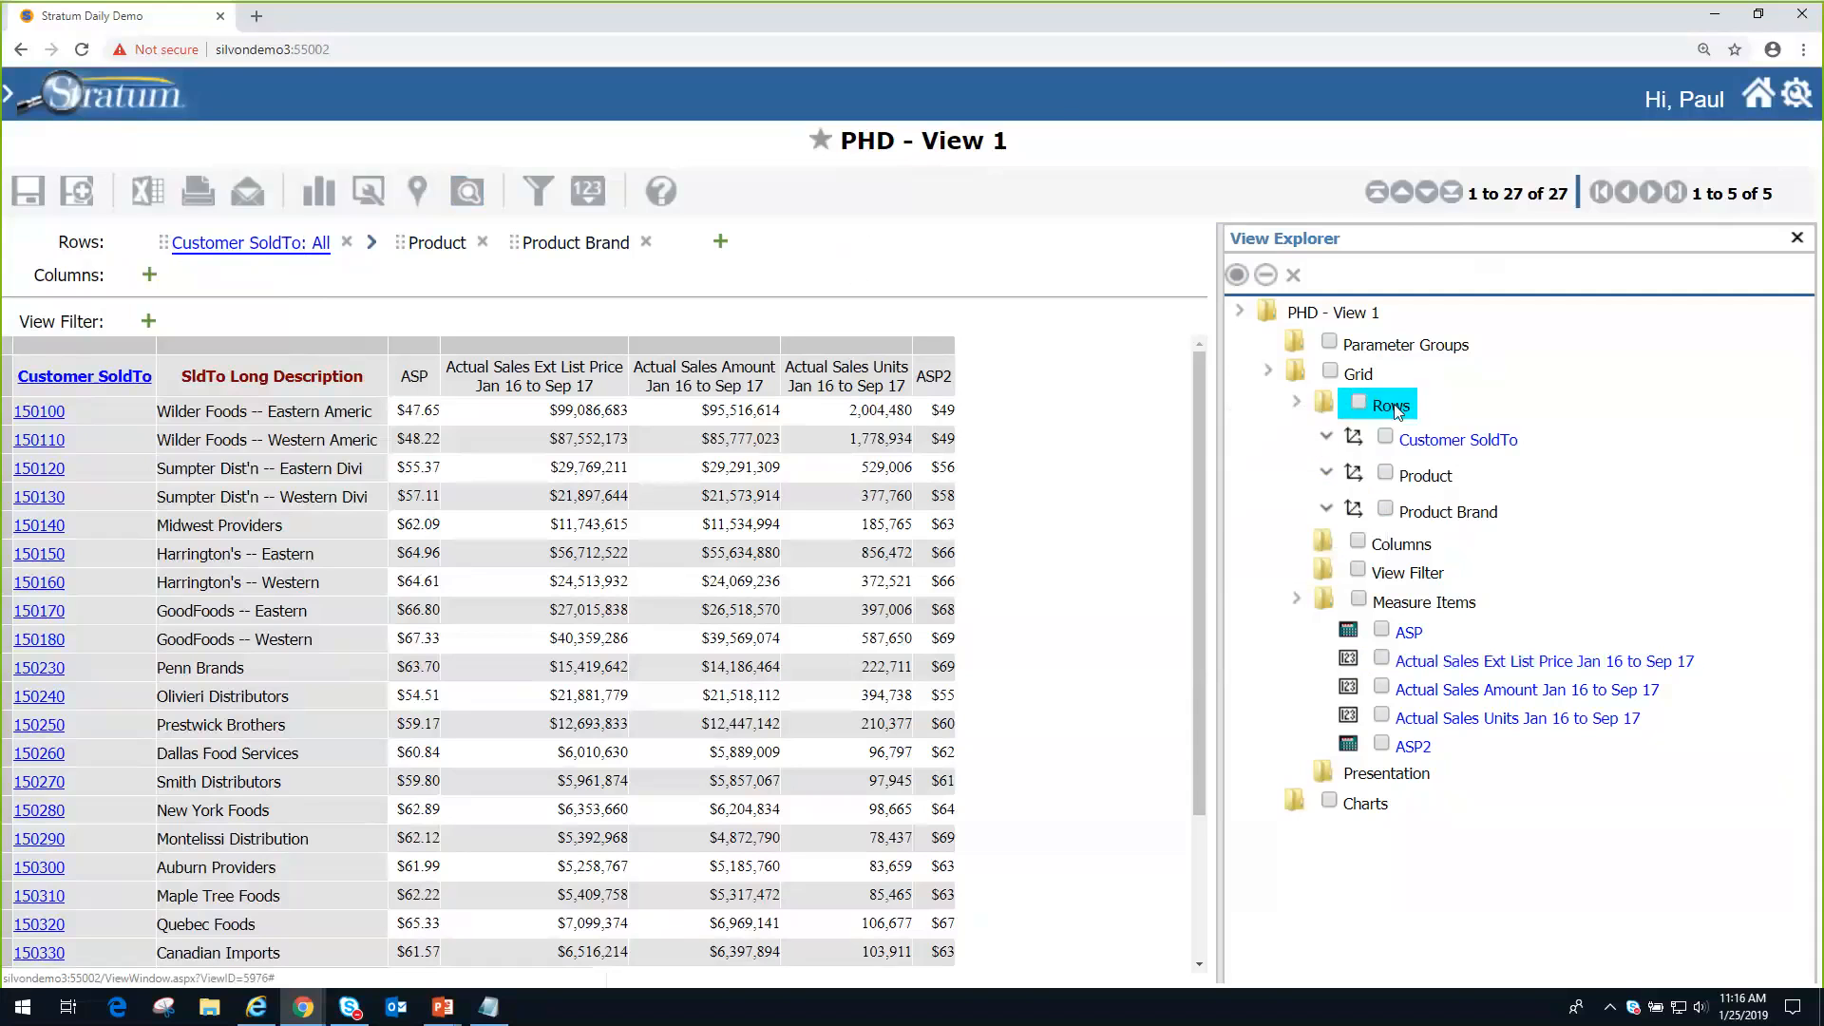
right_click(1398, 411)
left_click(1351, 420)
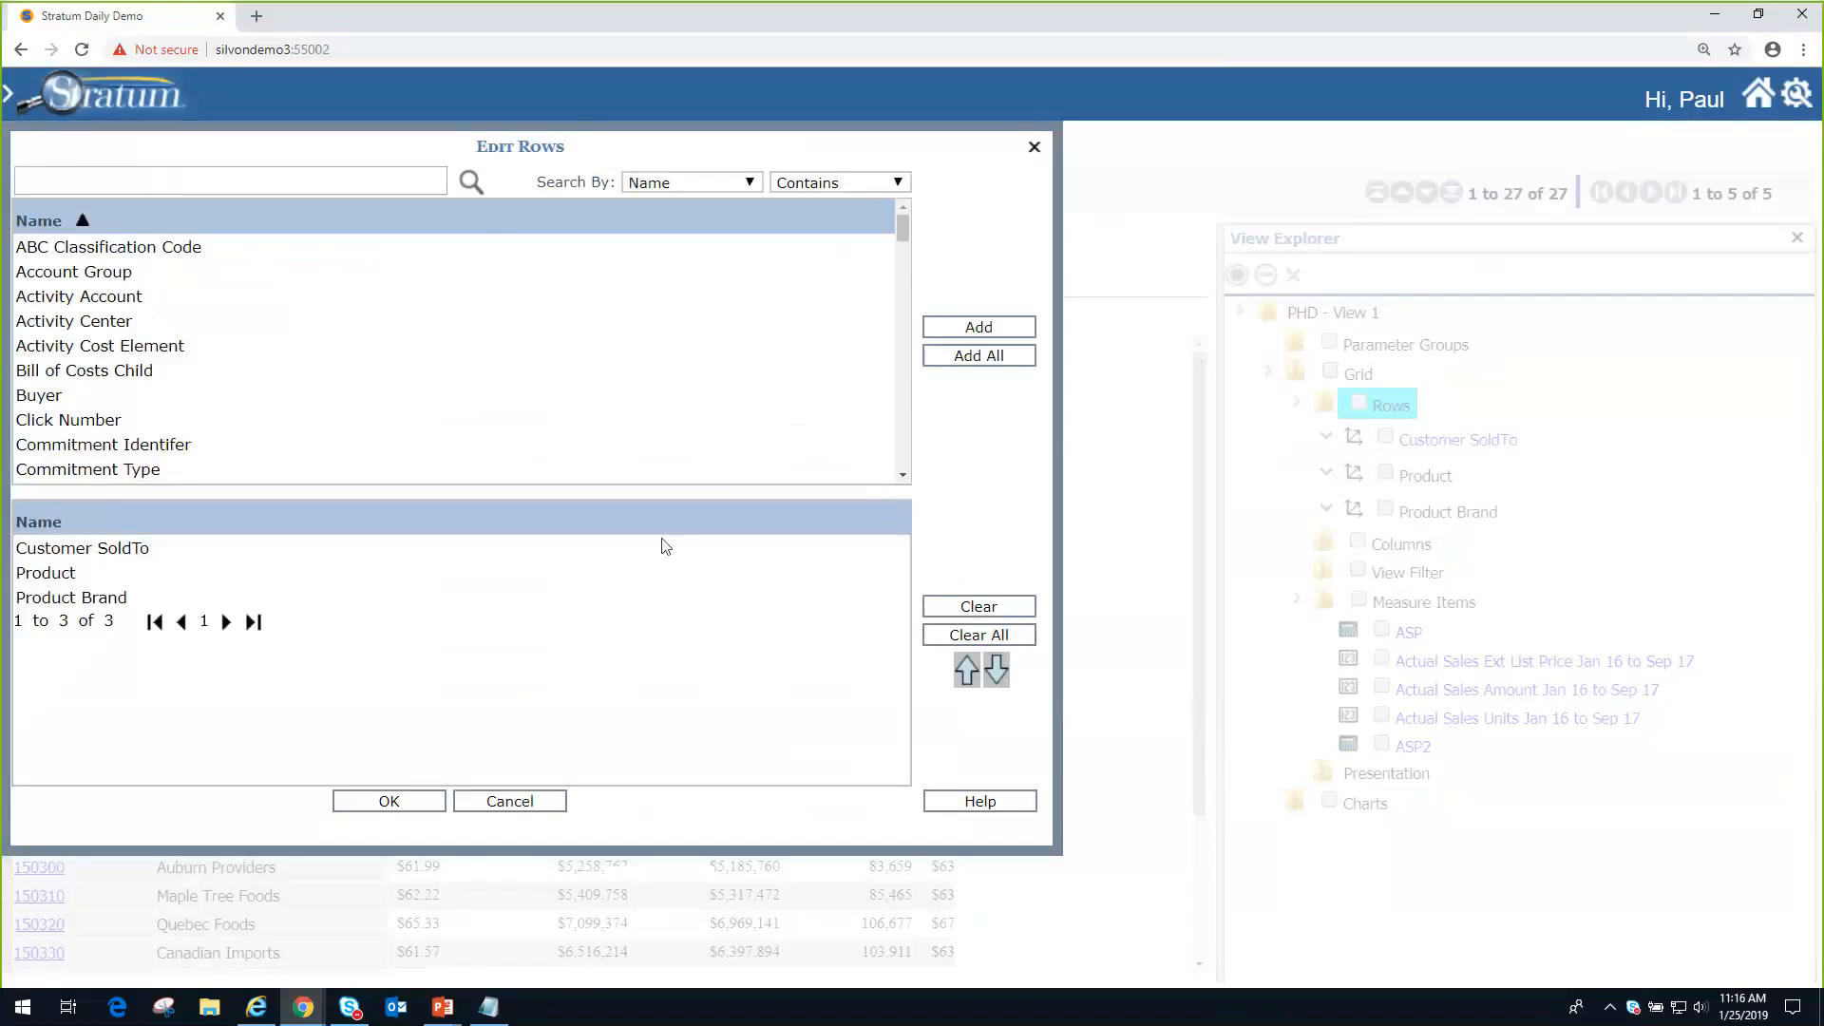
left_click(510, 801)
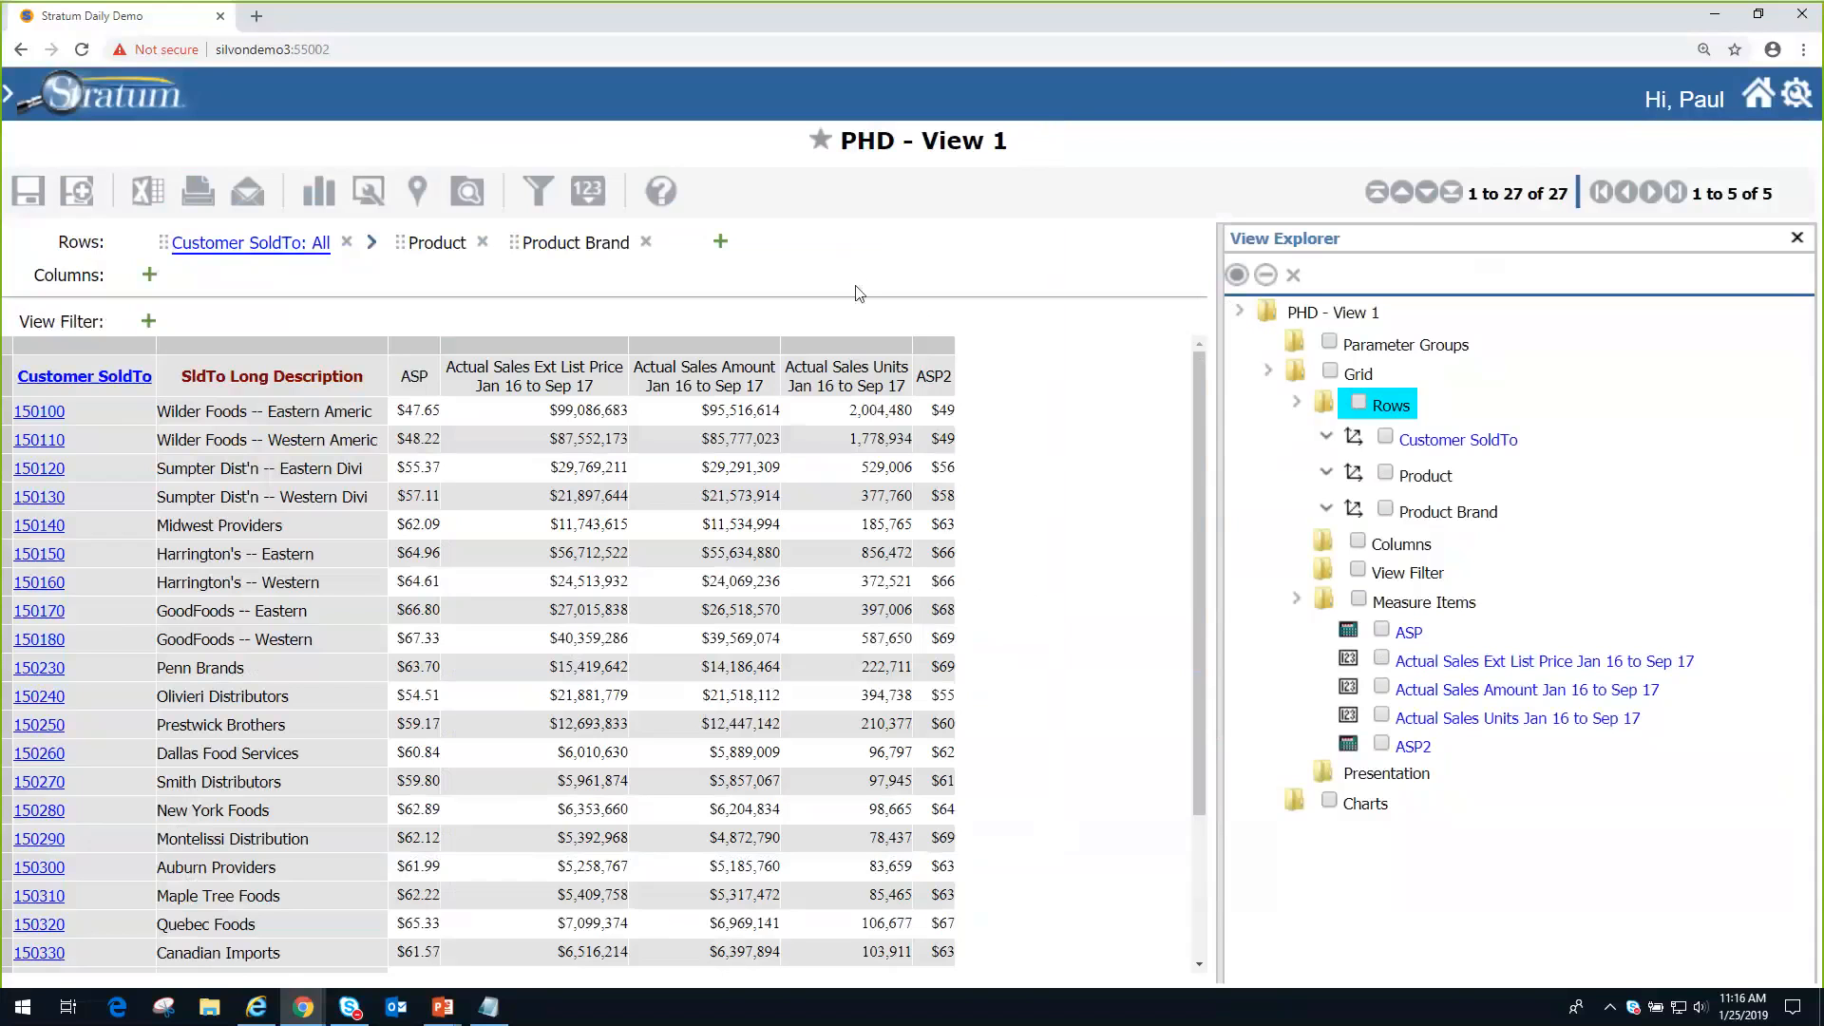
- Add the Buyer, Customer City and Customer Parent City hierarchies to the view's rows
left_click(720, 244)
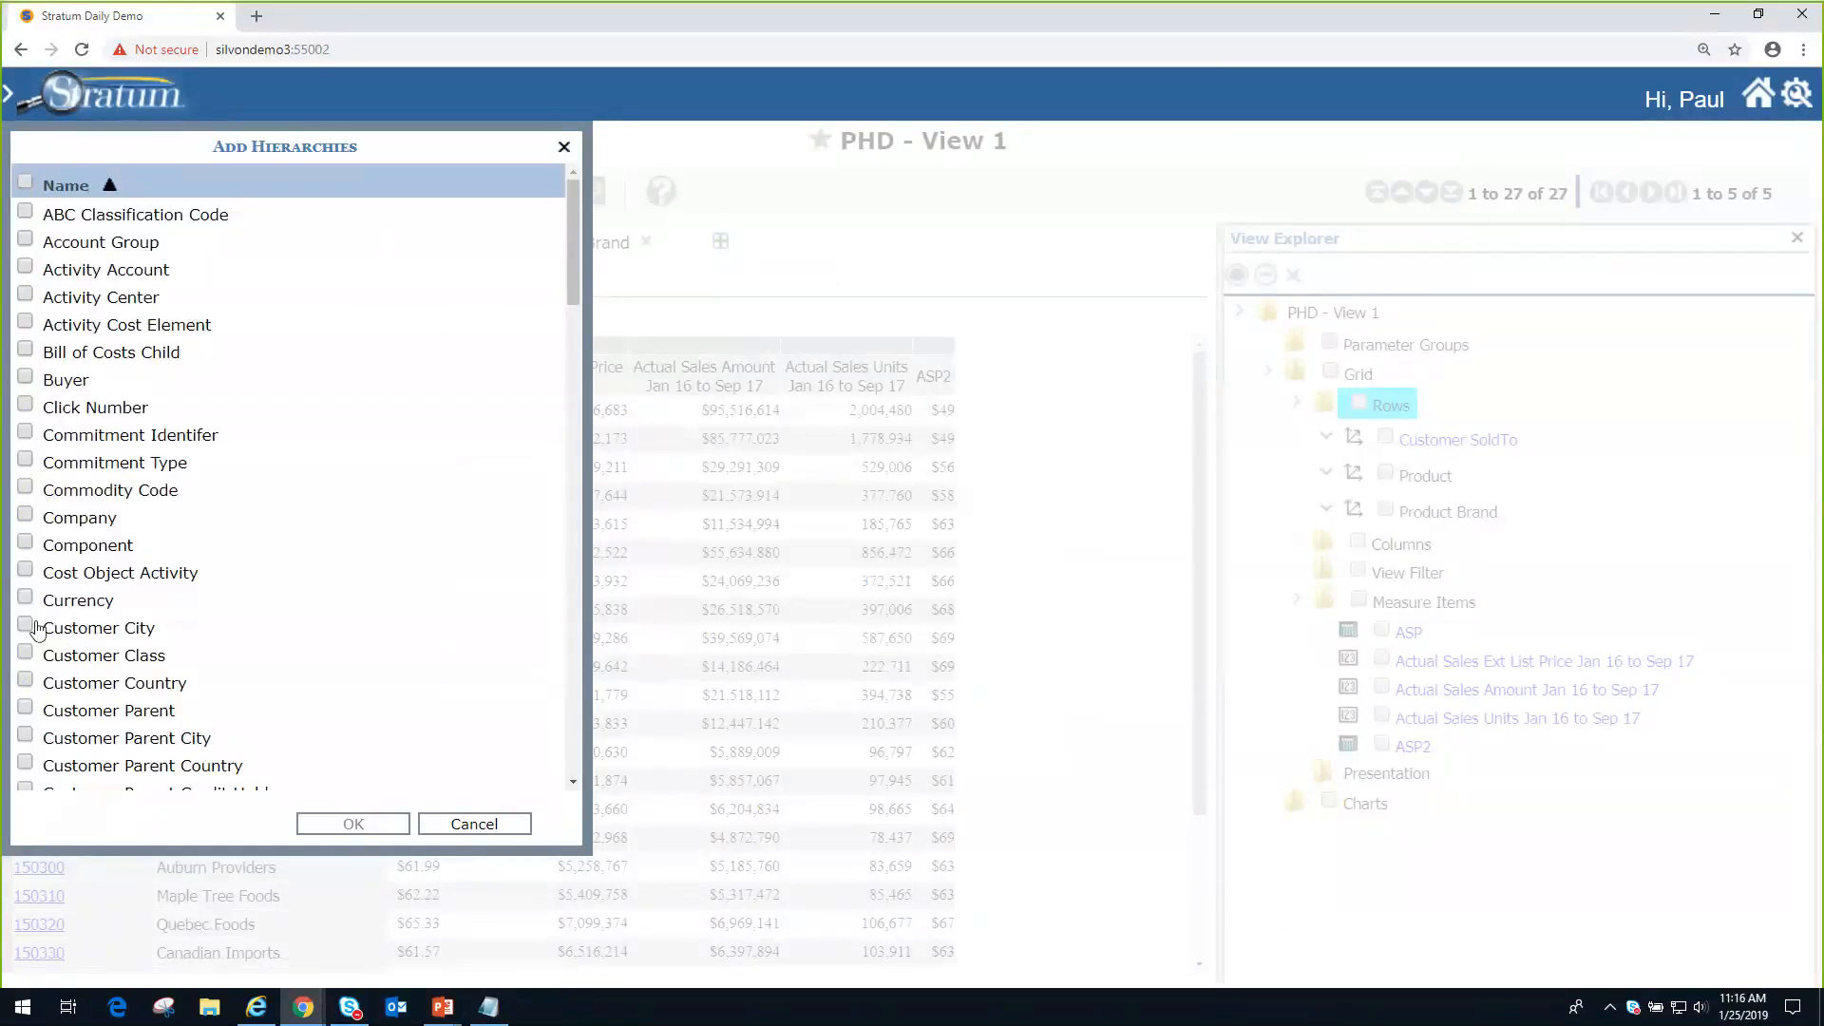
left_click(32, 626)
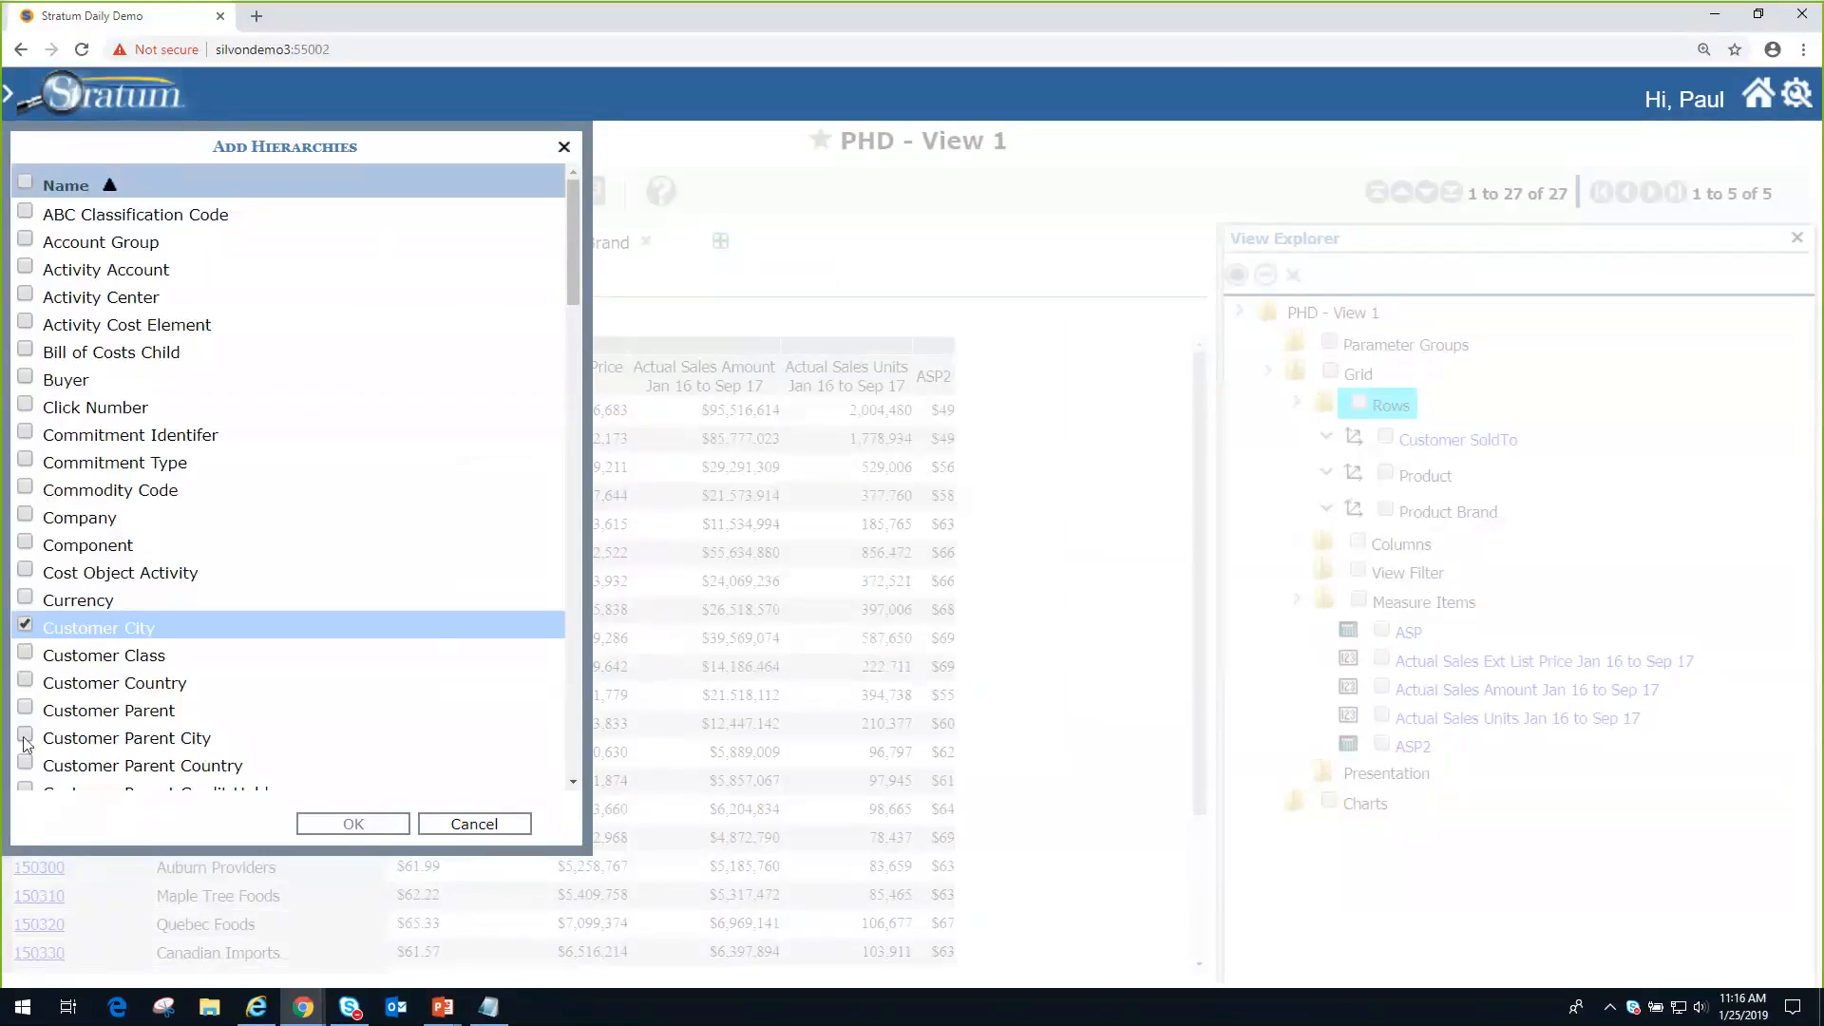
left_click(25, 736)
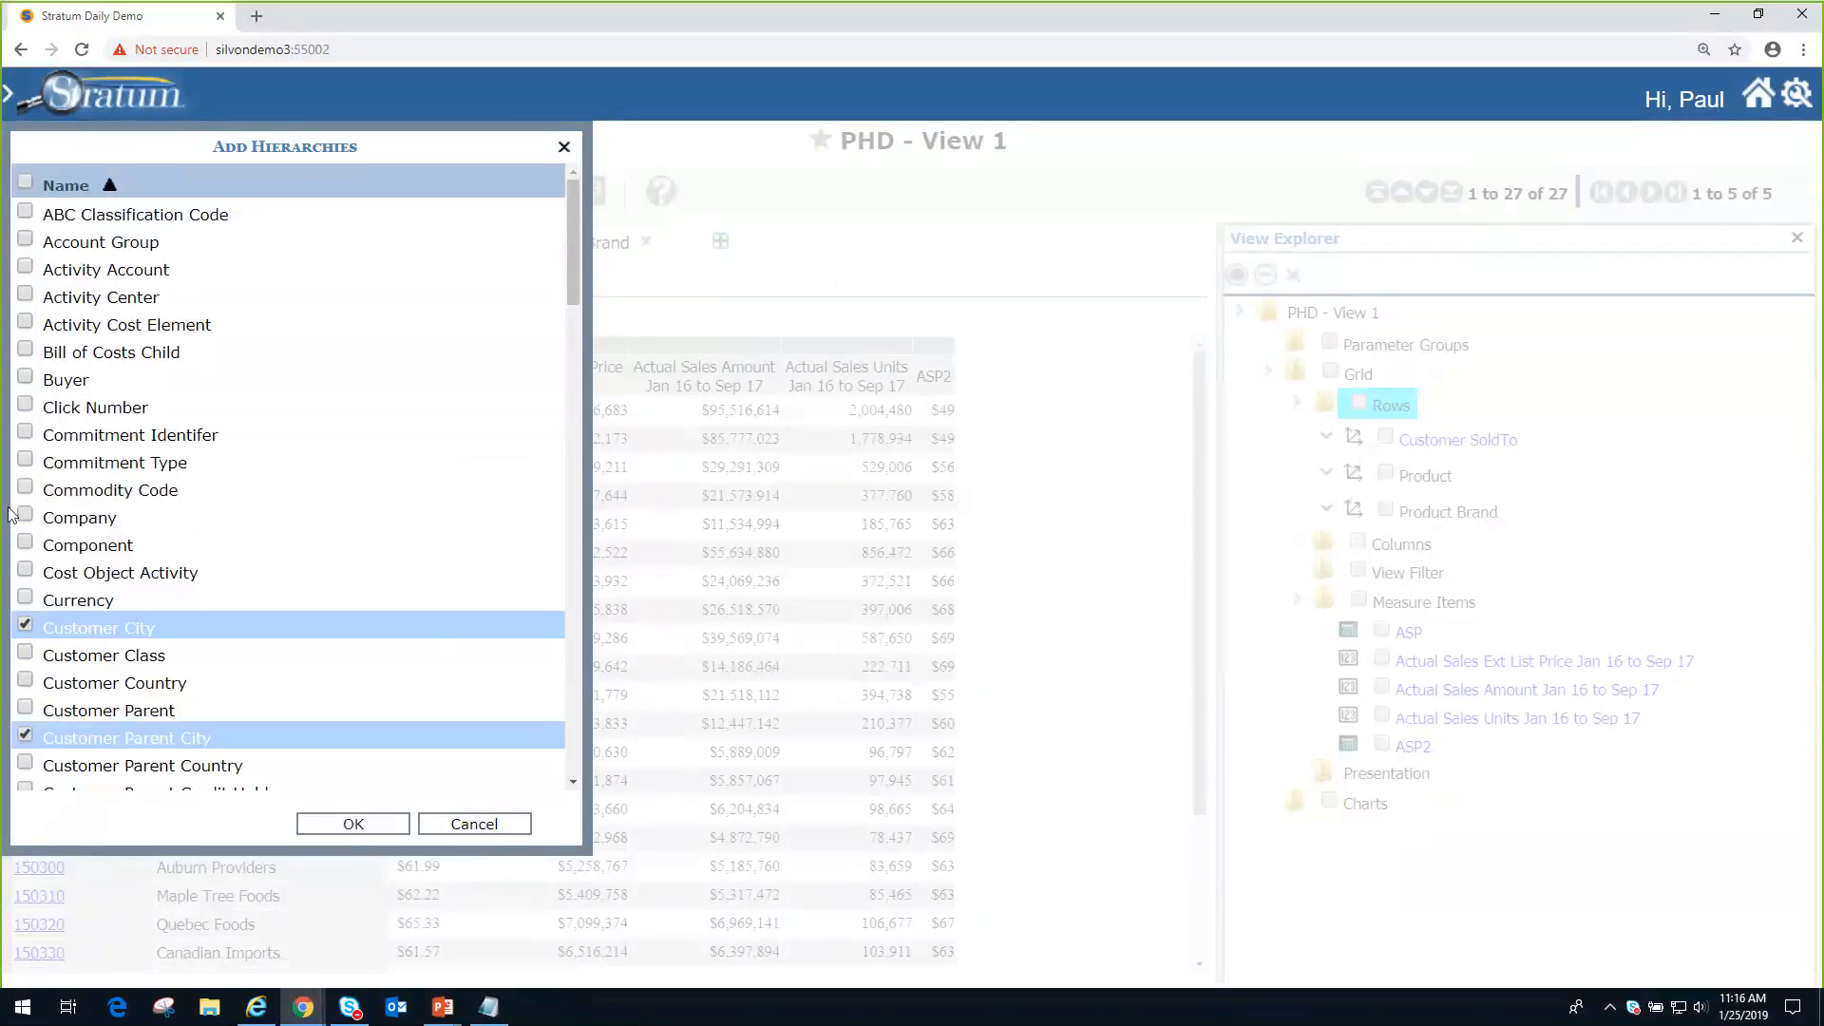
left_click(25, 379)
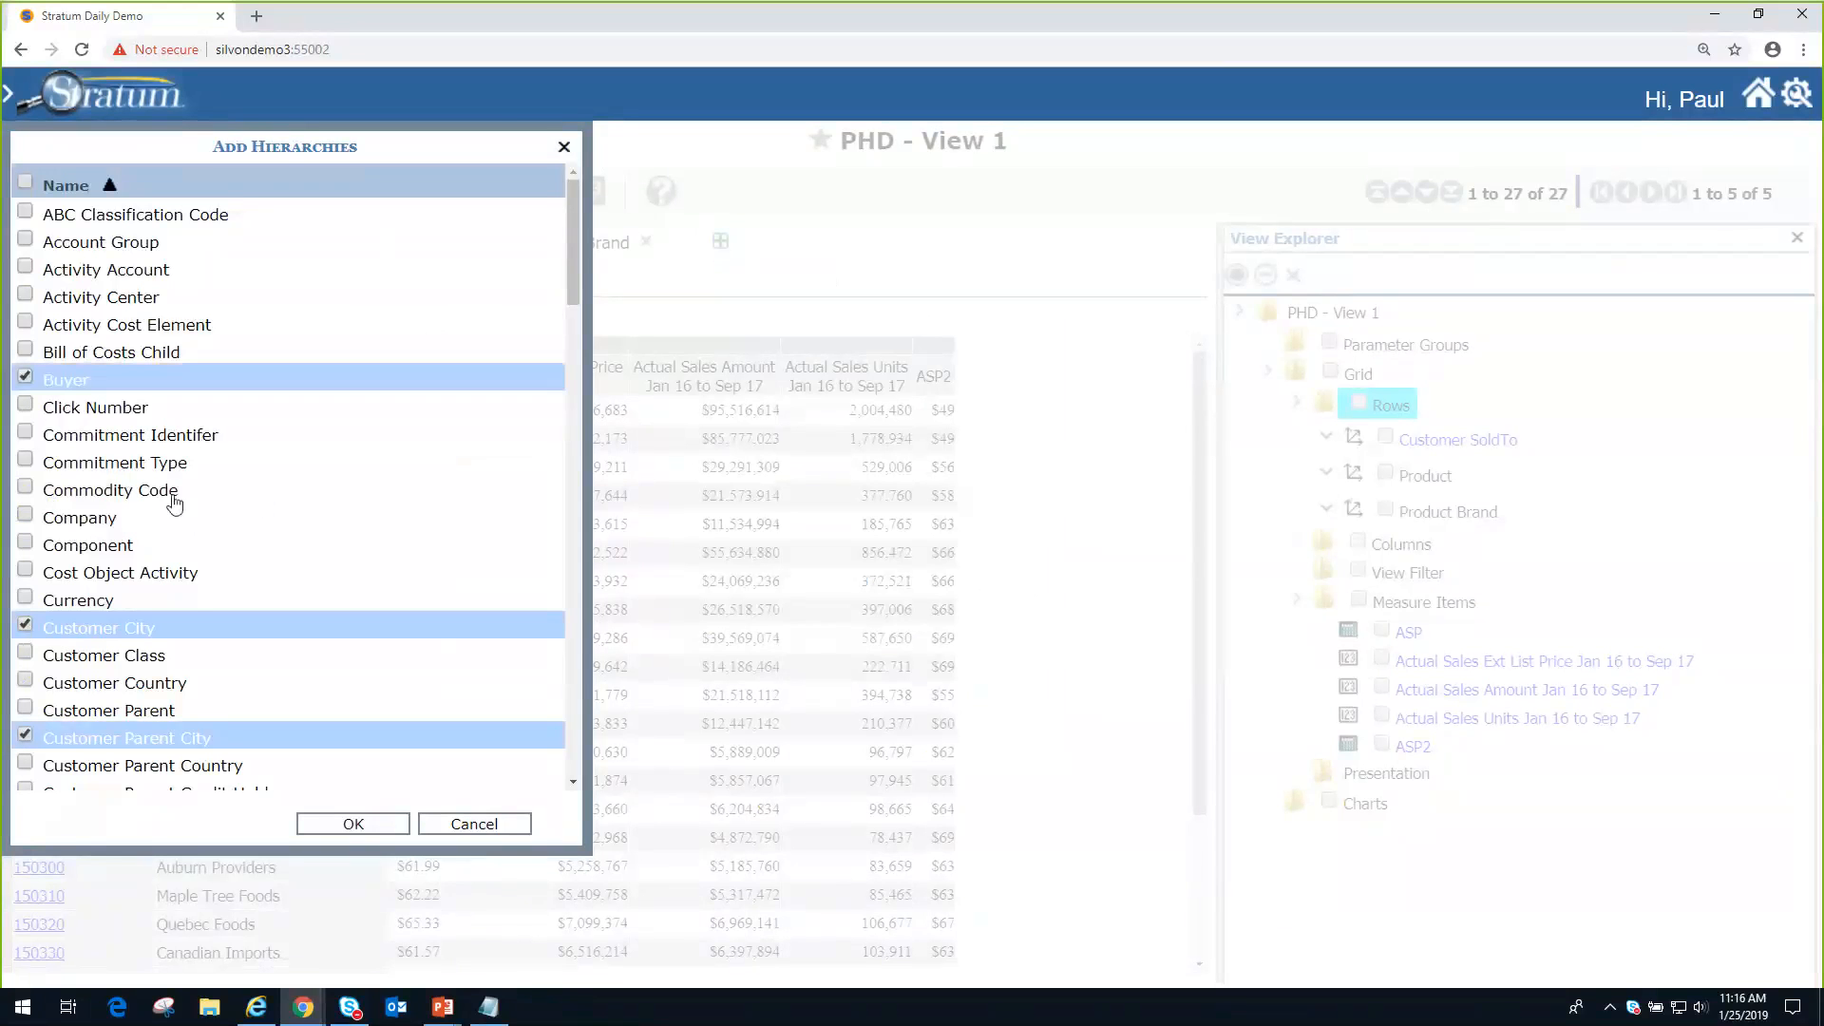
left_click(354, 825)
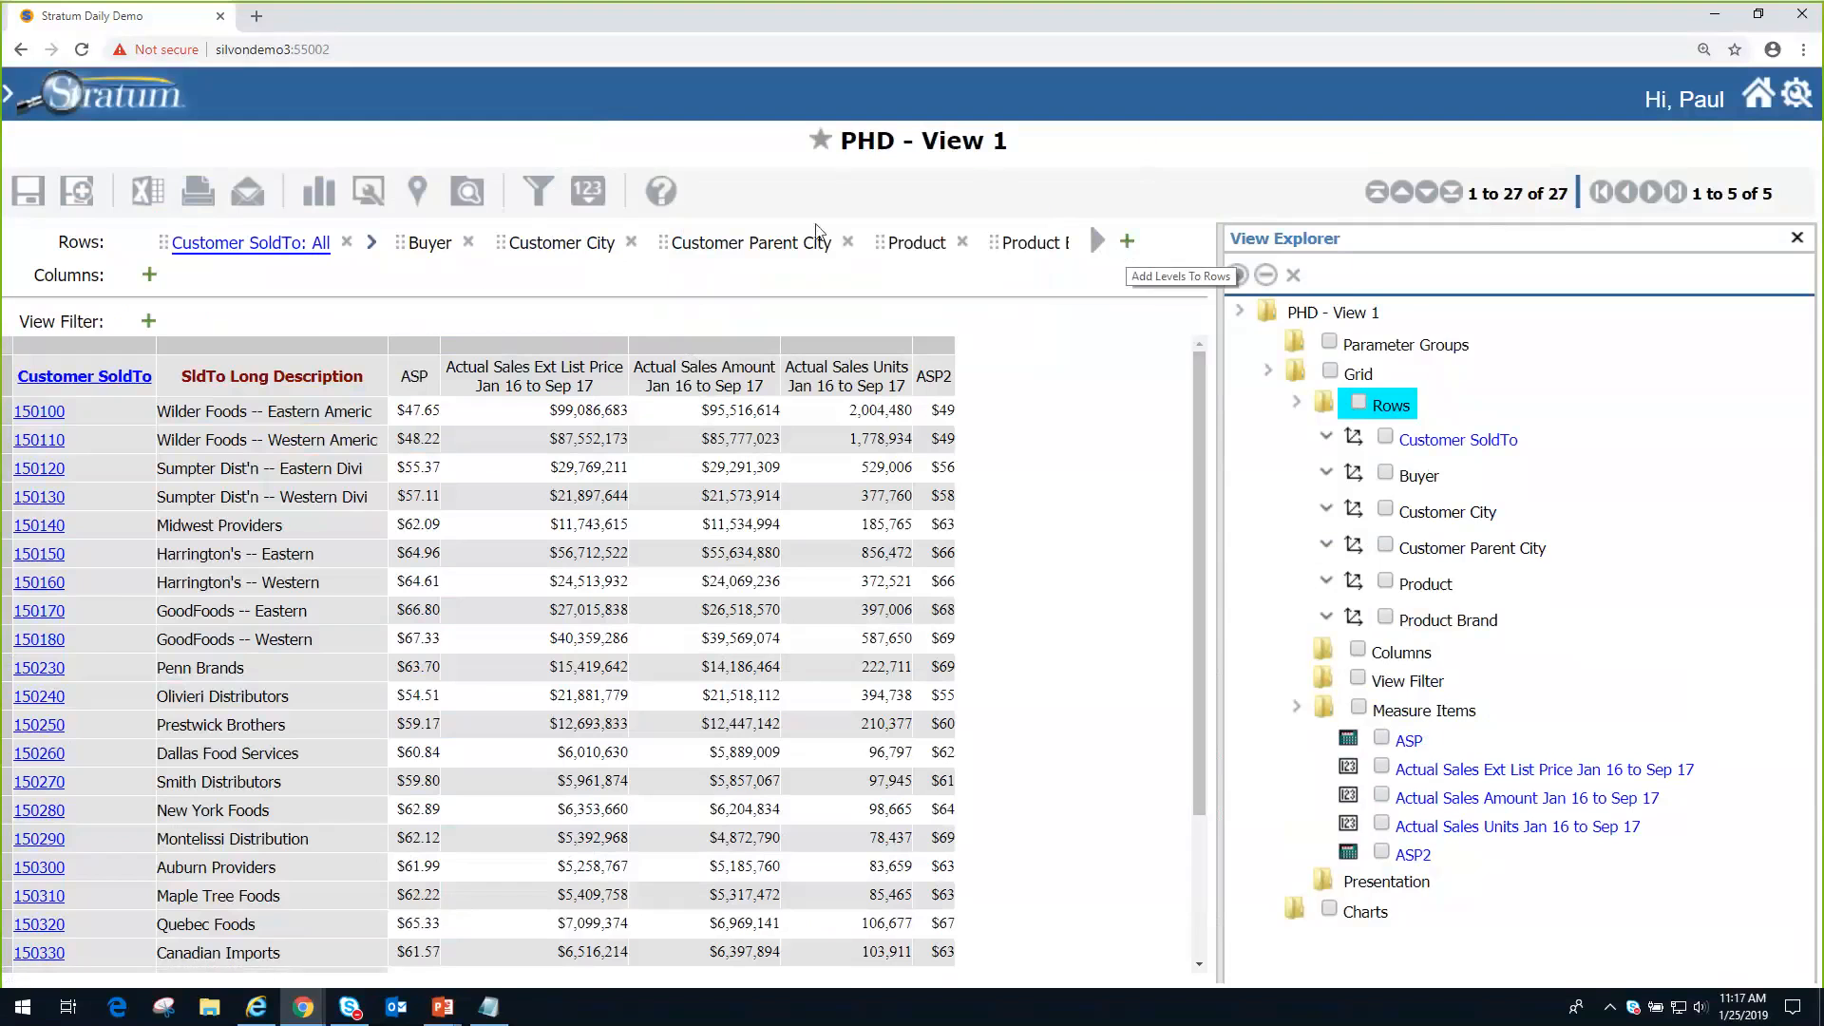
- Look through the remaining hierarchies that can be added to the rows, and close the list without adding any
left_click(1127, 245)
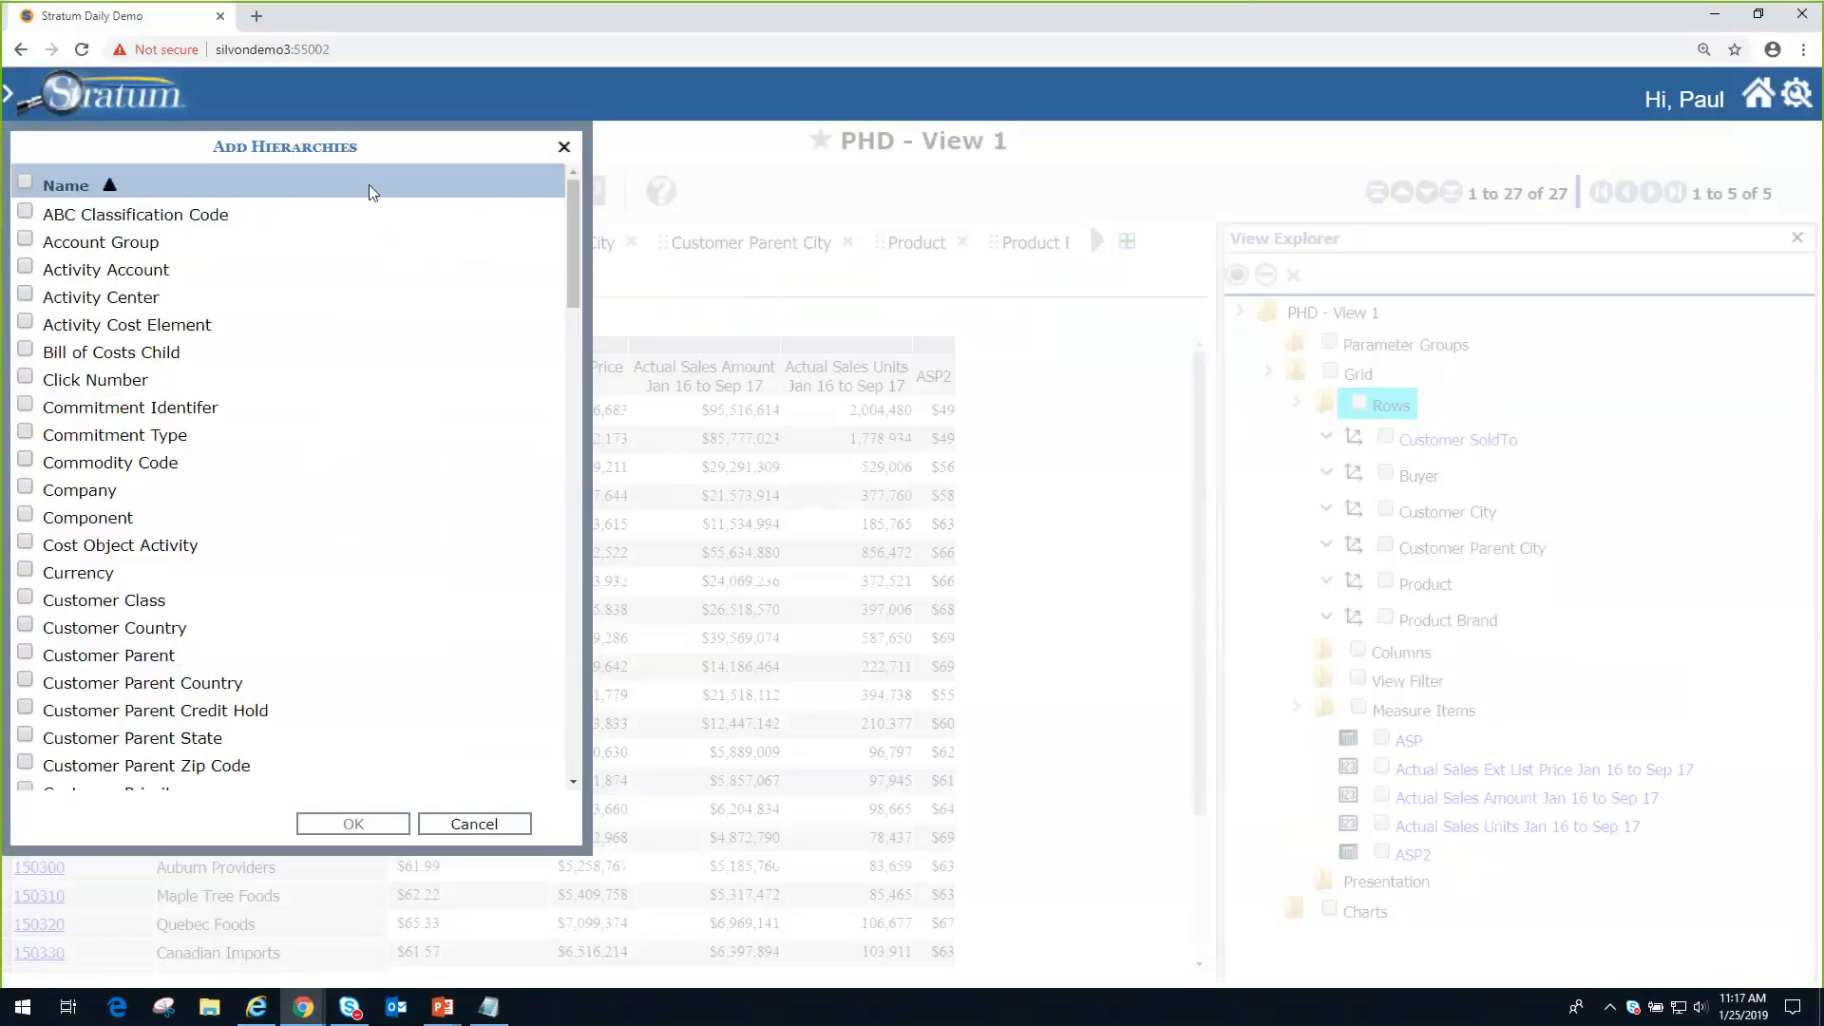
mouse_move(572, 285)
left_mouse_down()
mouse_move(538, 775)
mouse_move(541, 285)
left_mouse_up()
scroll(242, 617, "down", 20)
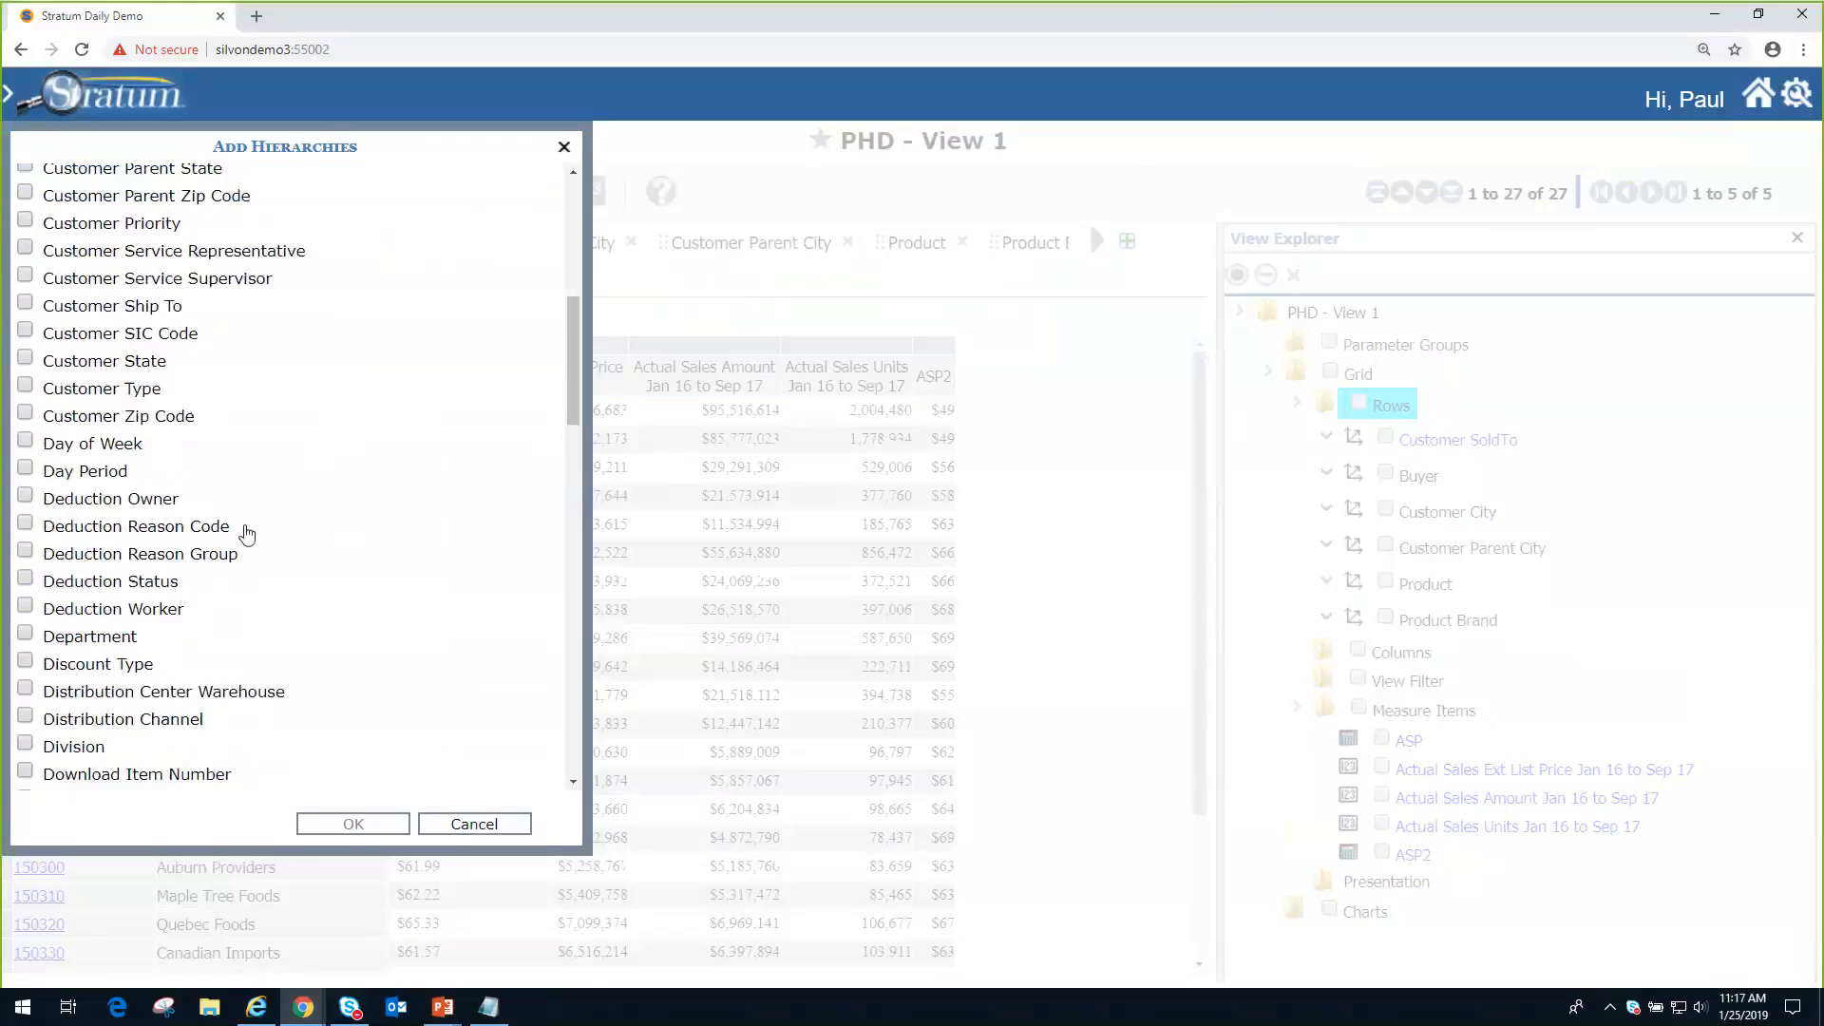
scroll(289, 456, "up", 3)
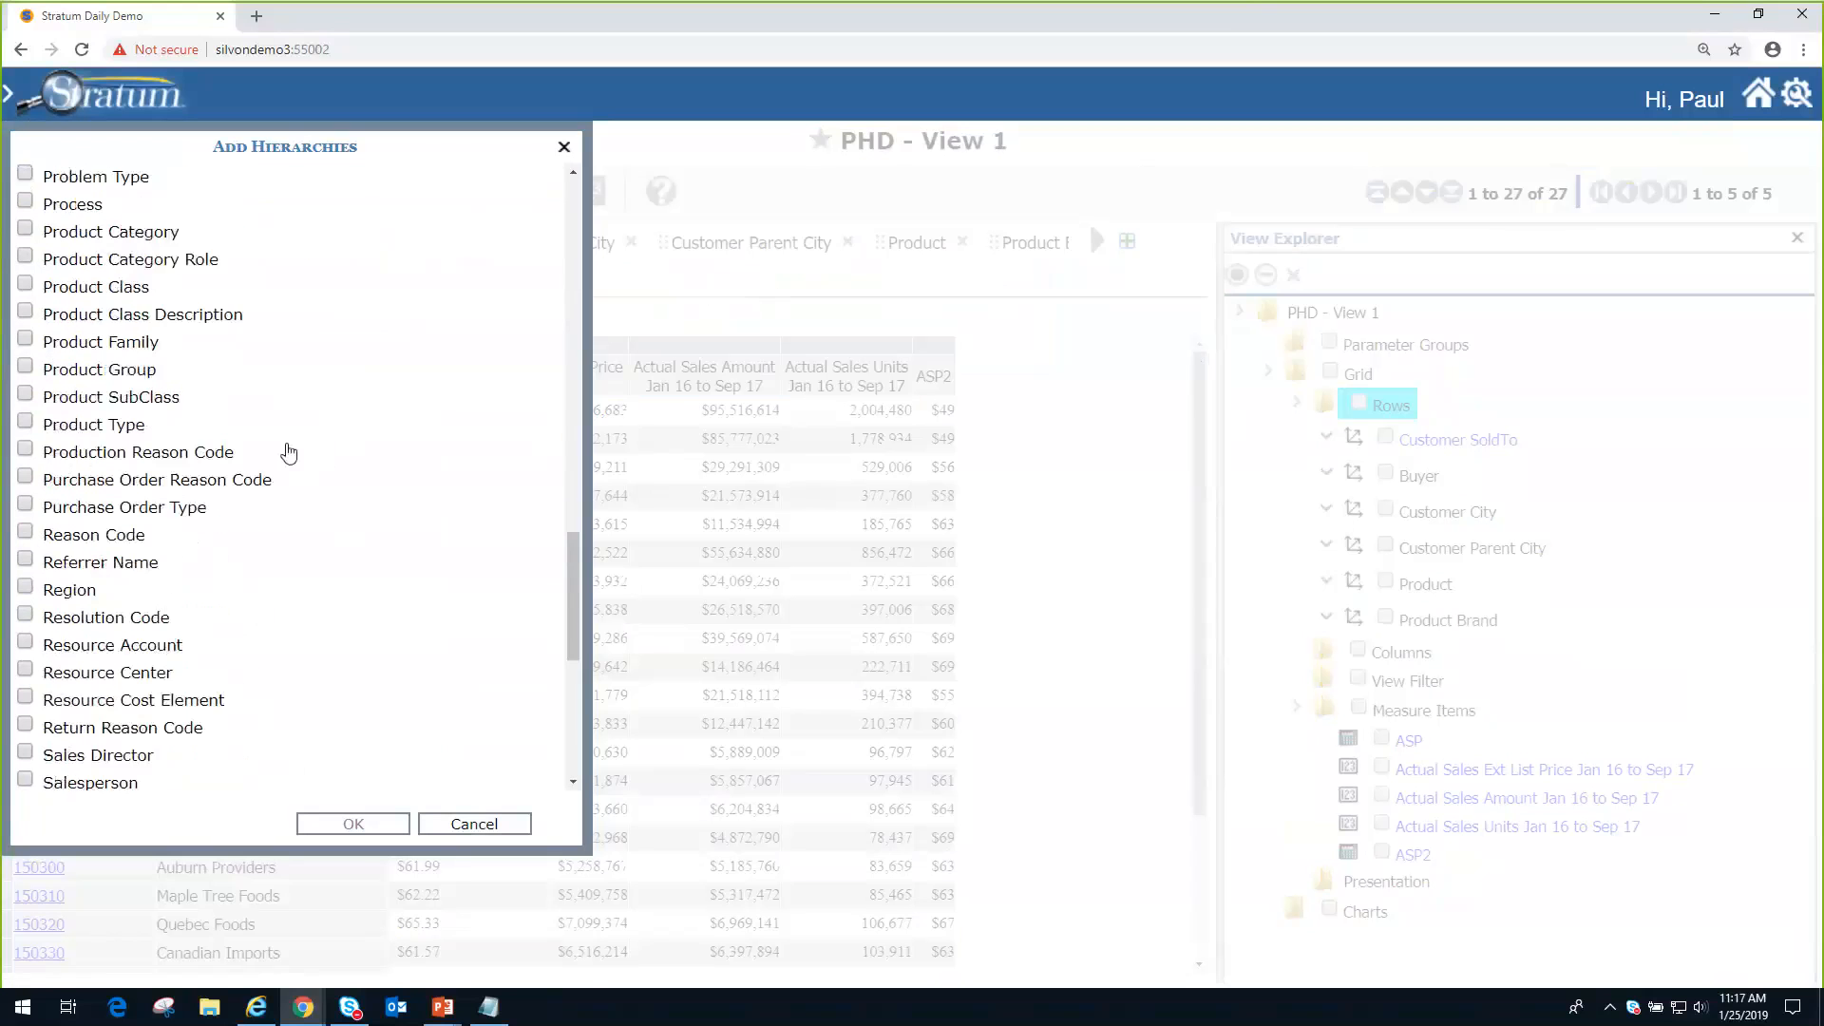
left_click(472, 825)
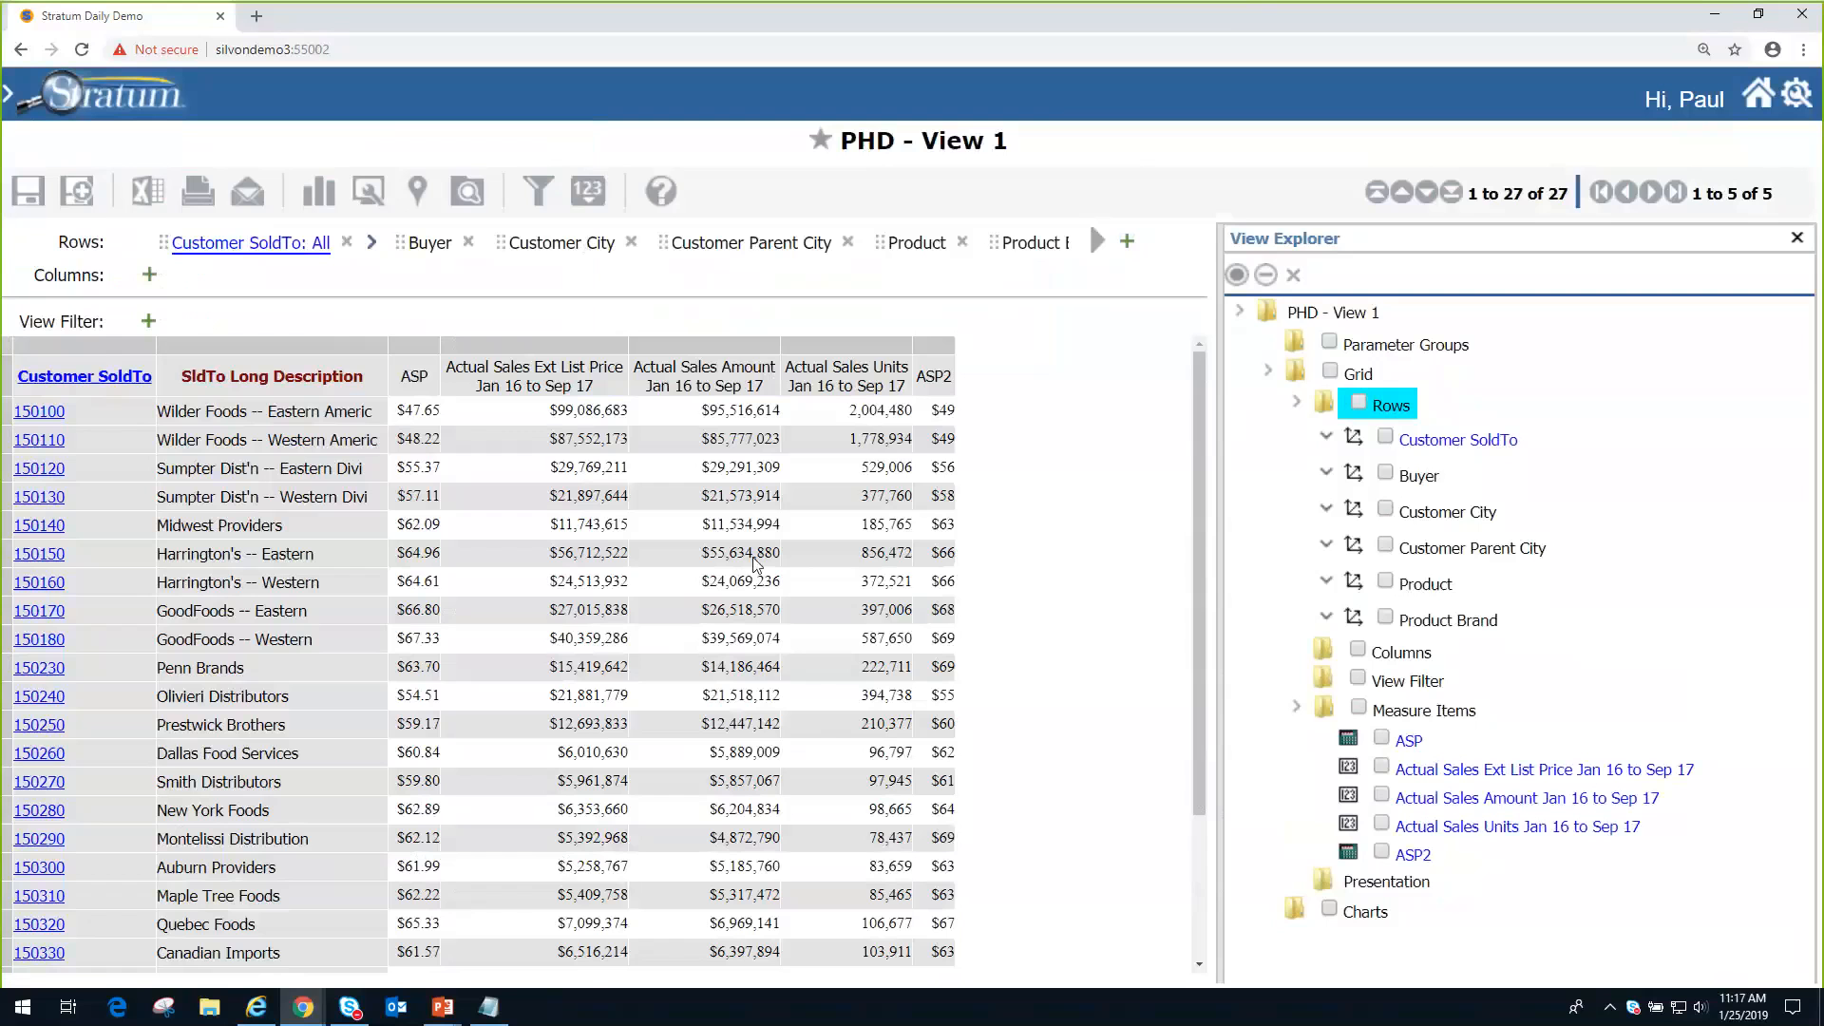
- Open the row editor from the grid and search for hierarchies whose name contains Product, closing it without changes
right_click(1030, 439)
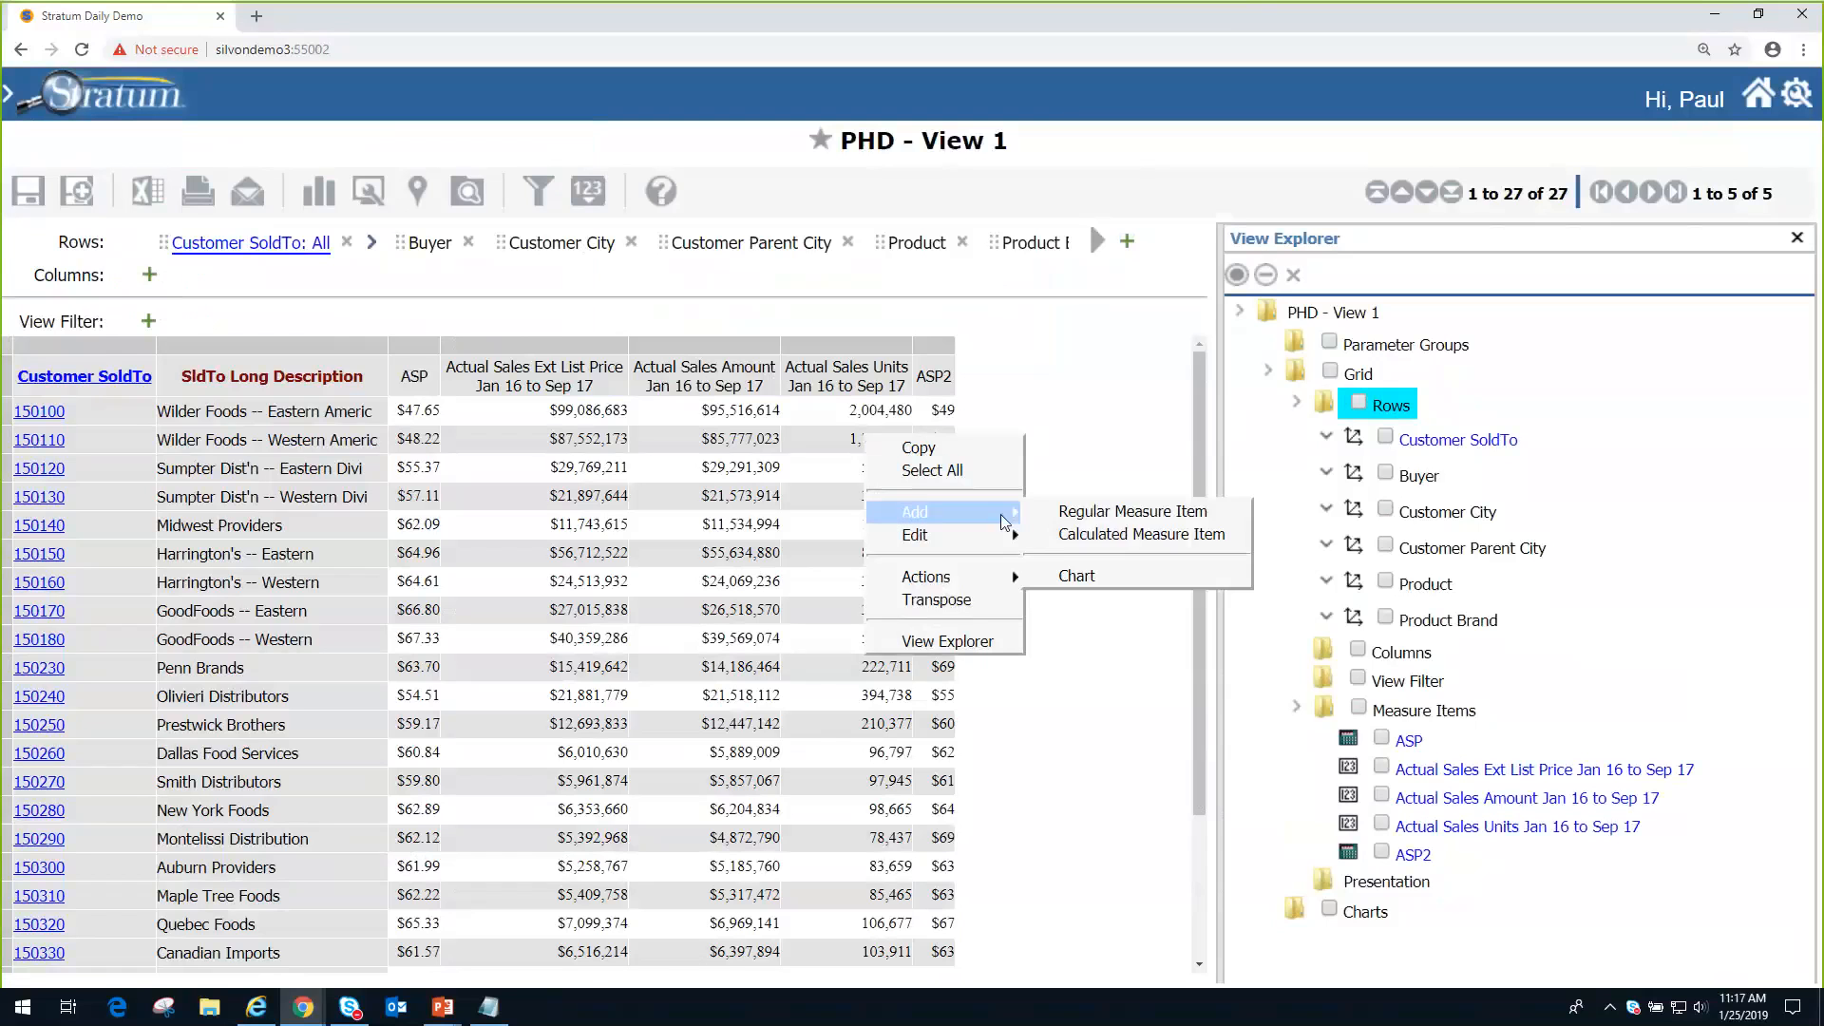
mouse_move(1022, 540)
left_click(1077, 534)
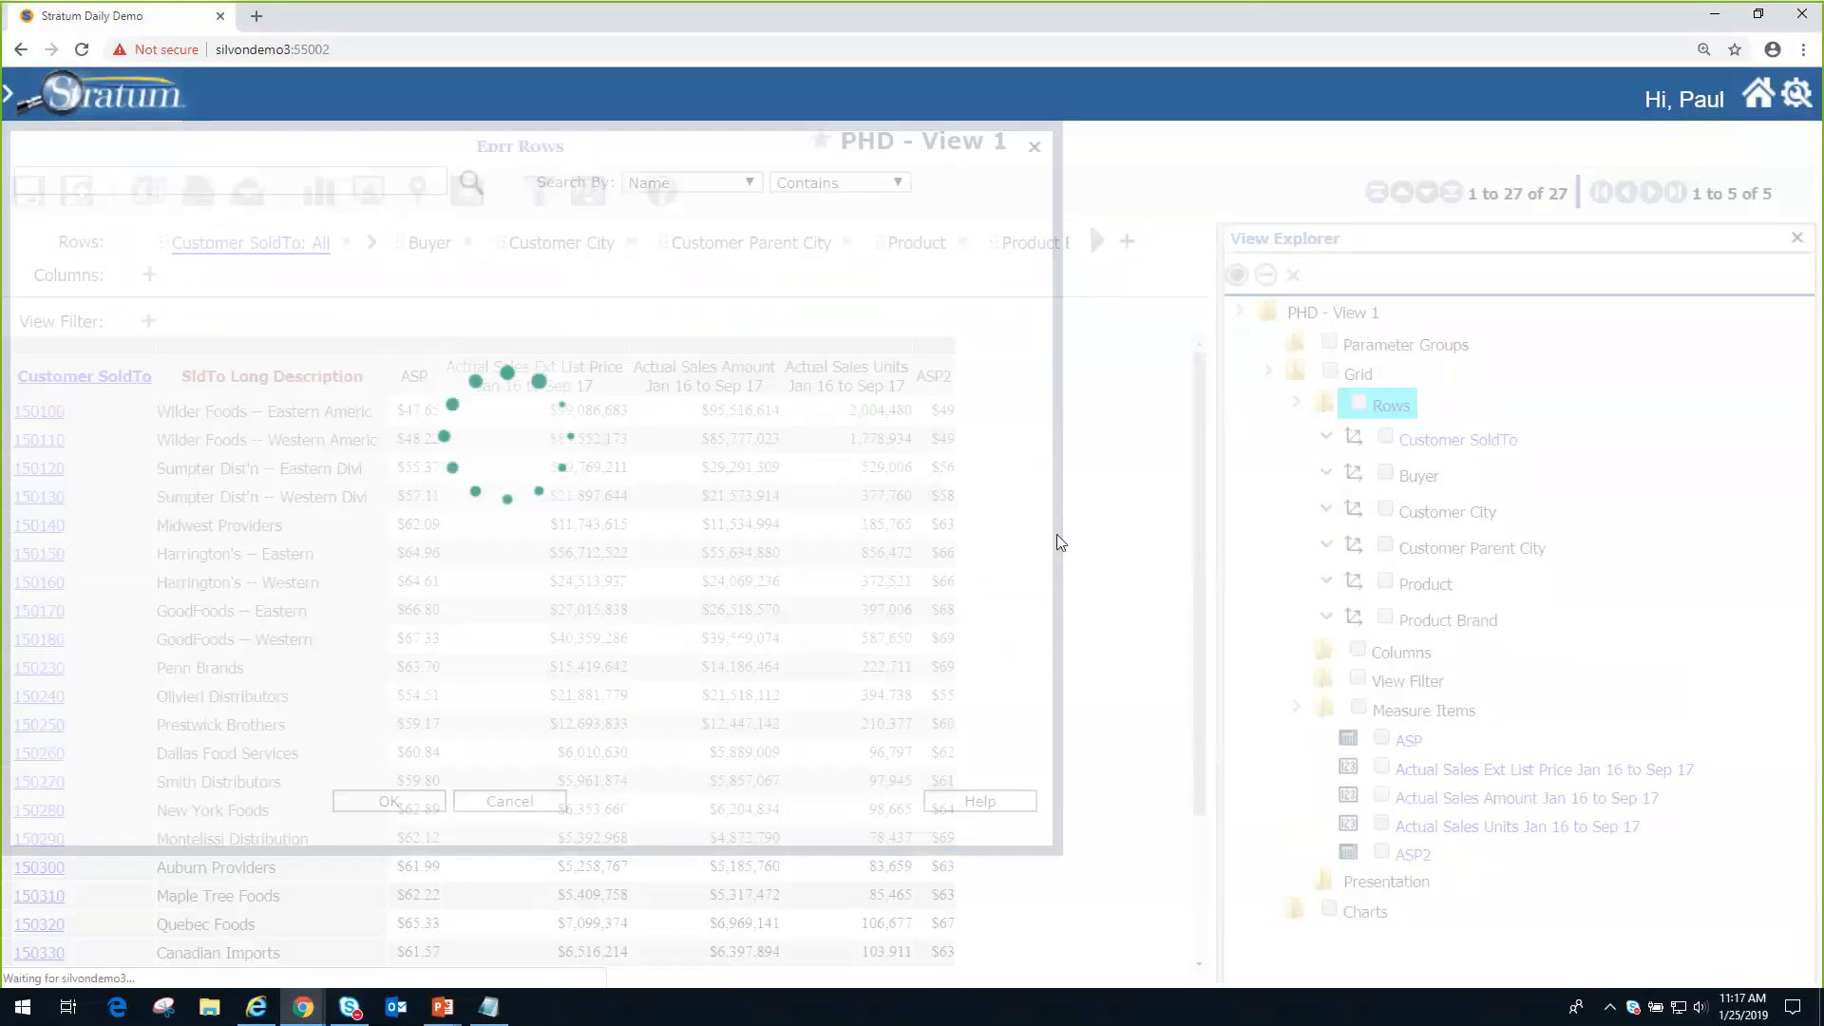
left_click(118, 178)
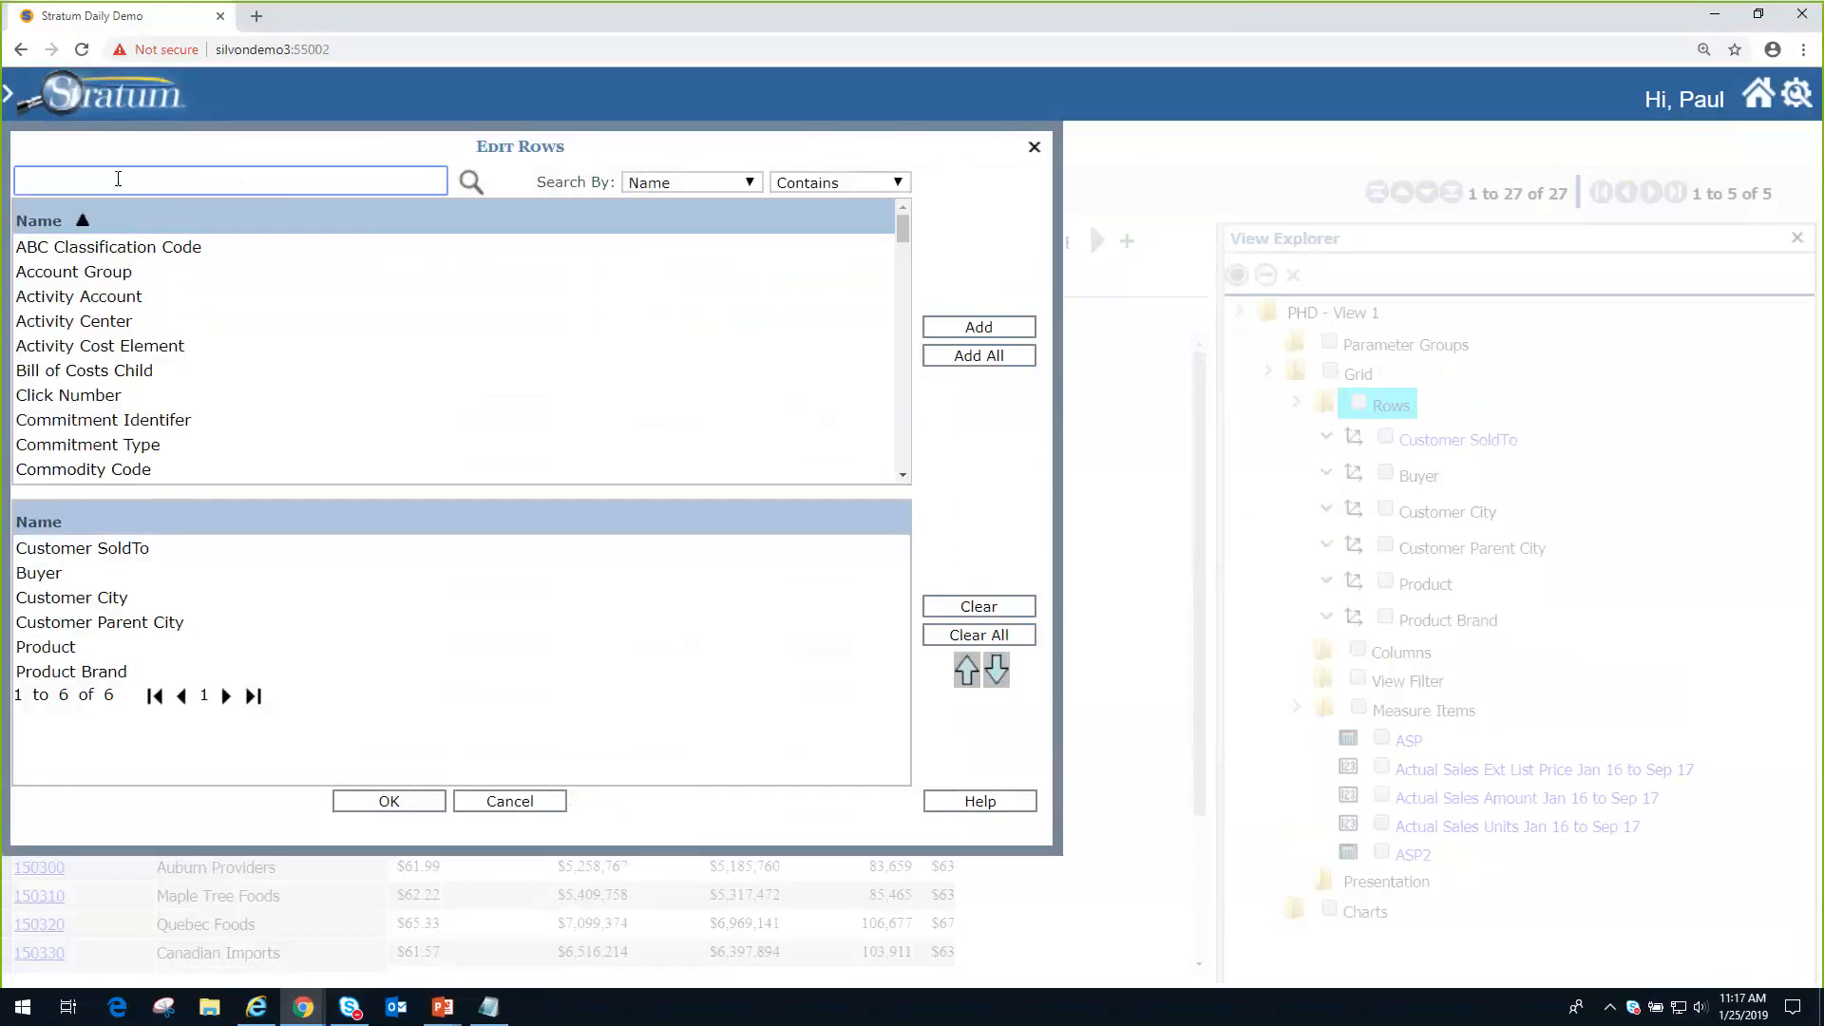
type("Prodc")
key("BackSpace")
type("uct")
left_click(471, 182)
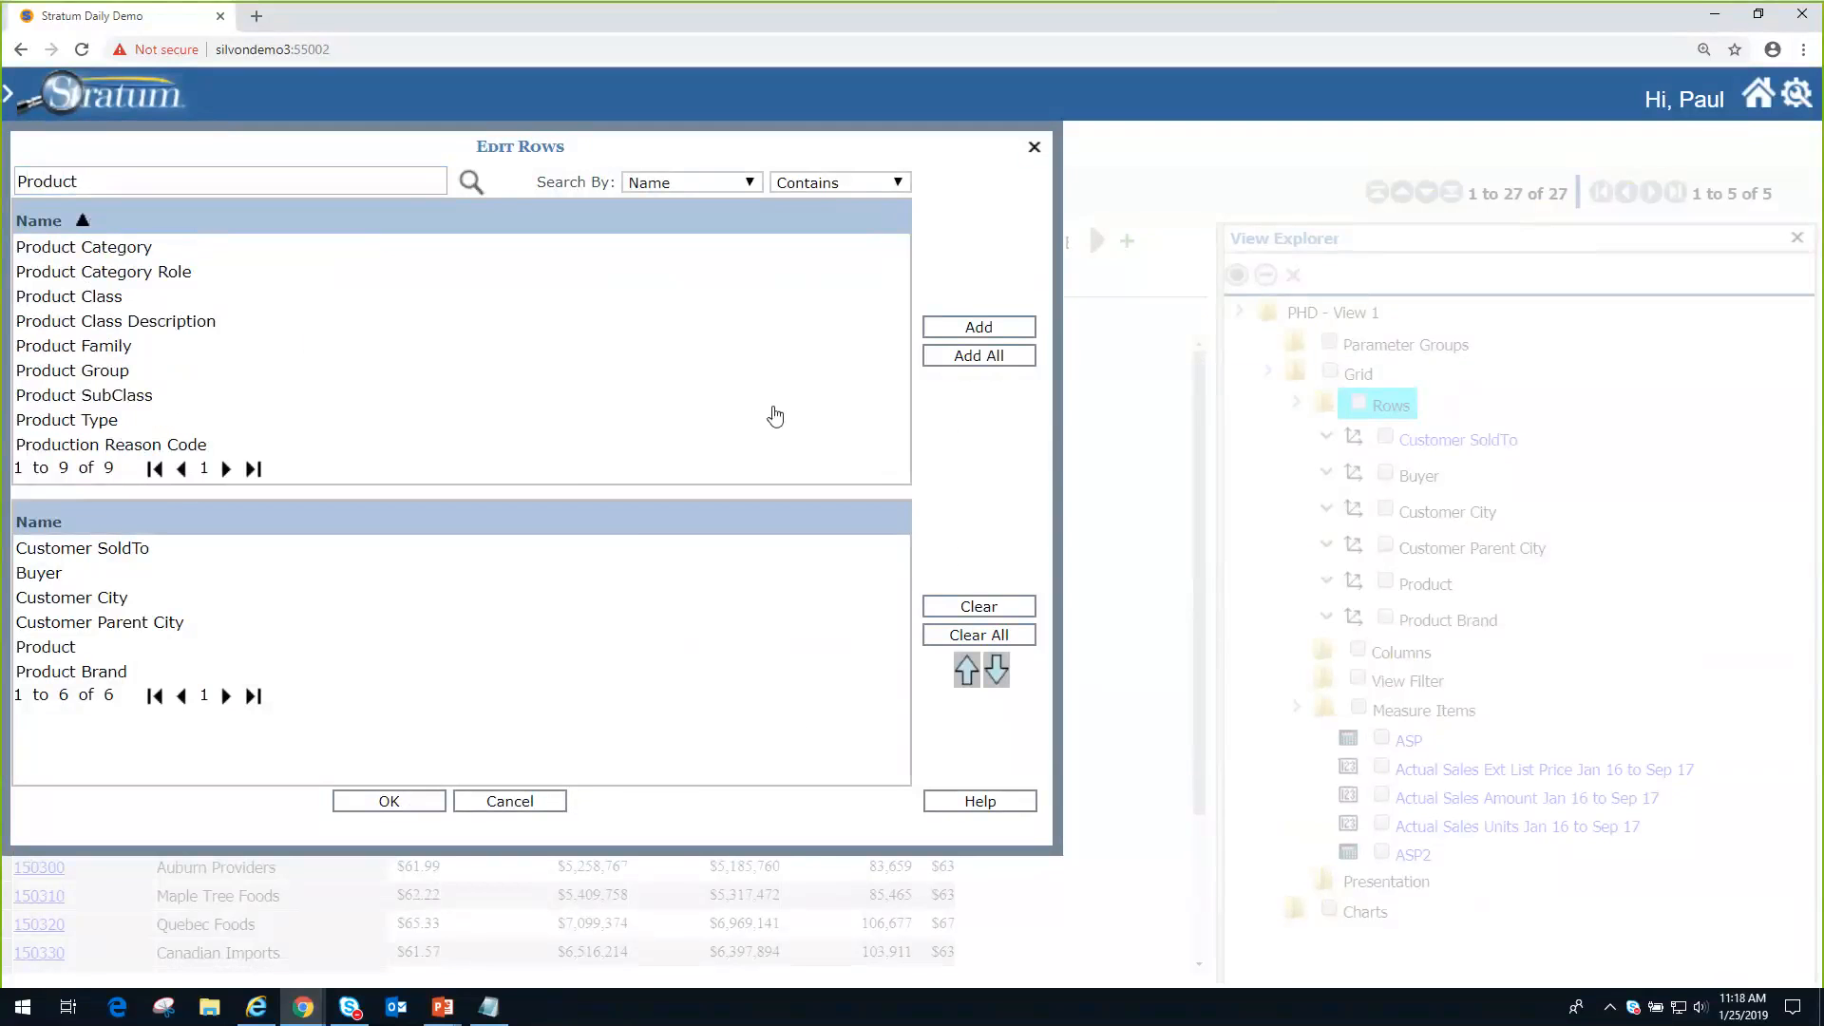
left_click(523, 803)
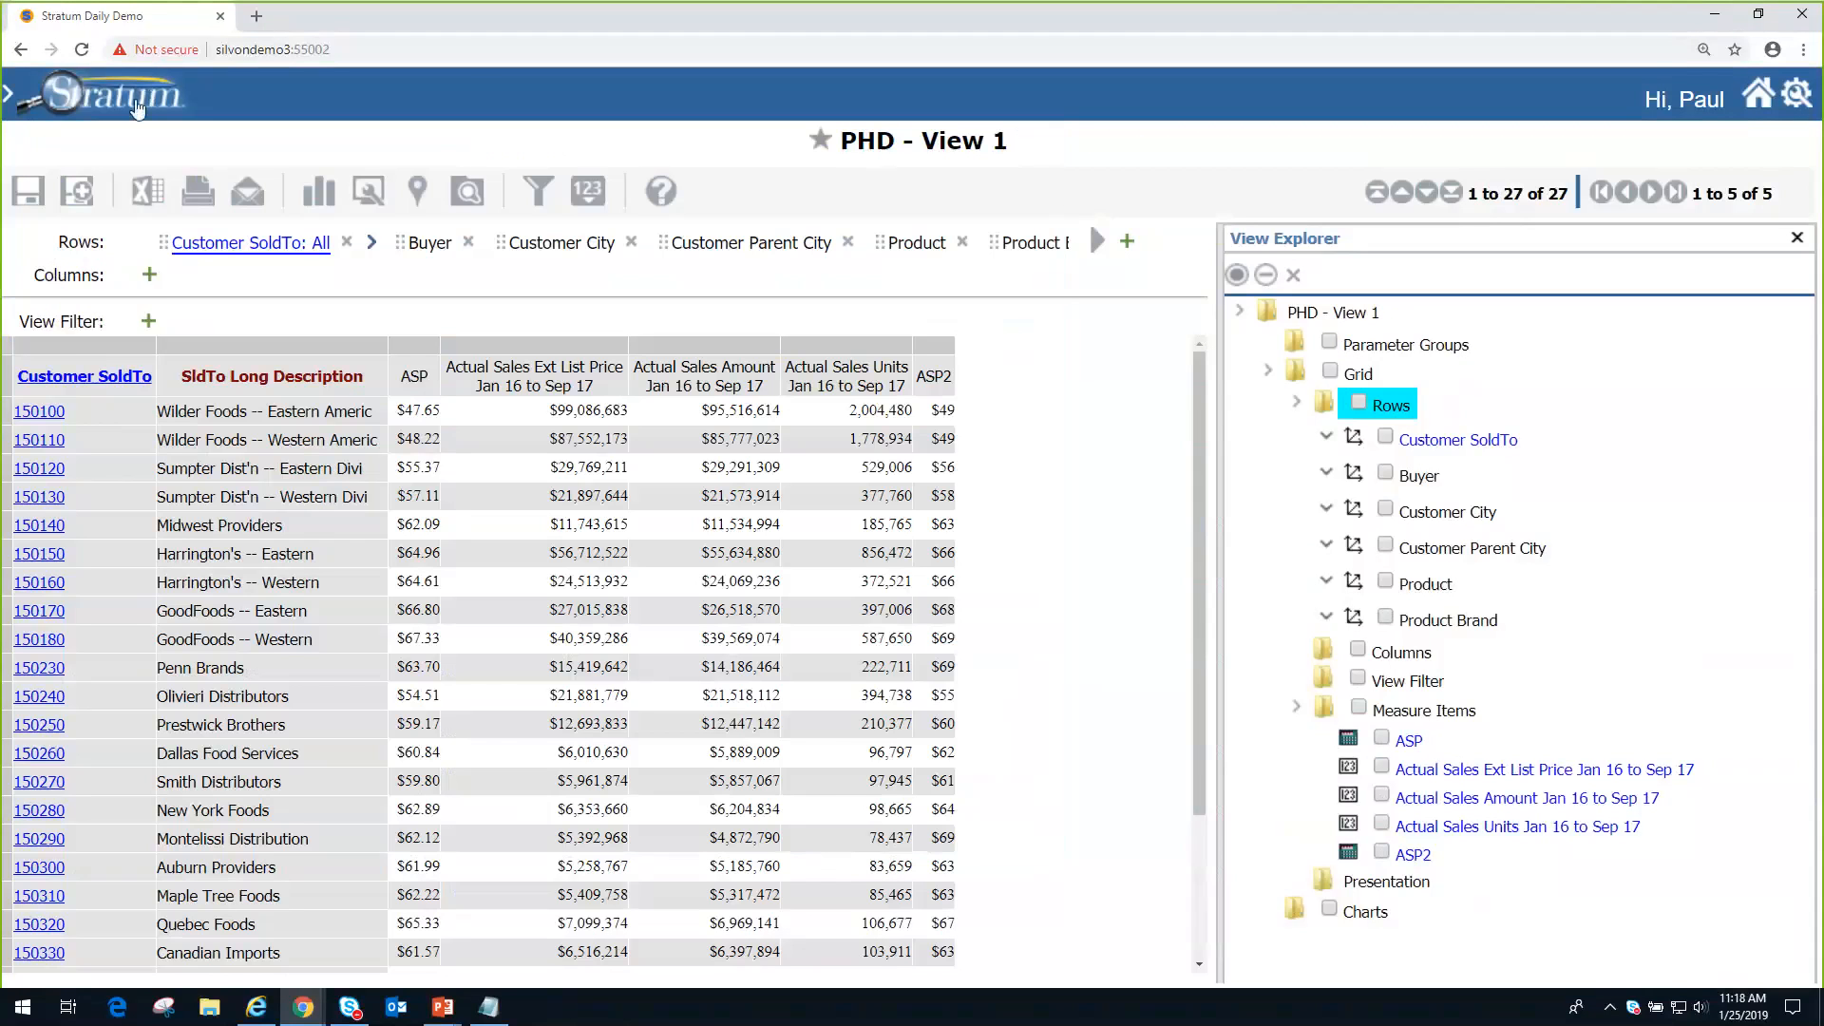
- Create a new view in the PHD ViewGroup and narrow the view list to give the new view more room
left_click(8, 95)
right_click(88, 215)
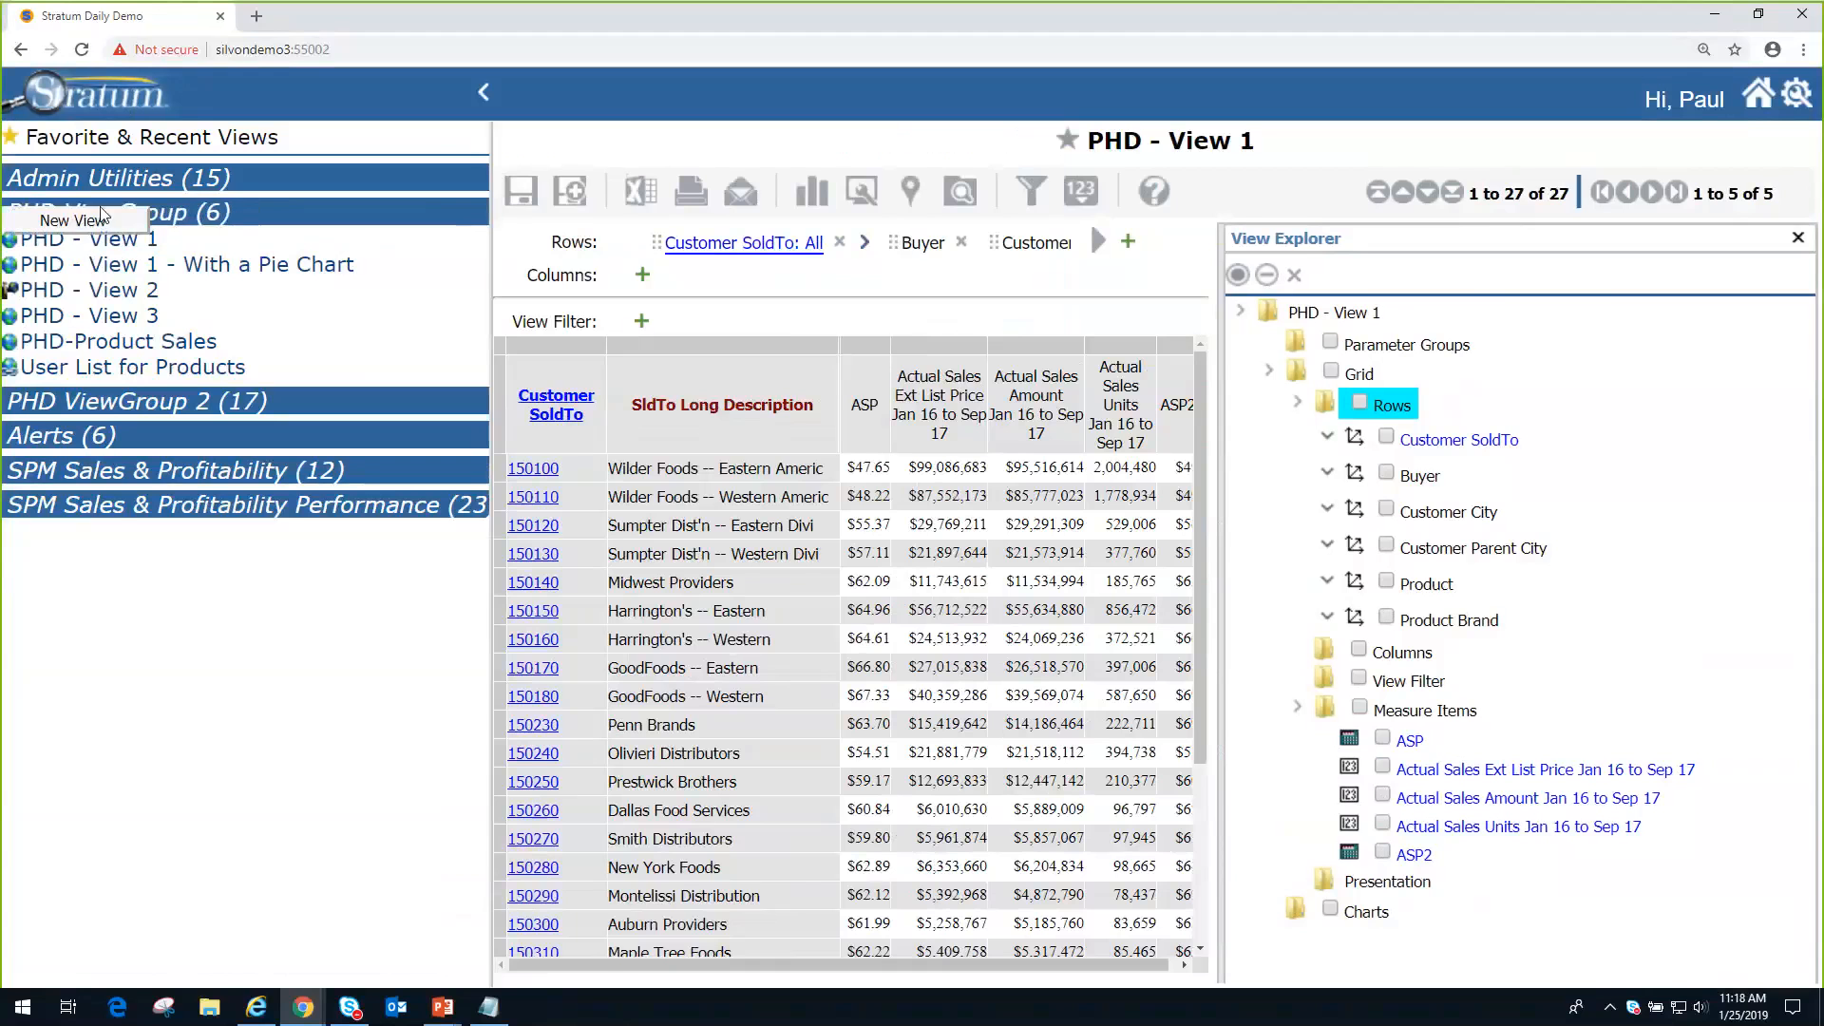
left_click(87, 226)
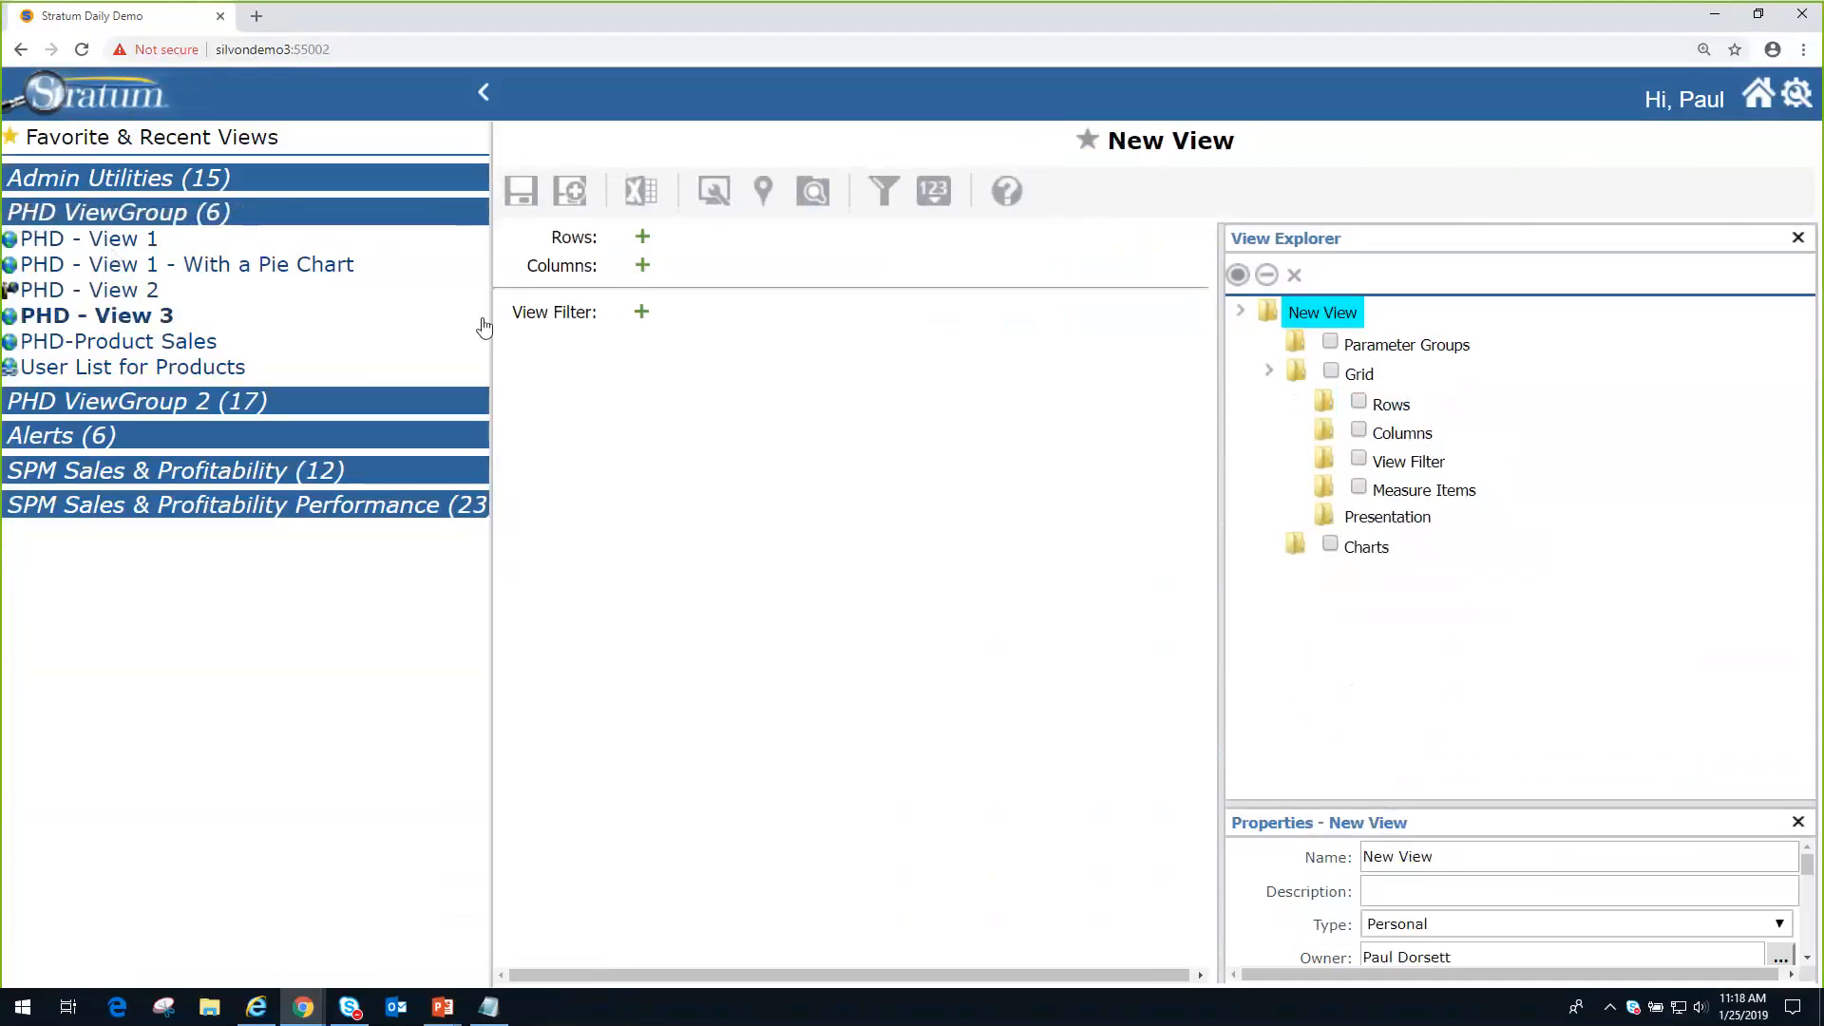
left_click_drag(490, 314, 184, 314)
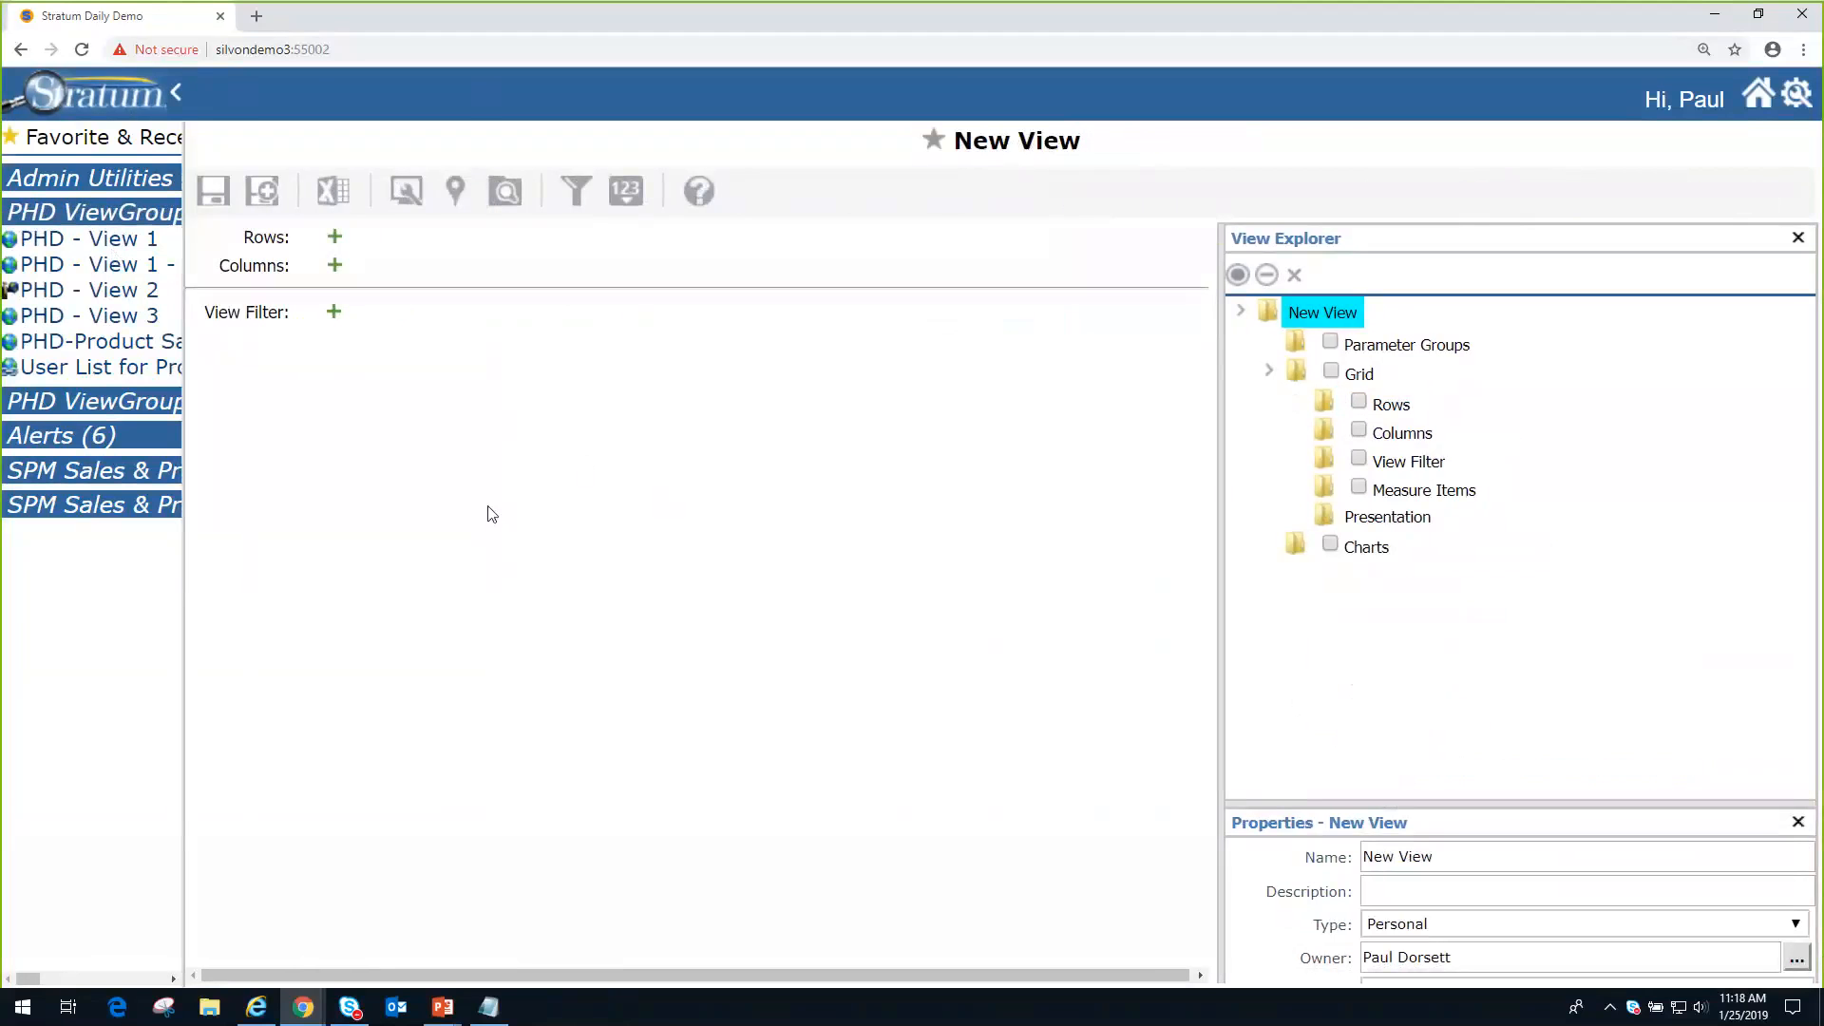
right_click(510, 513)
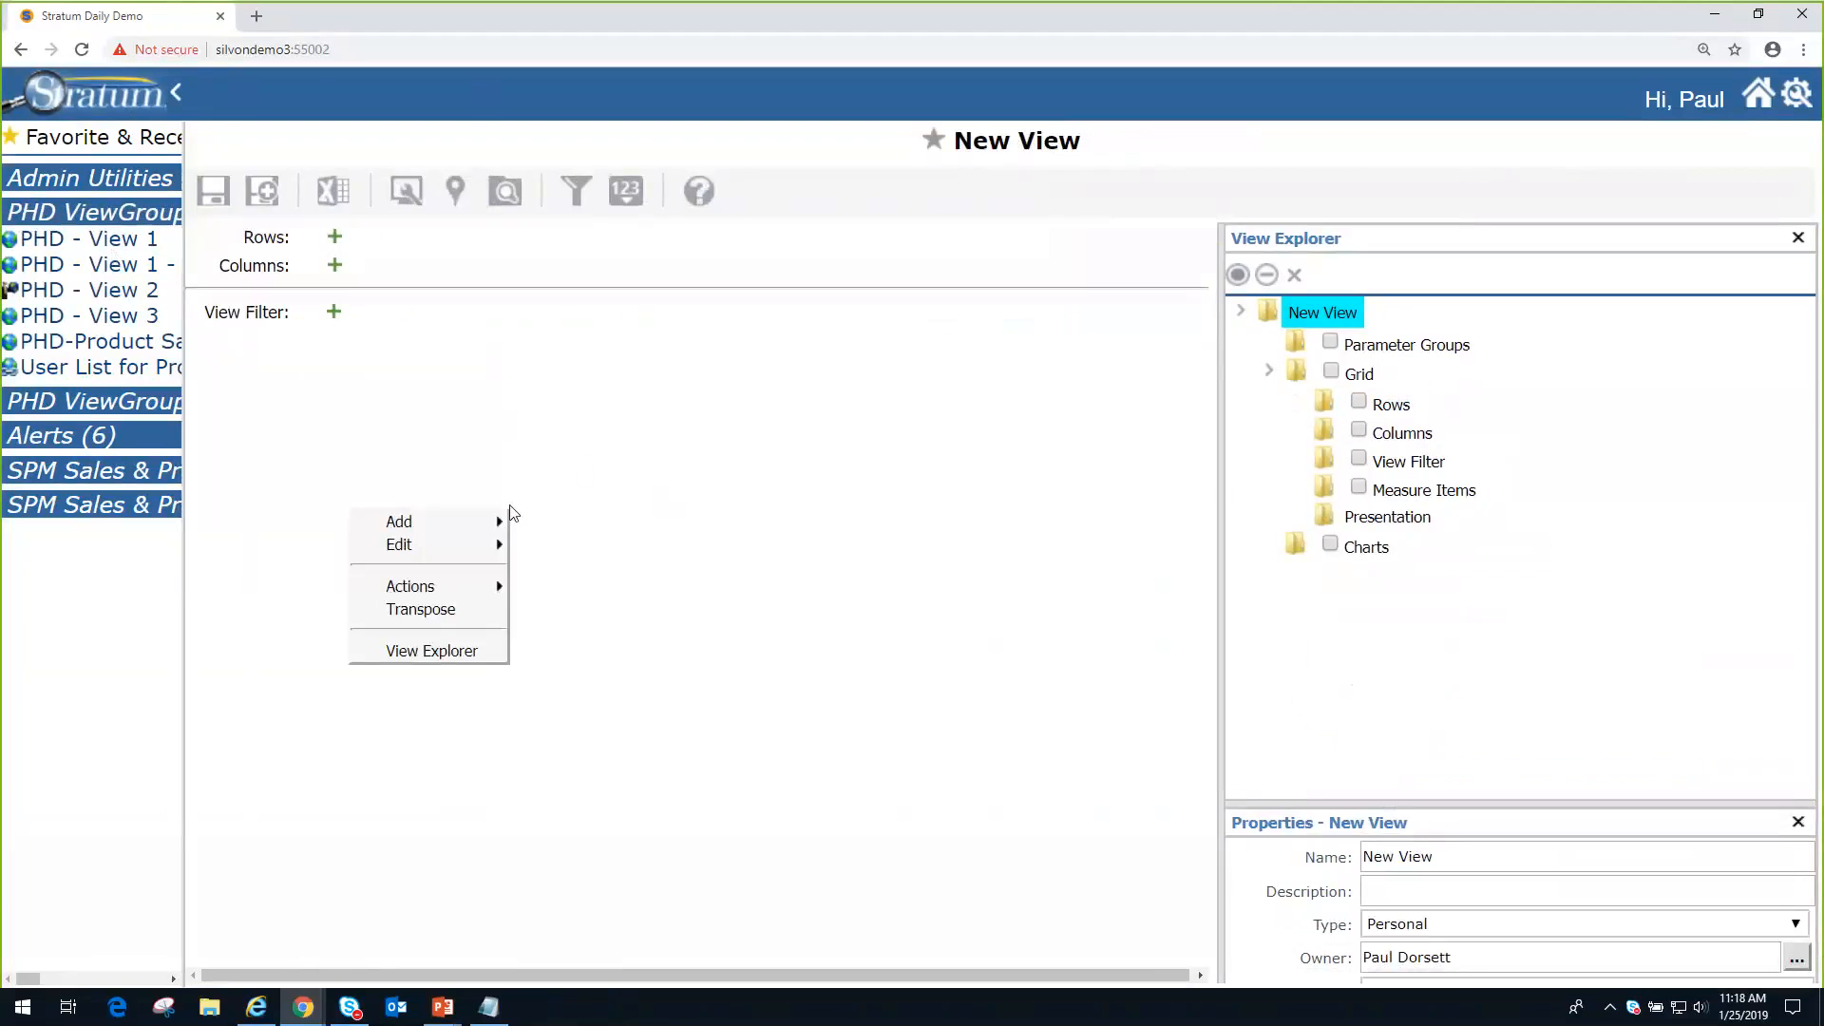
mouse_move(491, 557)
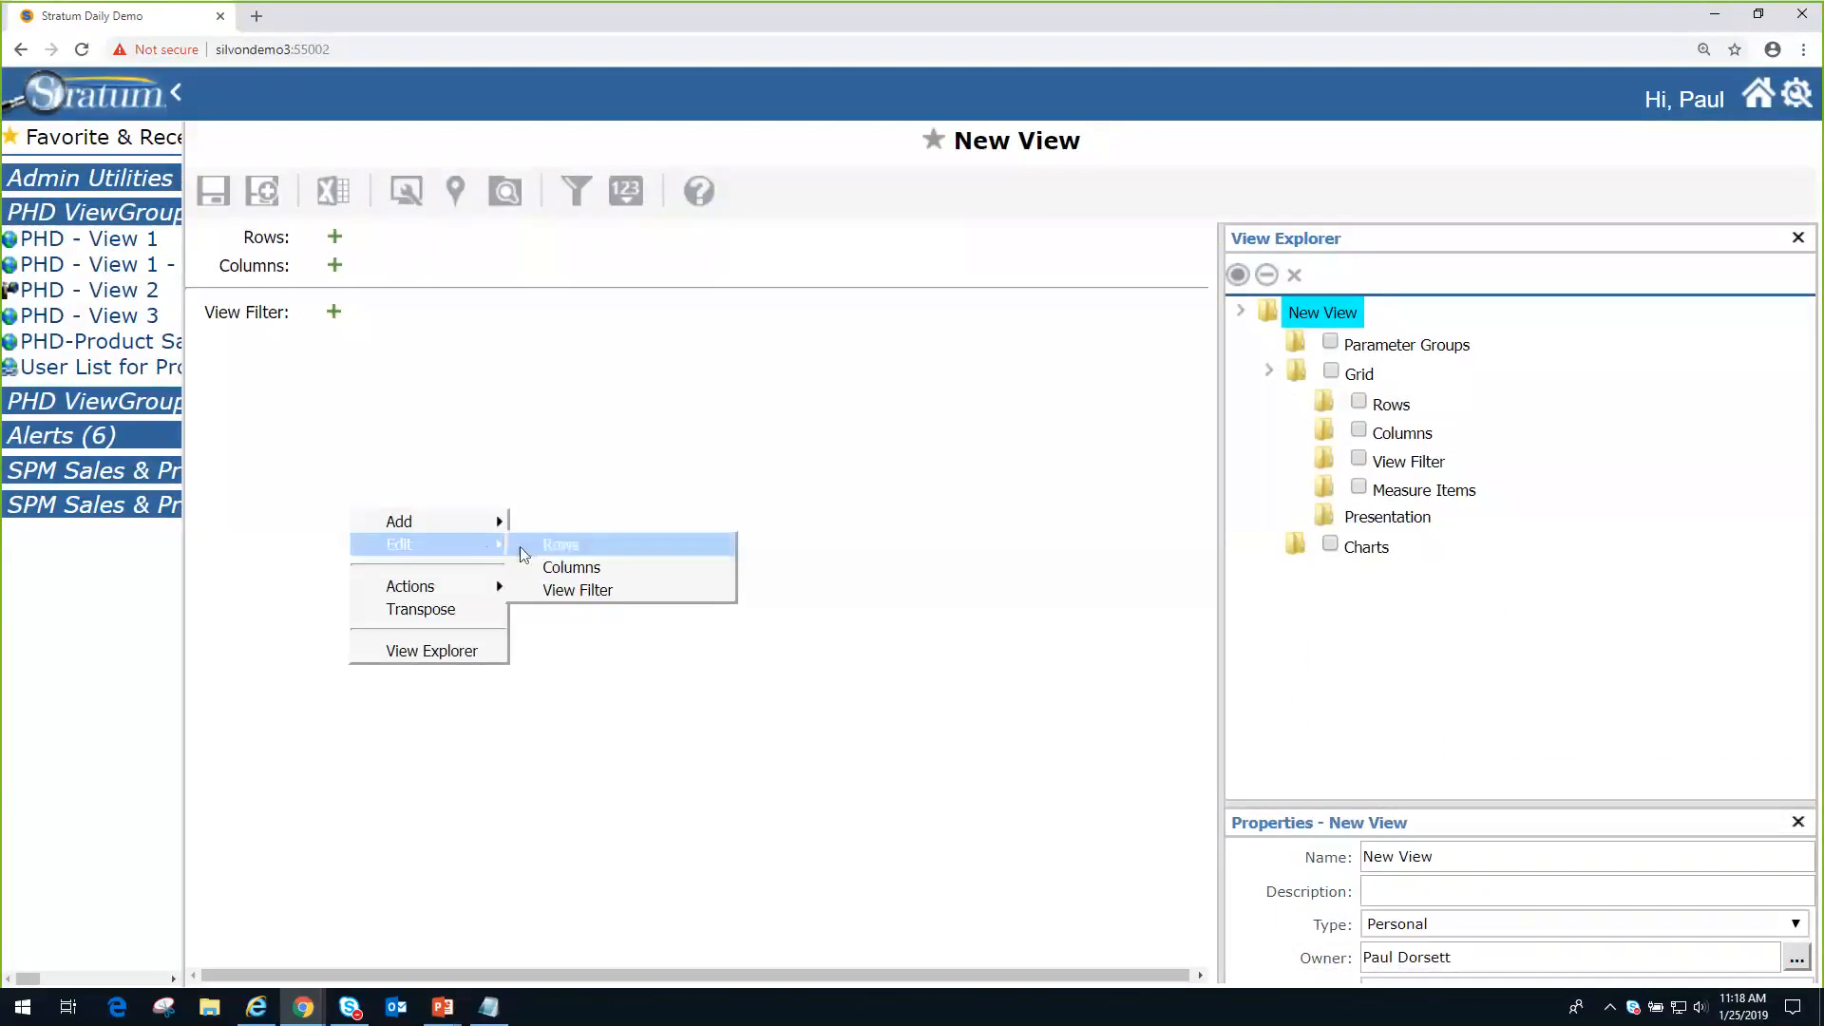
left_click(570, 547)
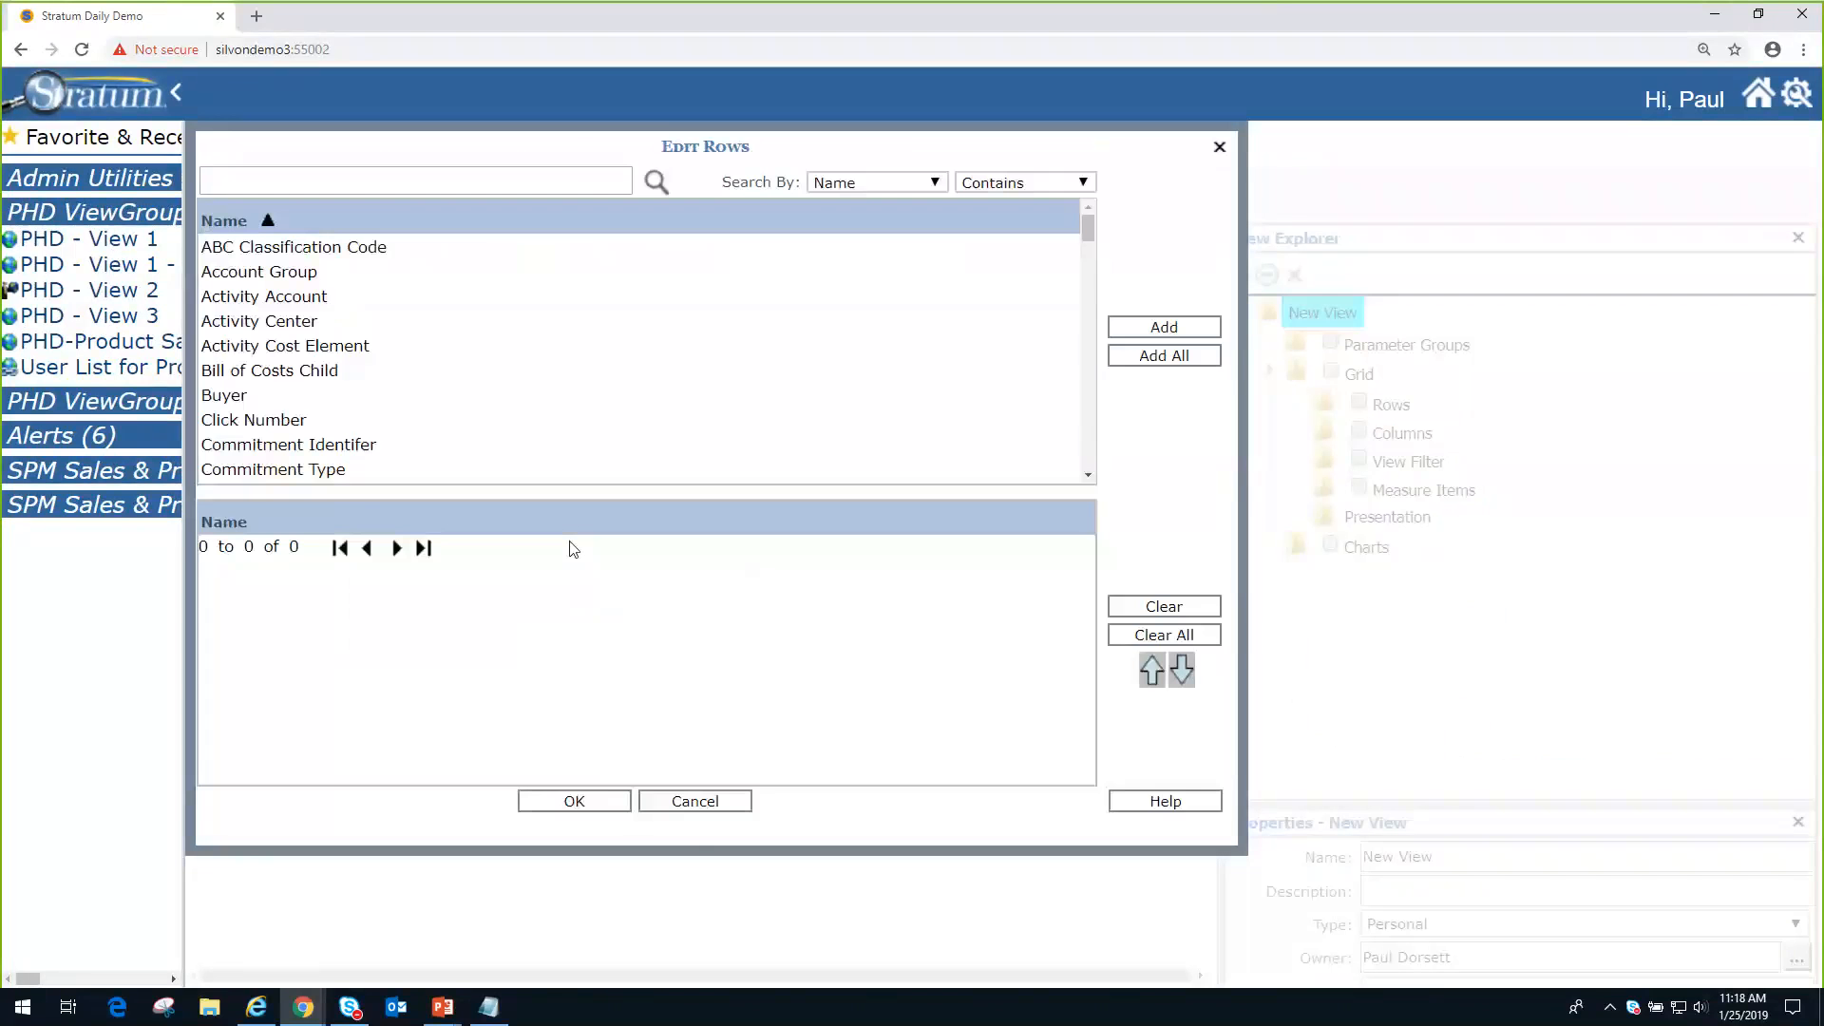
left_click(708, 804)
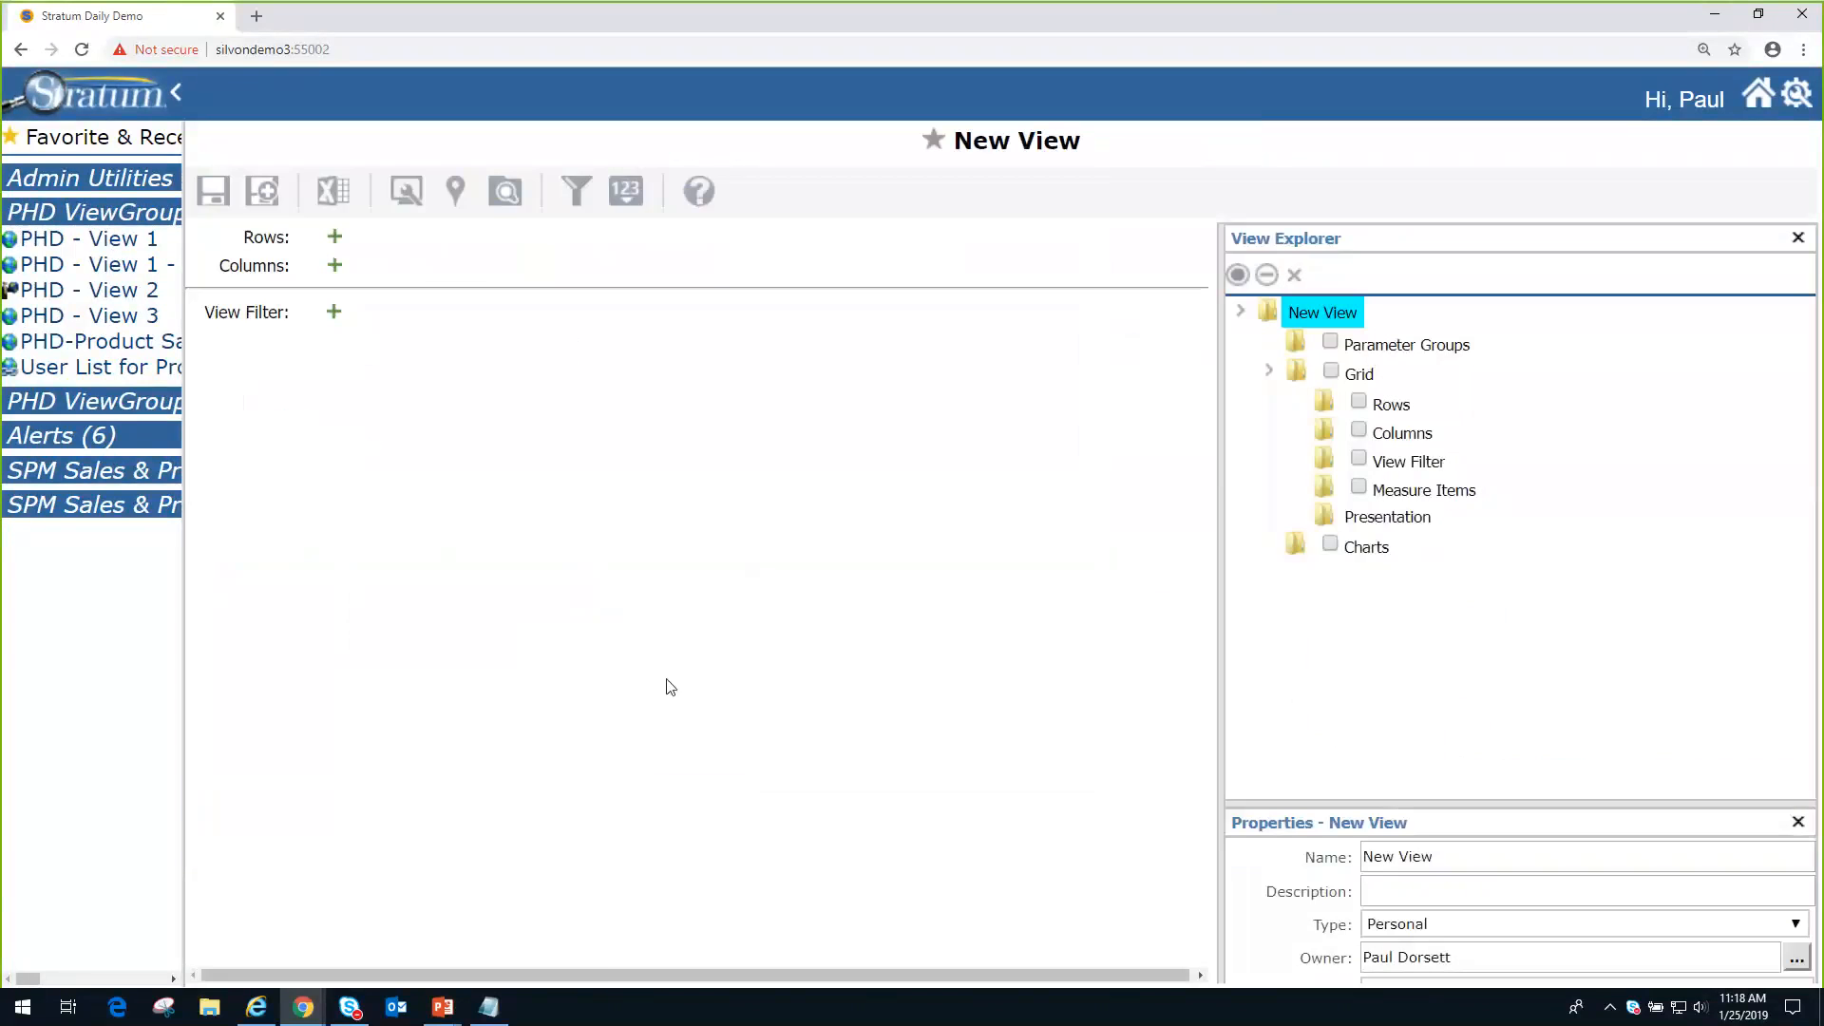
- Add the Company, Customer City, Customer Class and Customer Country hierarchies to the new view's rows
left_click(334, 245)
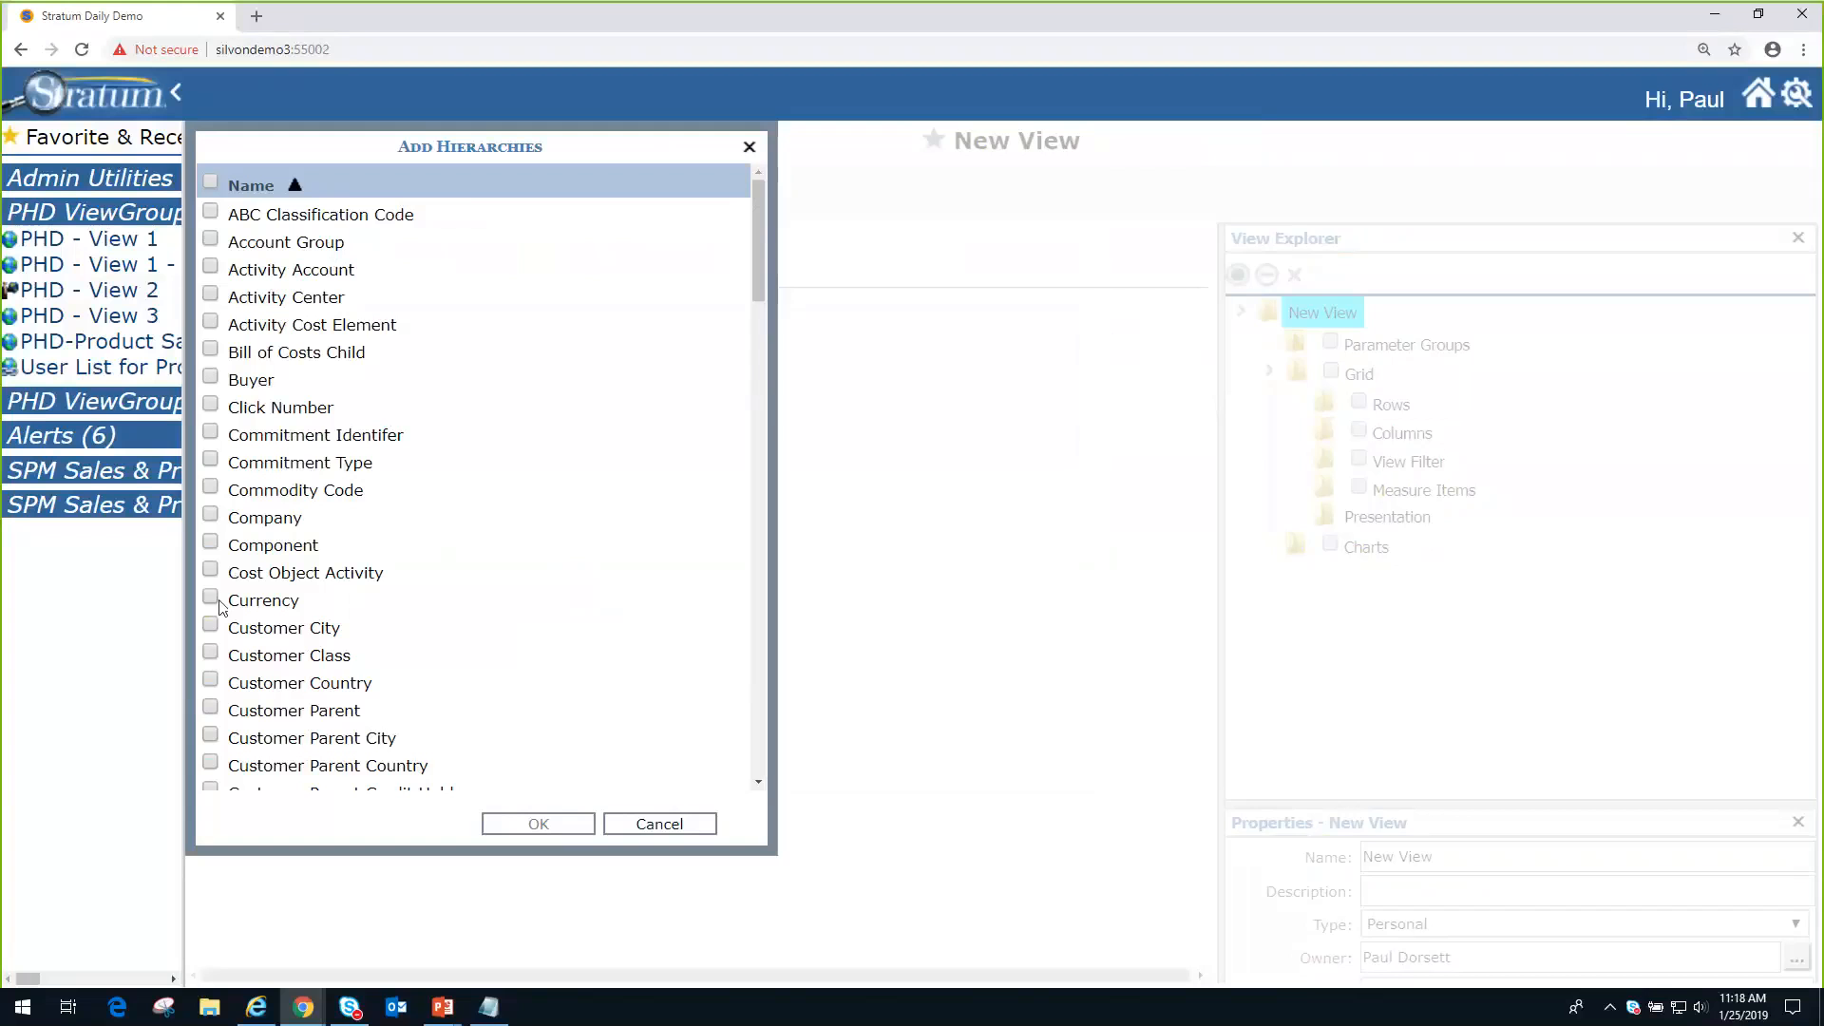
left_click(211, 518)
left_click(210, 683)
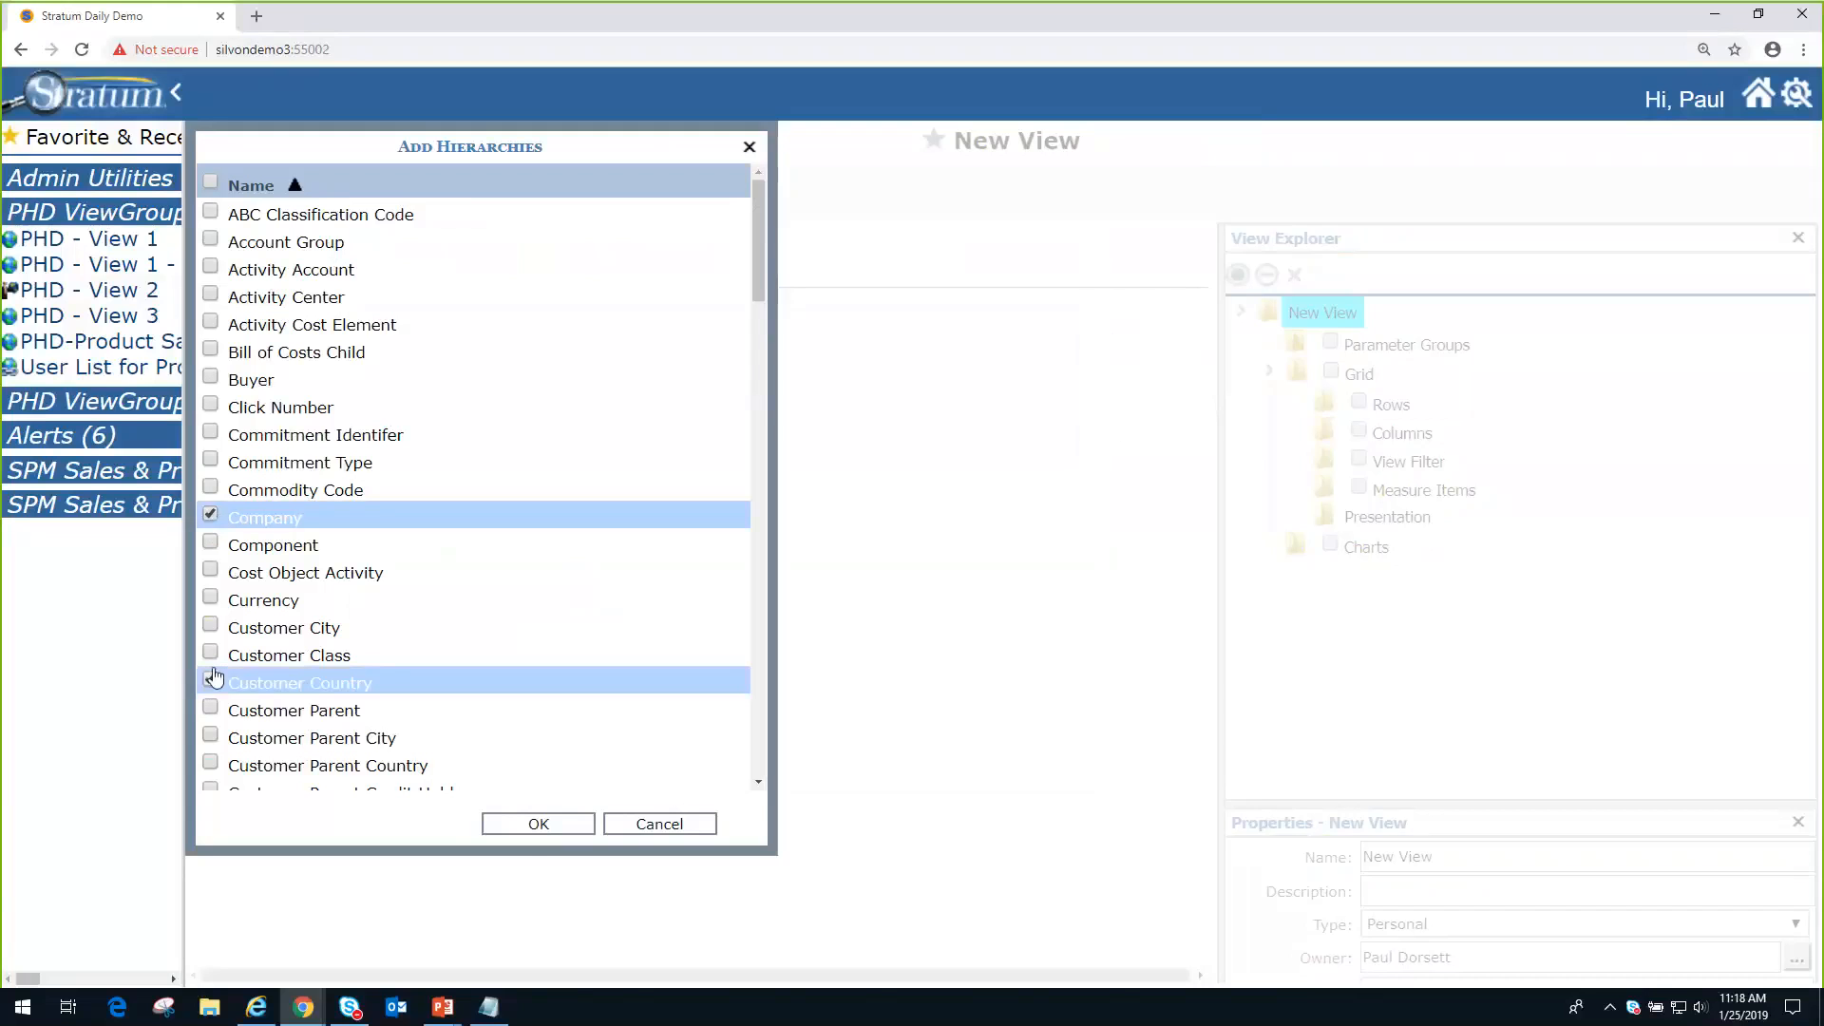
left_click(210, 654)
left_click(210, 627)
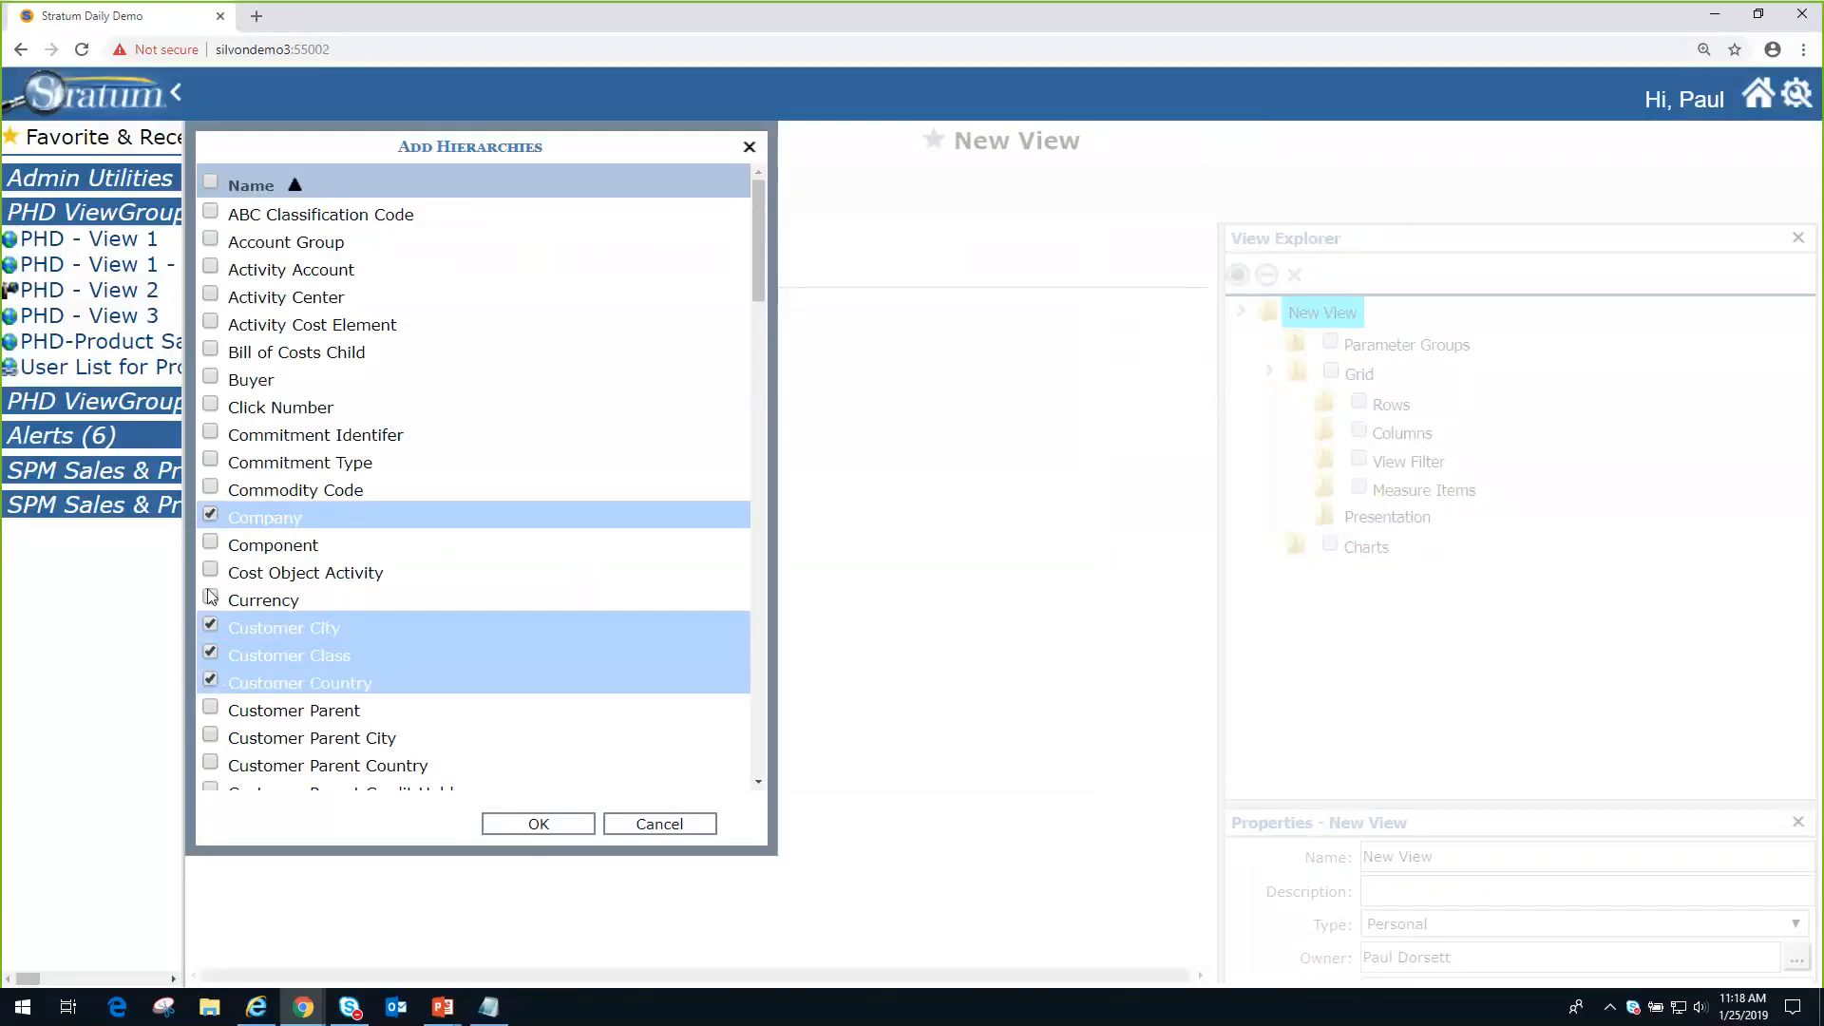
left_click(538, 825)
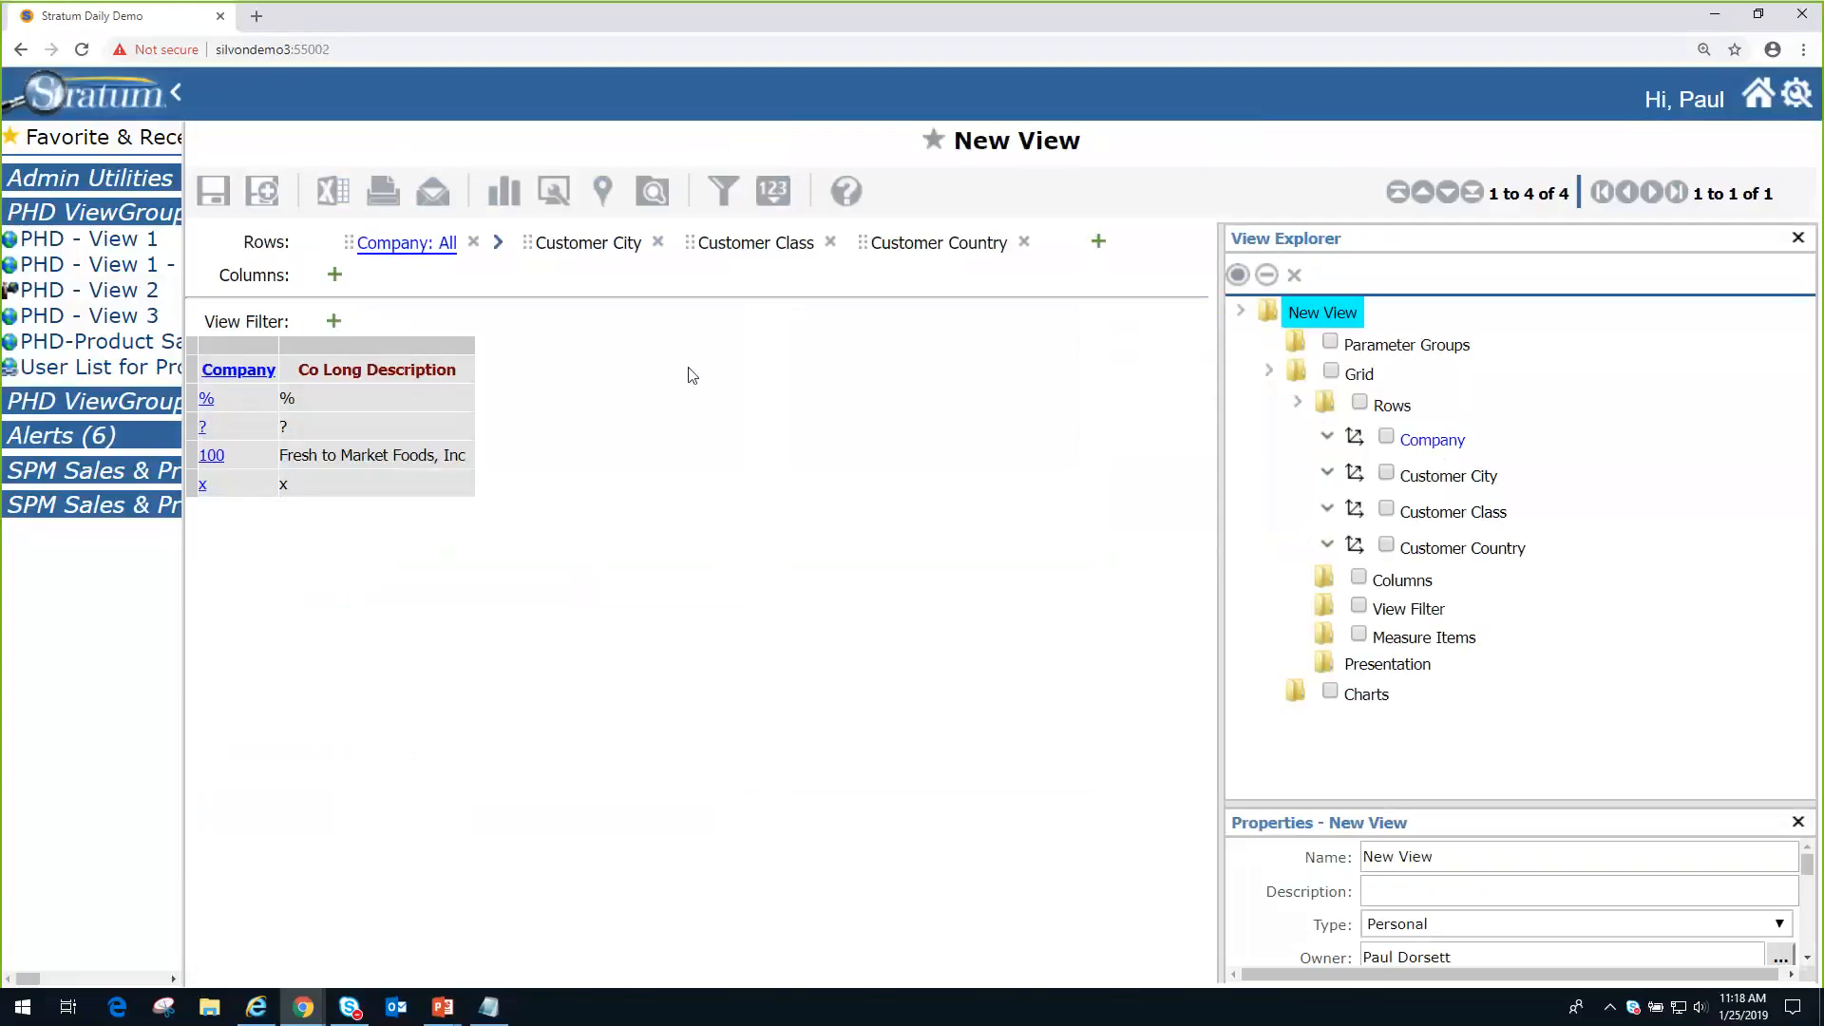
- Open PHD - View 1 and turn off Show Navigation Panel in the user options
left_click(38, 239)
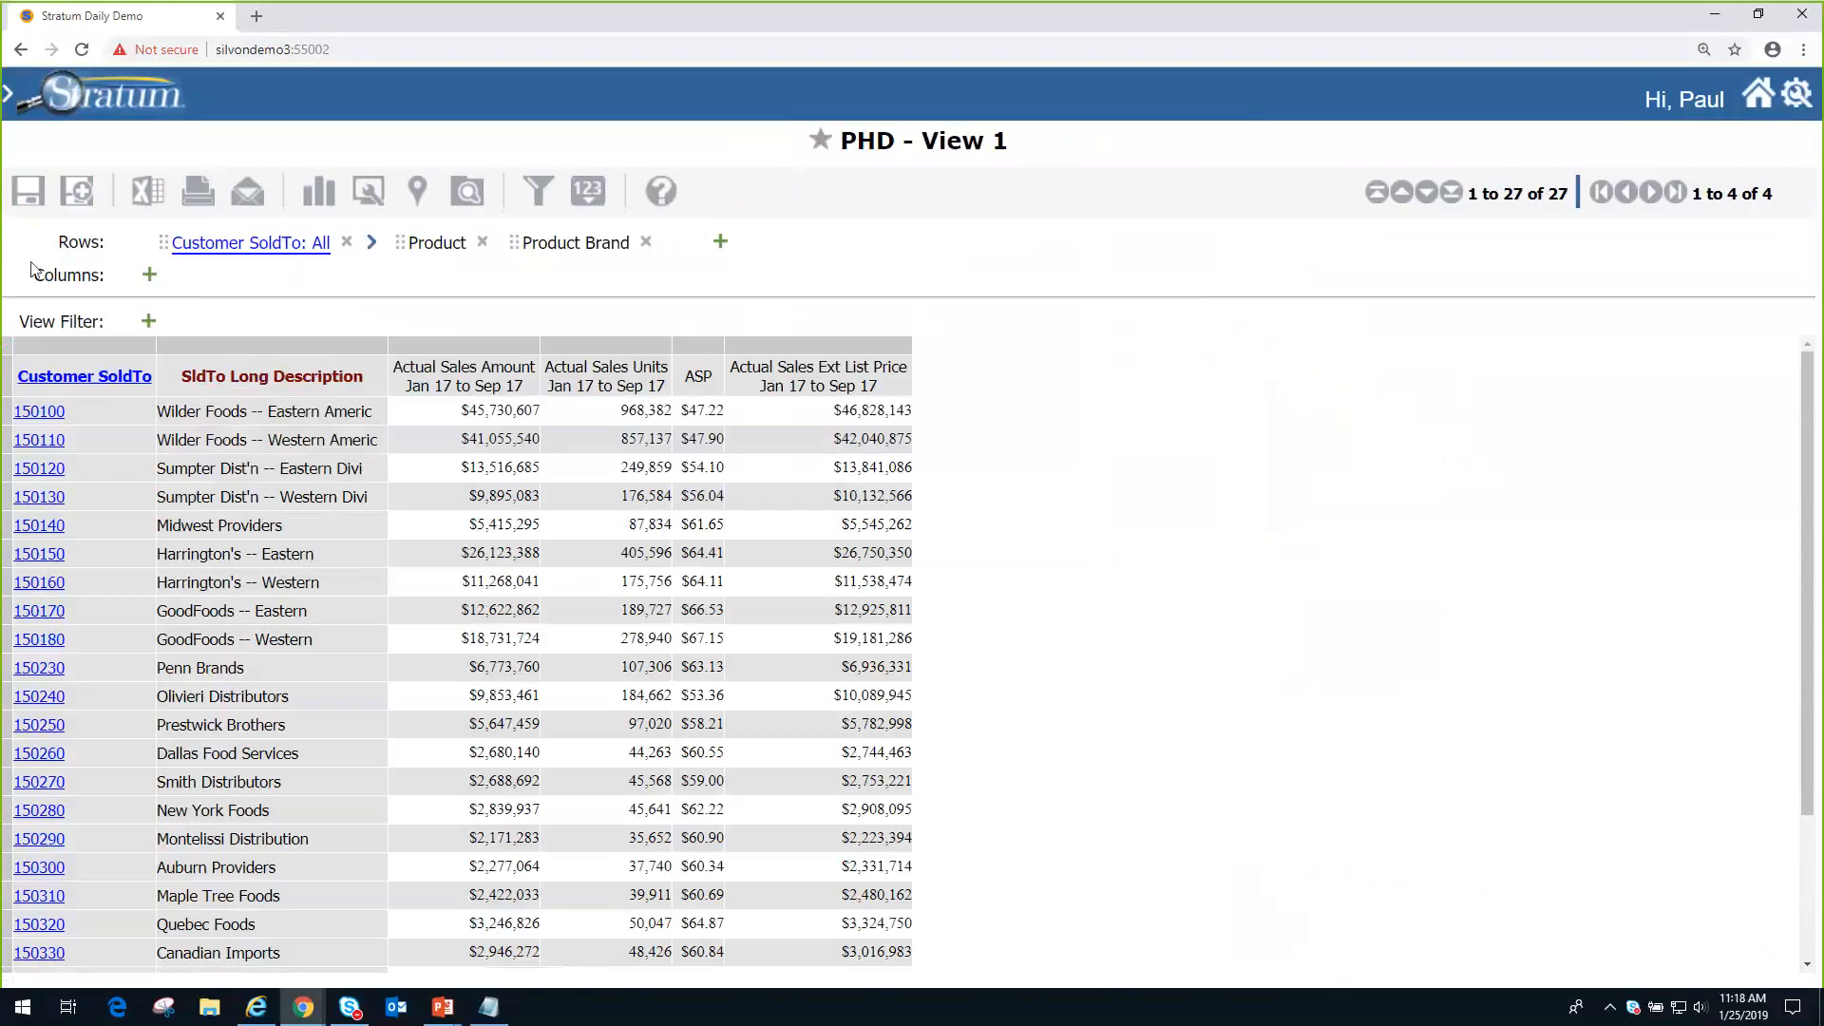
left_click(1795, 93)
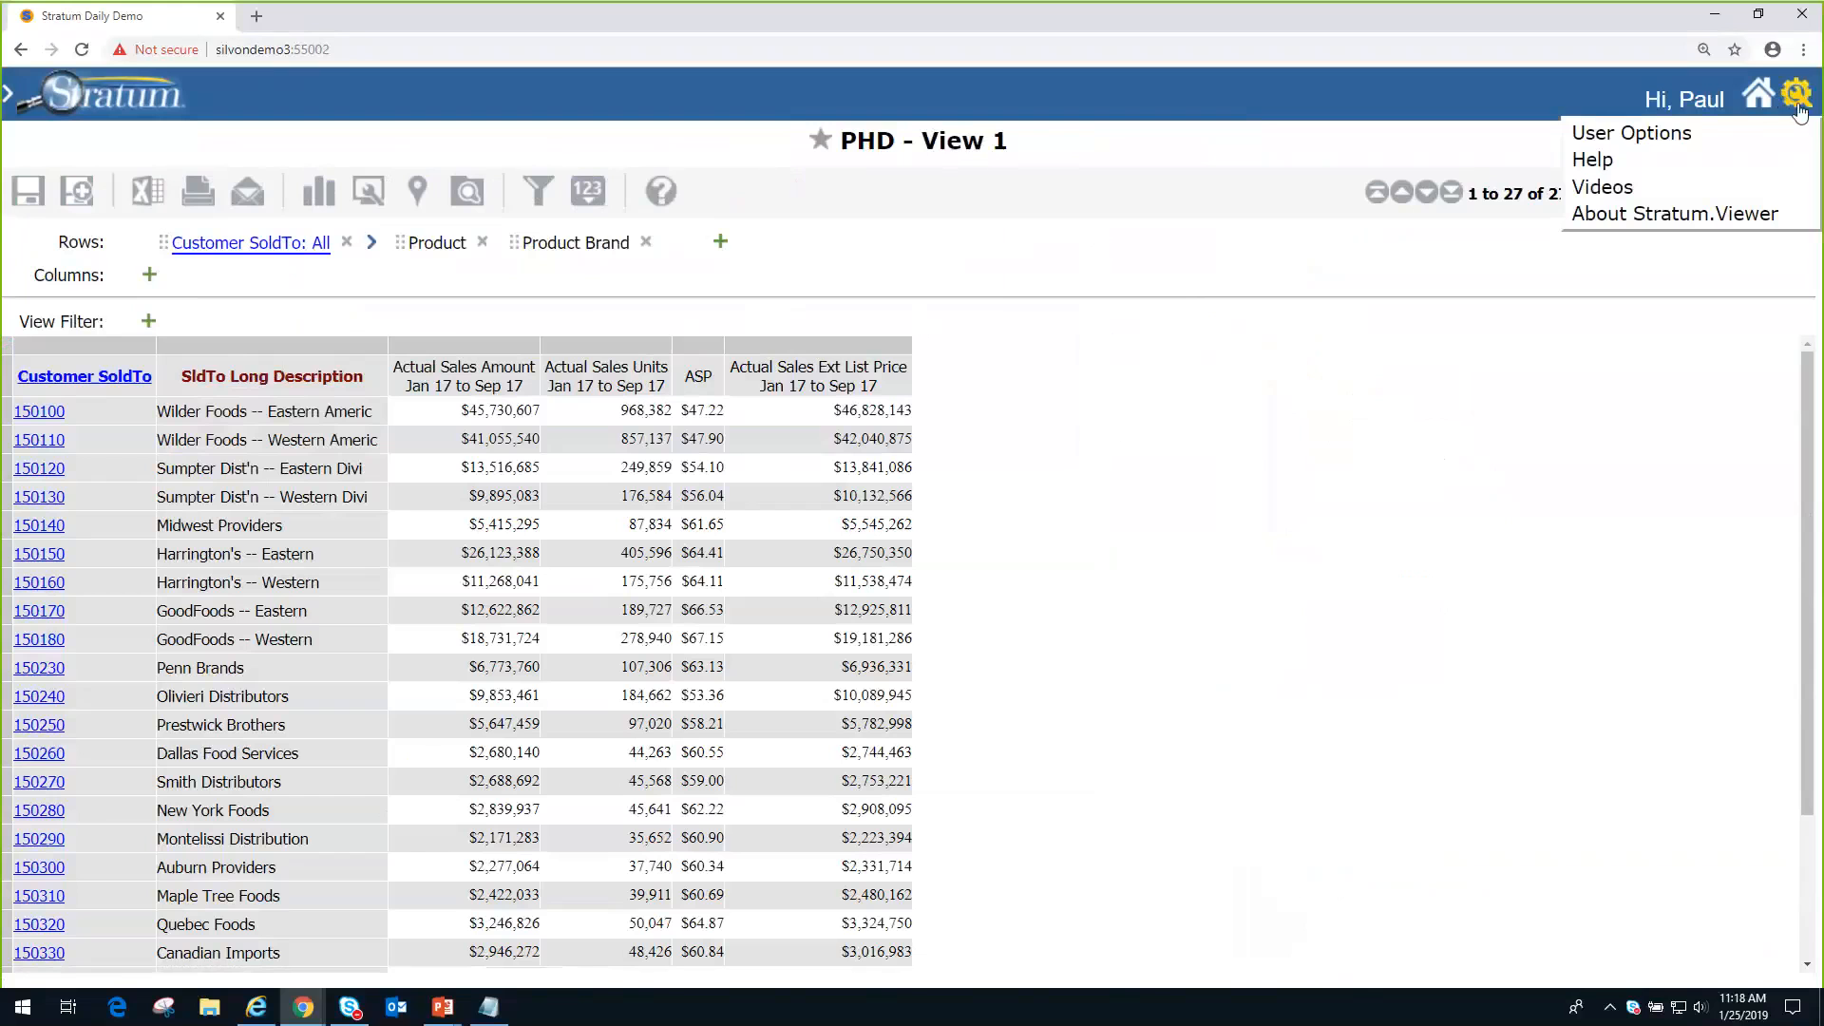
left_click(1747, 133)
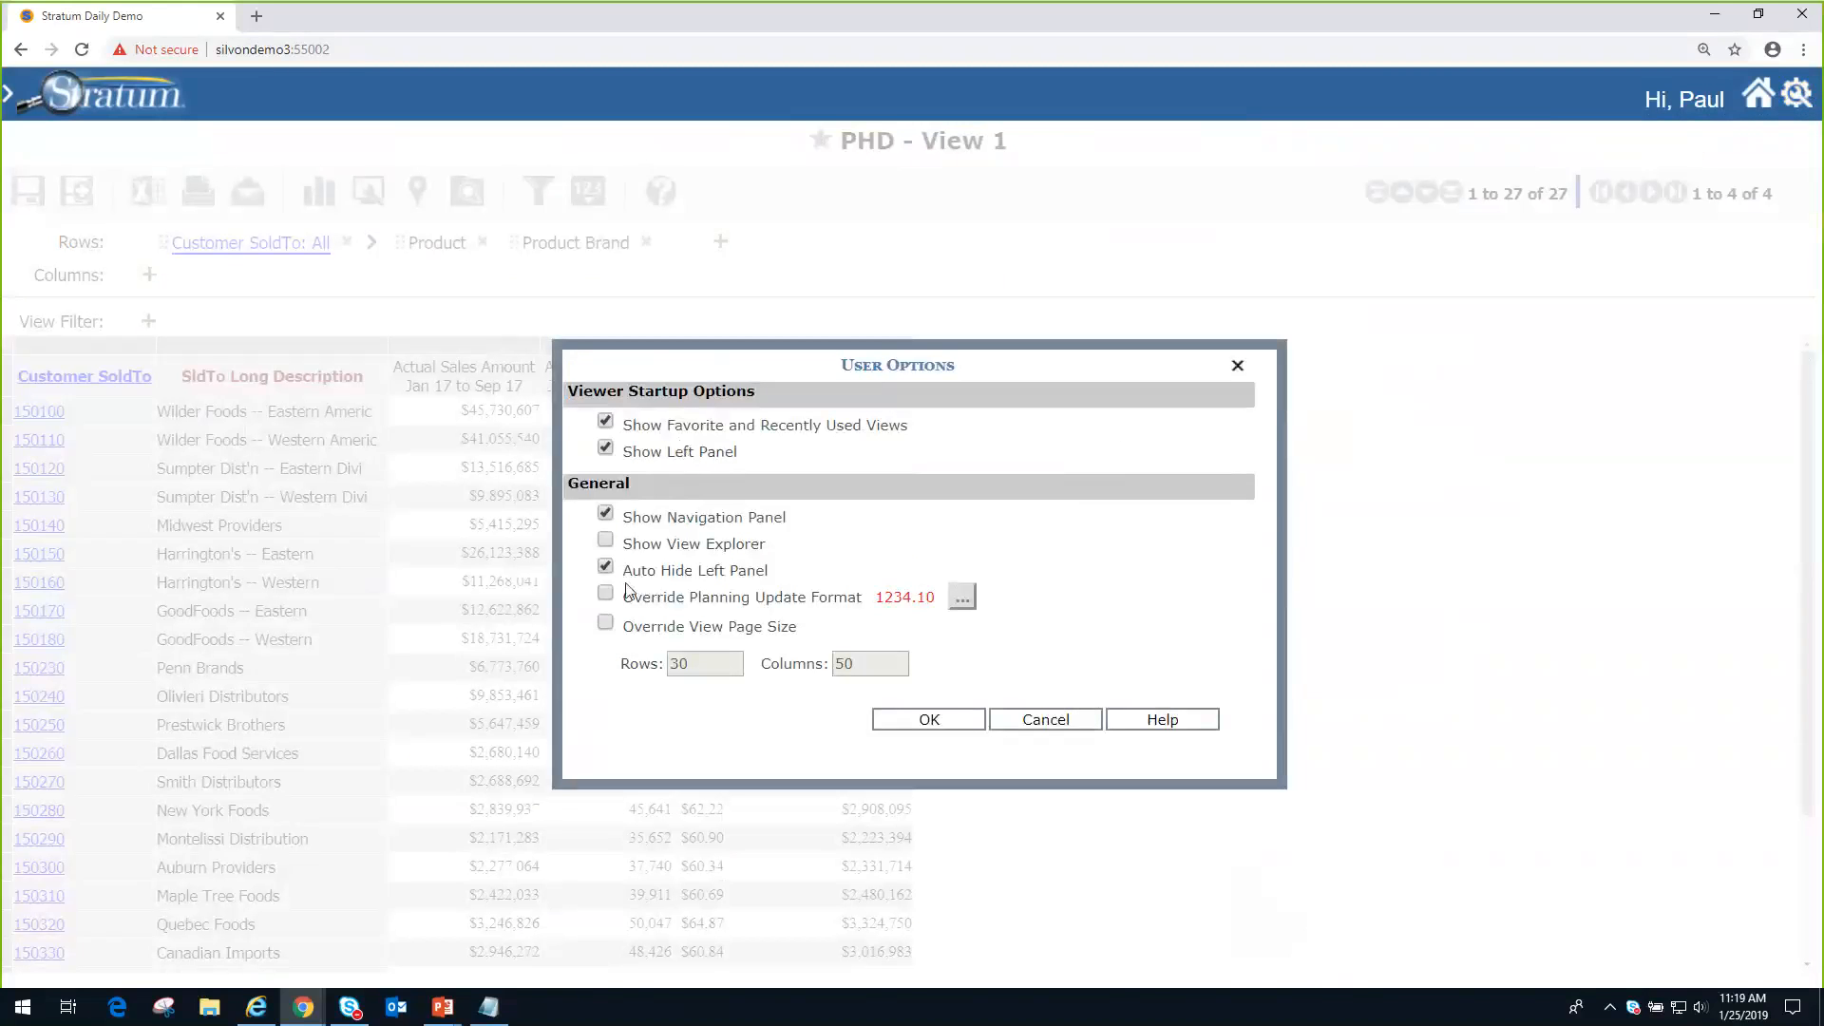
left_click(605, 516)
left_click(970, 726)
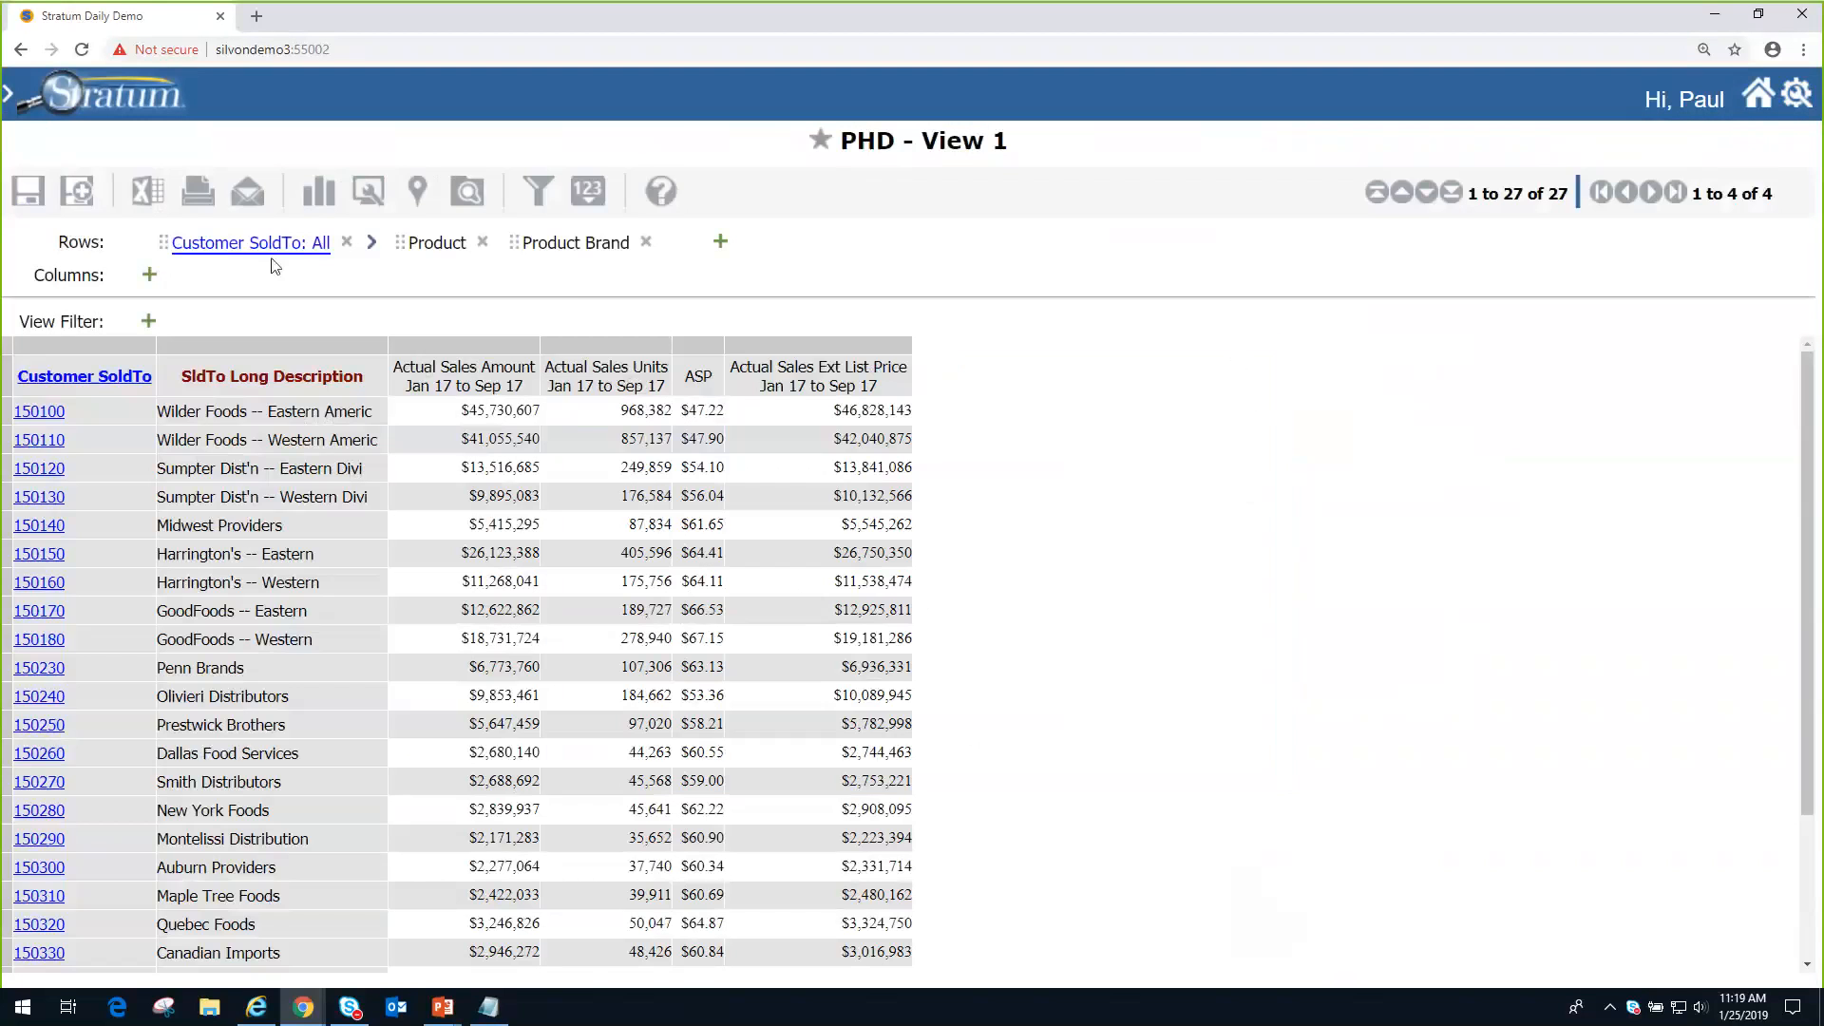
- Hide the view's navigation panel and show it again
left_click(418, 198)
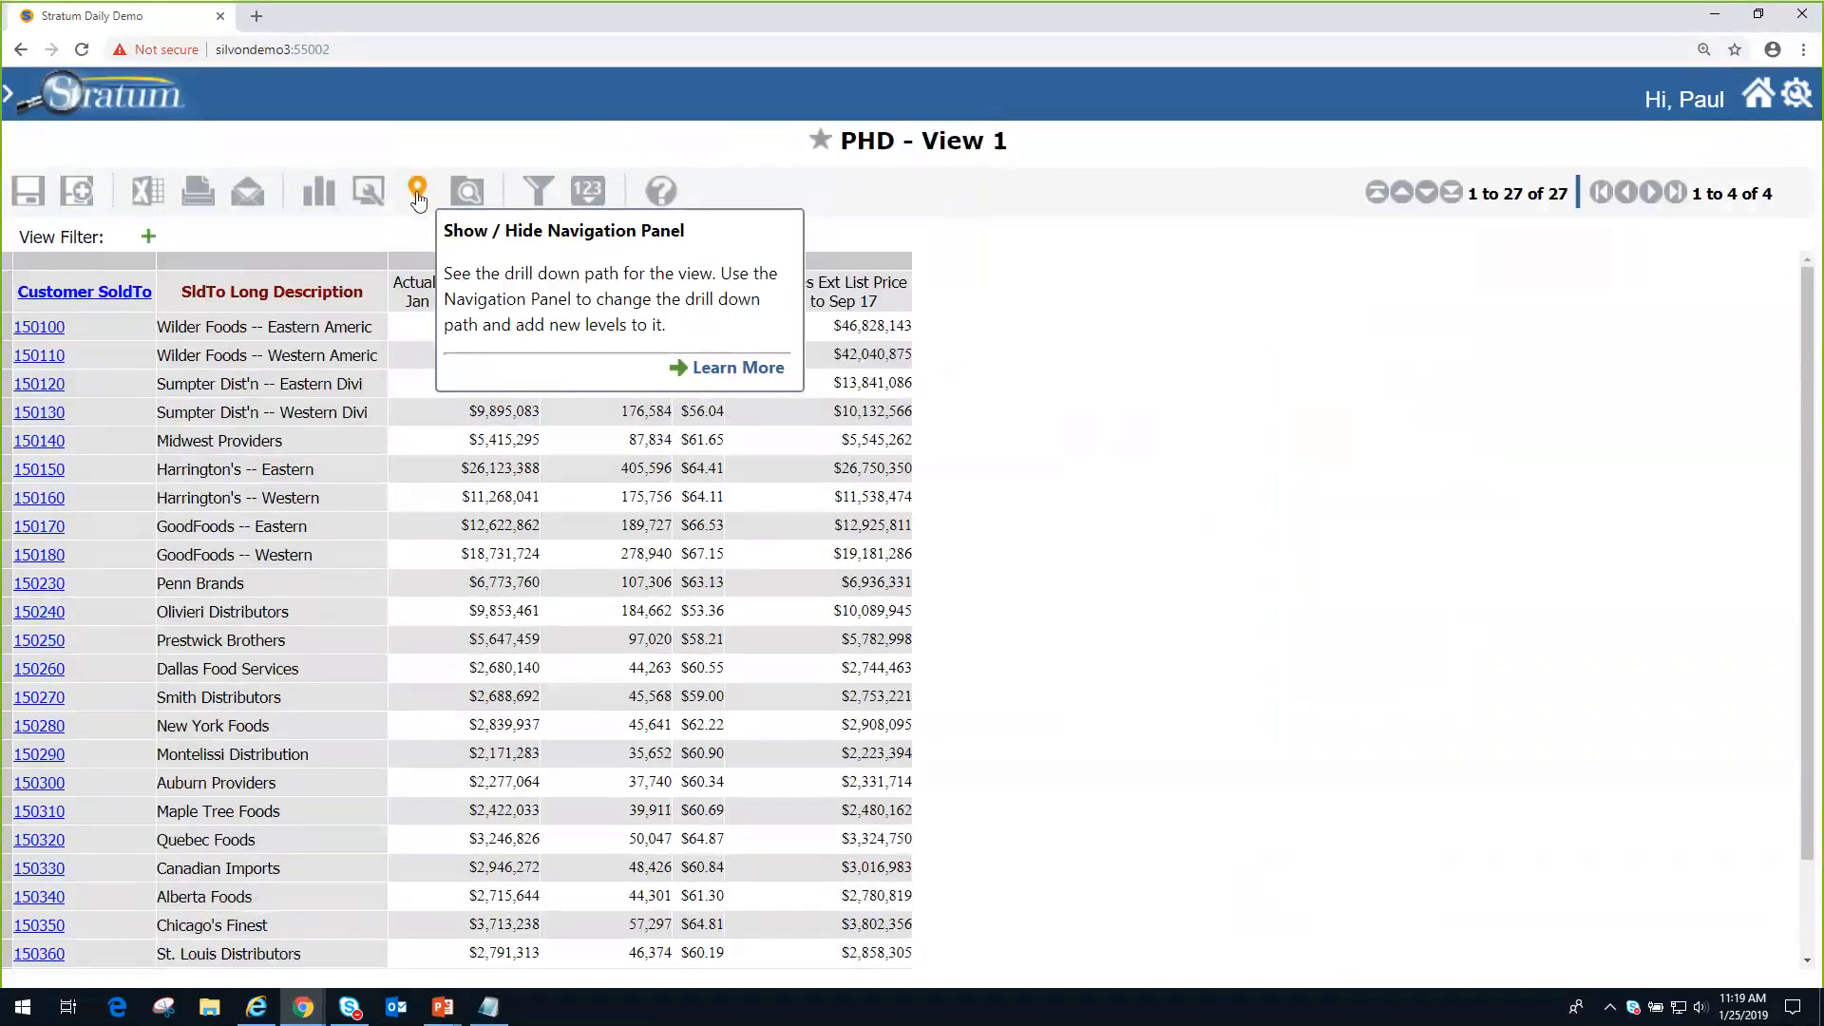
left_click(419, 195)
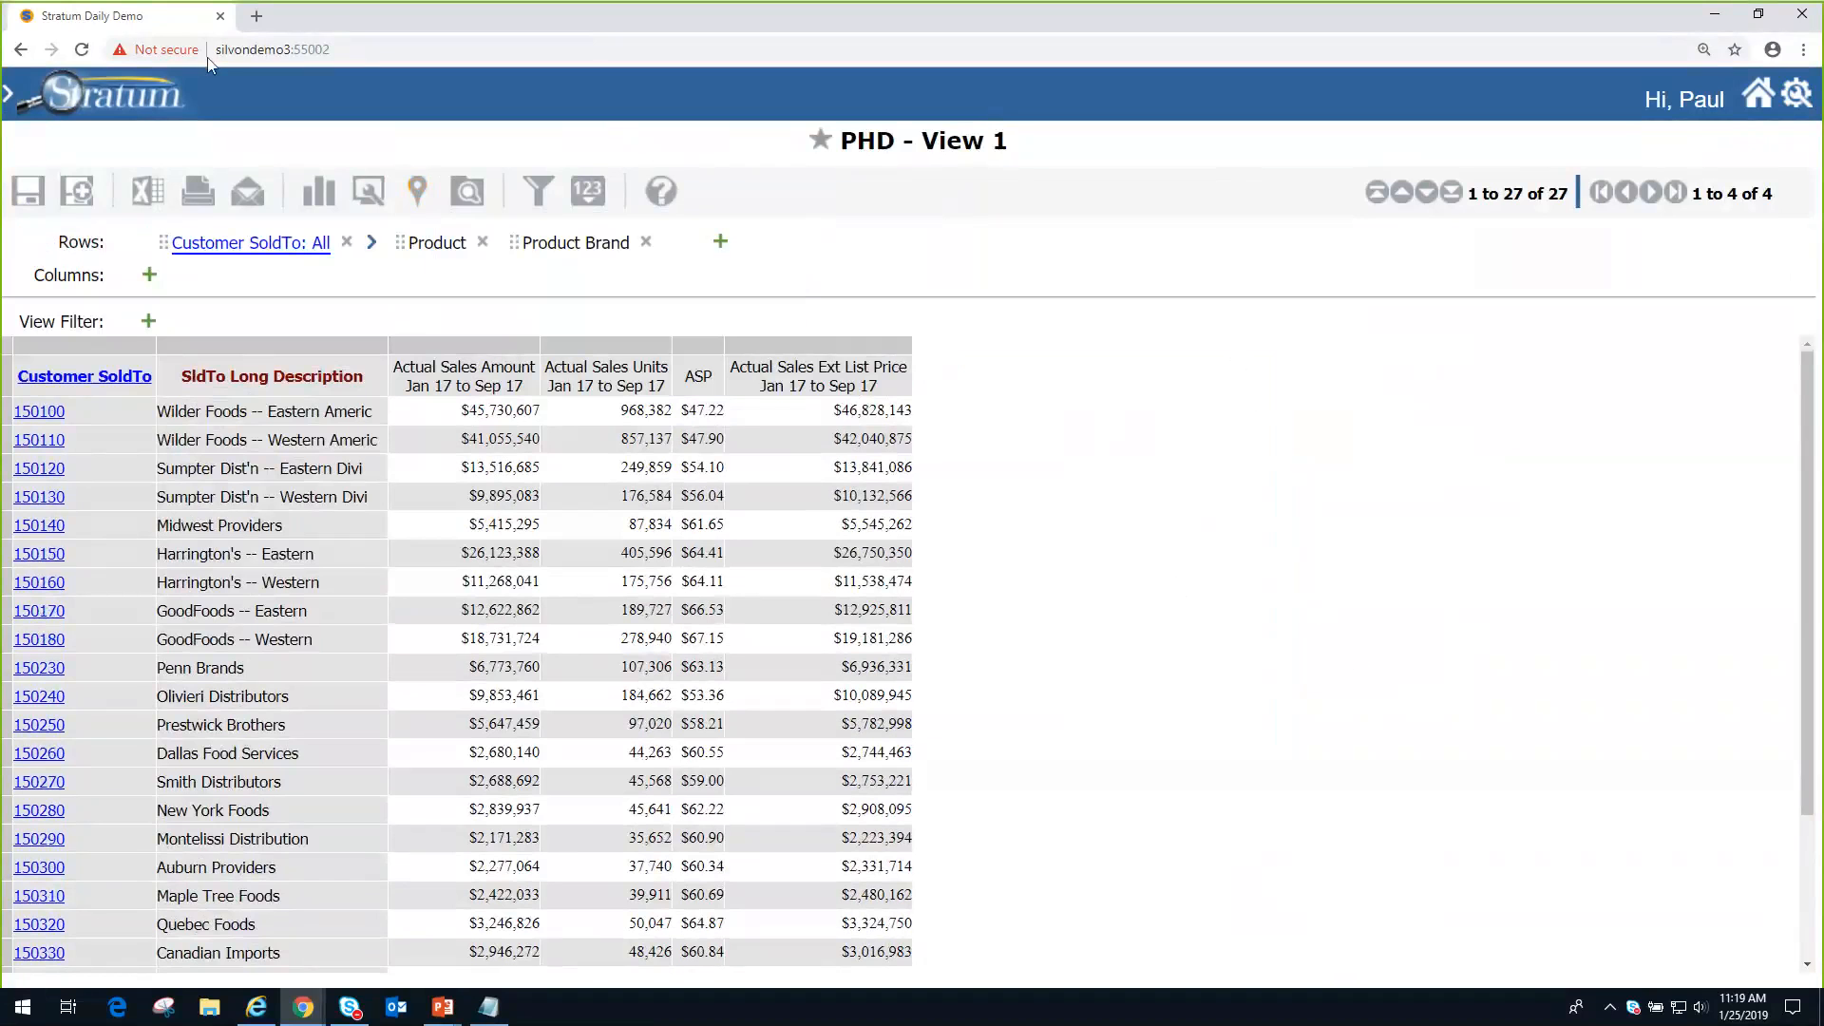
- Widen the view list, open PHD - View 1 - With a Pie Chart and zoom the page out one level
left_click(124, 106)
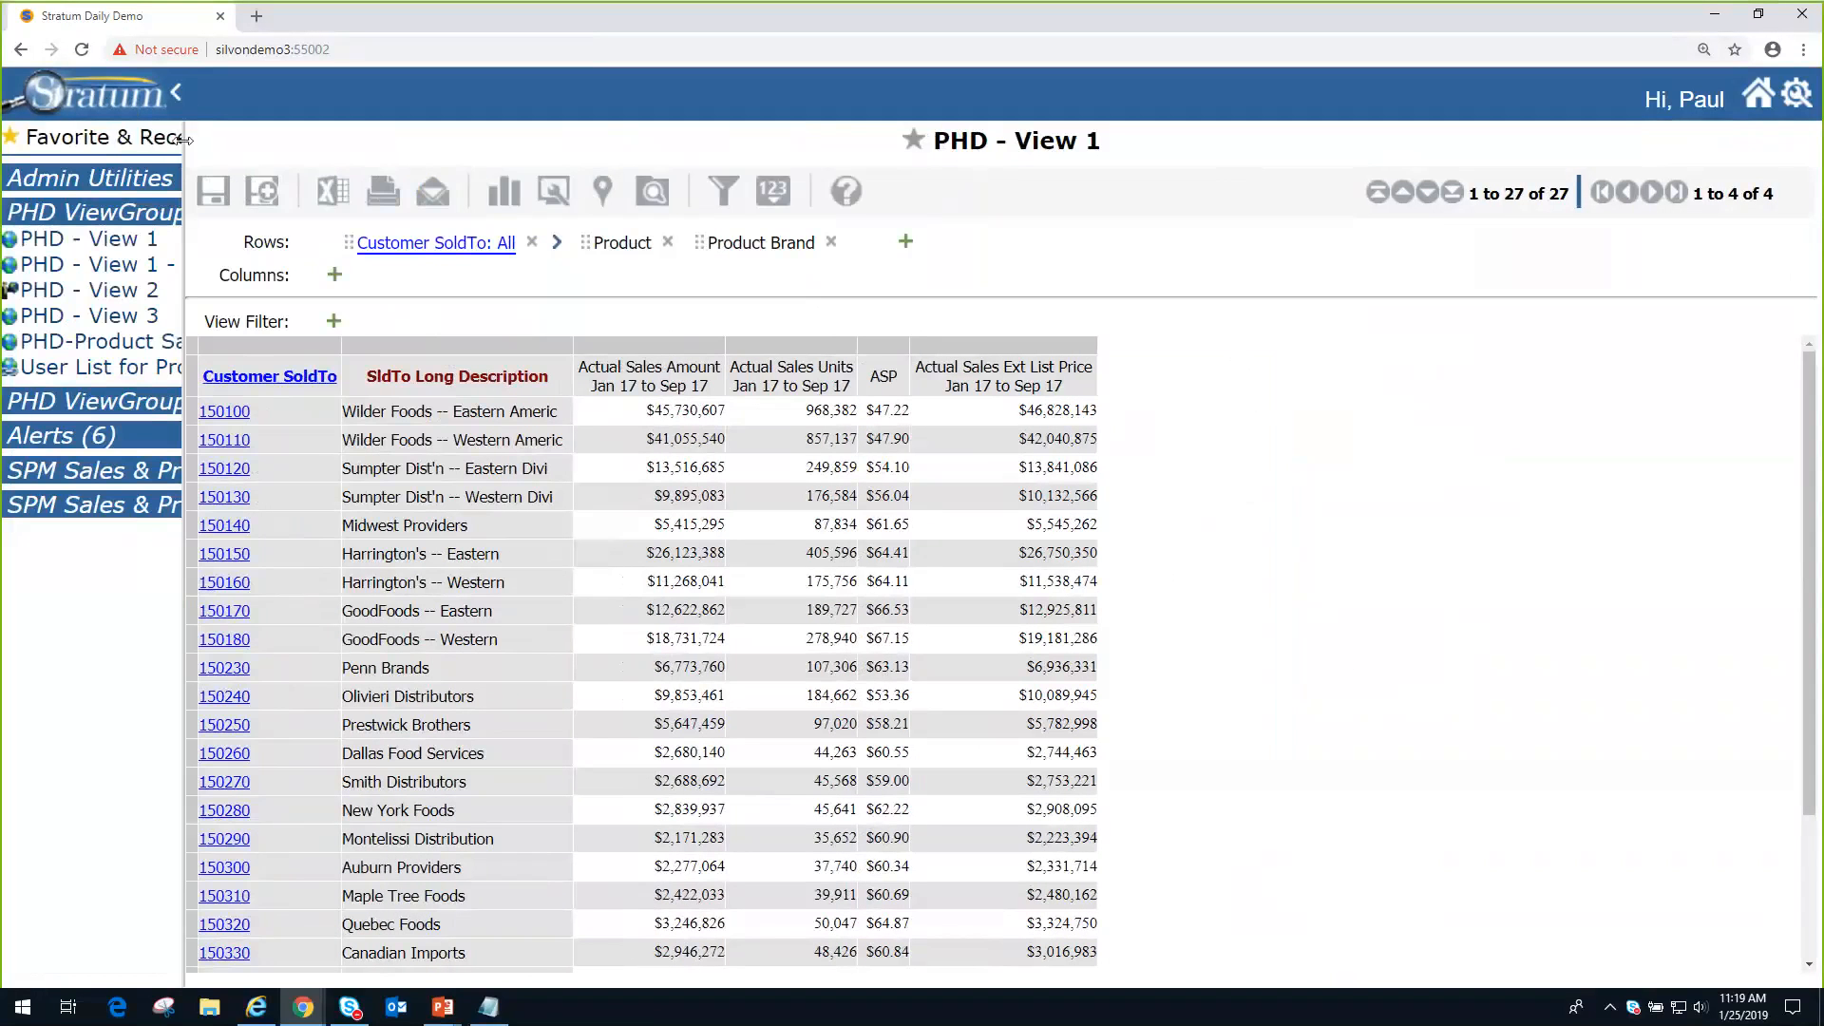
left_click_drag(214, 145, 362, 145)
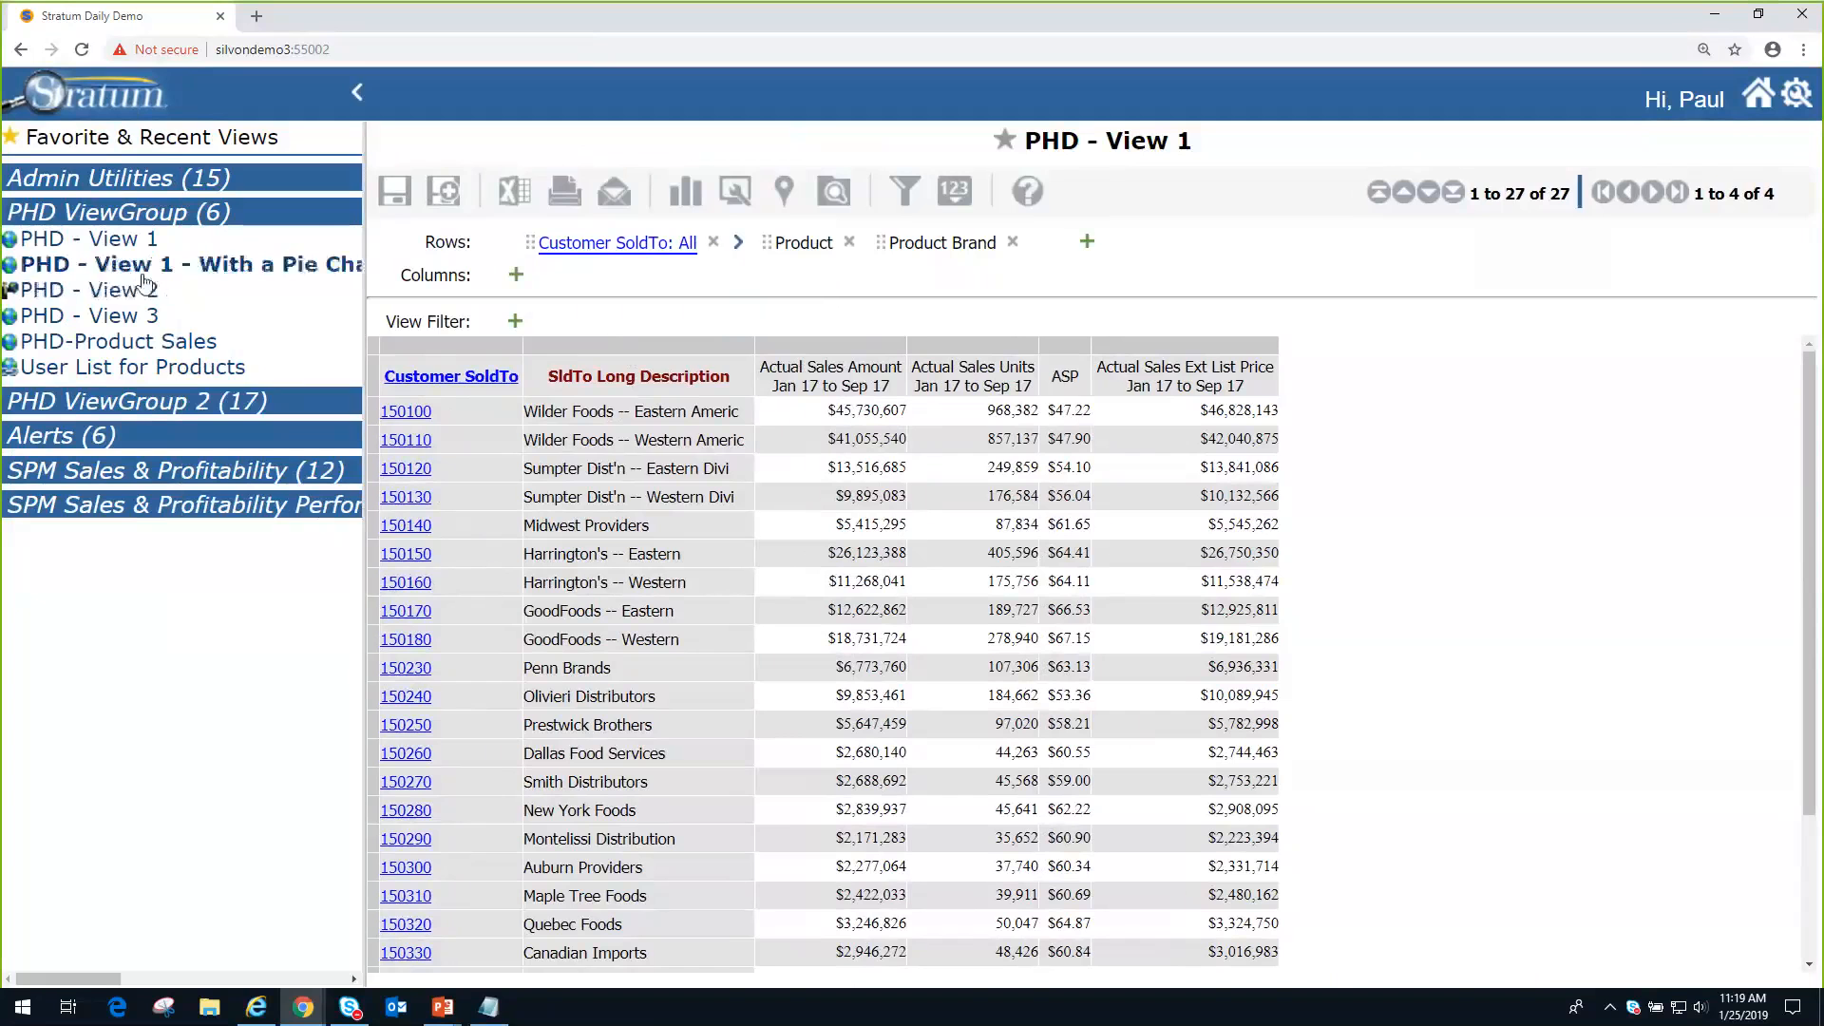
left_click(126, 268)
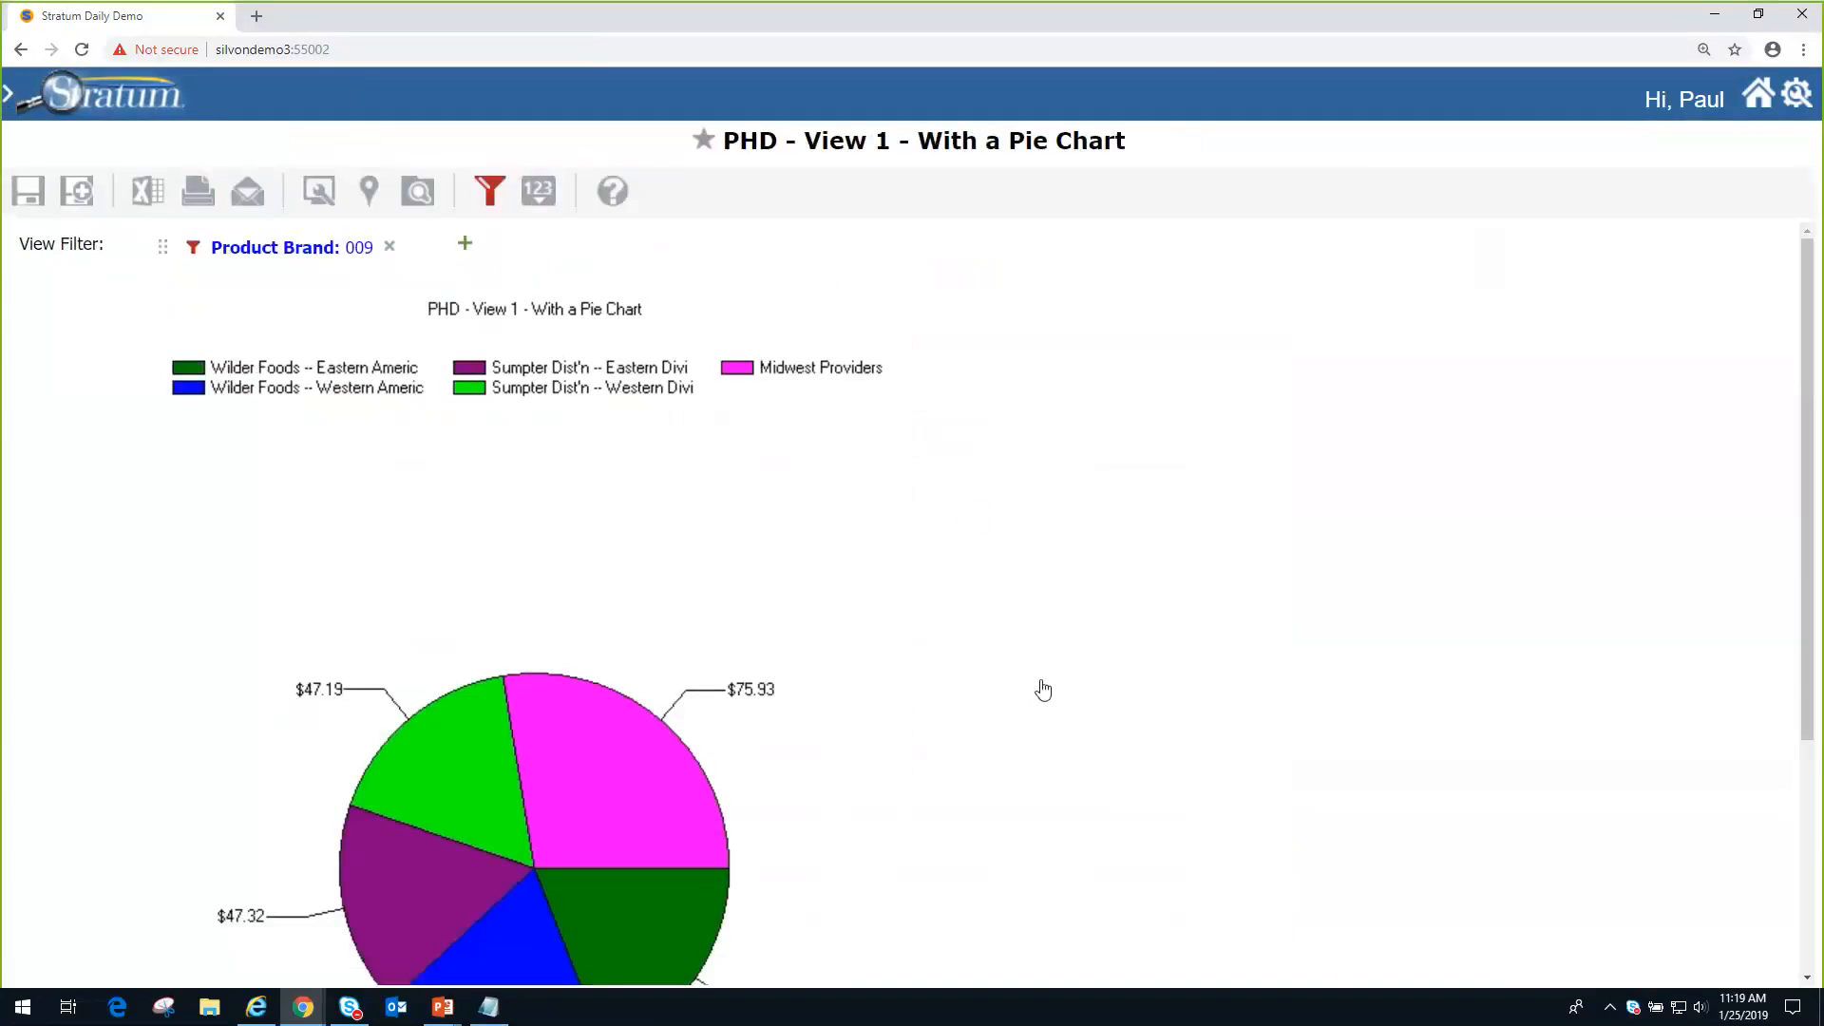
key("ctrl+minus")
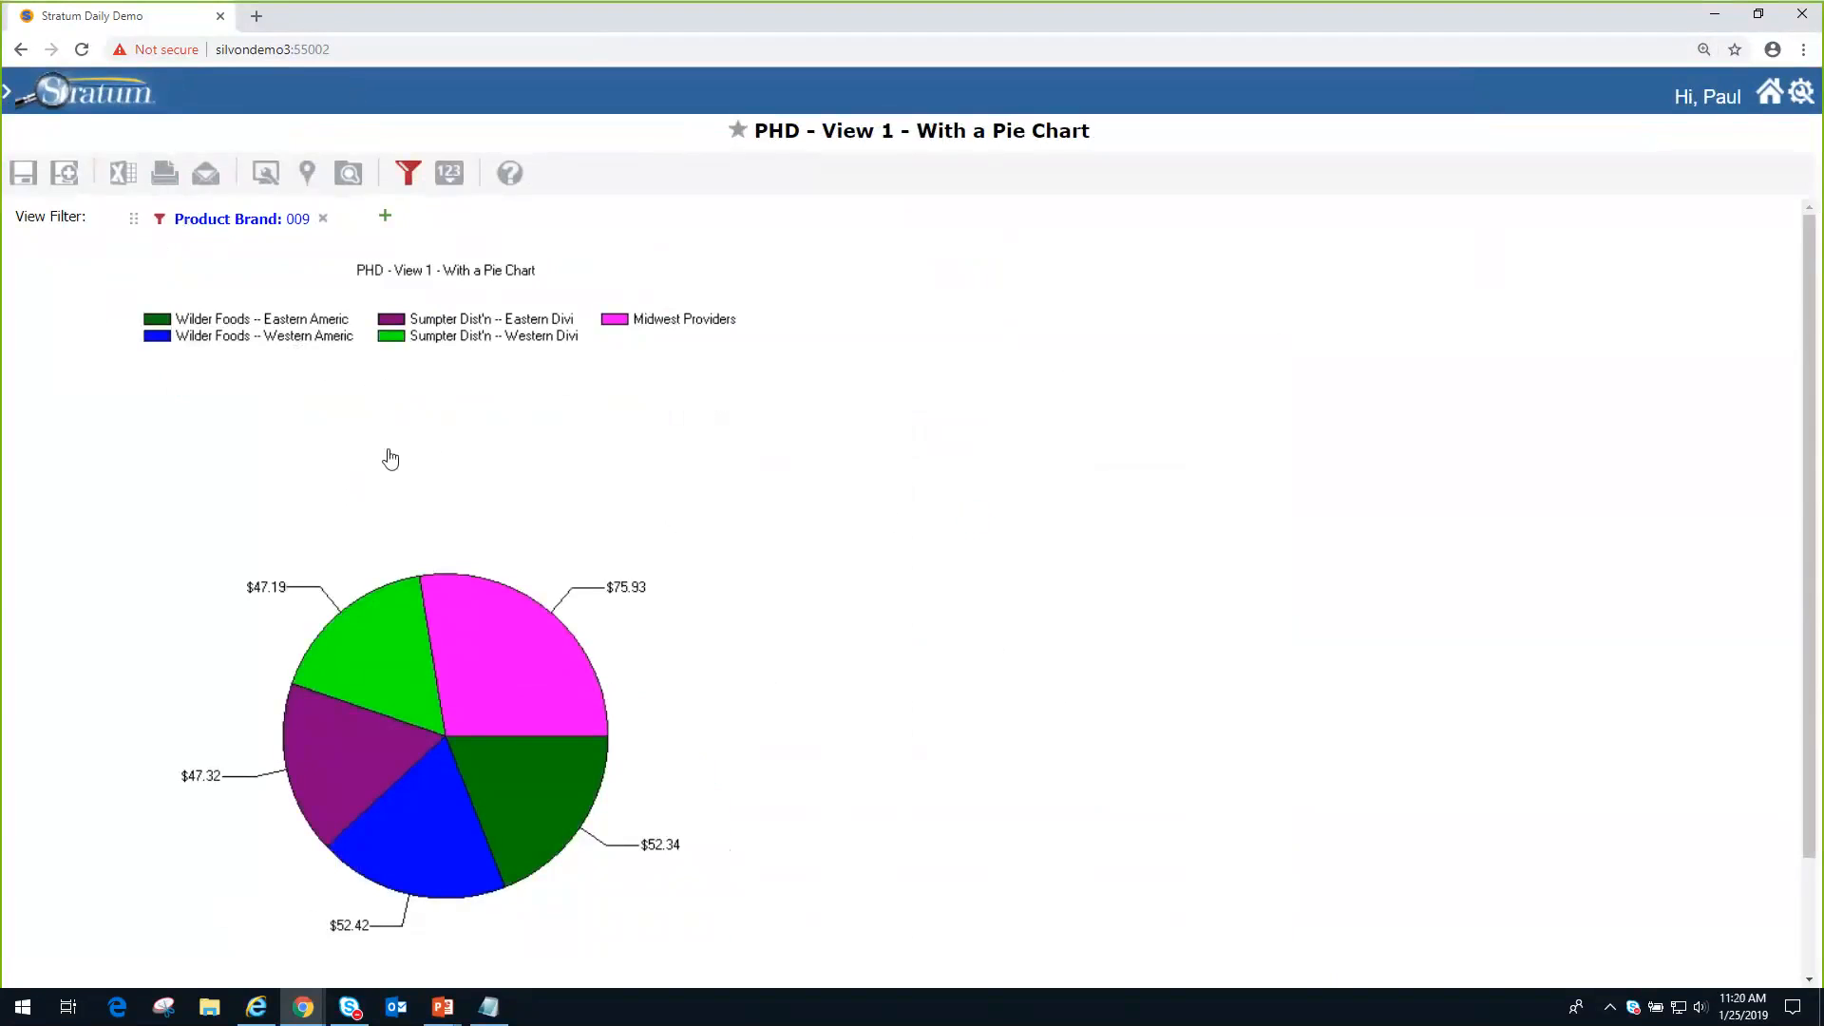
- Drill into Wilder Foods -- Eastern Americ in the pie chart, and return to the Customer SoldTo level through the navigation panel
left_click(292, 325)
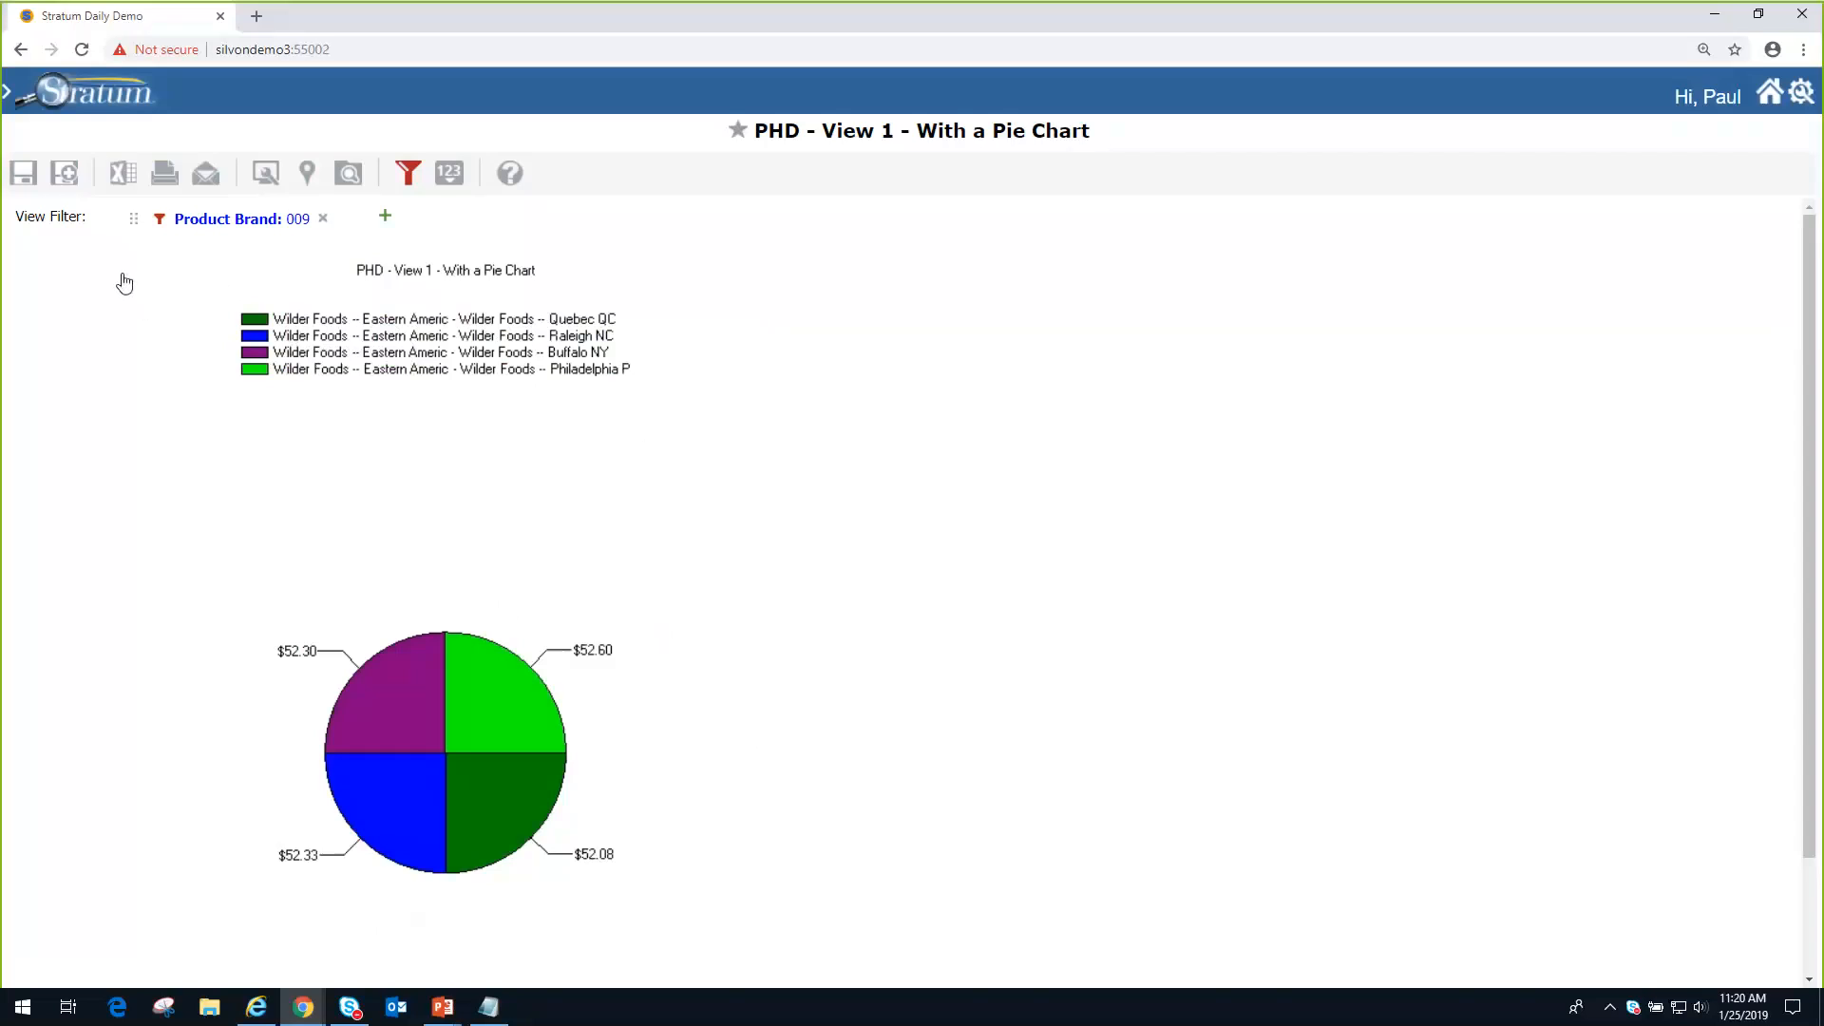
left_click(306, 176)
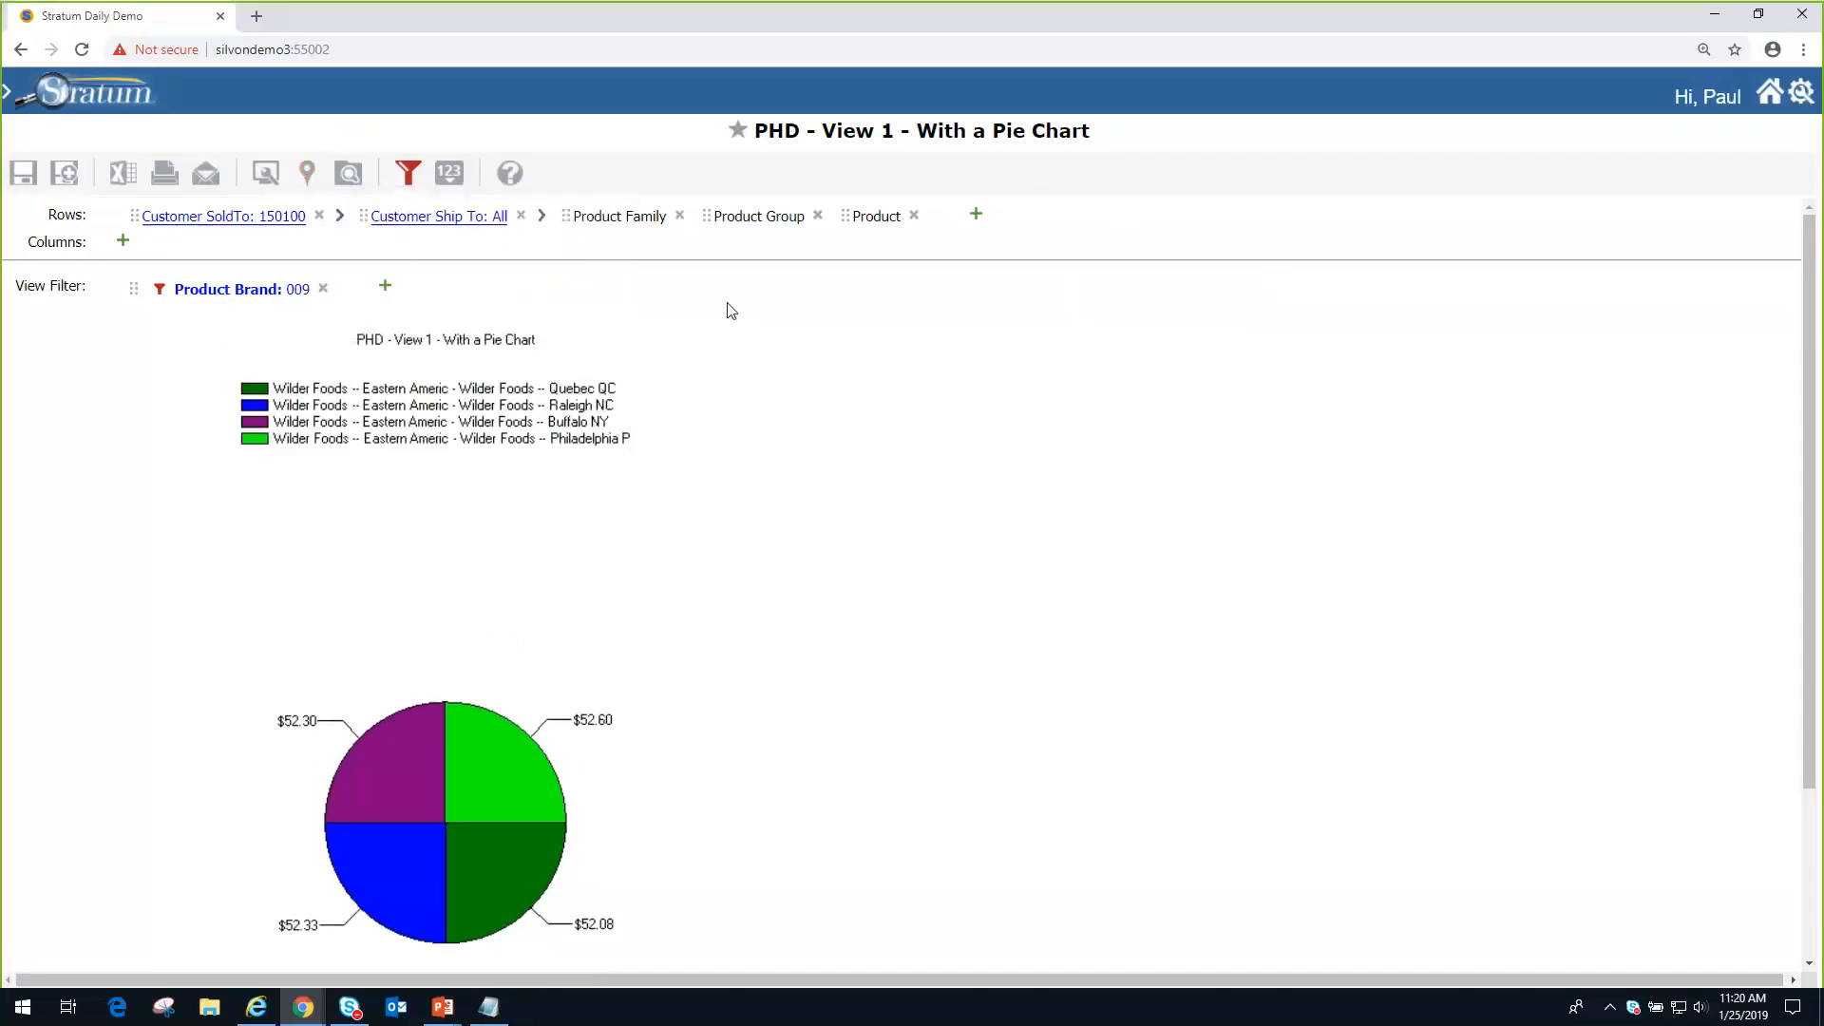
left_click(194, 222)
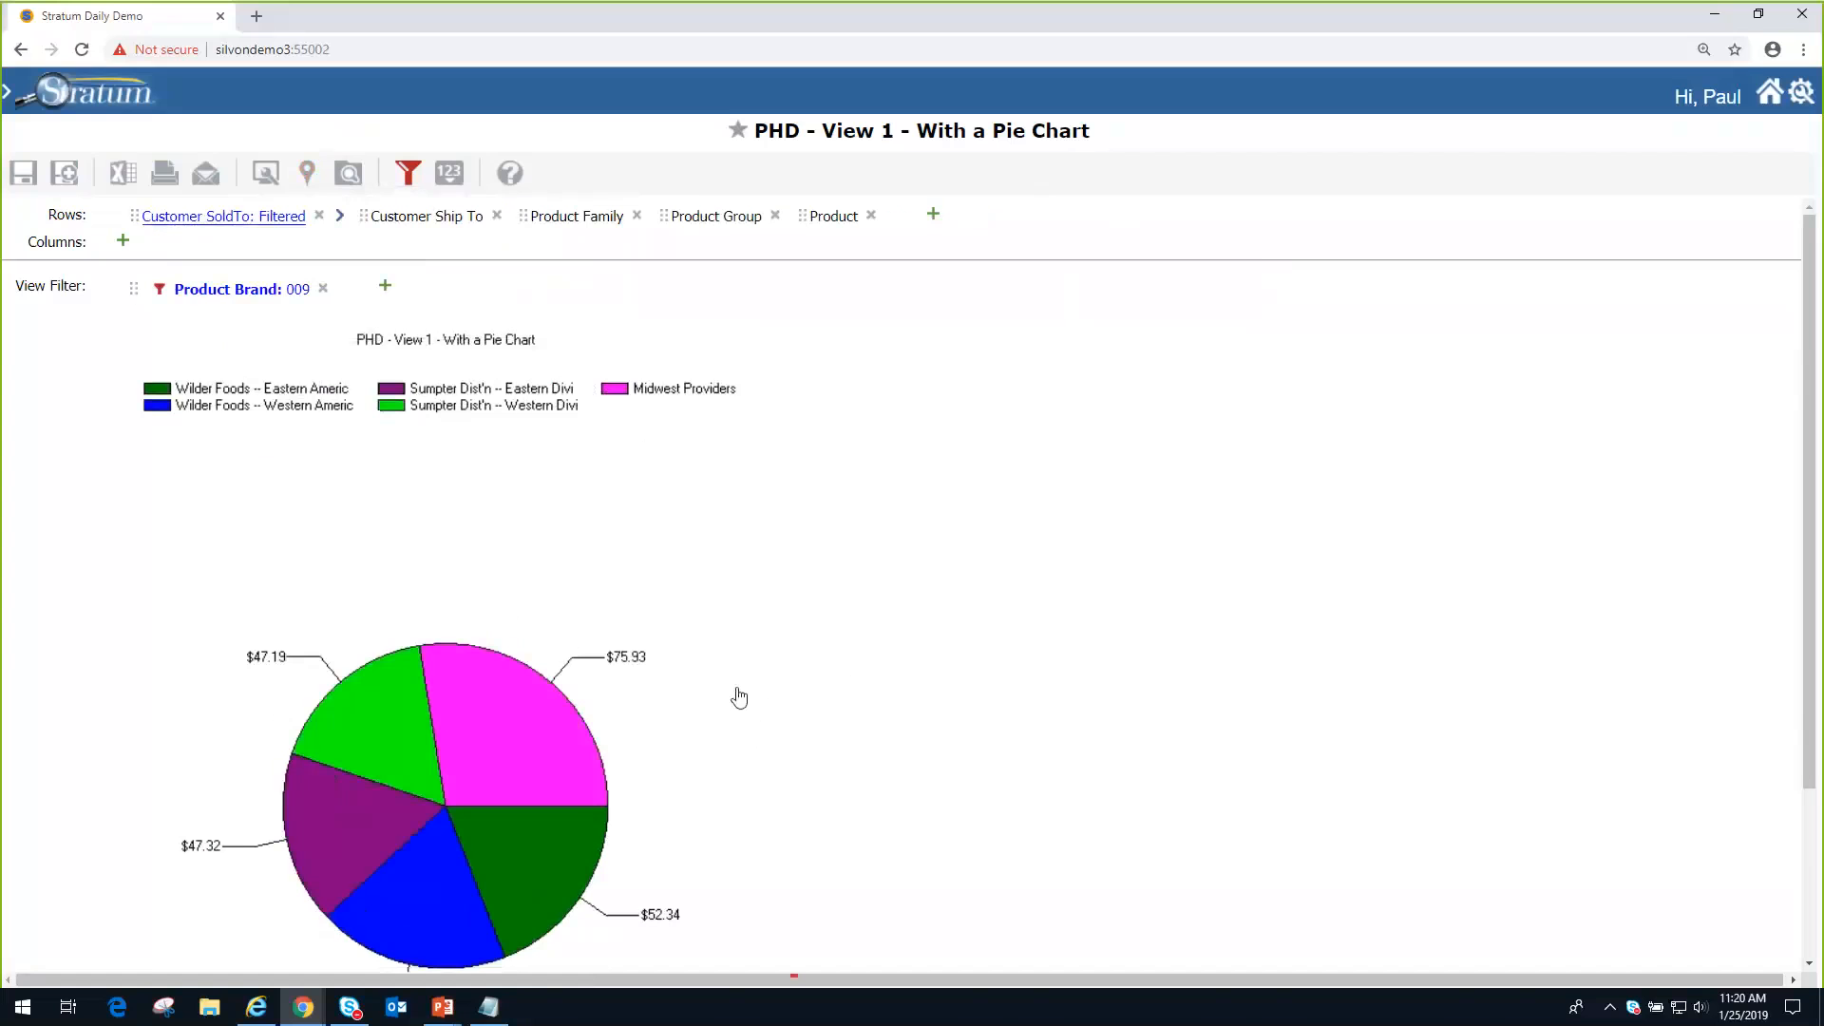
- Drill into Midwest Providers and its Morton Gr ship-to in the pie chart, and go back up to the Customer SoldTo level
left_click(667, 394)
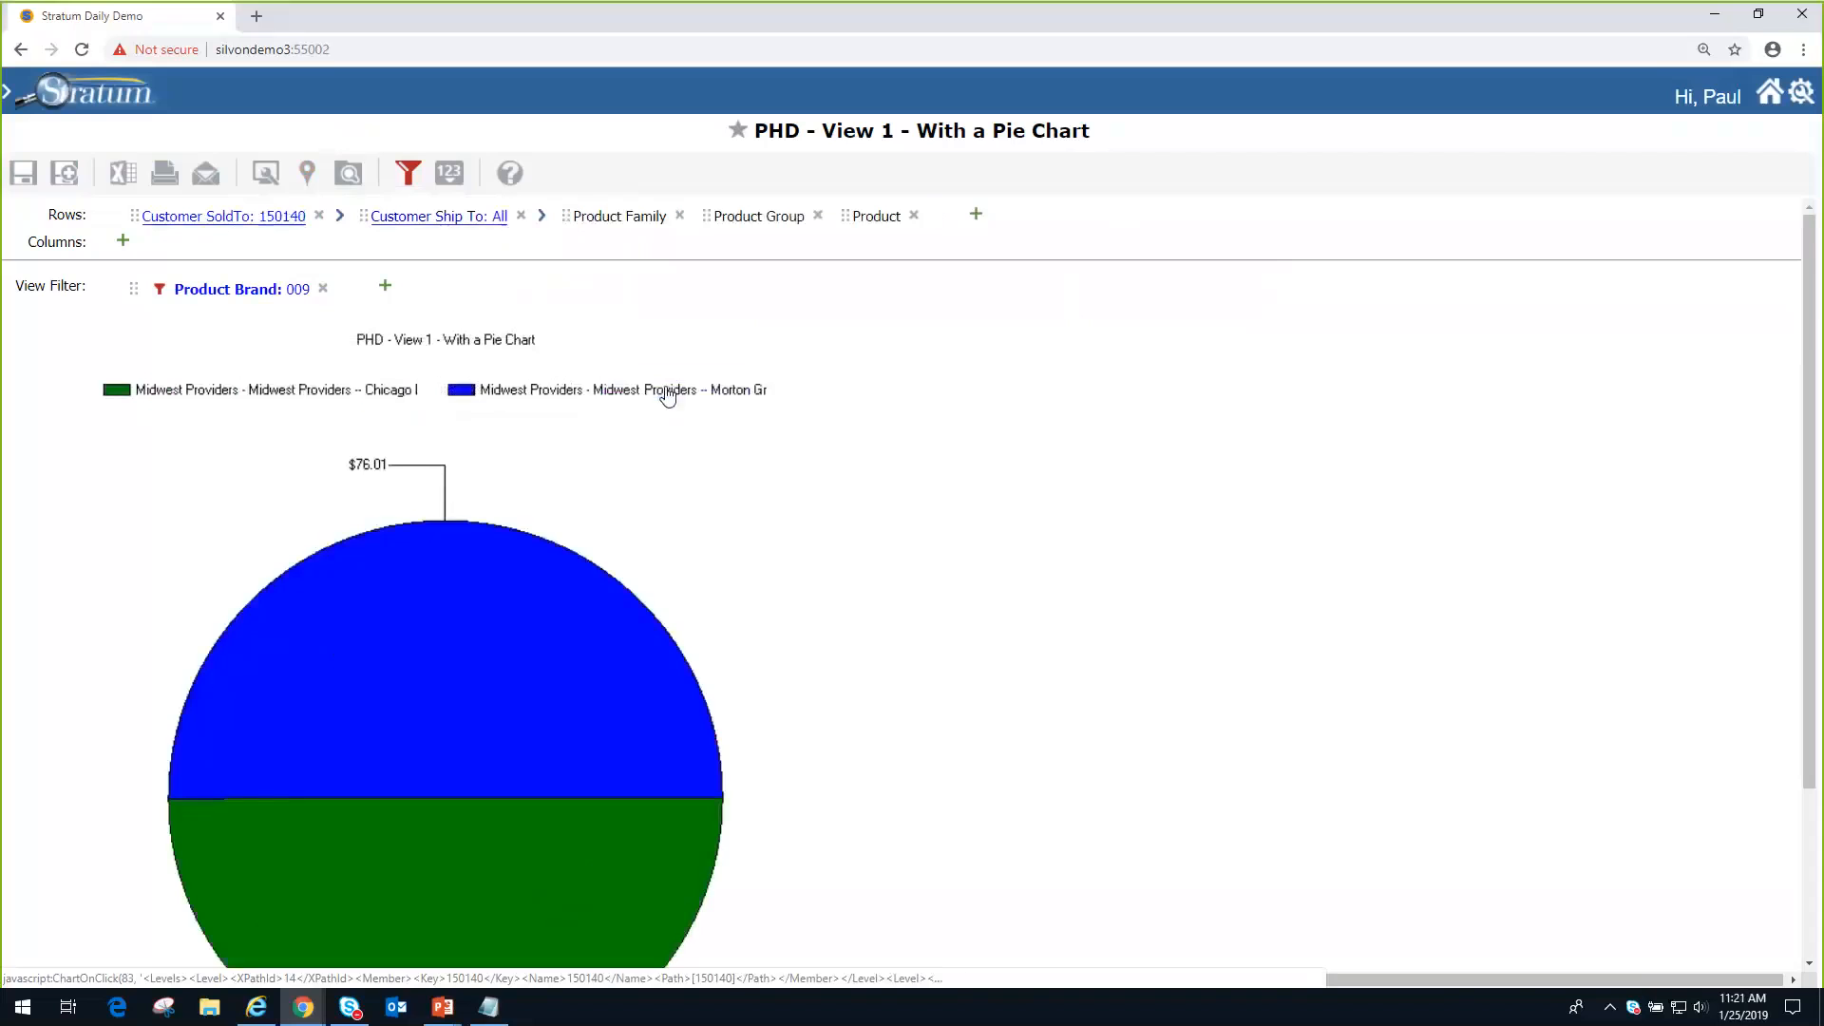
scroll(827, 570, "down", 1)
scroll(832, 579, "up", 1)
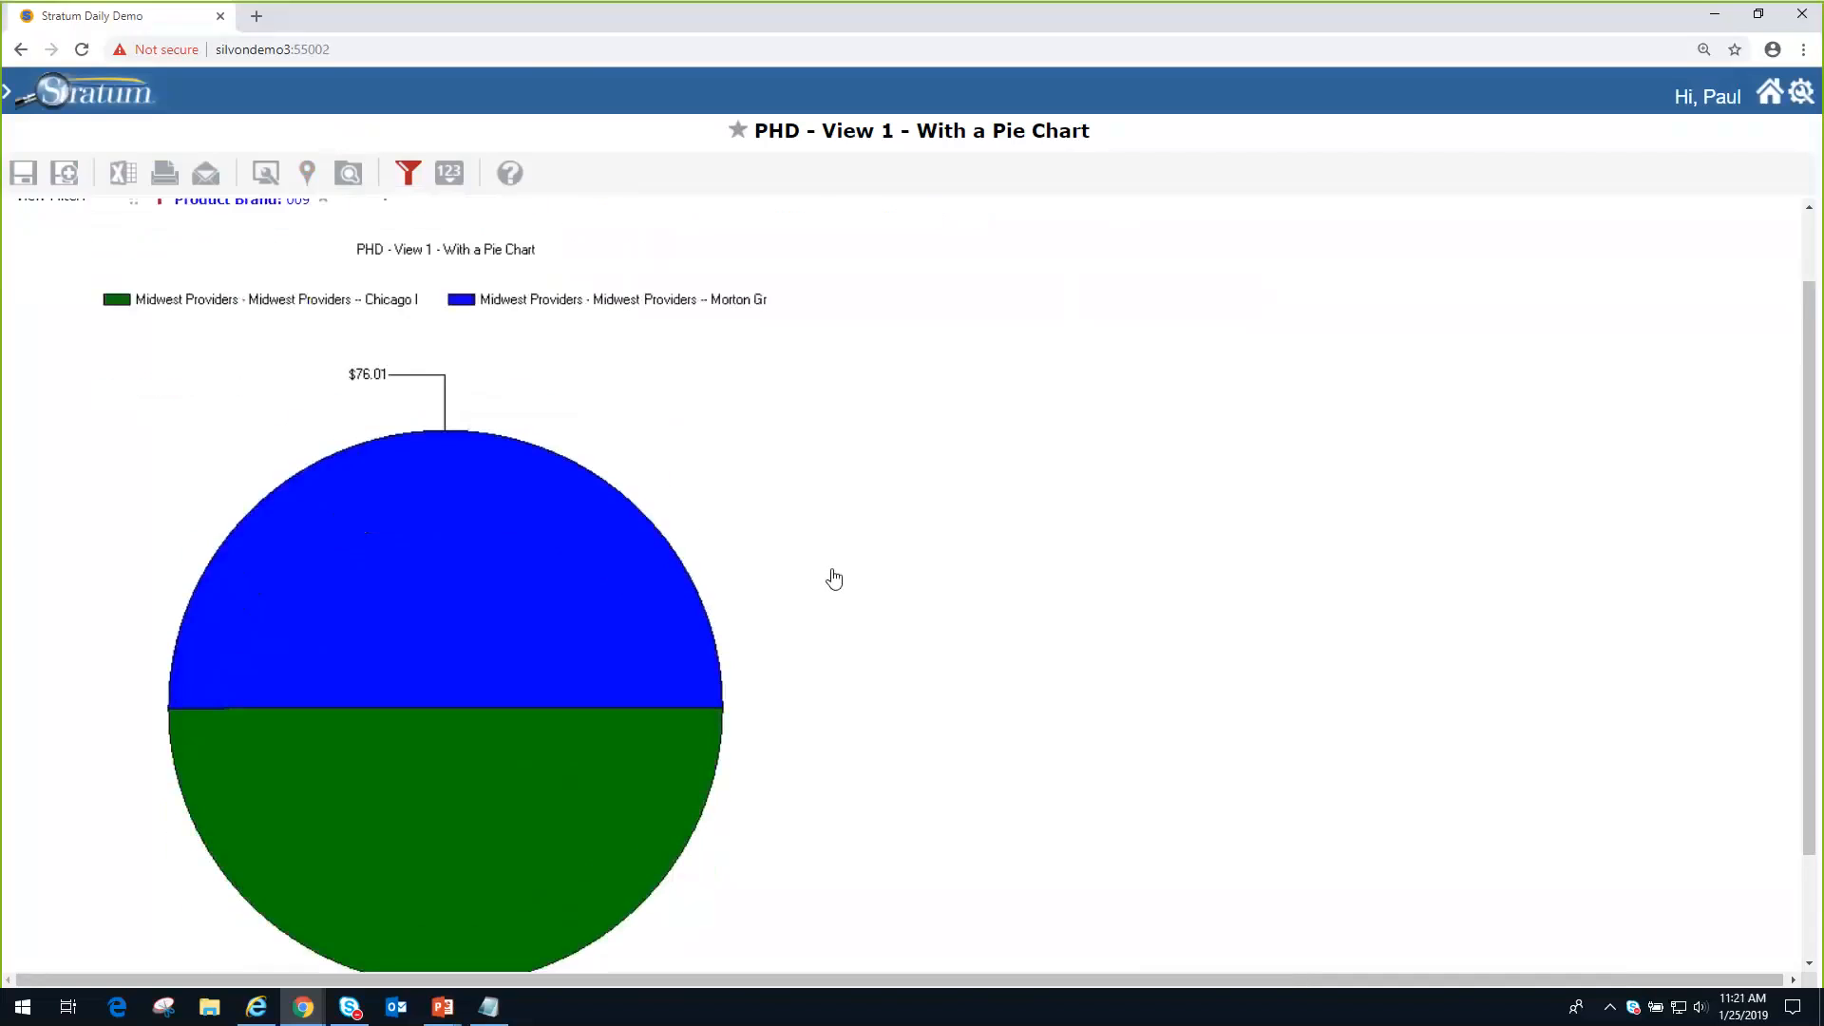
left_click(634, 397)
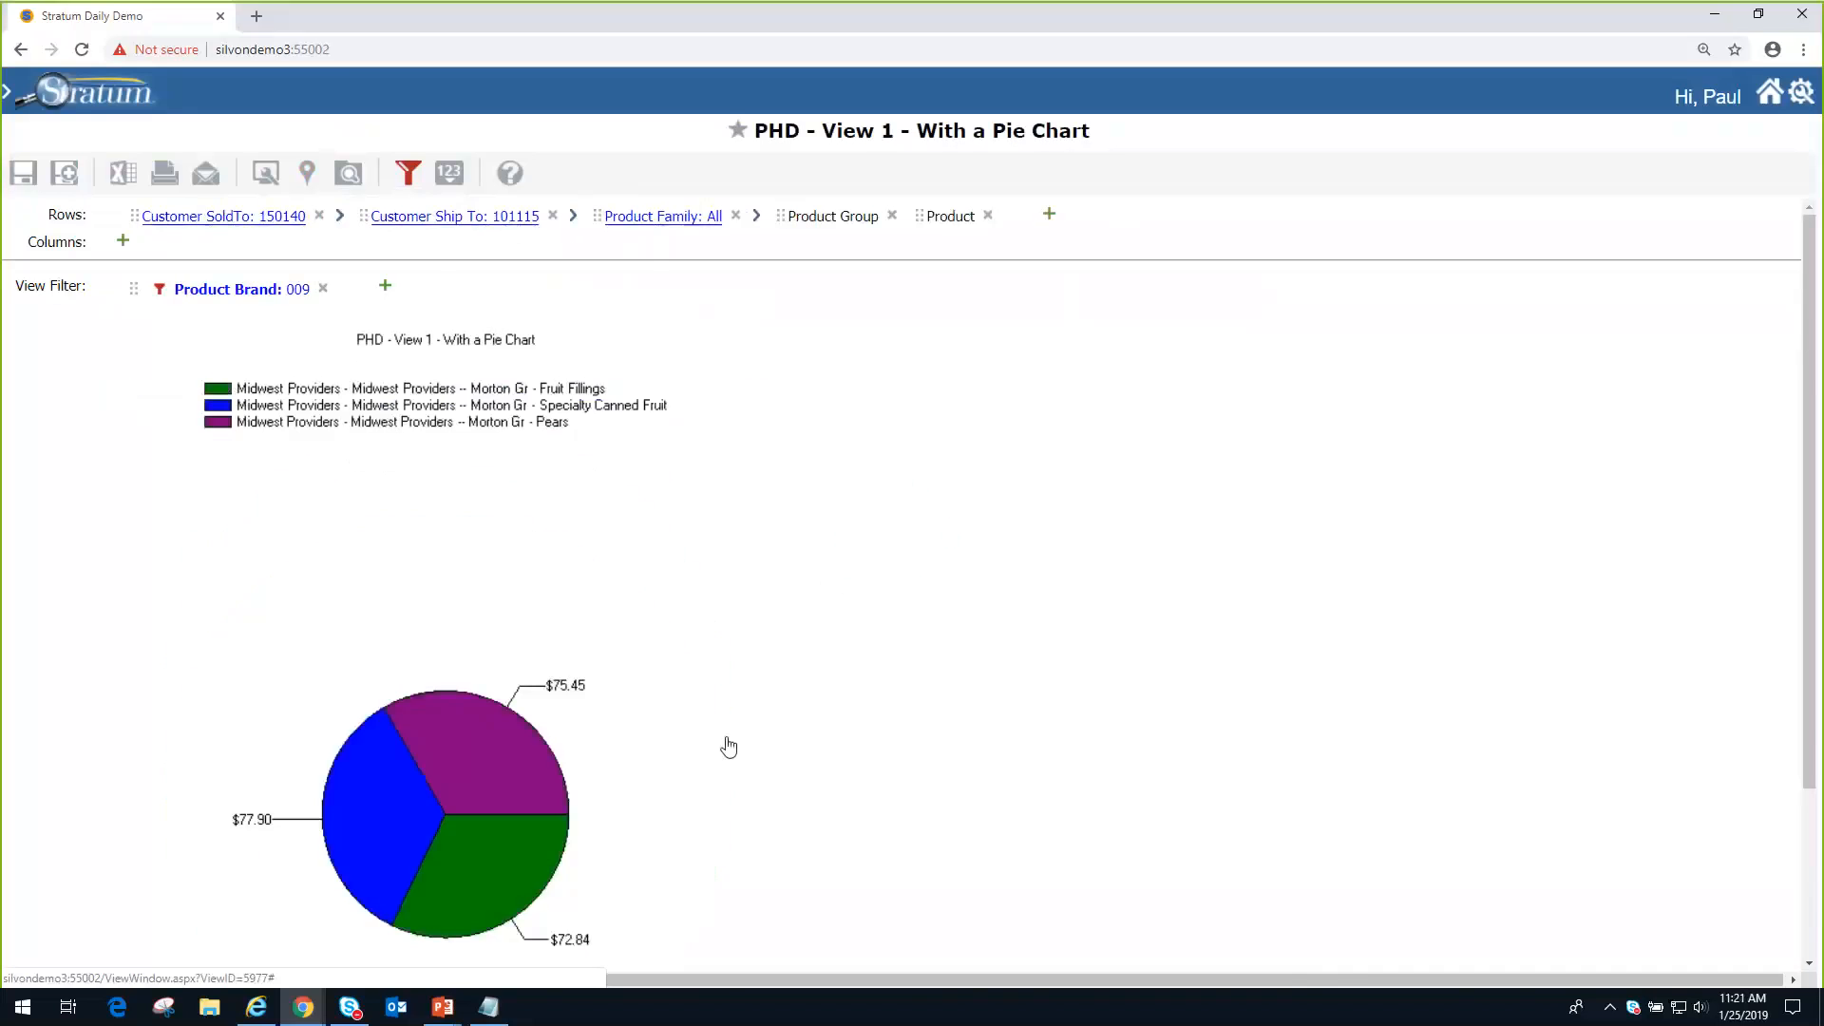
left_click(418, 224)
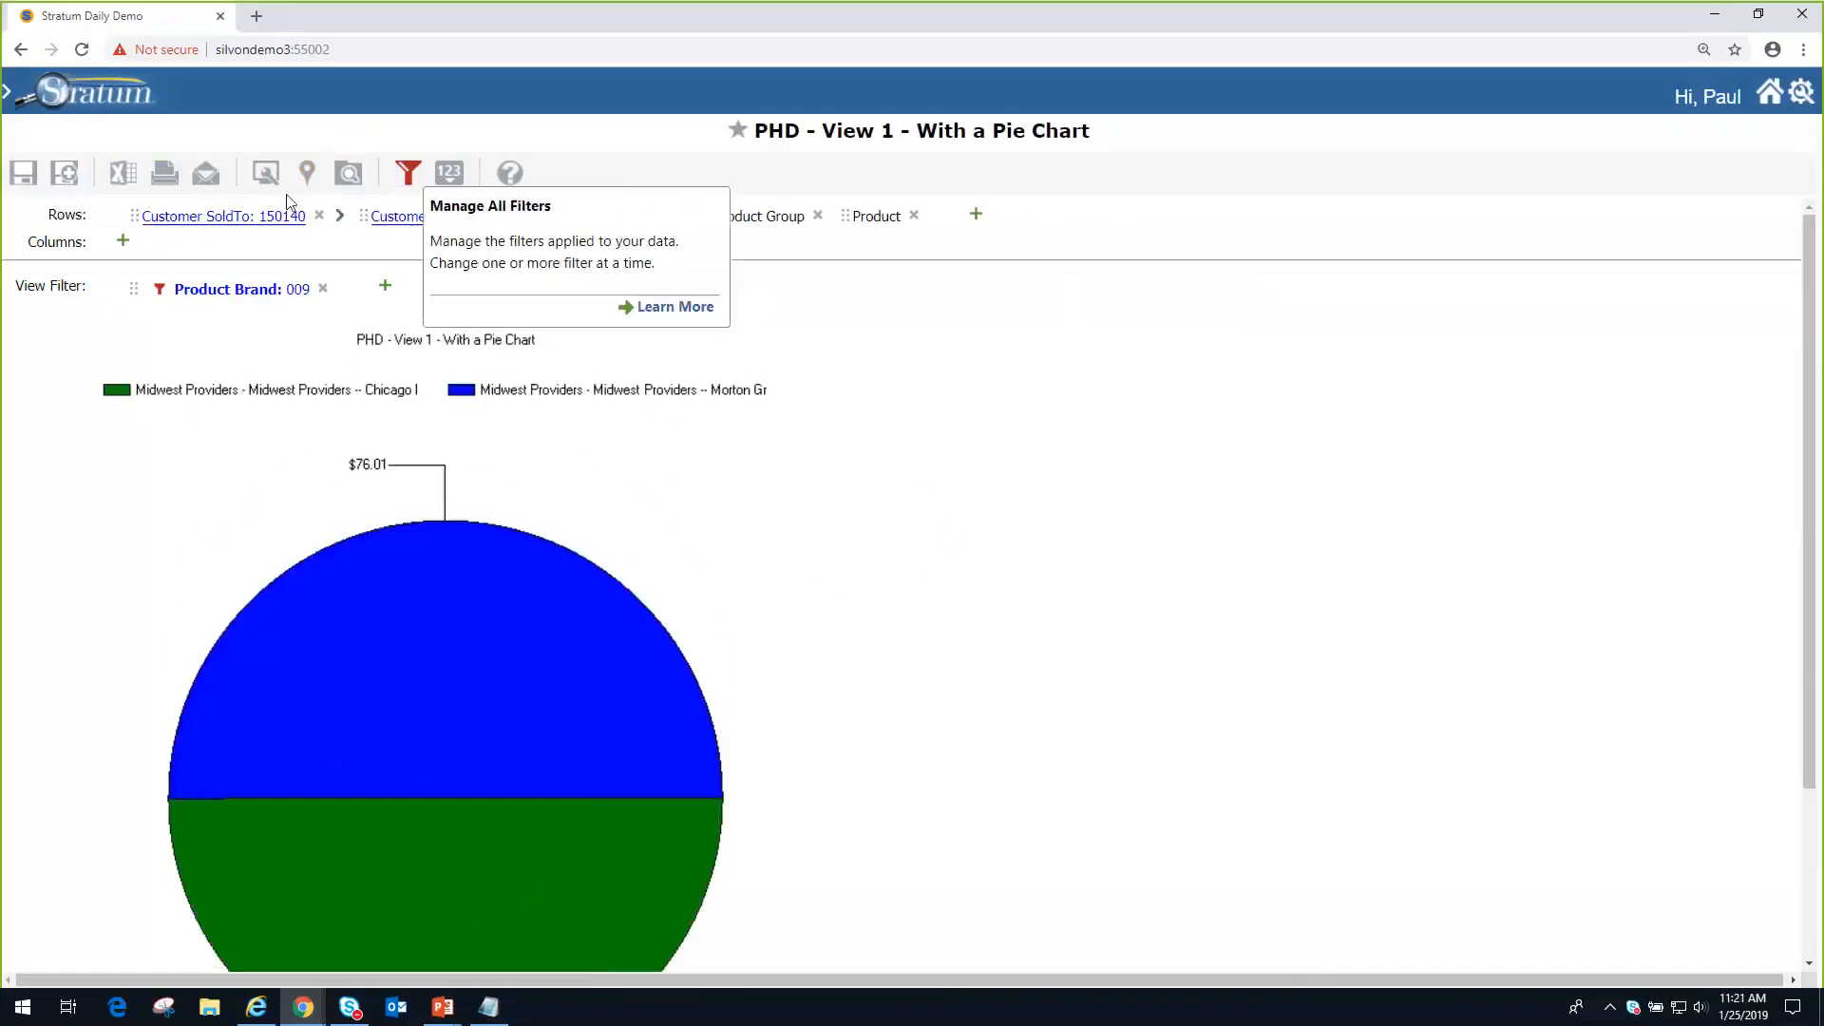
left_click(235, 224)
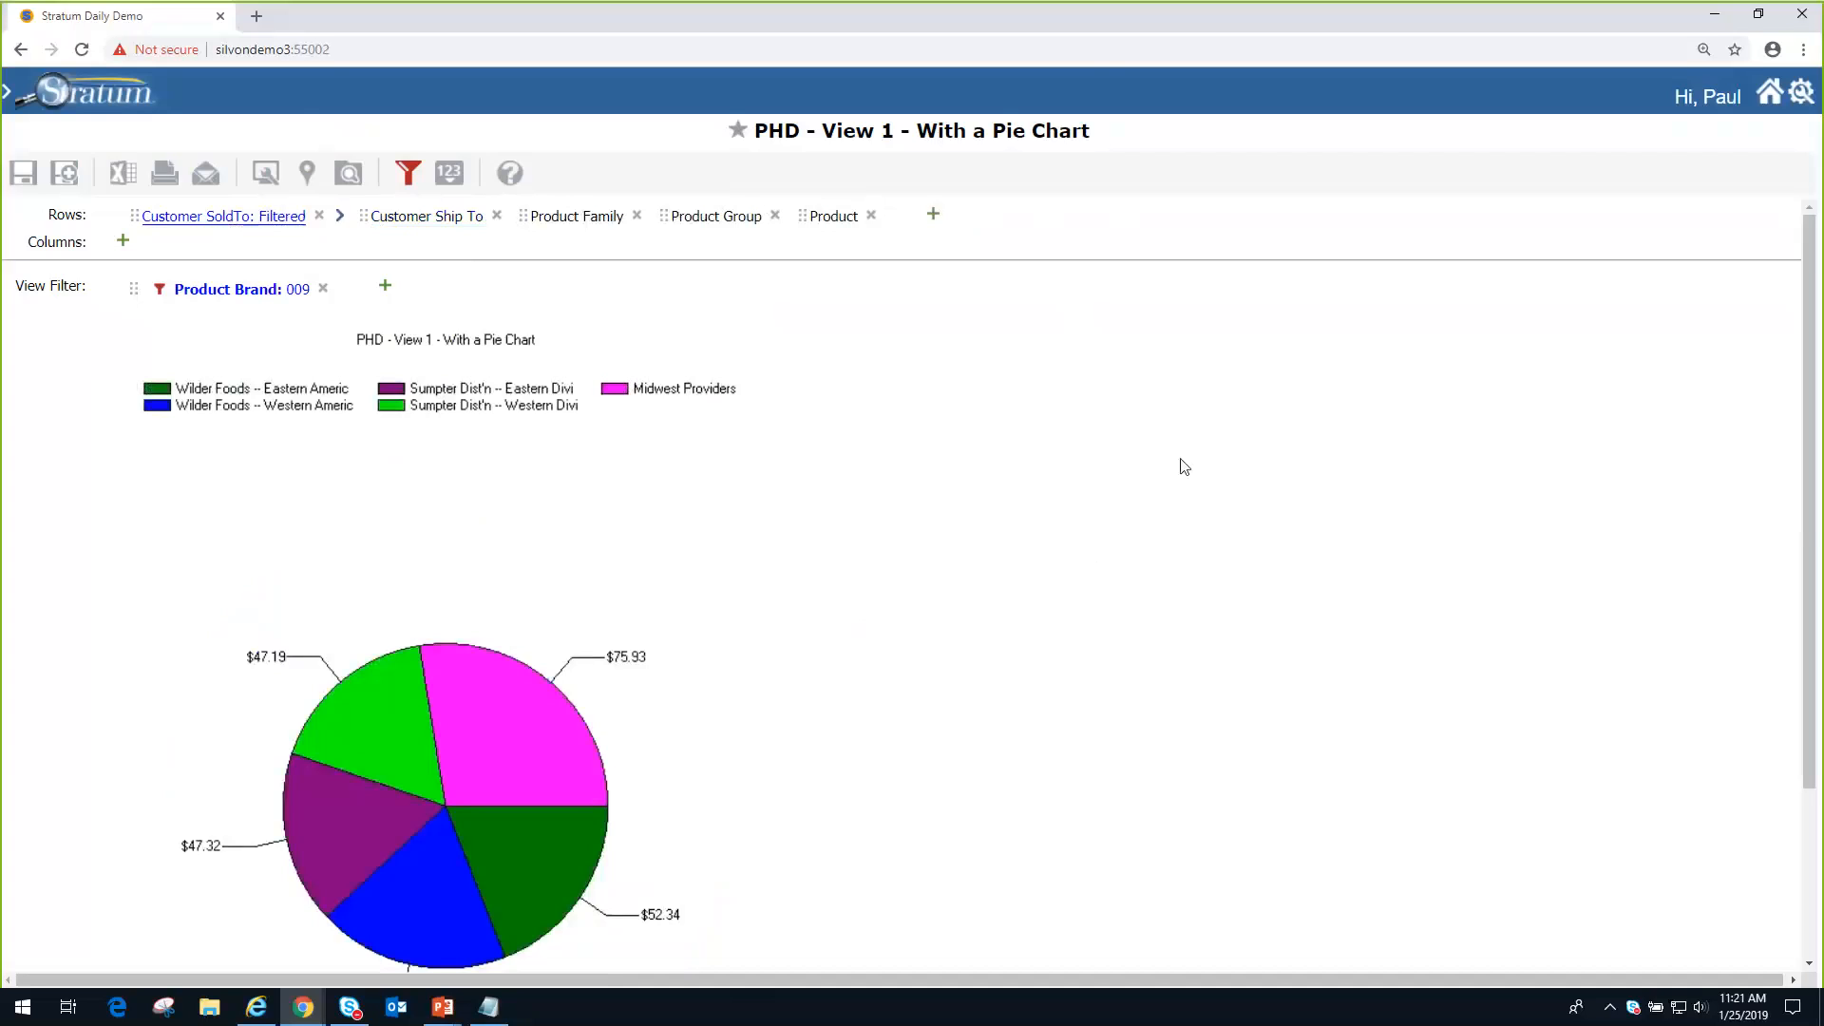
- Open PHD - View 1, show its View Explorer and expand the Customer SoldTo hierarchy under Rows
left_click(93, 105)
left_click(94, 214)
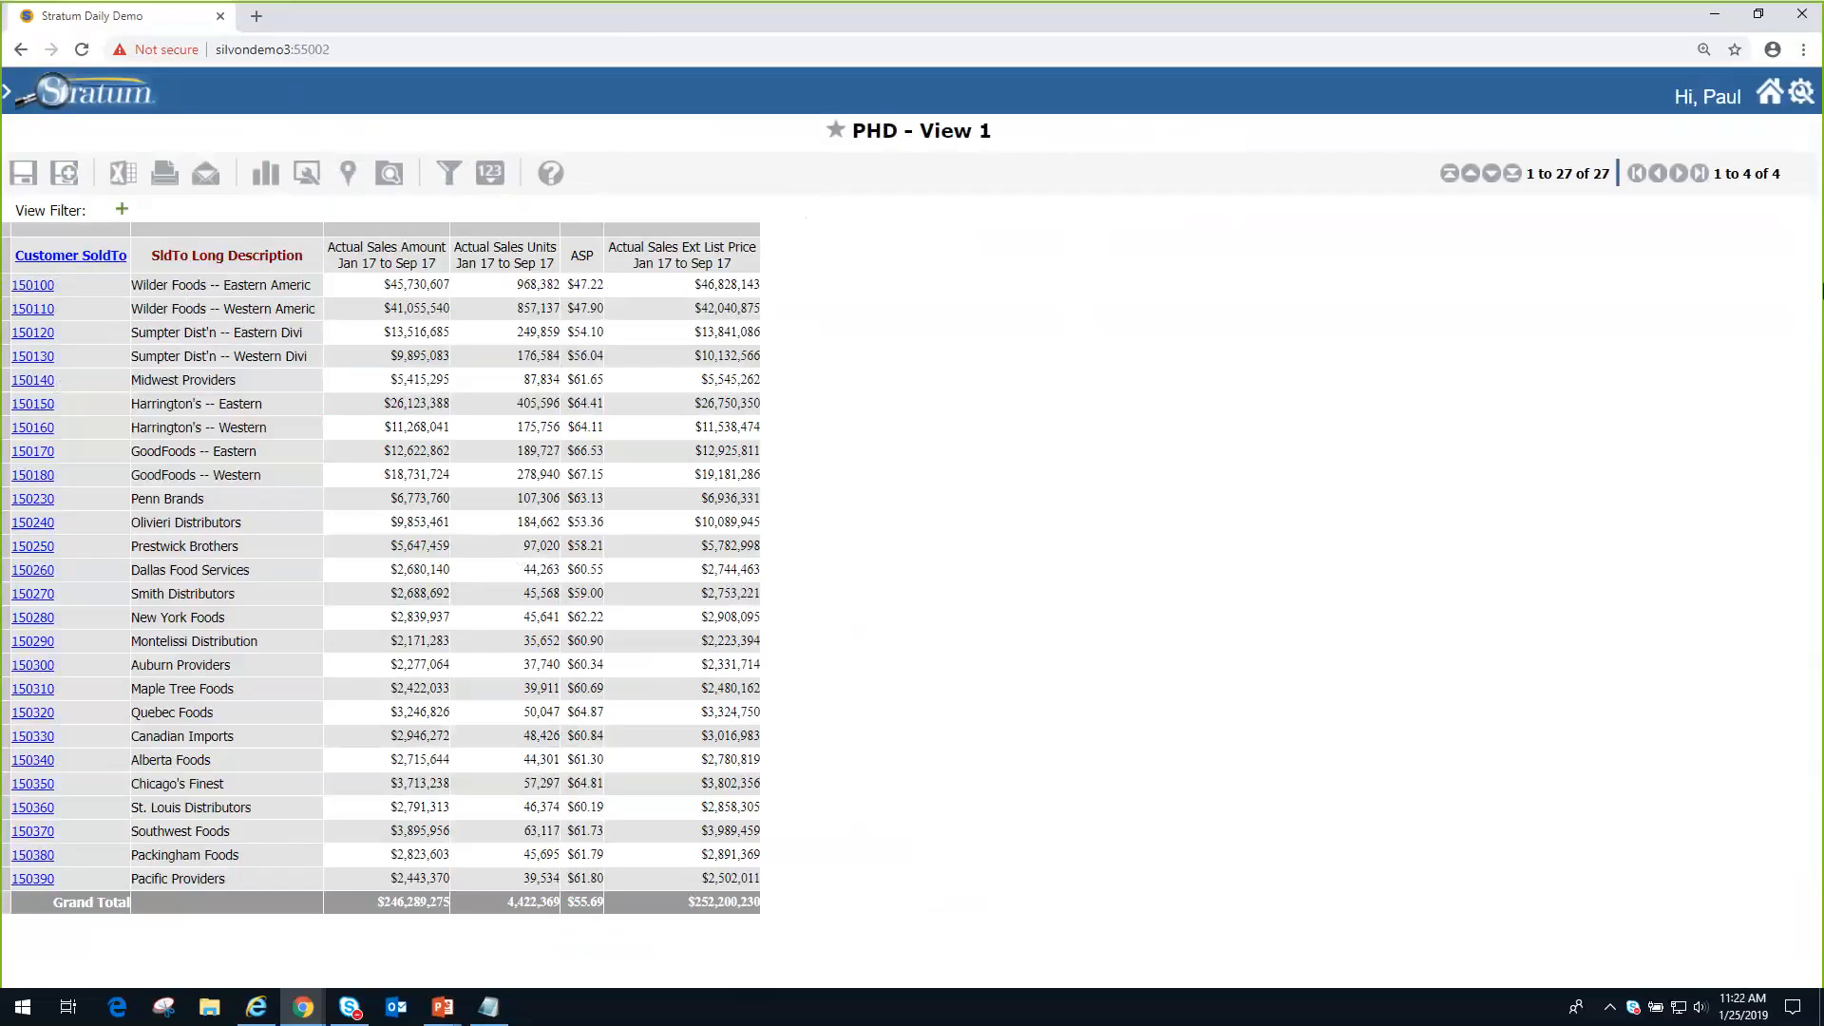
left_click(389, 172)
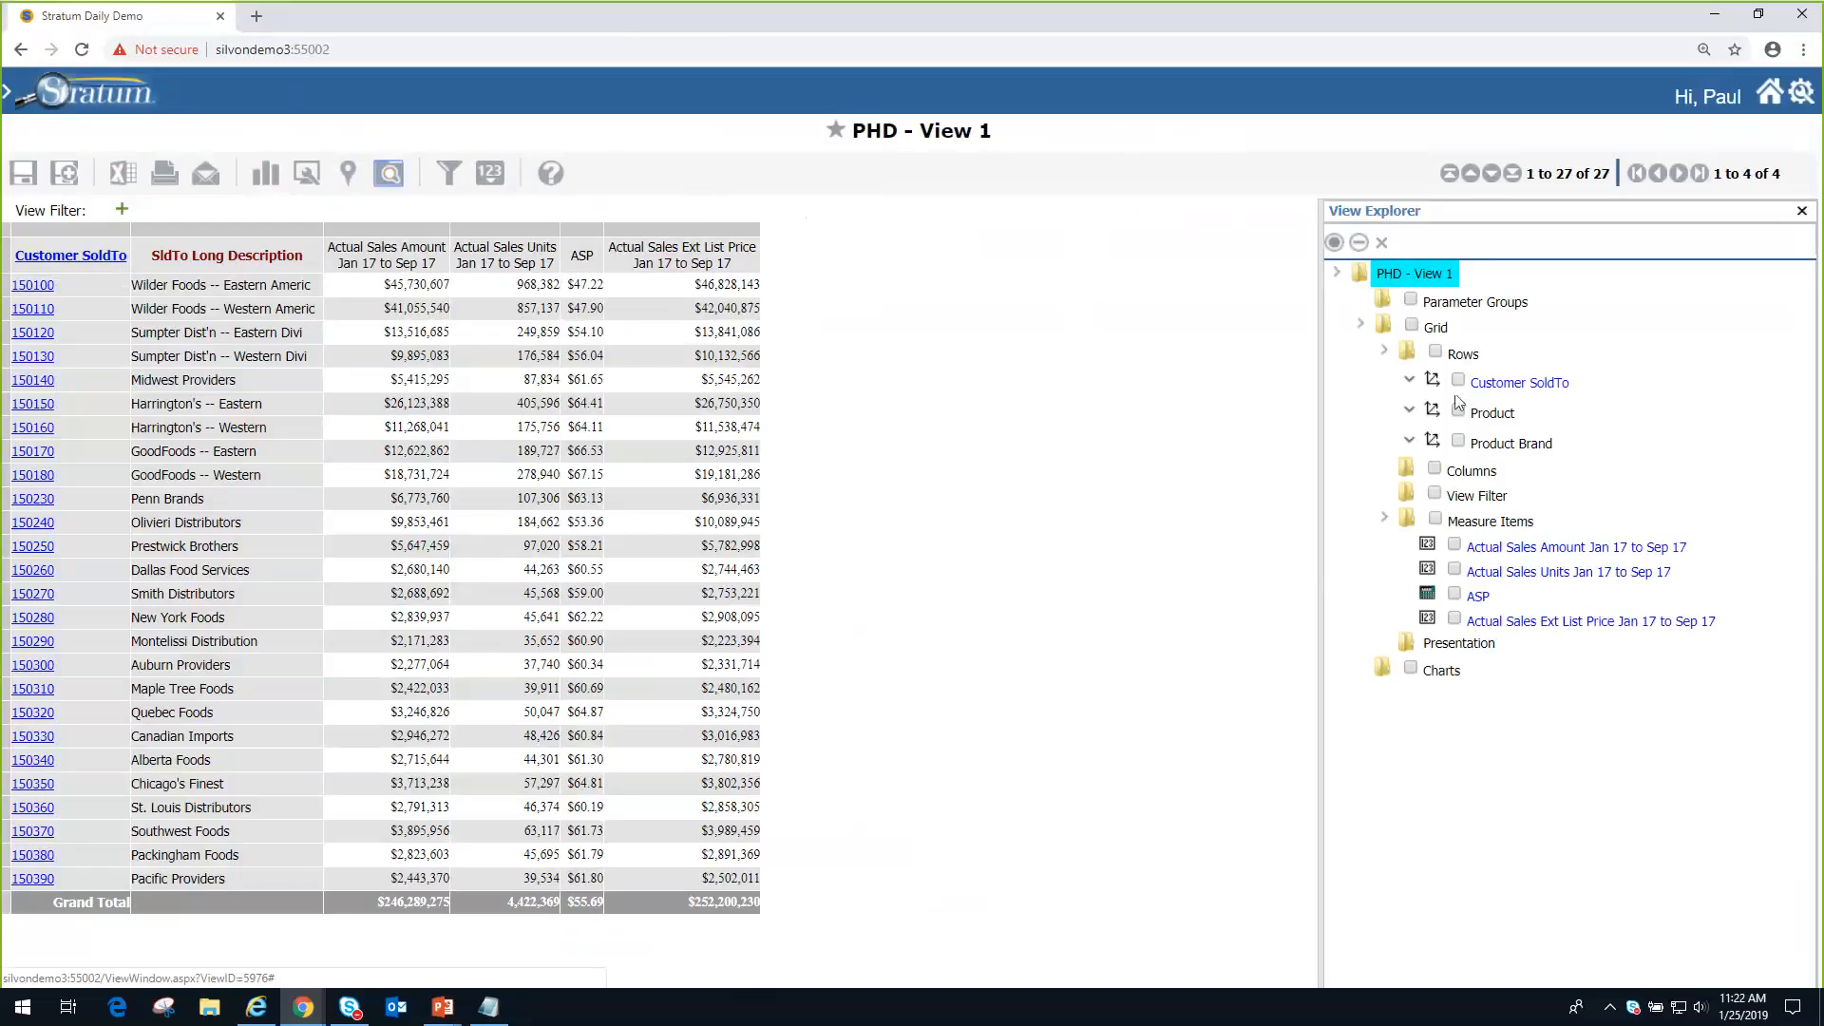
left_click(1410, 379)
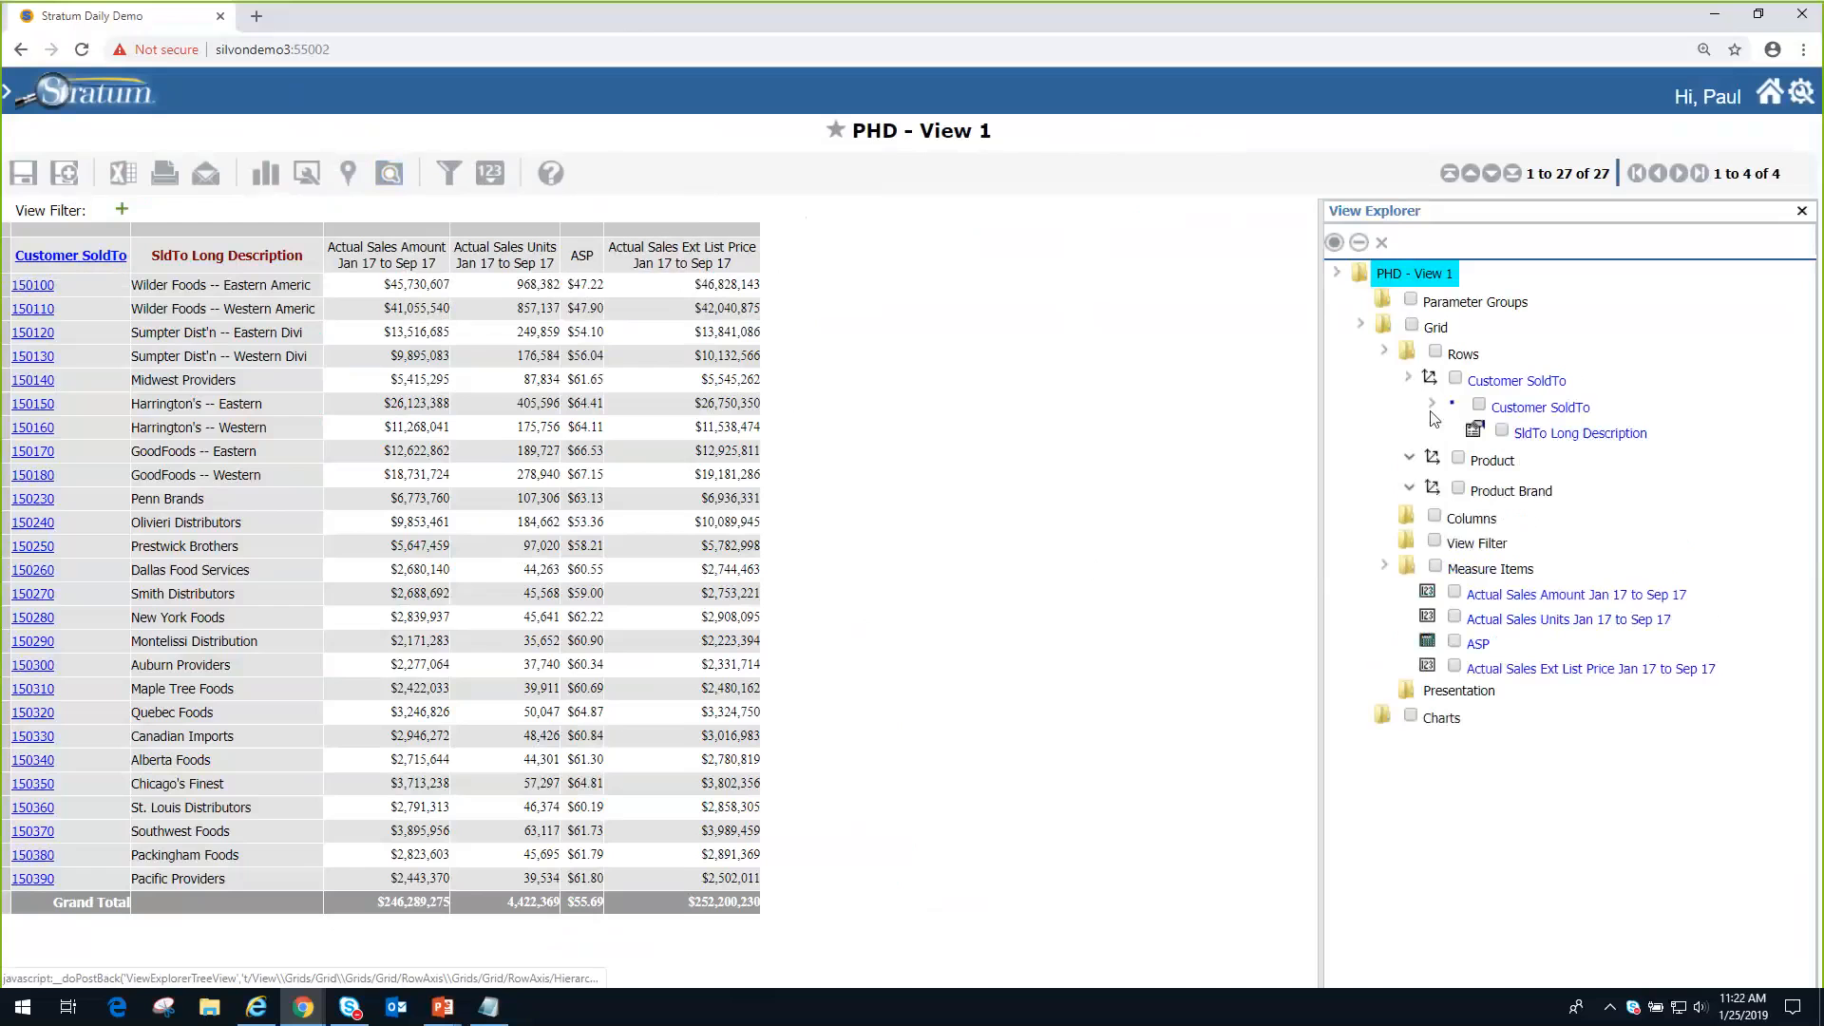
right_click(1525, 410)
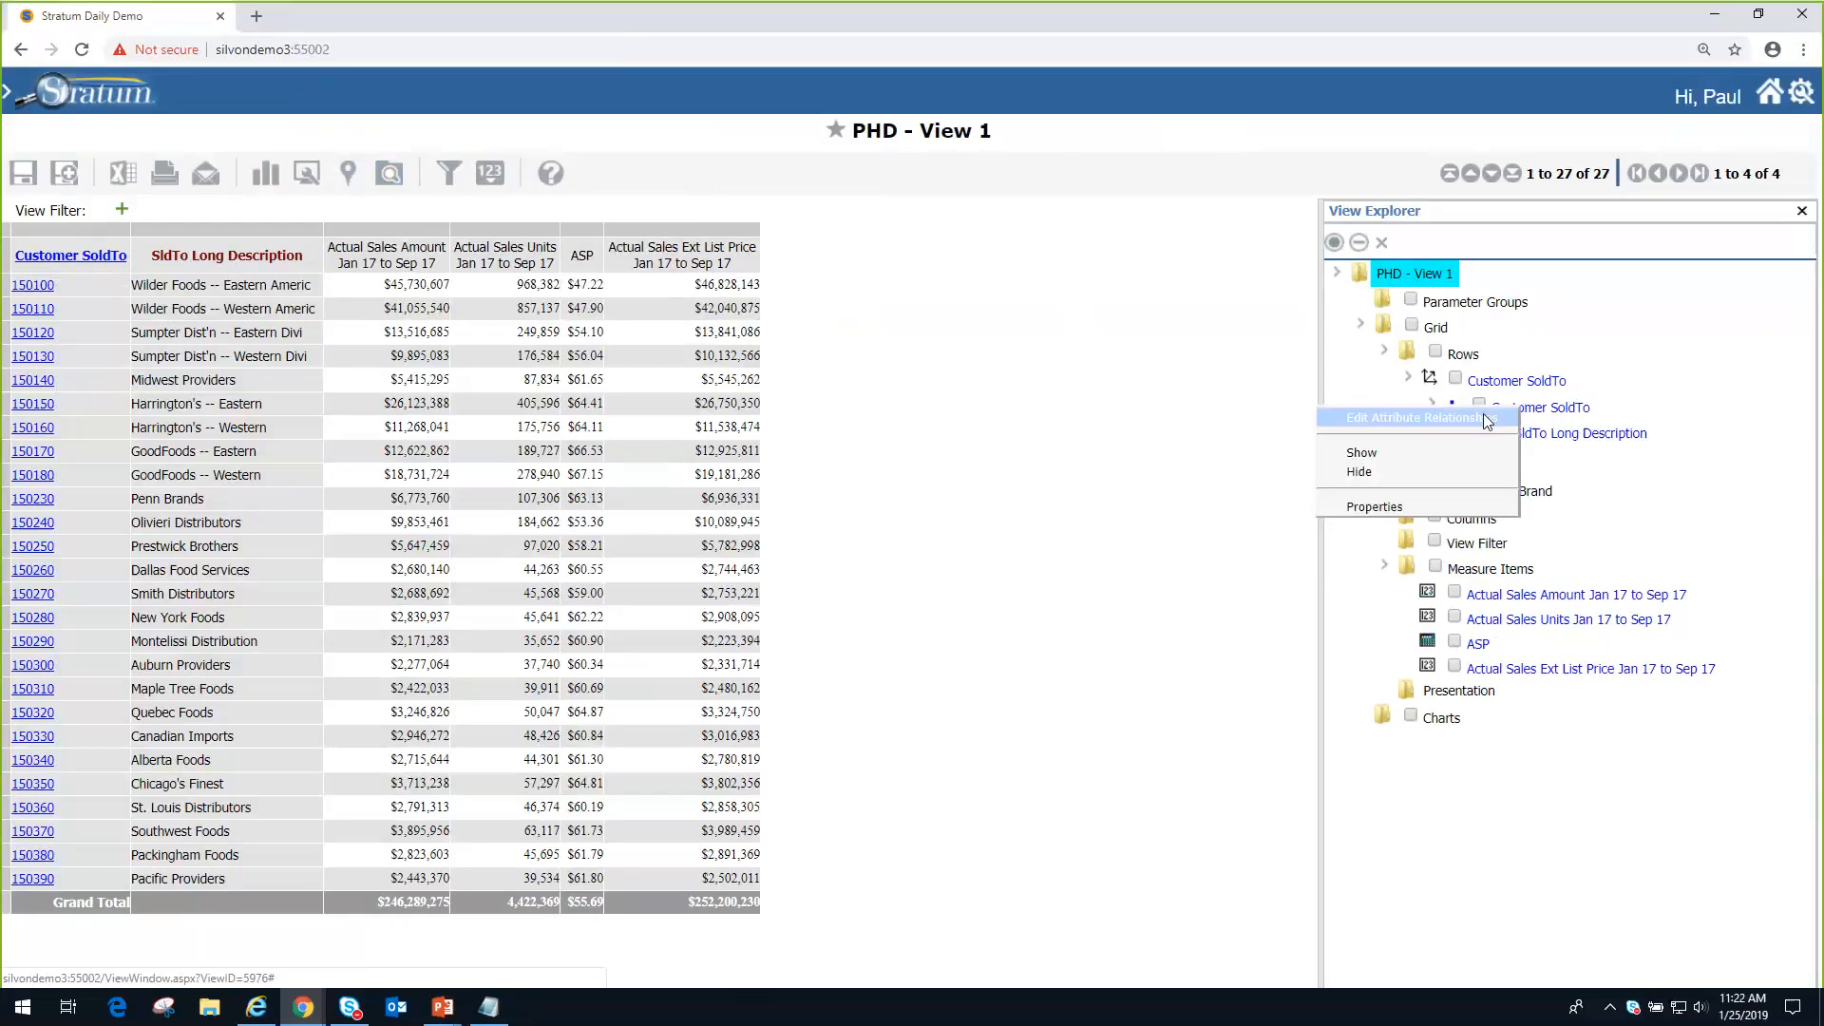
left_click(986, 347)
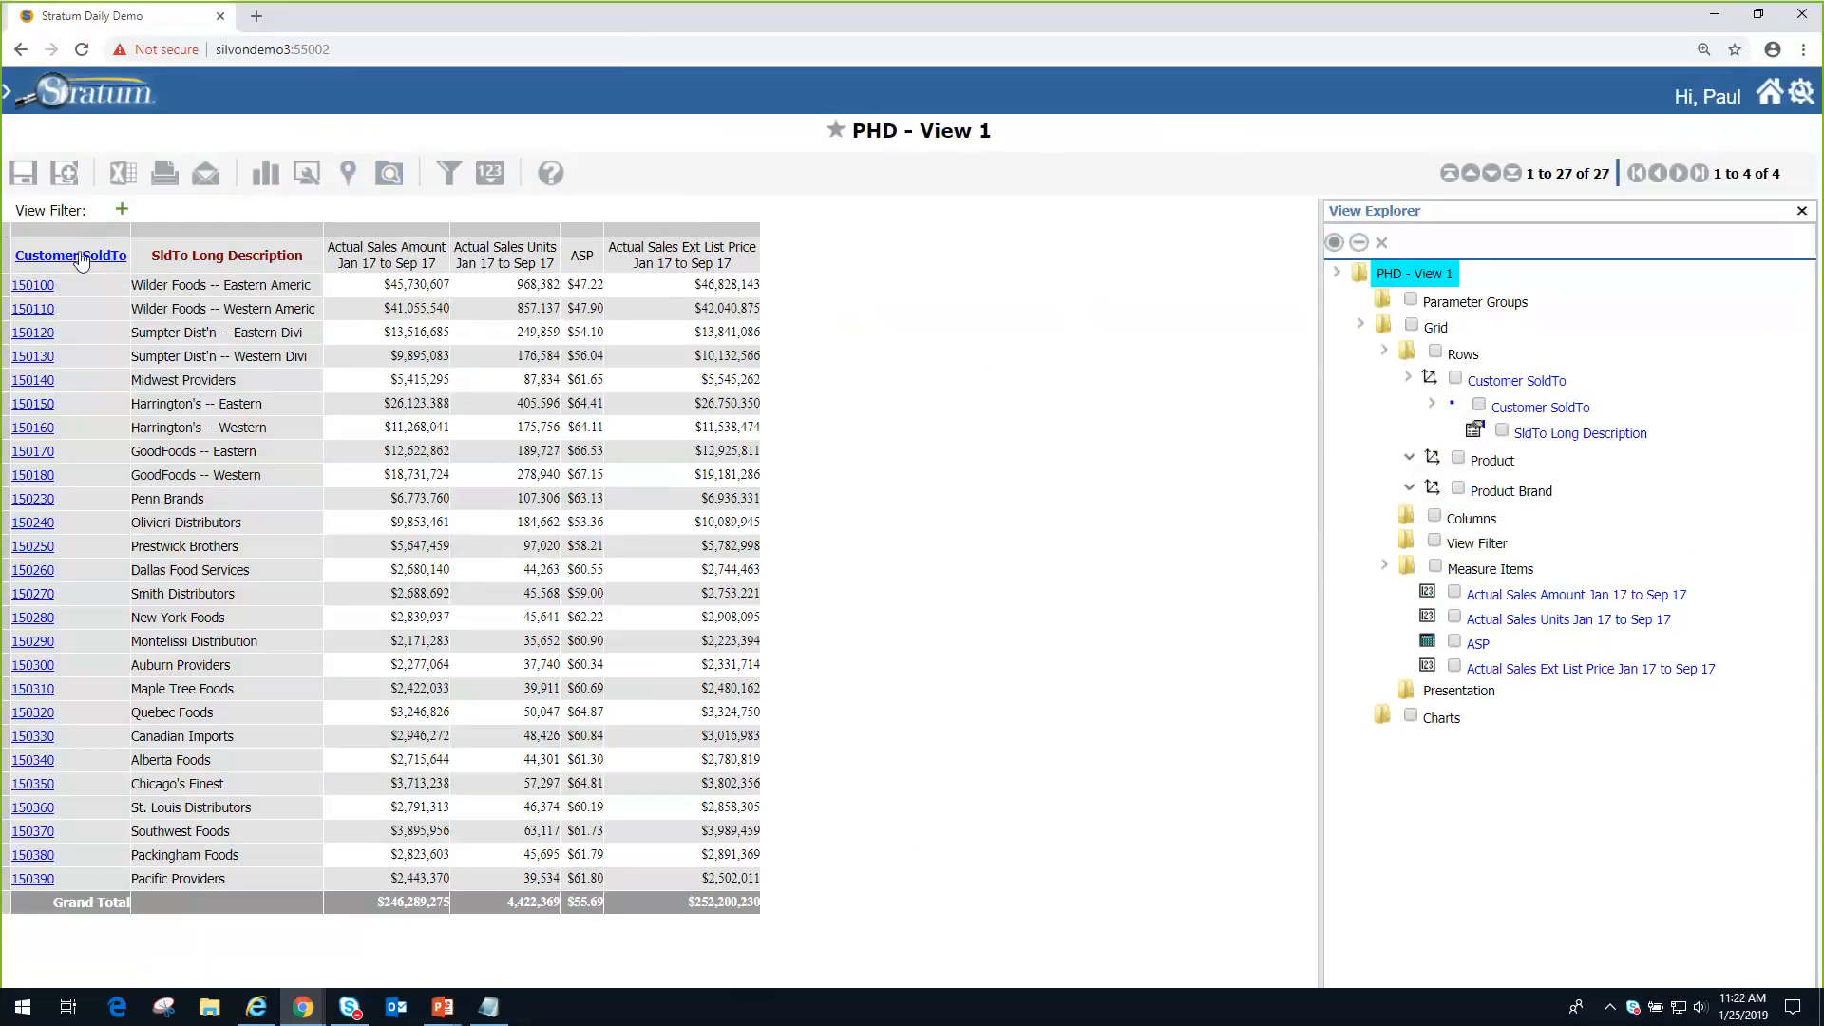
- Add the SldTo City attribute relationship to the Customer SoldTo level
right_click(71, 262)
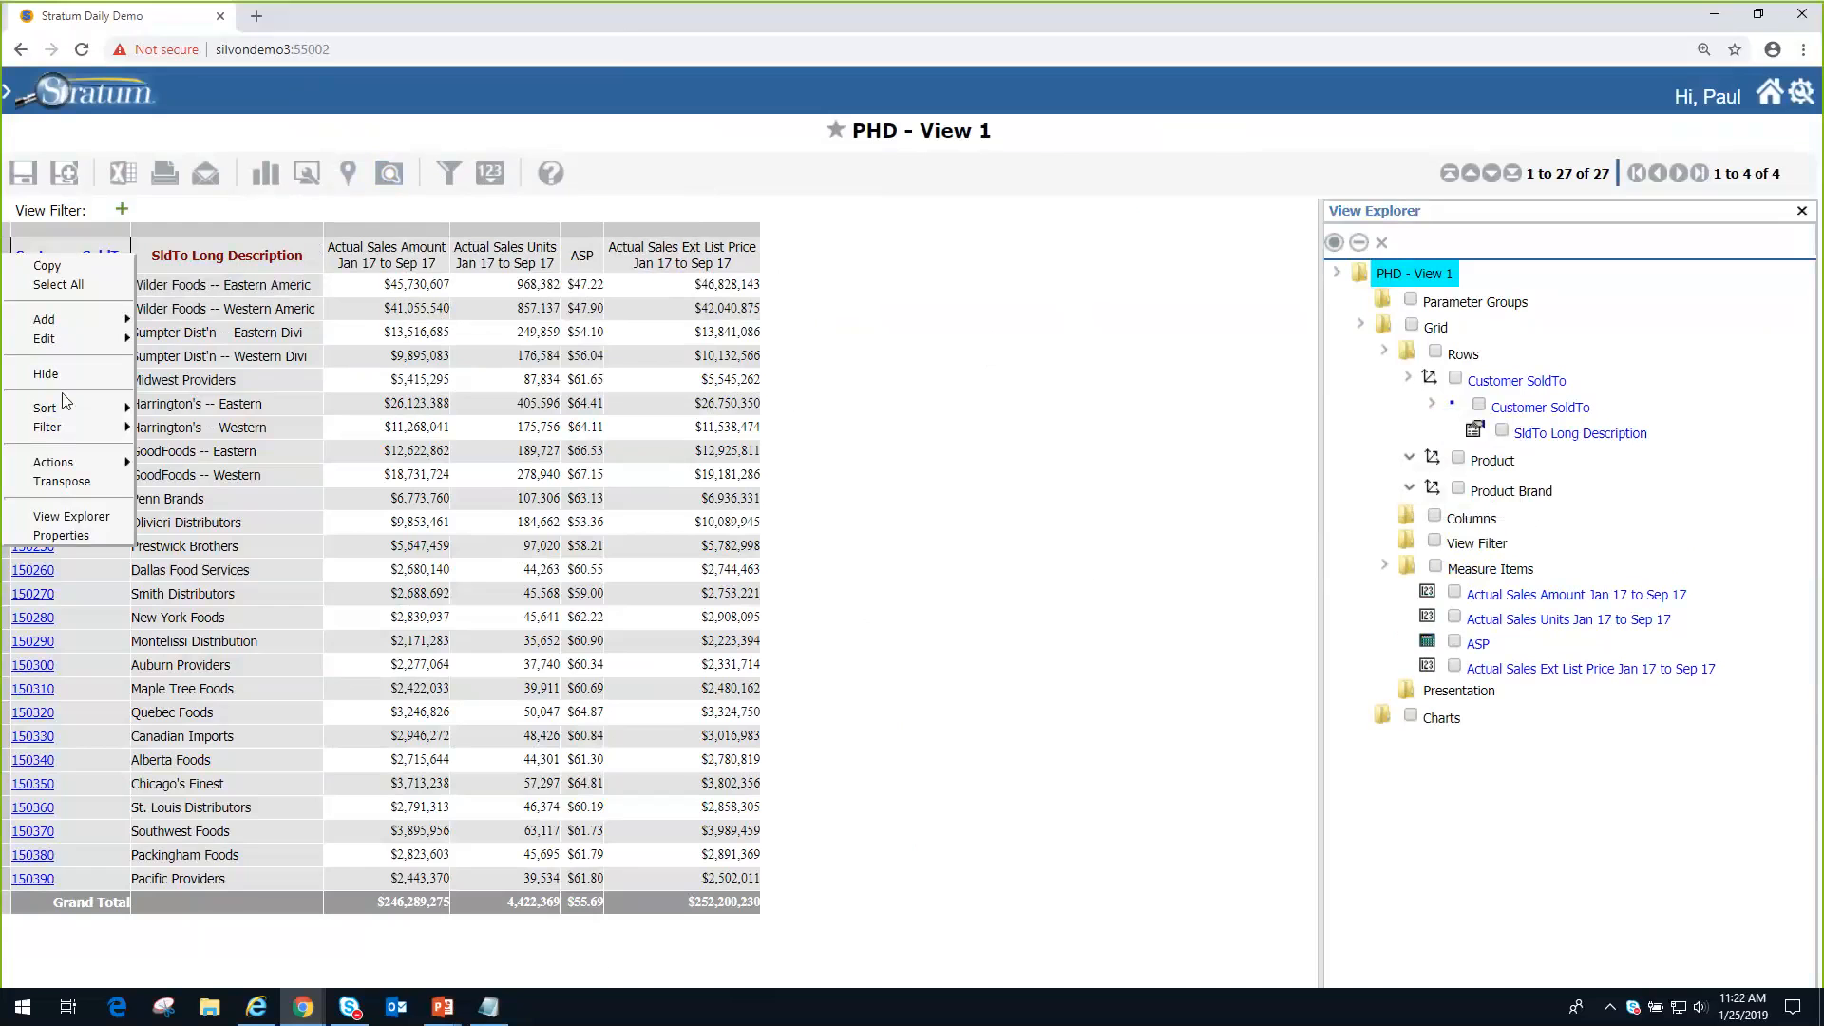
mouse_move(67, 325)
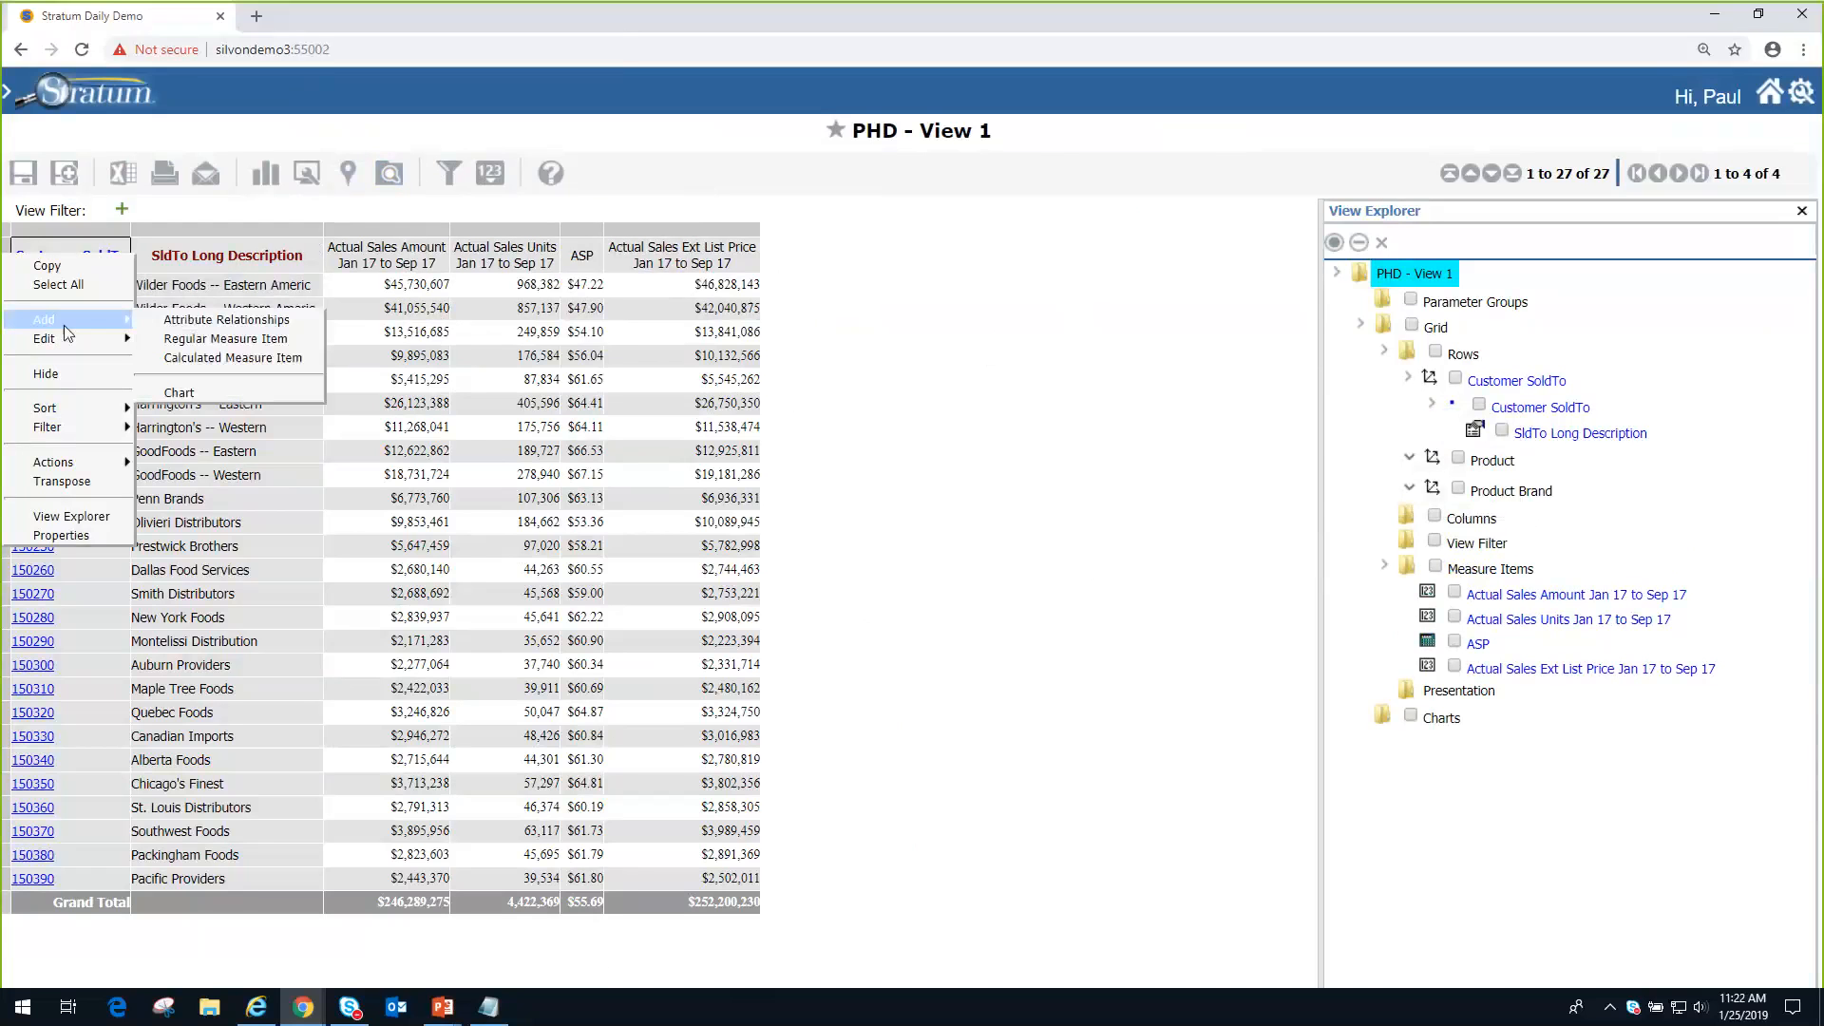
left_click(185, 321)
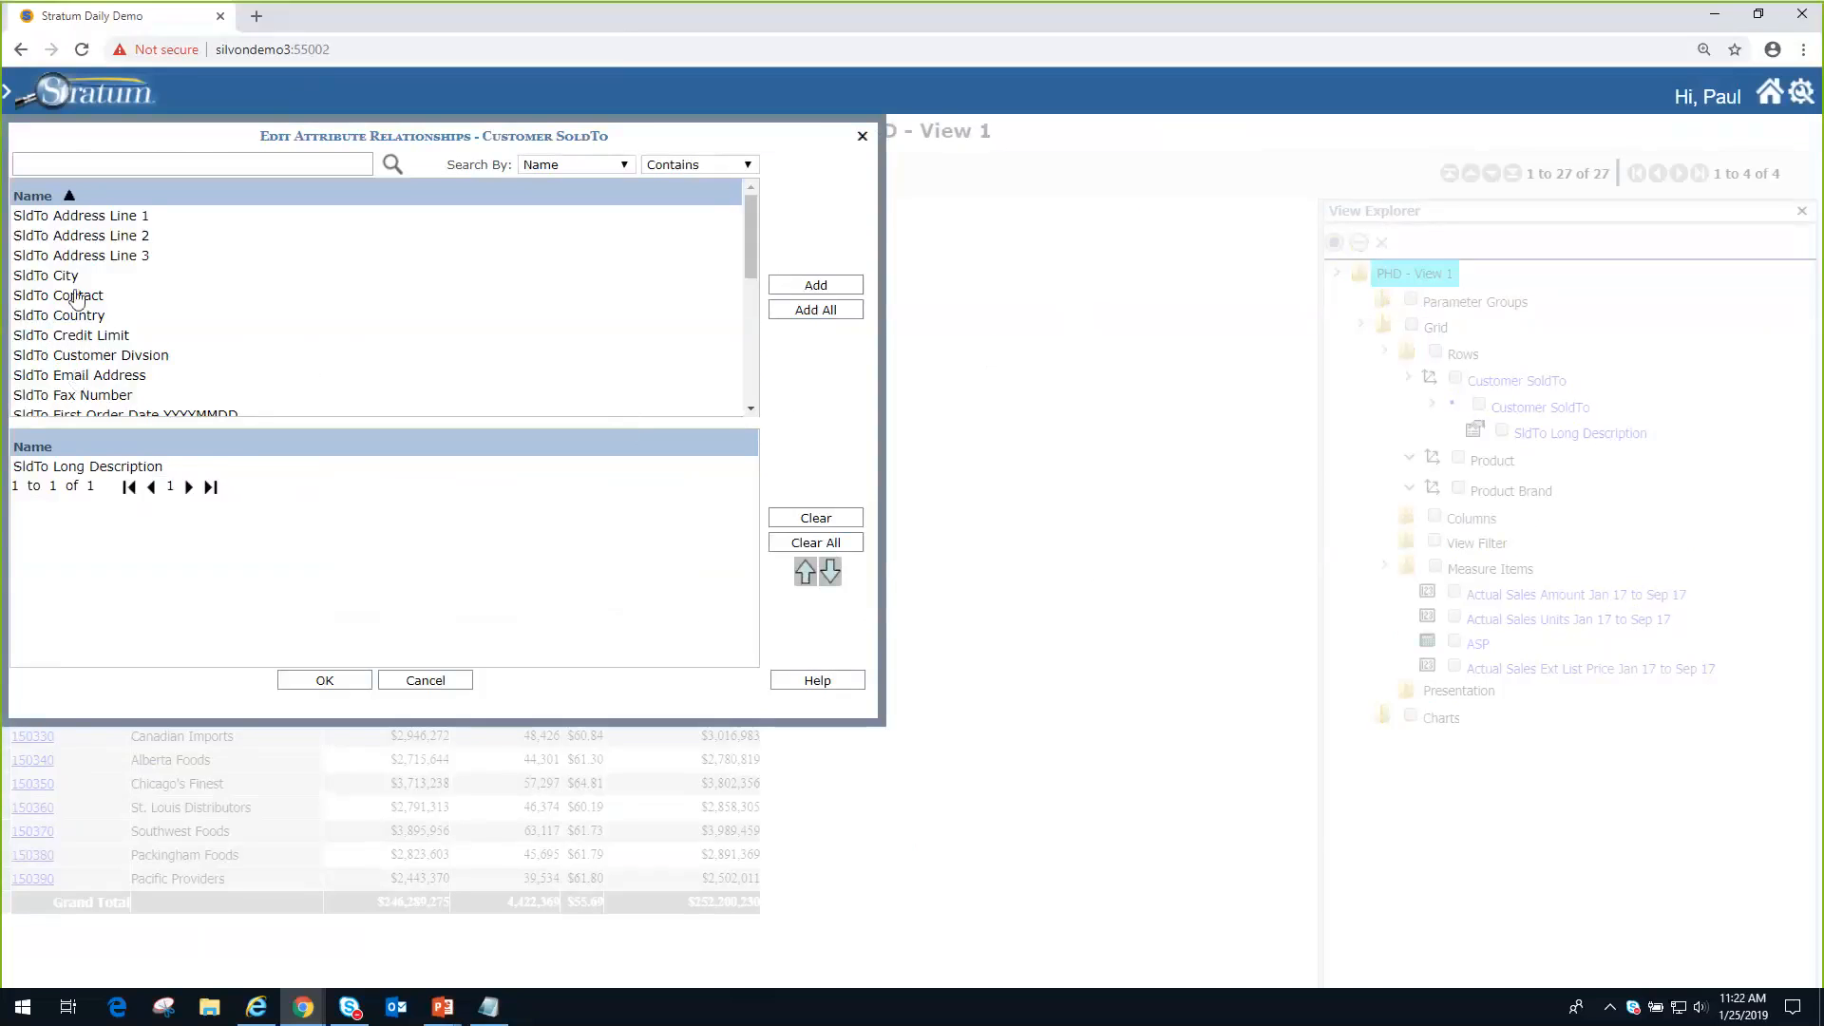
left_click(69, 276)
left_click(817, 287)
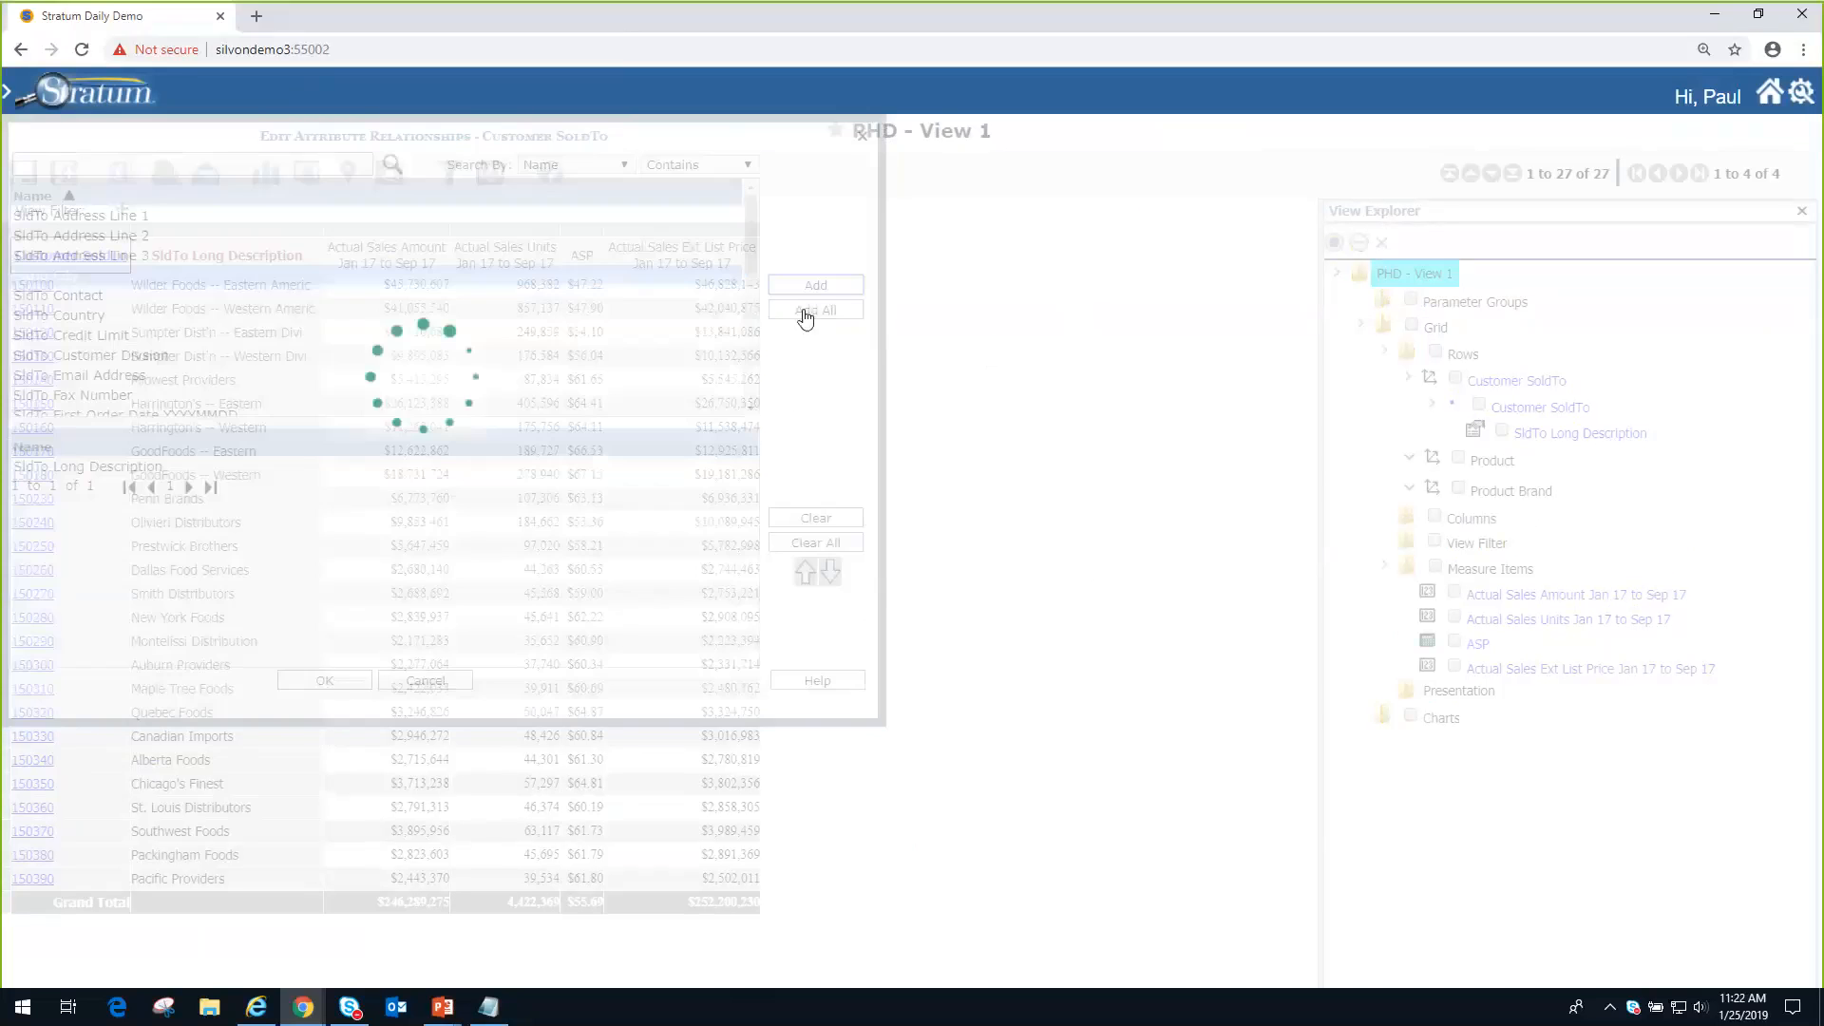
left_click(327, 681)
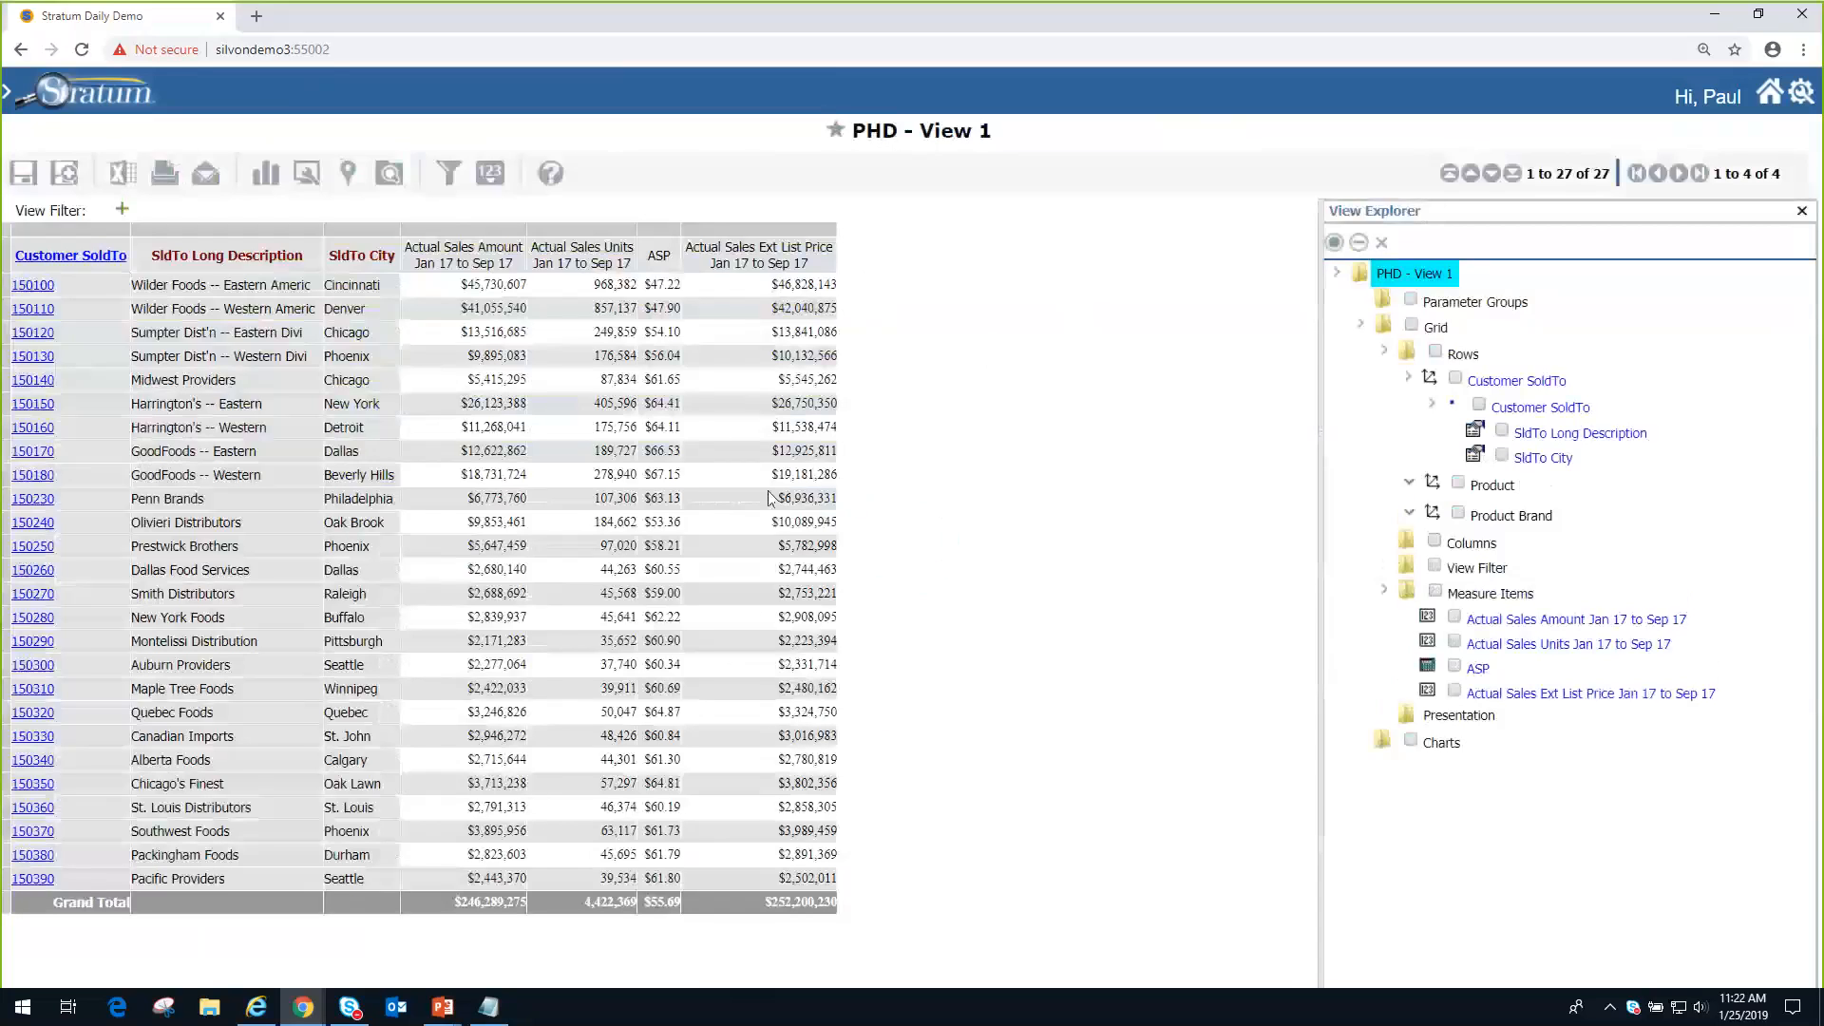
- Add the Prod ABC Classification attribute relationship to Product from the navigation panel, and drill into Wilder Foods -- Eastern Americ
left_click(348, 173)
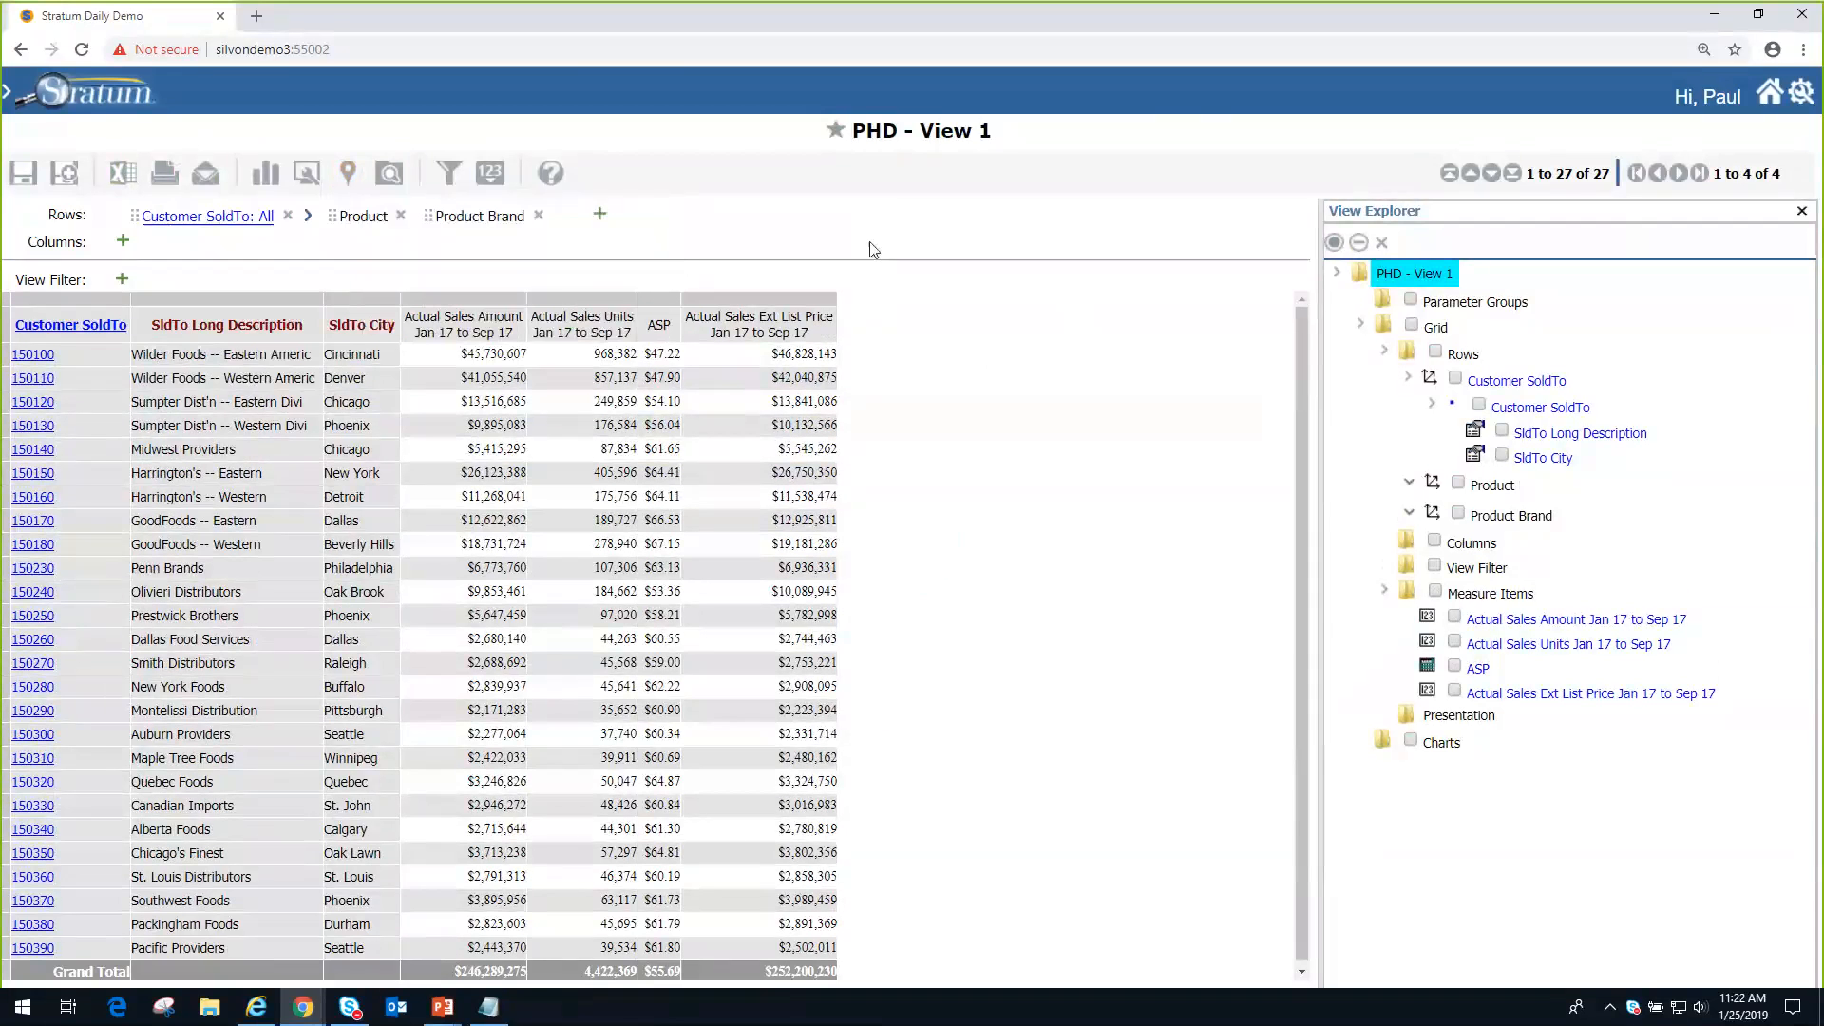
right_click(362, 218)
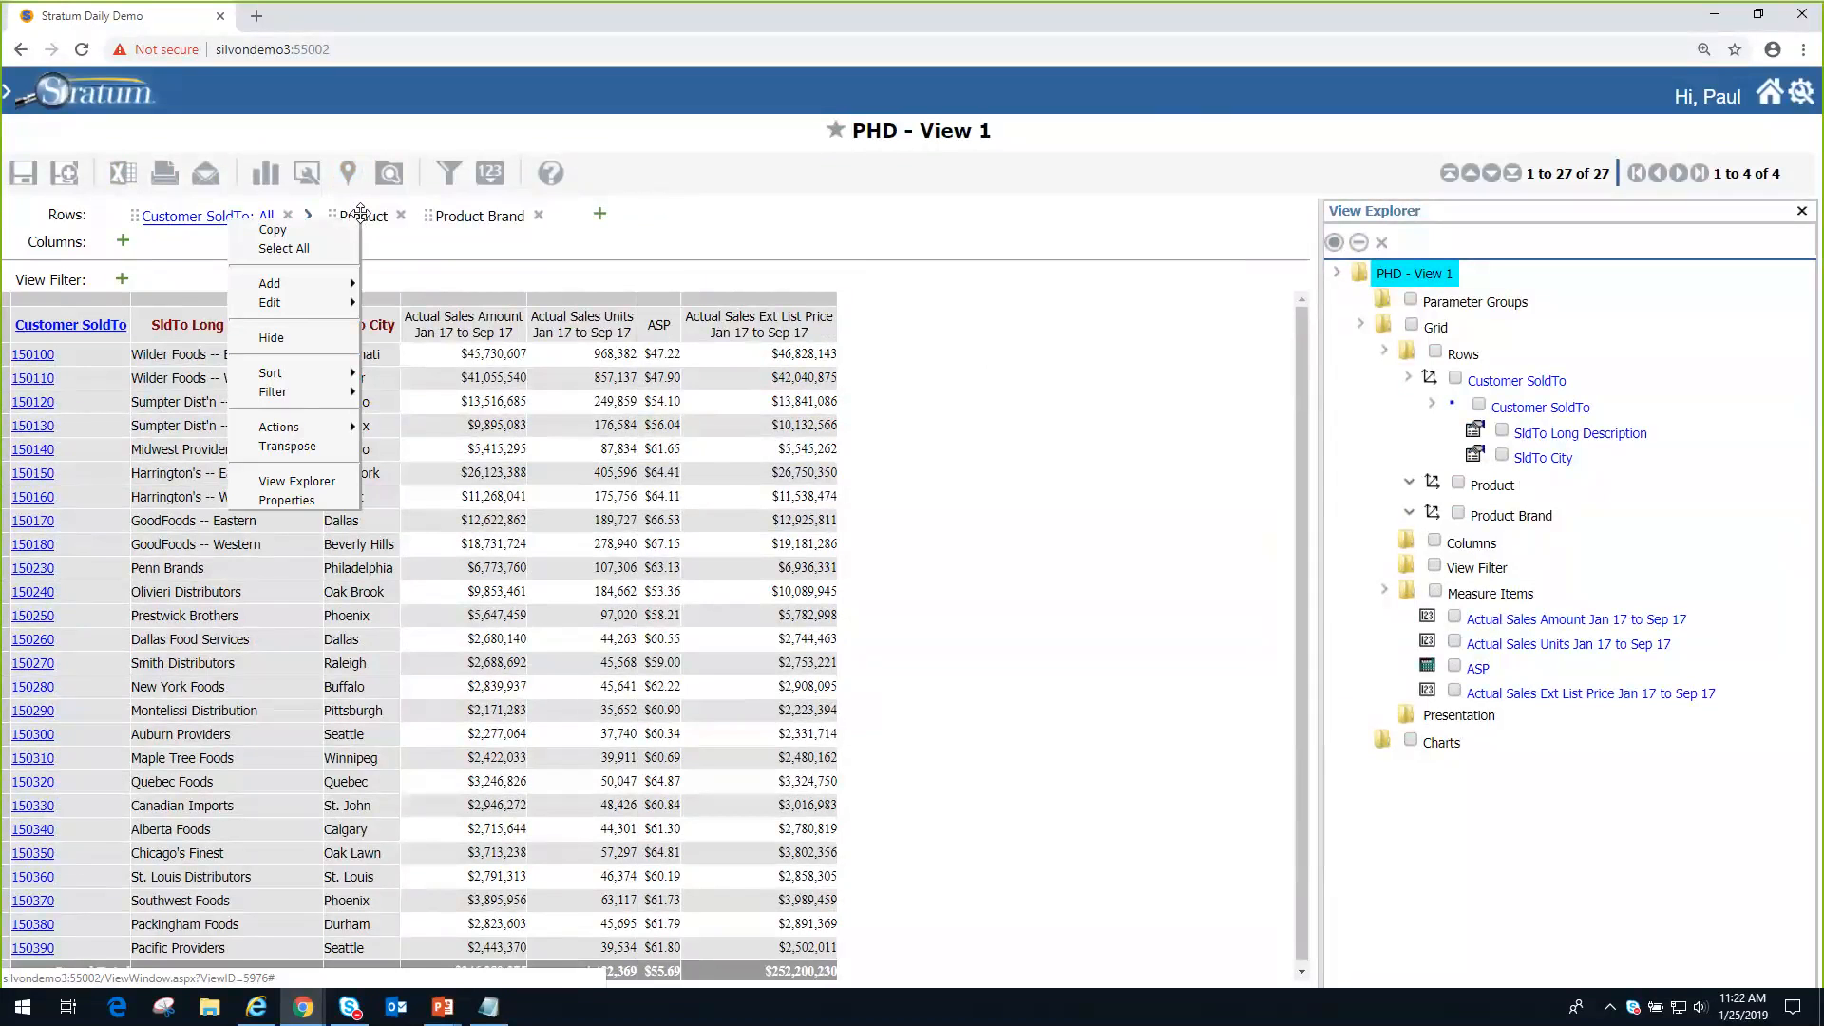
mouse_move(357, 284)
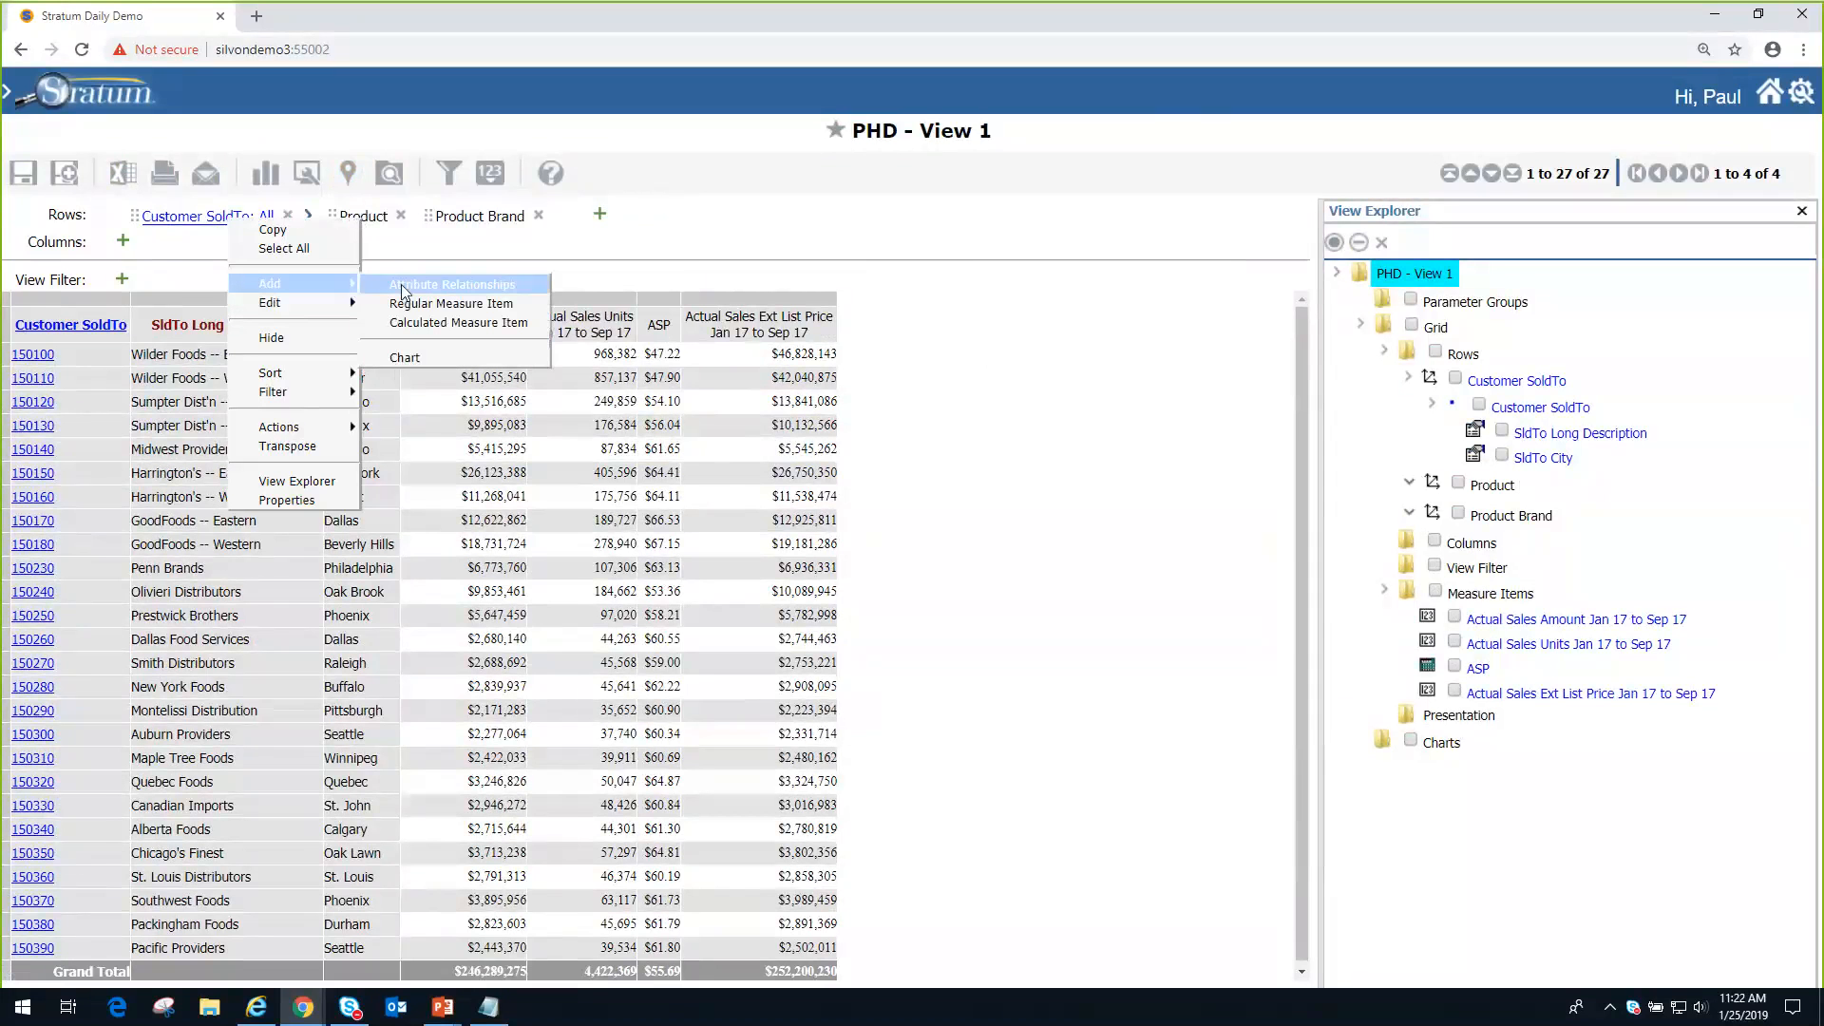
left_click(415, 287)
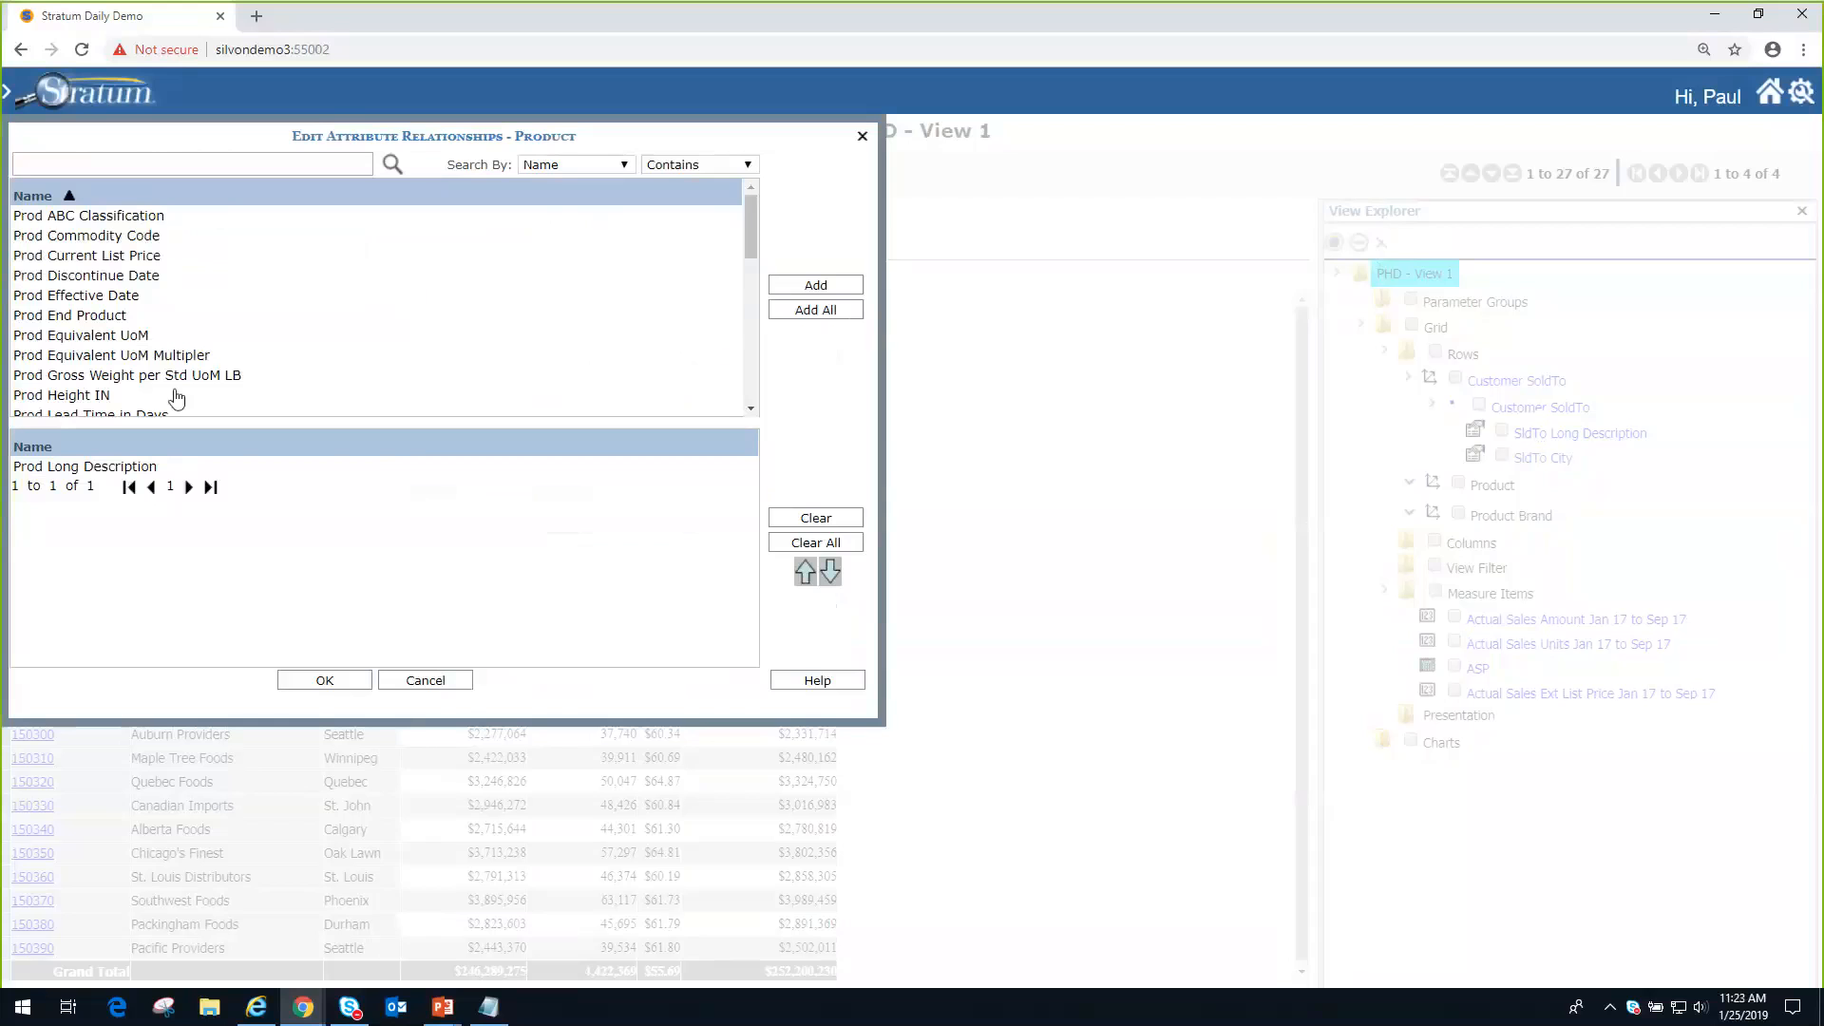
left_click(92, 221)
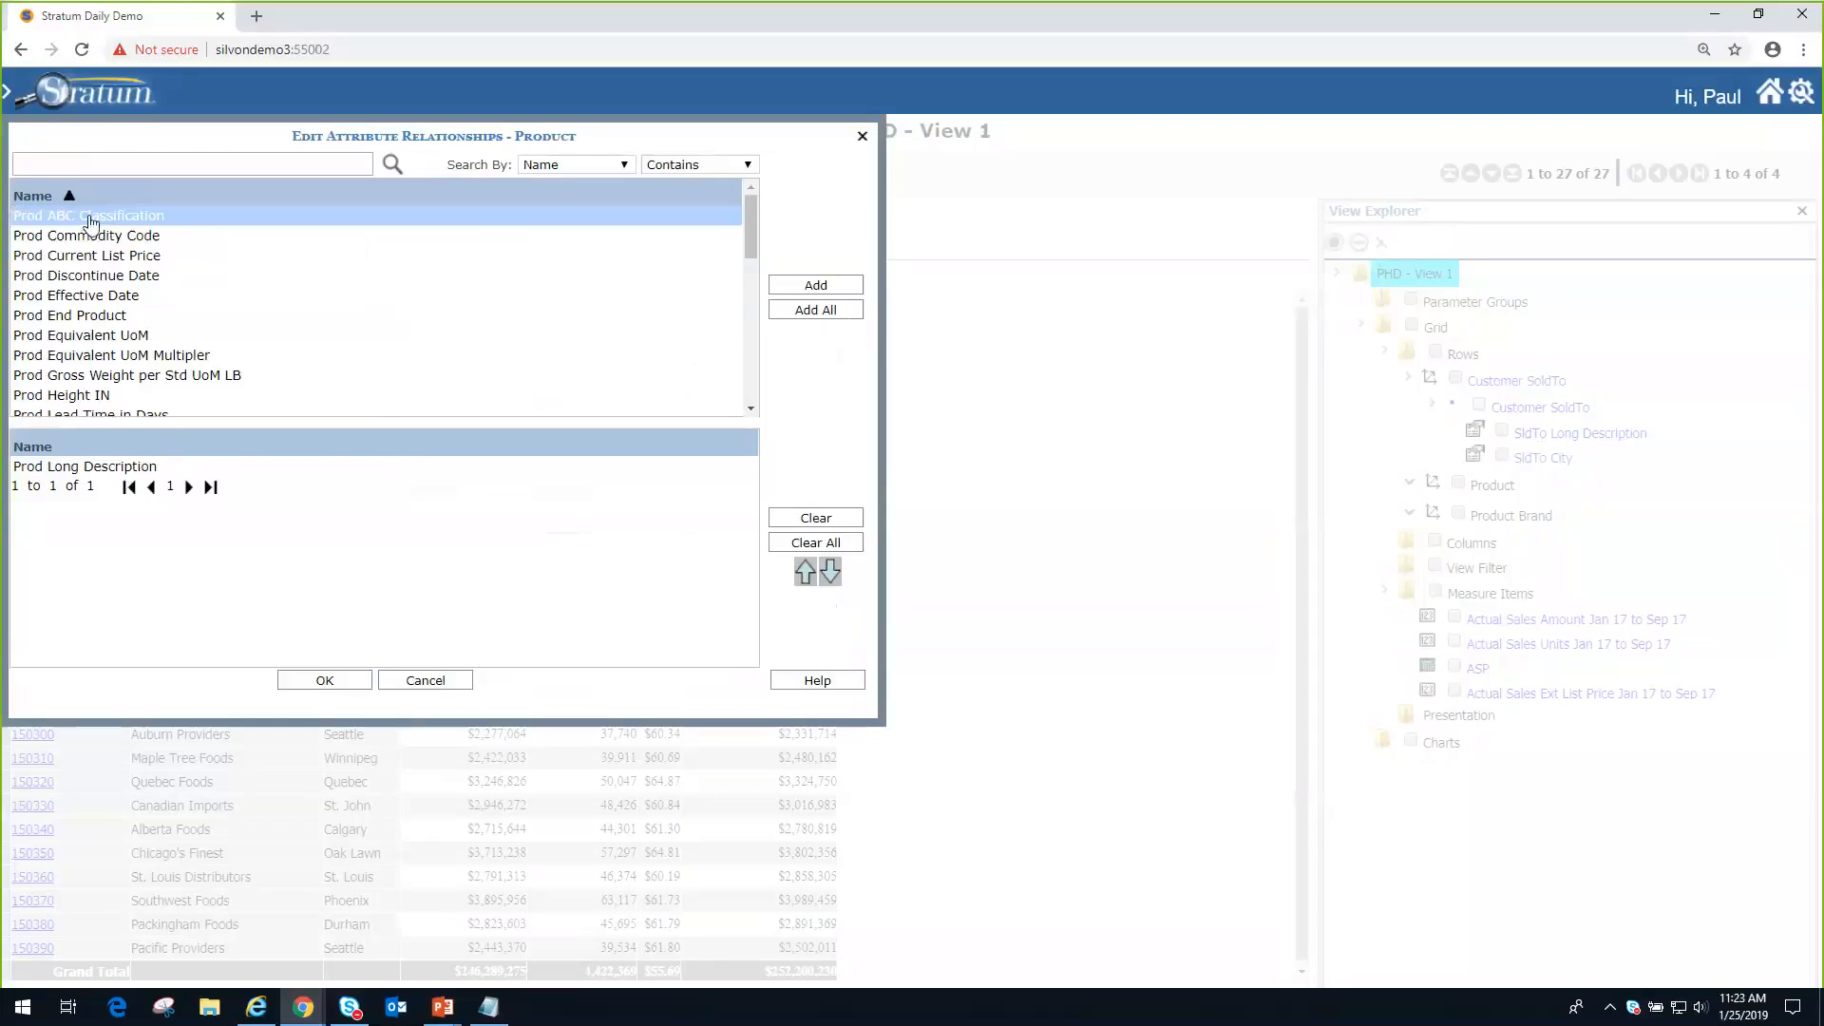
double_click(91, 222)
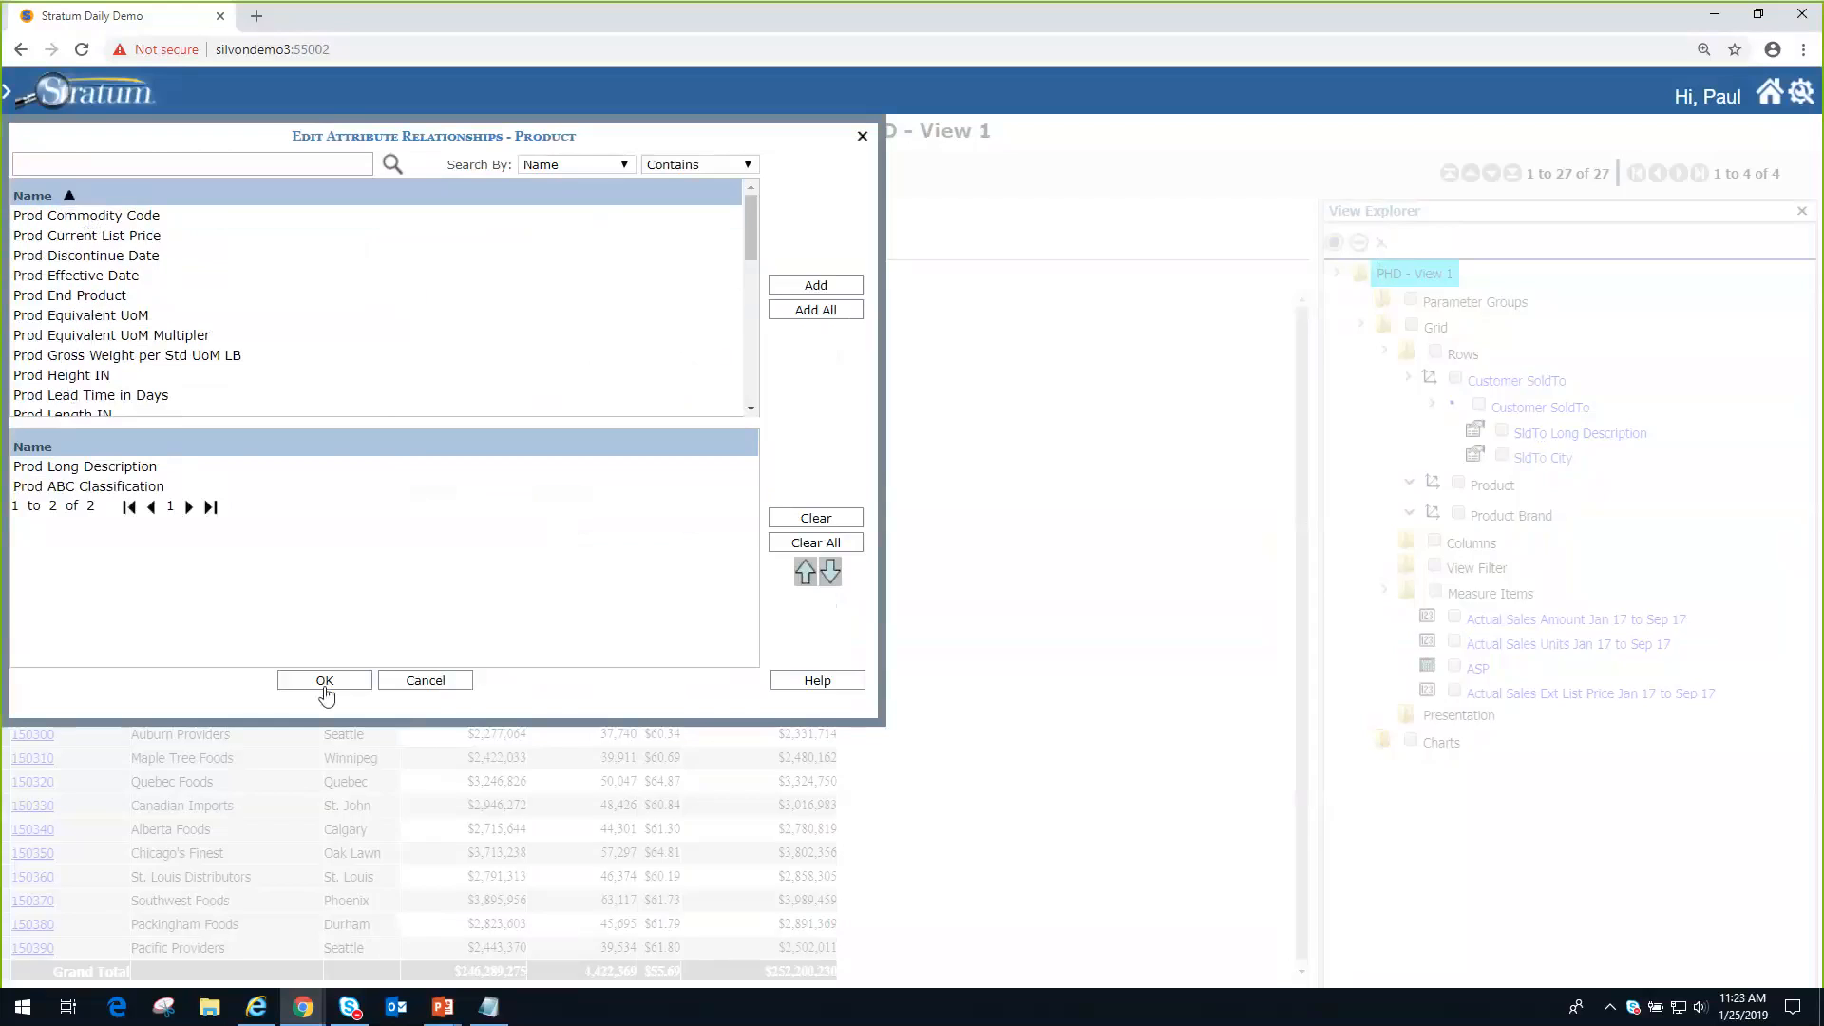
left_click(325, 681)
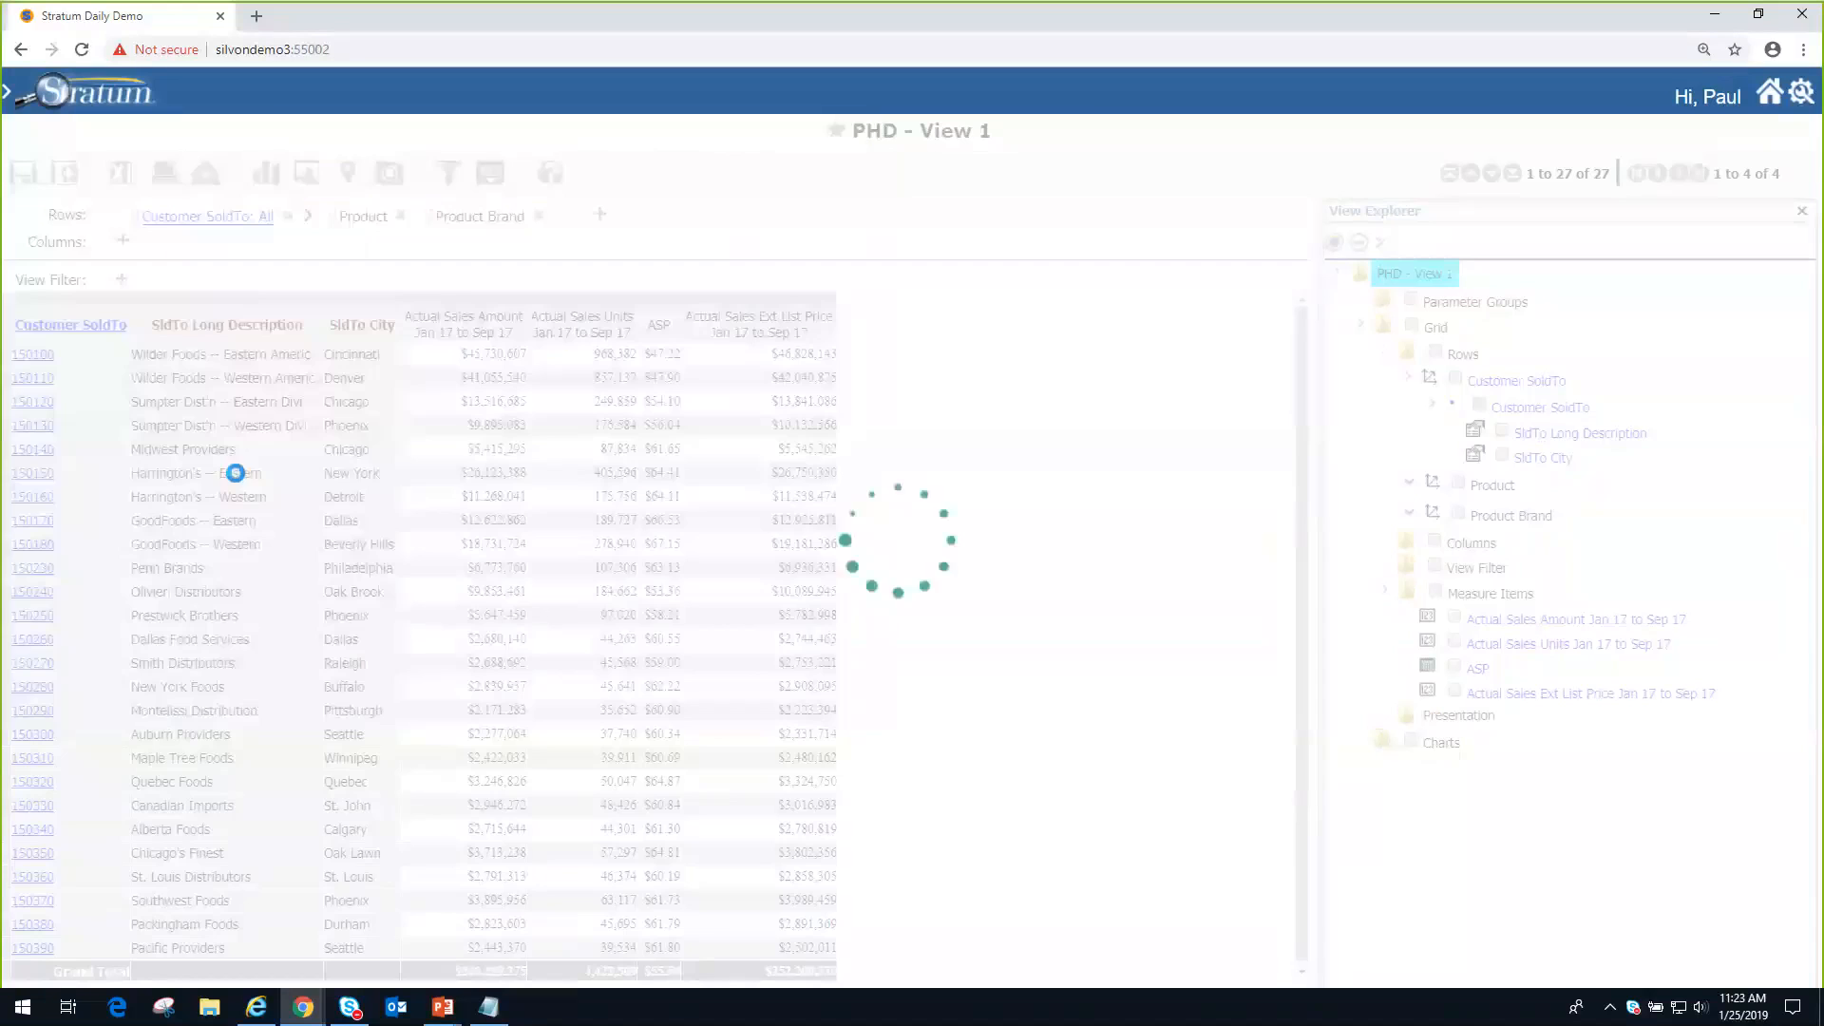
left_click(33, 357)
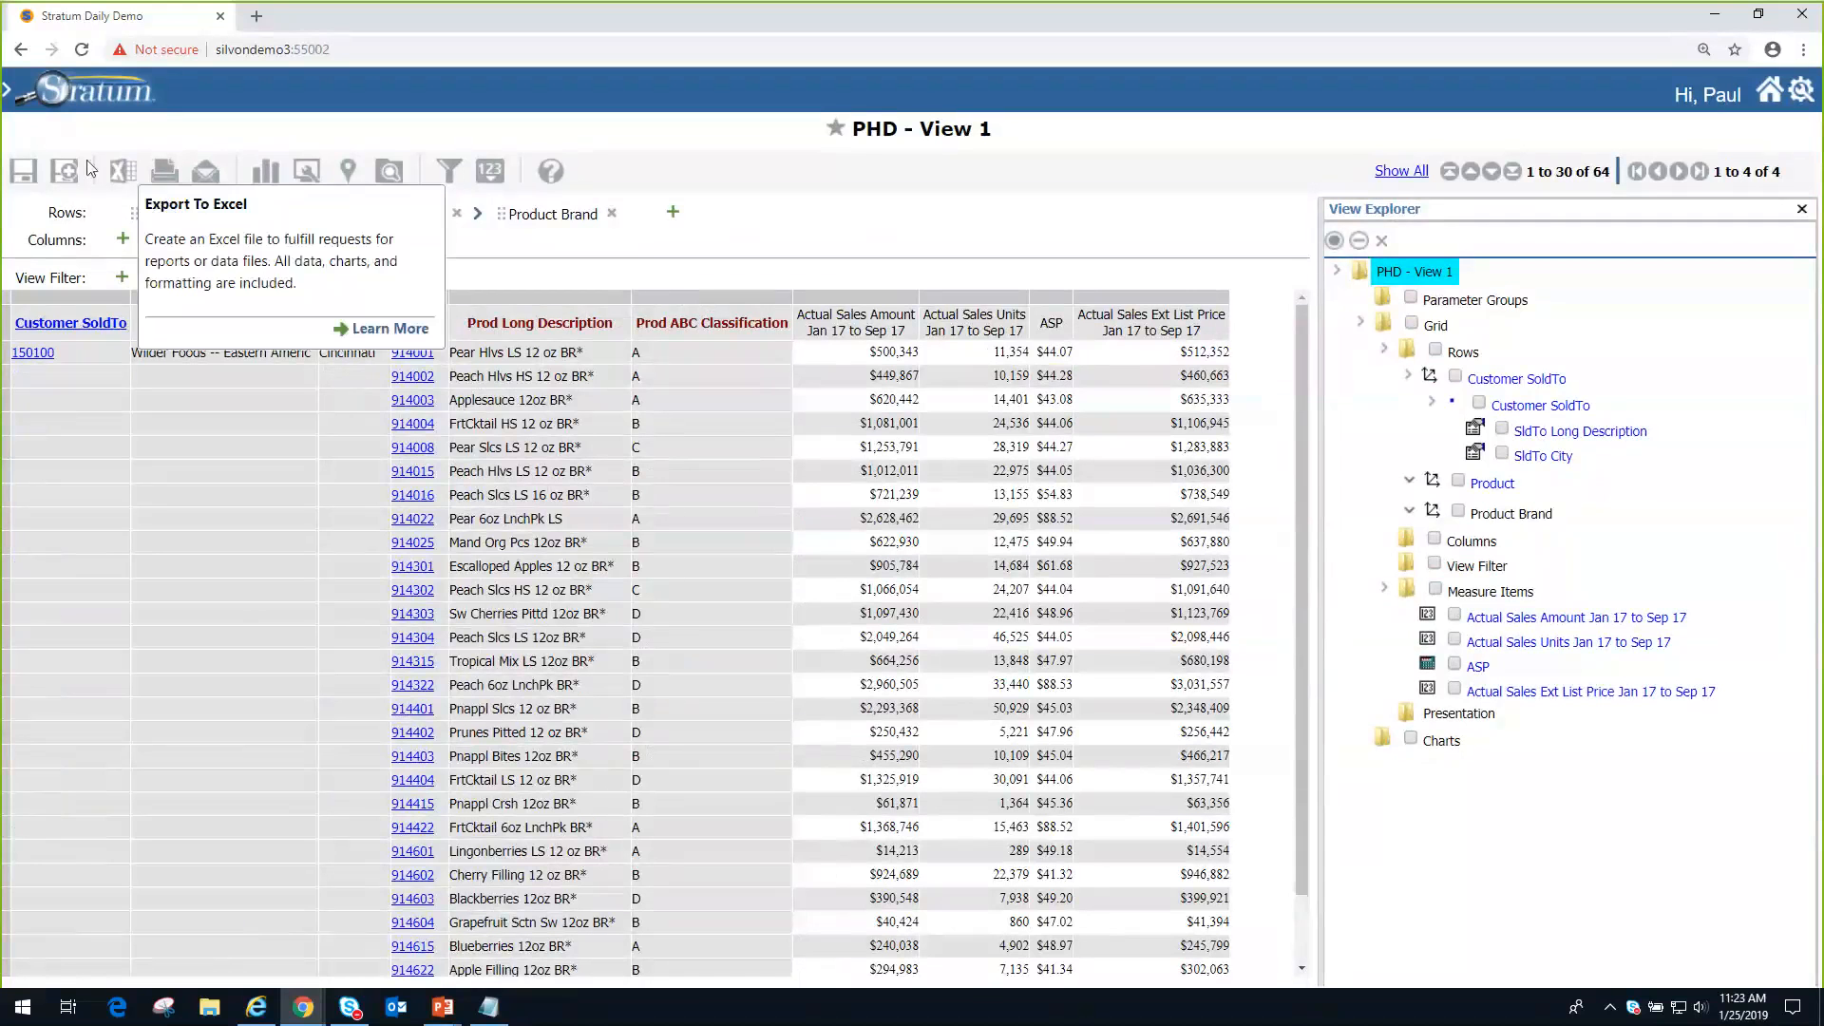
- Open PHD - View 2 and examine the attribute relationships of the Months level without changing them
left_click(99, 100)
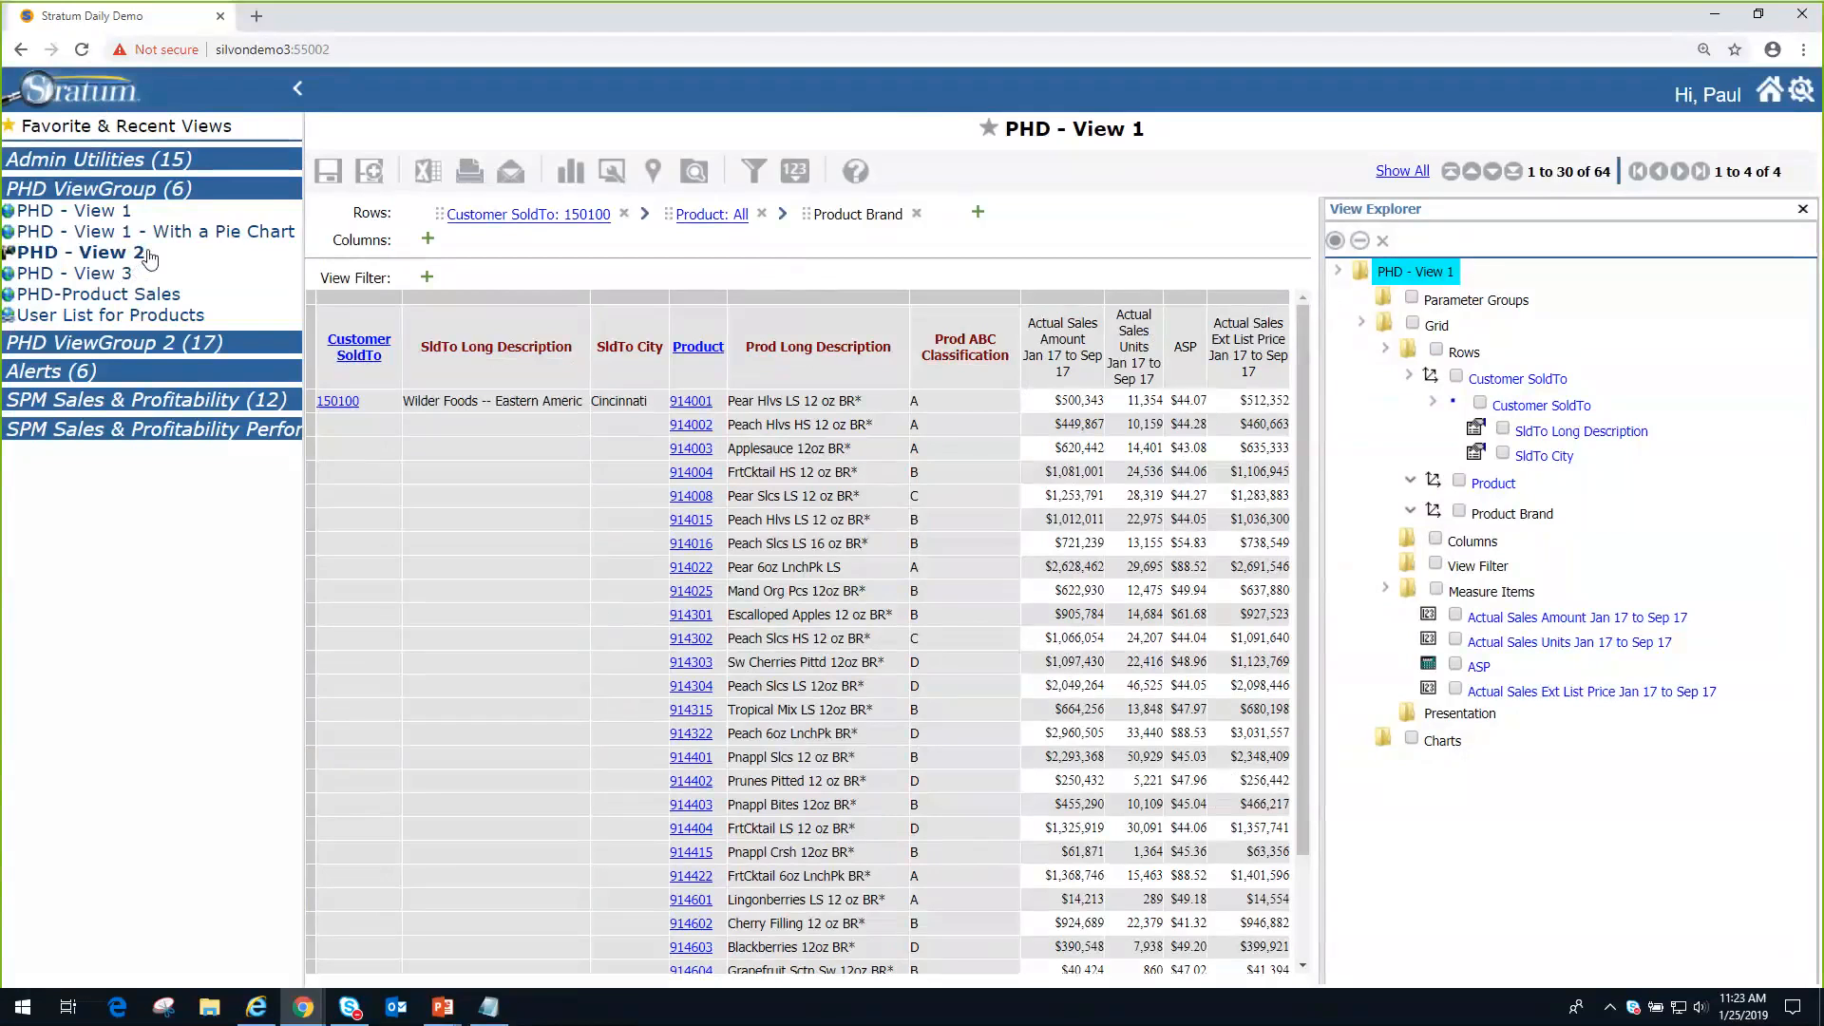
left_click(100, 254)
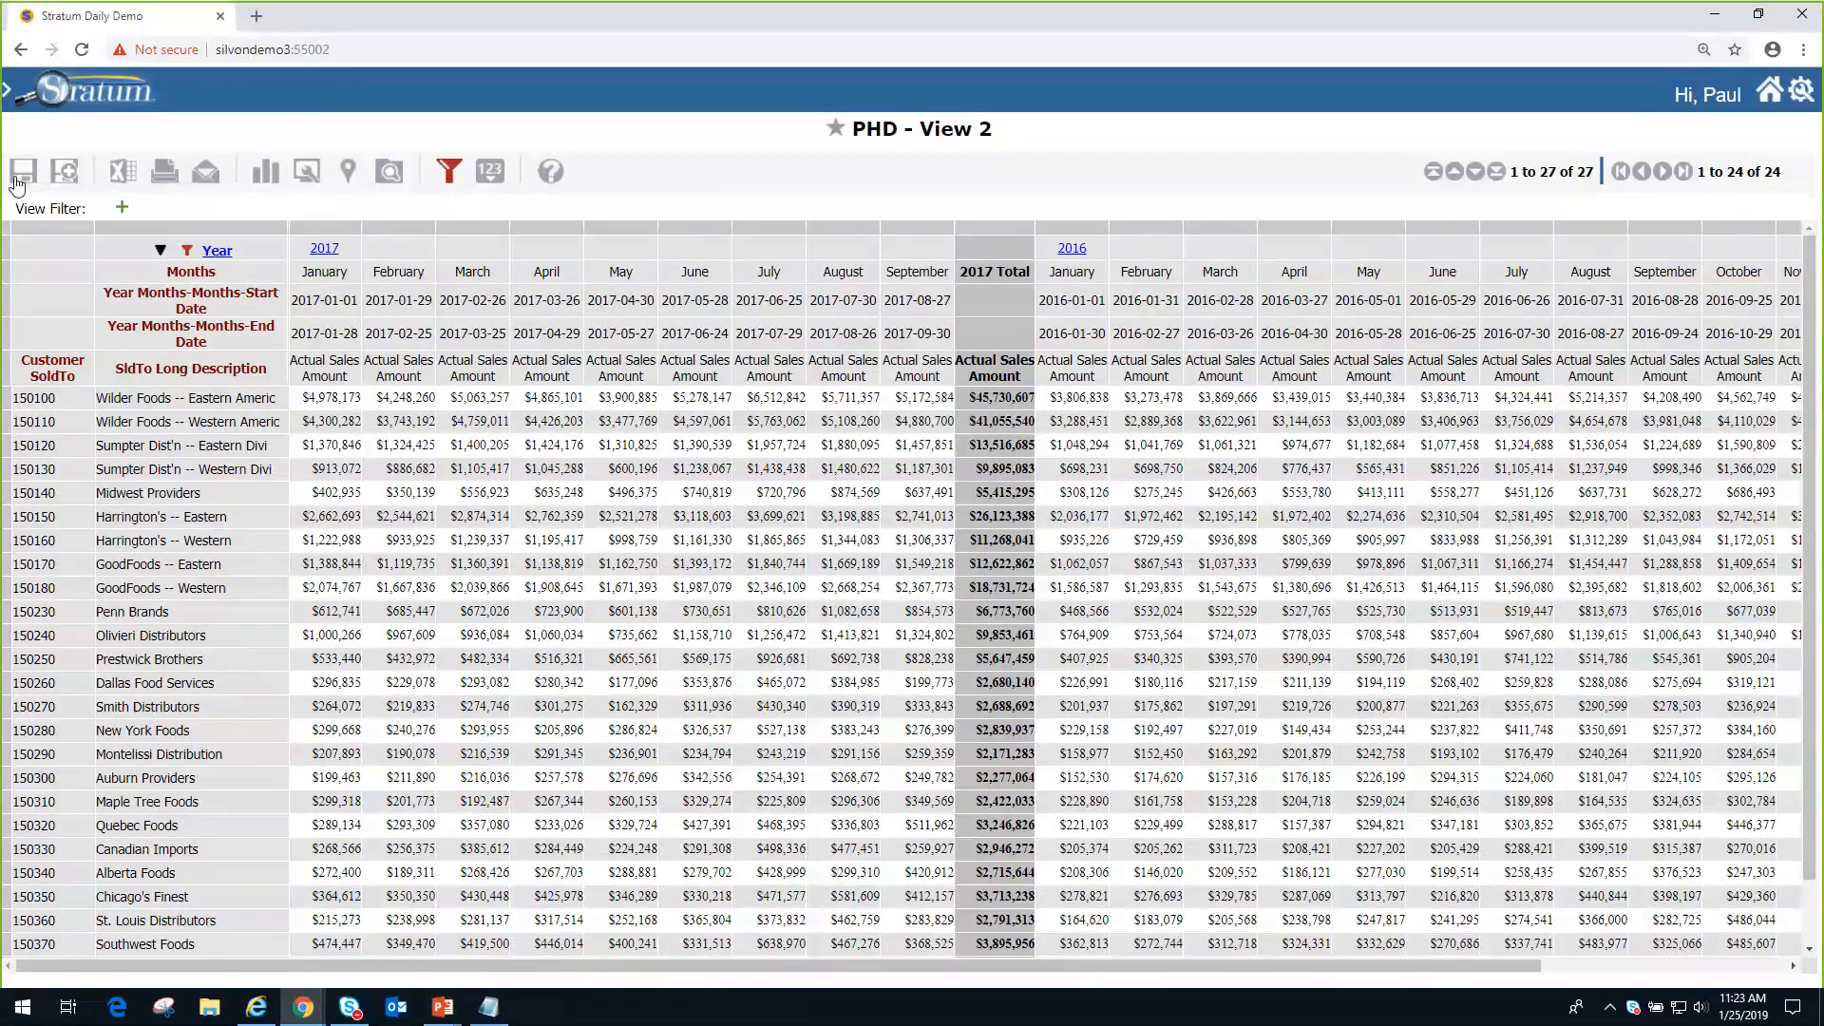
right_click(201, 276)
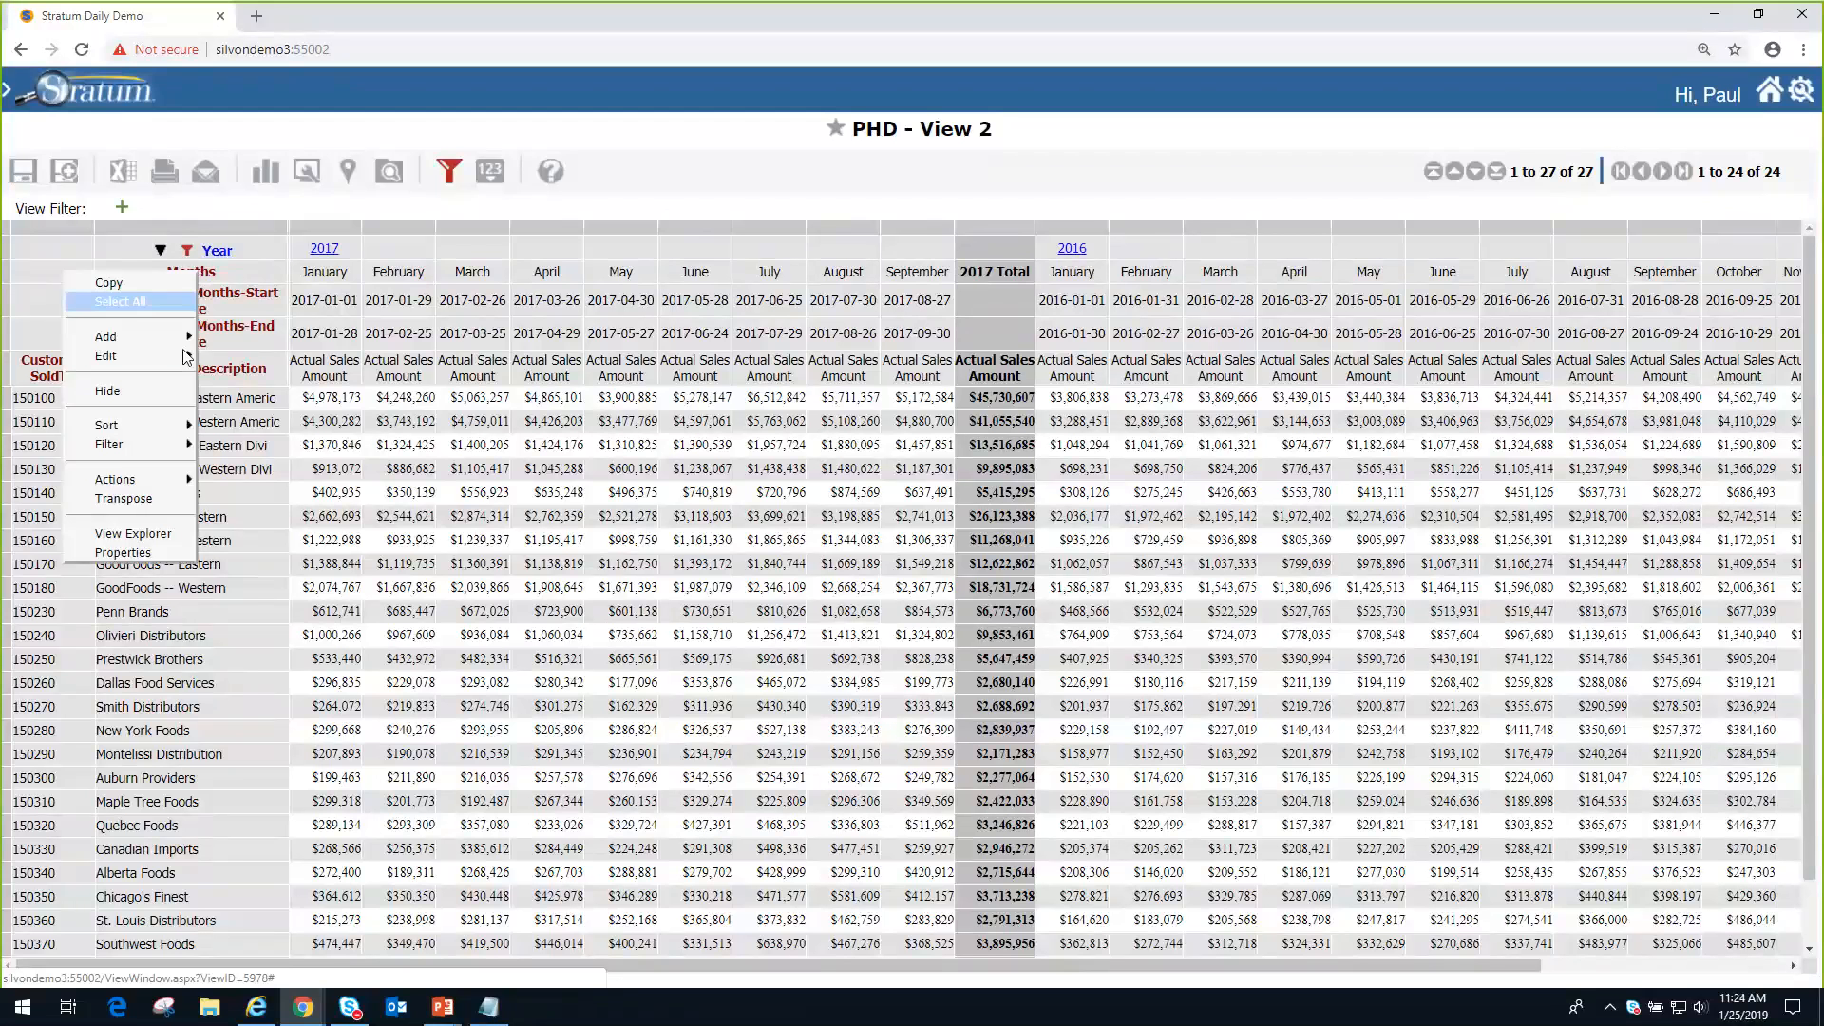
mouse_move(184, 353)
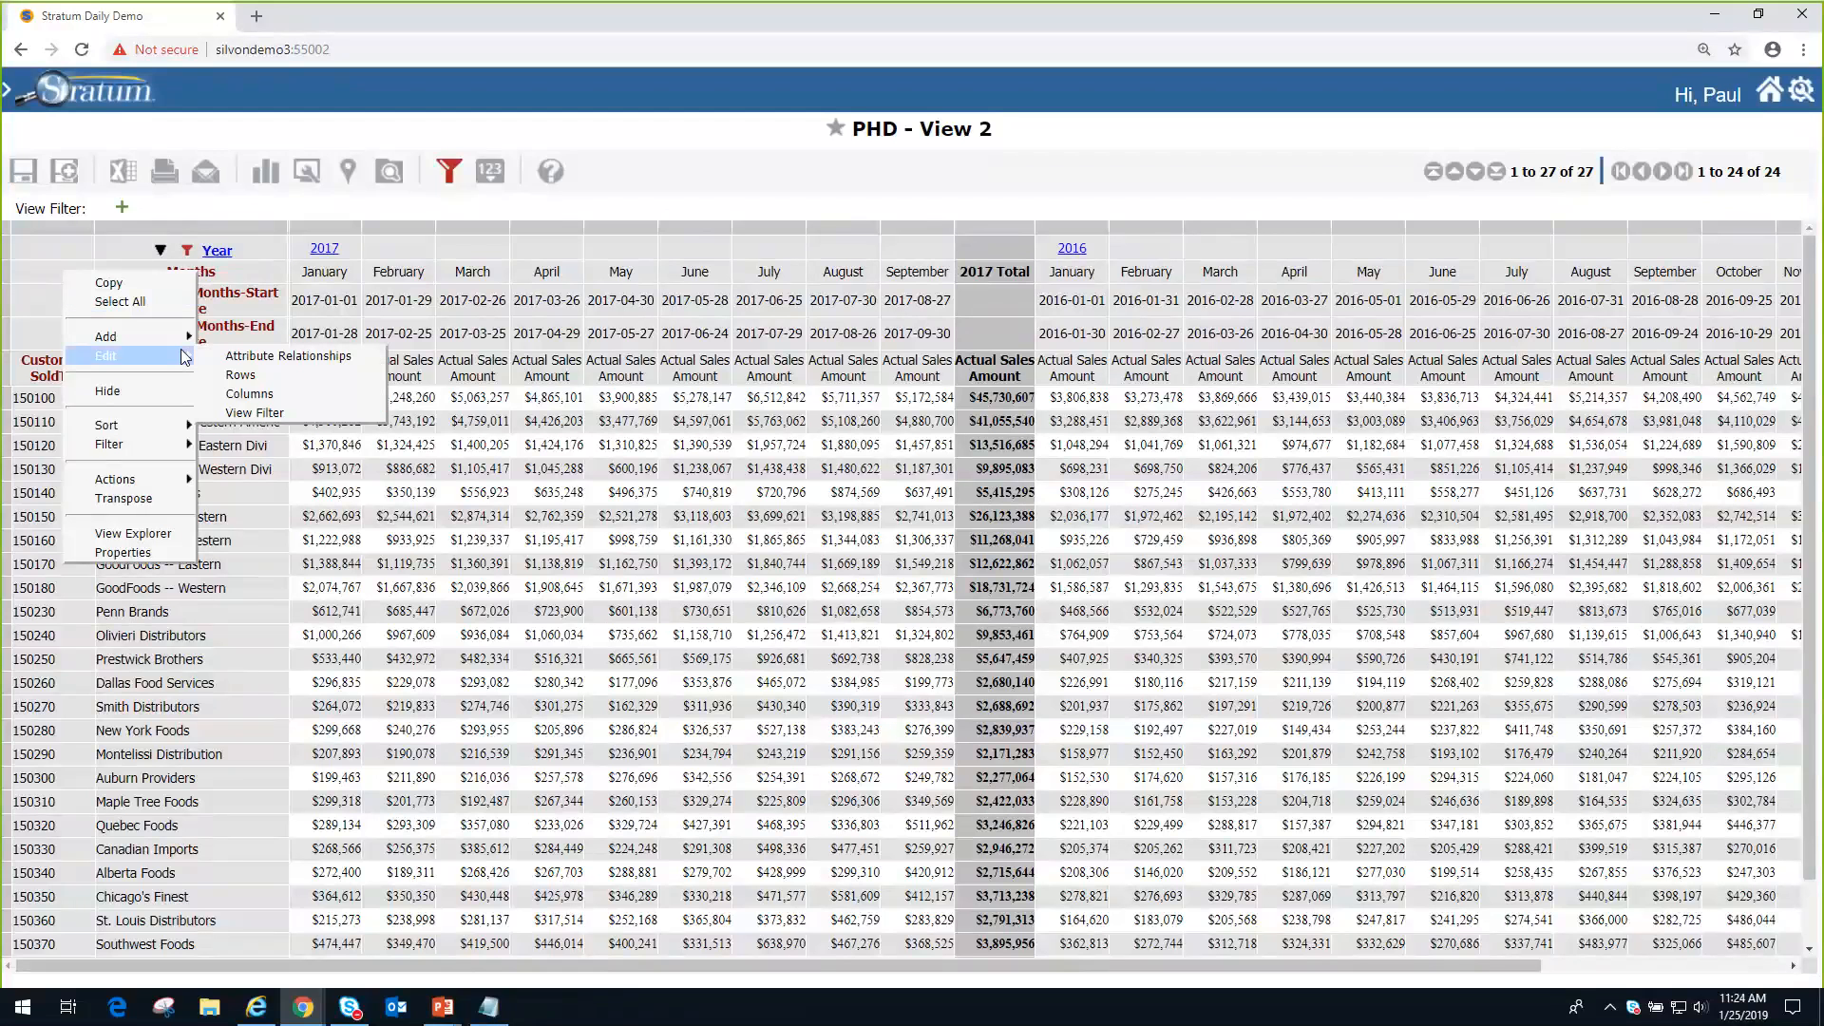
left_click(238, 358)
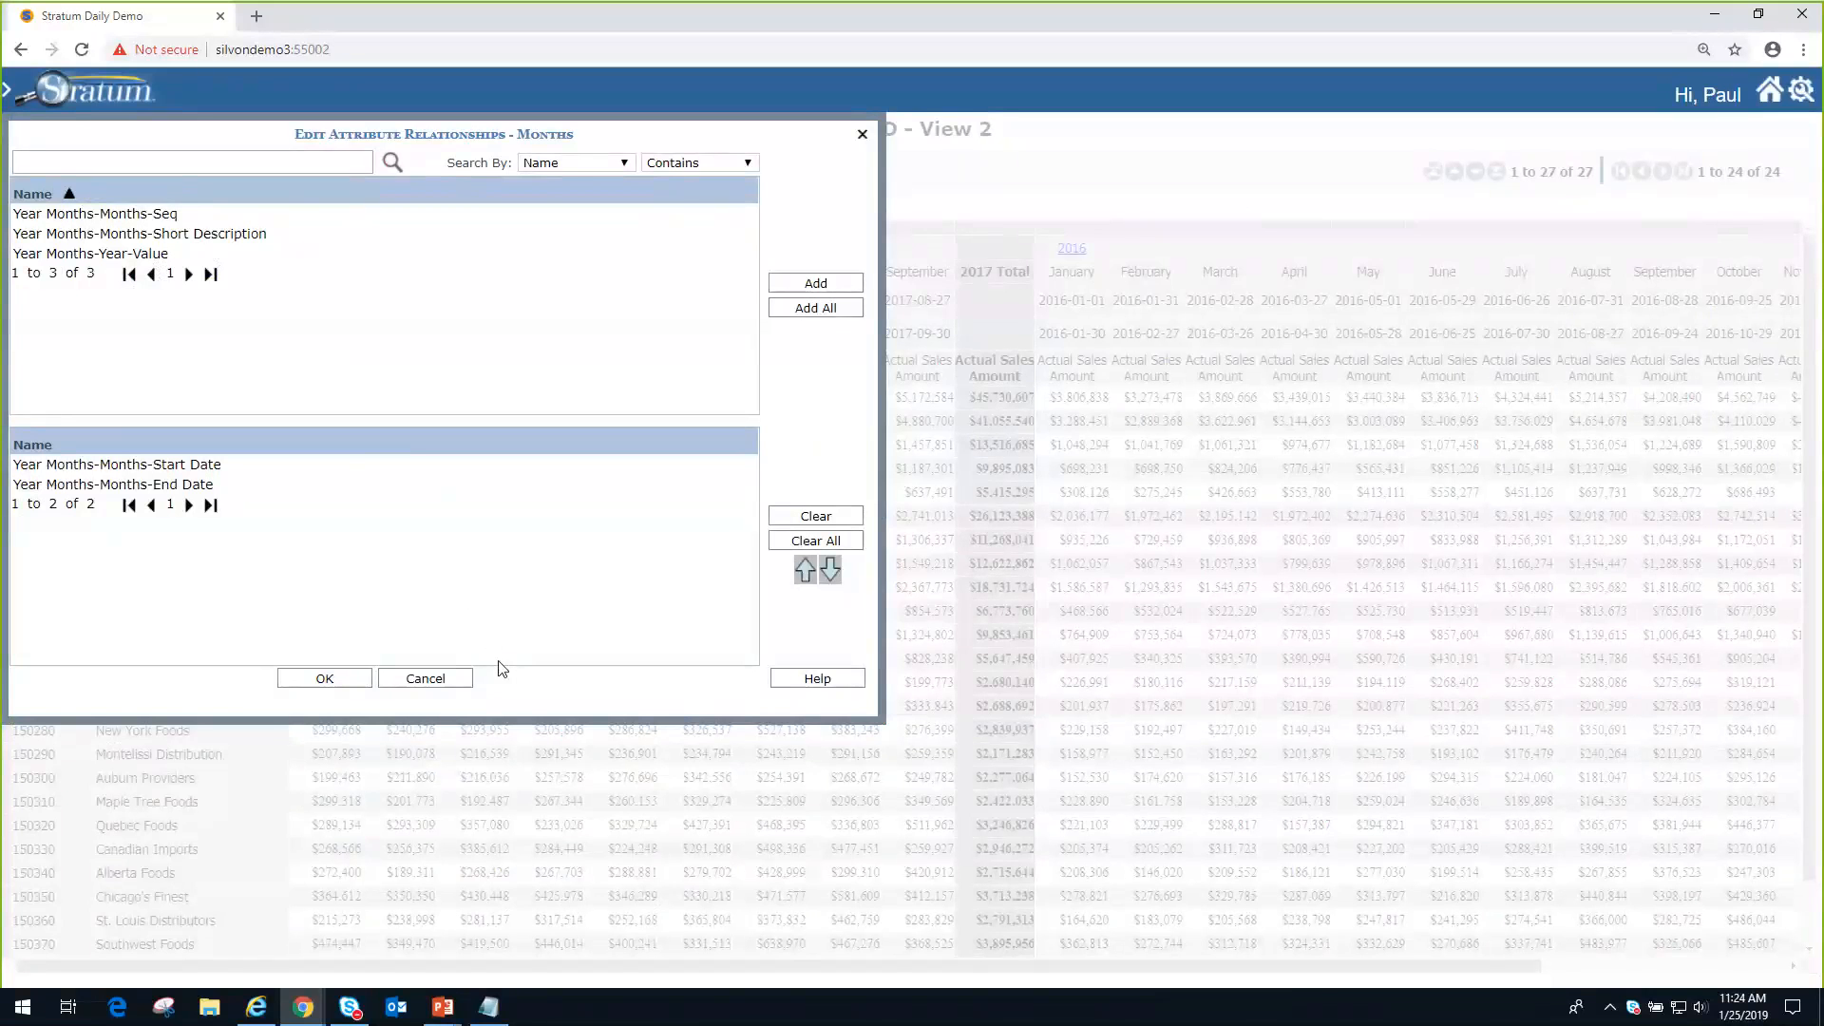
left_click(426, 681)
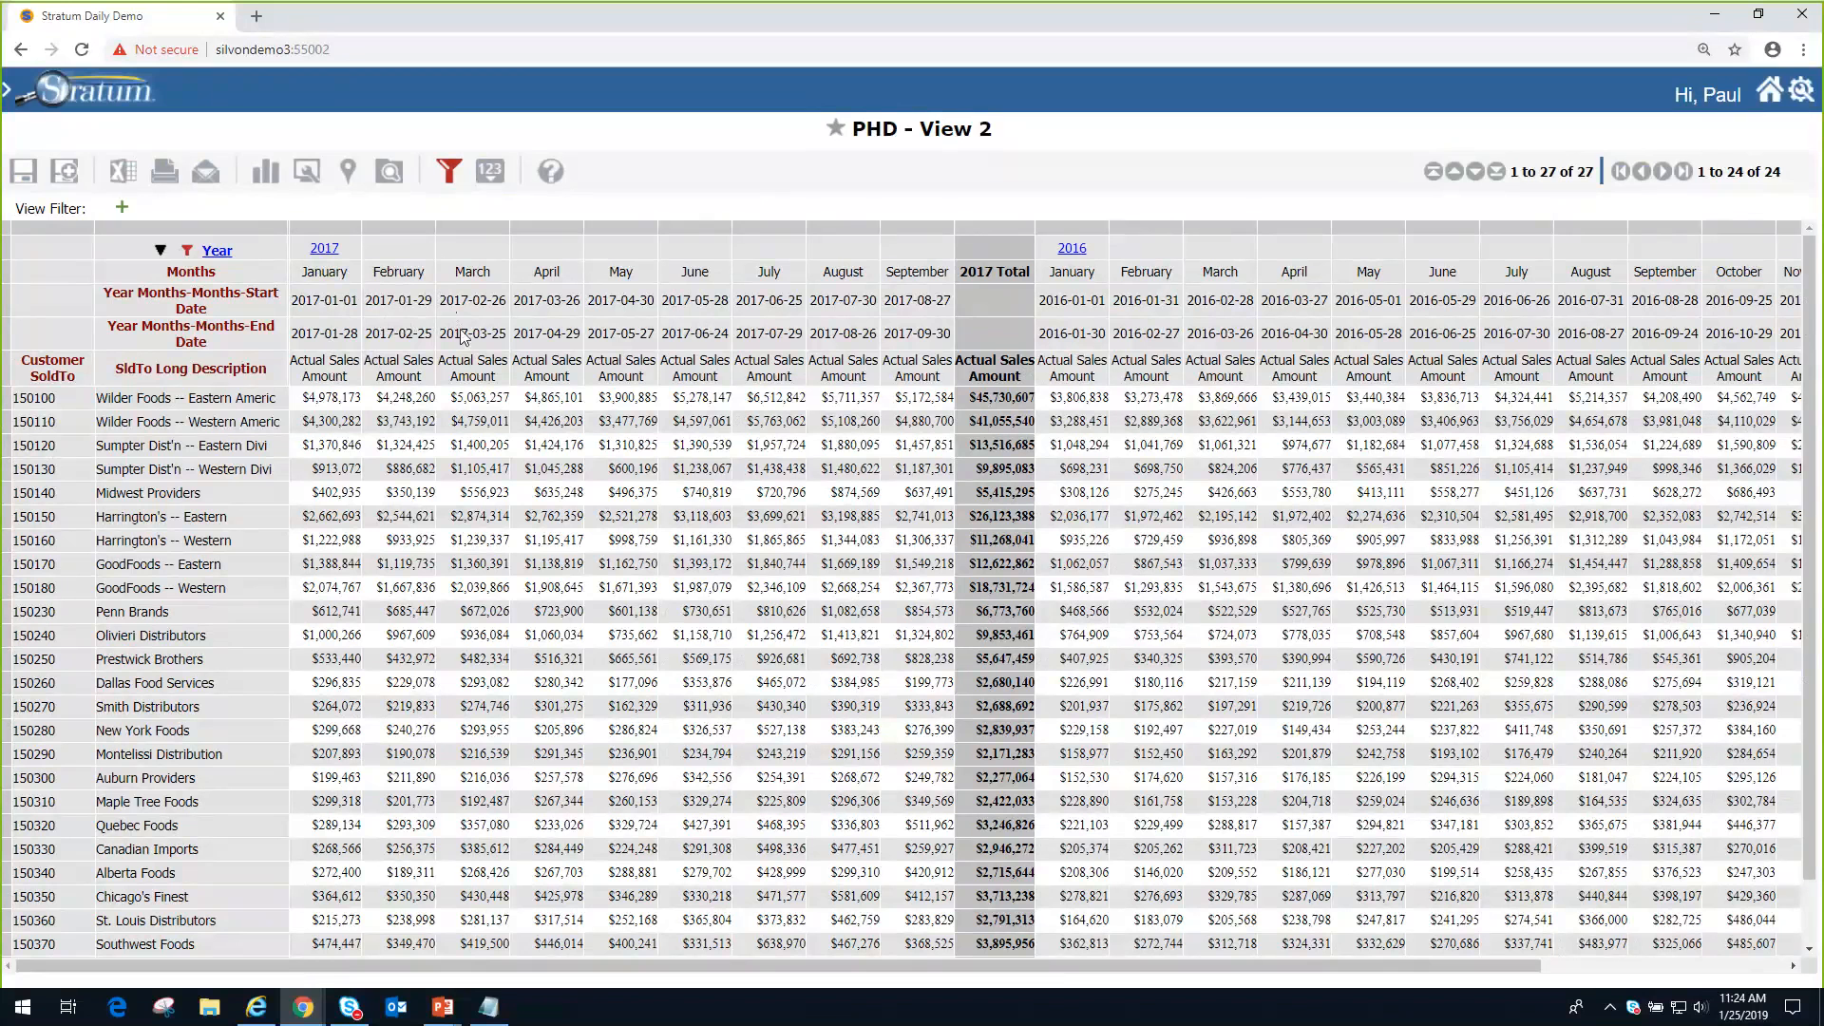
right_click(190, 306)
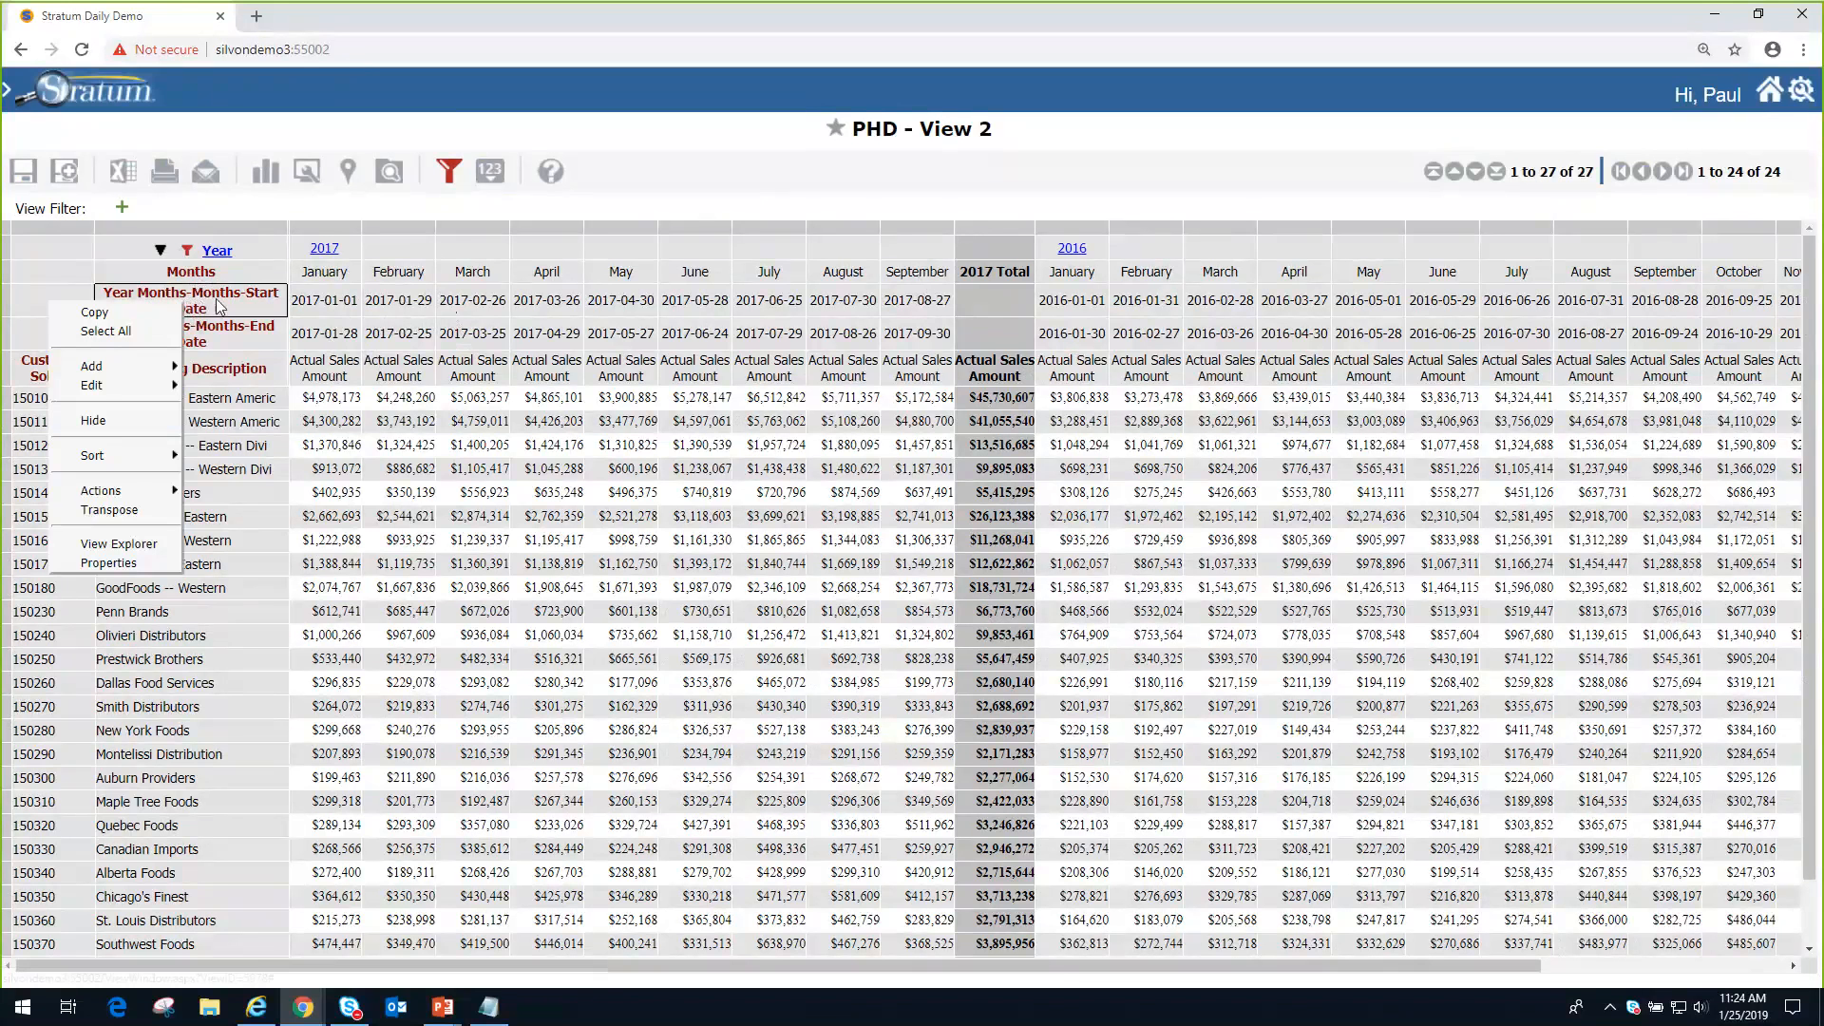
right_click(214, 299)
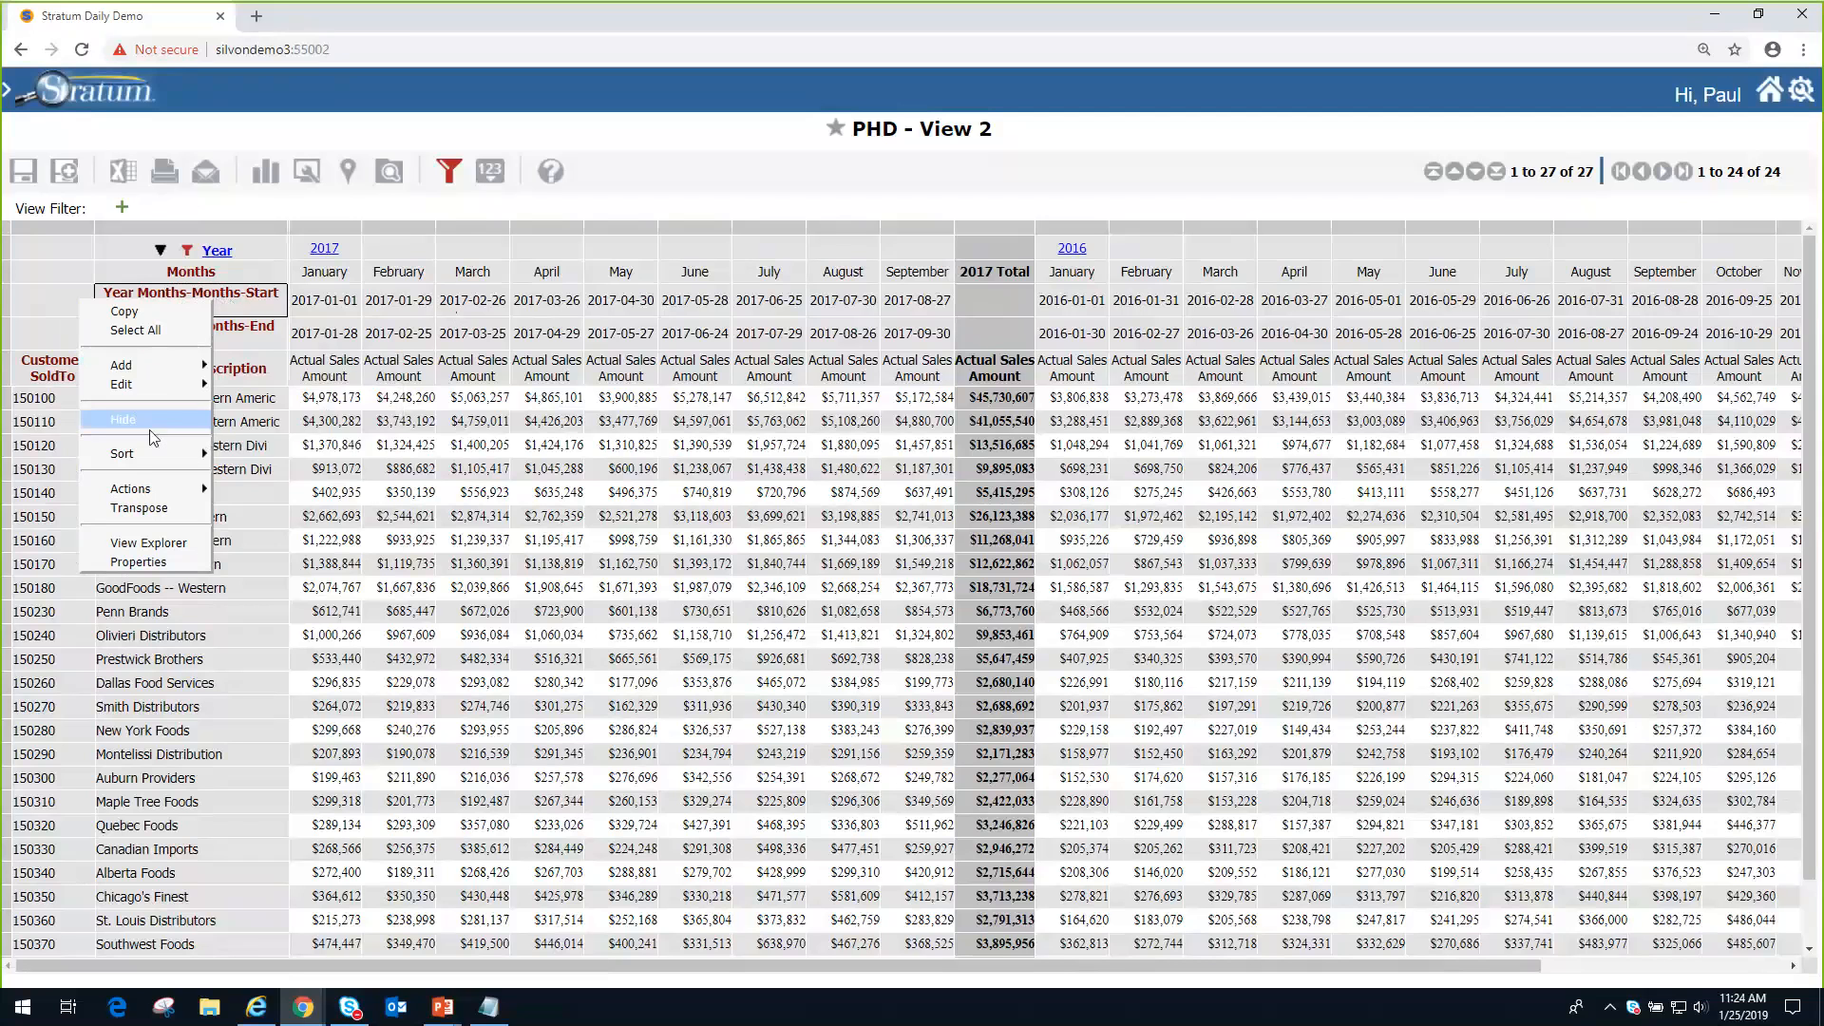
right_click(190, 275)
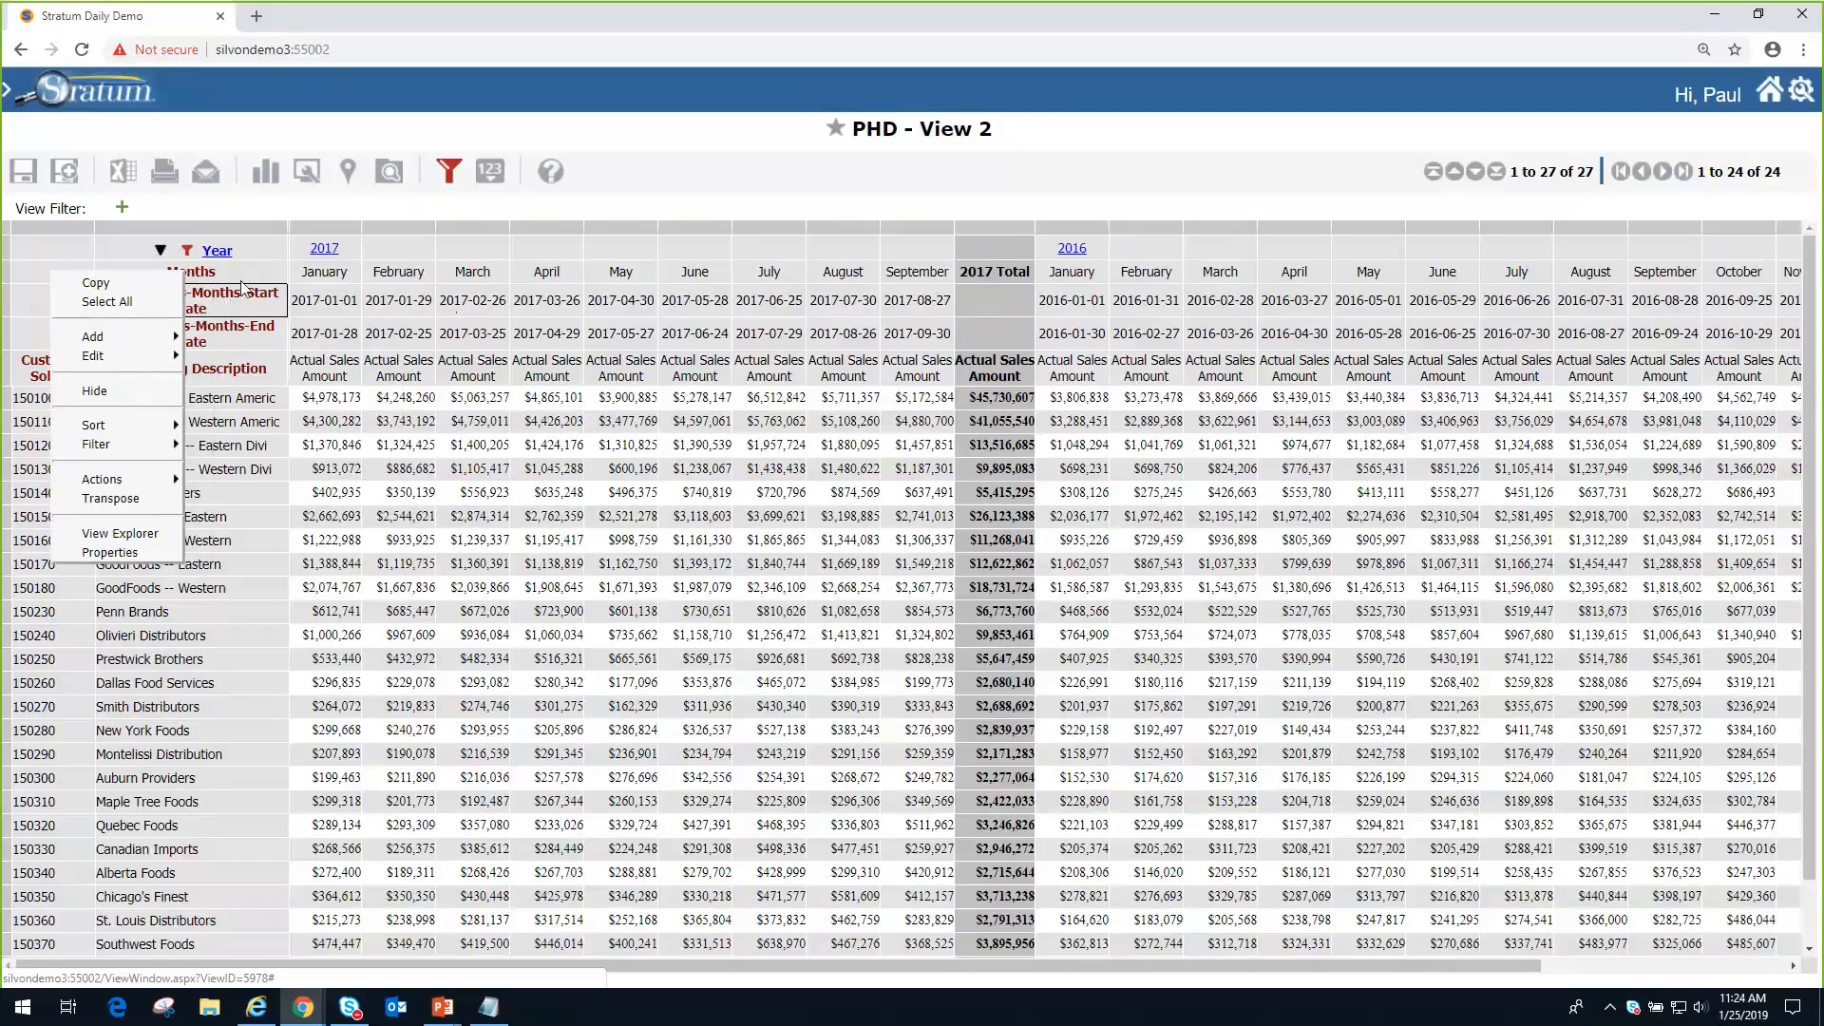
- Open the Months filter for editing and search its members by Member Path containing 2017
right_click(197, 275)
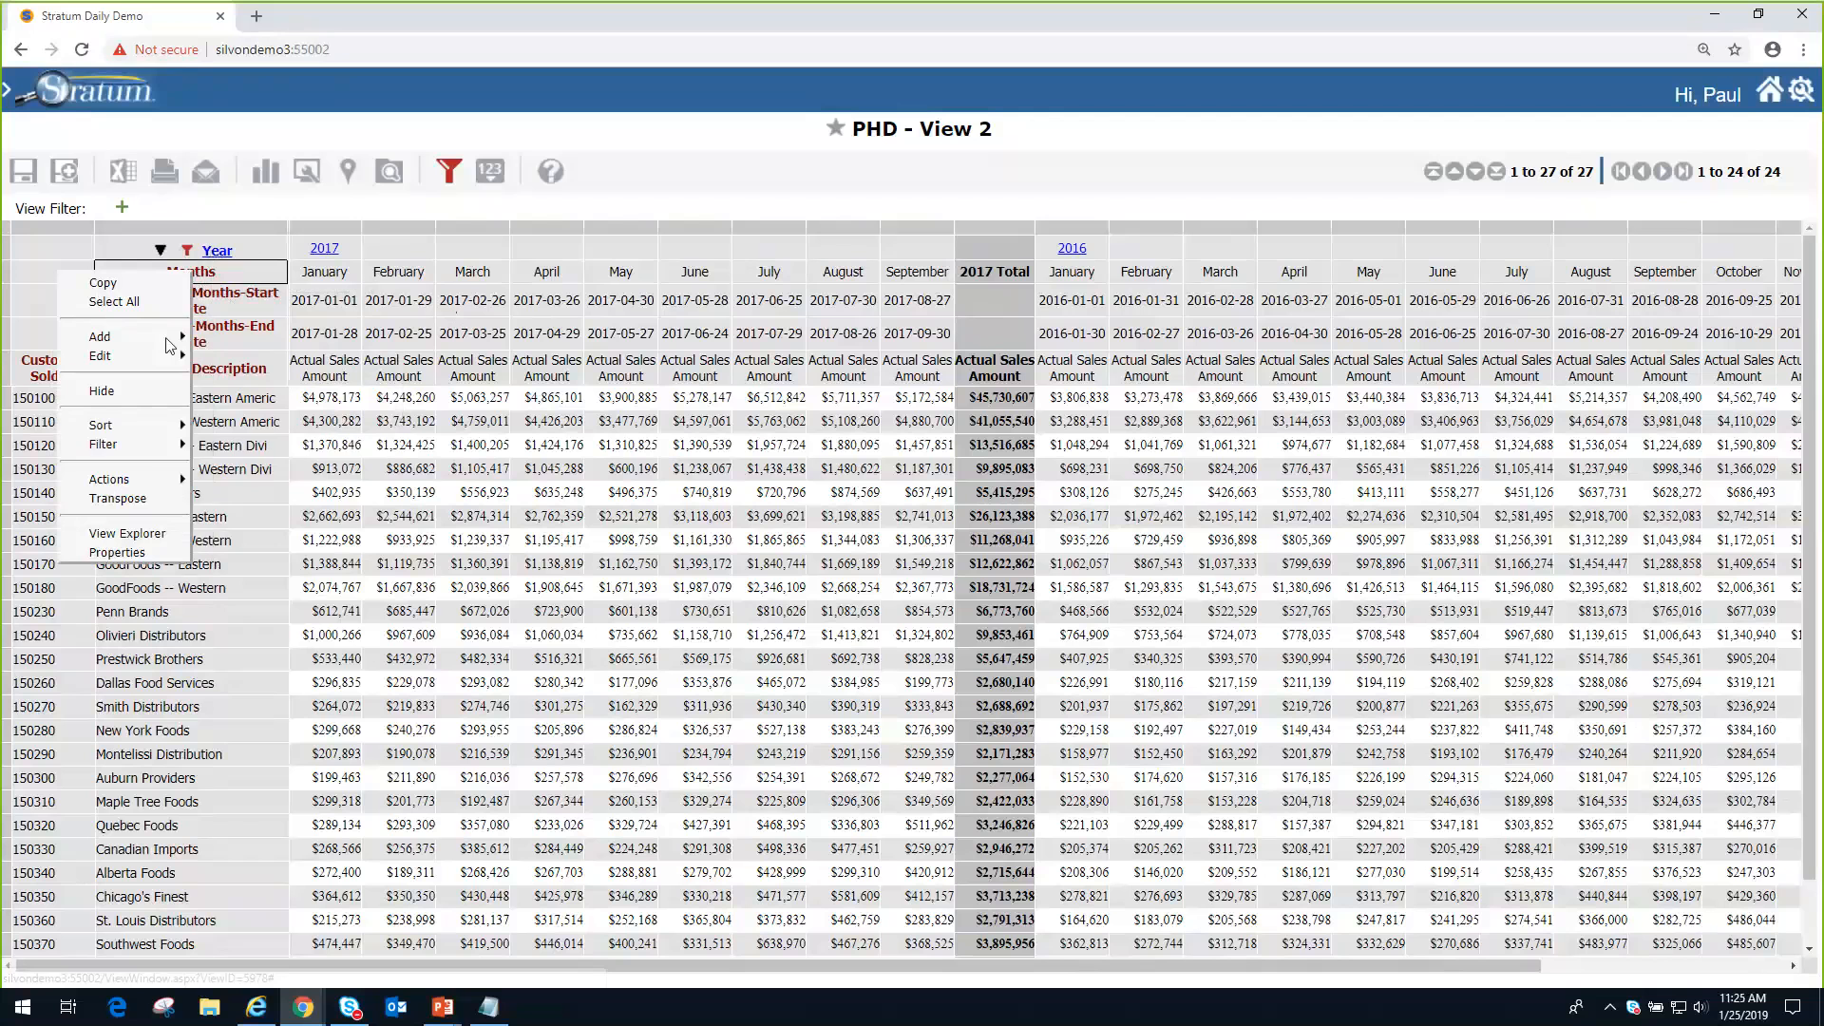
mouse_move(144, 444)
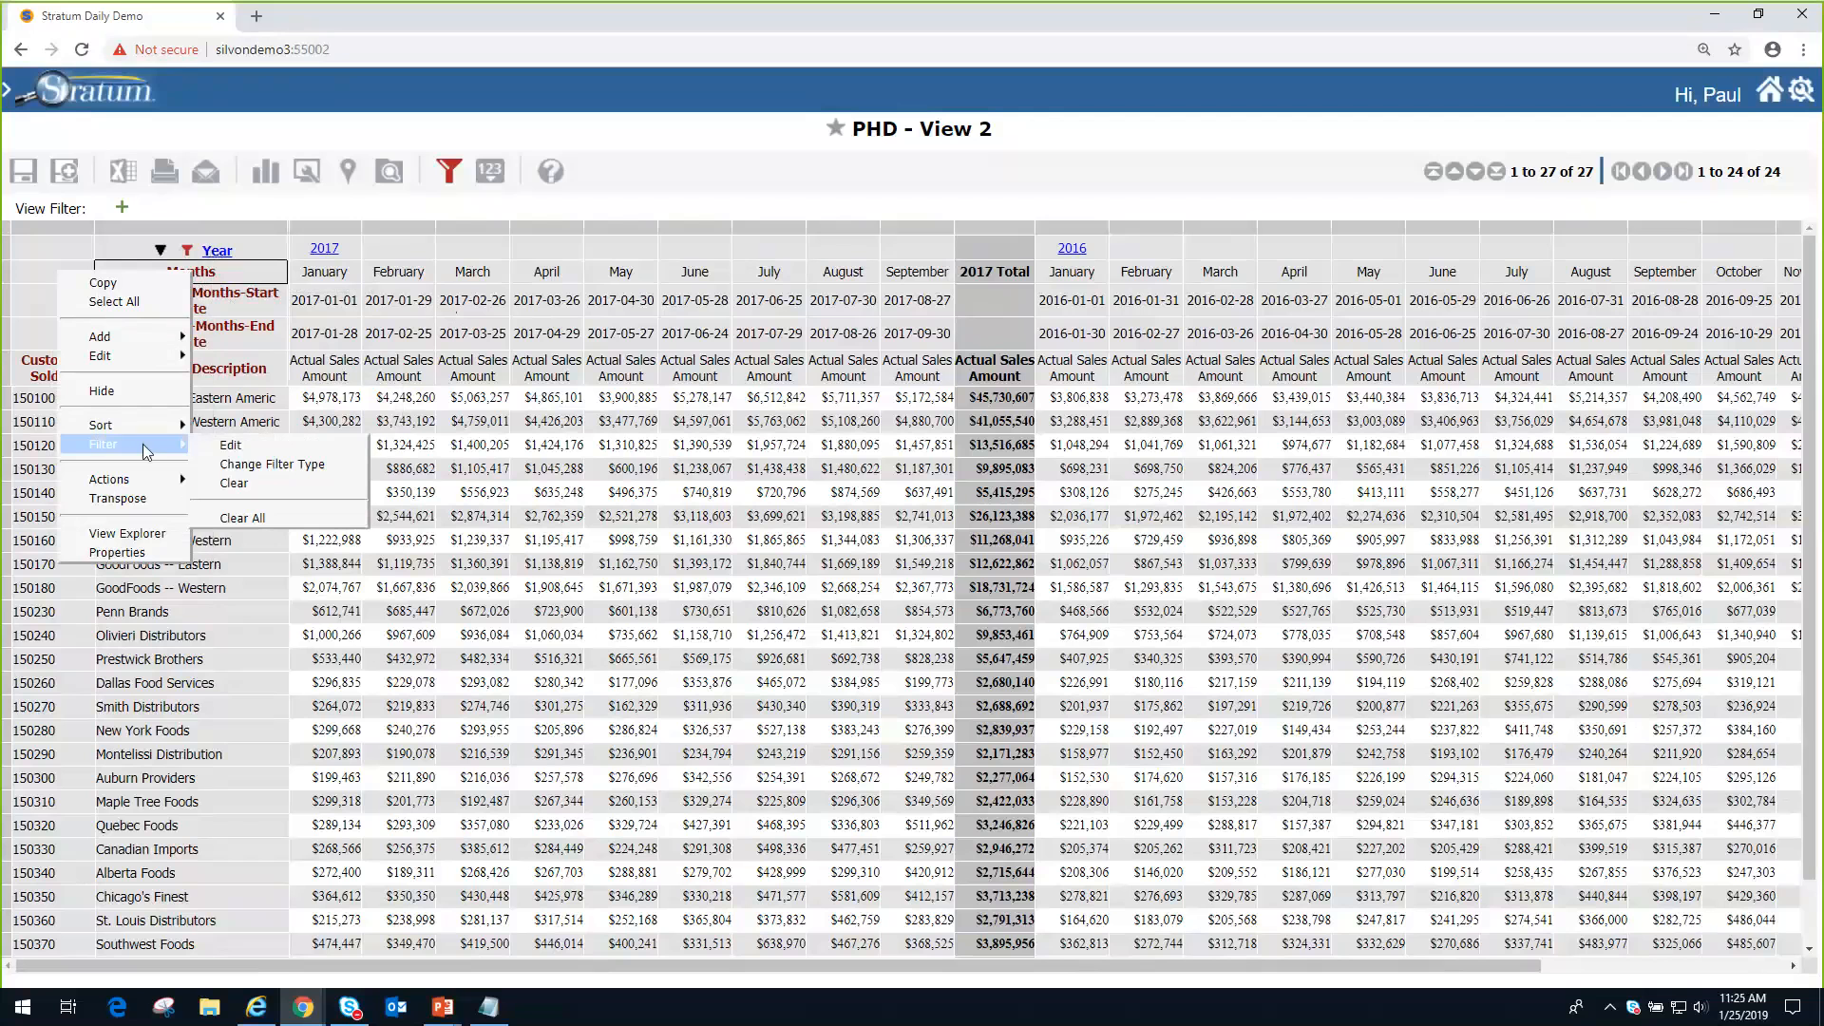
left_click(228, 445)
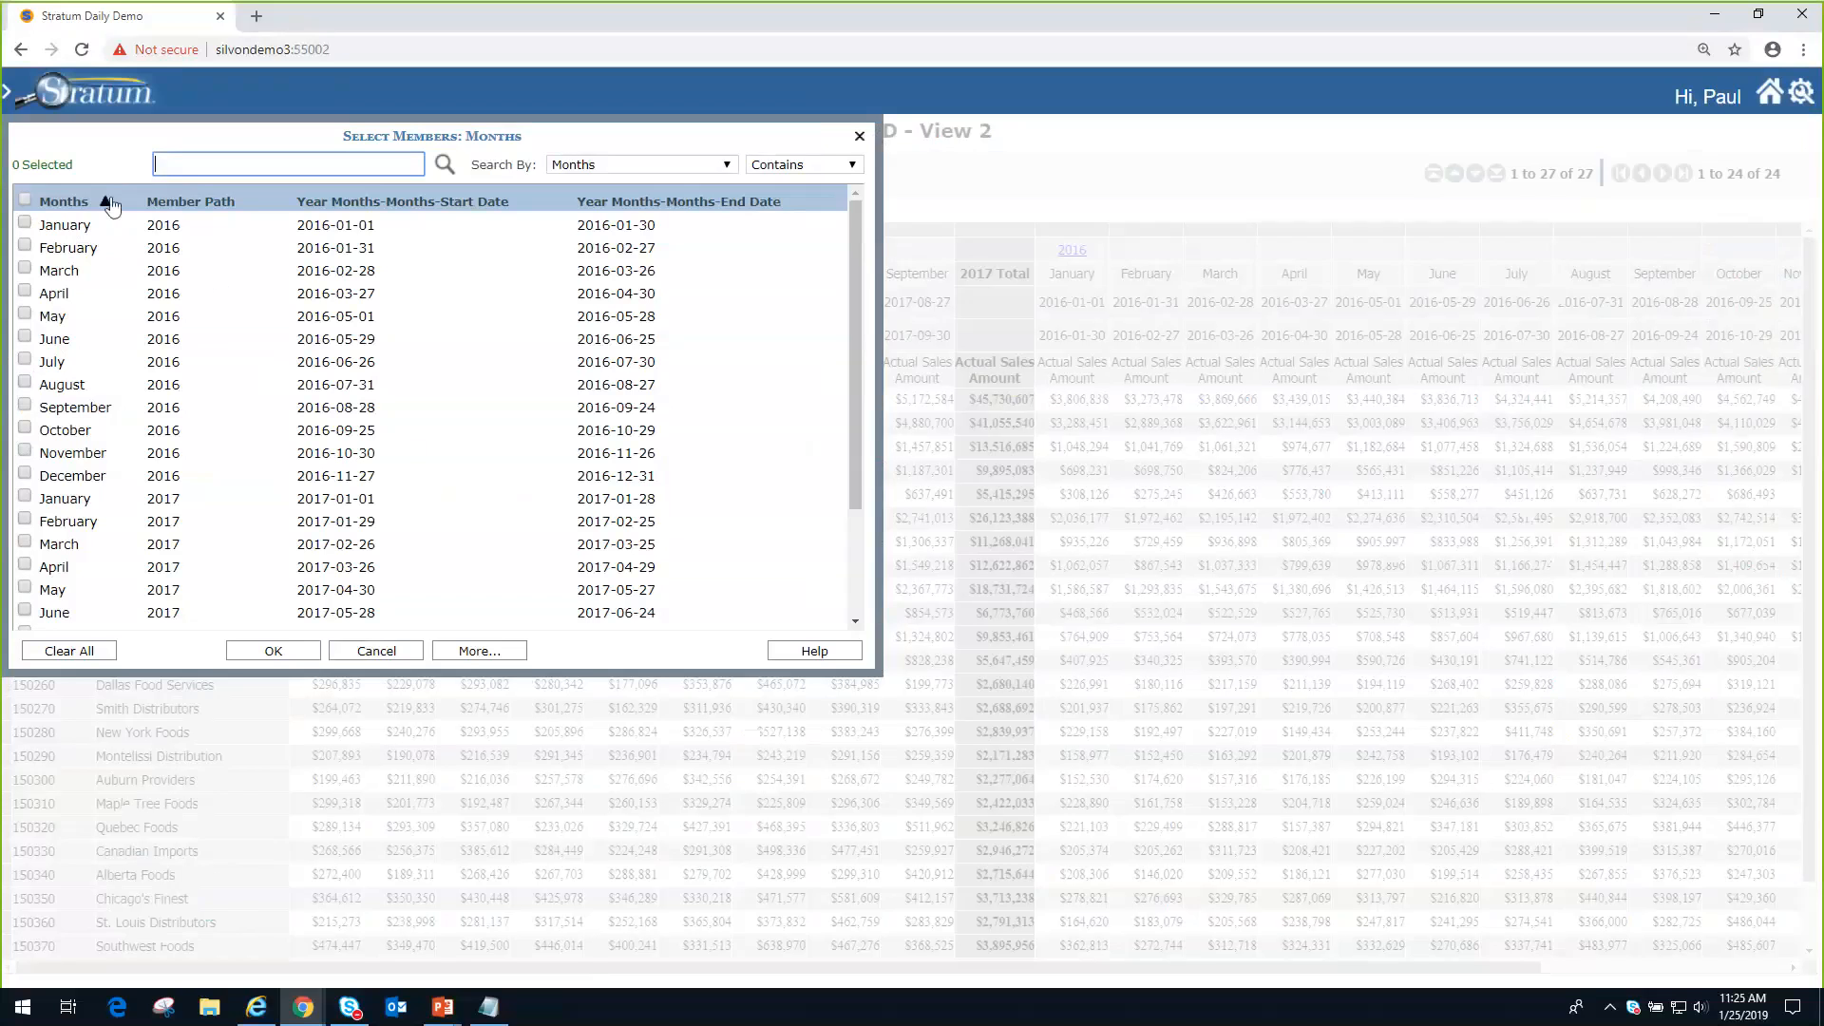
left_click(203, 205)
type("2017")
left_click(602, 165)
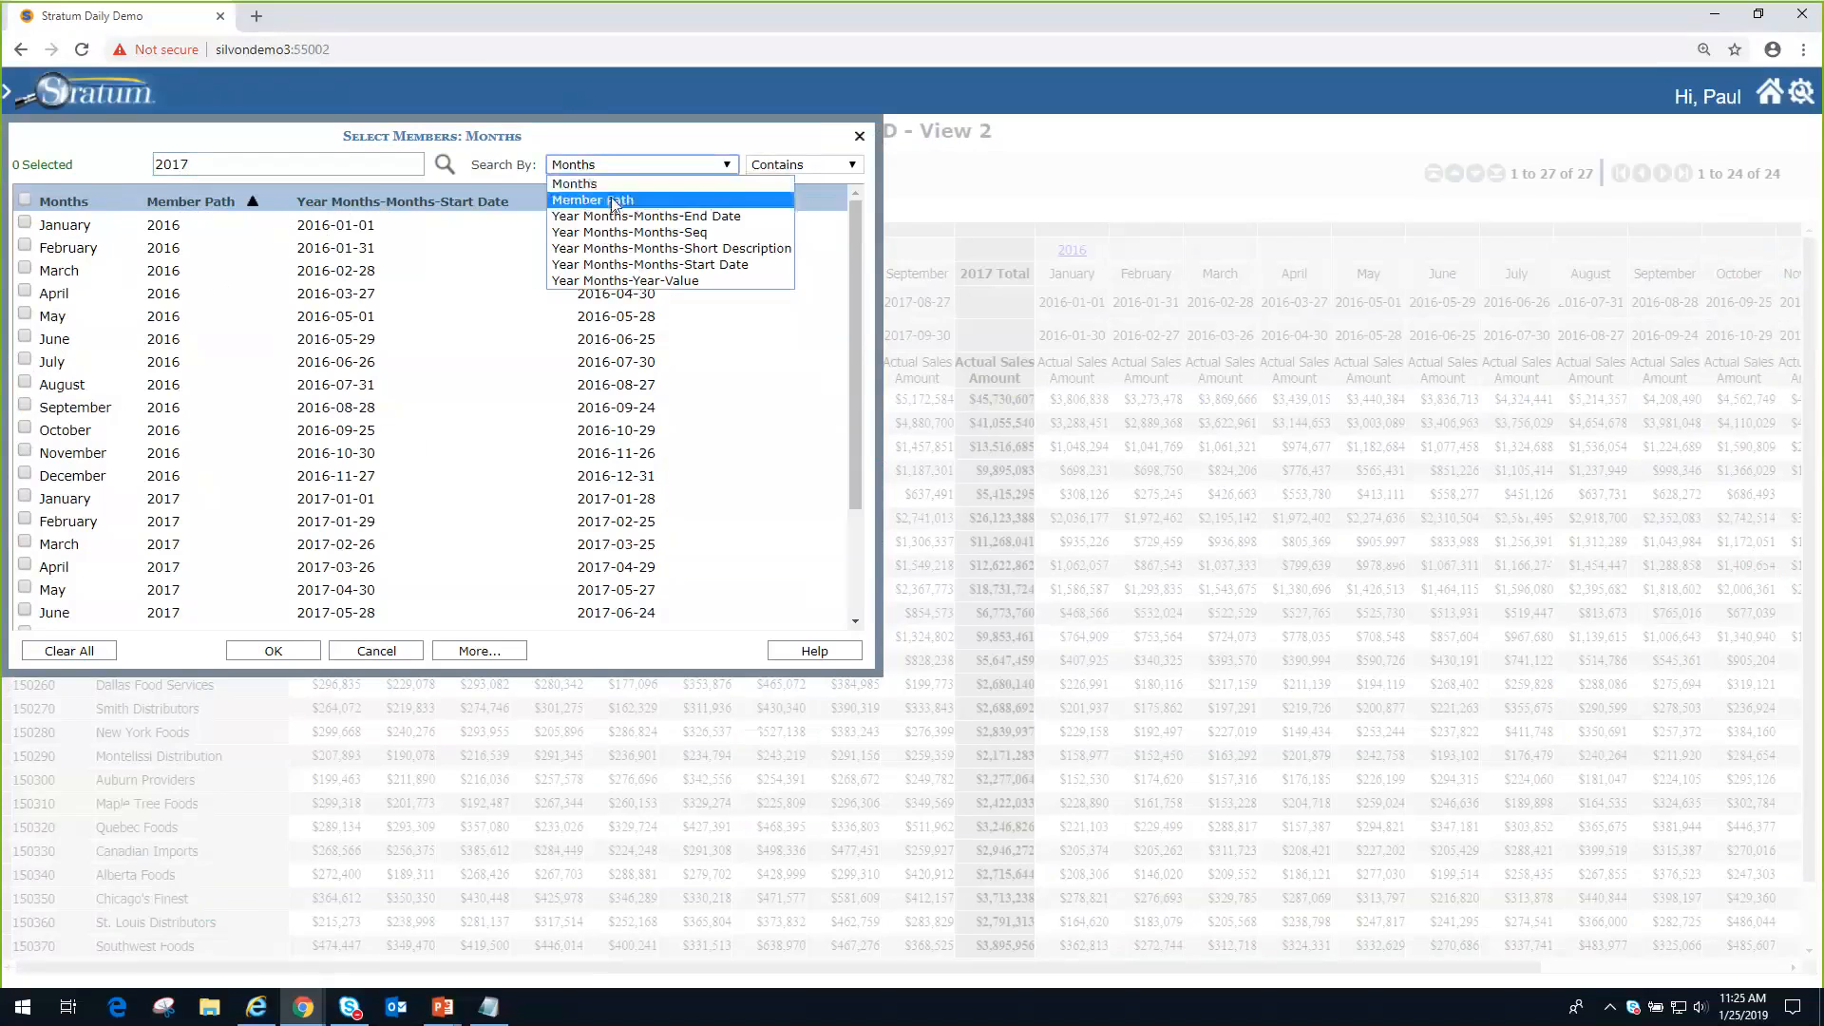
left_click(613, 200)
left_click(445, 164)
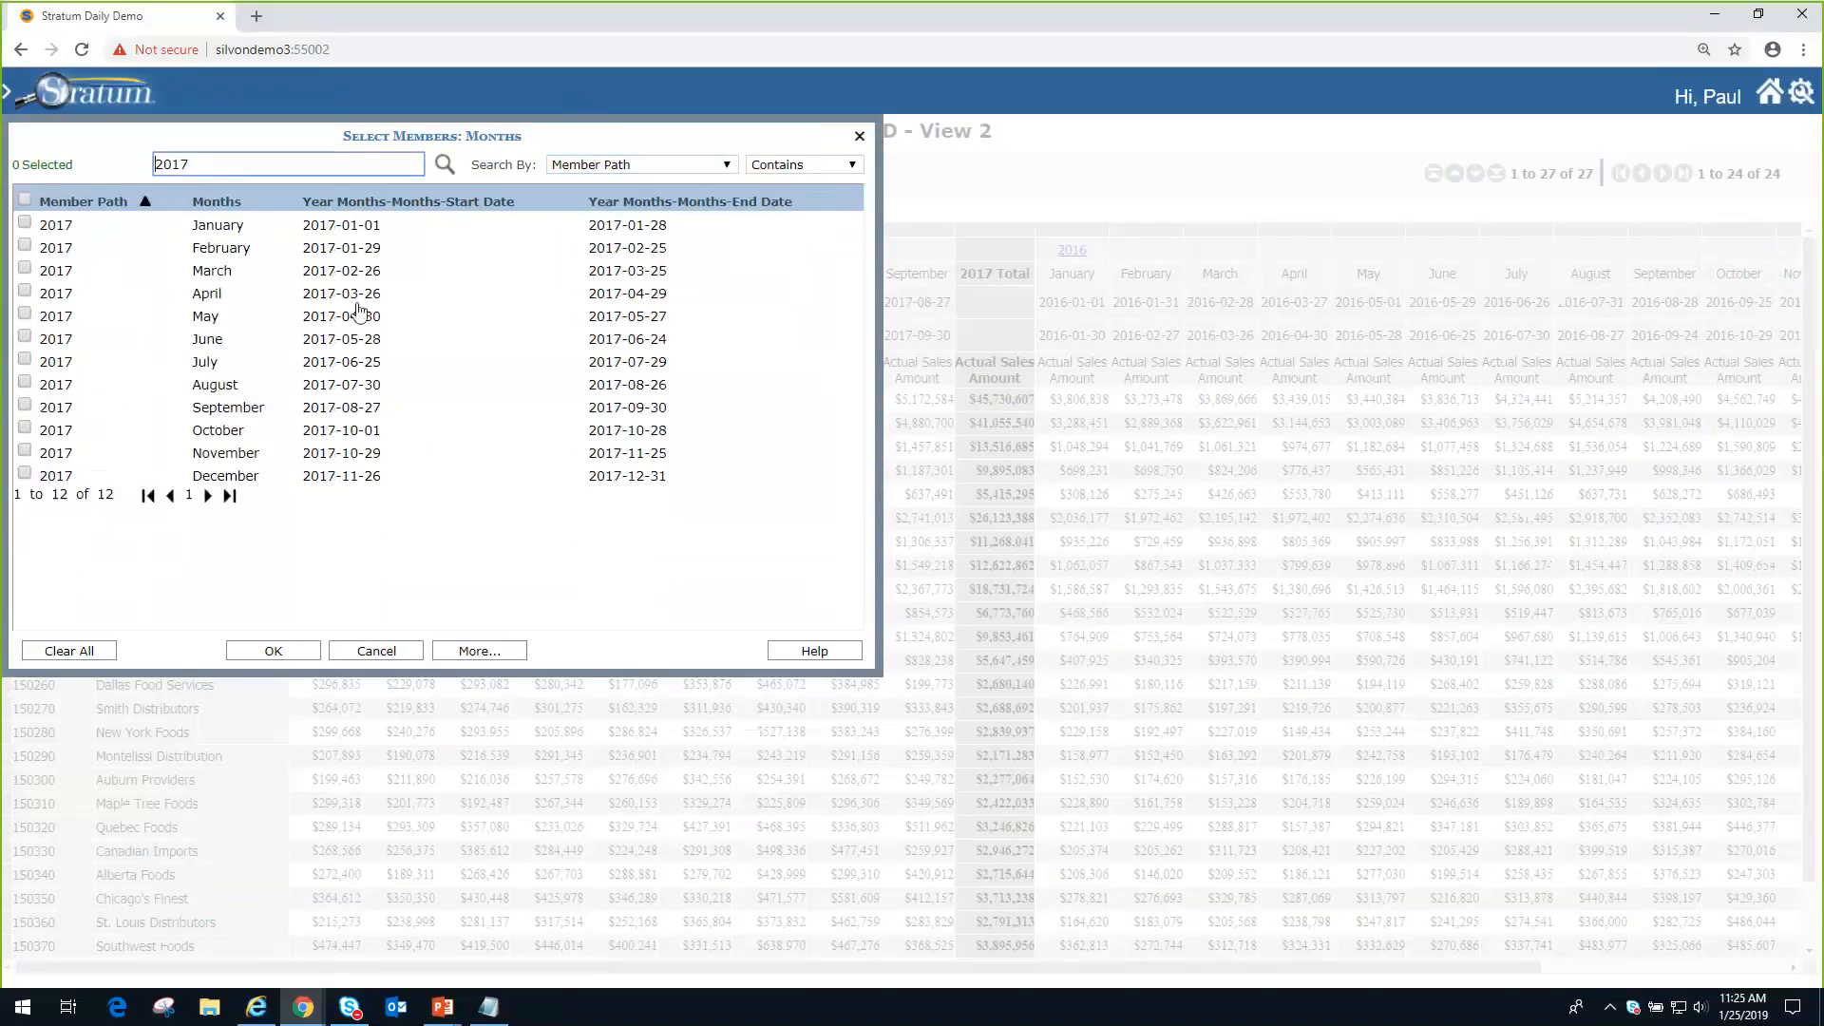
- Filter Months to April, June and August 2017
left_click(25, 294)
left_click(24, 338)
left_click(26, 384)
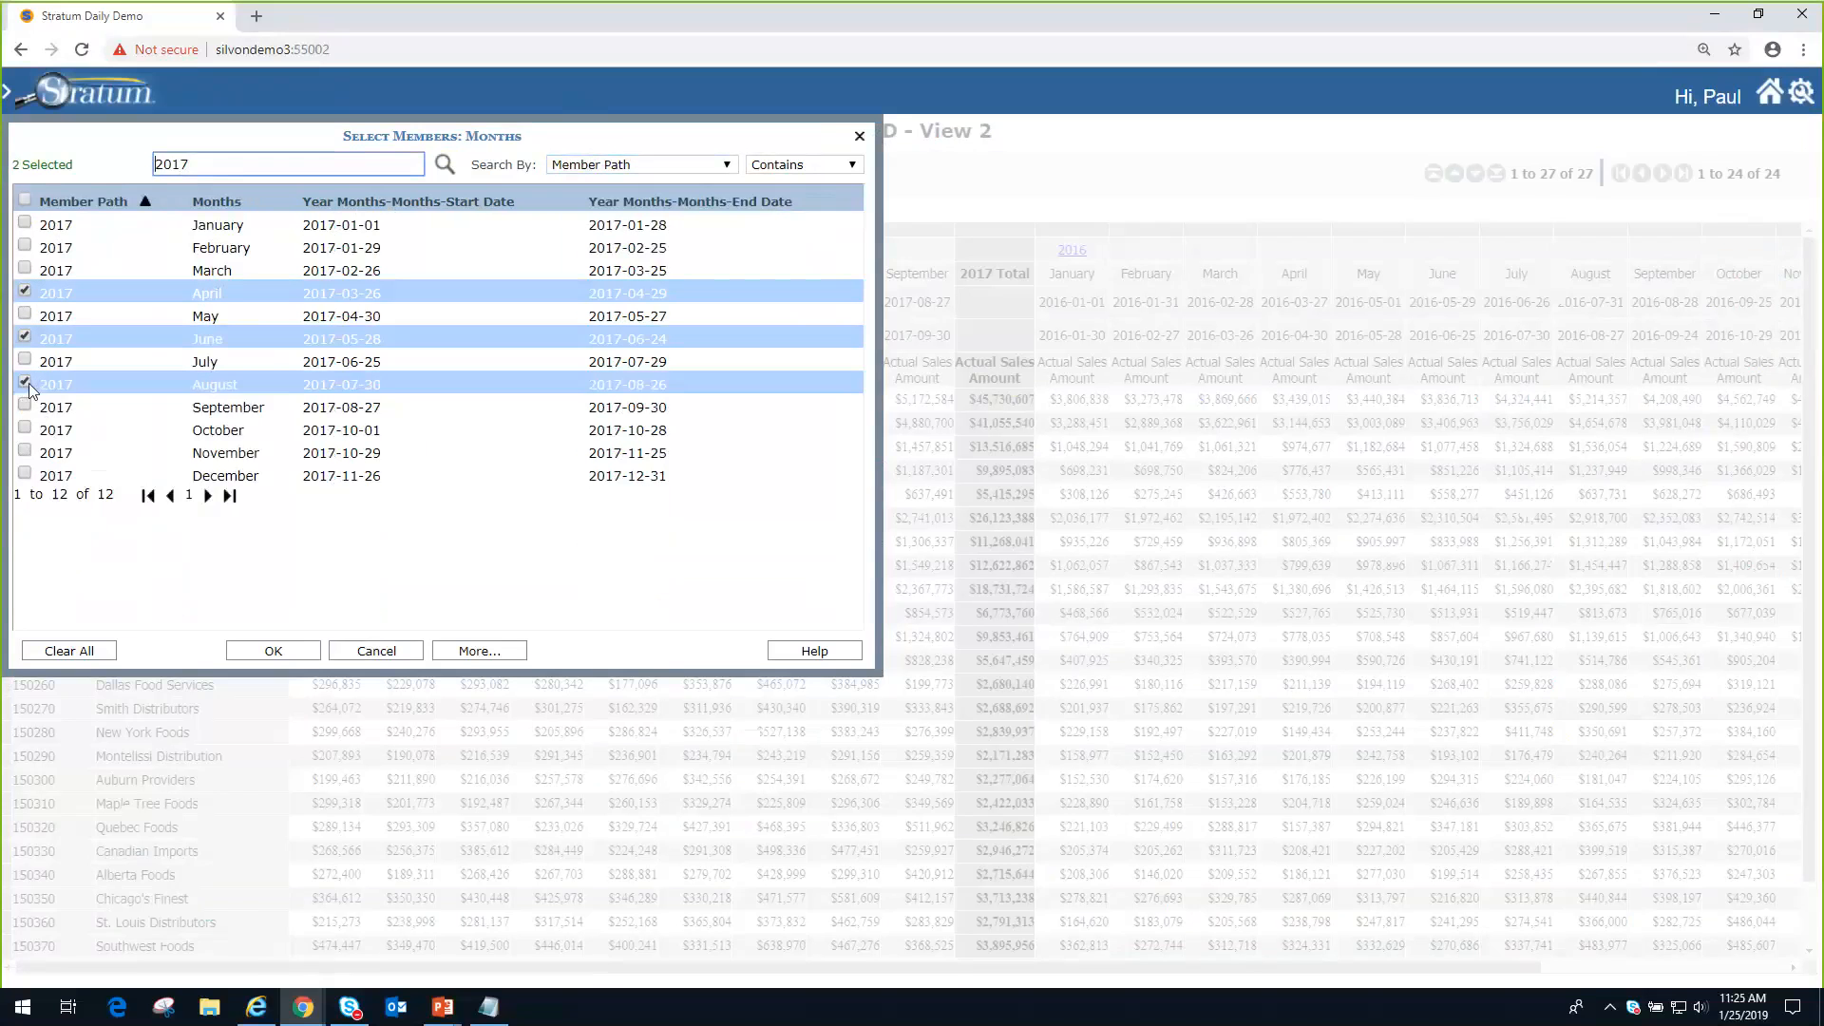
left_click(274, 651)
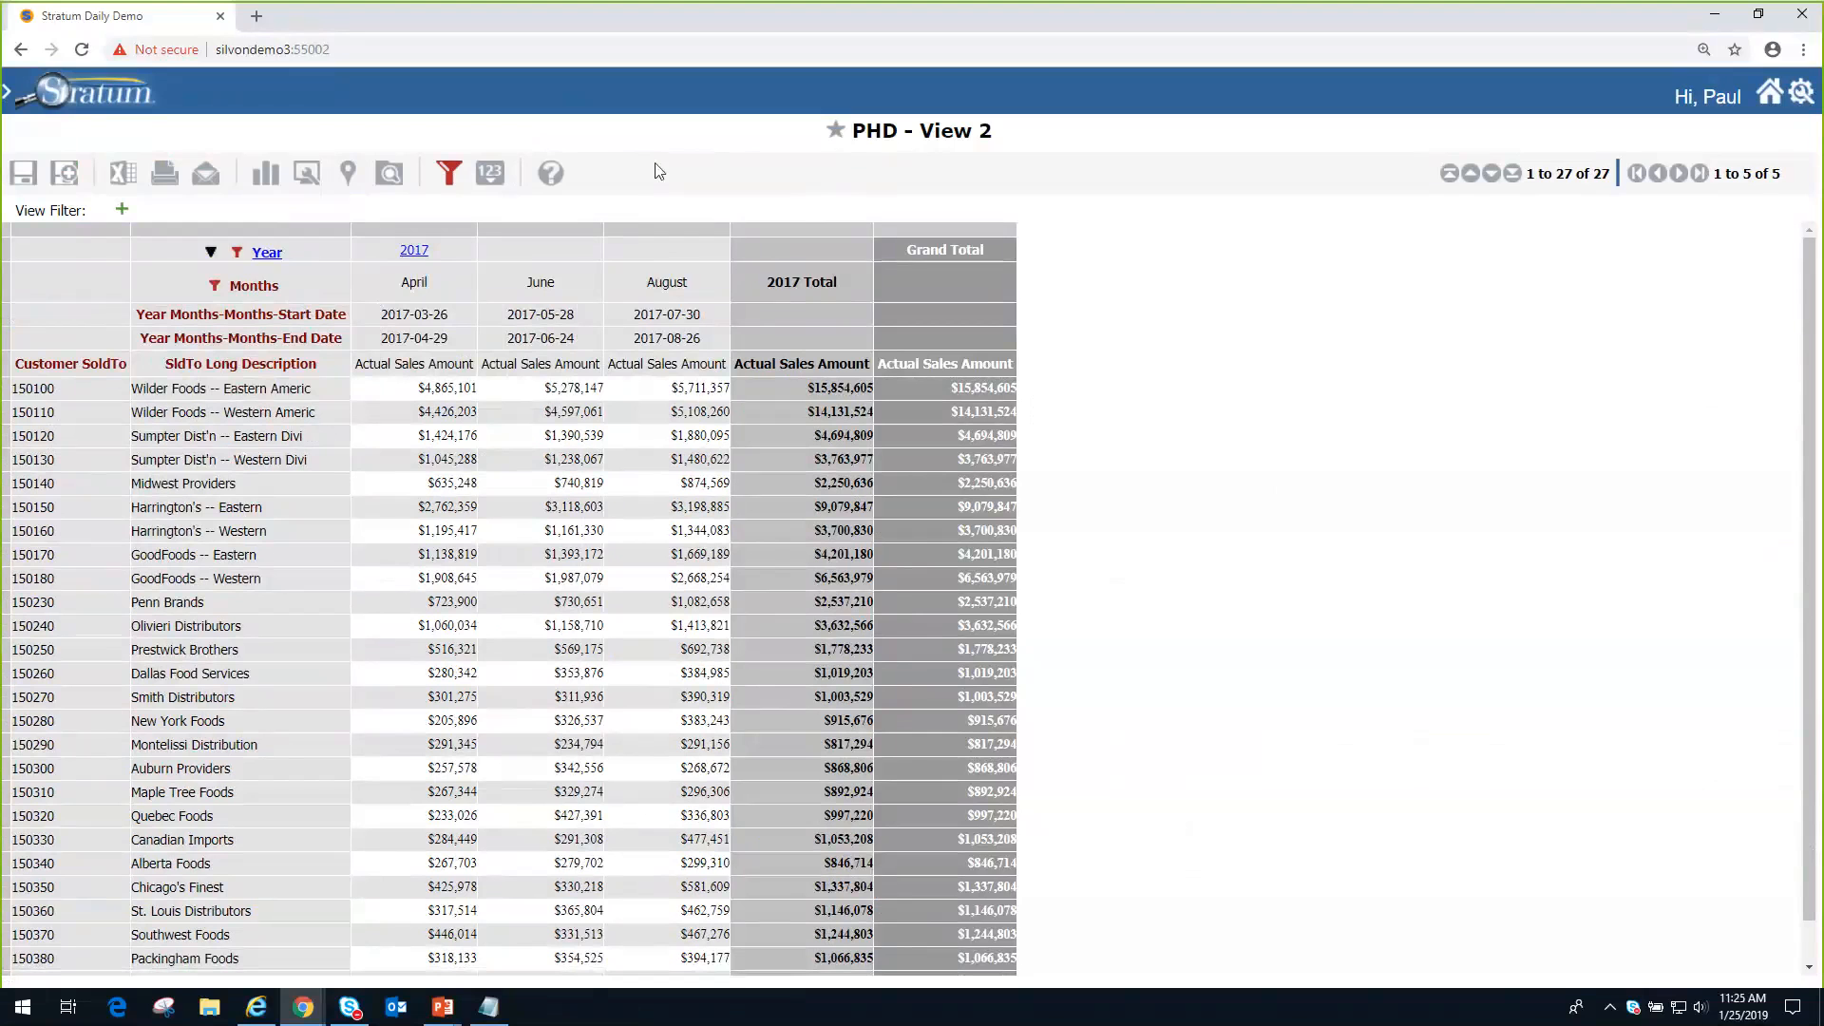
- Open PHD - View 3, open its Product filter for editing, and list all Product members
left_click(134, 103)
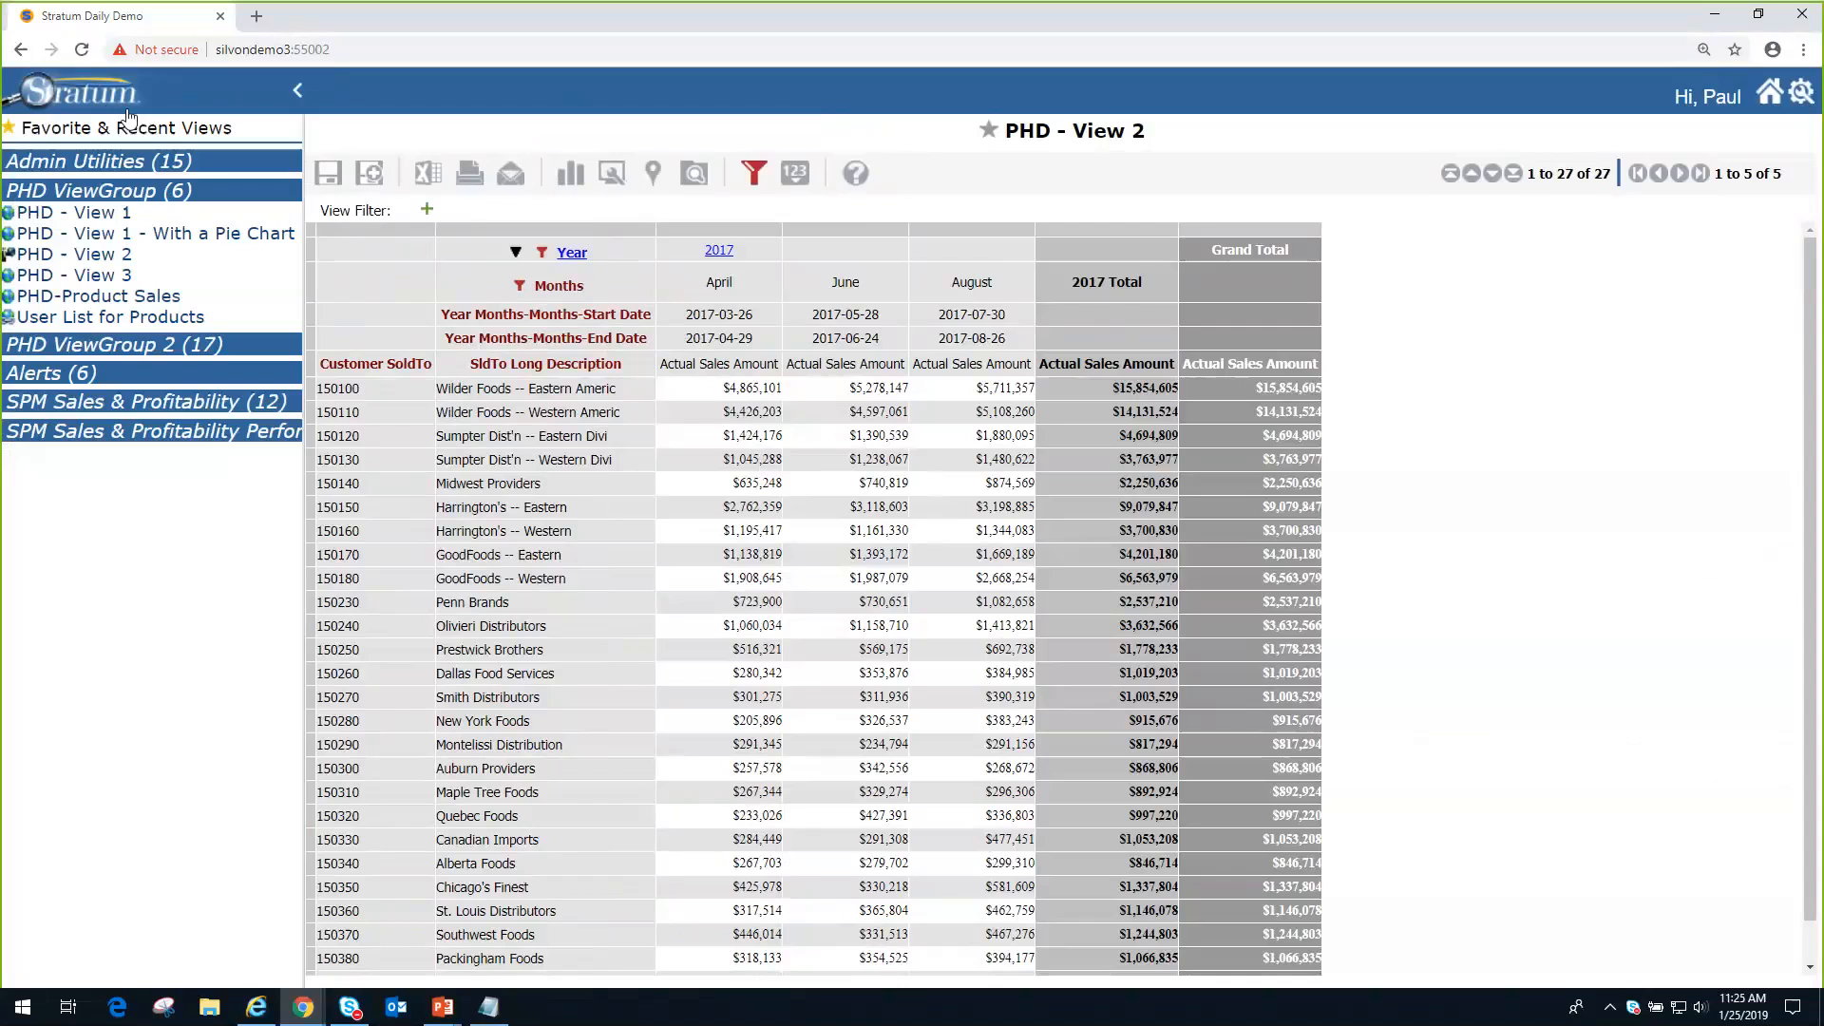
left_click(110, 278)
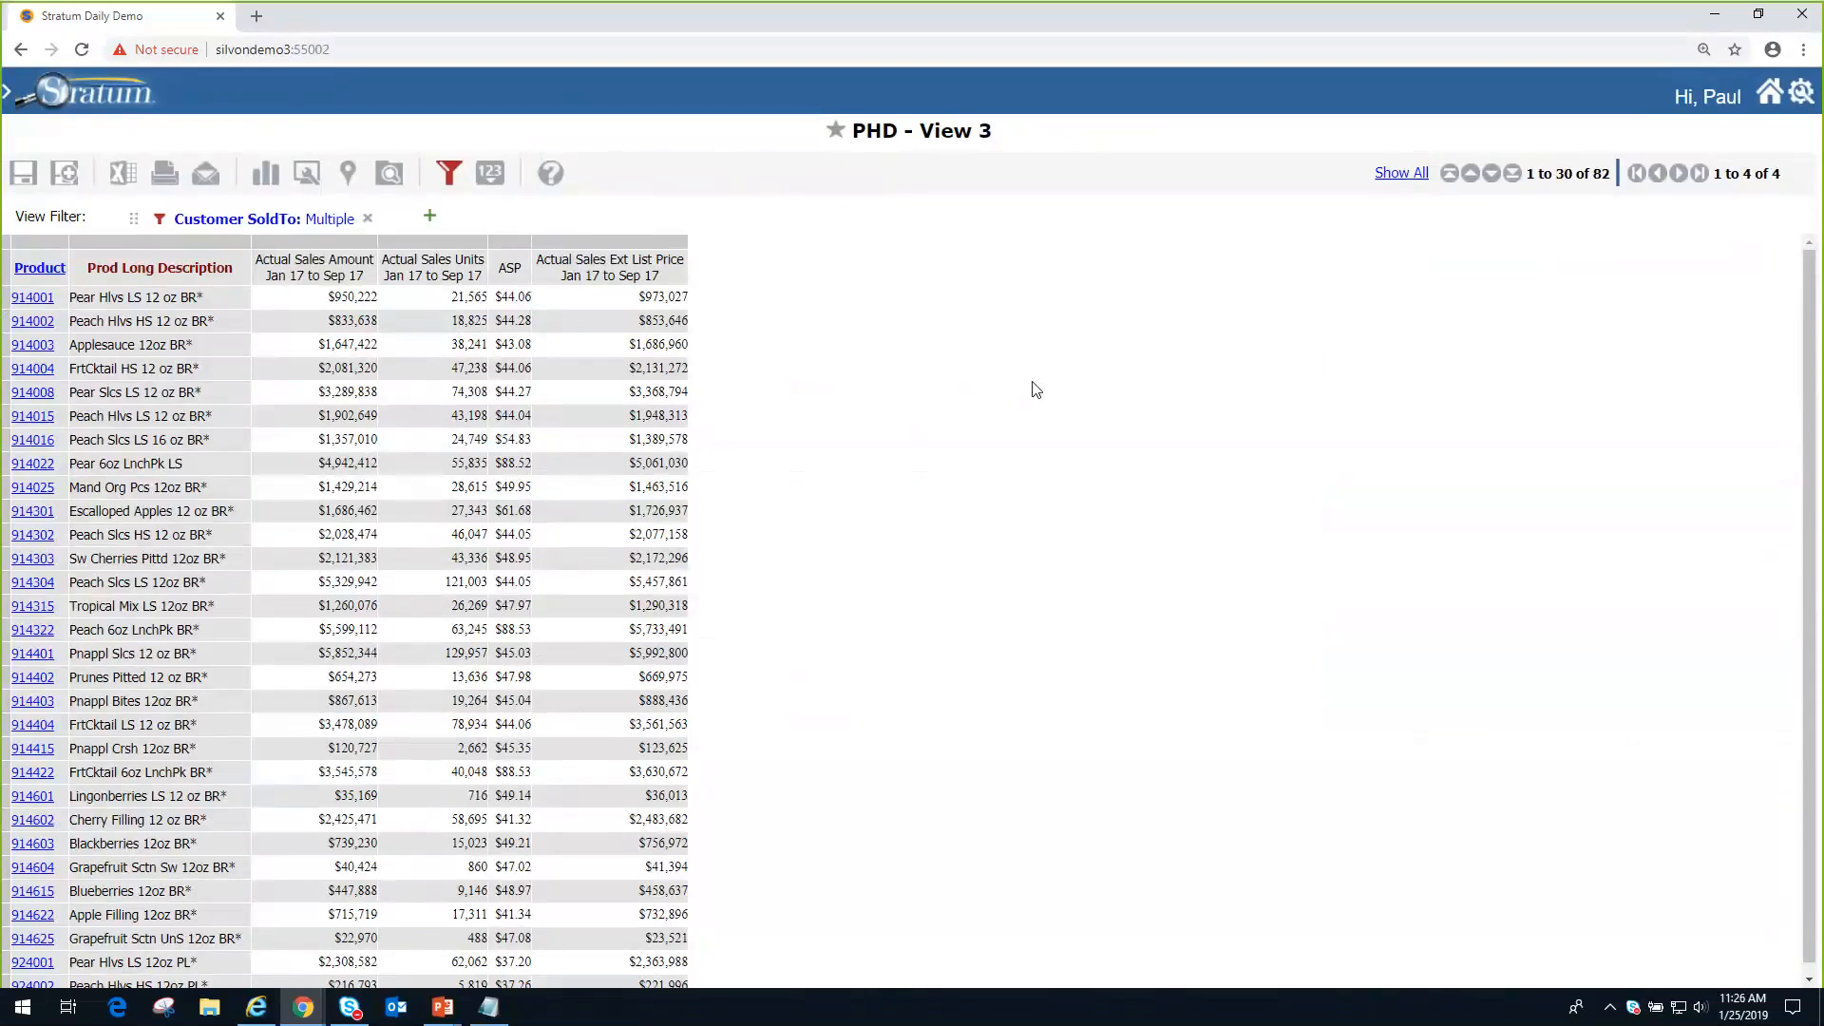
right_click(41, 275)
mouse_move(66, 442)
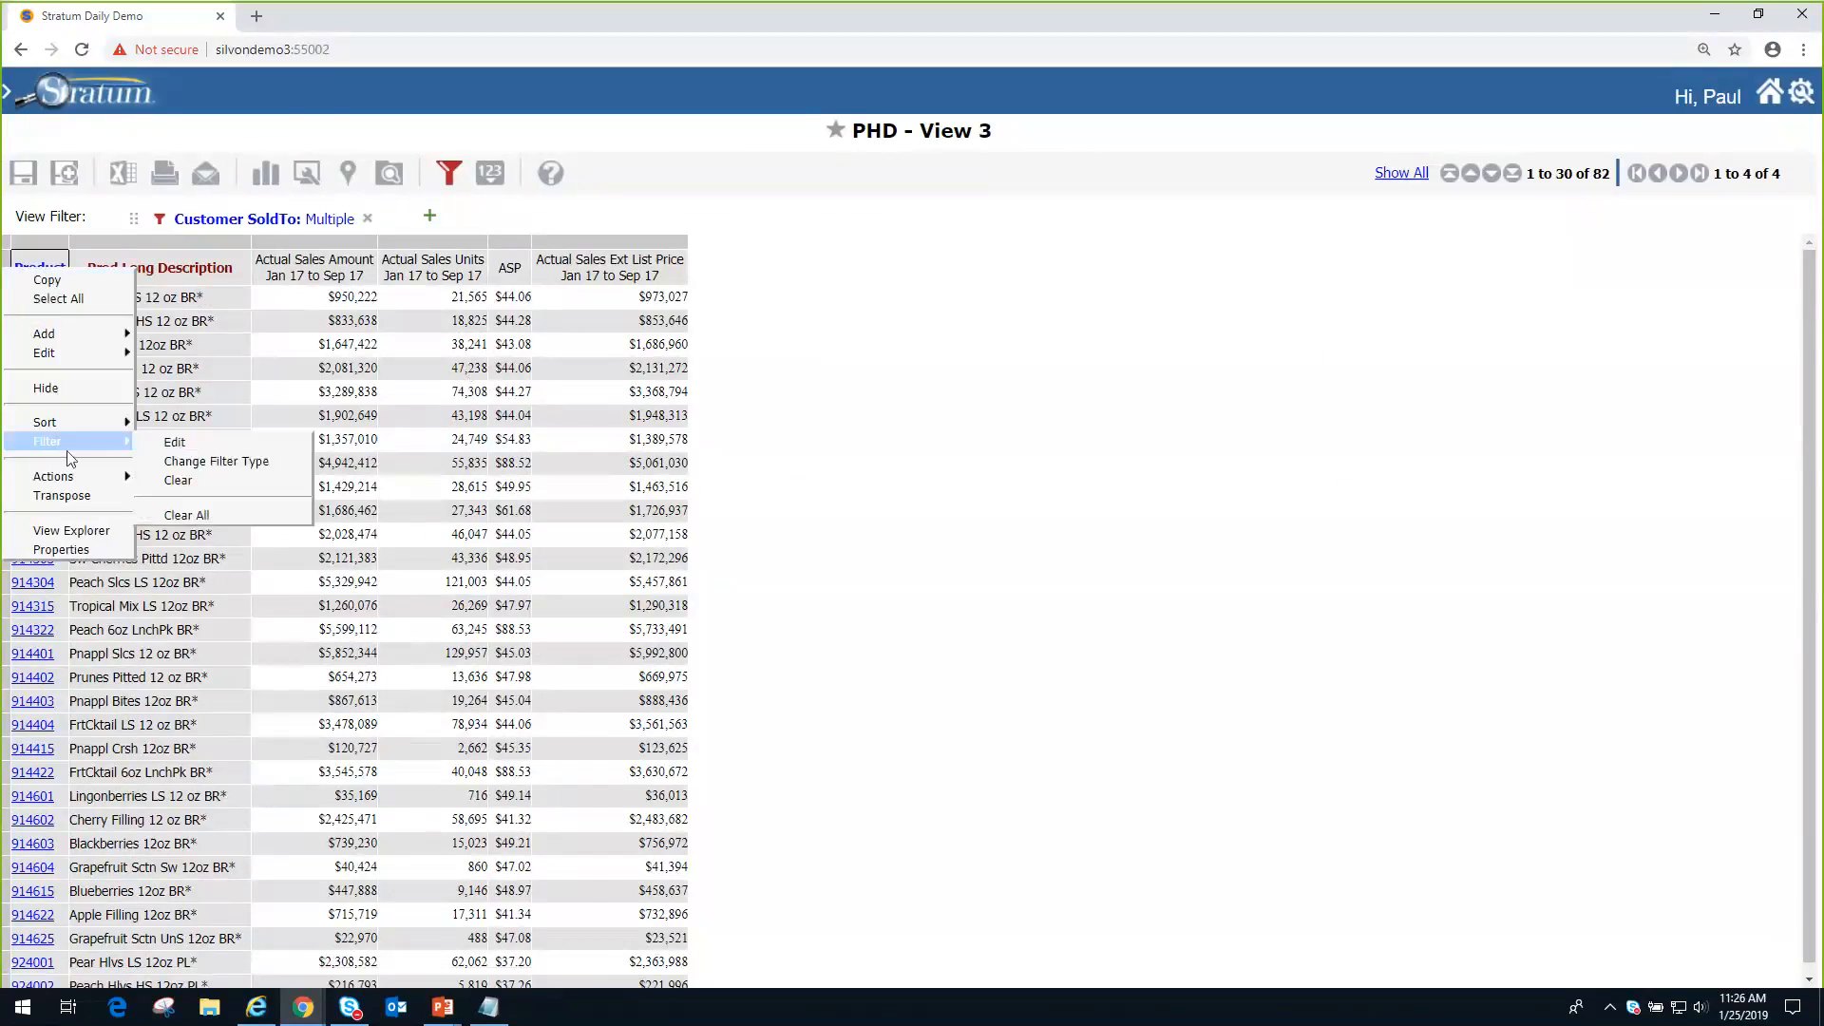
left_click(184, 447)
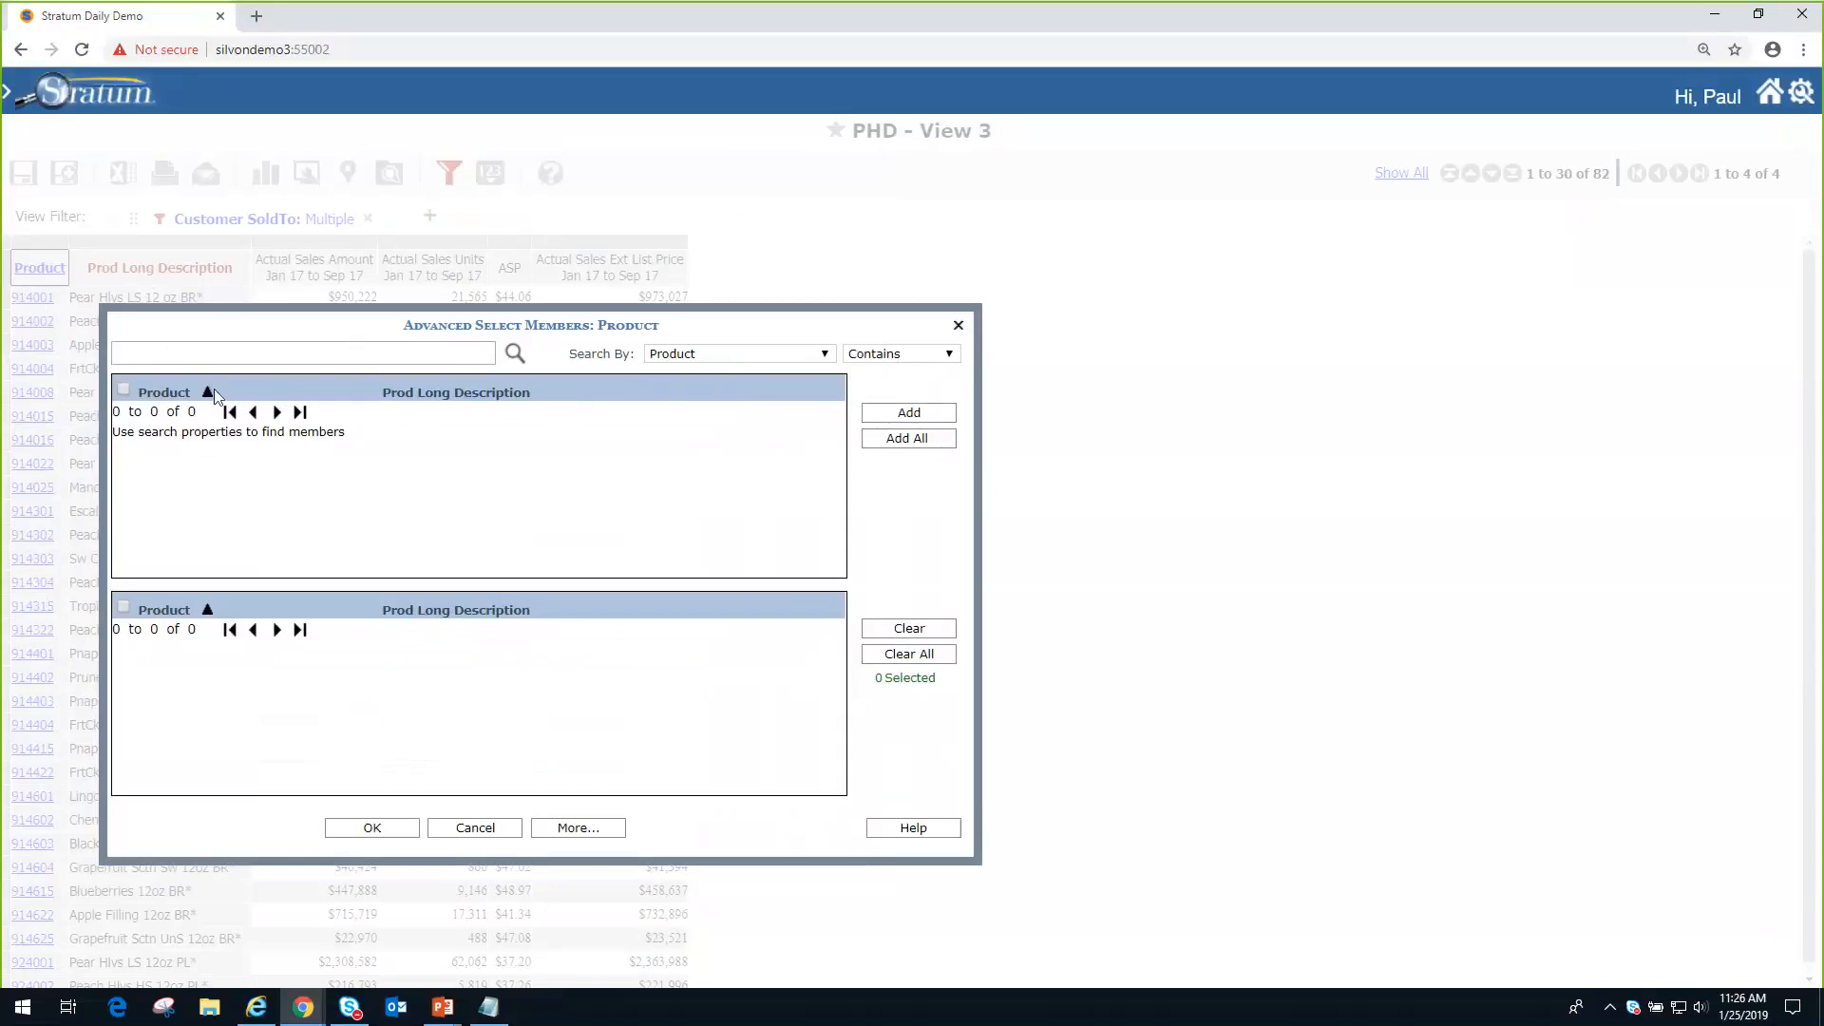
left_click_drag(464, 331, 404, 168)
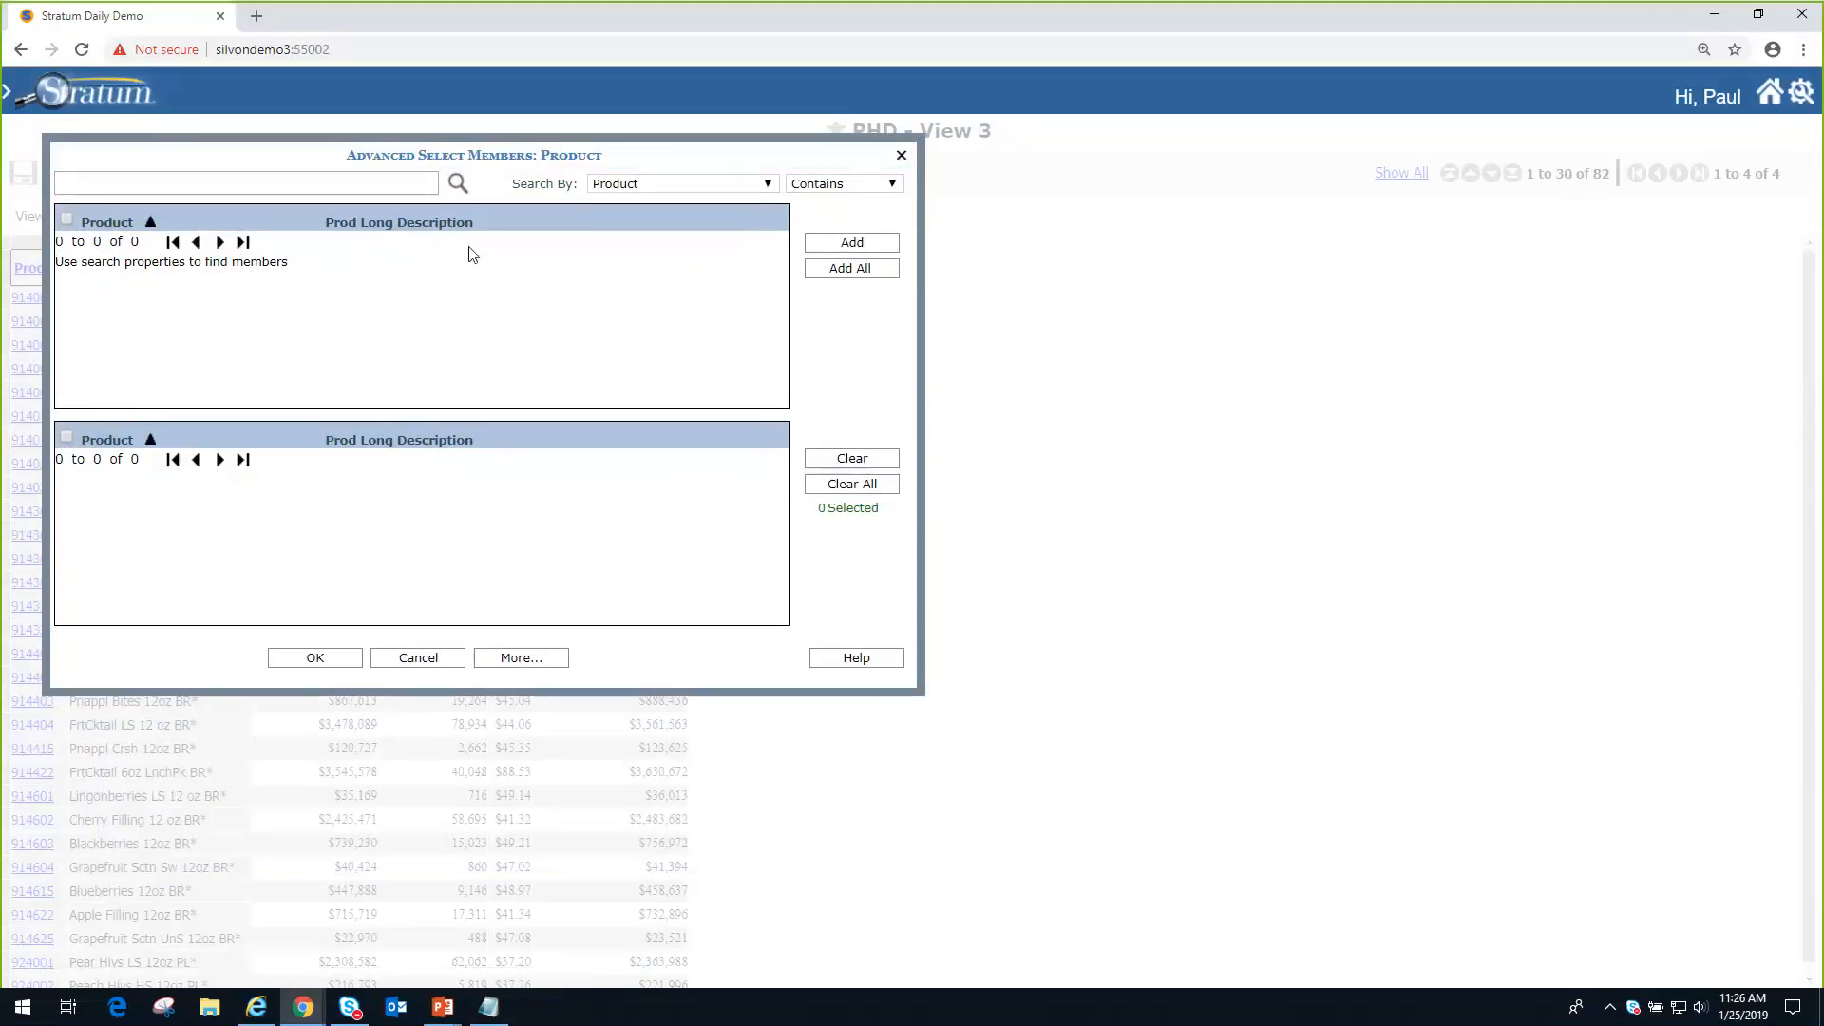
left_click(458, 185)
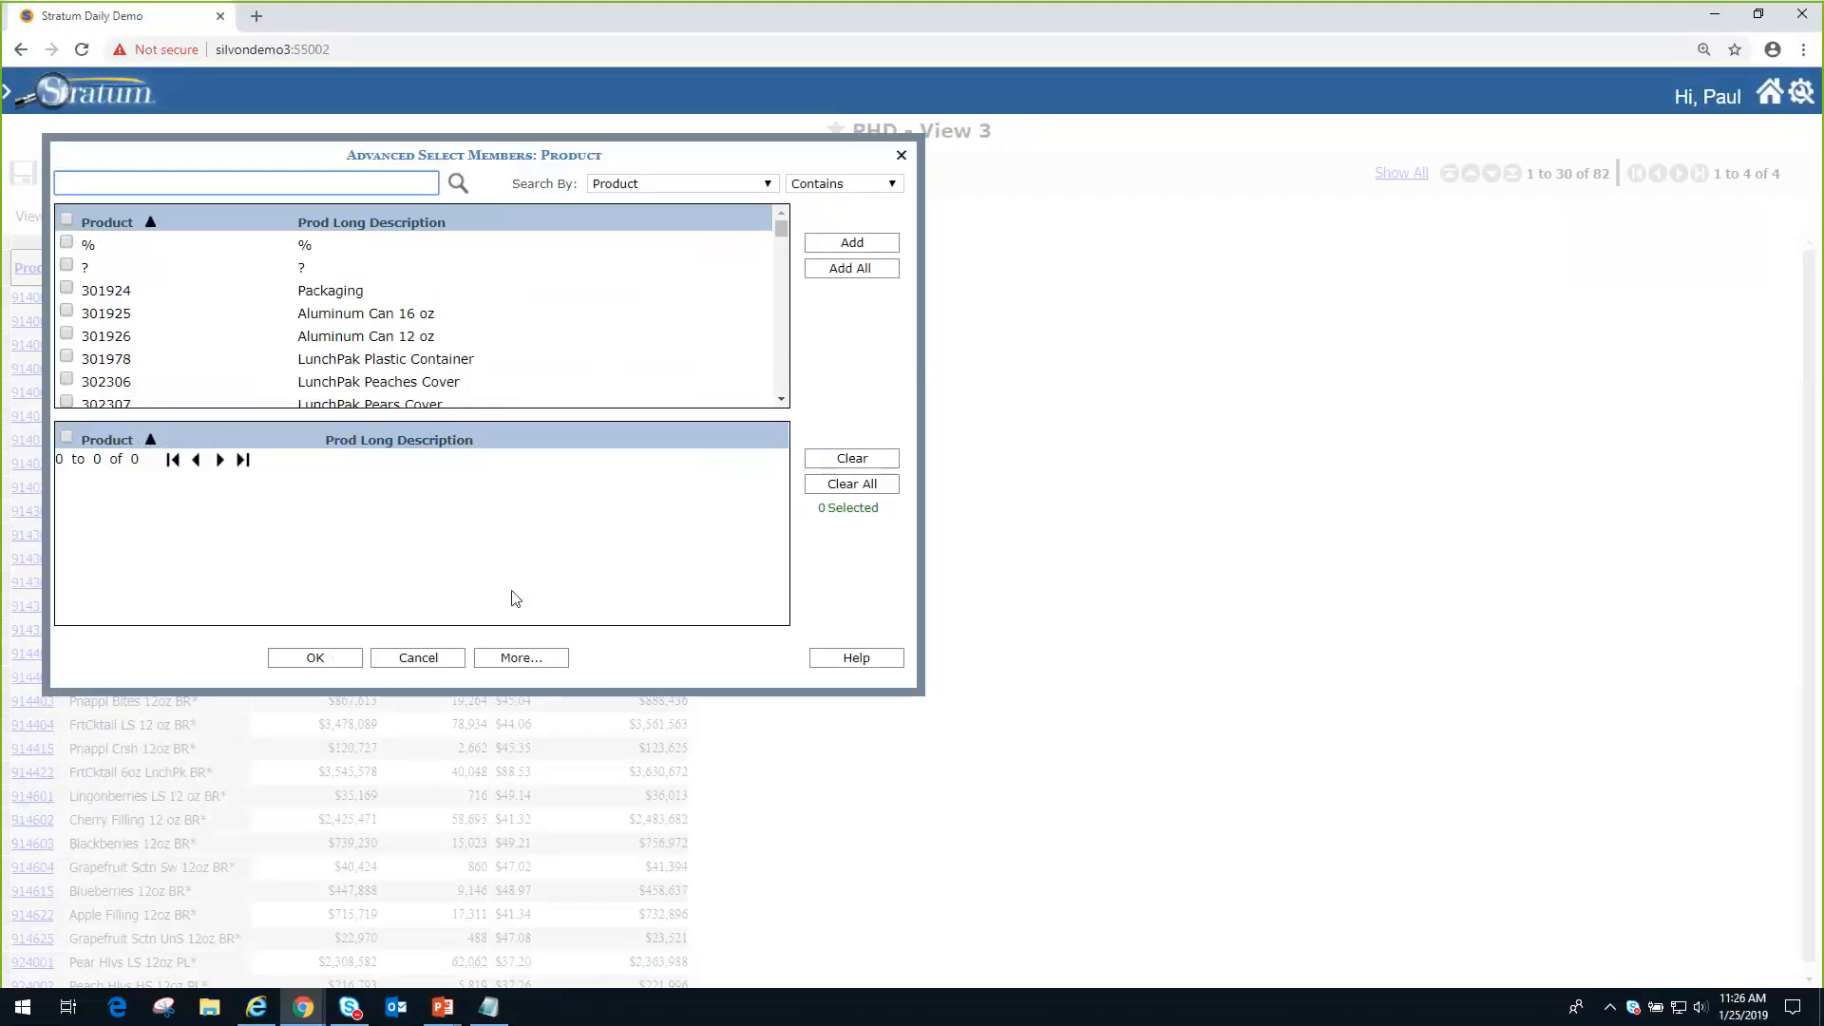
- Add Prod ABC Classification and Prod Effective Date as display columns in the Product member list
left_click(522, 662)
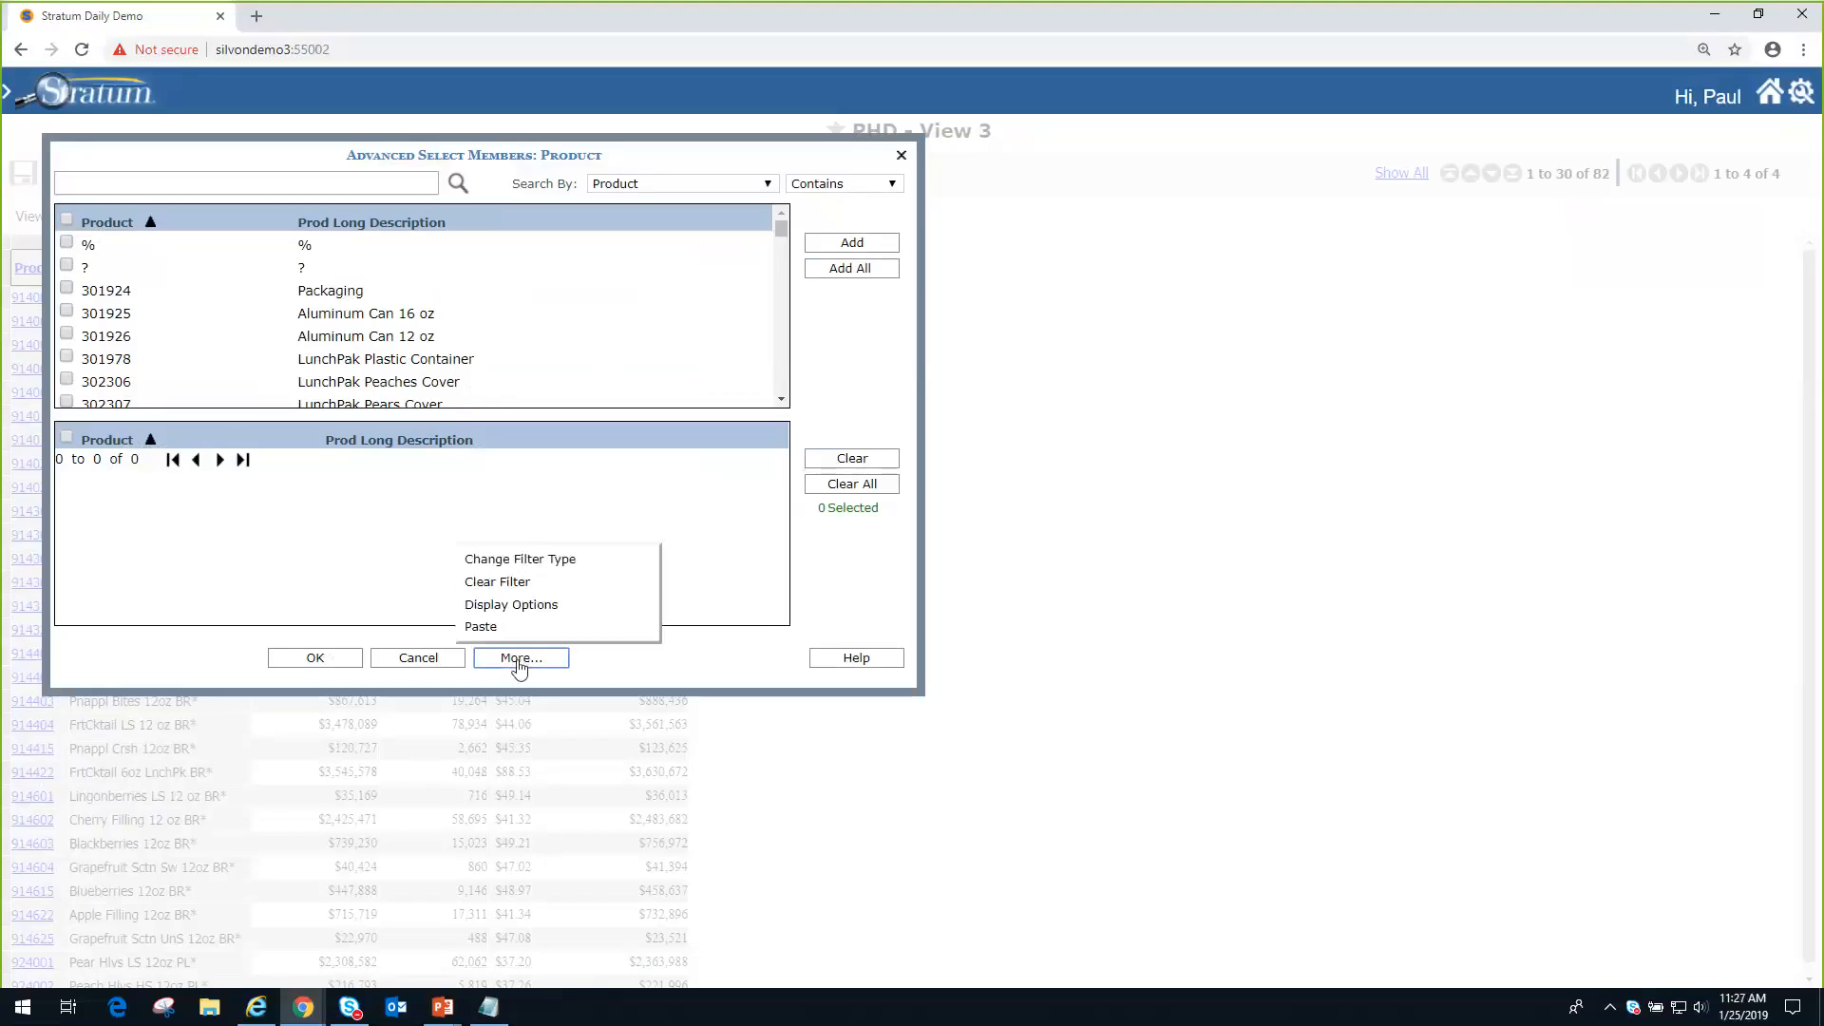
left_click(550, 613)
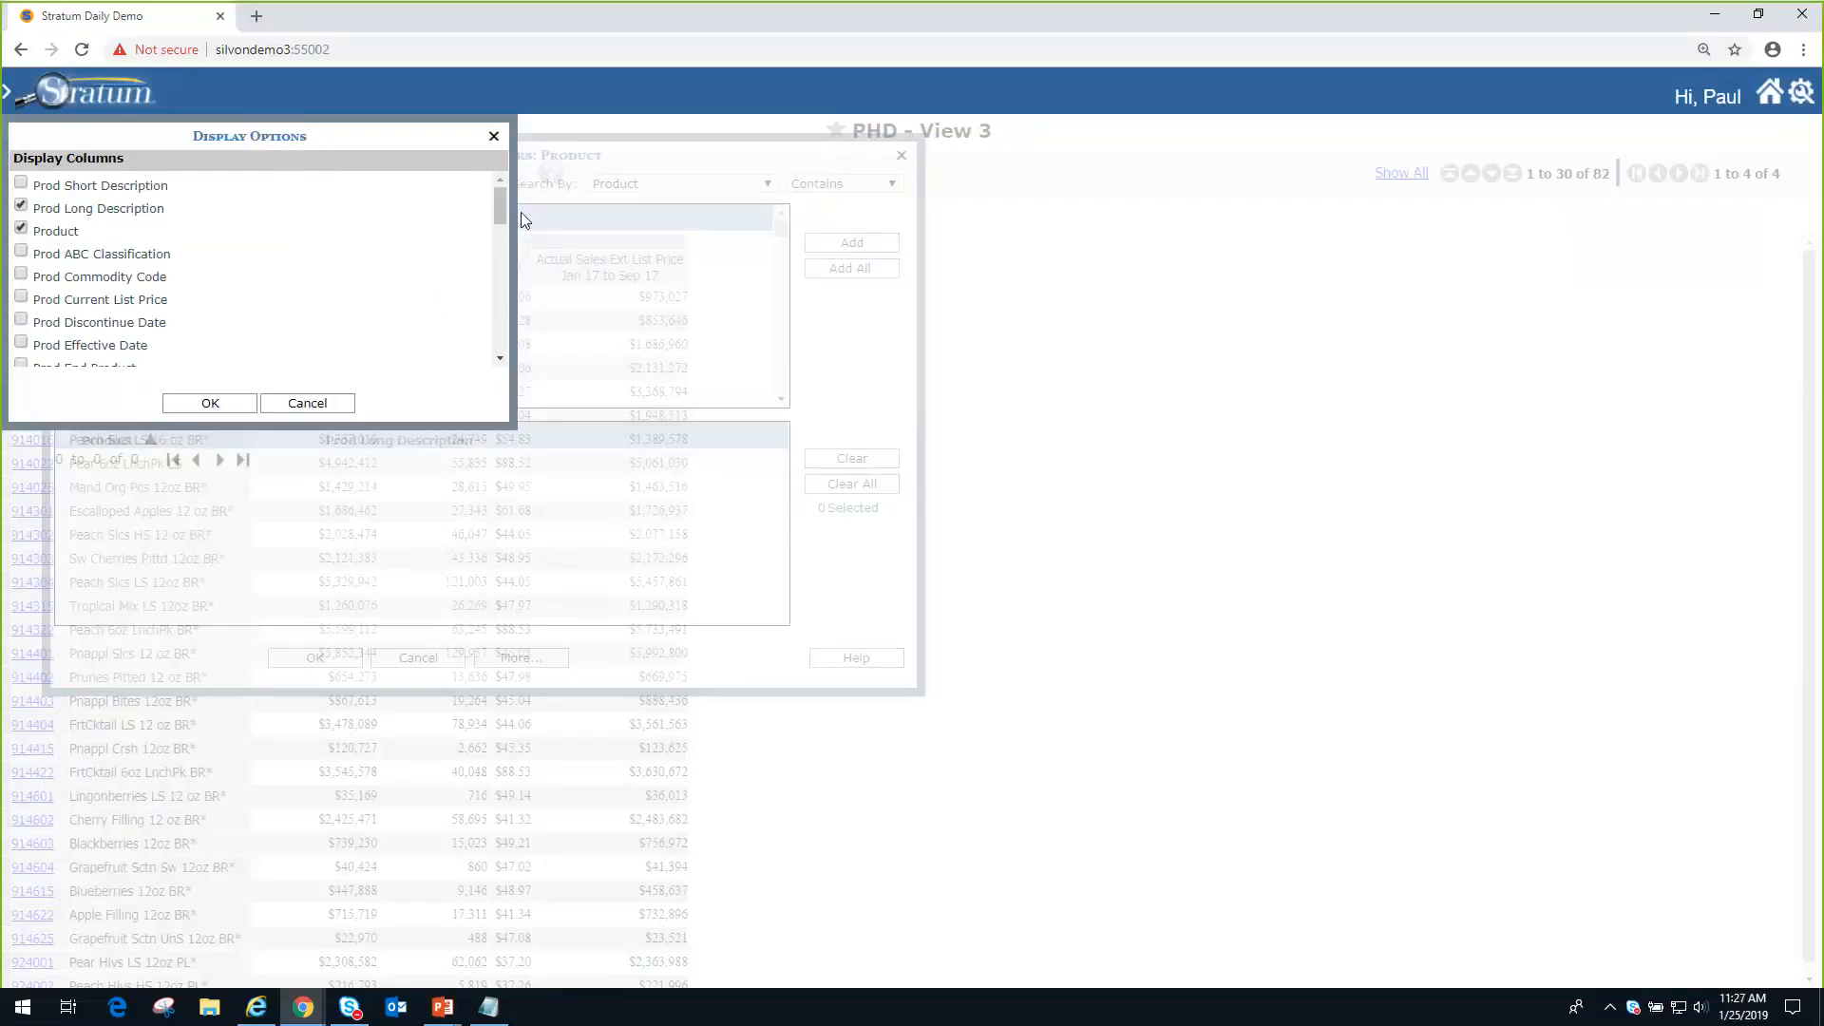
mouse_move(500, 209)
left_mouse_down()
mouse_move(506, 344)
mouse_move(501, 199)
left_mouse_up()
left_click(22, 252)
left_click(209, 403)
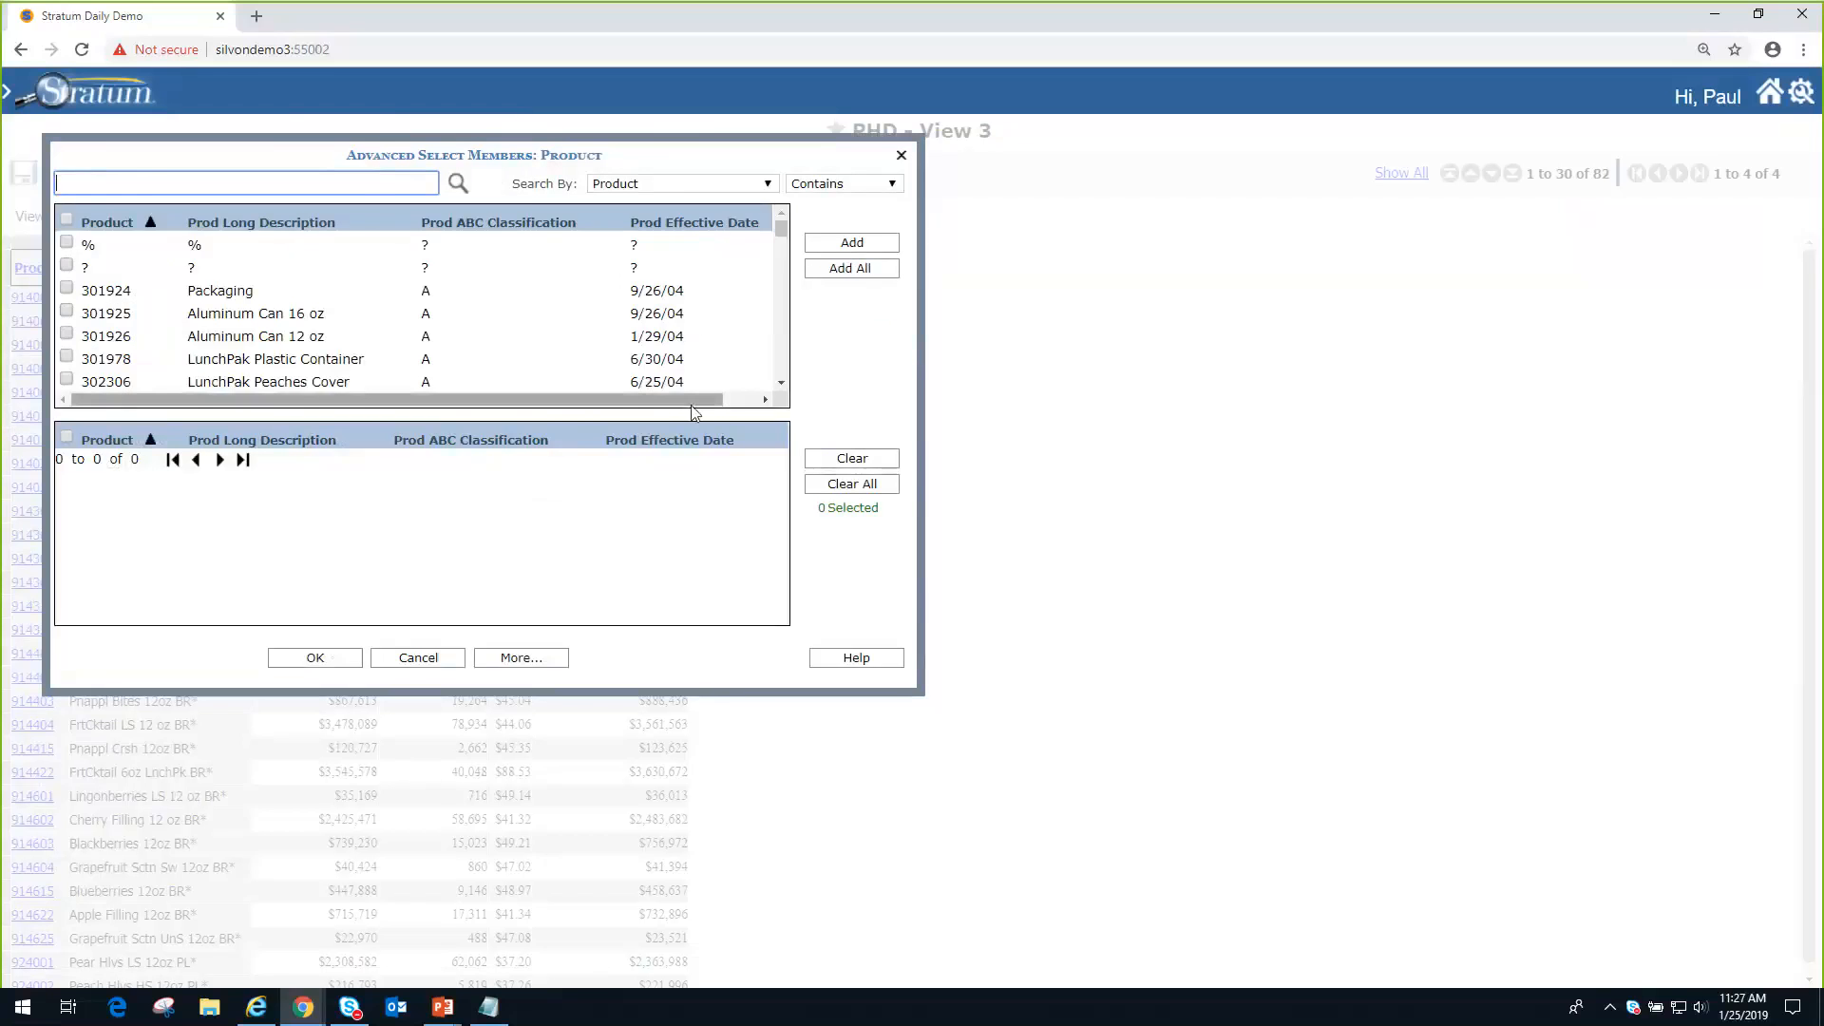
left_click(769, 402)
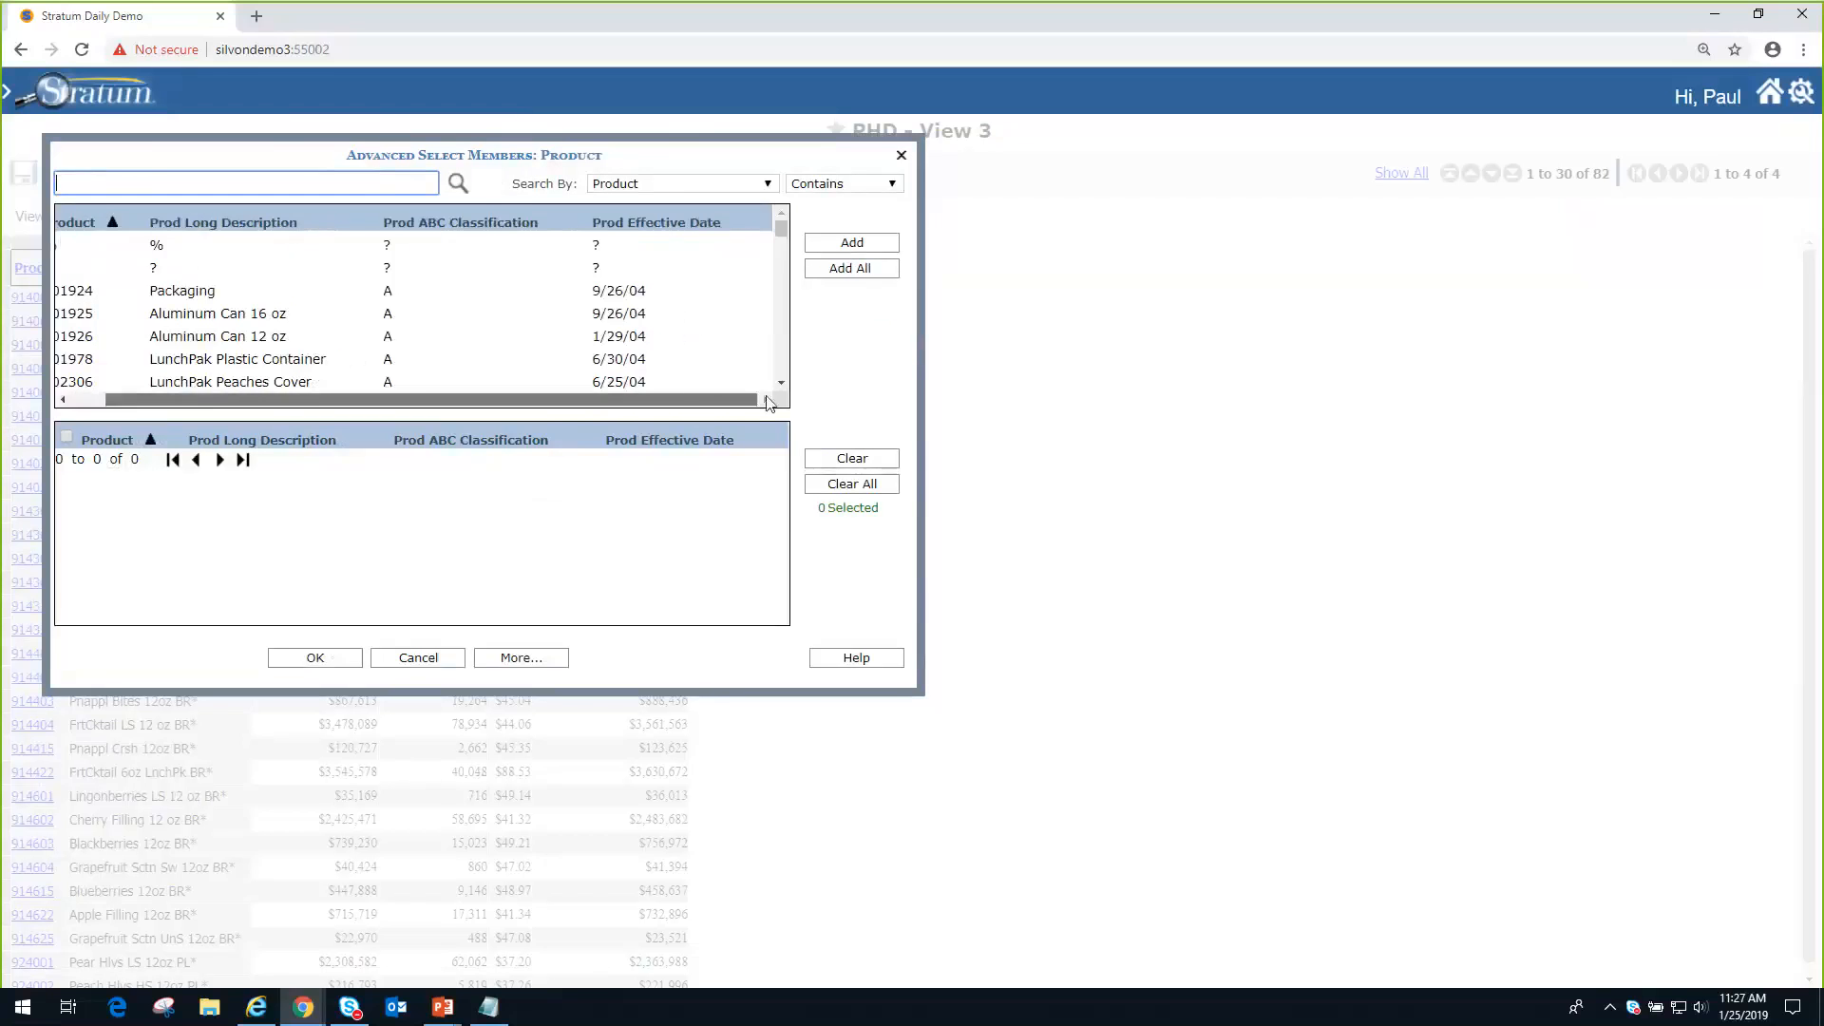
- Examine which attributes the Product members can be searched by
left_click(665, 178)
left_click(665, 175)
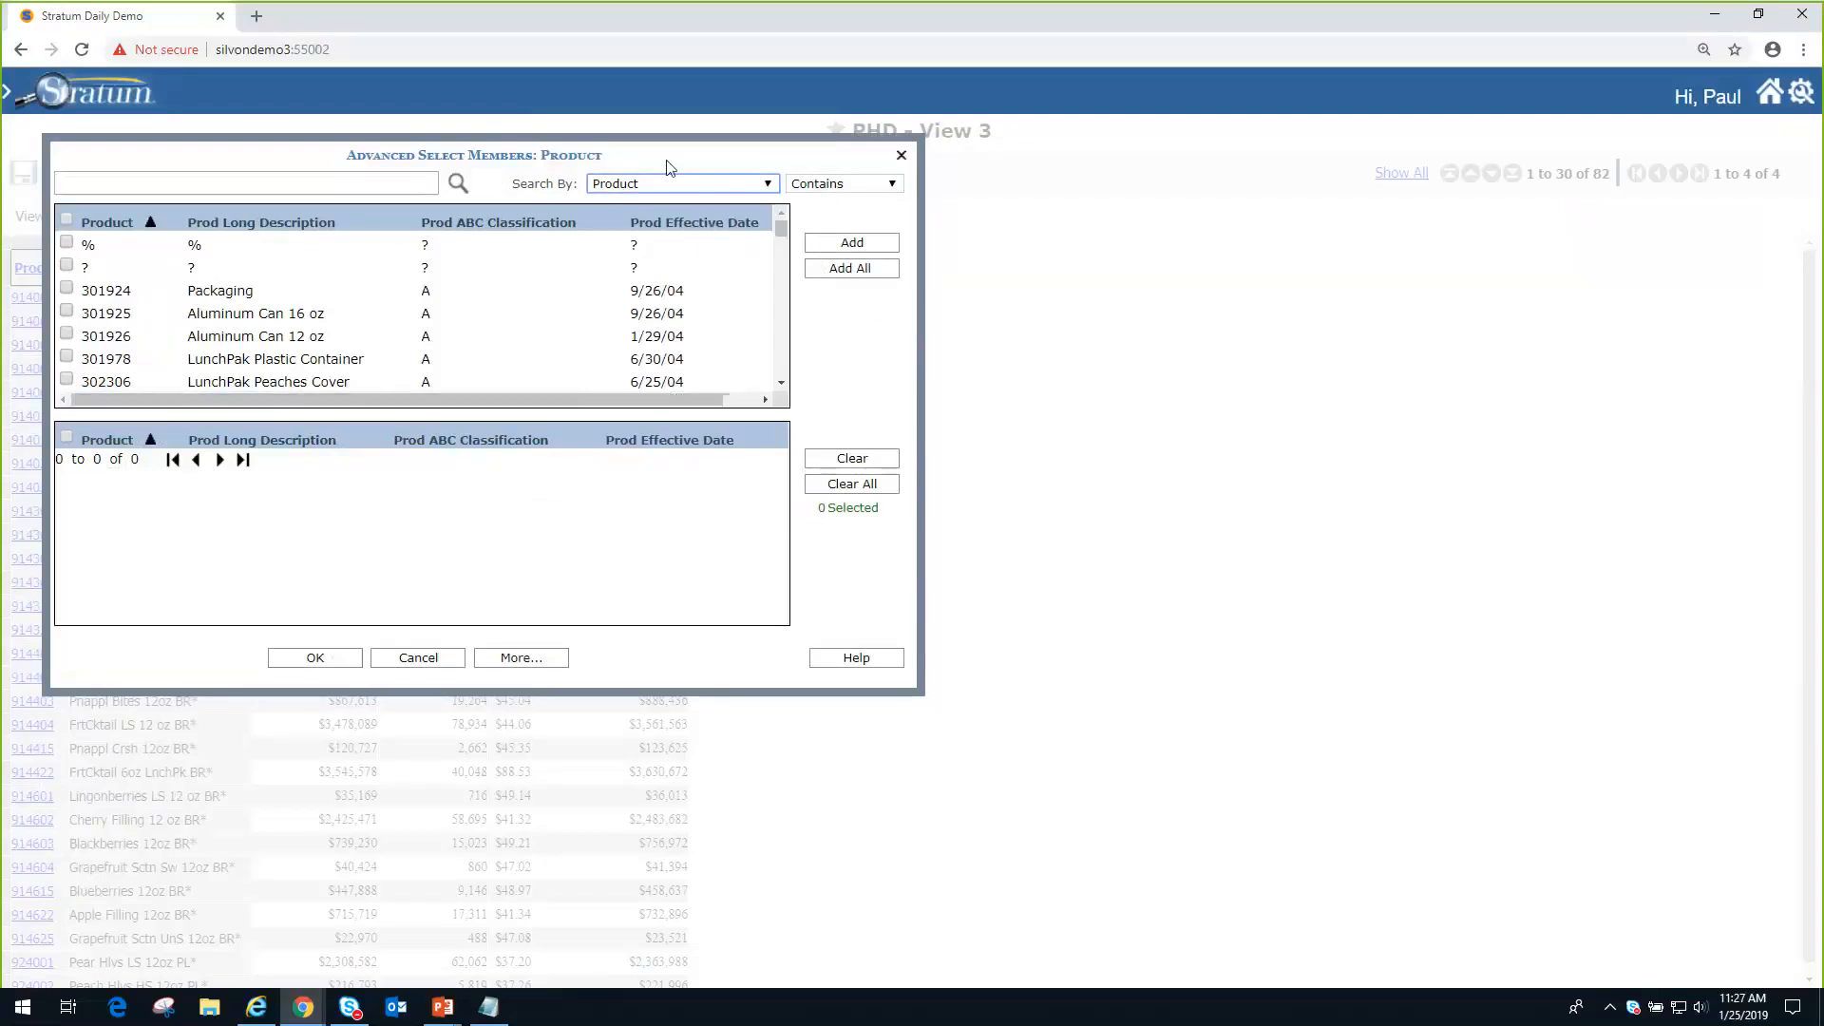
left_click(634, 186)
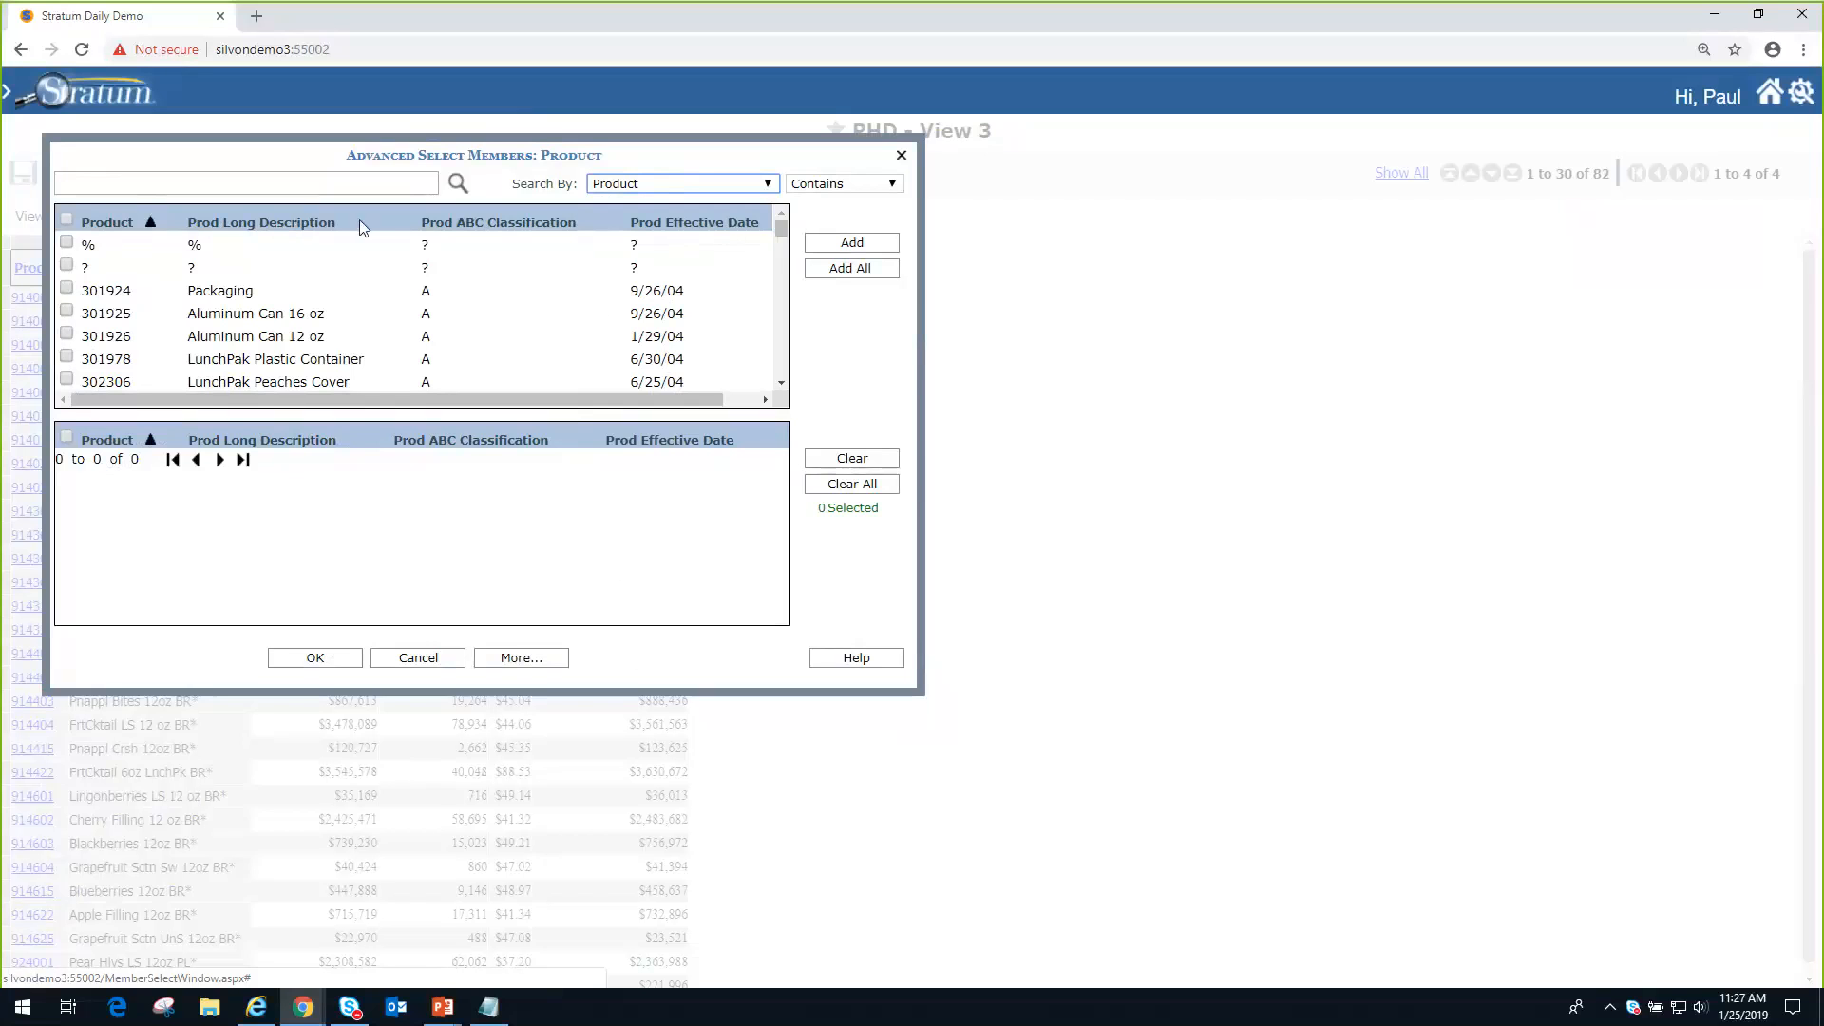
- Sort the members by Prod Effective Date, re-sort by descending Prod ABC Classification, and move the Prod Effective Date column directly after Product
left_click(699, 224)
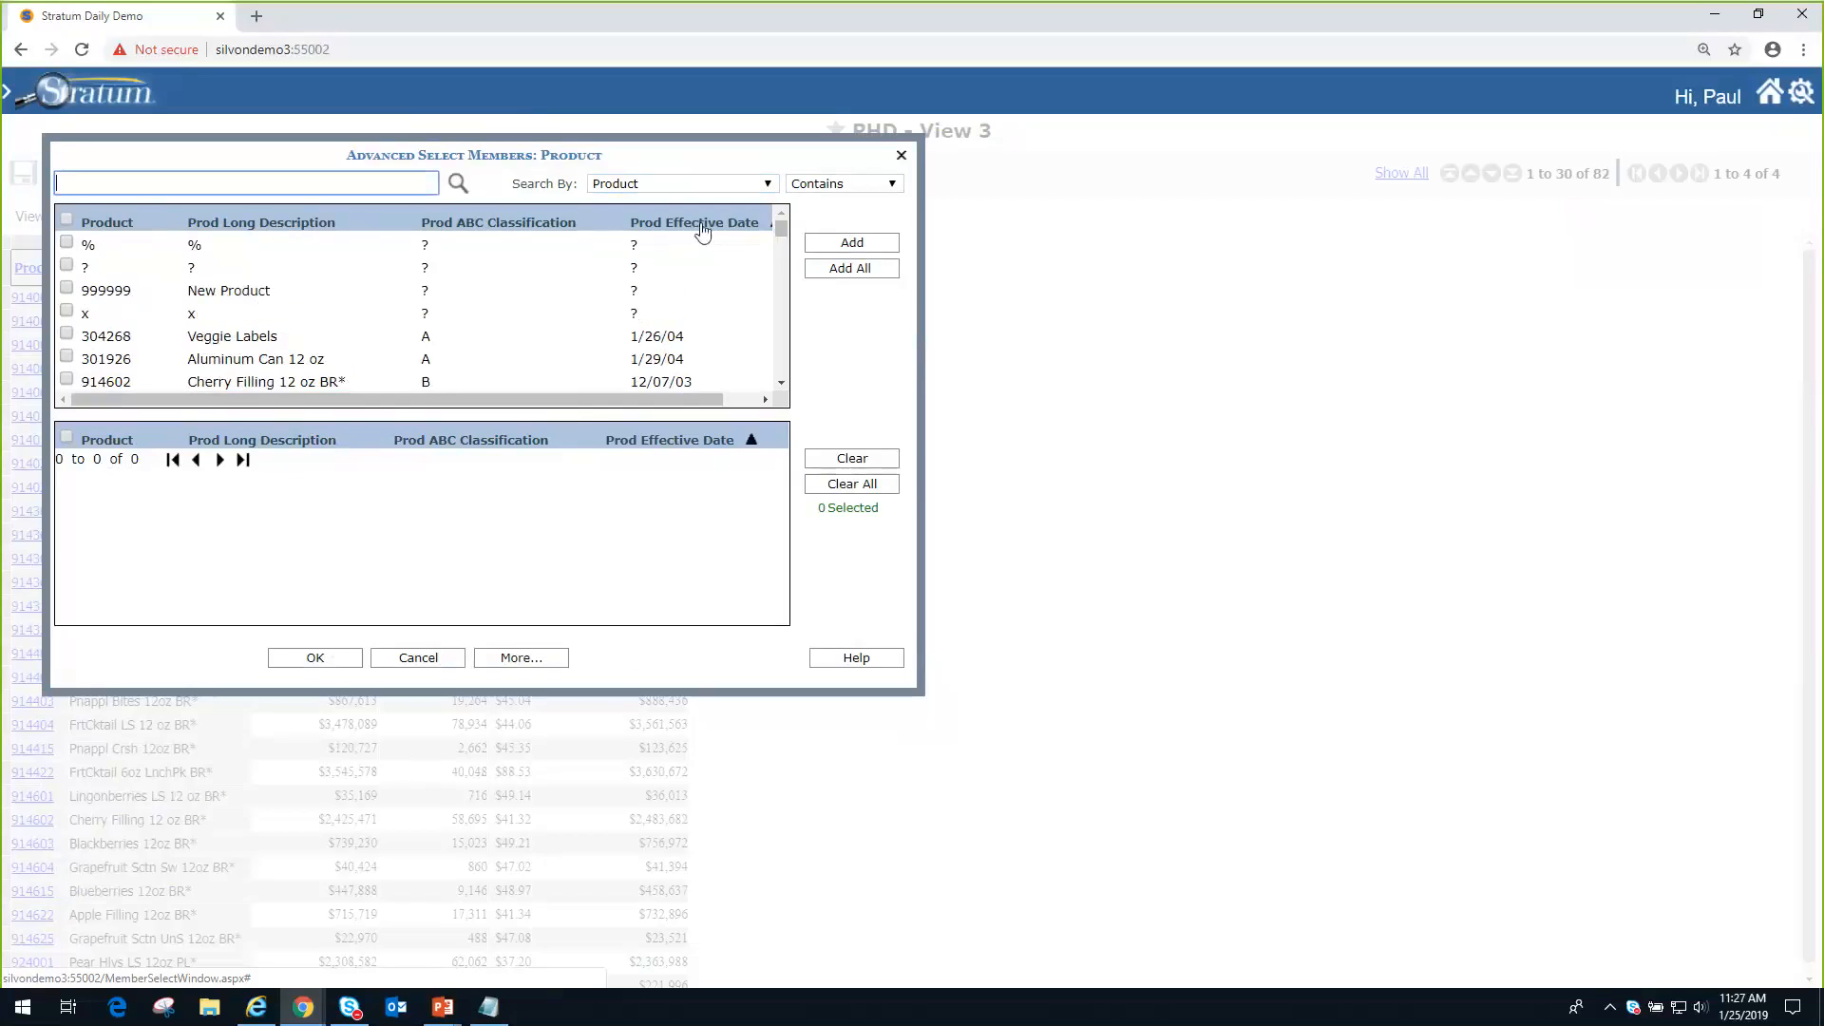
left_click(477, 227)
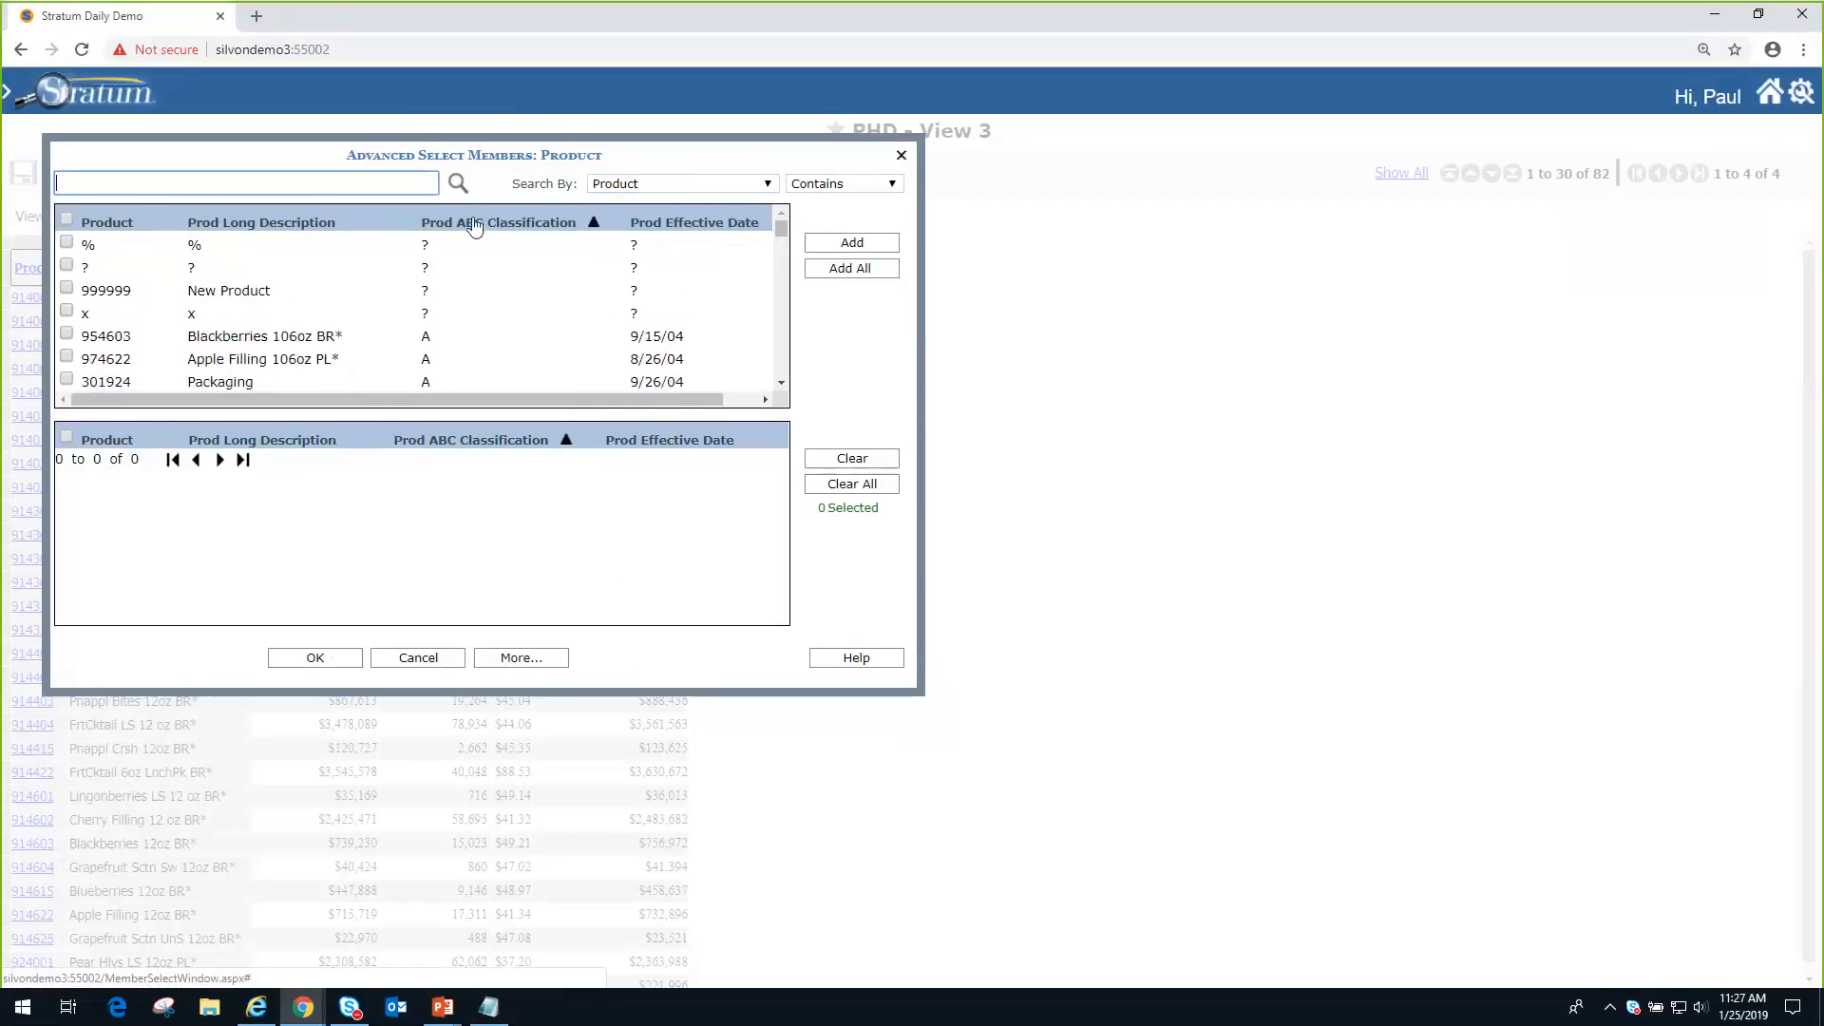
left_click(473, 228)
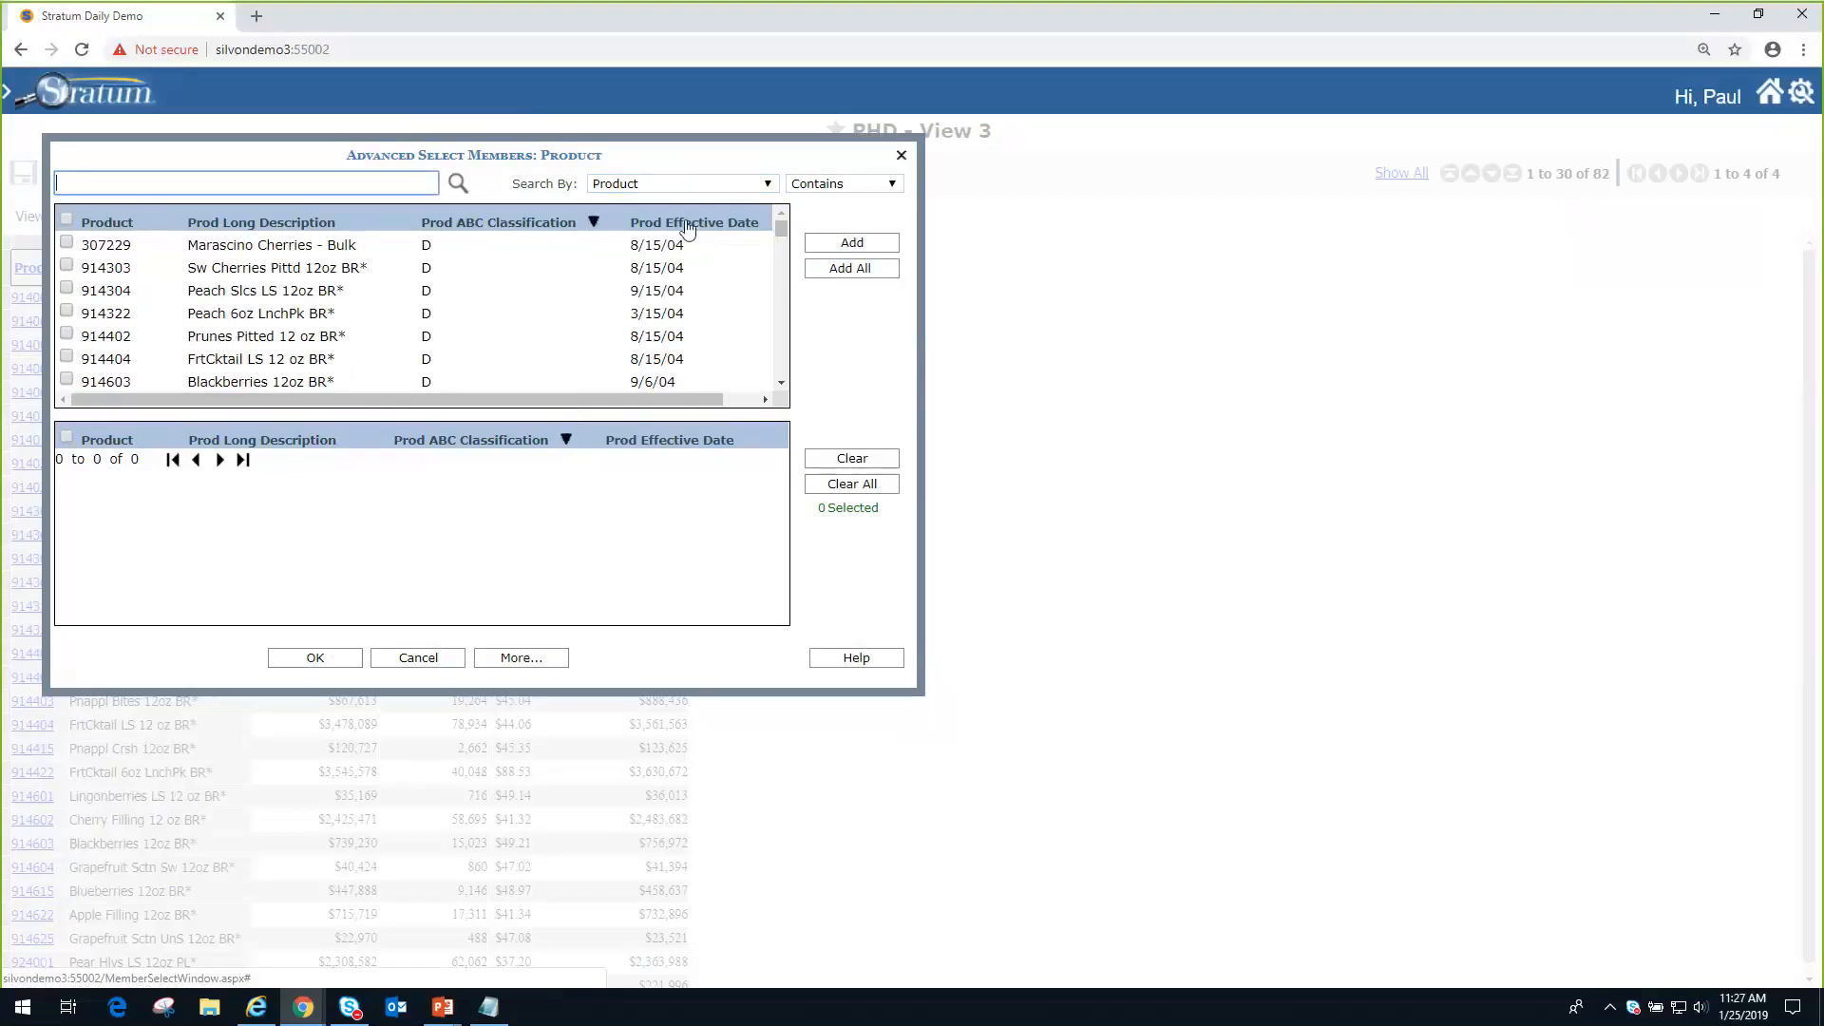
left_click_drag(680, 226, 290, 219)
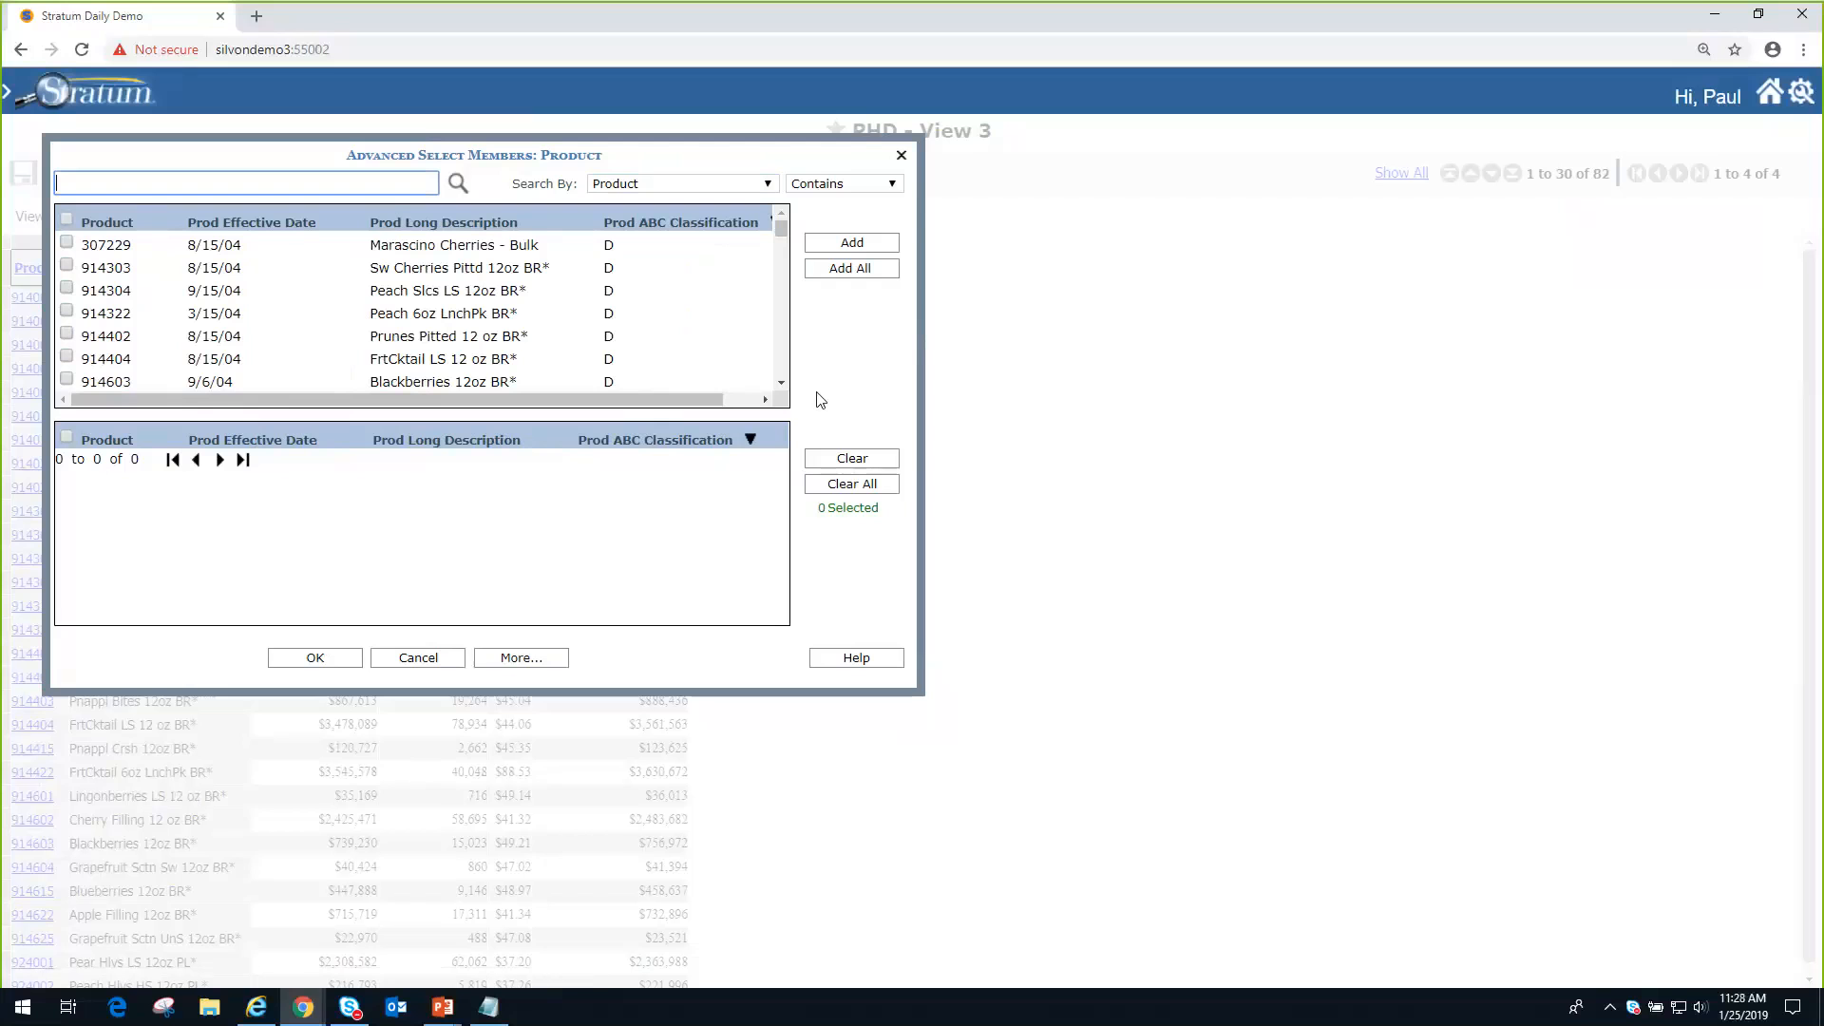
- Review the display column options of the Product filter without changing them, and cancel the filter edit
left_click(524, 663)
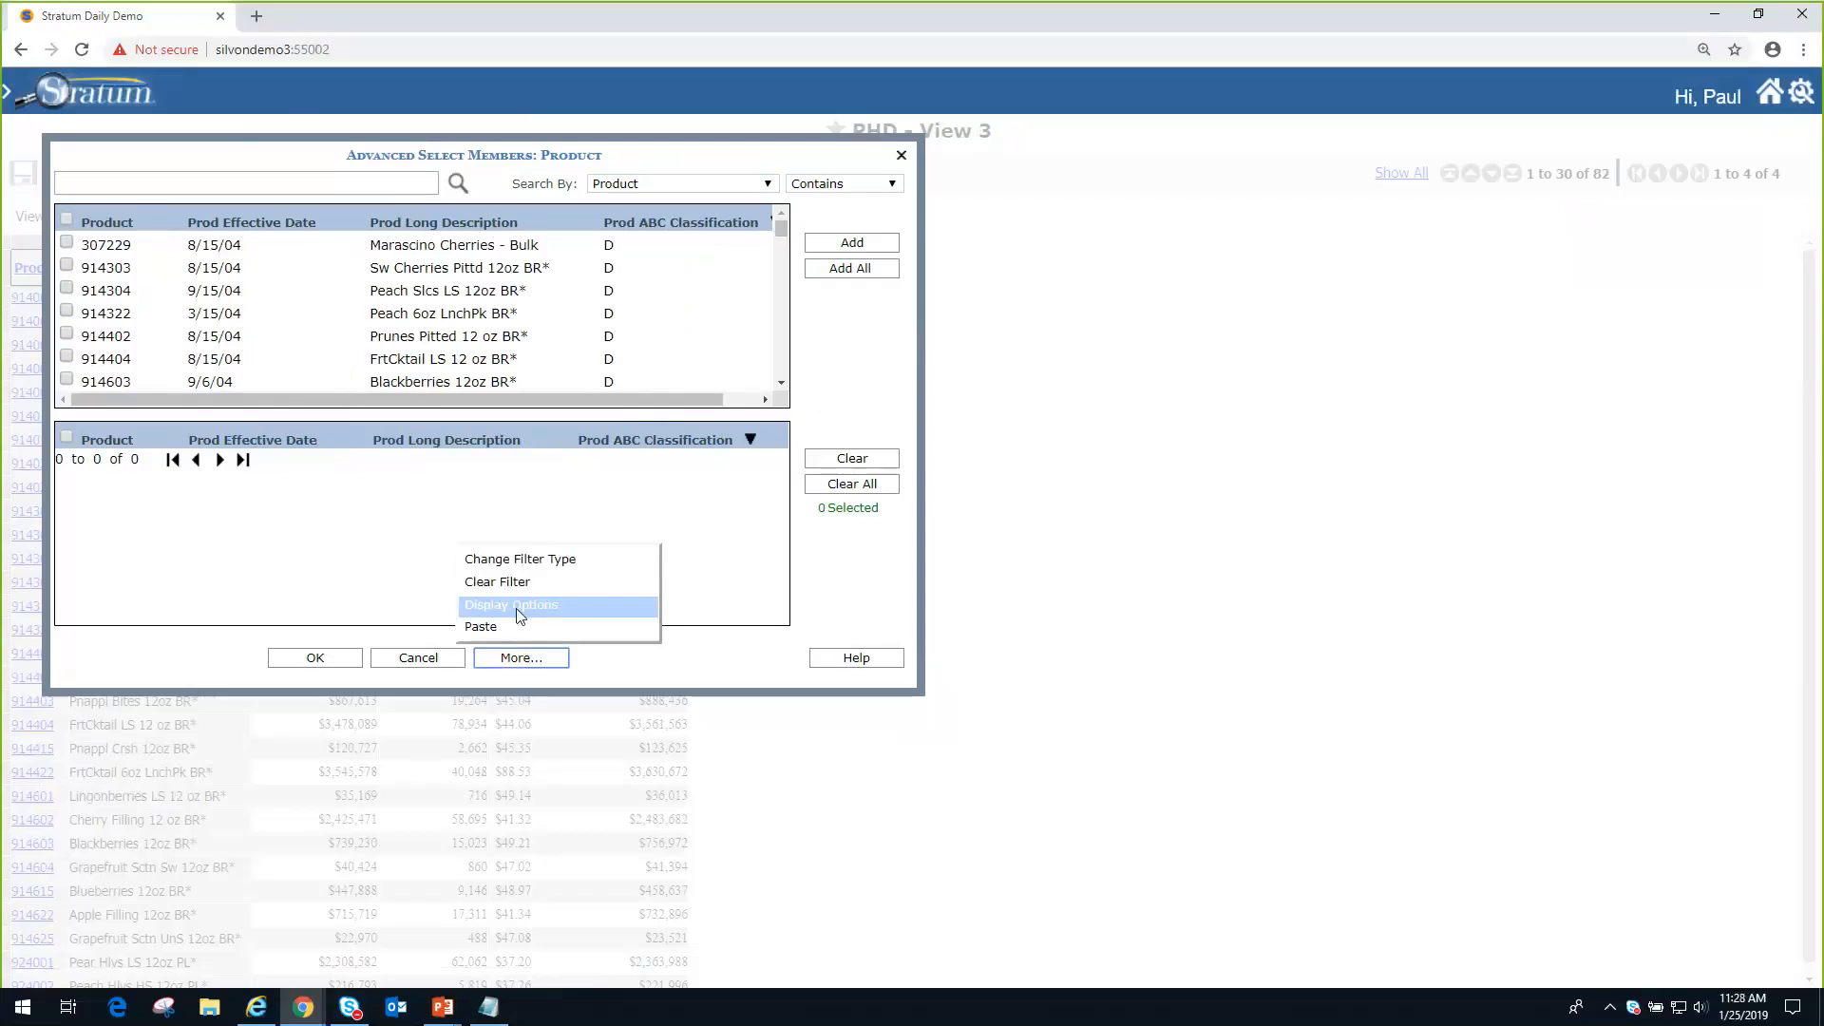
left_click(516, 607)
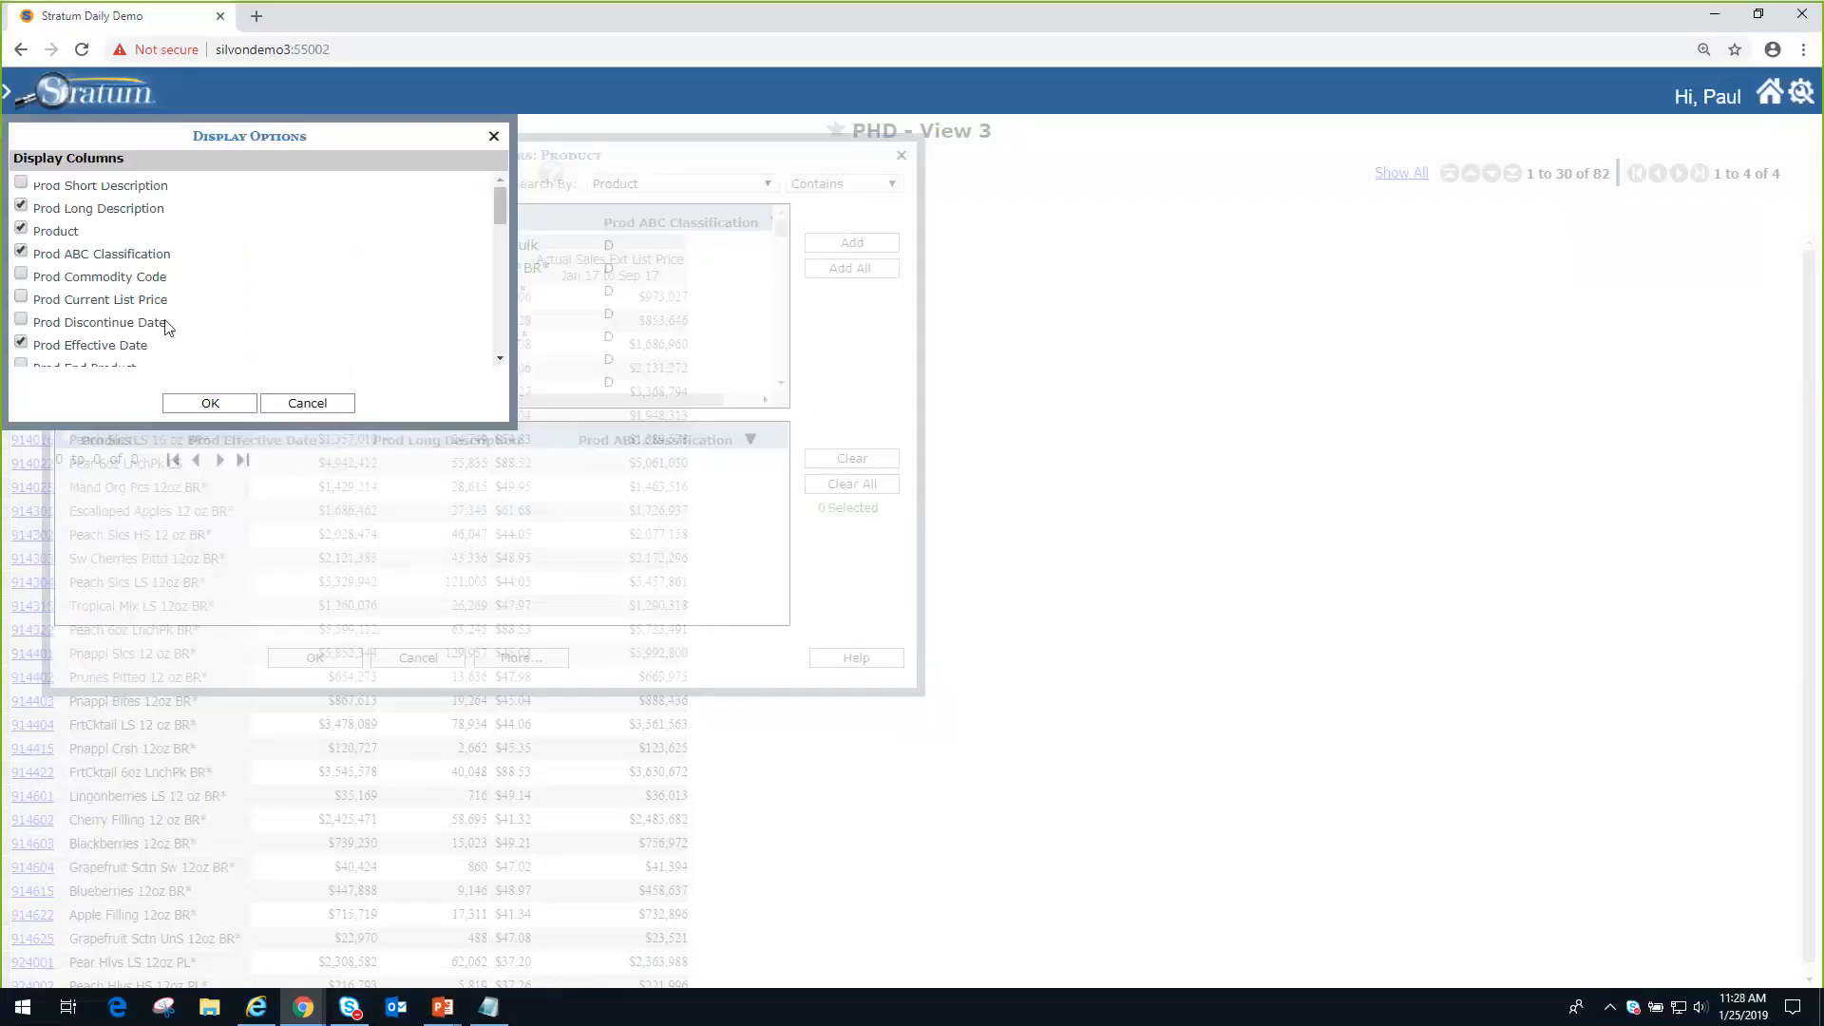
left_click(318, 407)
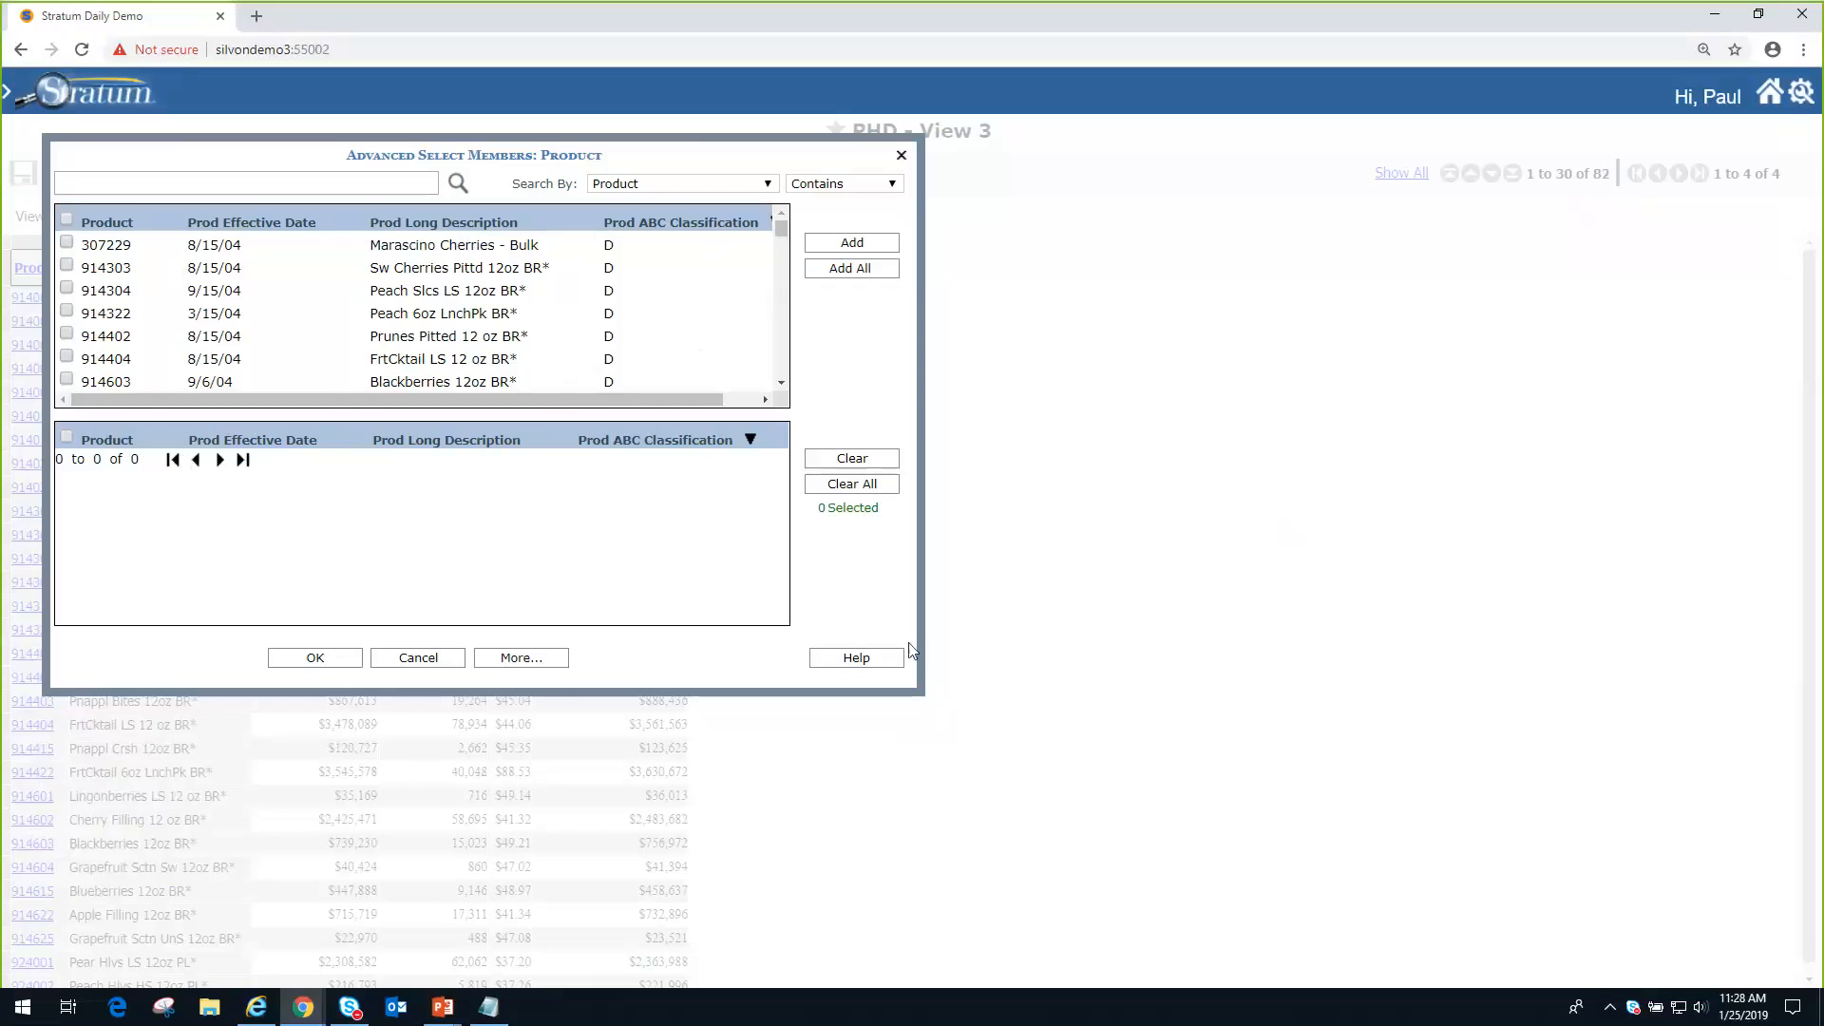
left_click(426, 660)
- Open the PHD-Product Sales view and open the Paste Members window of its Product filter
left_click(101, 107)
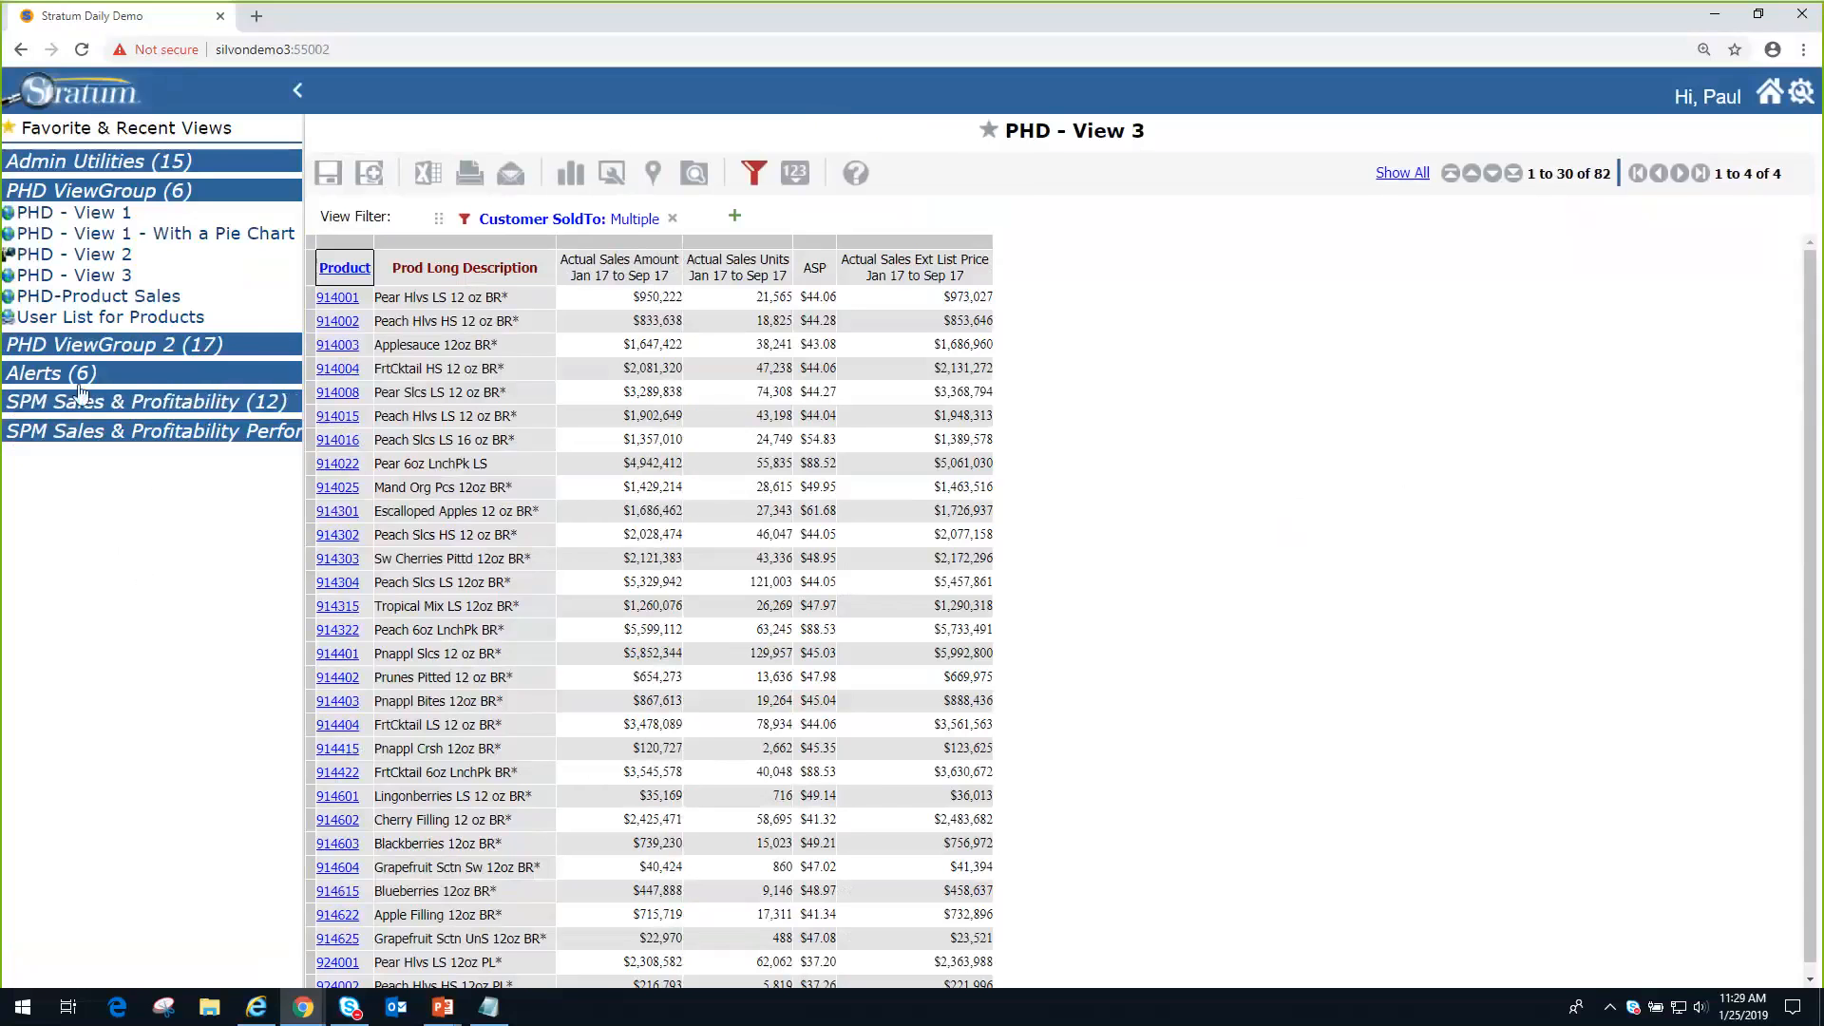
left_click(114, 309)
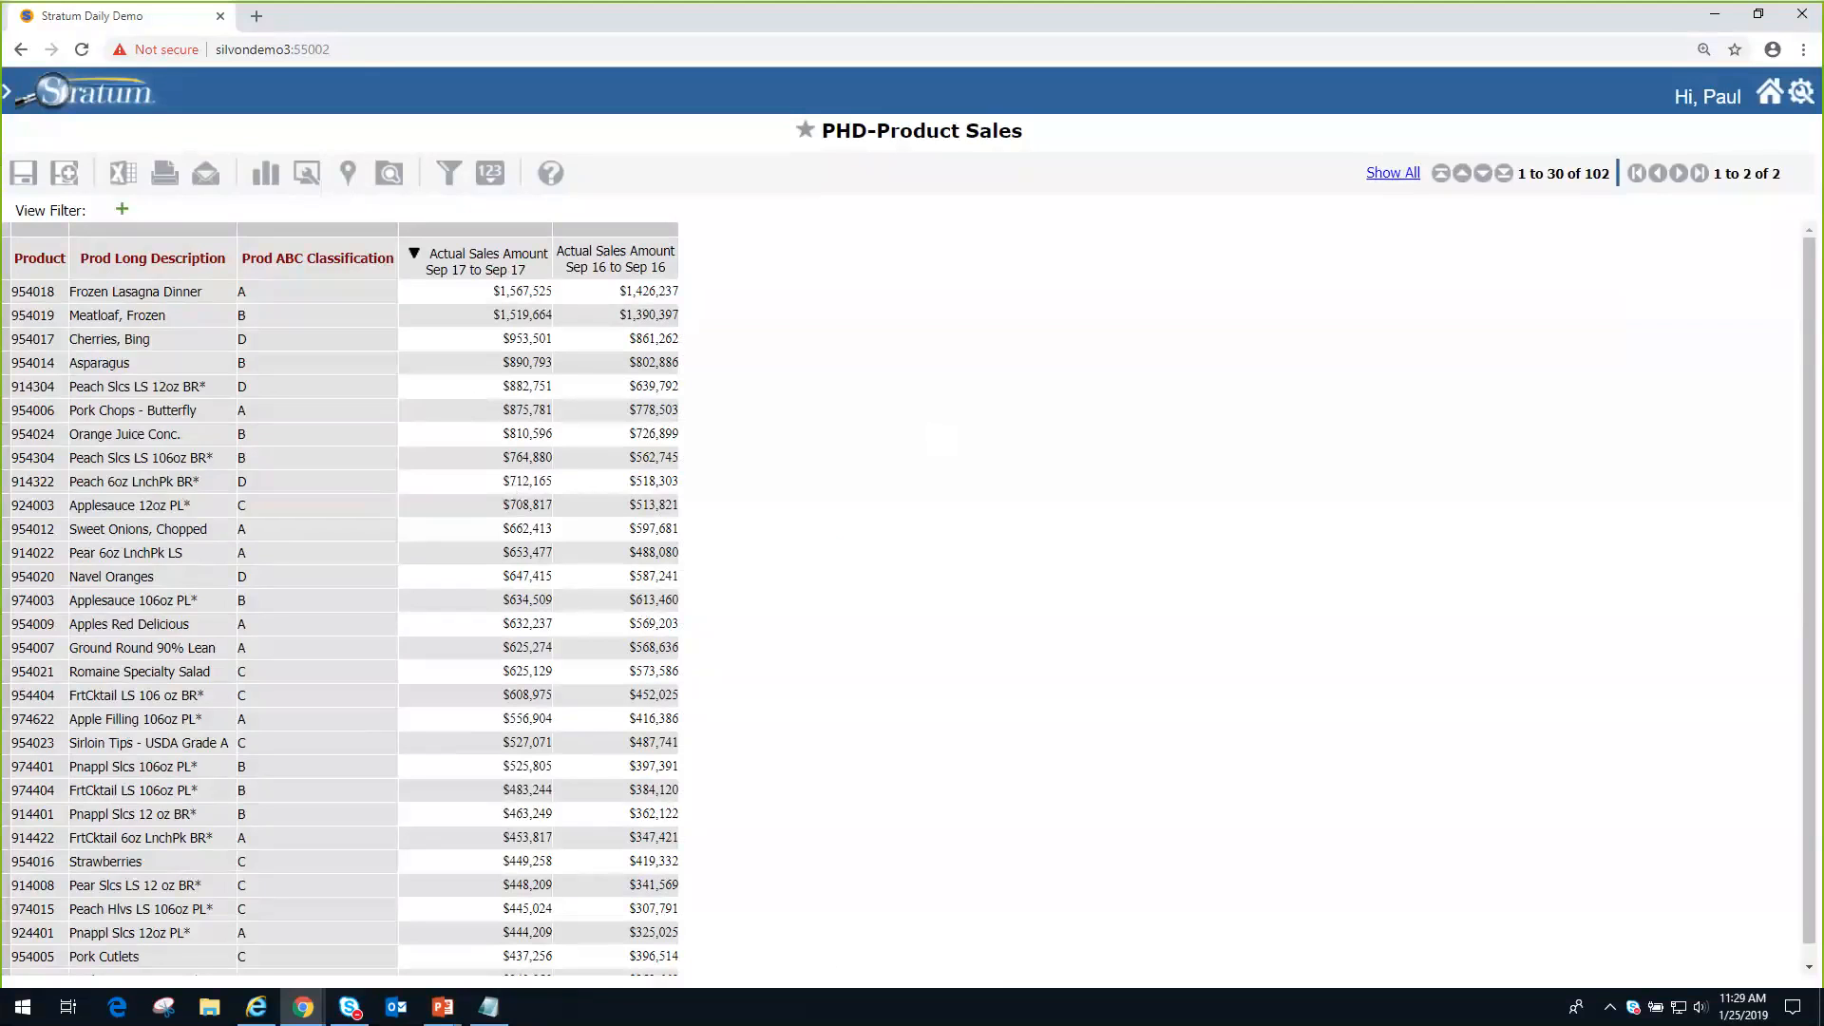
right_click(41, 267)
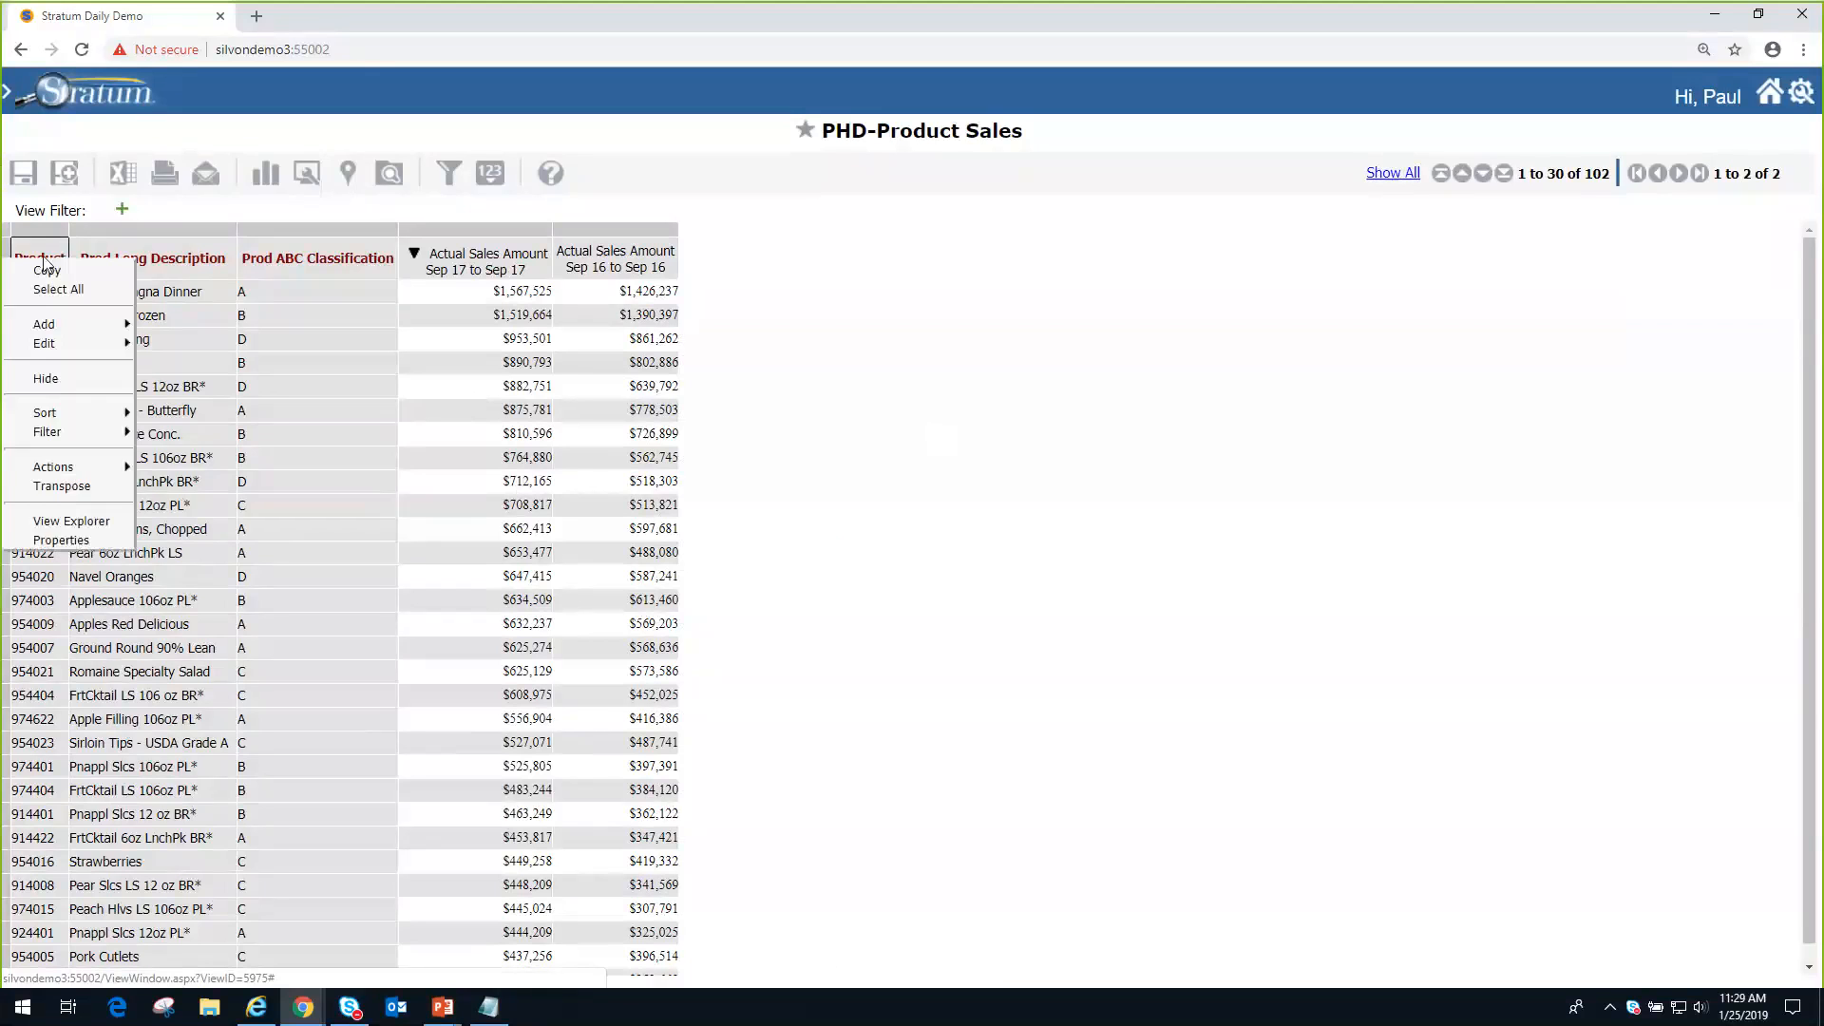
mouse_move(67, 439)
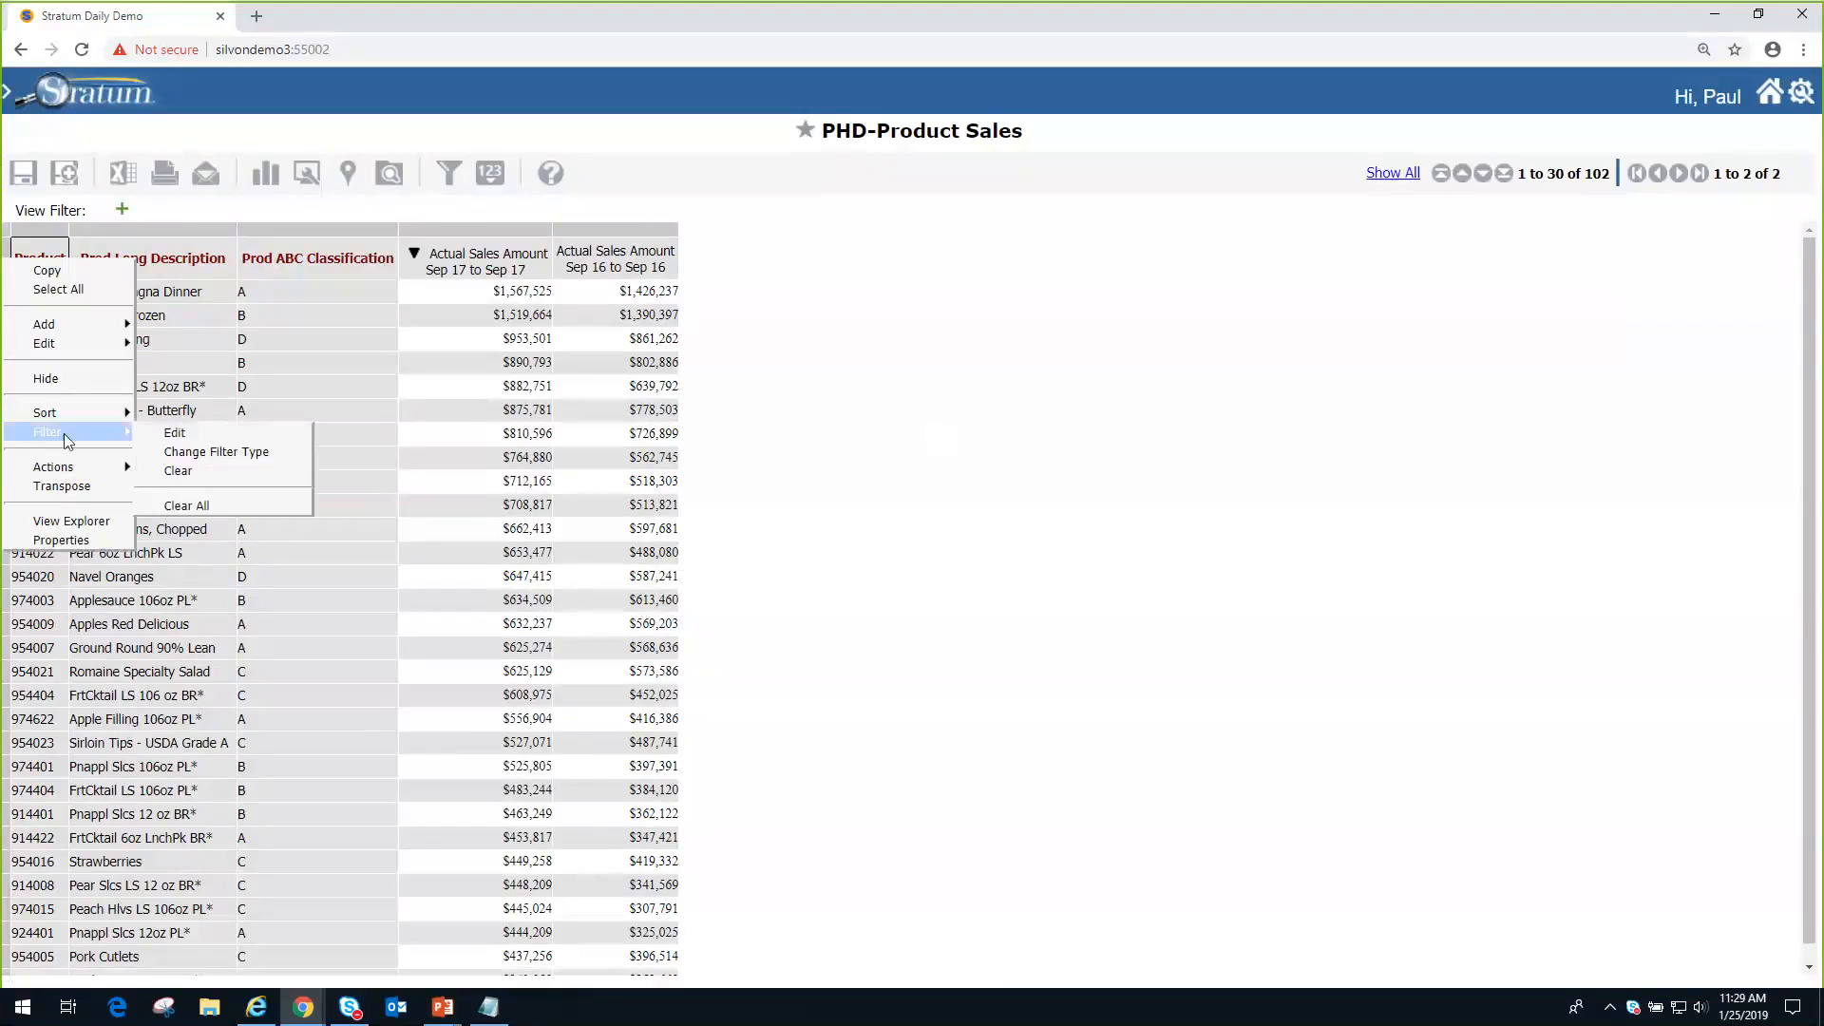
left_click(180, 437)
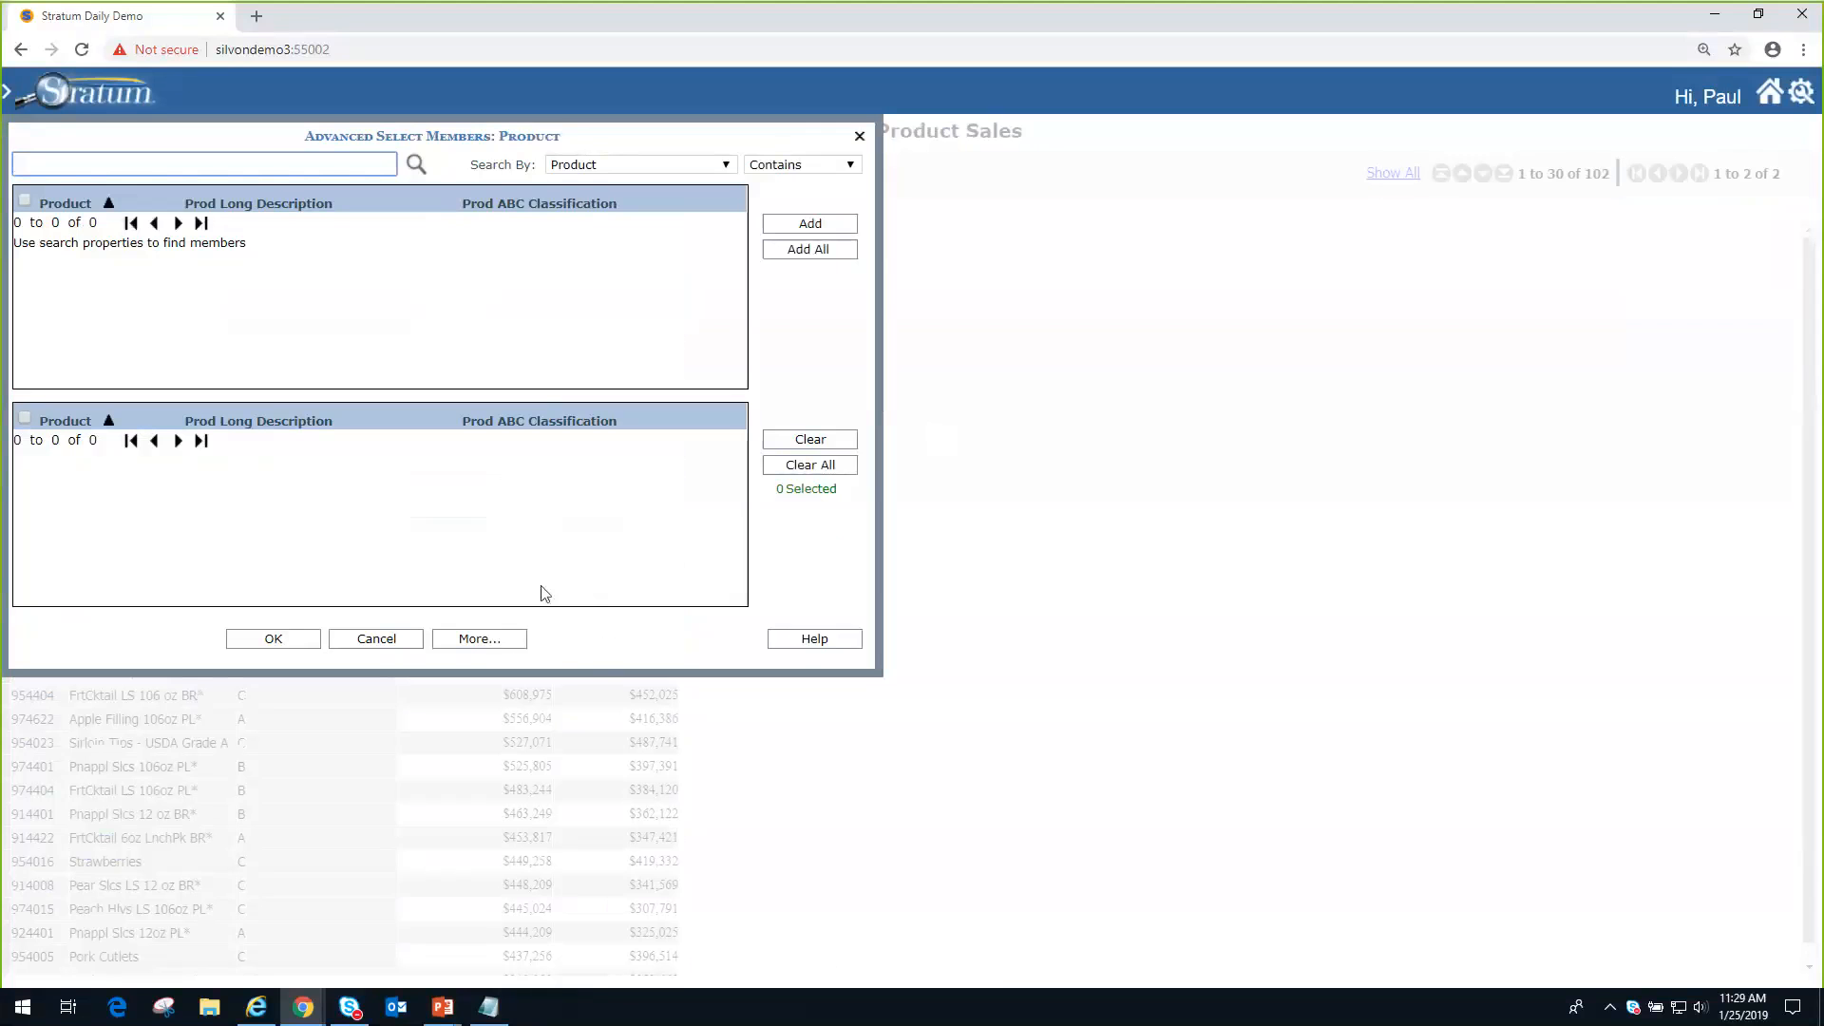
left_click(477, 640)
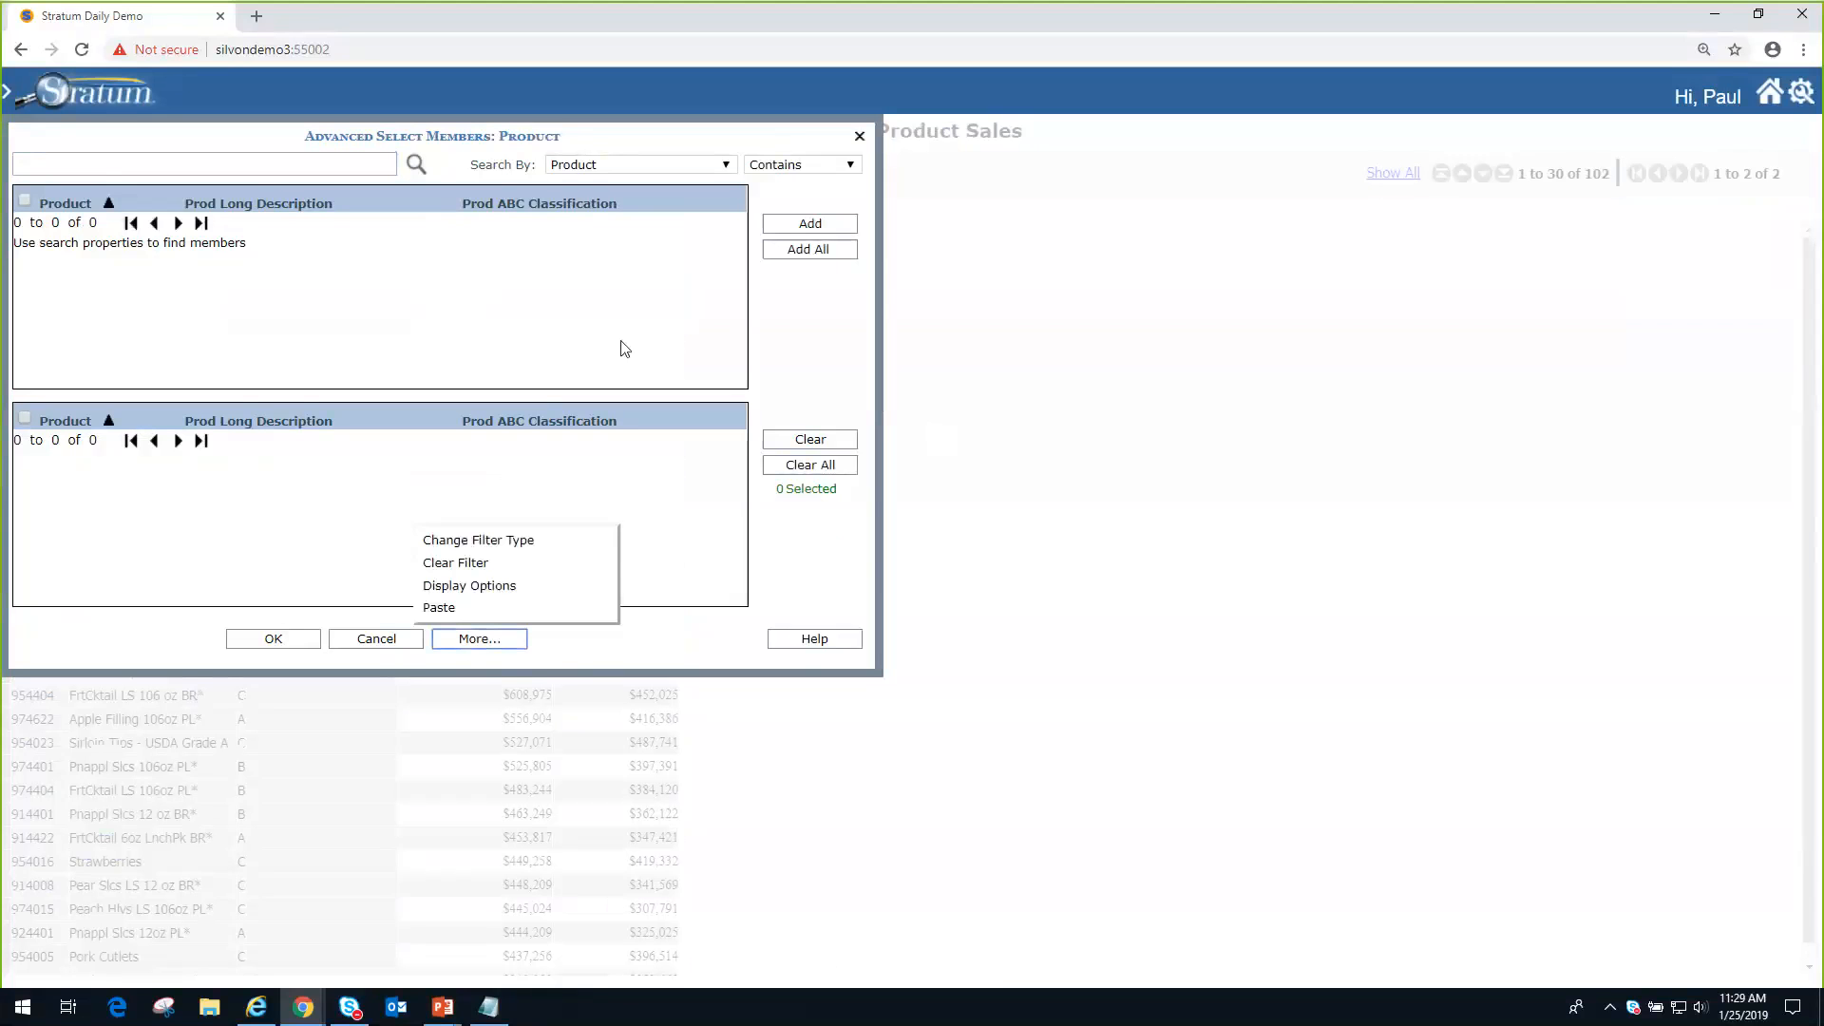
left_click(443, 610)
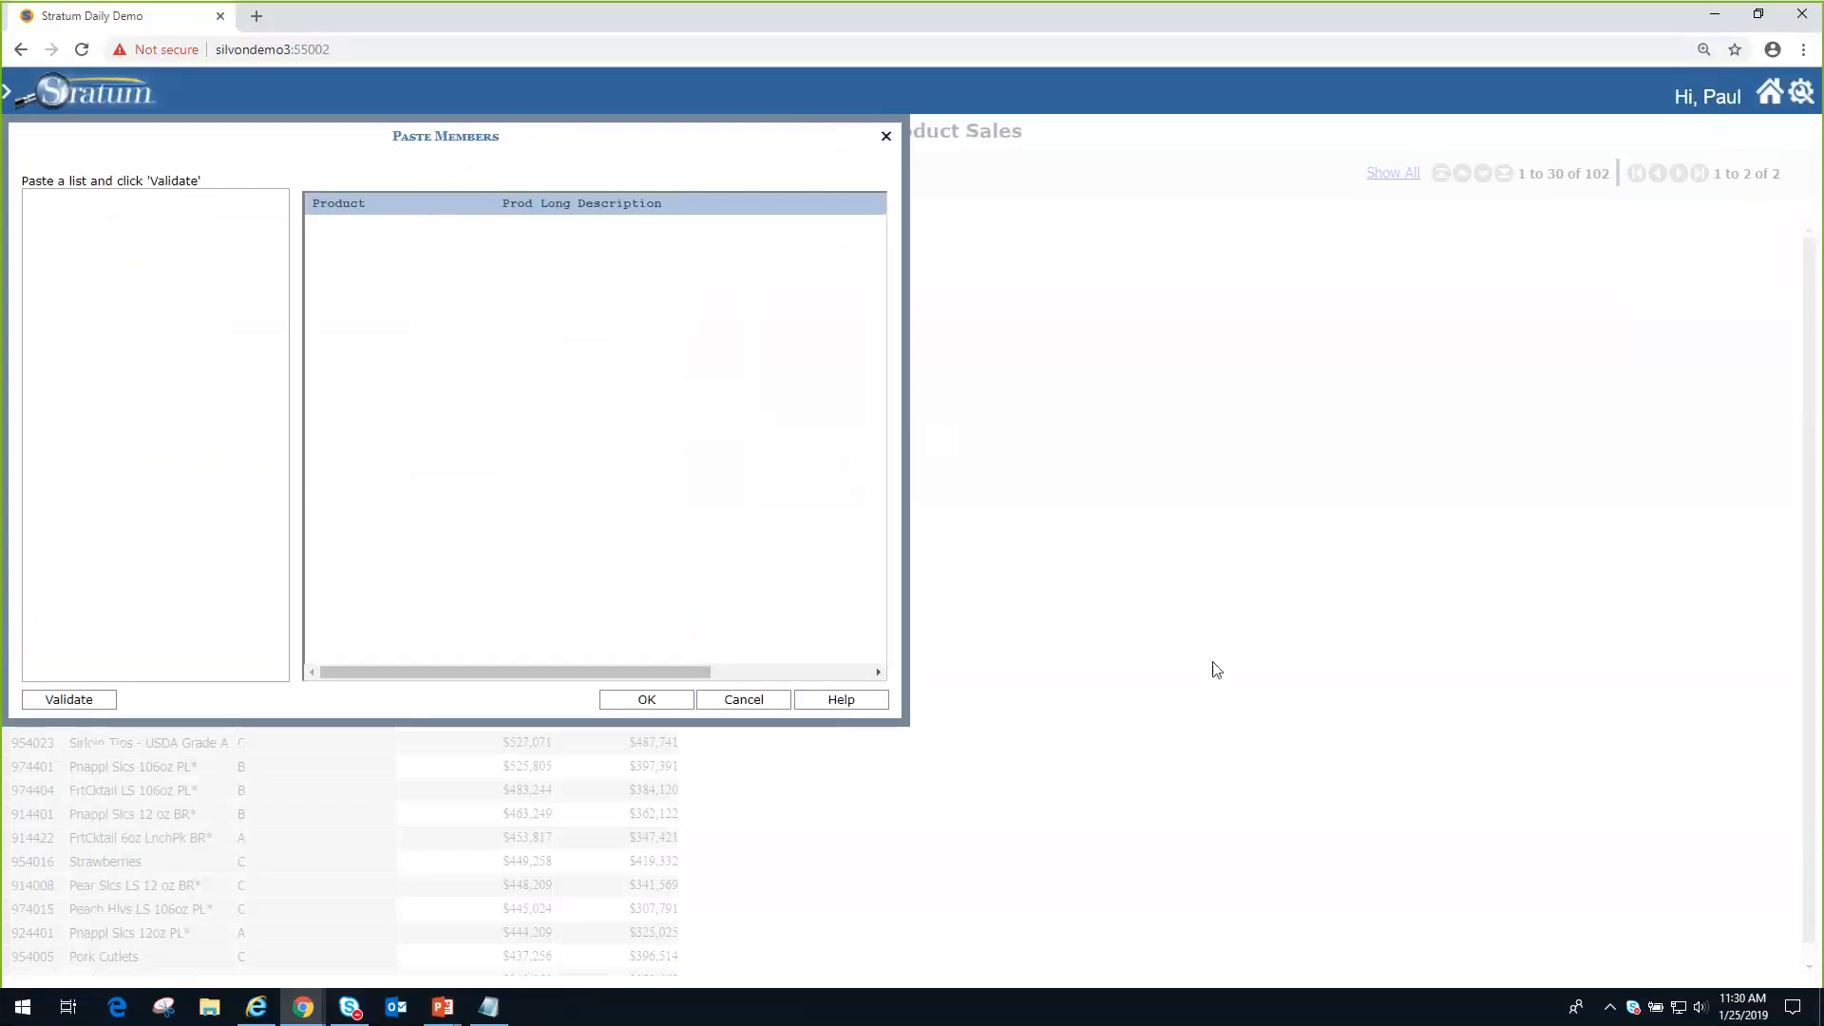
- Copy products 954018, 954019, 954017, 954014 and 914304 from the PRODUCT LIST file in Notepad and paste them into the filter's member list
left_click(491, 1009)
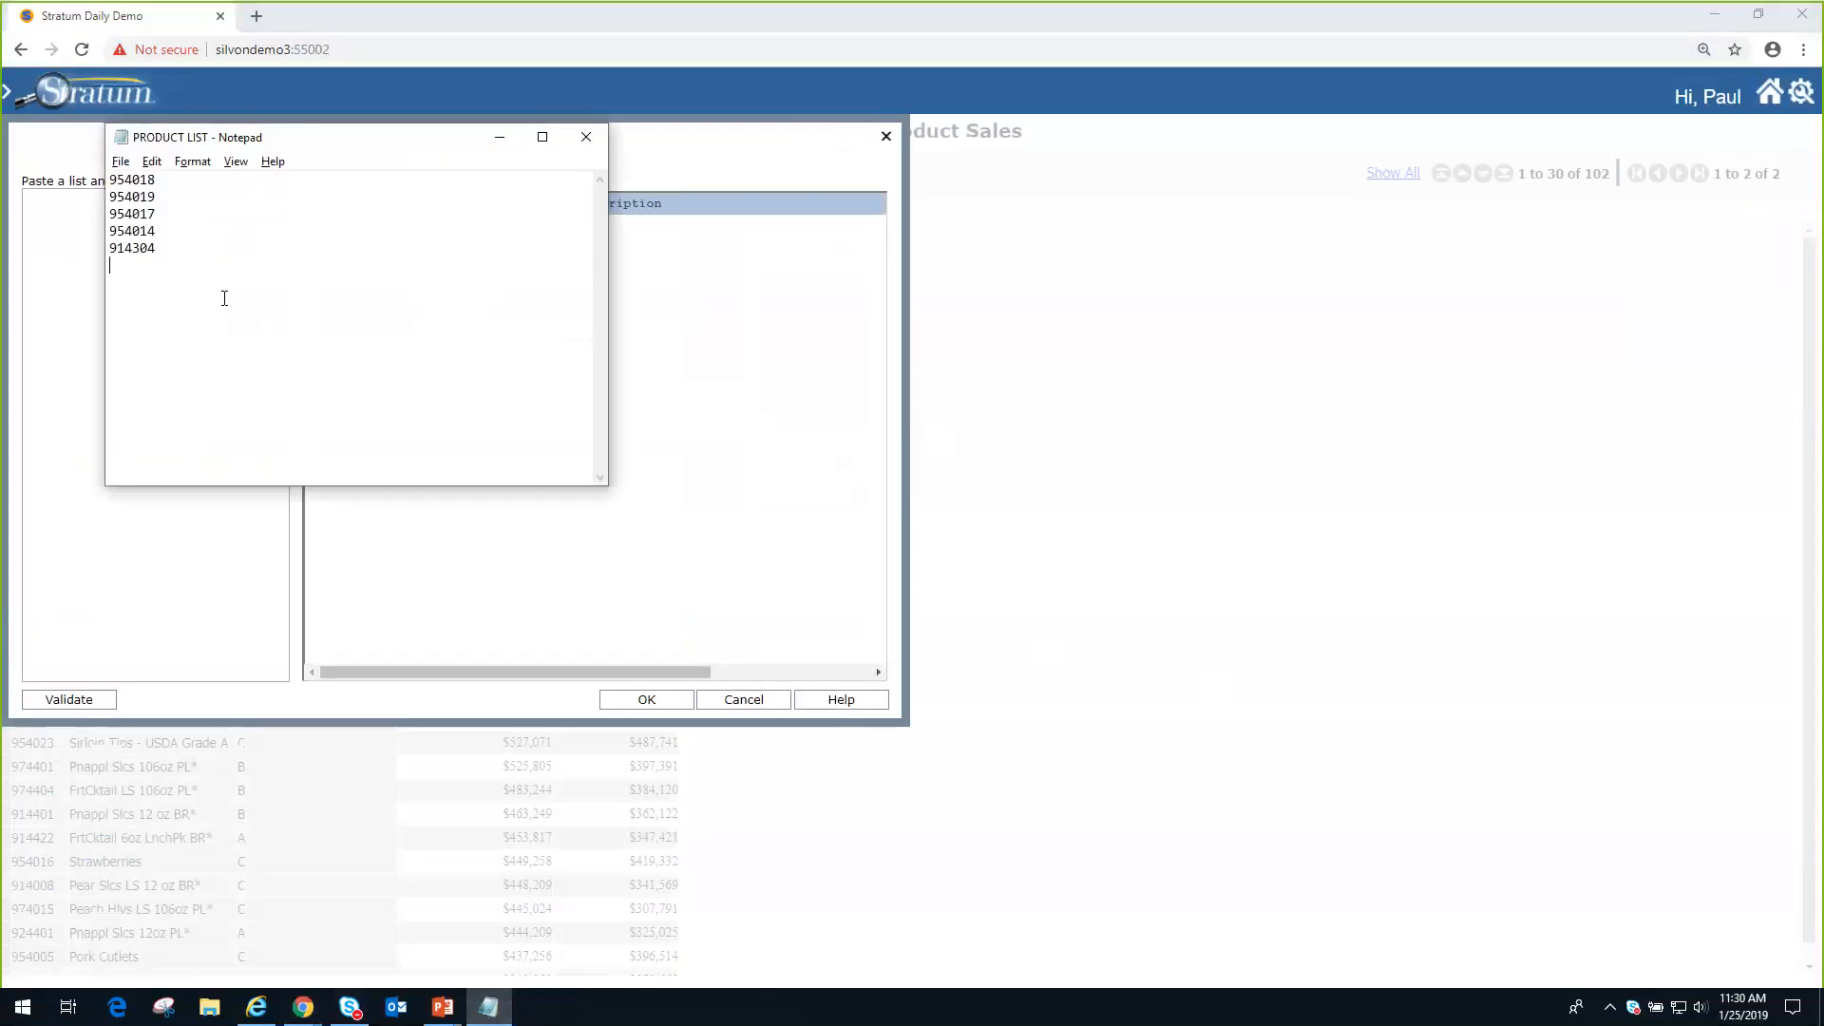
left_click_drag(157, 250, 111, 179)
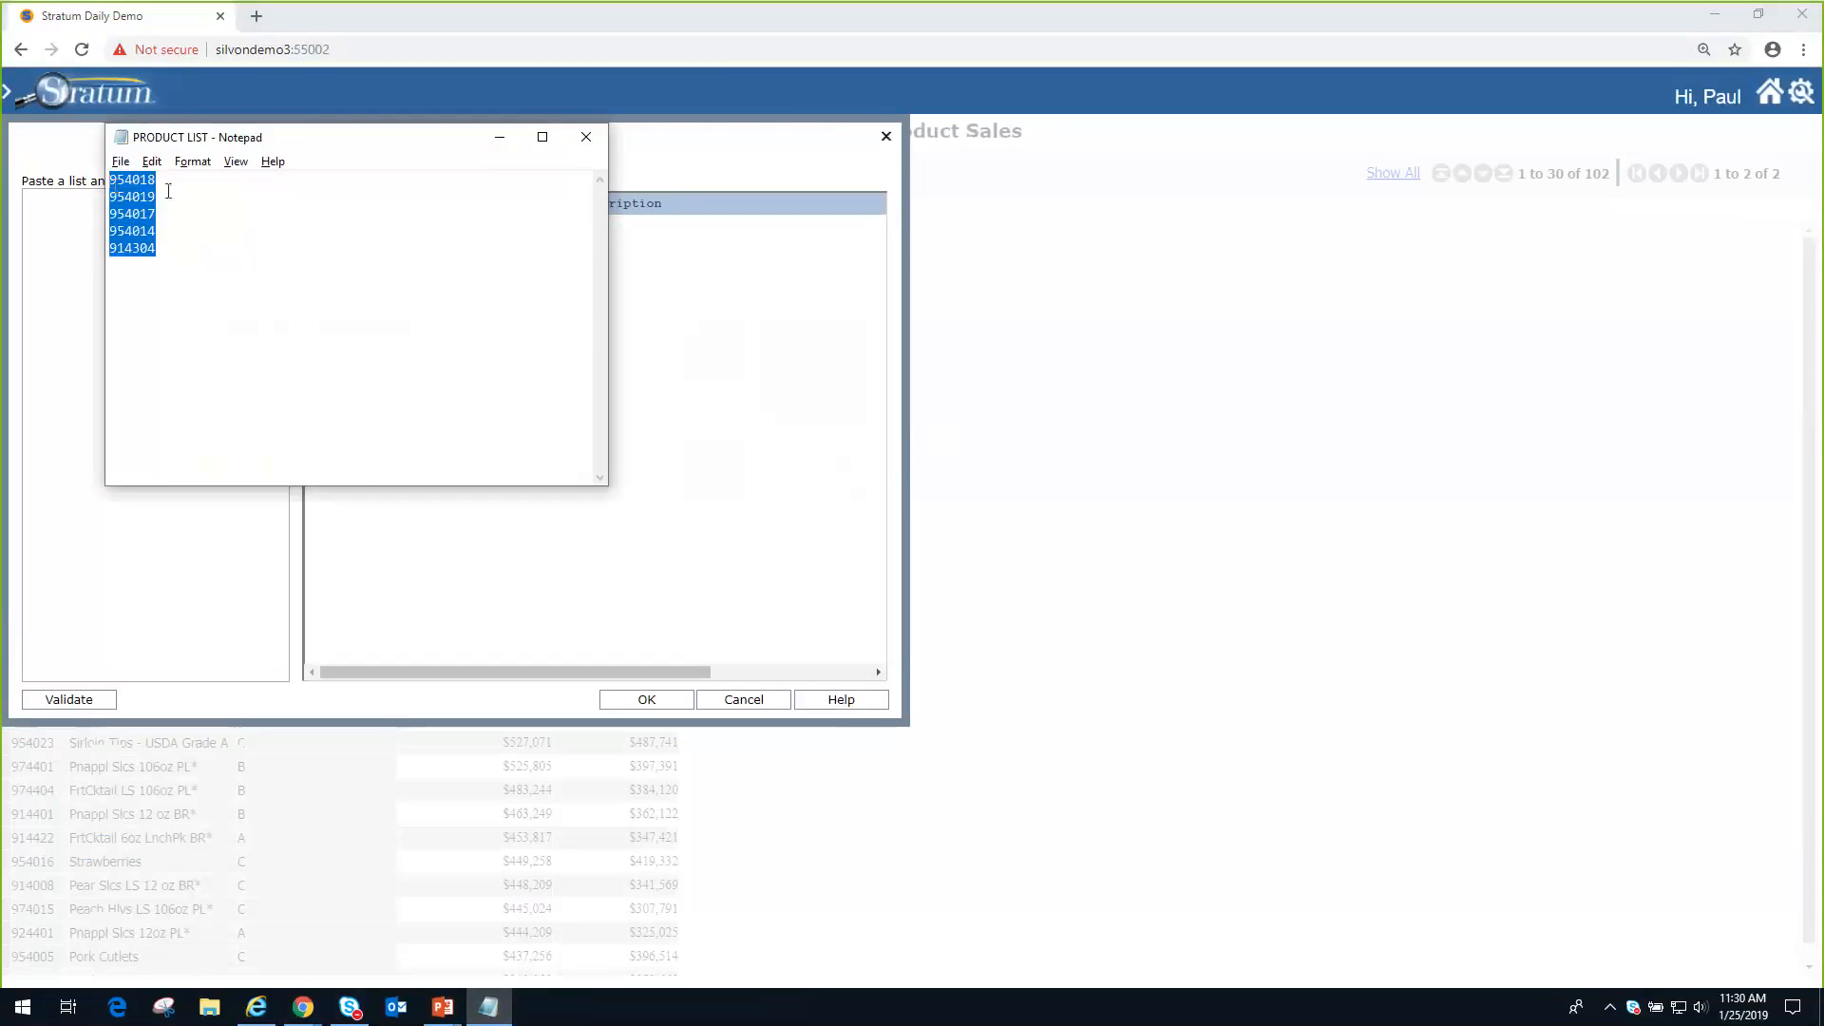
right_click(131, 200)
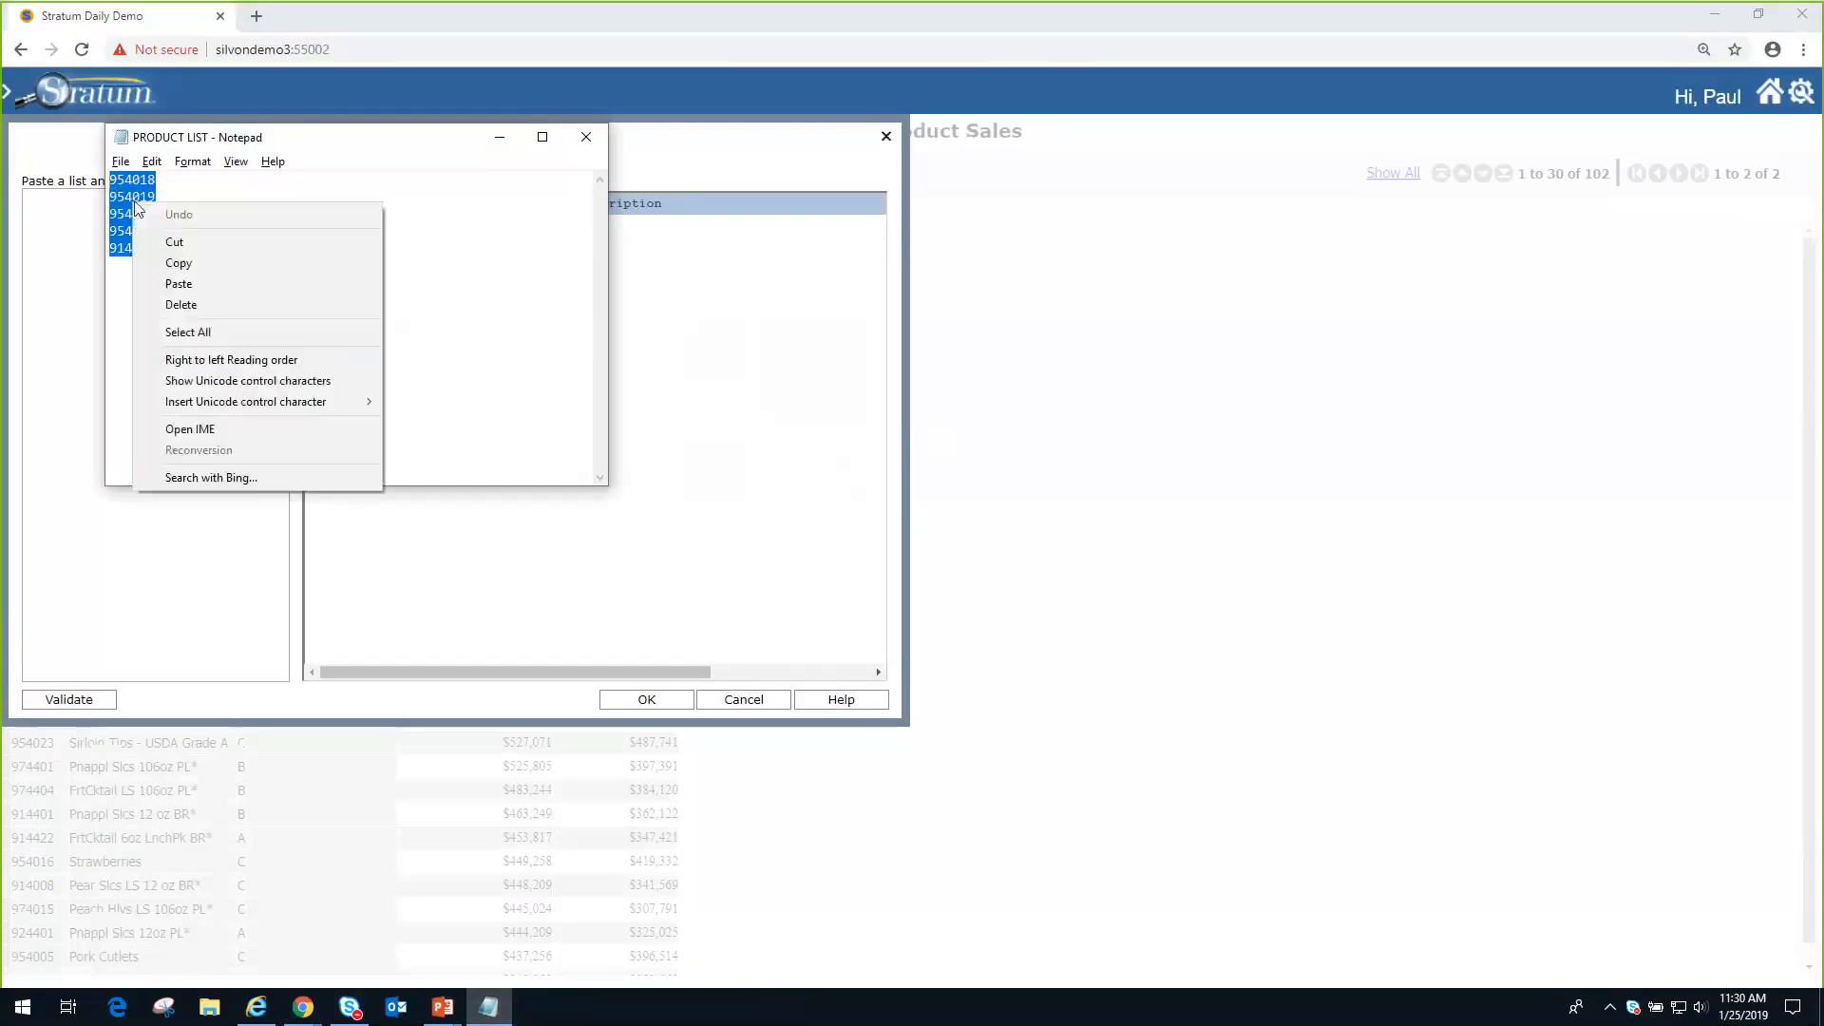
left_click(179, 265)
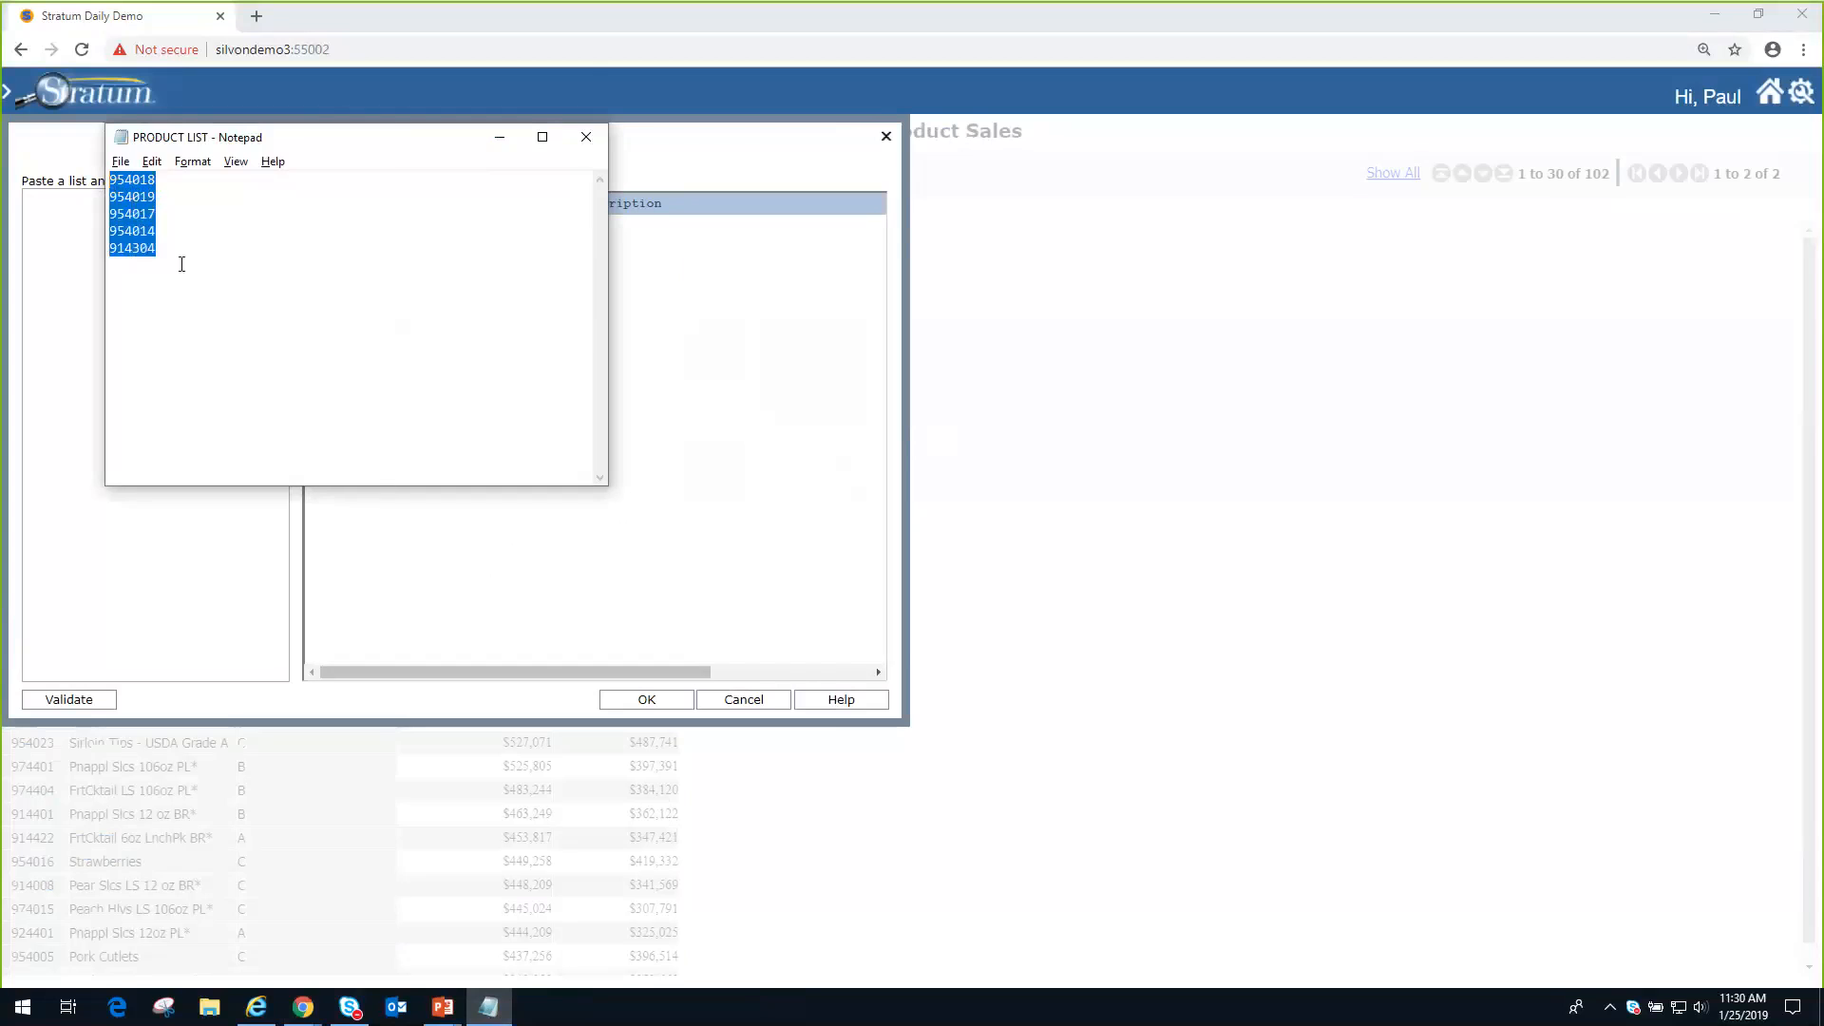
left_click(95, 401)
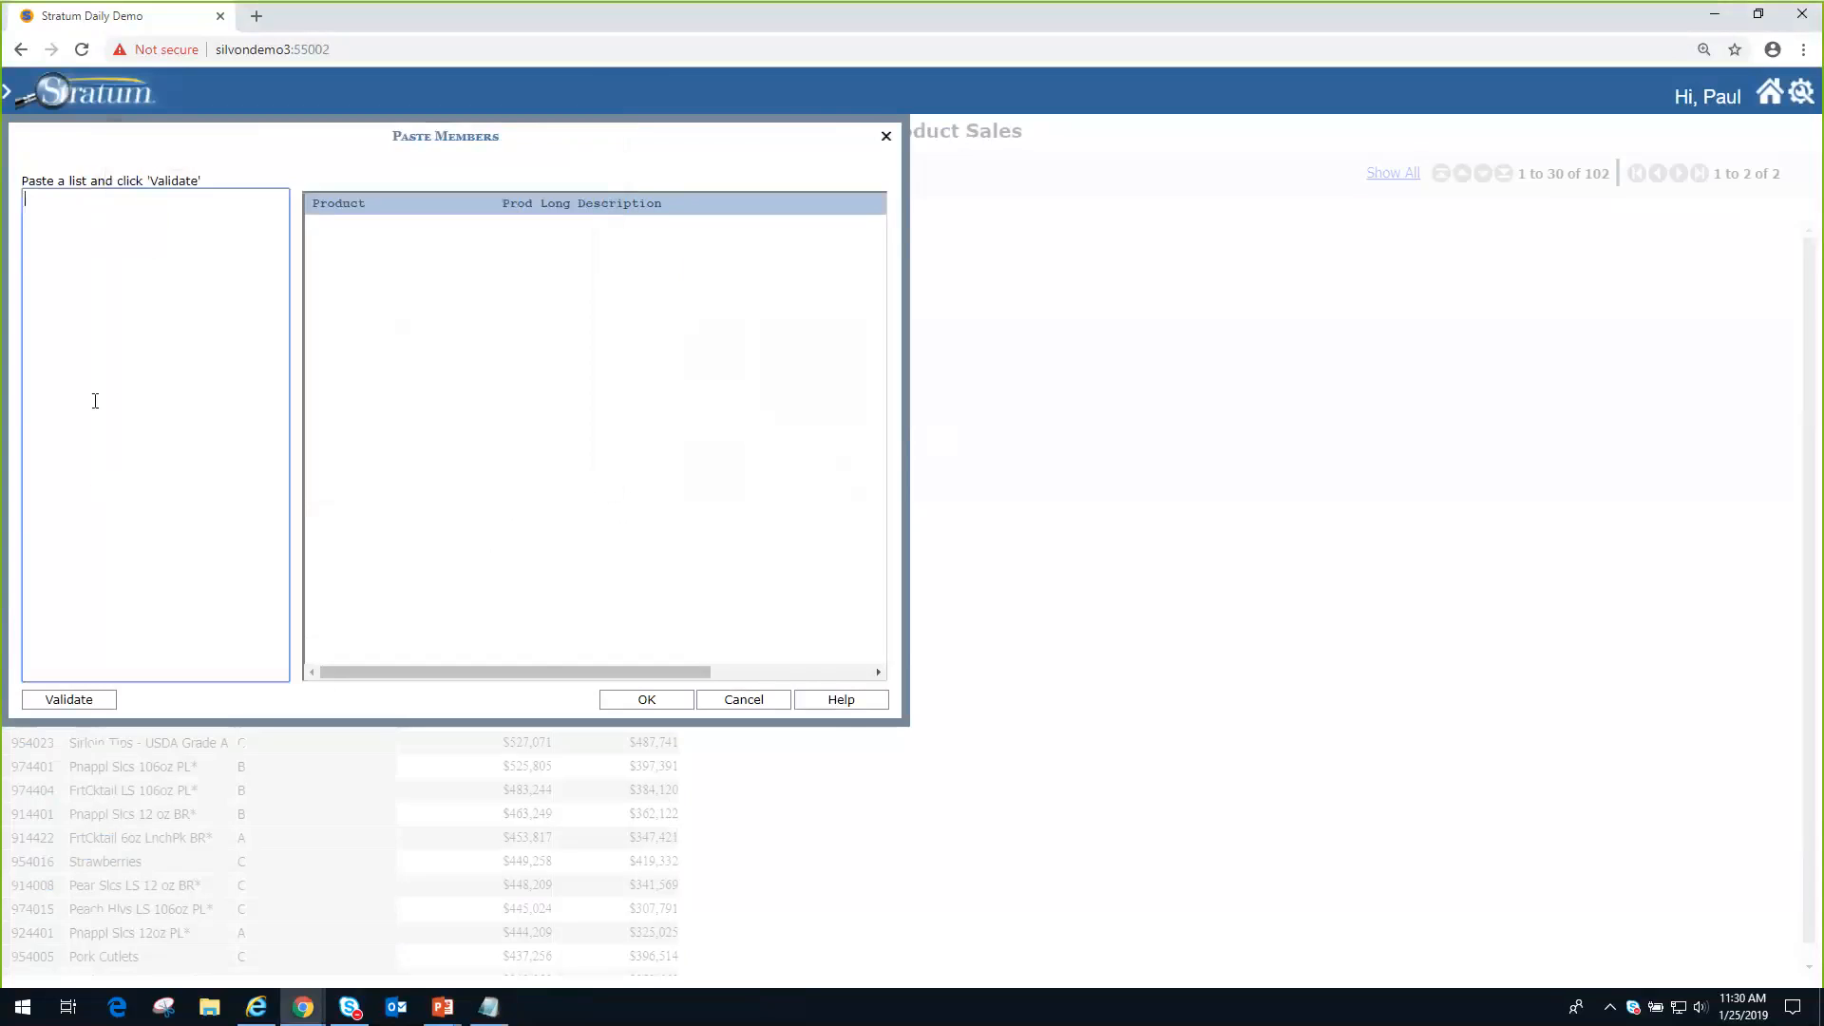
right_click(46, 199)
left_click(84, 351)
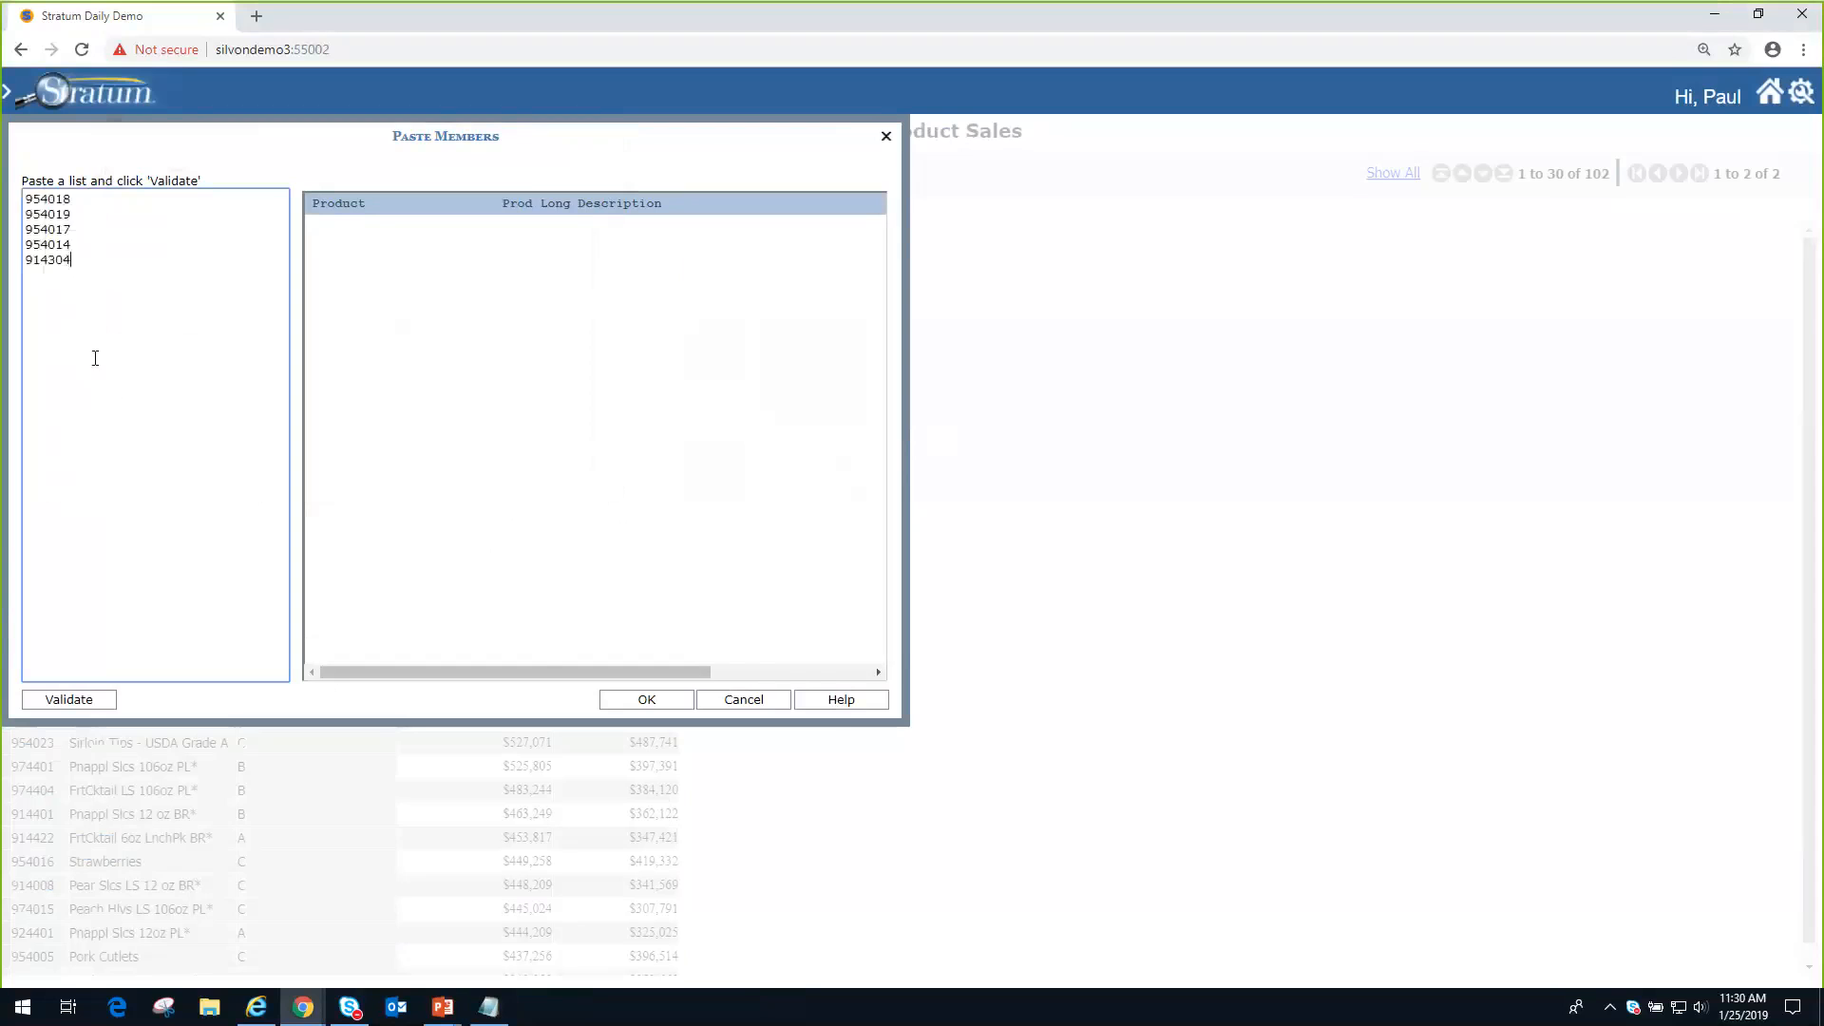
- Validate the pasted product list and apply its members as the Product filter of the view
left_click(70, 700)
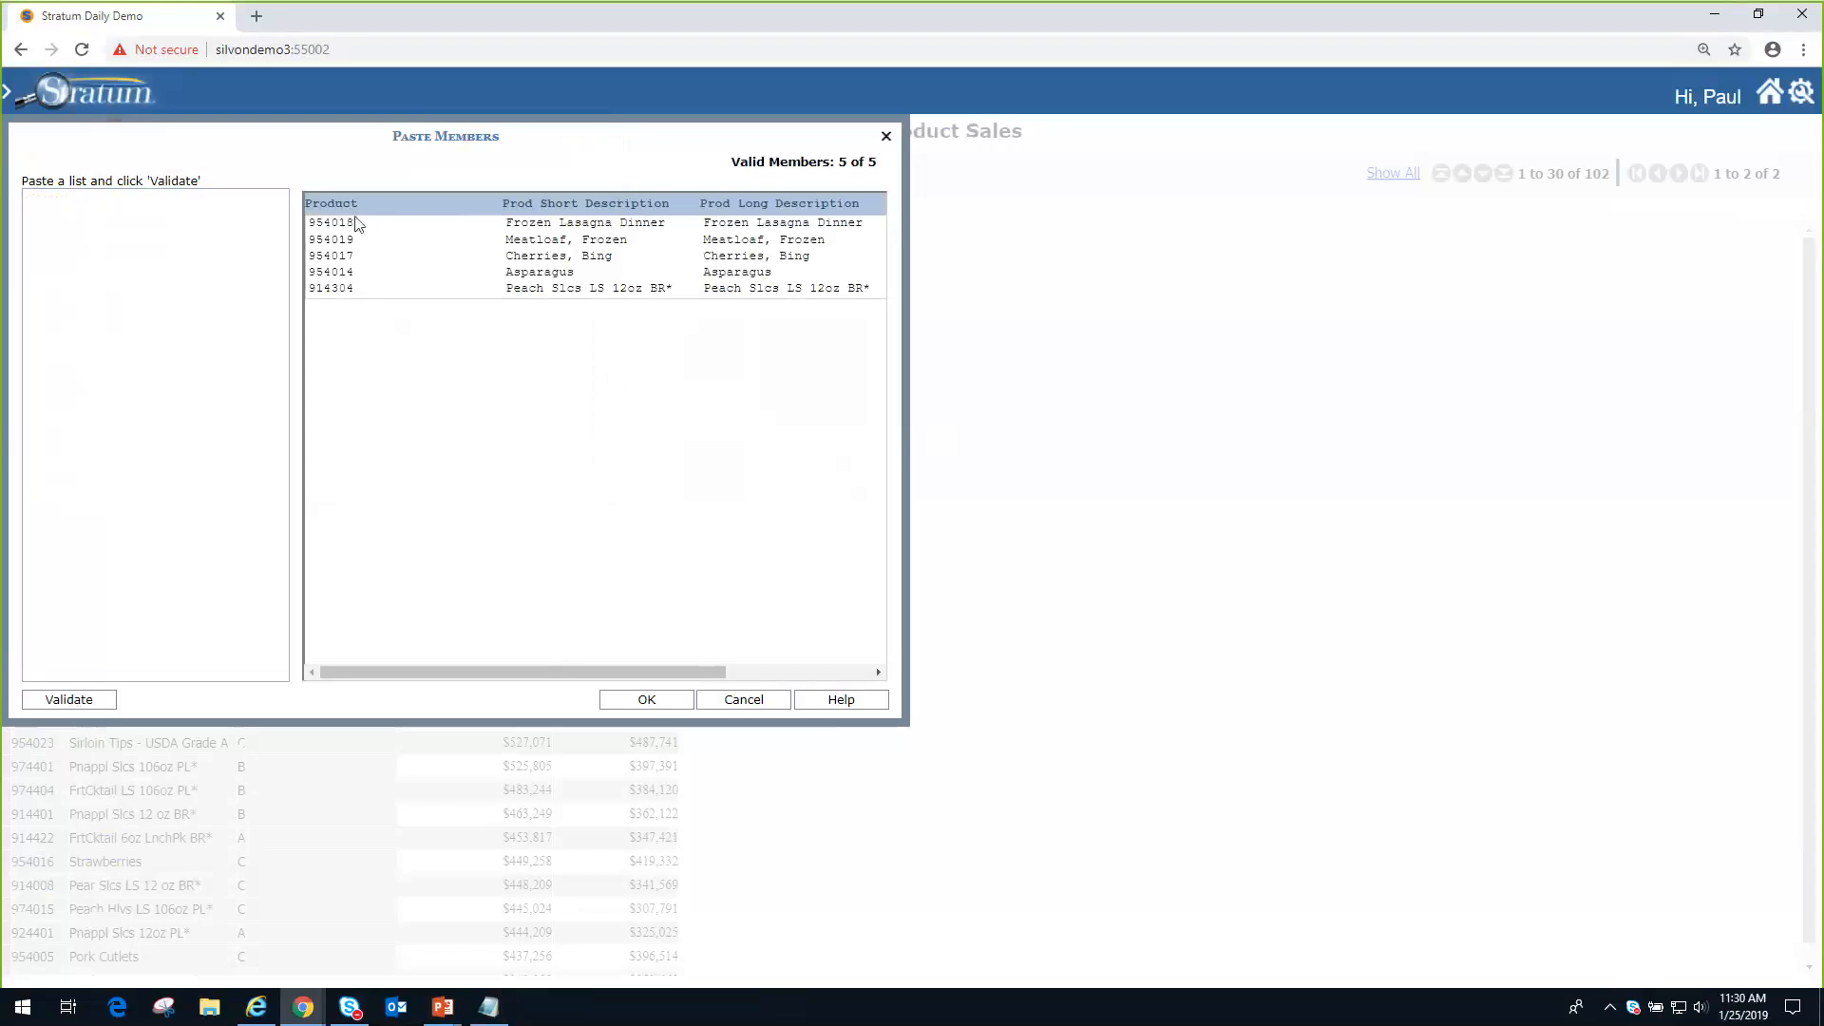
left_click(647, 701)
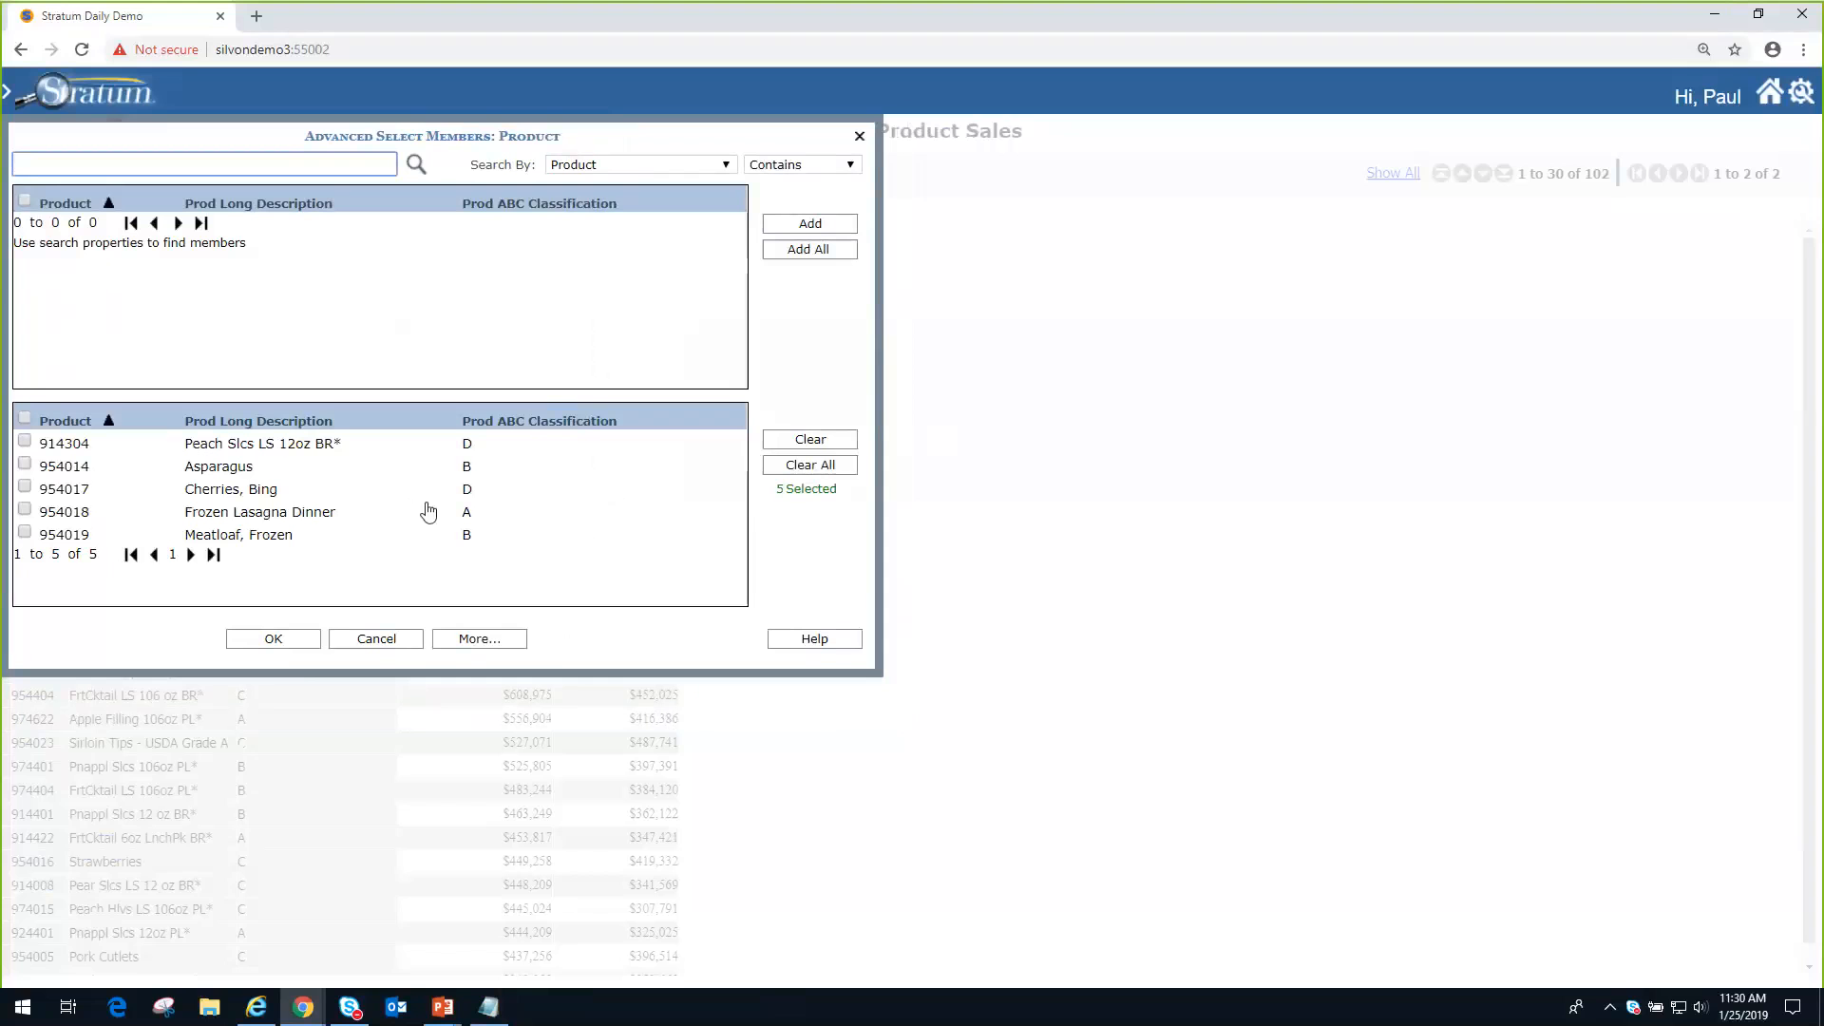
left_click(274, 640)
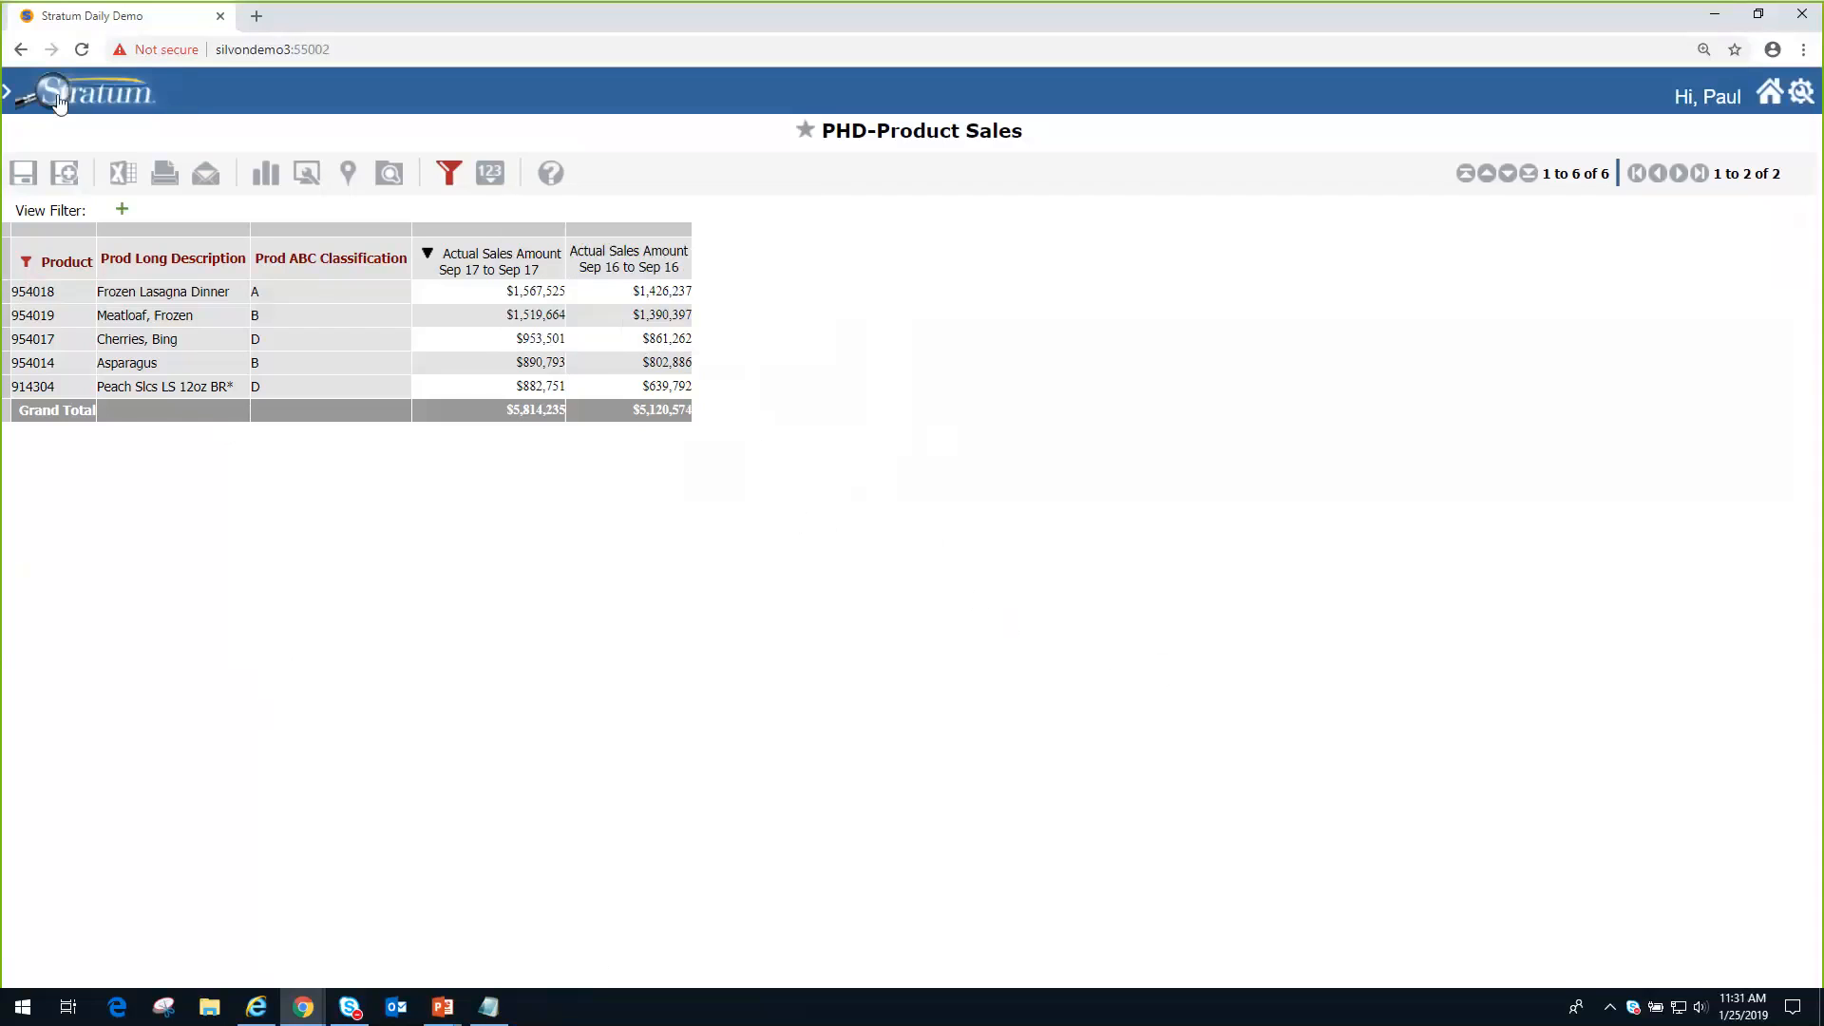
- Review the existing user lists in the User List admin utility, and collapse the Admin Utilities group
left_click(112, 103)
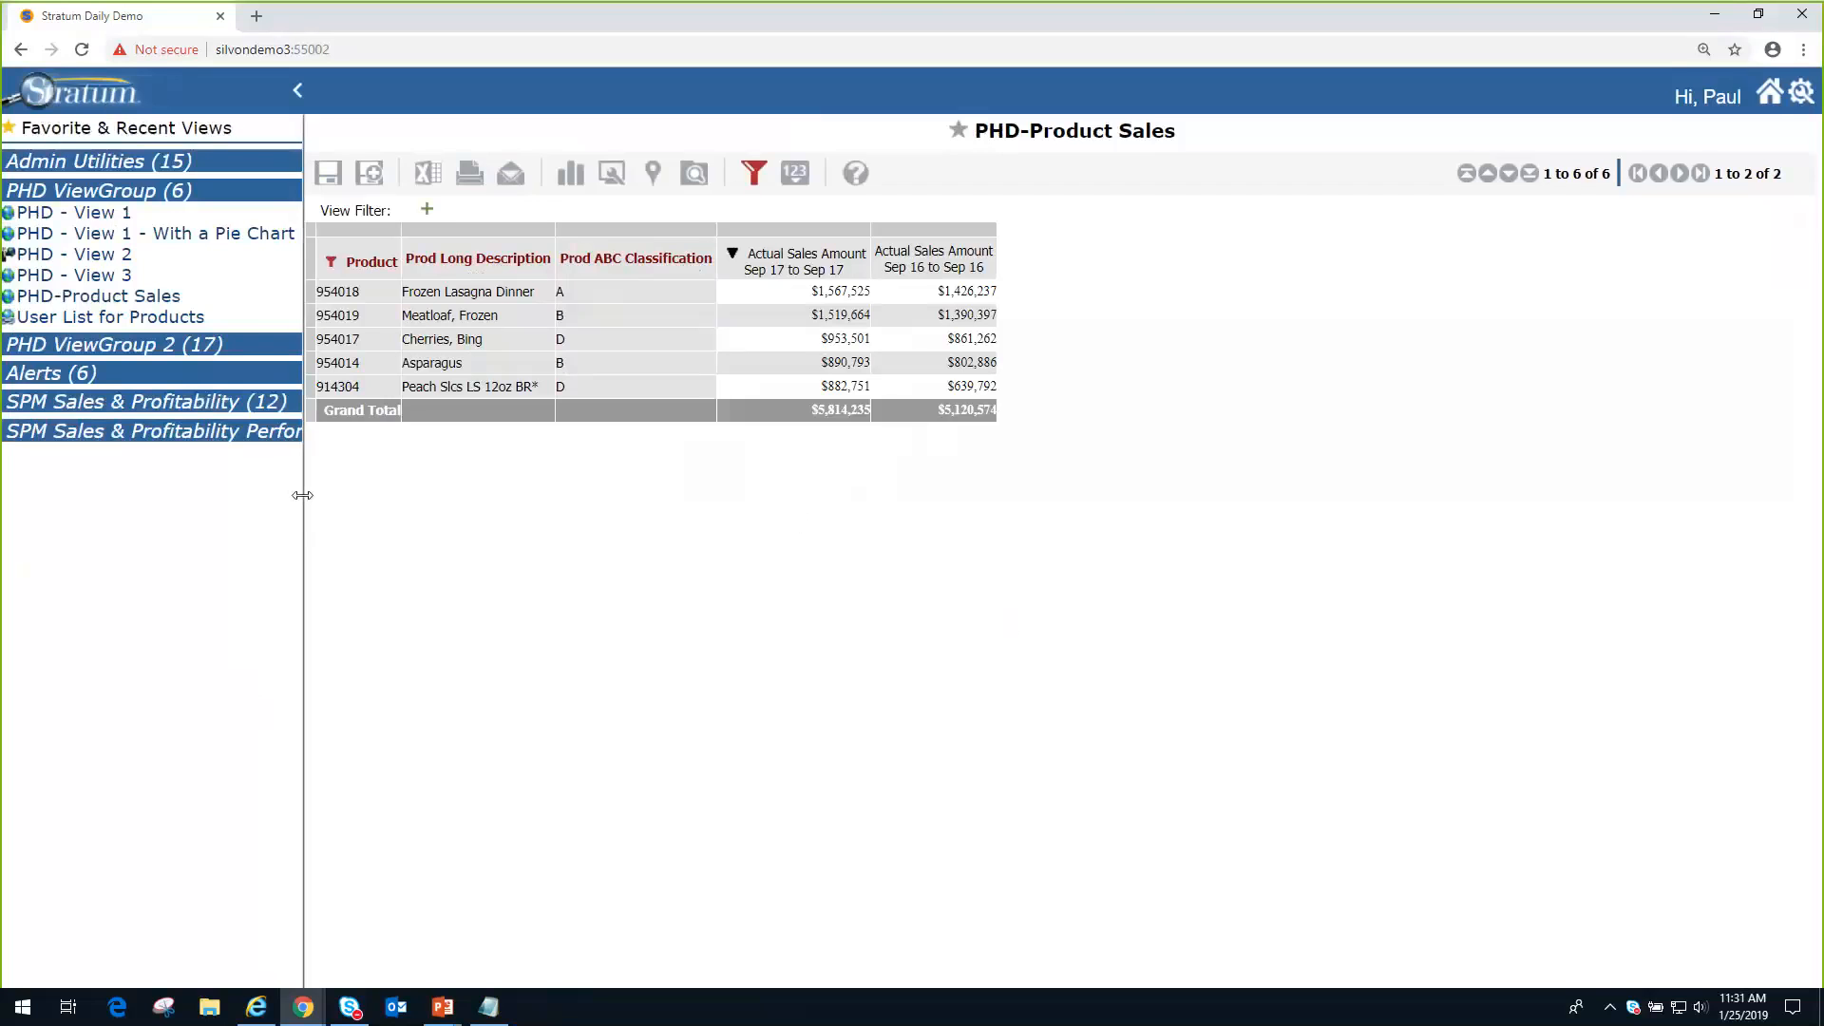
left_click_drag(303, 495, 305, 490)
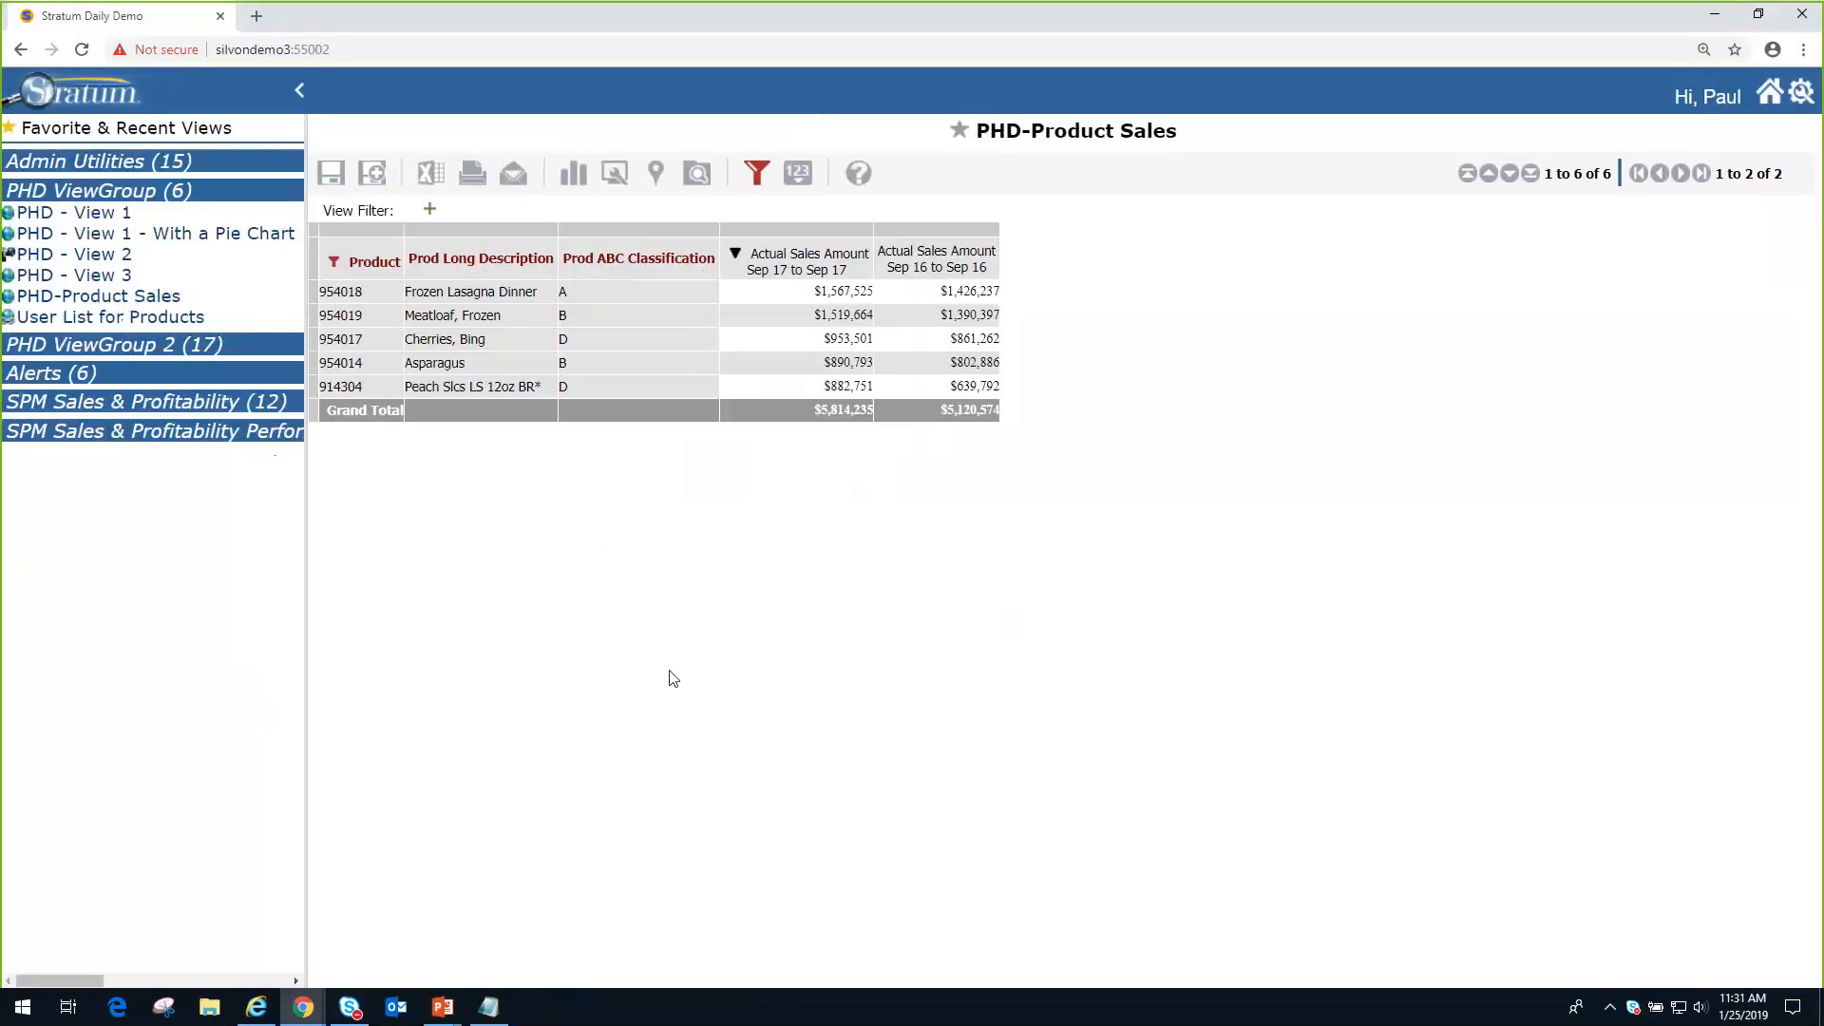
left_click(73, 164)
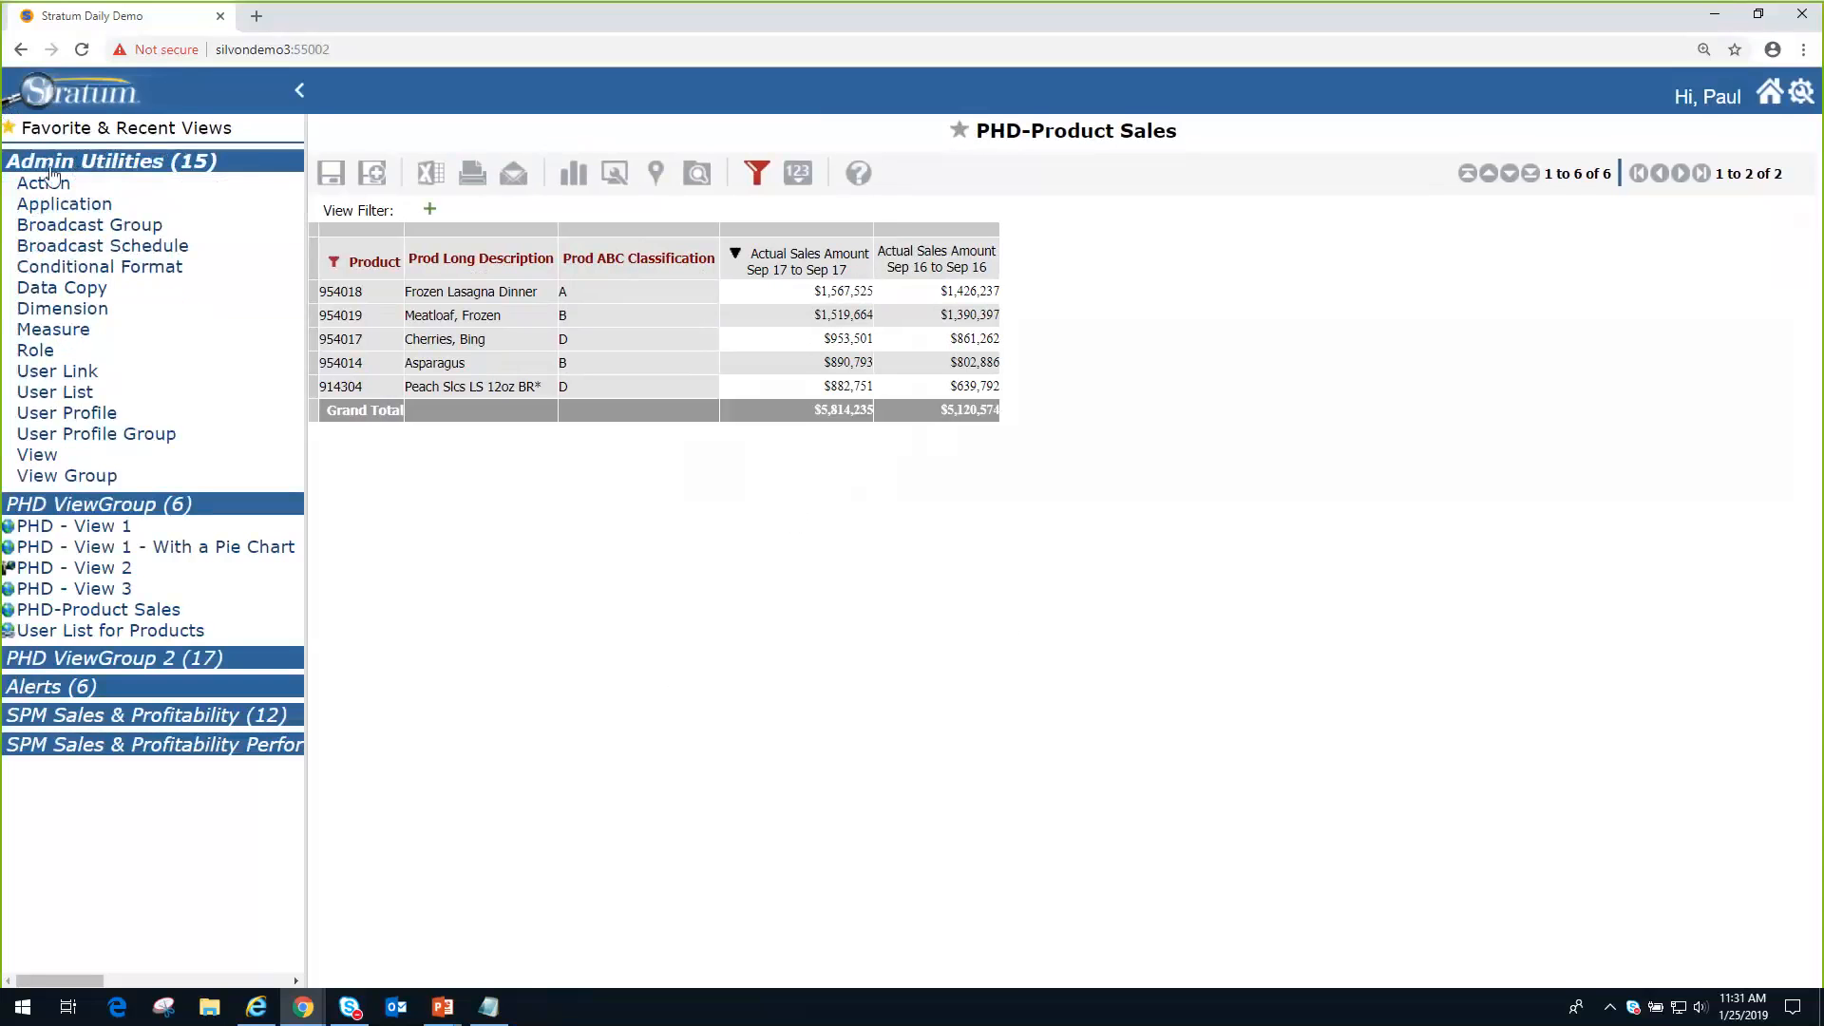
left_click(51, 395)
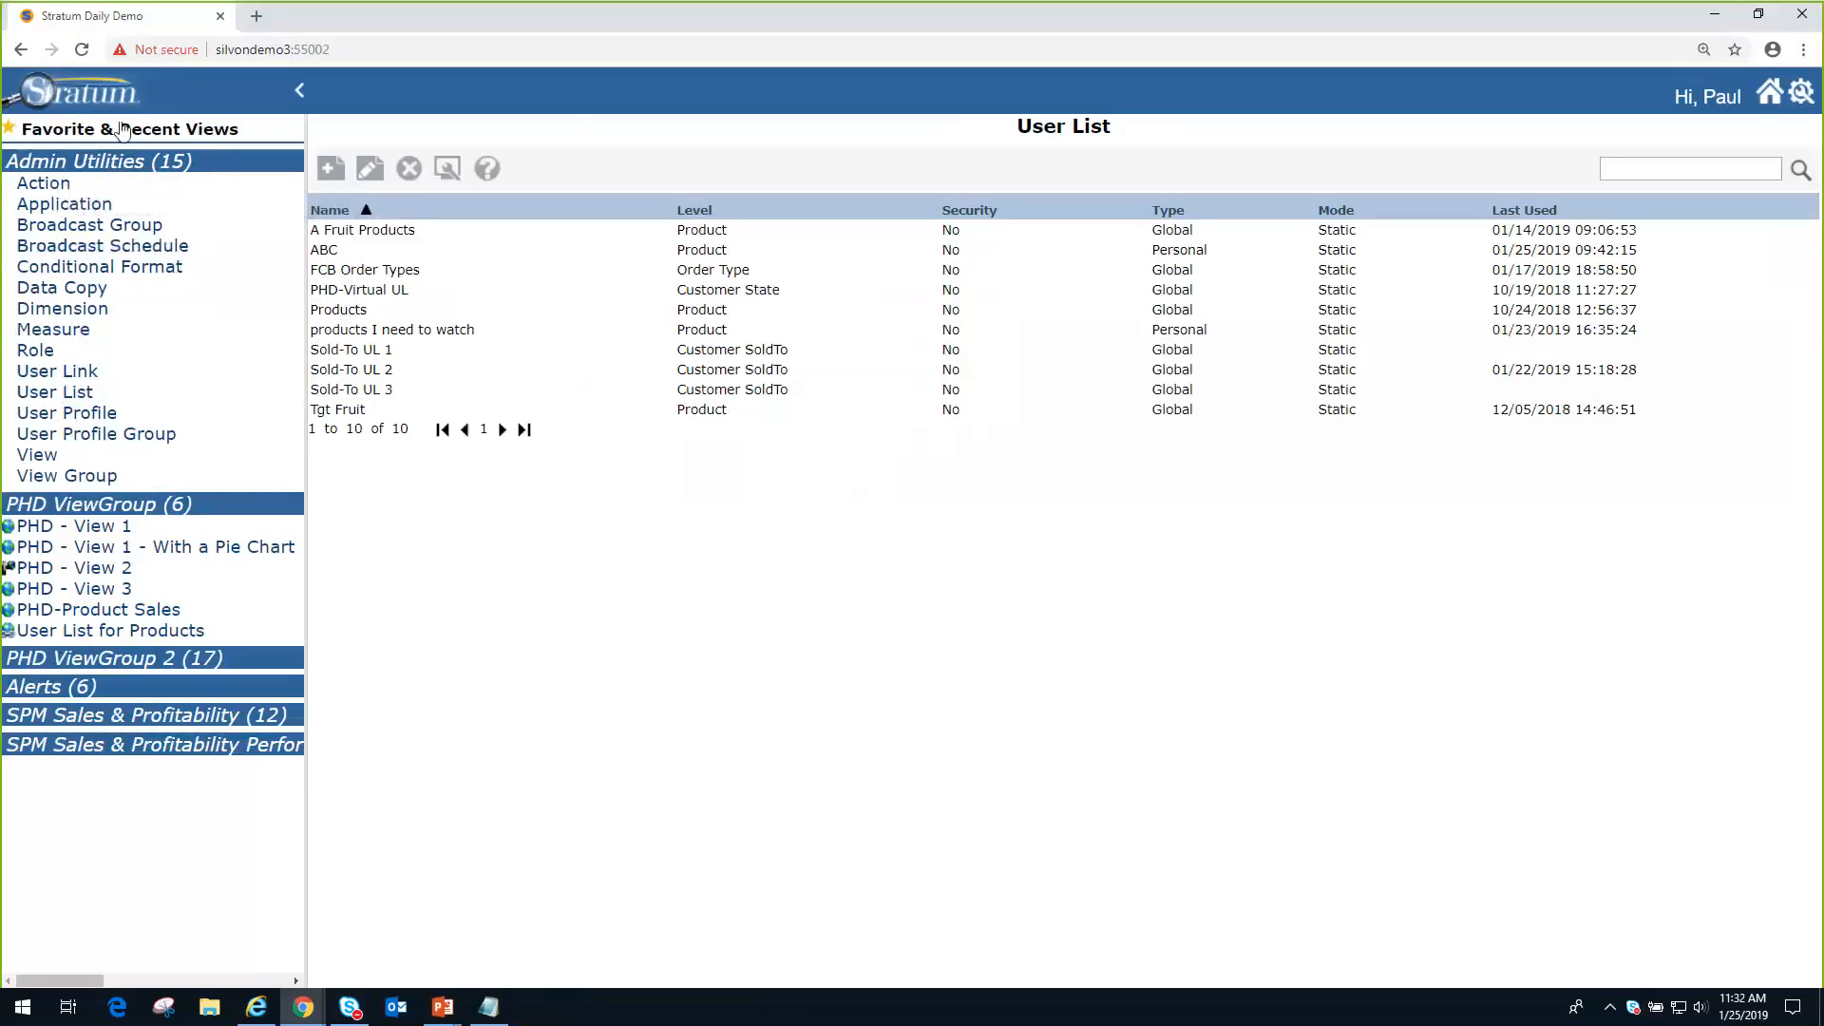
left_click(102, 162)
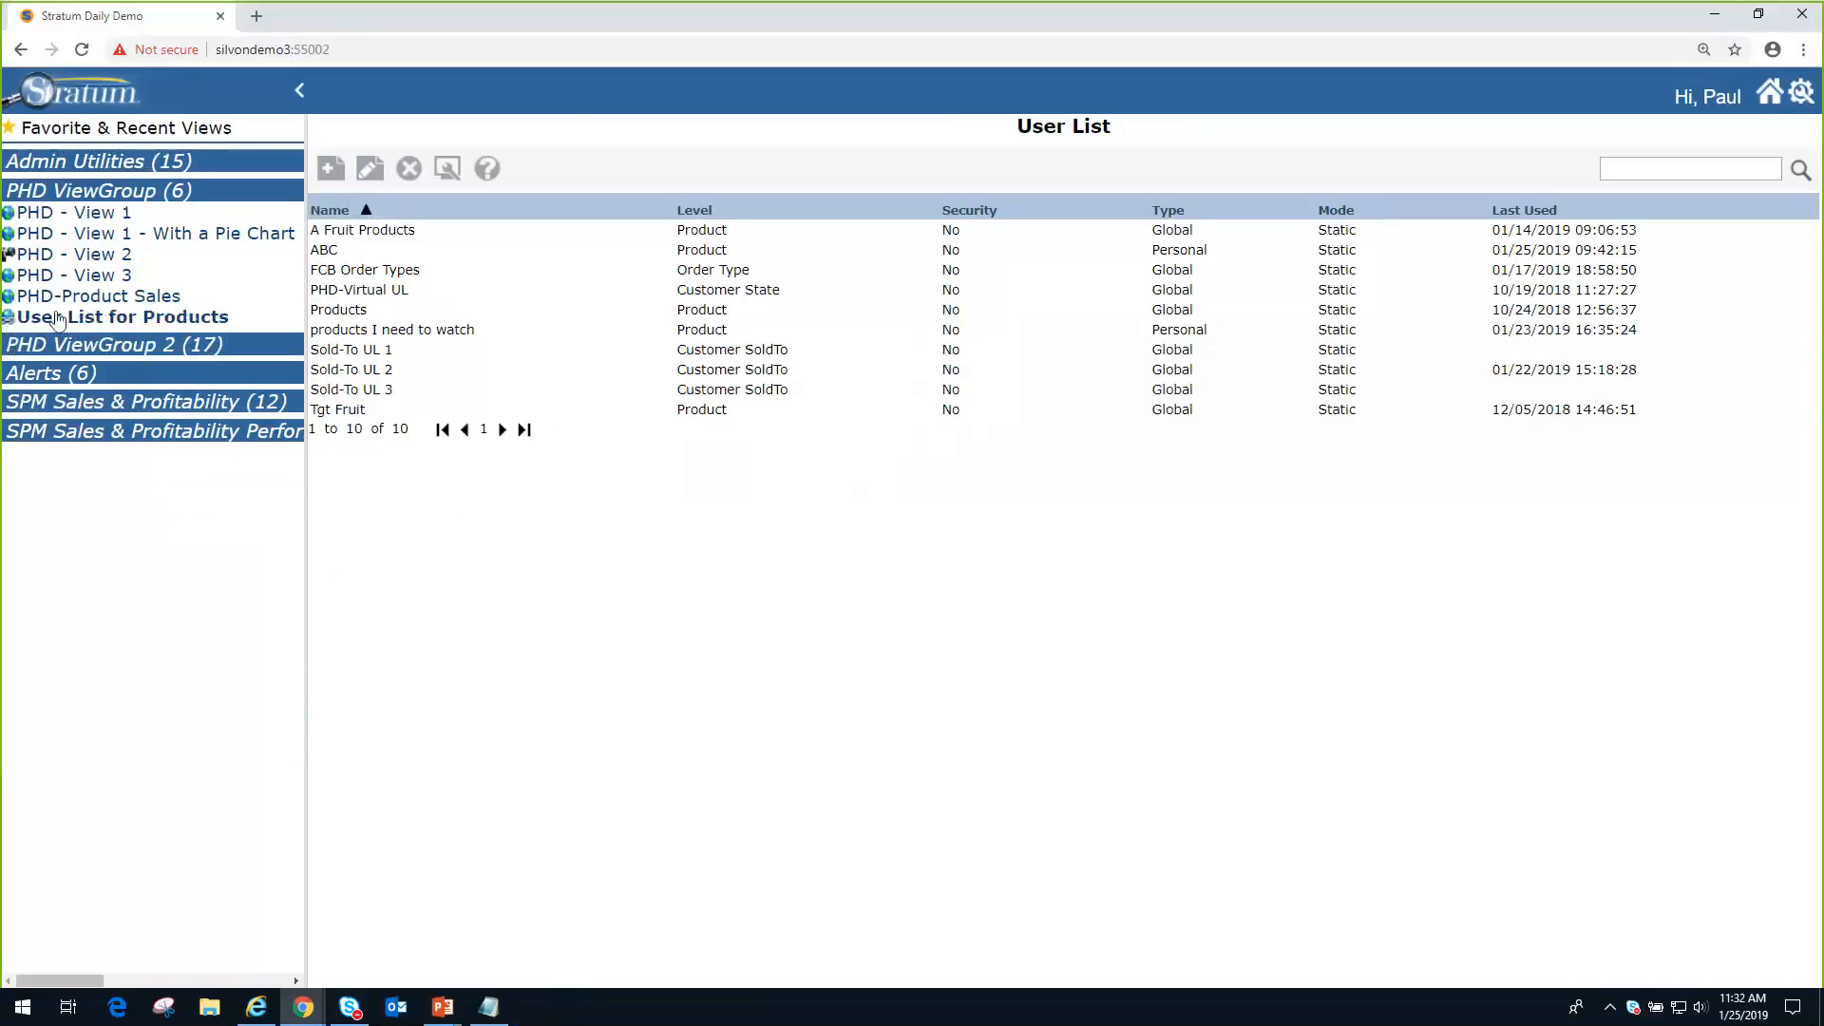
- Review the settings of the User List for Products link, and run the link to open a new Product user list
right_click(150, 321)
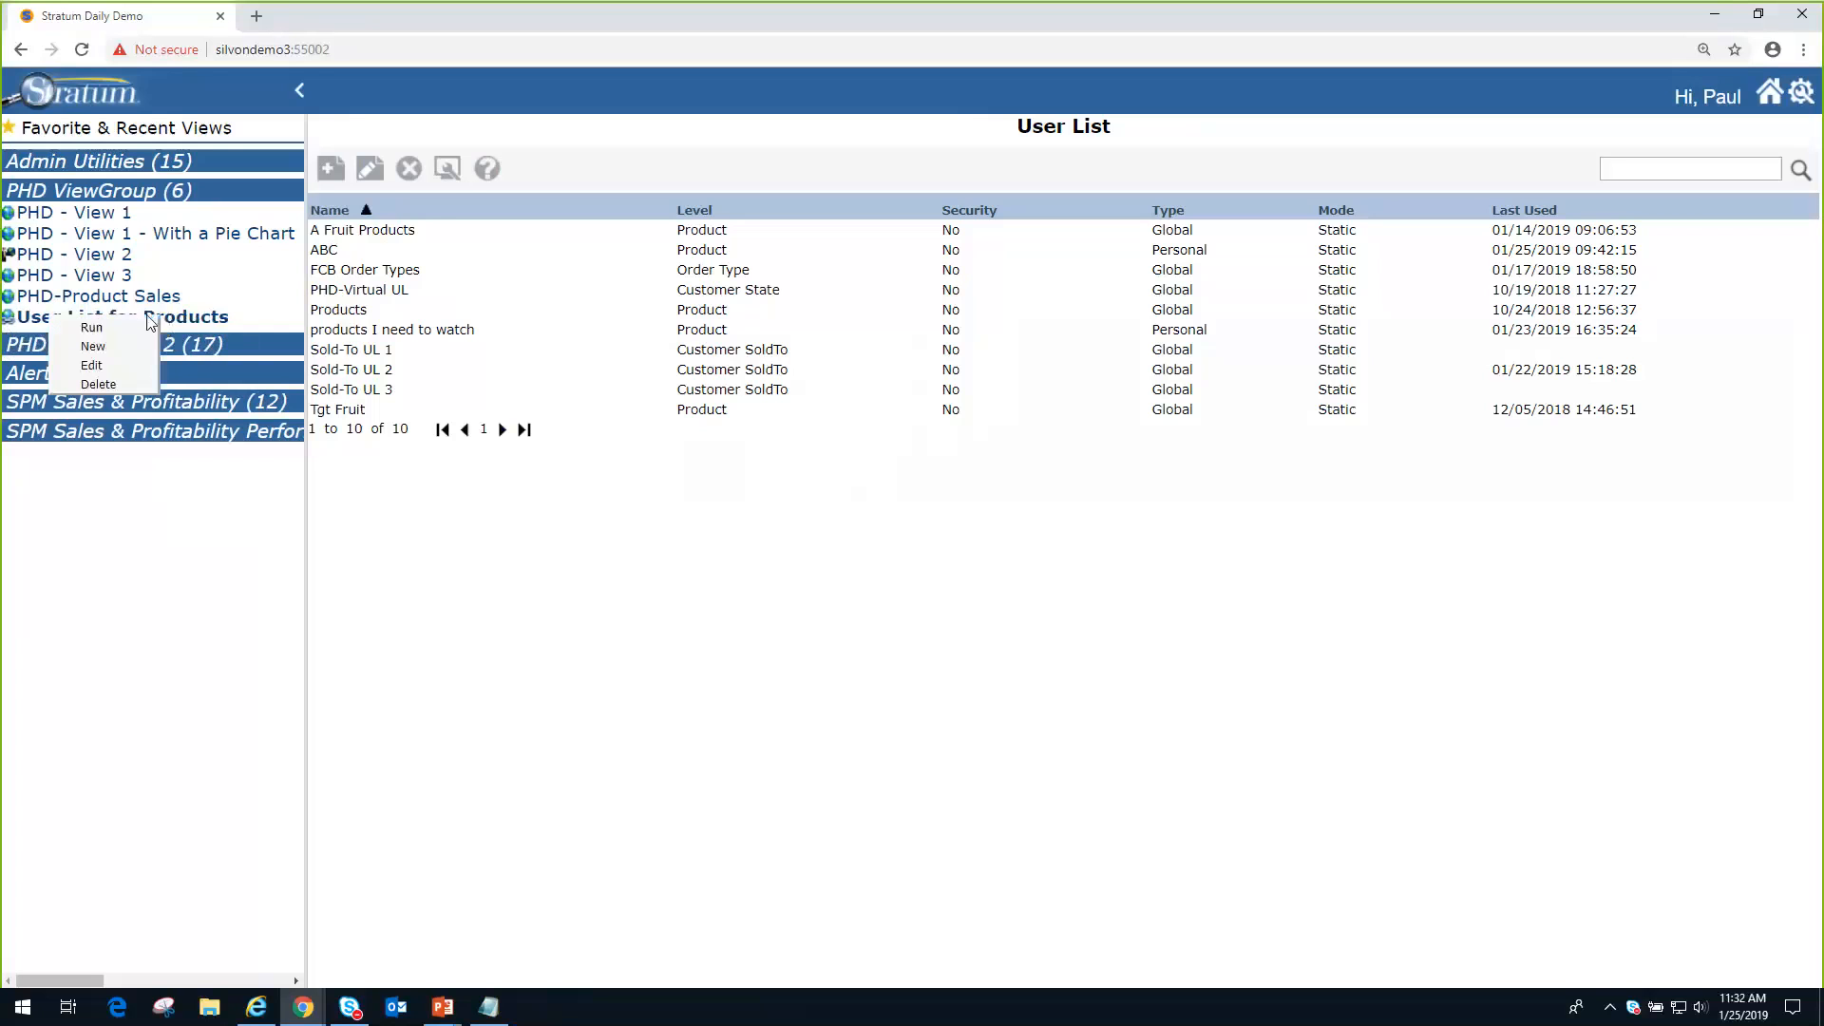
left_click(95, 367)
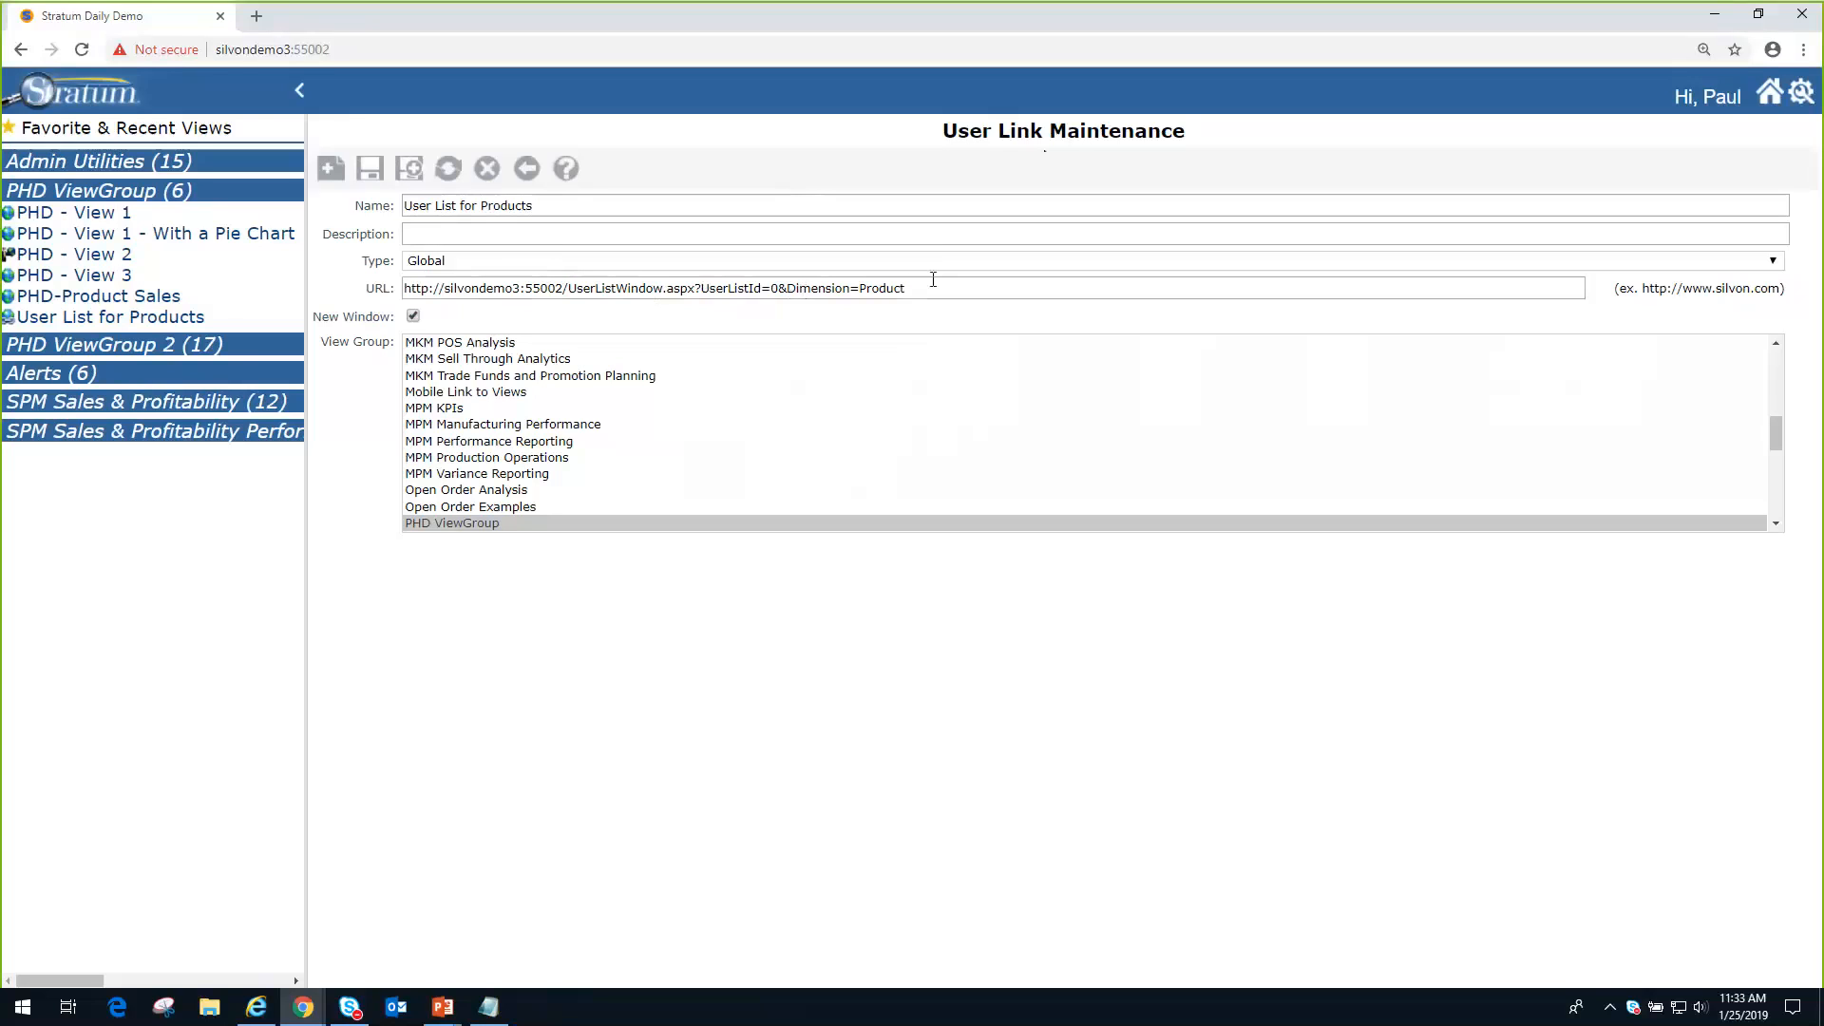
left_click(89, 320)
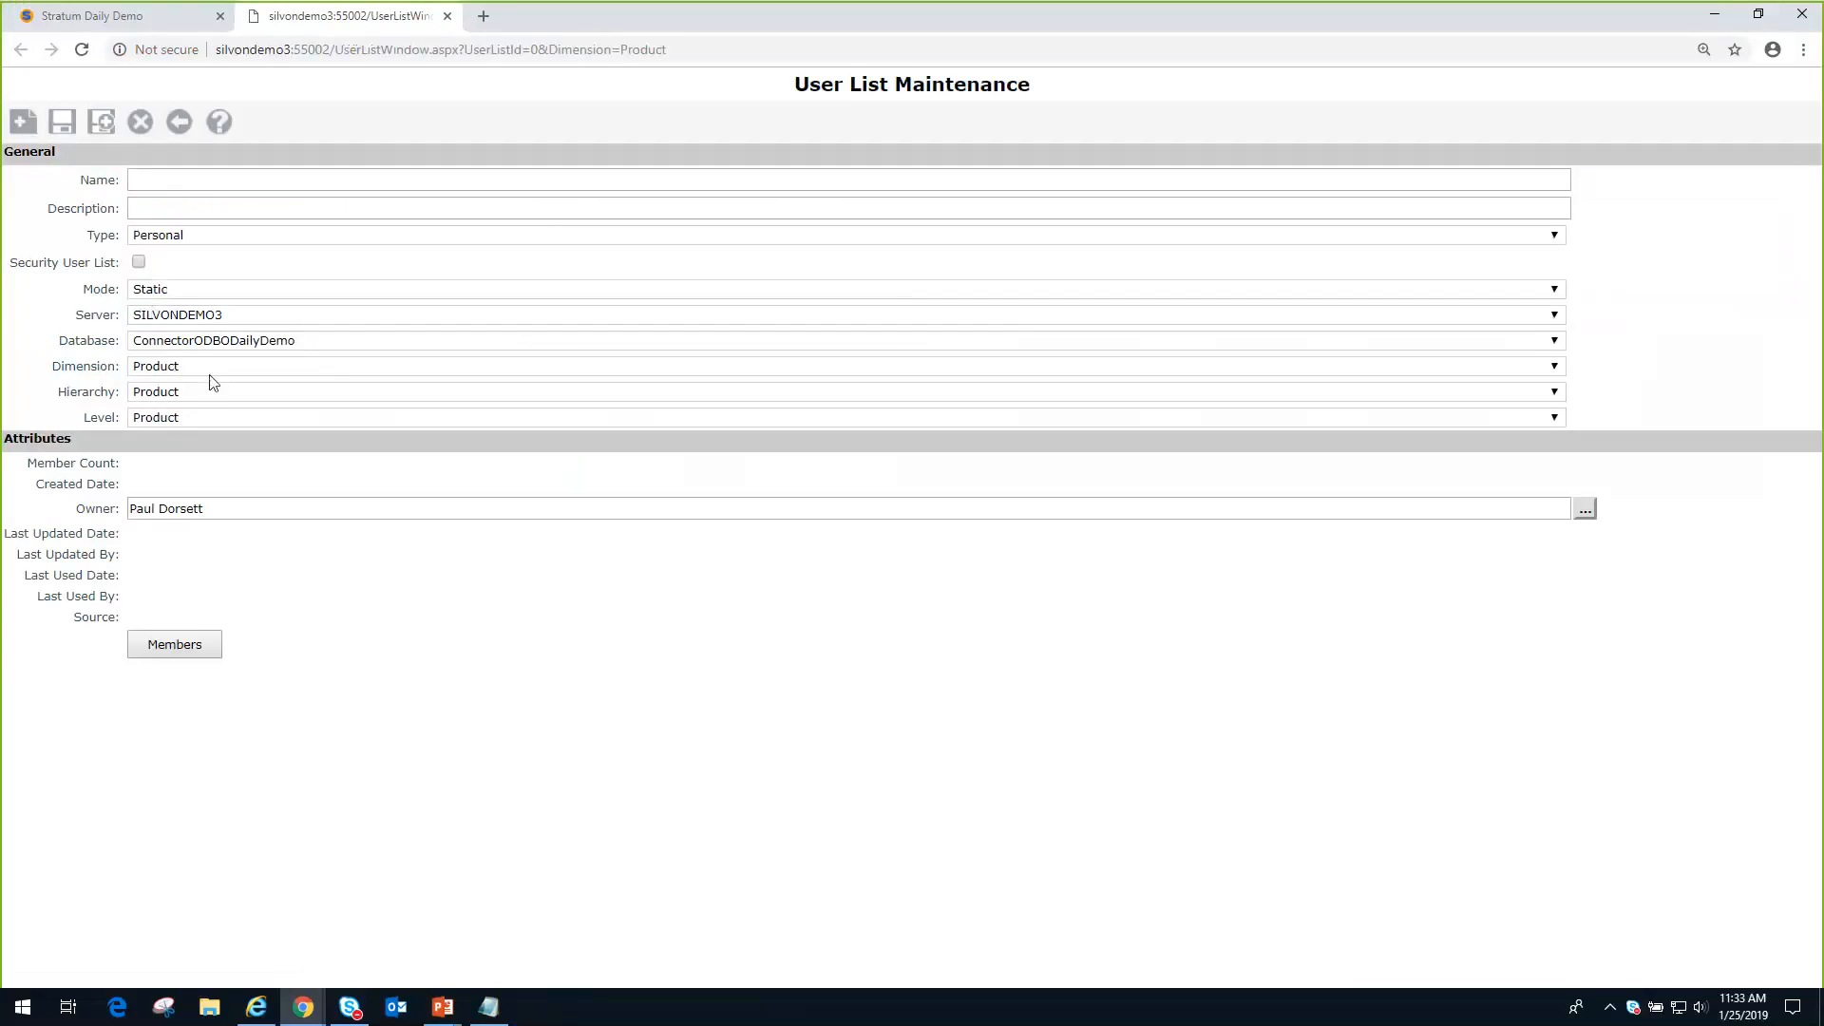
left_click(177, 16)
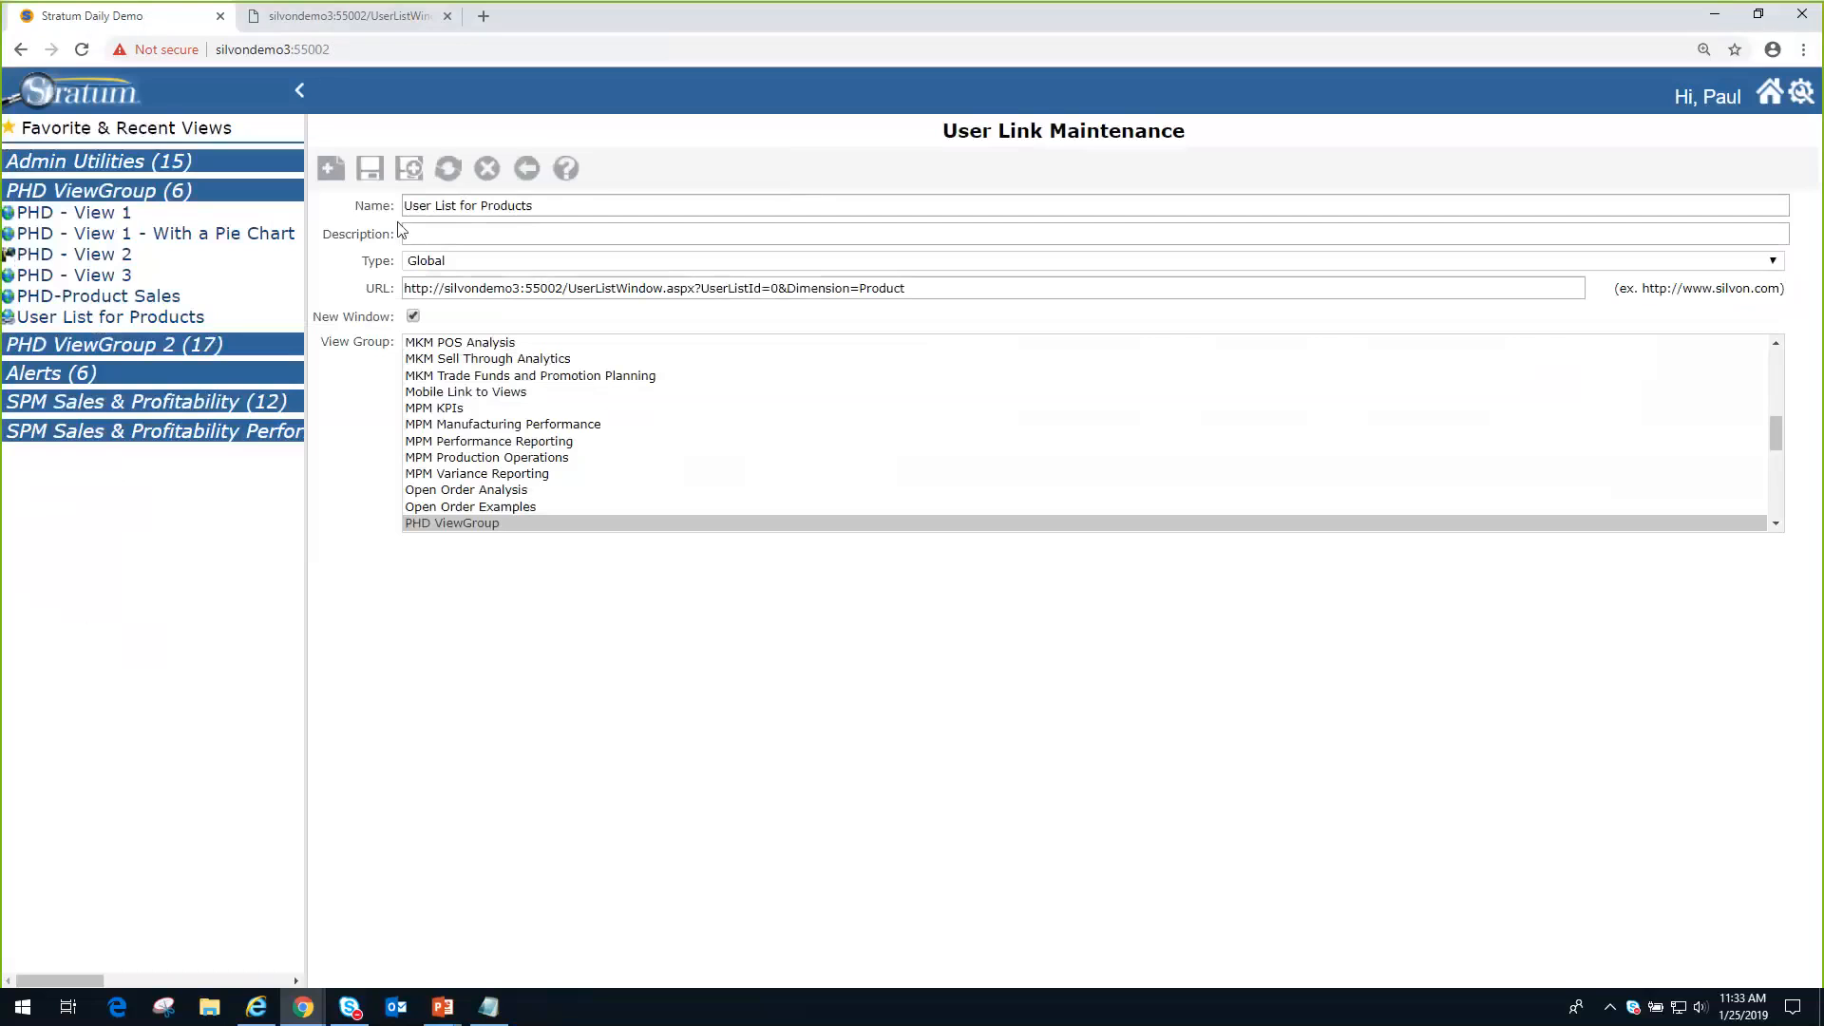
left_click(323, 17)
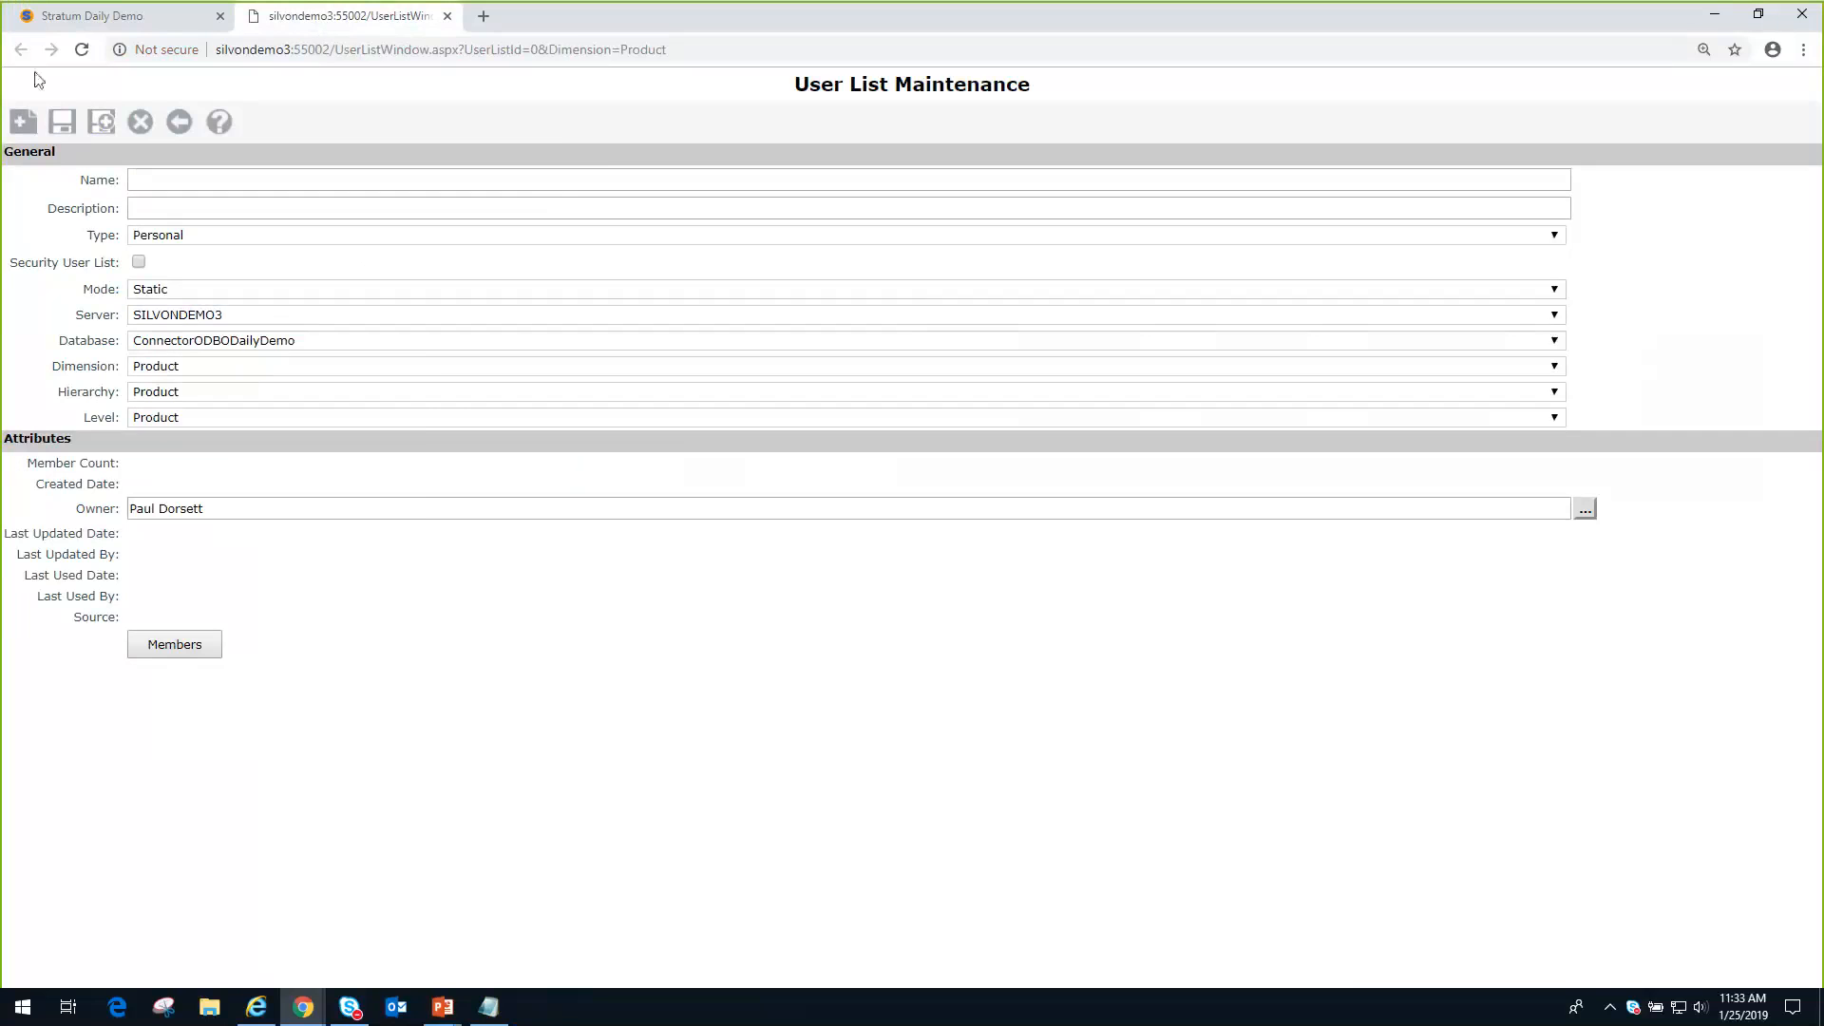
left_click(112, 21)
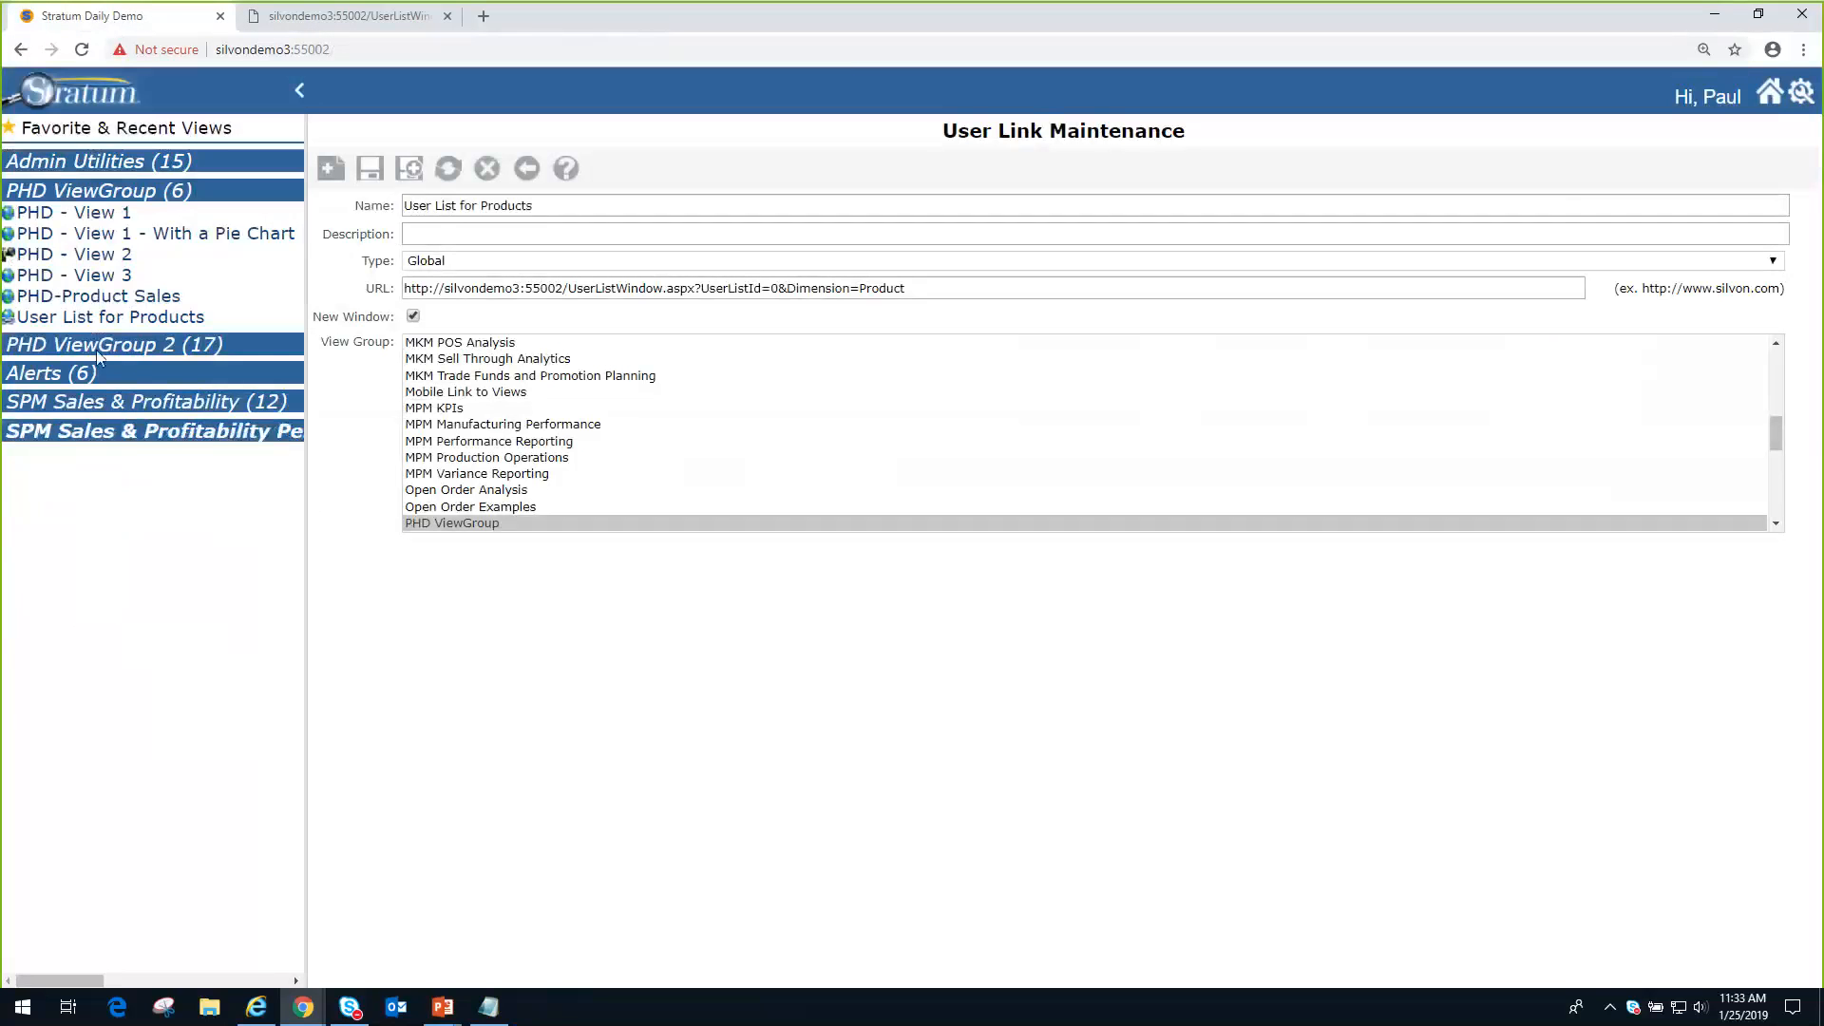
- Open the PHD-Product Sales view and copy the first seven product codes, 954018 through 954024
left_click(83, 300)
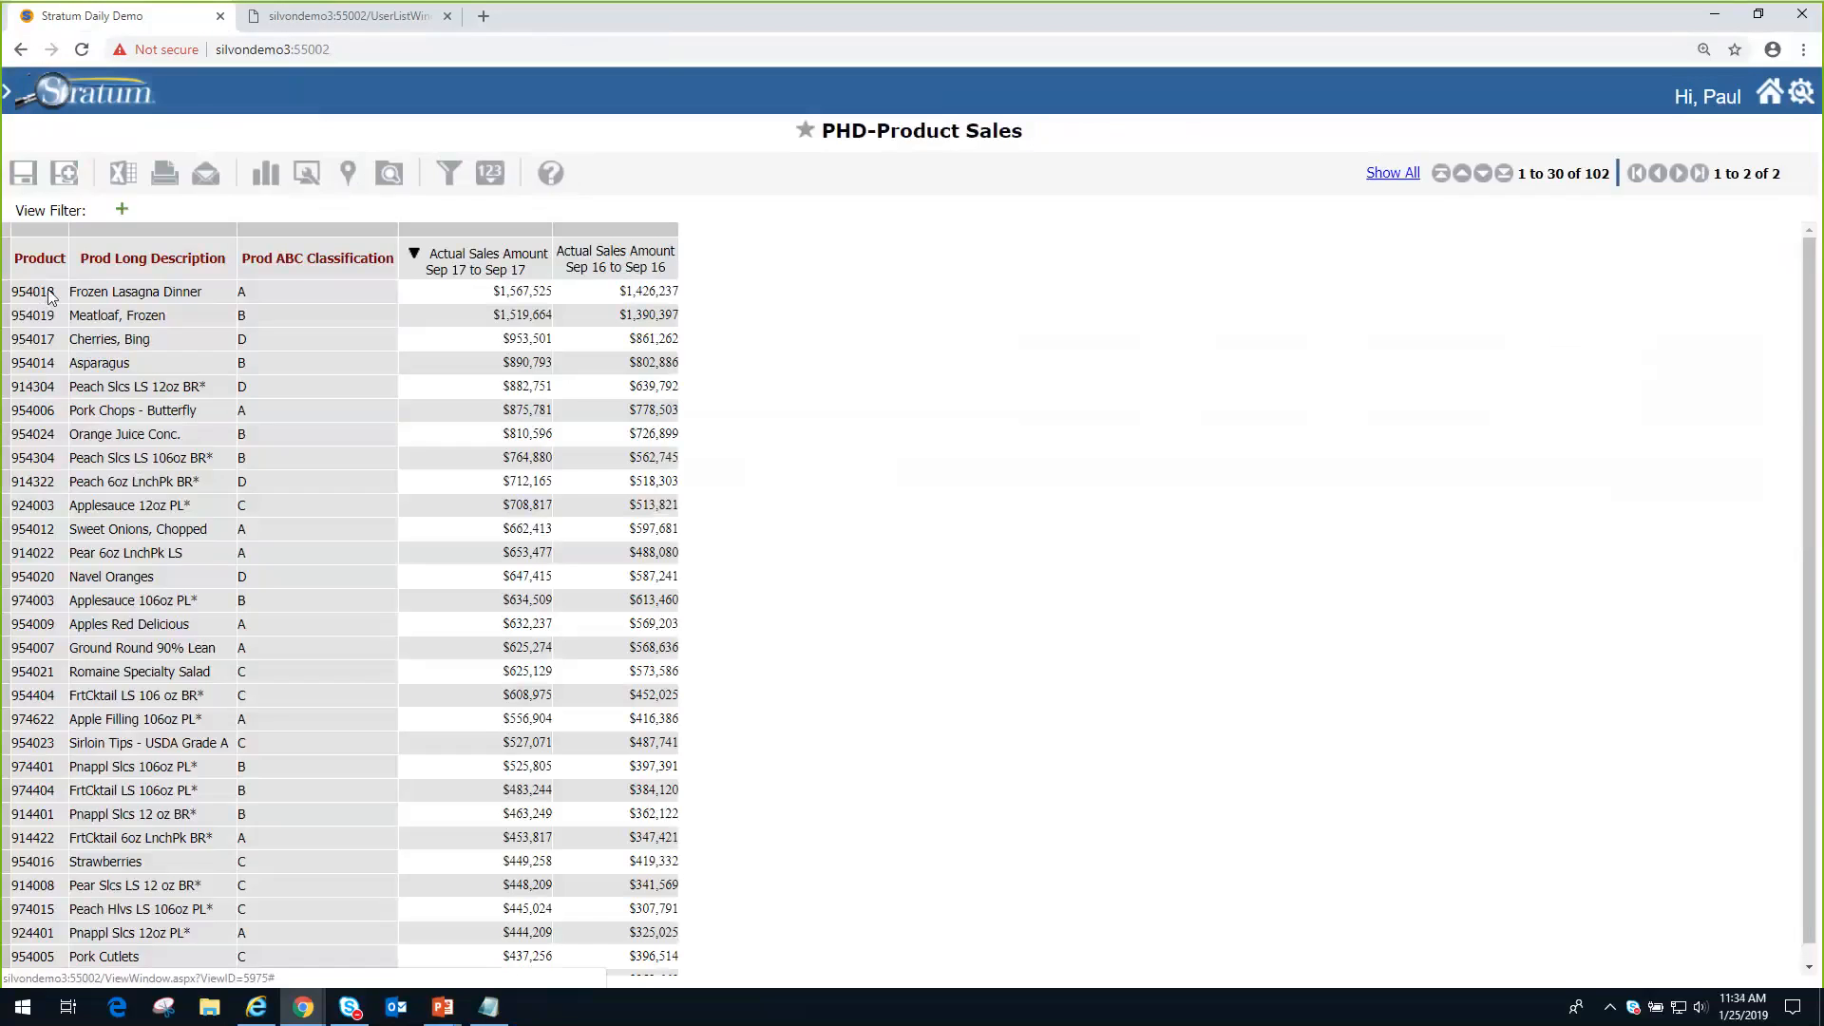
left_click_drag(52, 304, 57, 434)
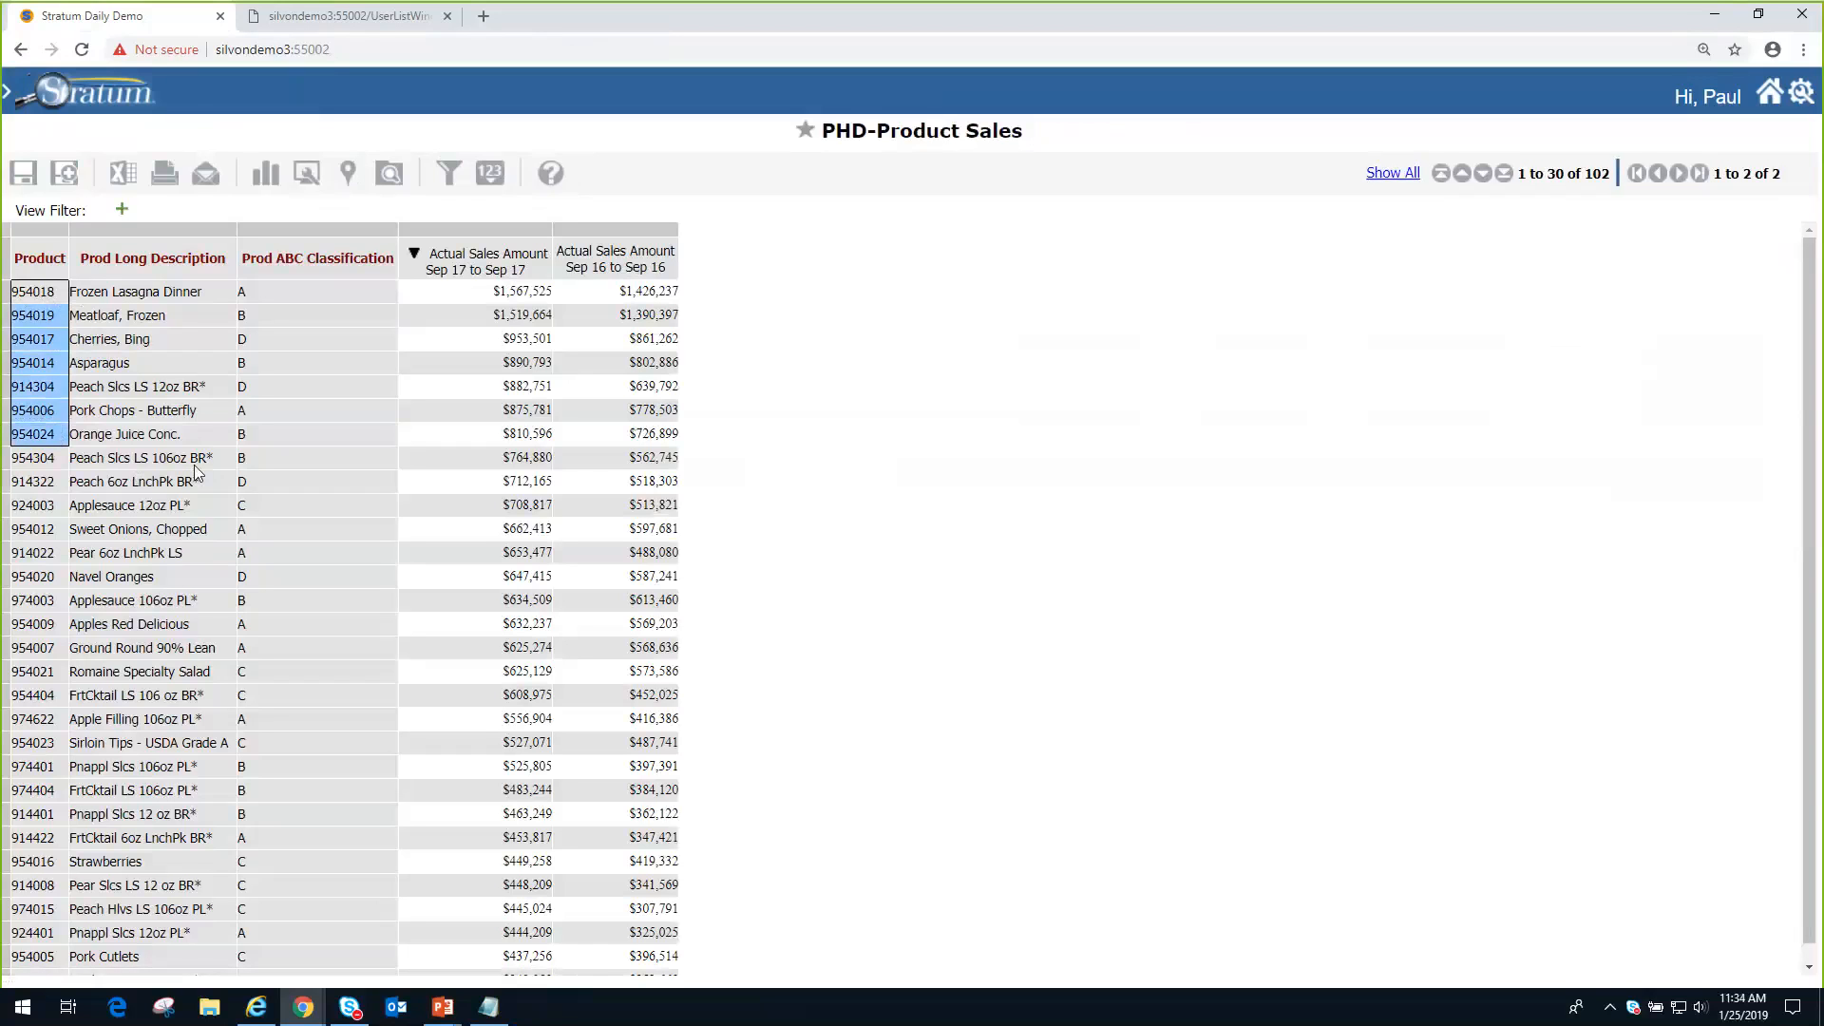
left_click(236, 443)
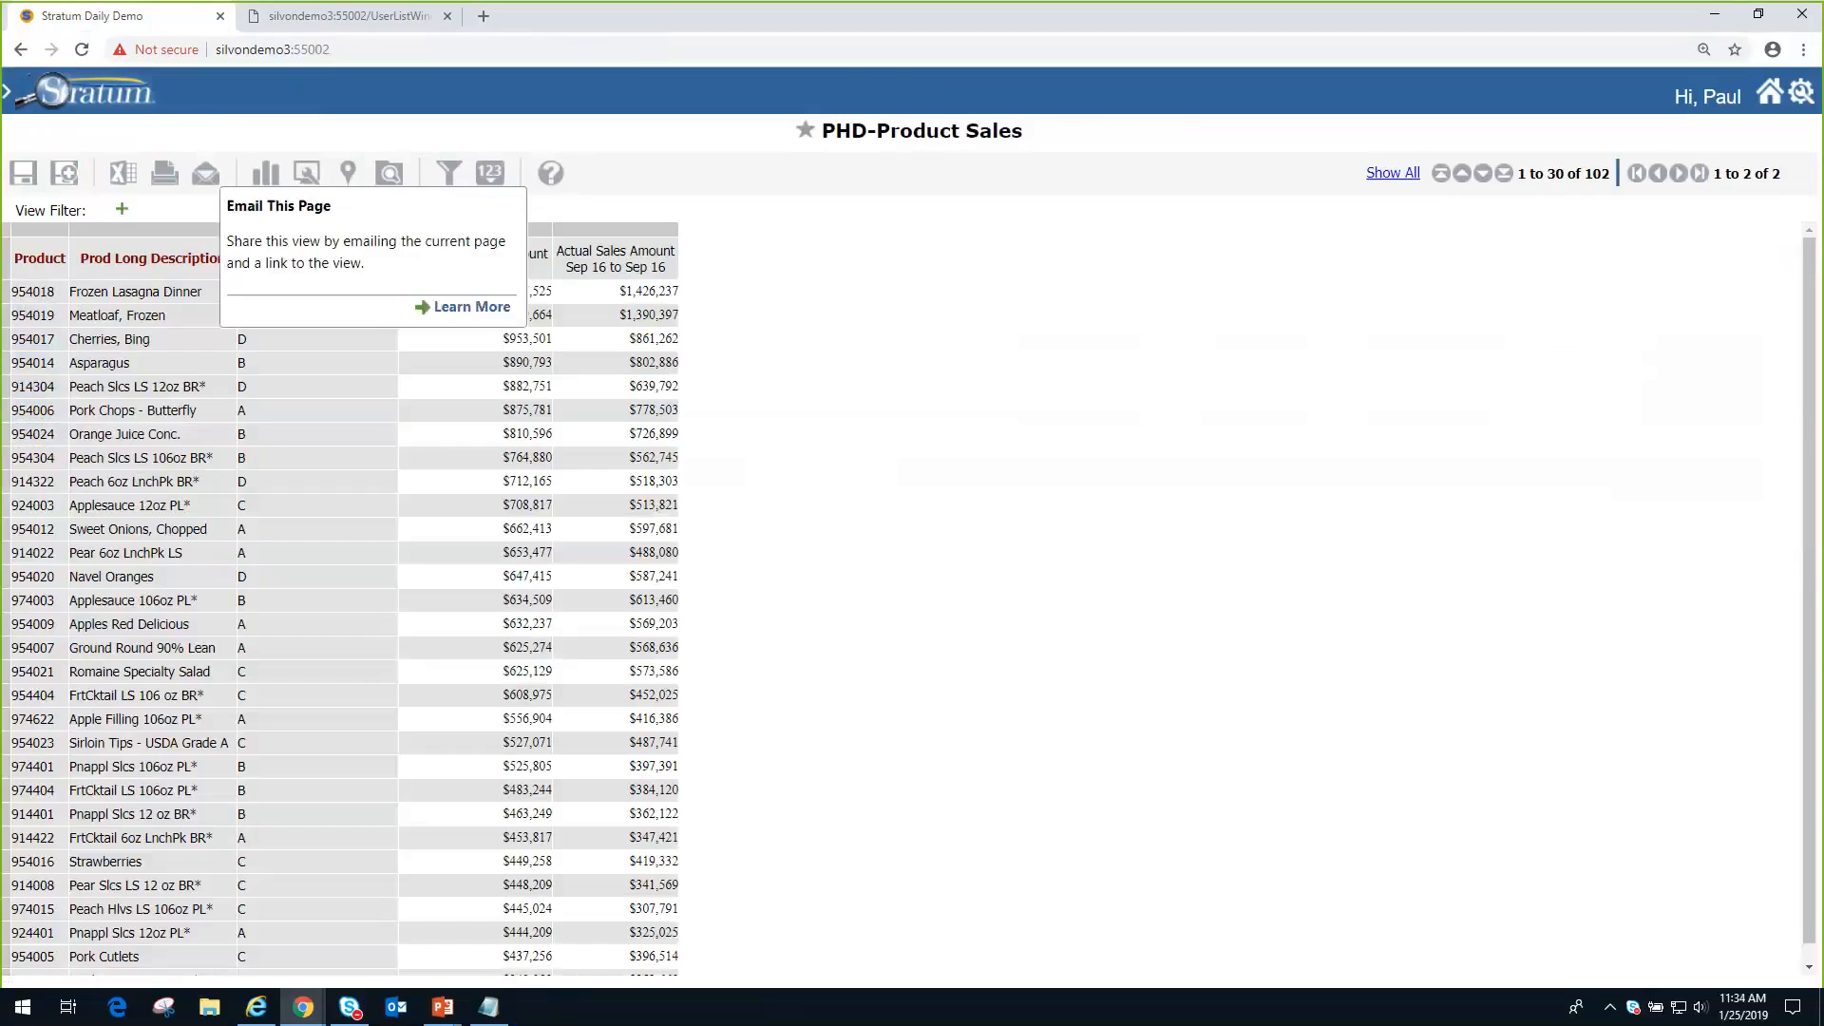
- Paste the copied product codes into the new user list's members, validate them and accept the selection
left_click(347, 17)
left_click(152, 642)
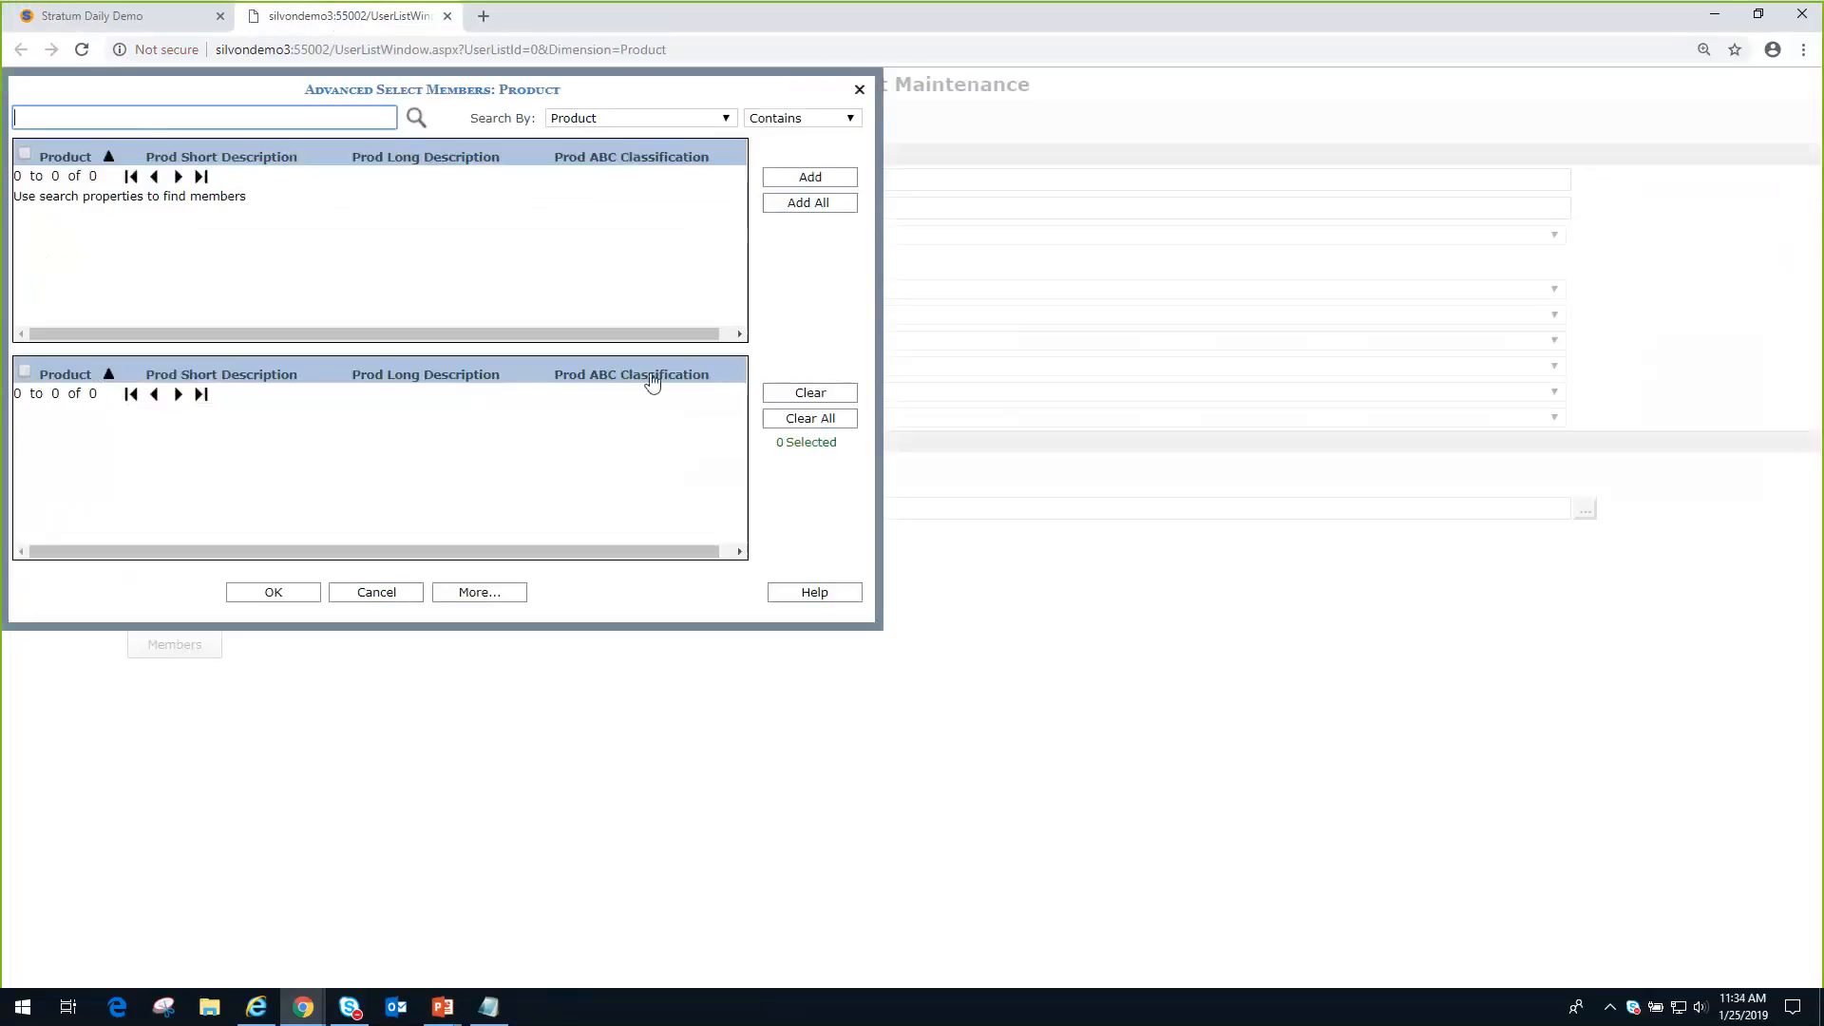
left_click(480, 595)
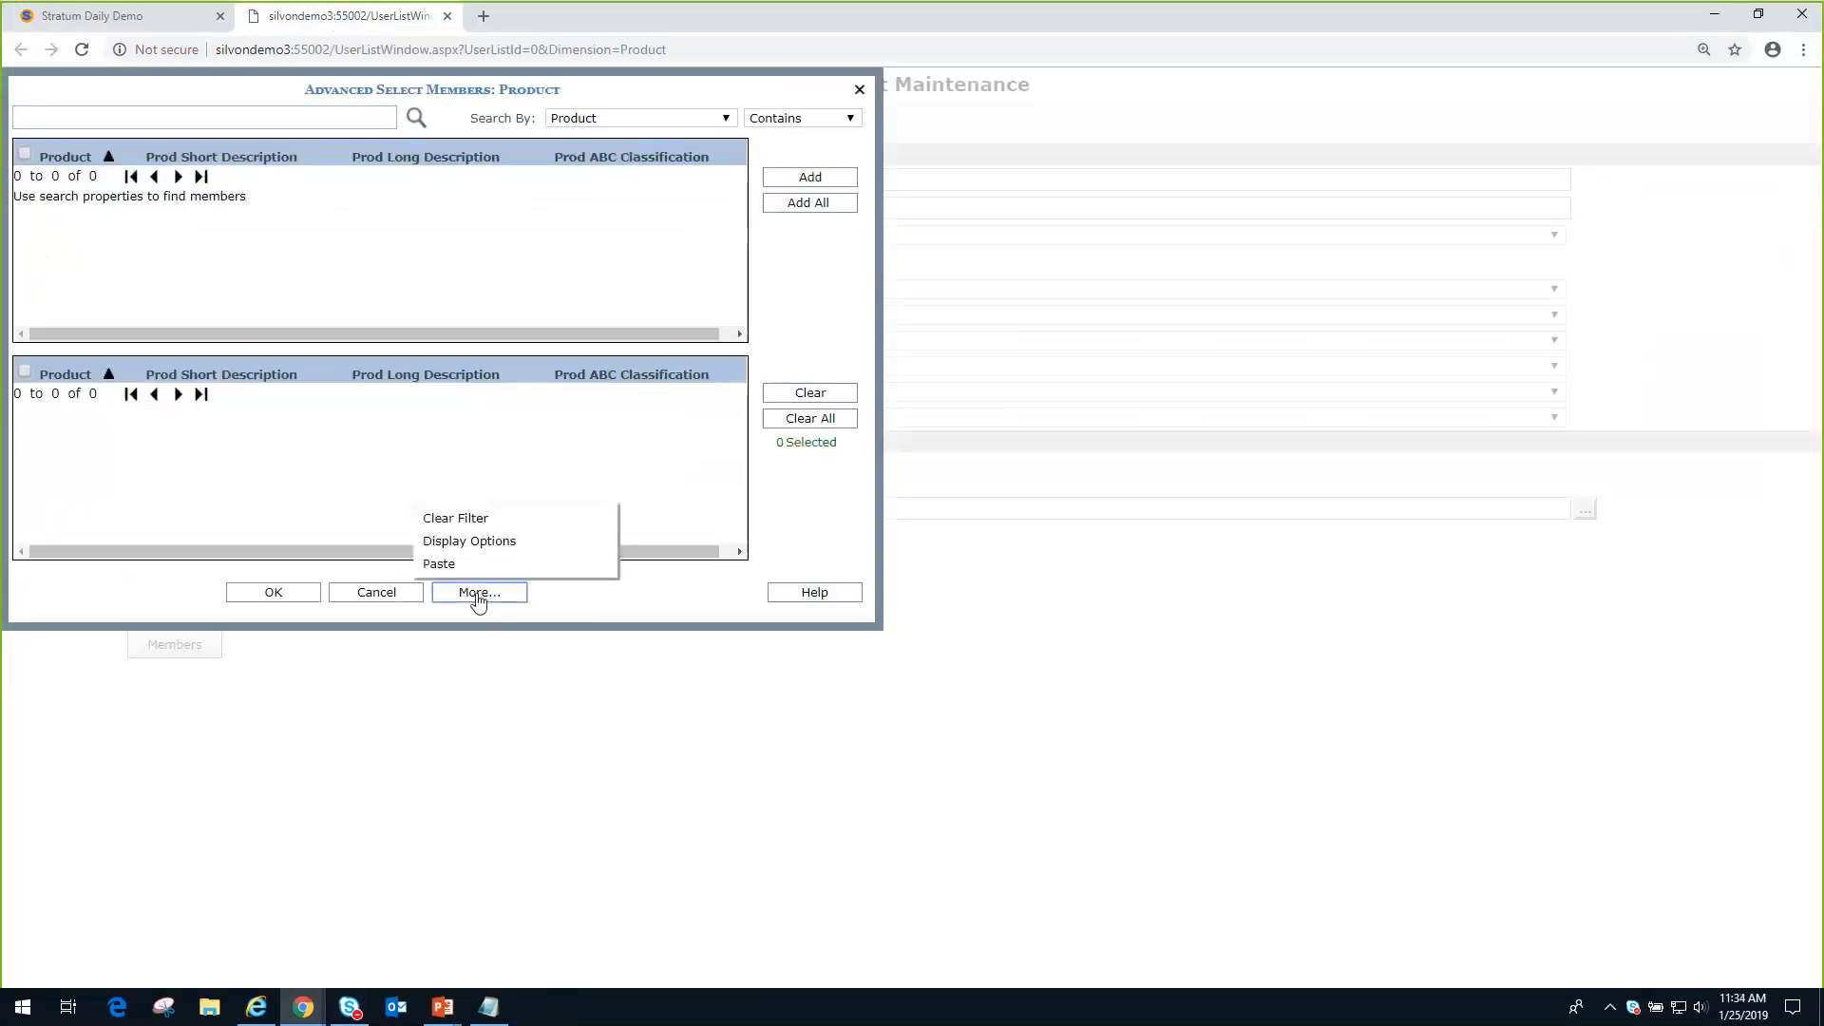
left_click(445, 564)
left_click(30, 172)
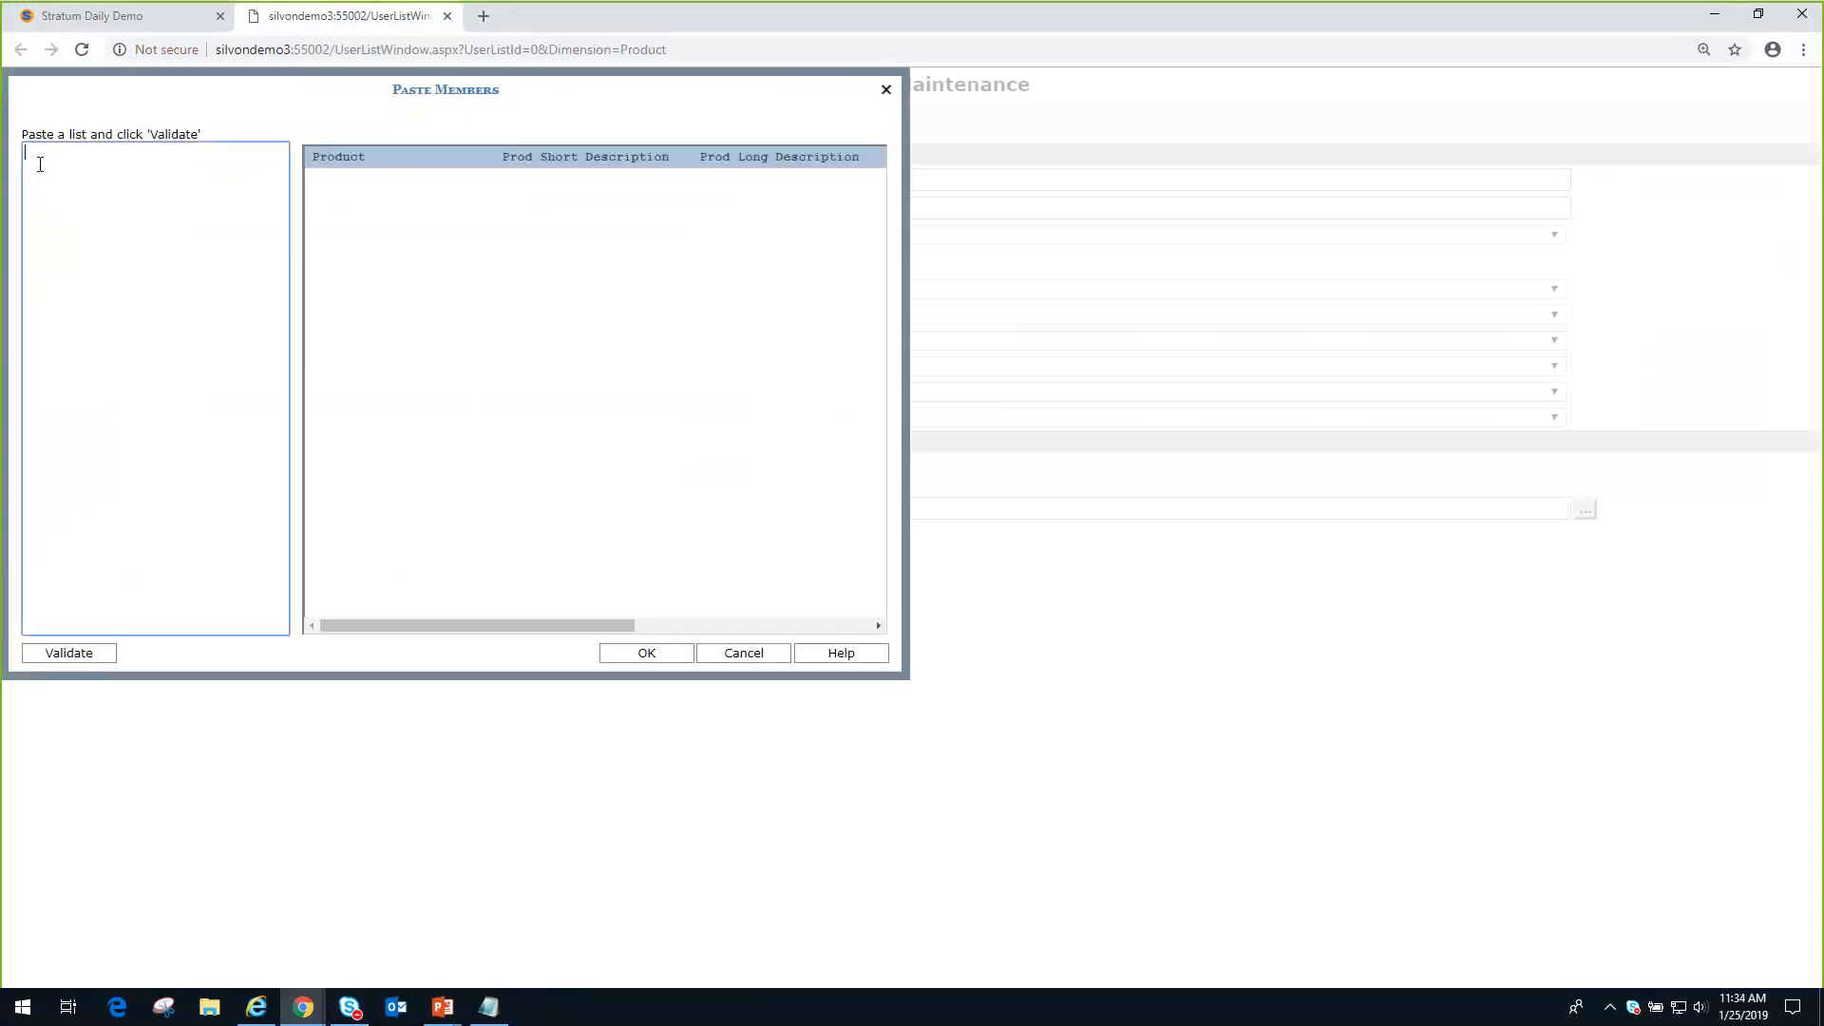
key("ctrl+v")
left_click(85, 654)
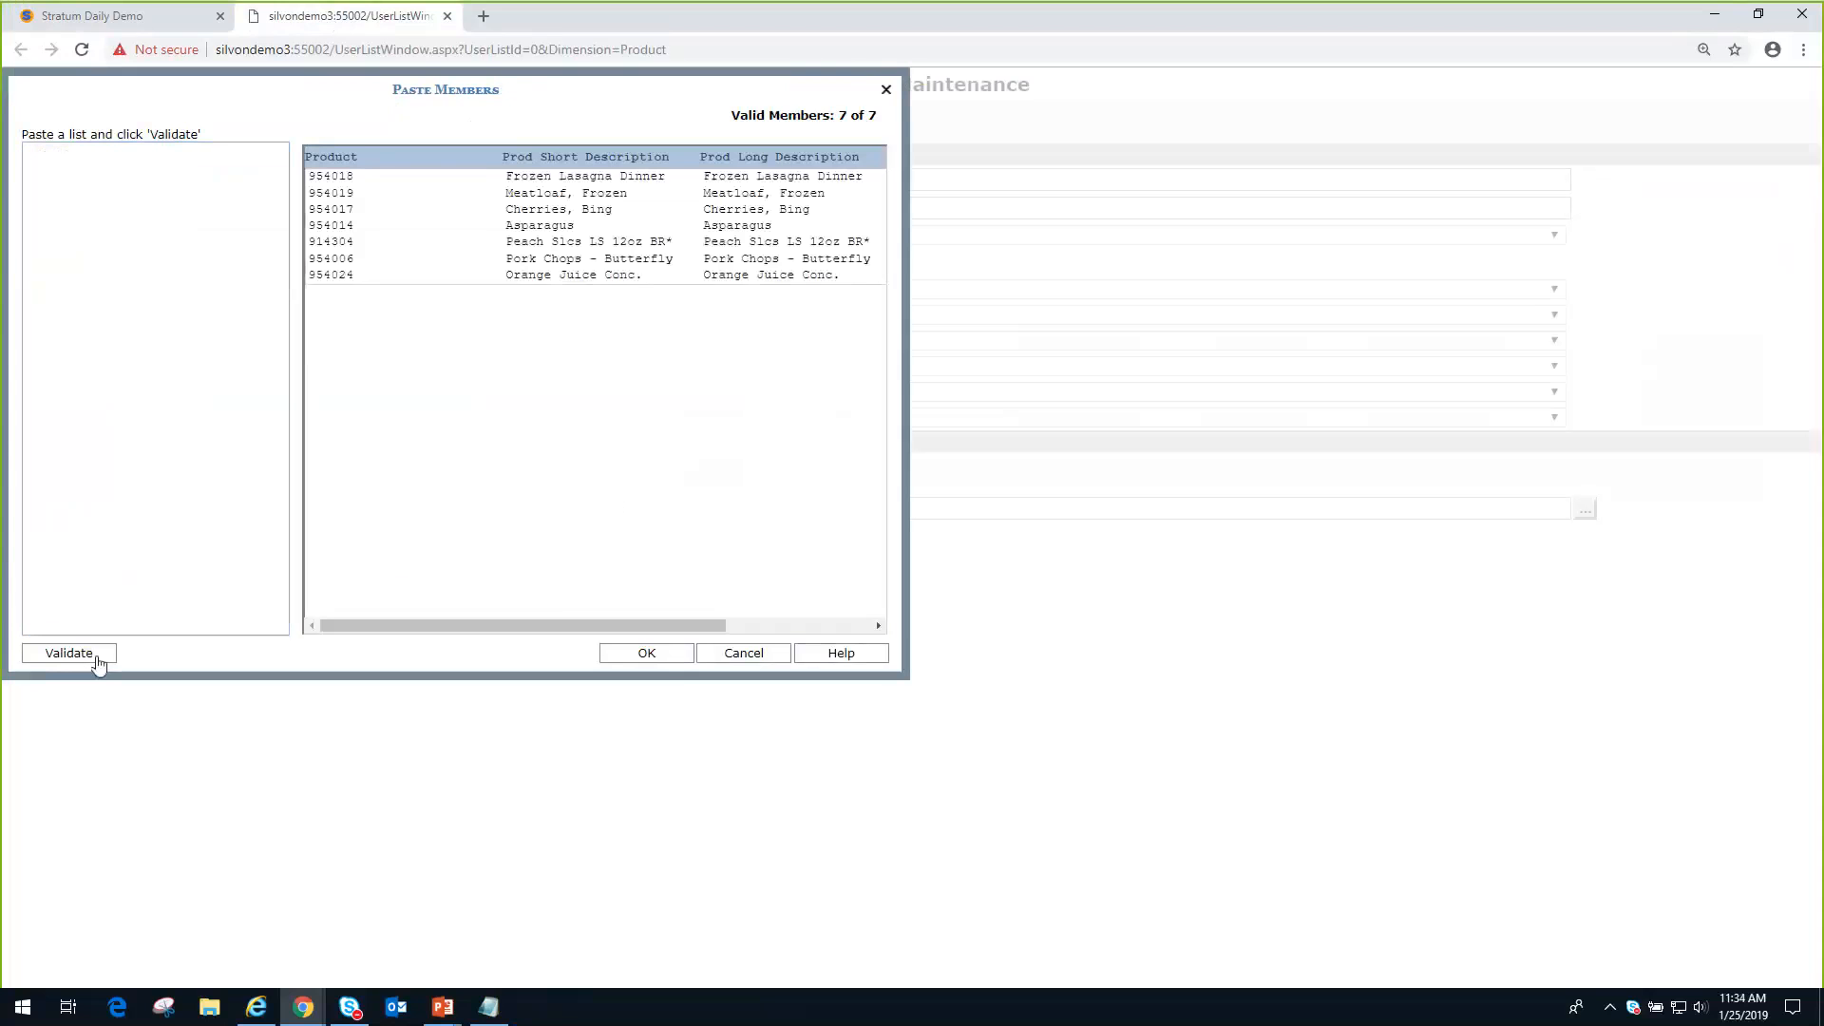
left_click(645, 654)
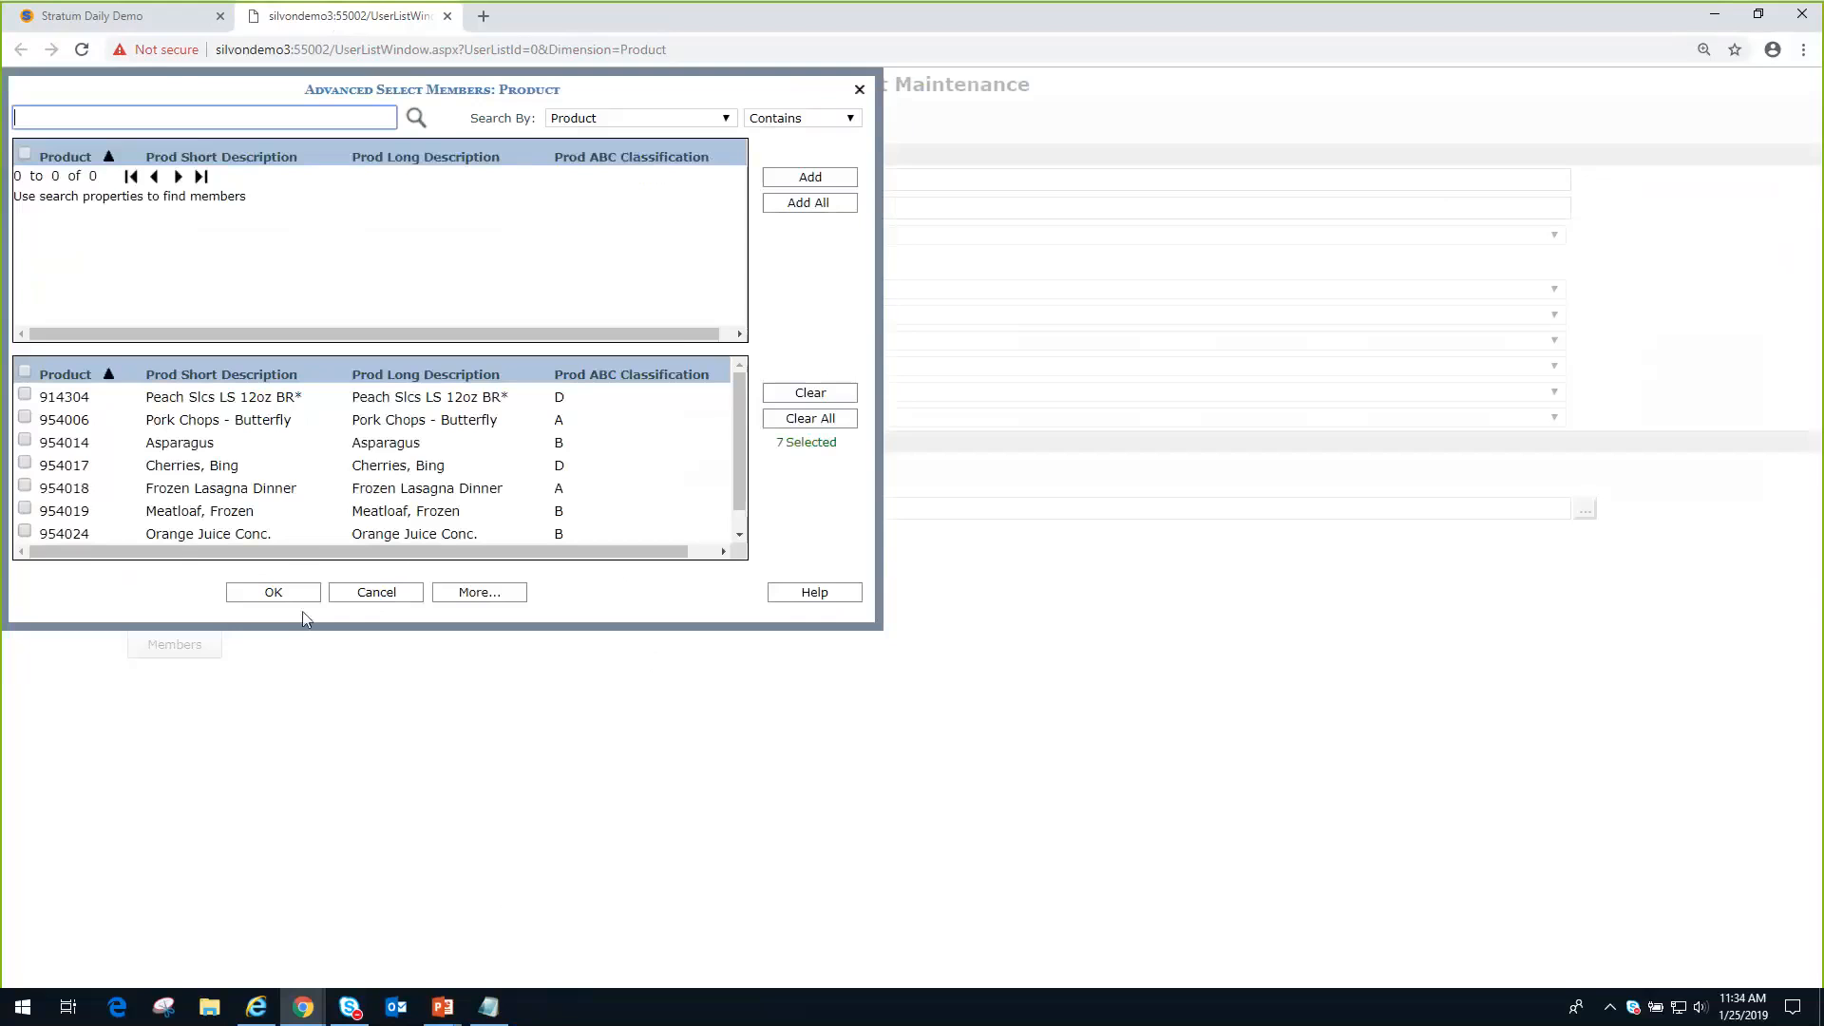
left_click(278, 593)
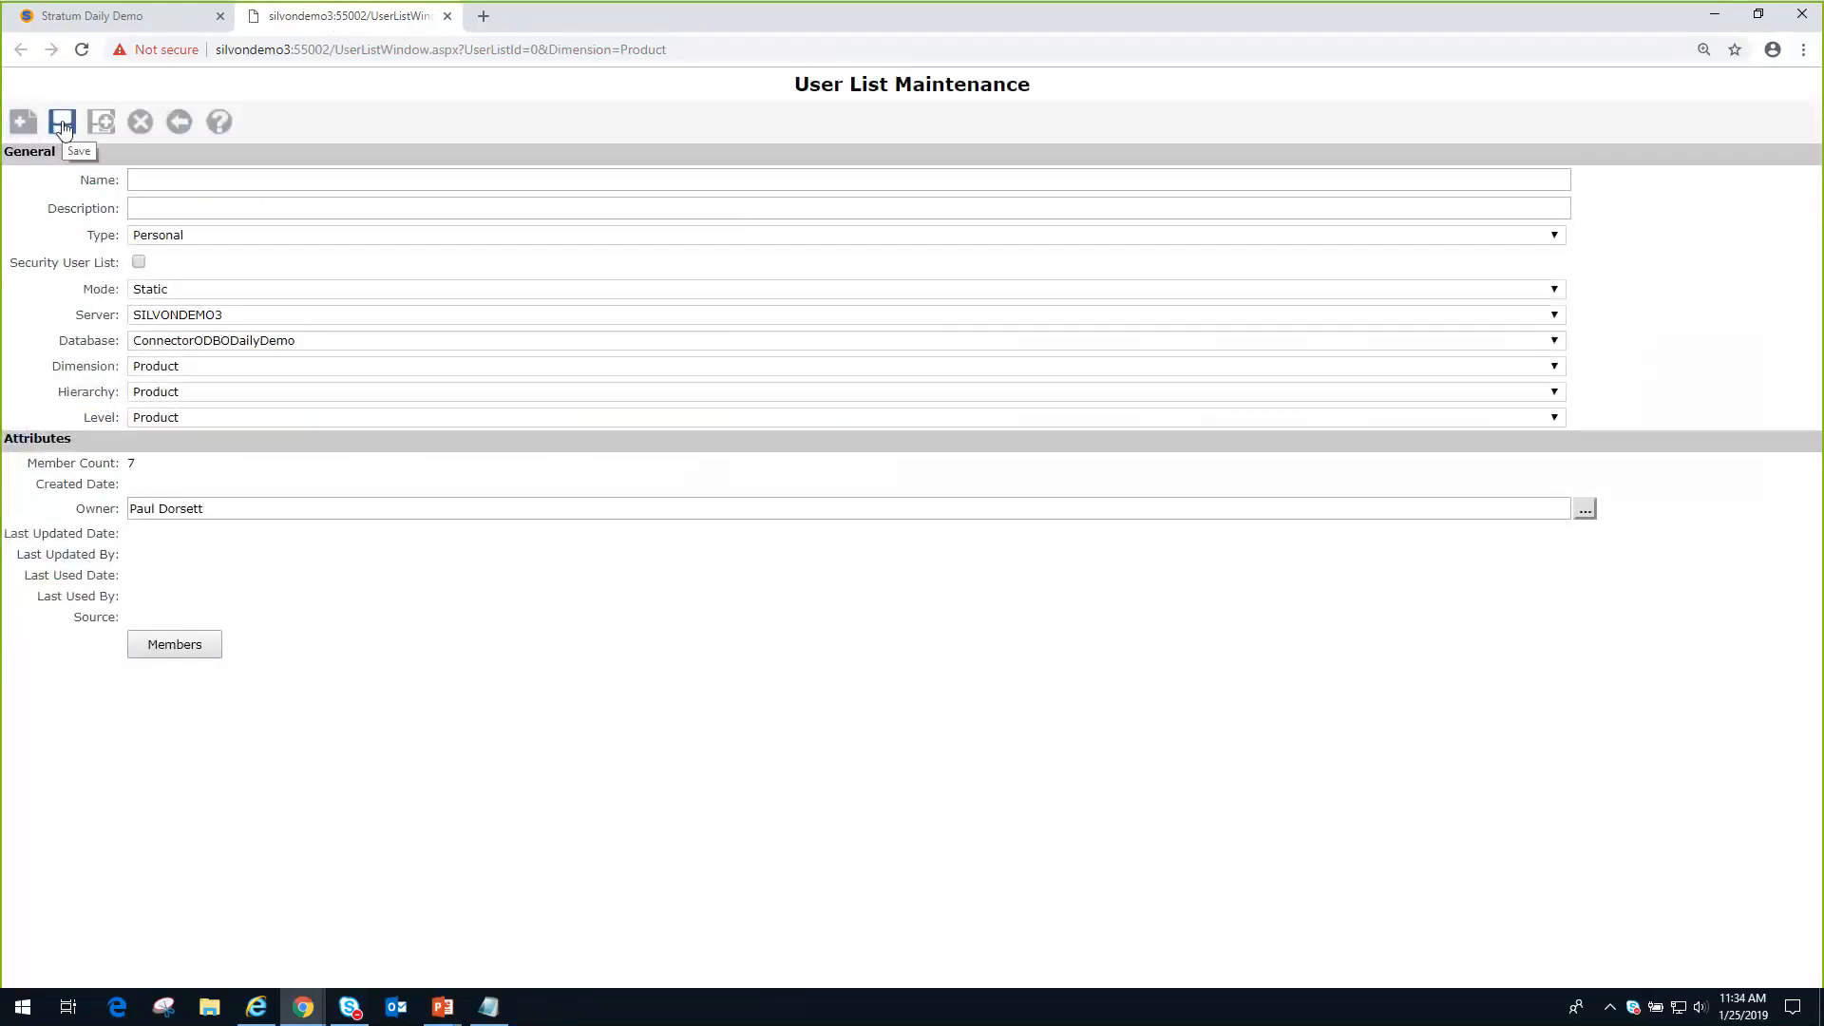
- Name the new user list "phd userlist", save it and close its browser tab
left_click(135, 173)
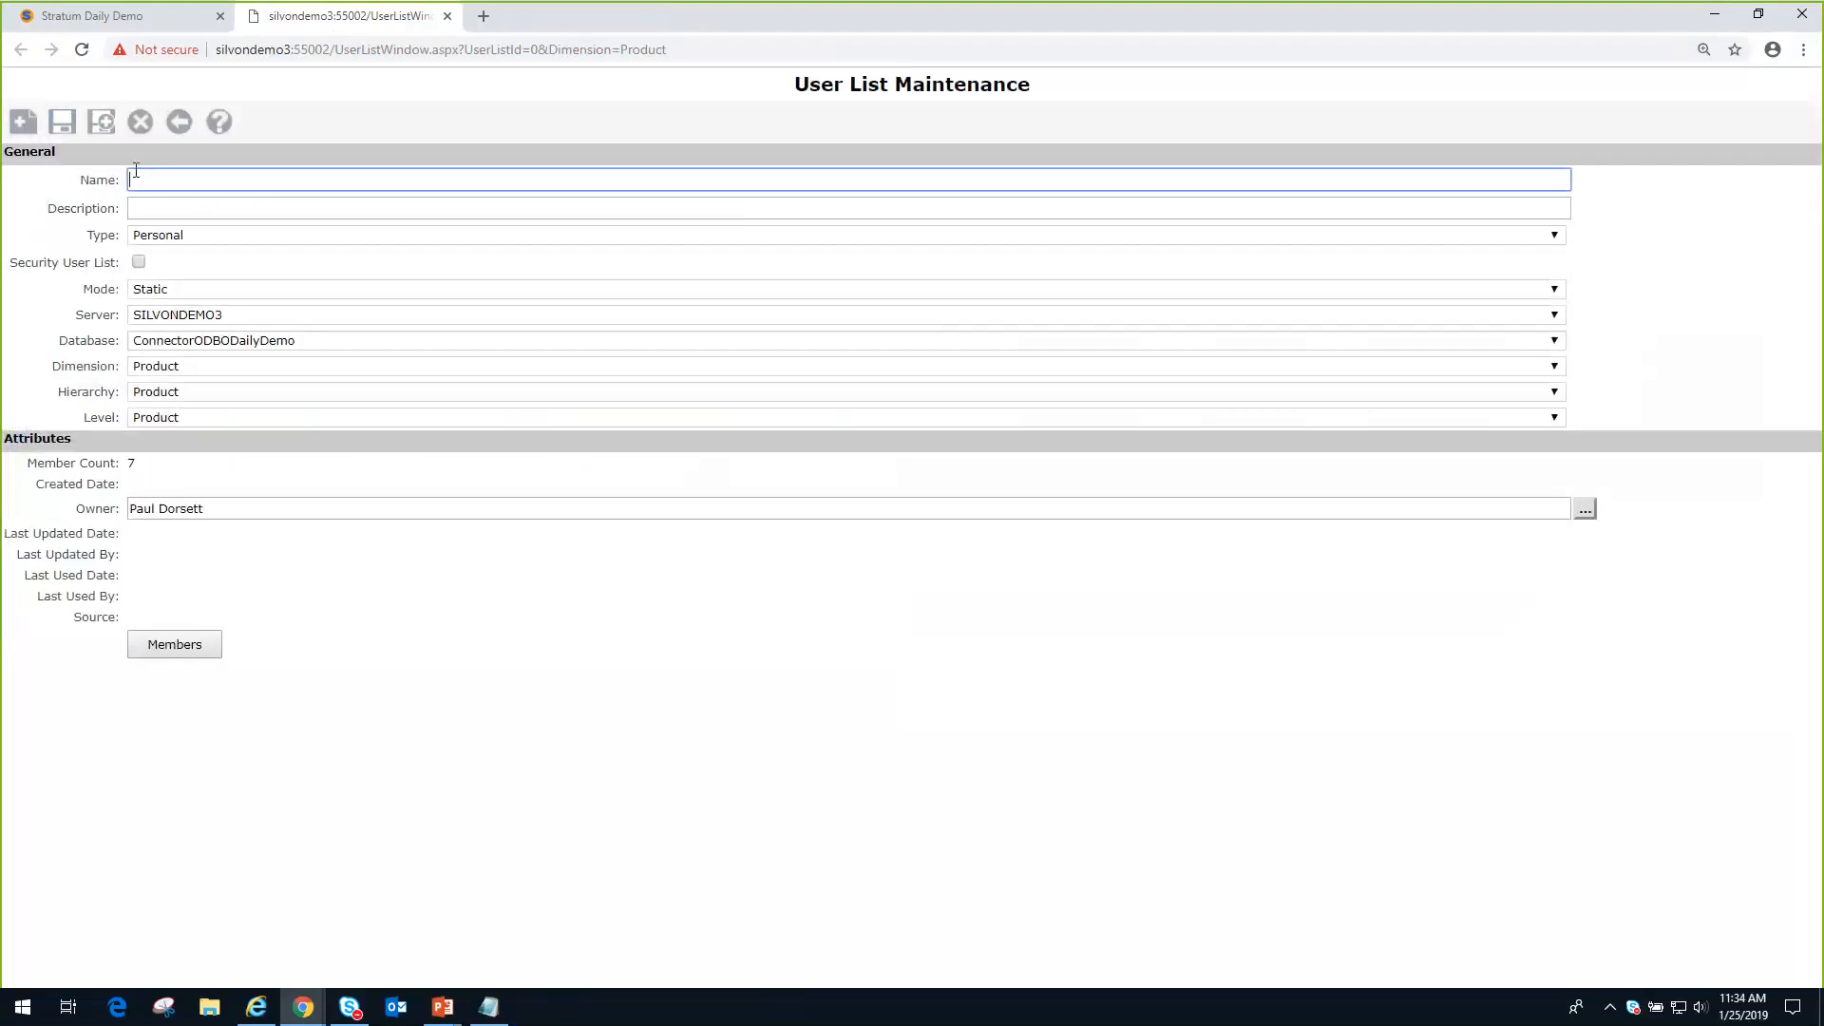
type("phd userlist")
left_click(62, 122)
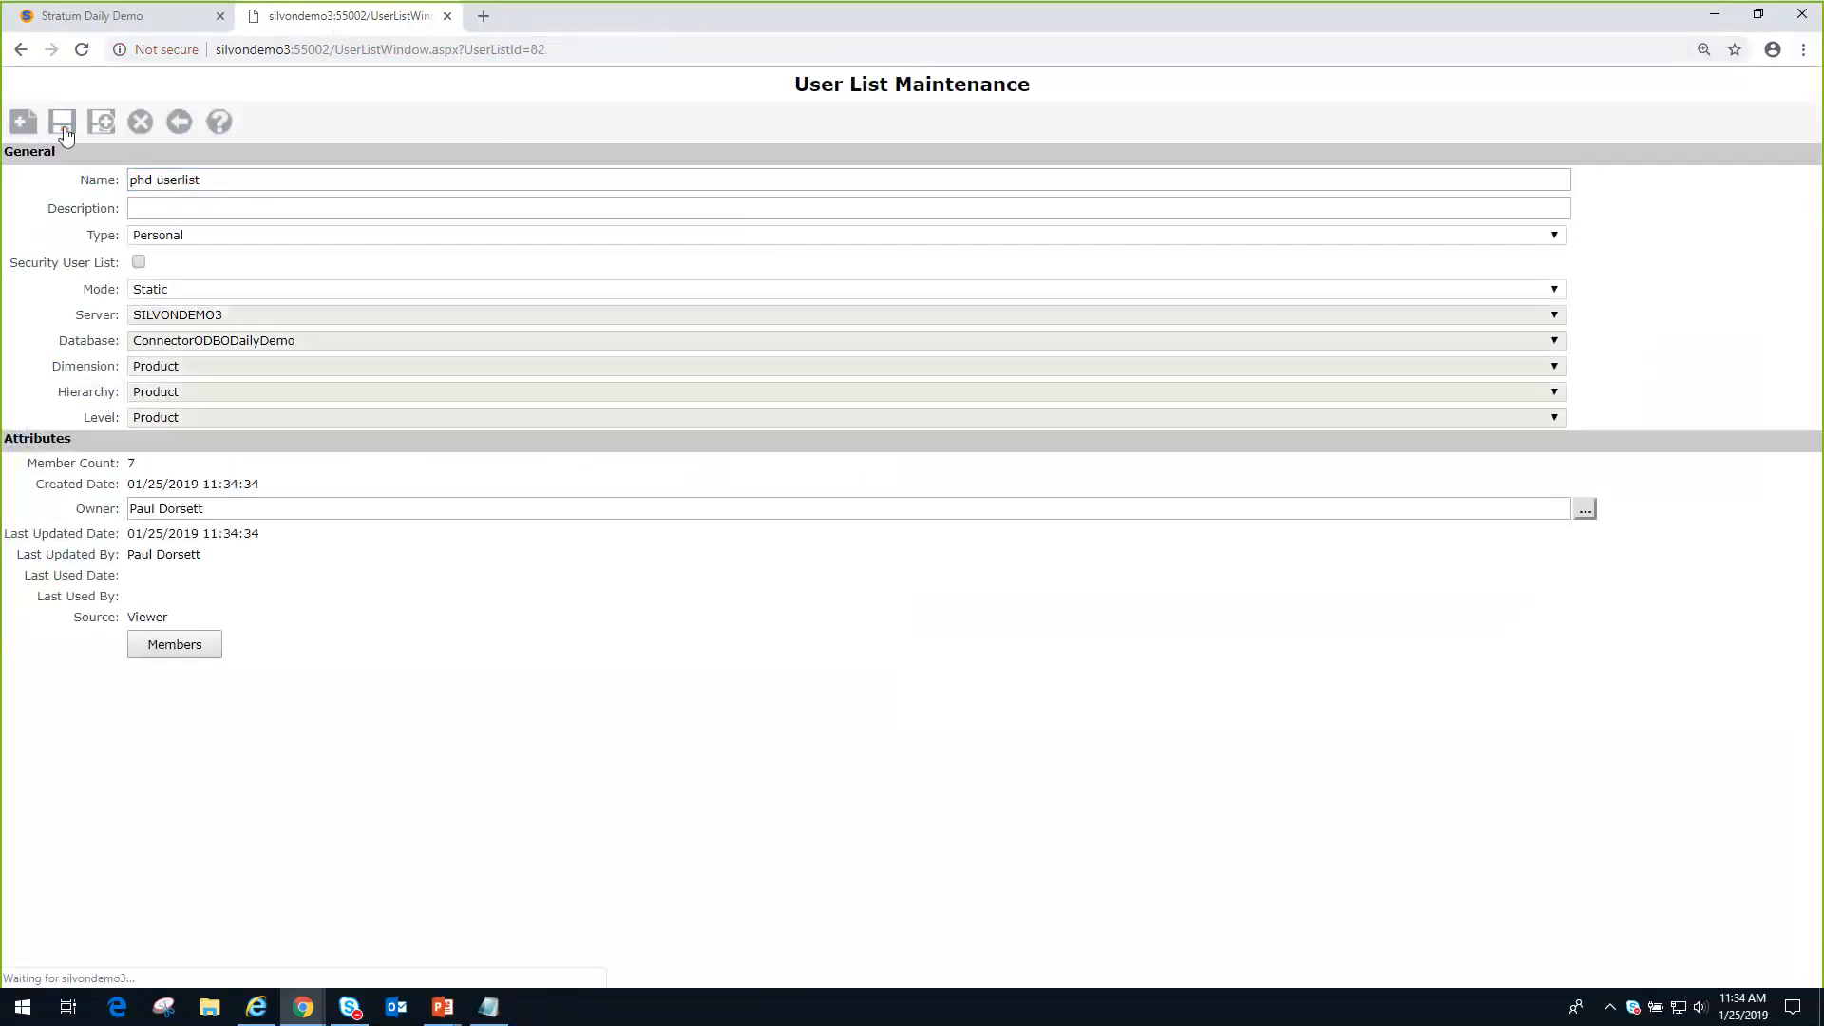
left_click(448, 17)
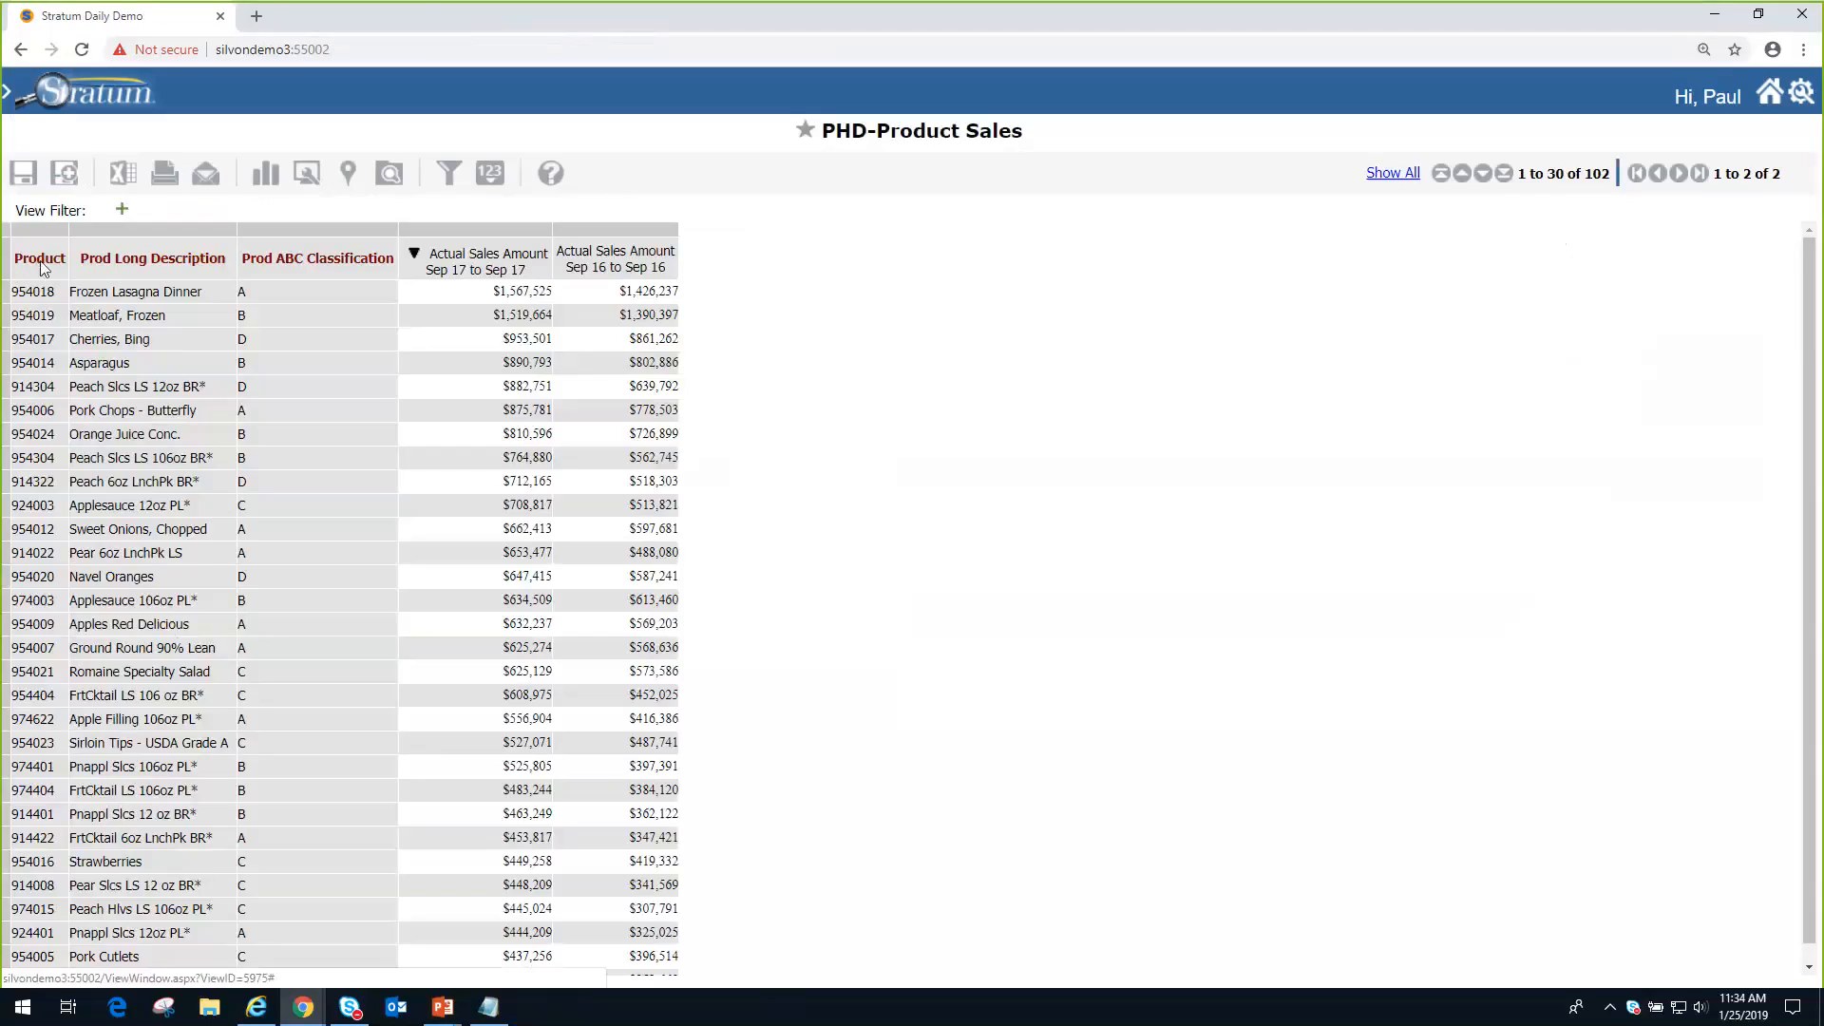
- Change the Product filter type of the PHD-Product Sales view to User List
right_click(44, 263)
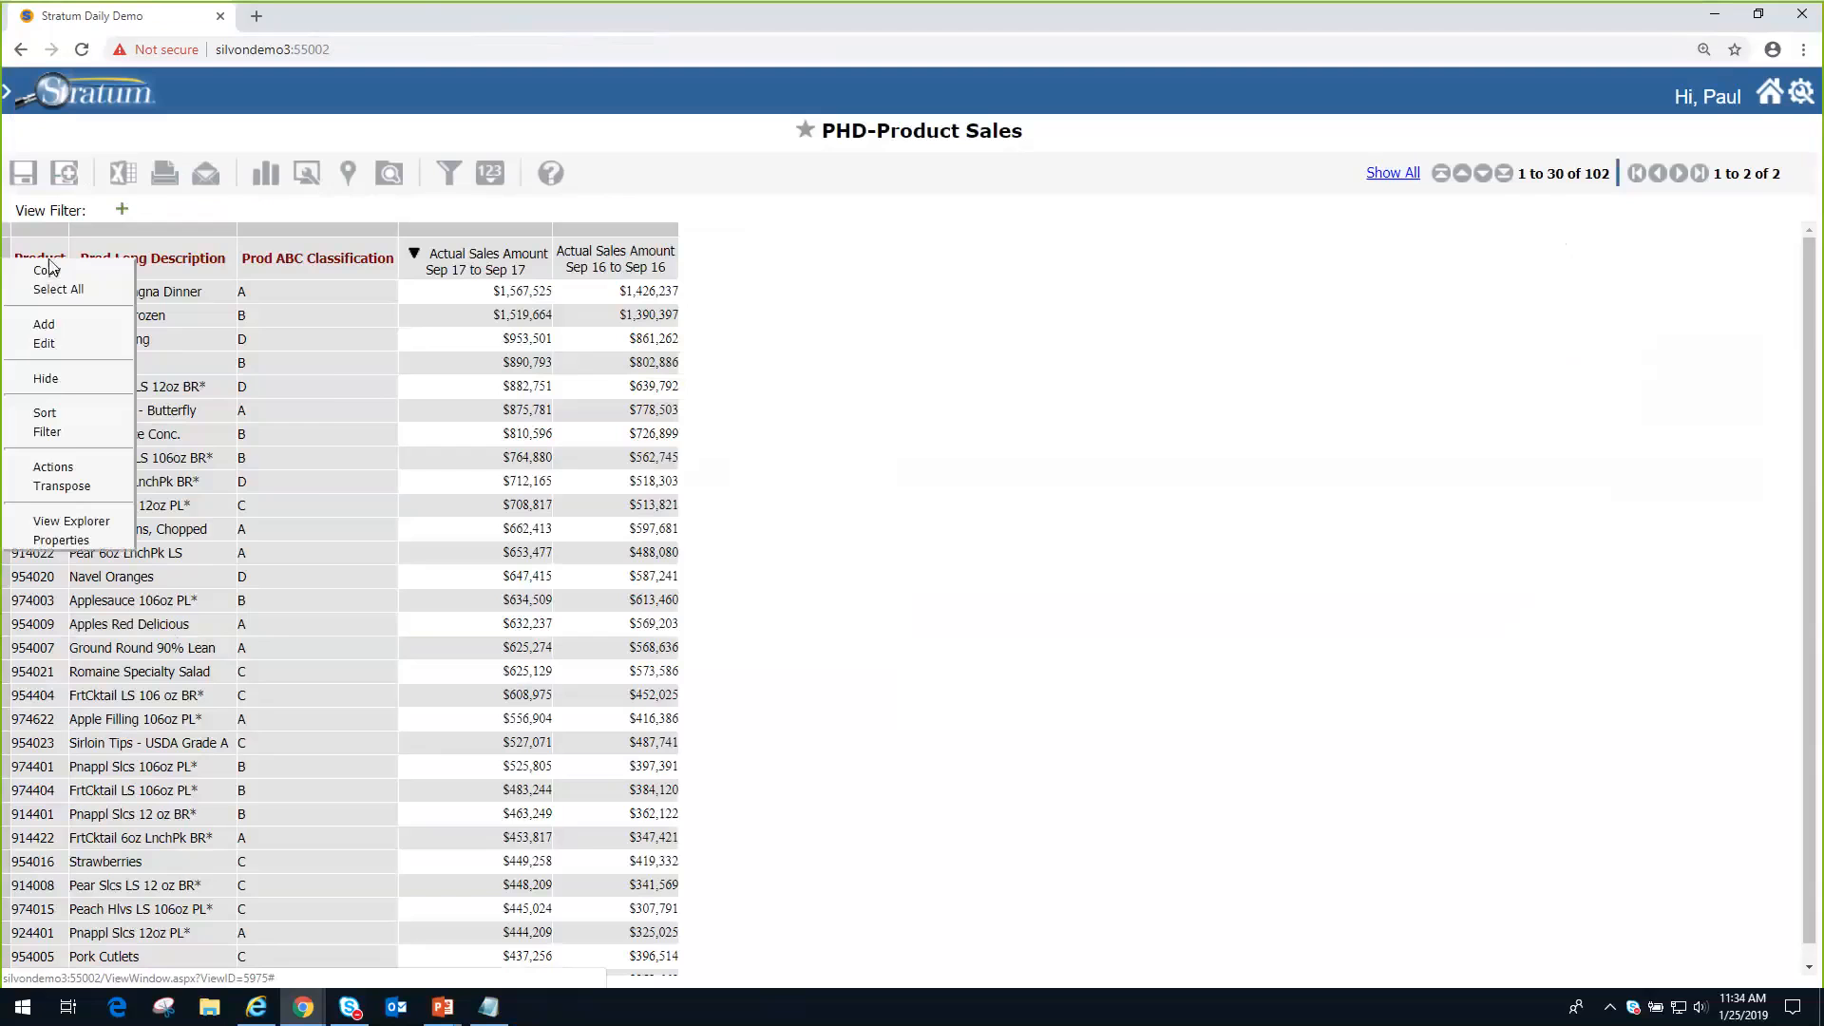
mouse_move(66, 439)
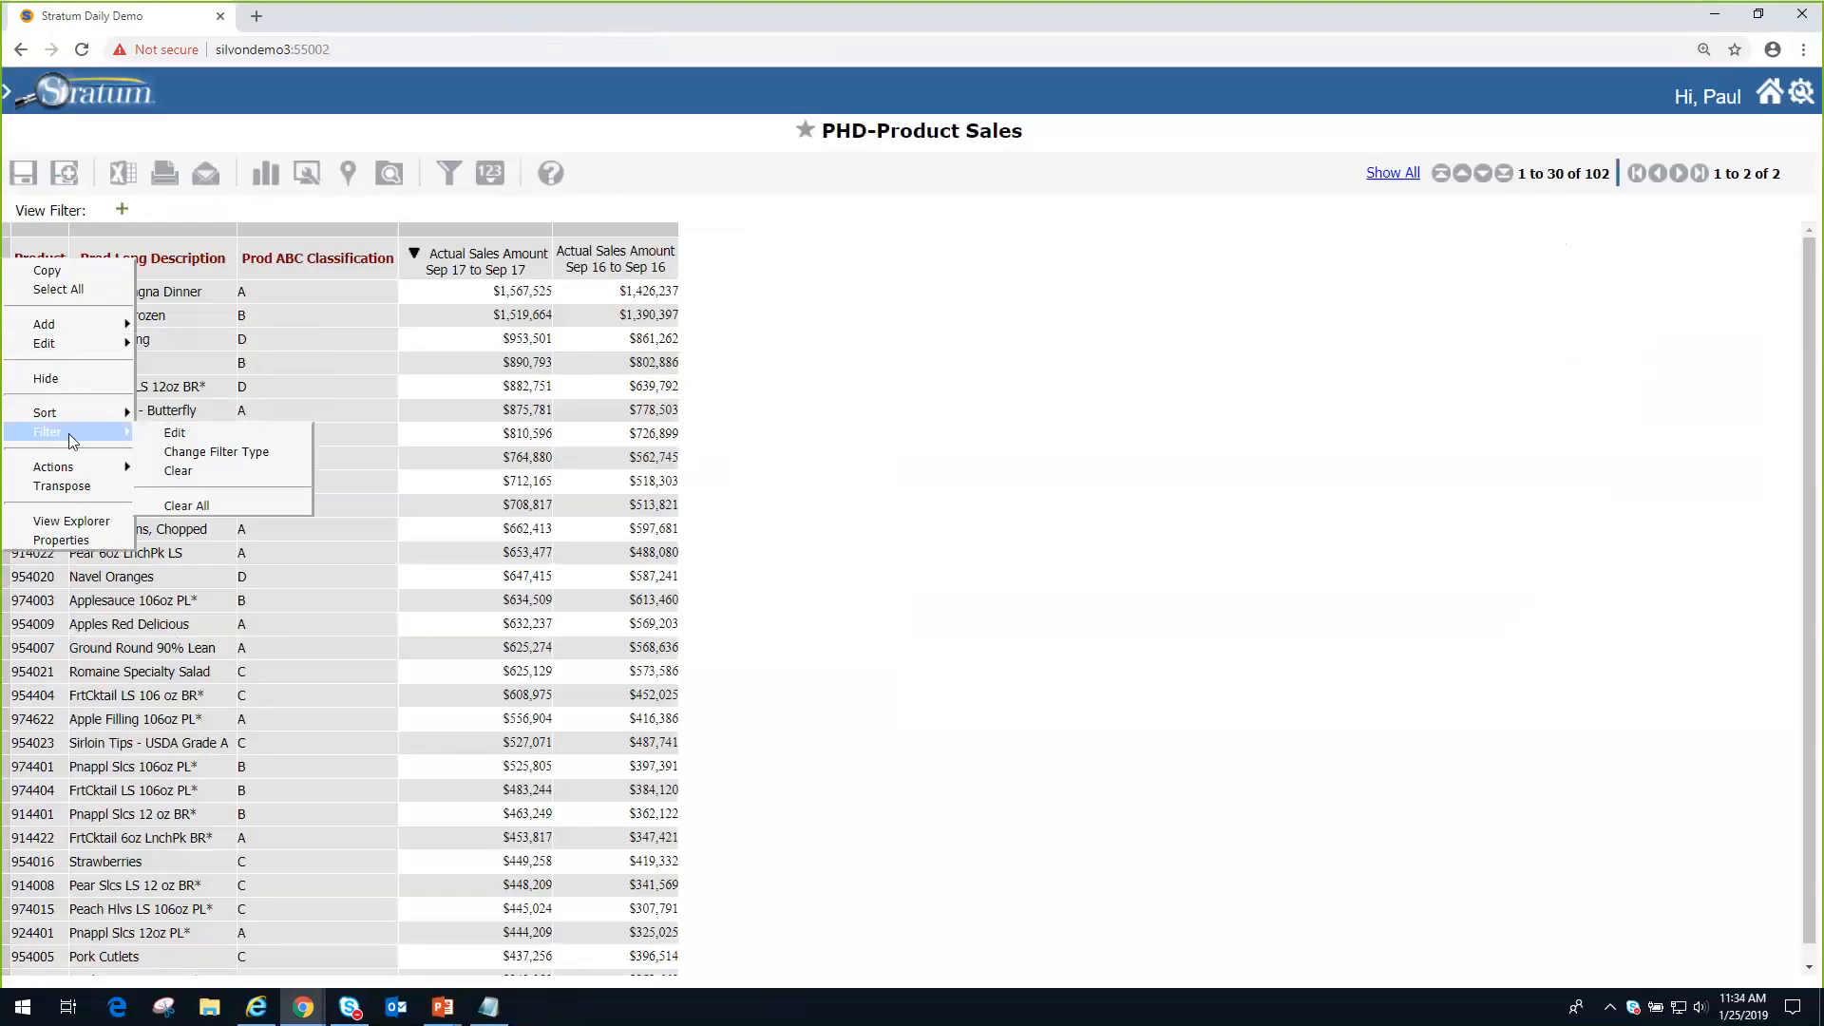
left_click(186, 455)
left_click(120, 234)
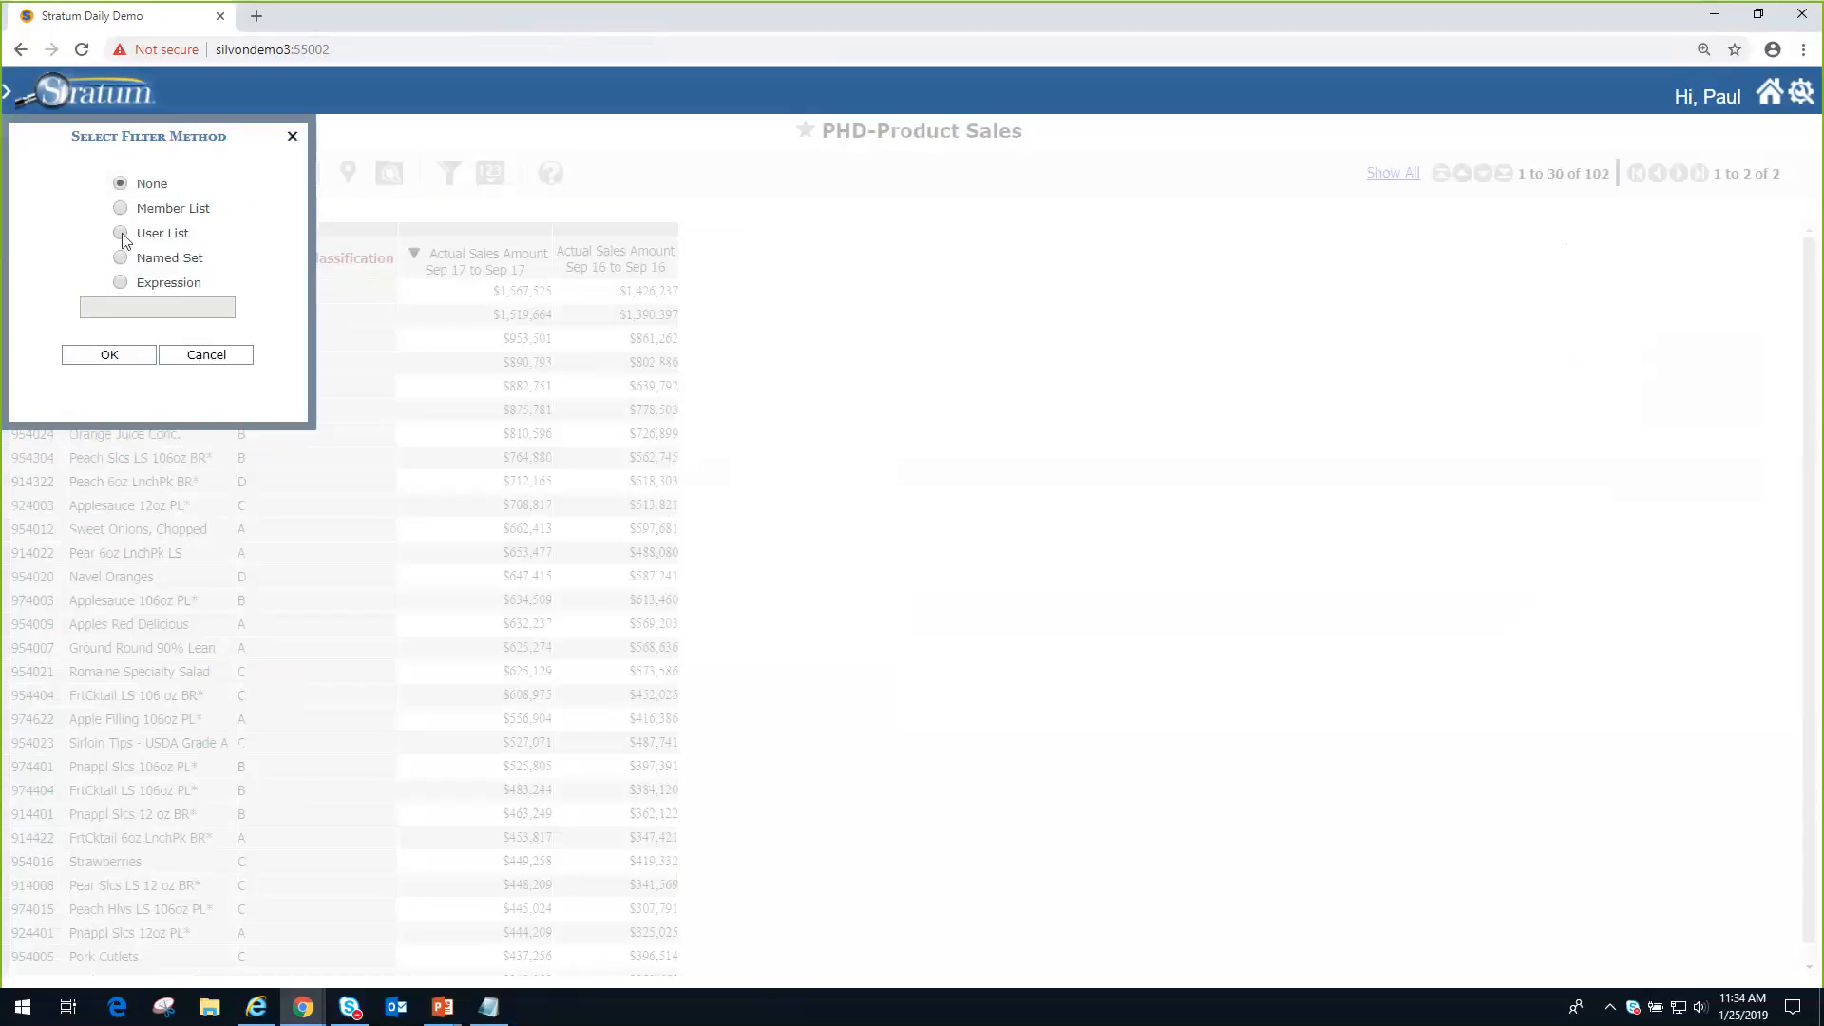
left_click(120, 357)
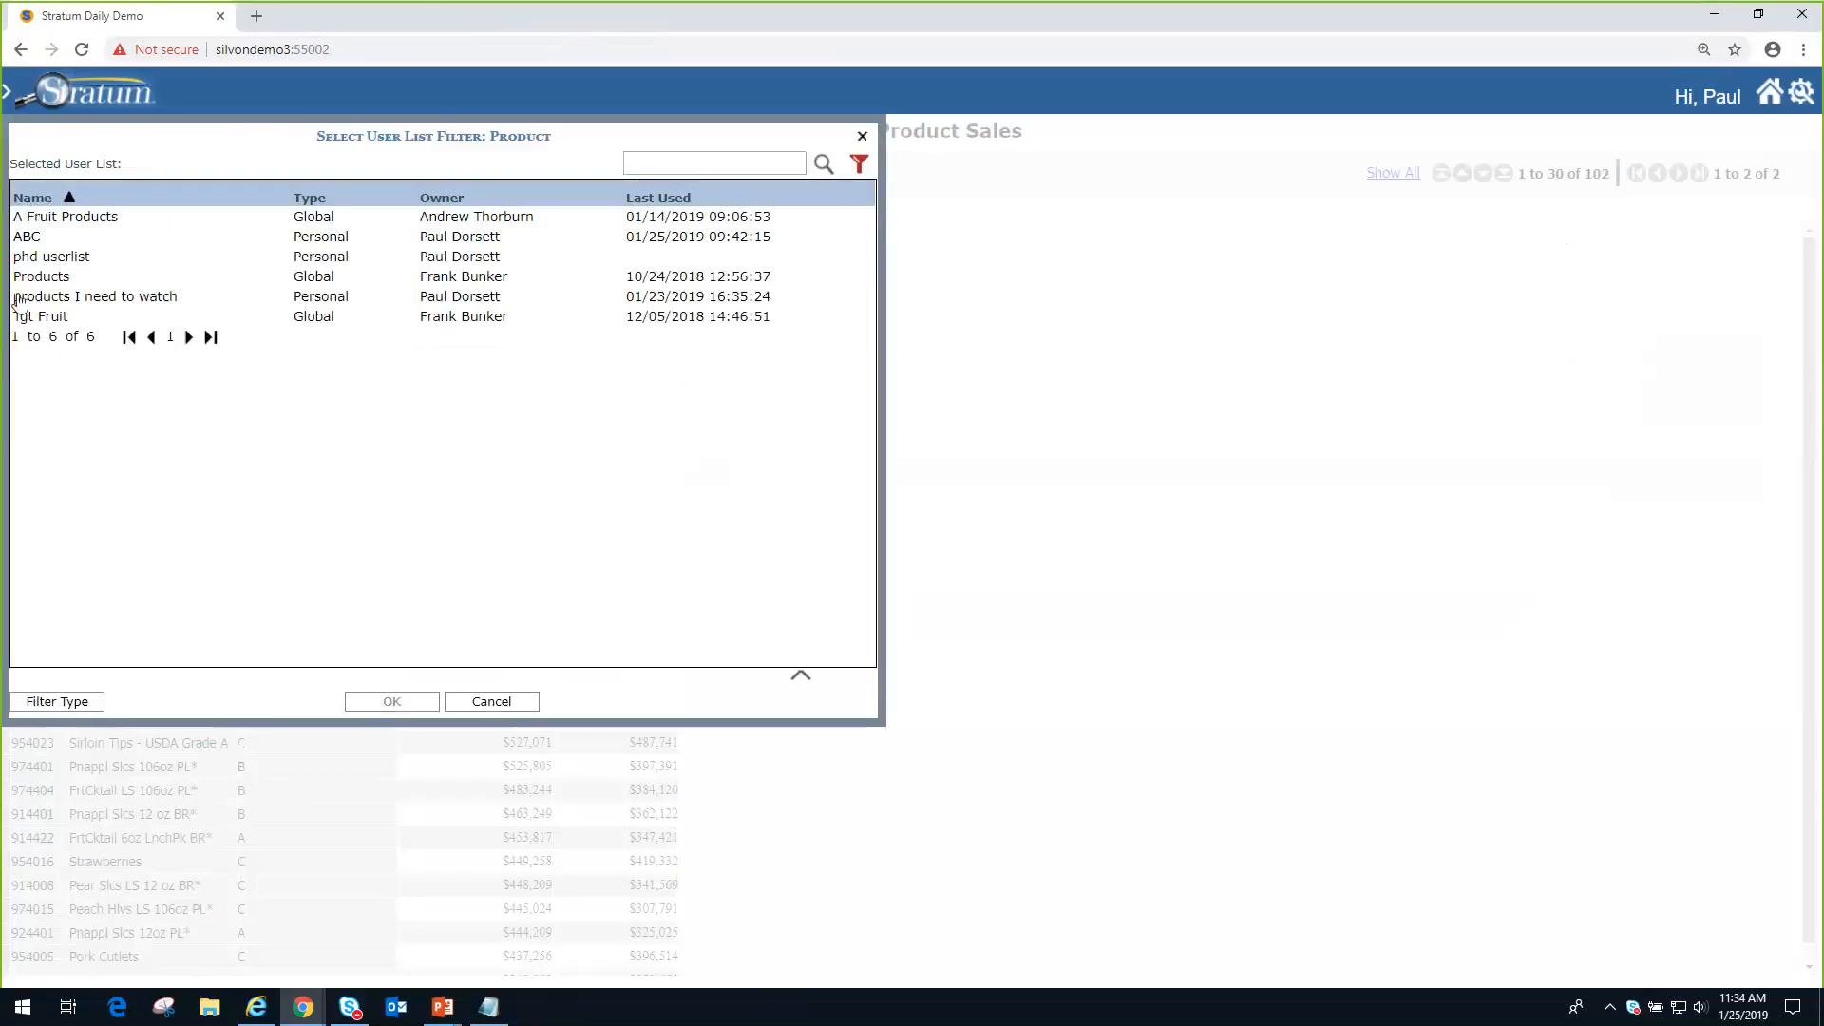
- Select phd userlist, preview its members and apply it as the Product filter
left_click(74, 261)
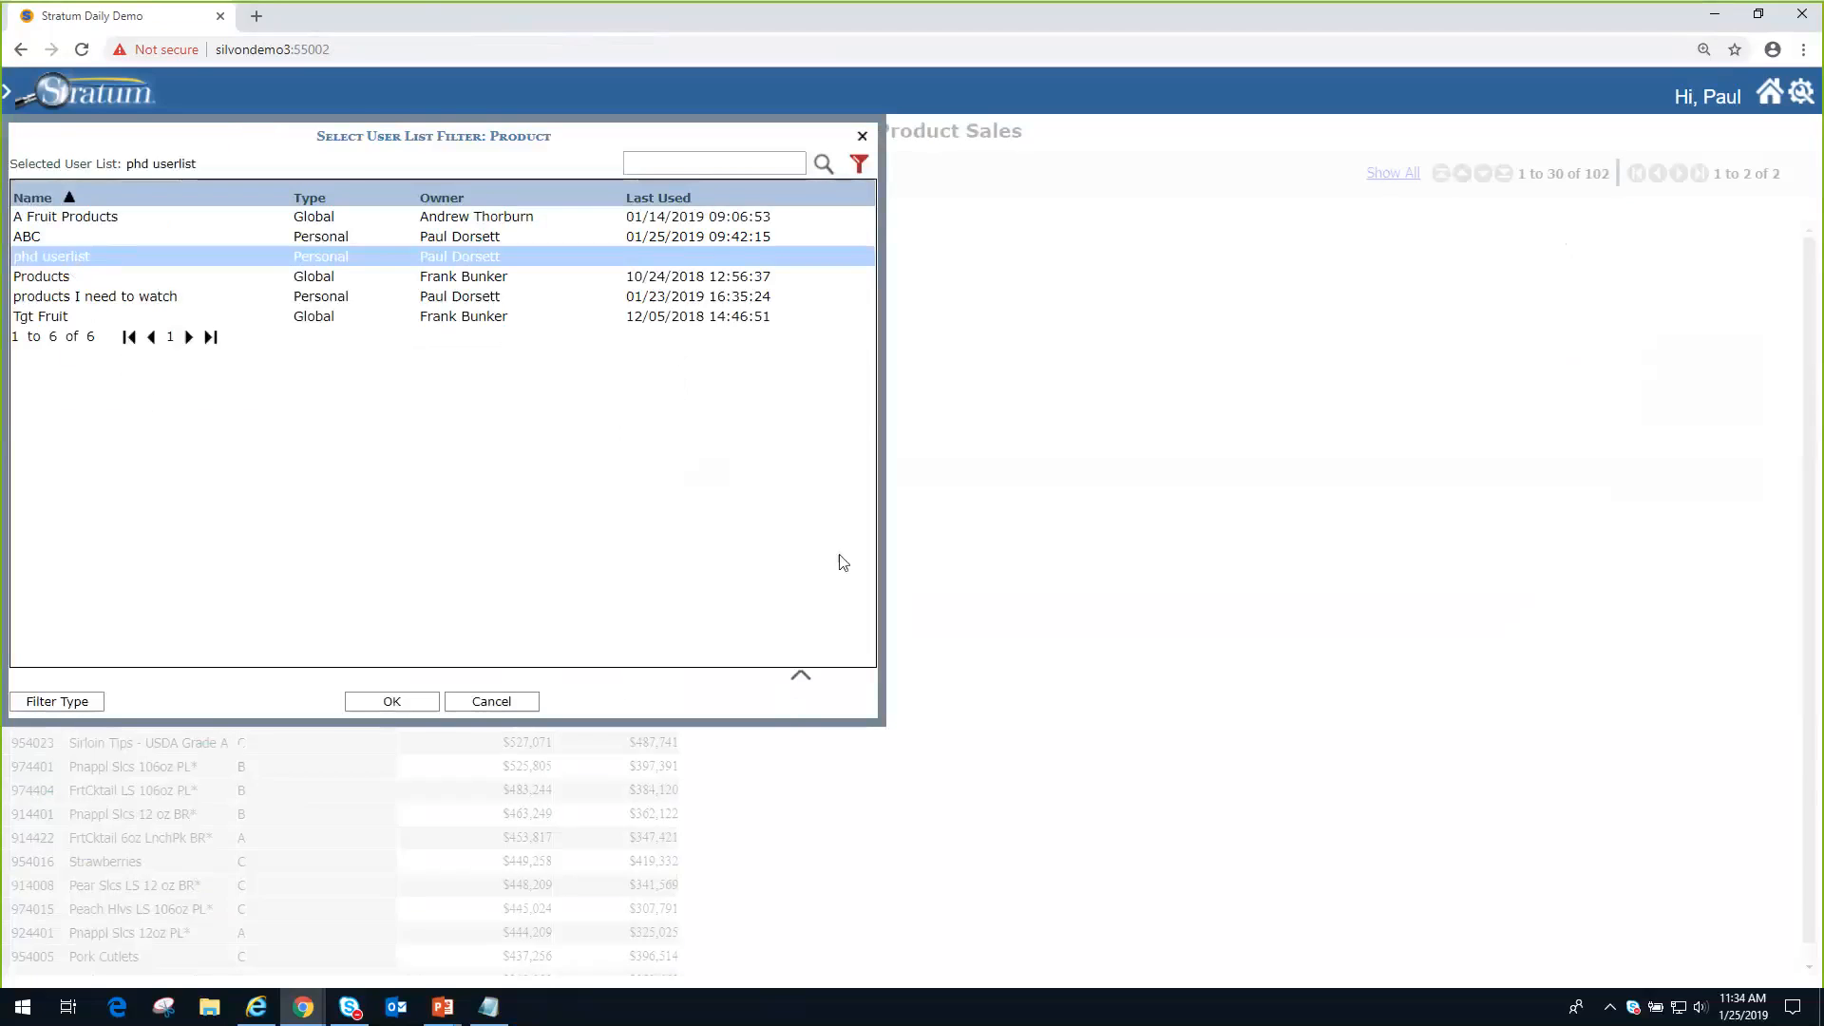
left_click(801, 681)
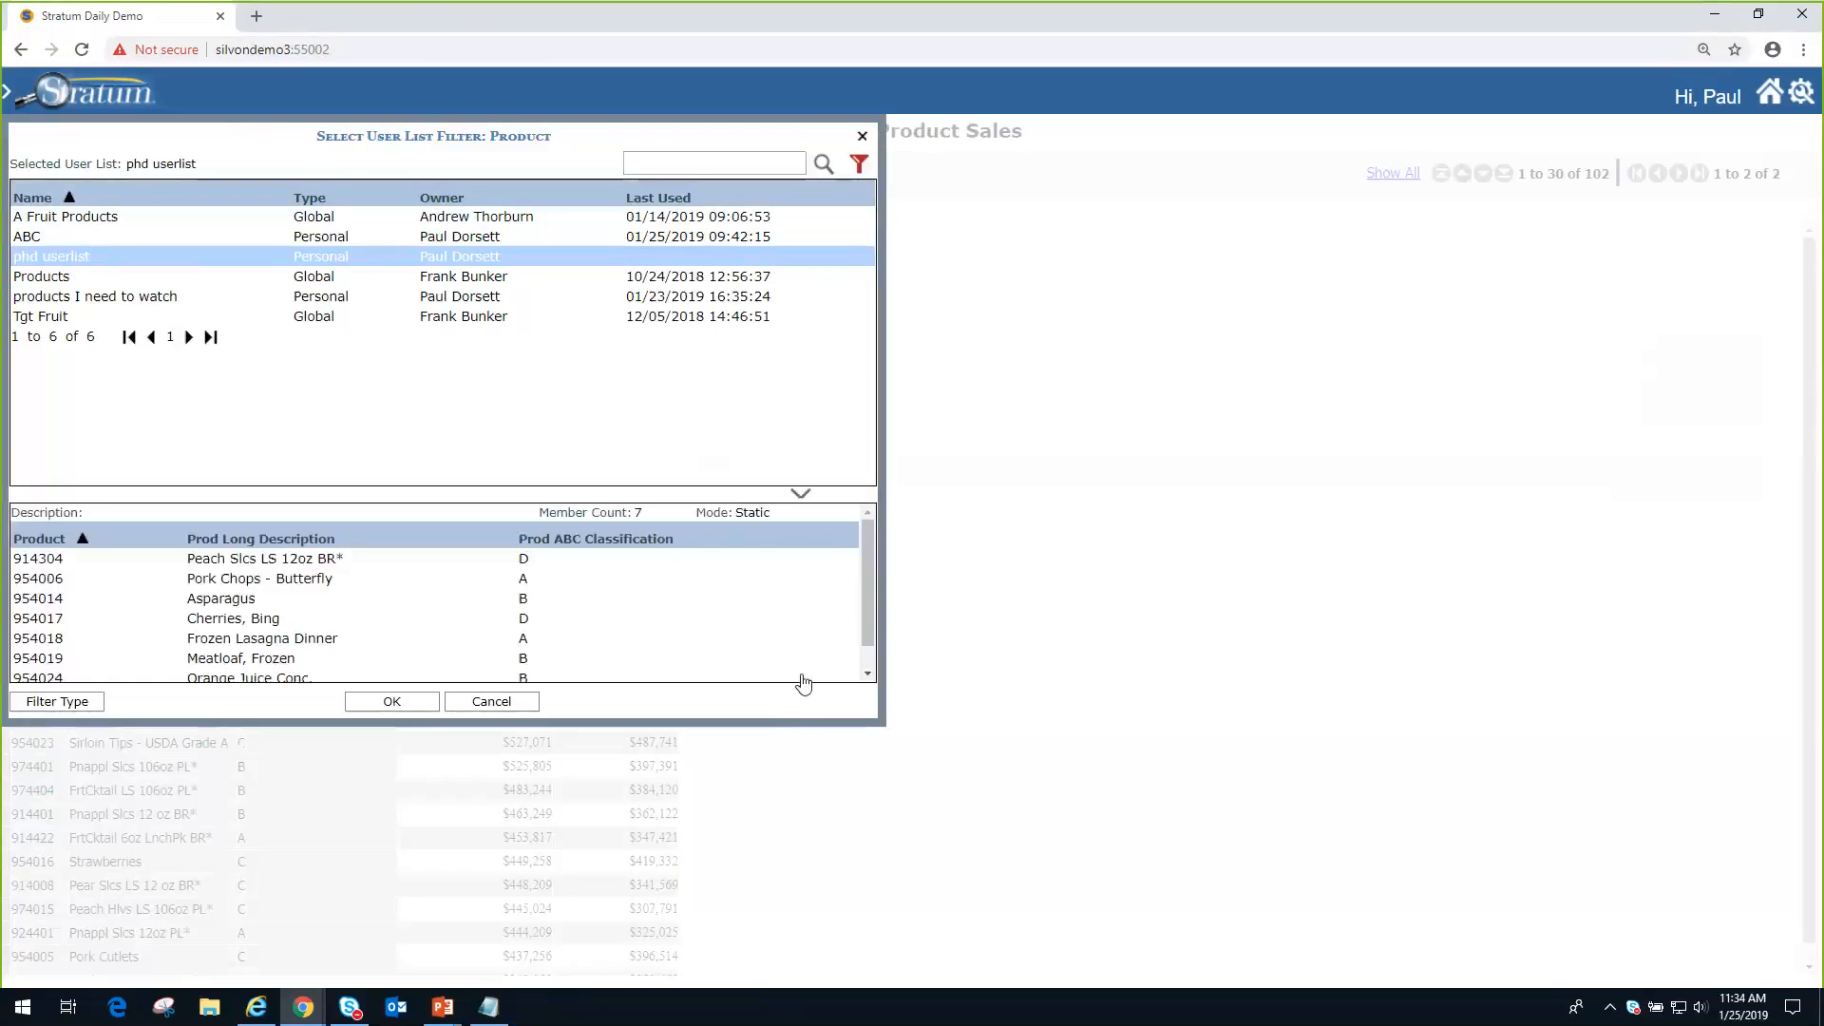
mouse_move(873, 578)
left_mouse_down()
mouse_move(876, 636)
mouse_move(890, 551)
left_mouse_up()
left_click(392, 702)
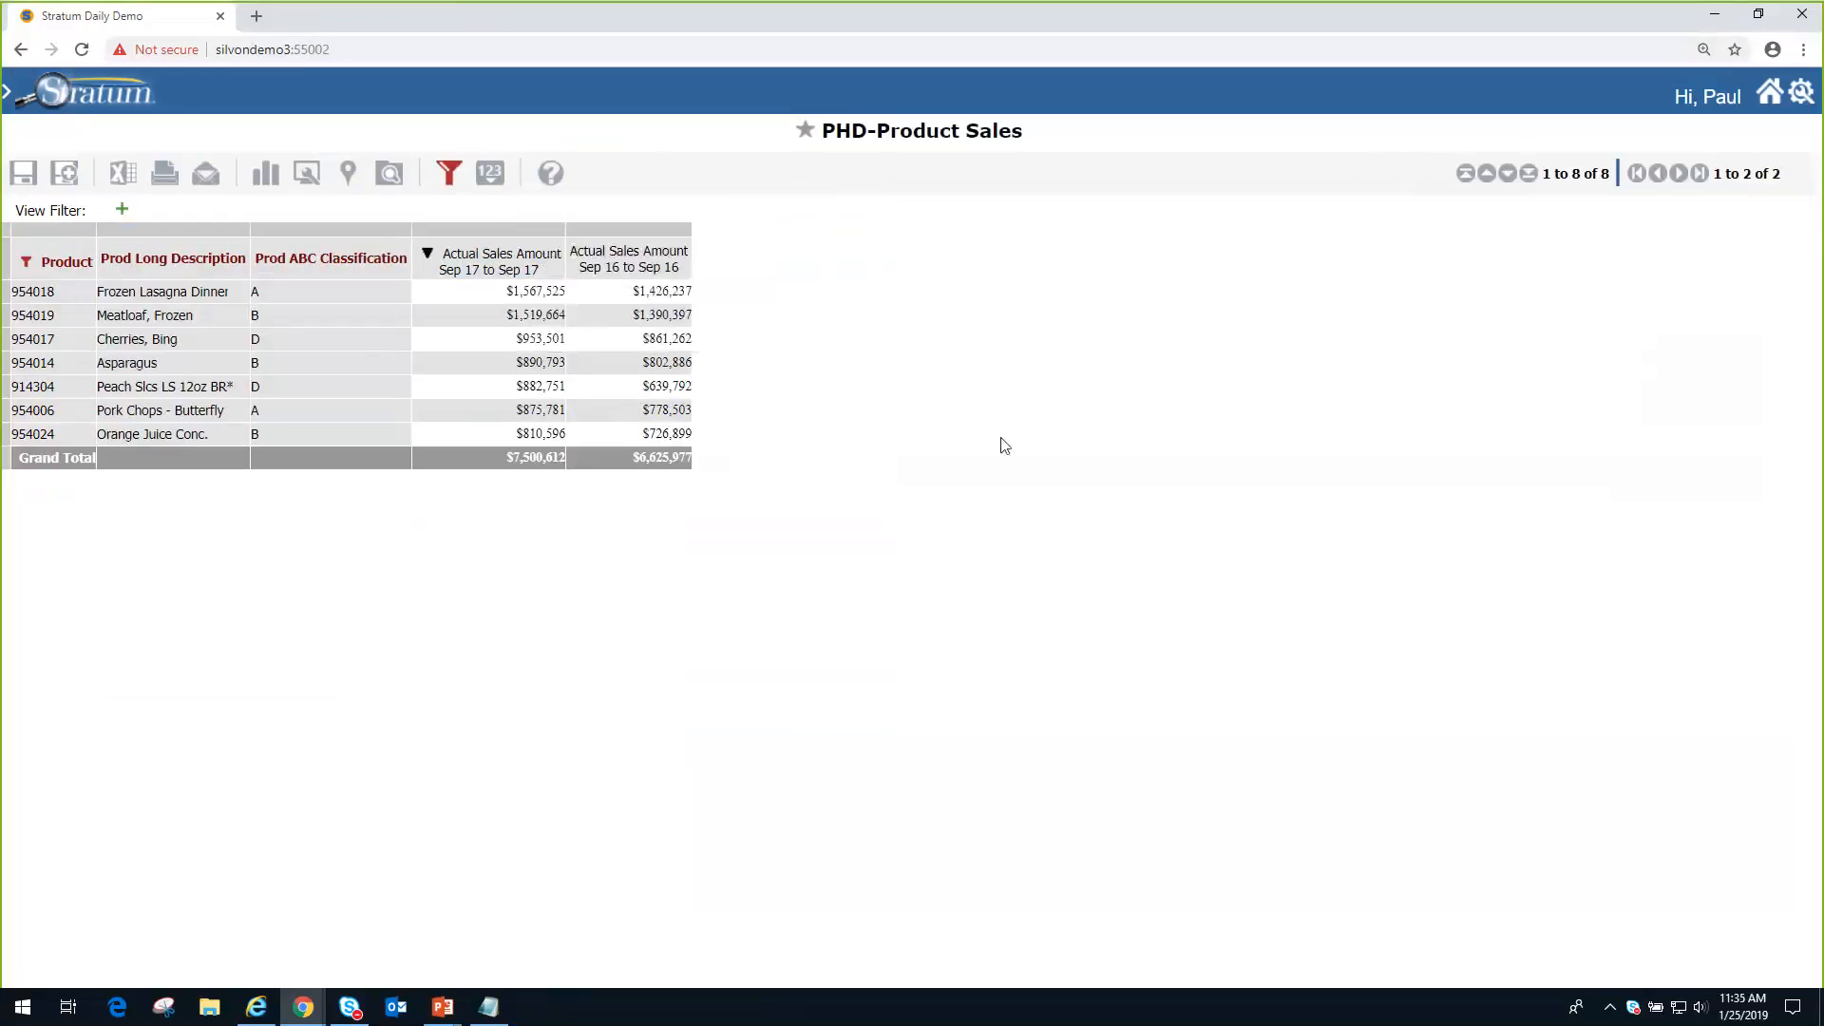
- Display the hidden measure items and make the calculated item Access UserList visible in the view
mouse_move(490, 181)
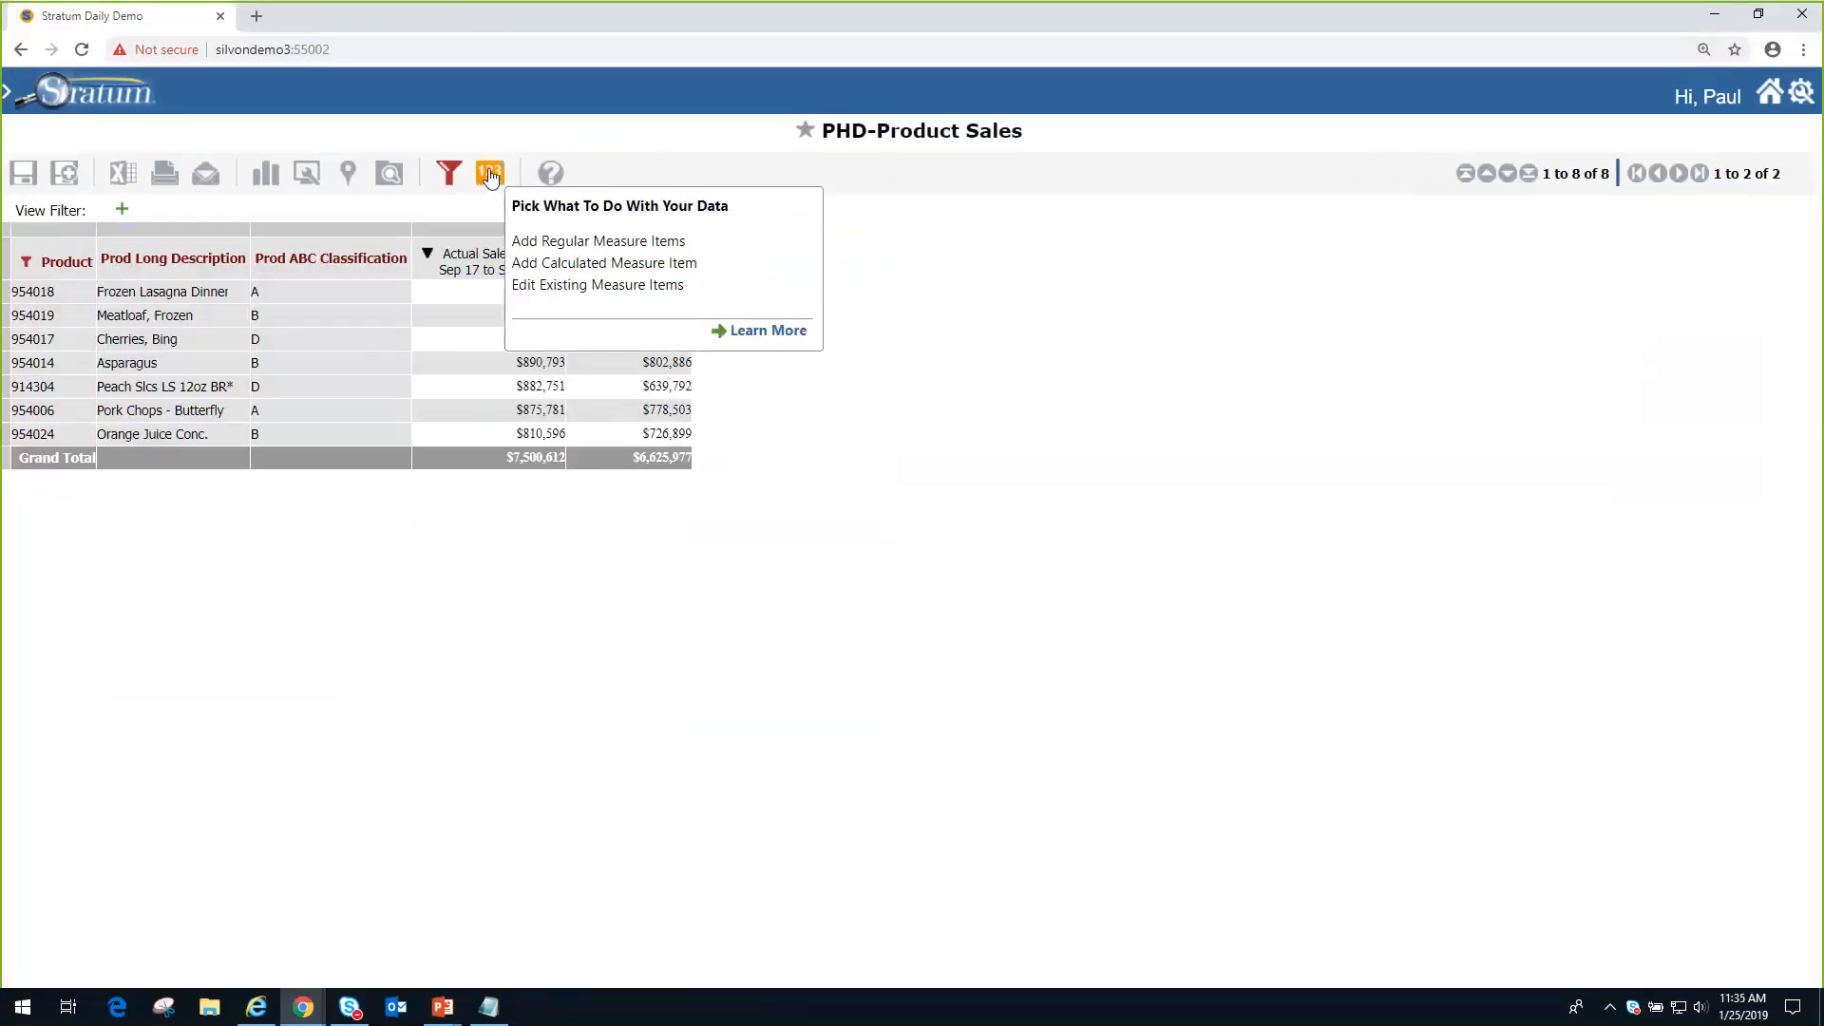
left_click(490, 177)
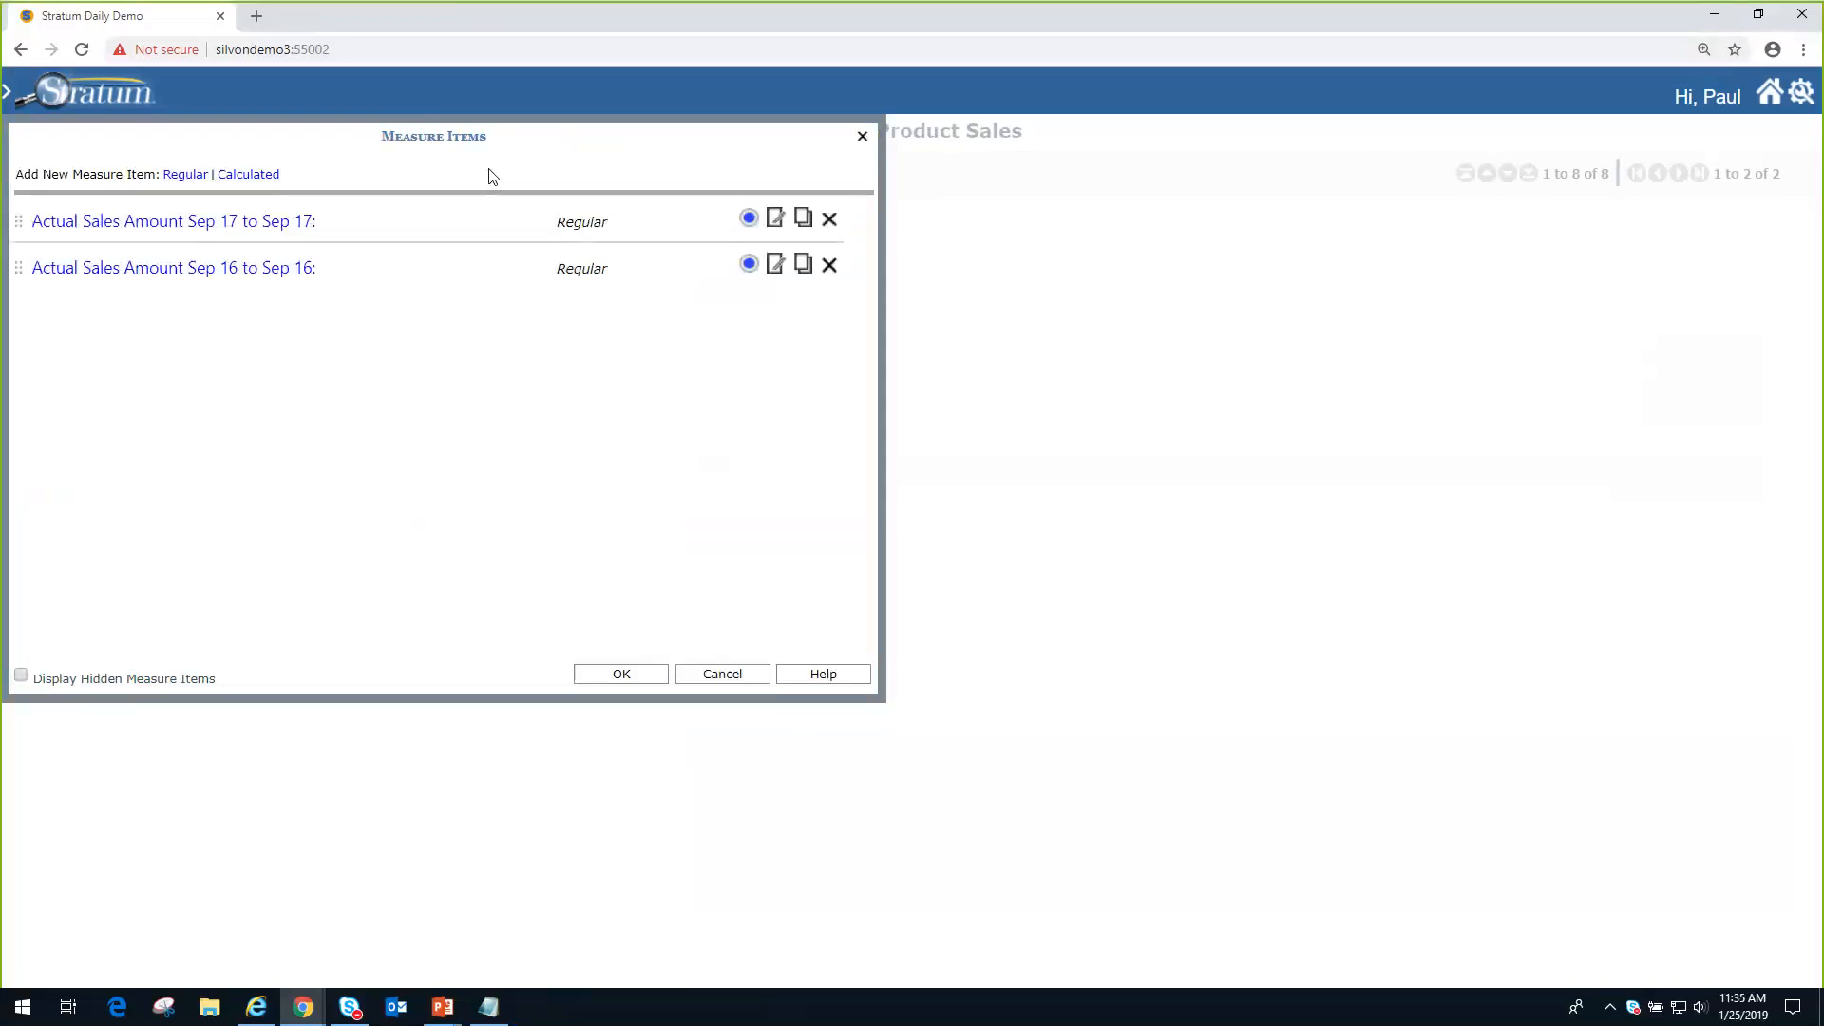
left_click(21, 677)
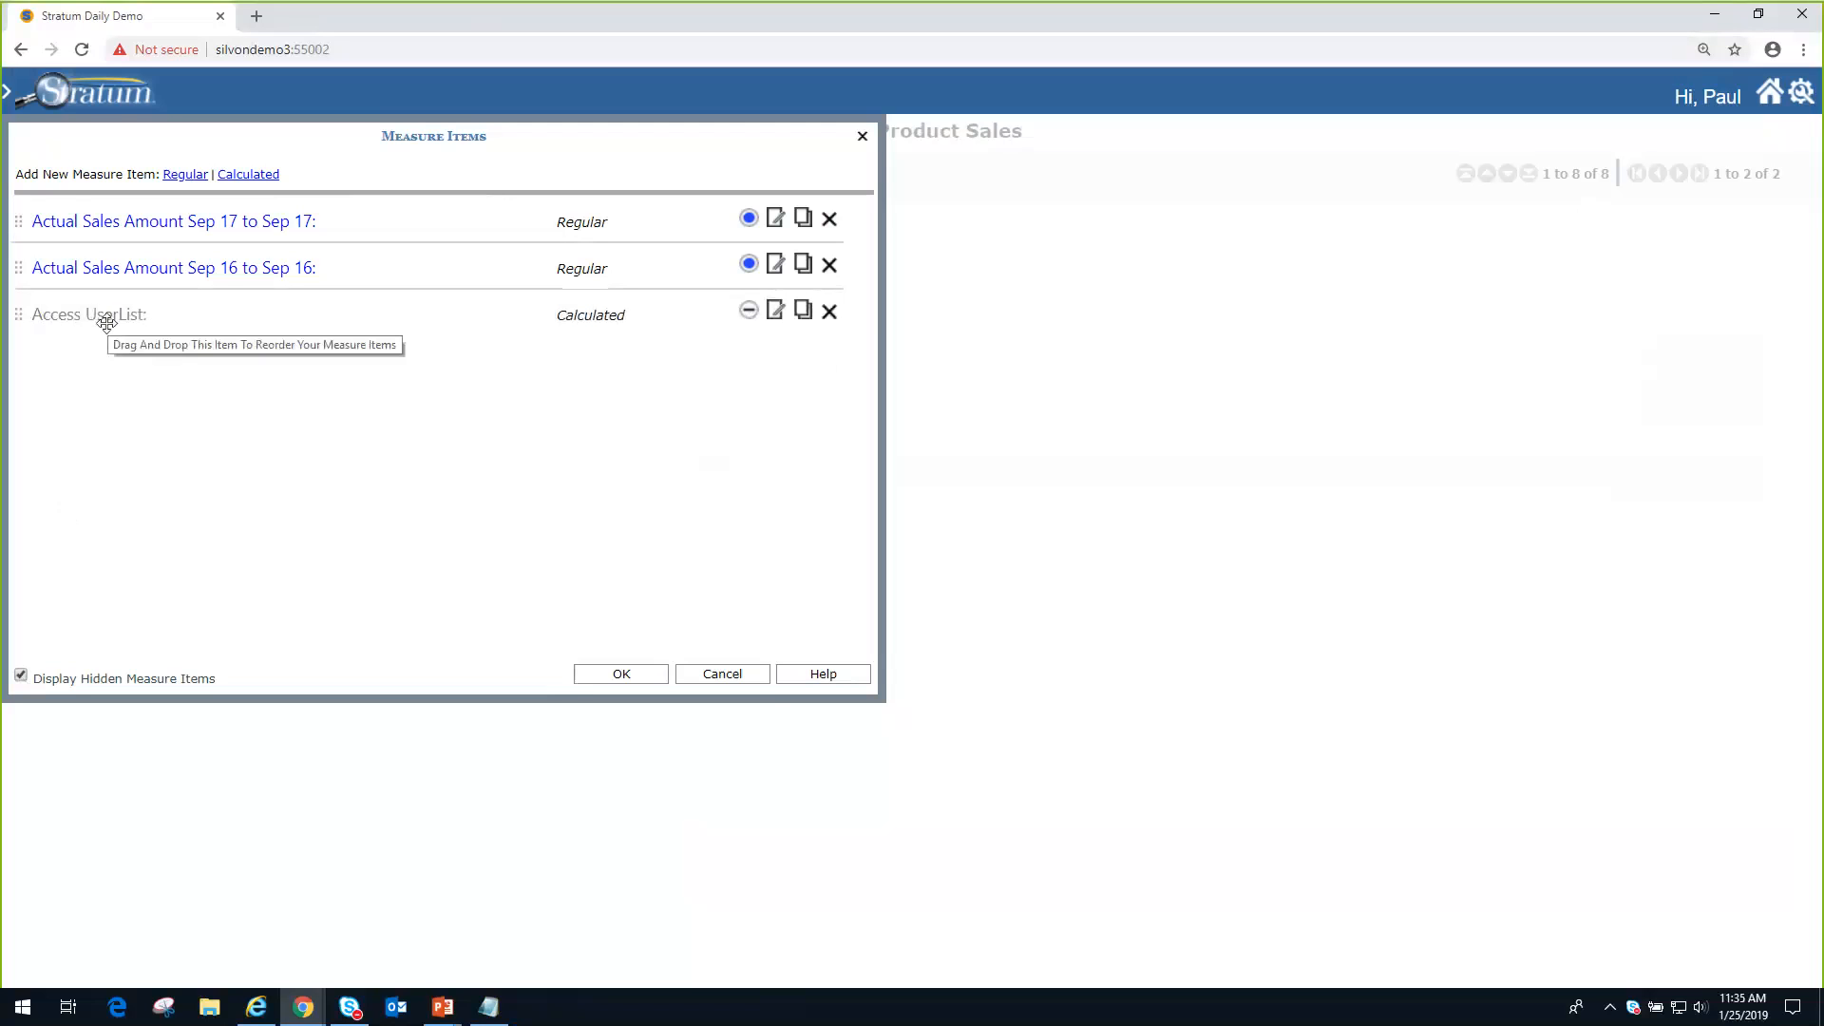
left_click(748, 311)
left_click(613, 674)
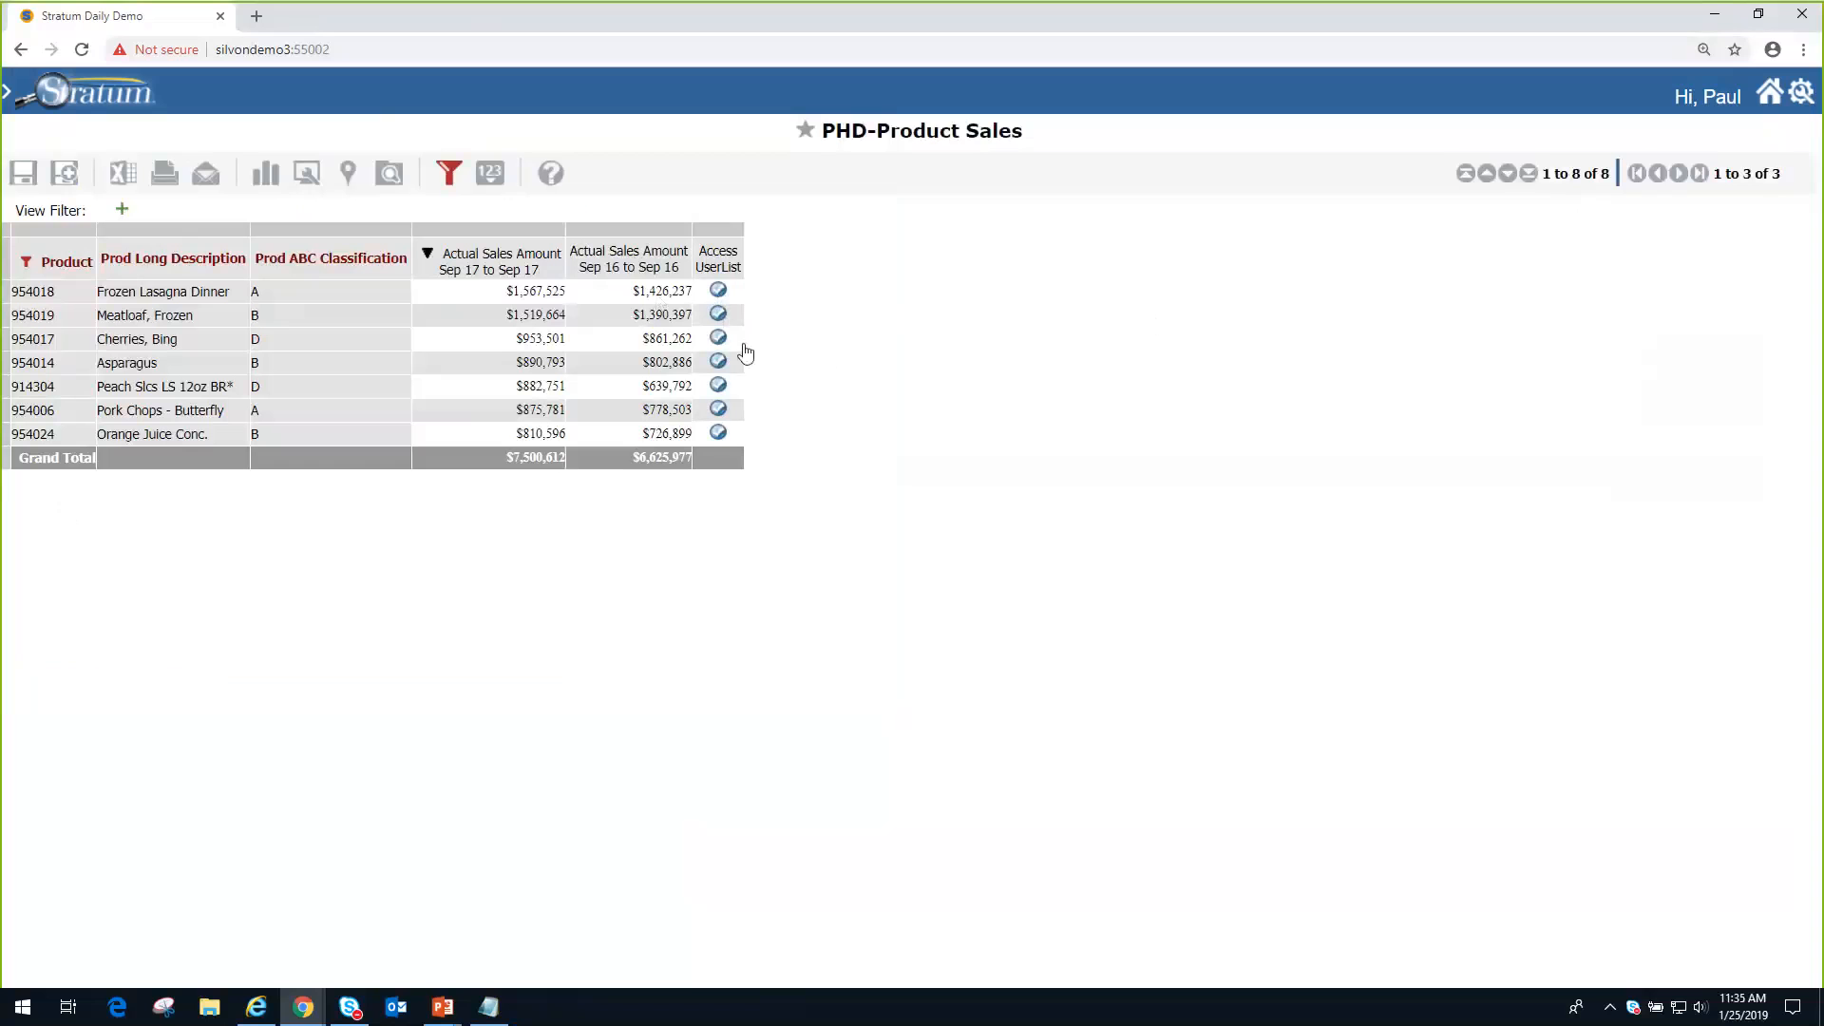
- Copy the first five product codes, 954018 through 914304, from the Product column of the PHD-Product Sales view
left_click_drag(66, 292, 60, 431)
key("ctrl+c")
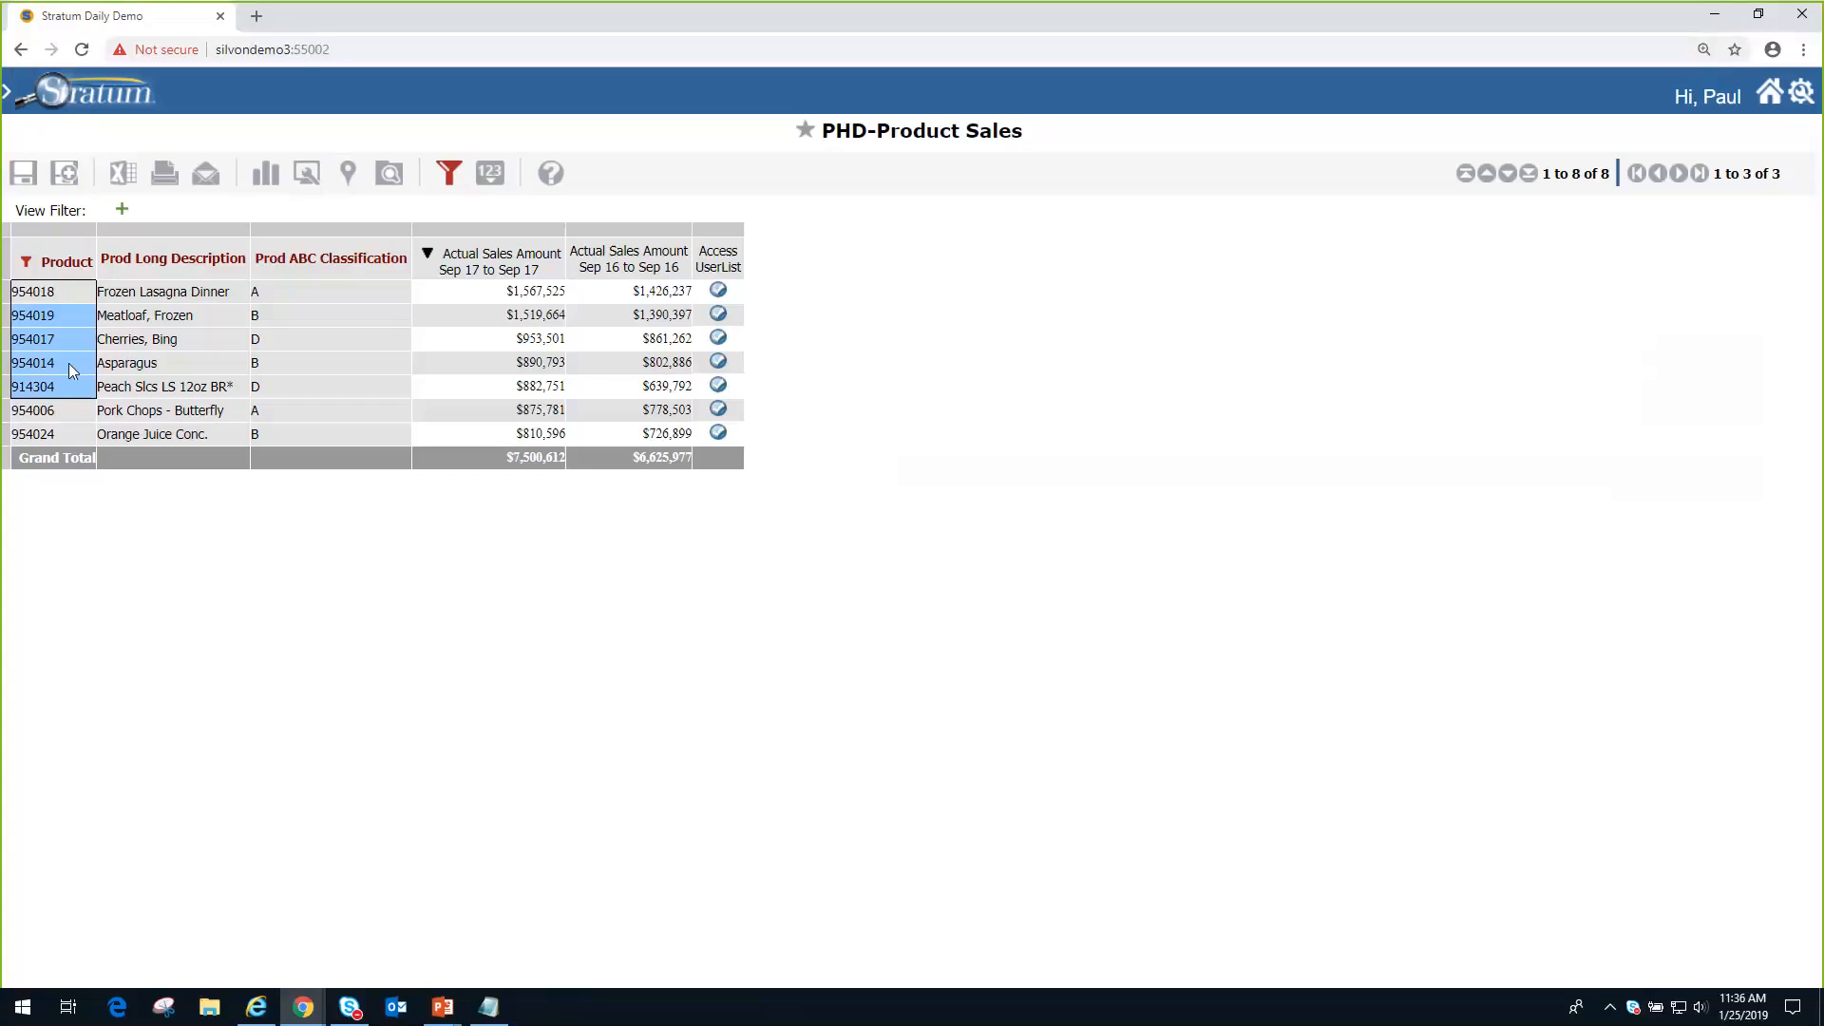
left_click(68, 363)
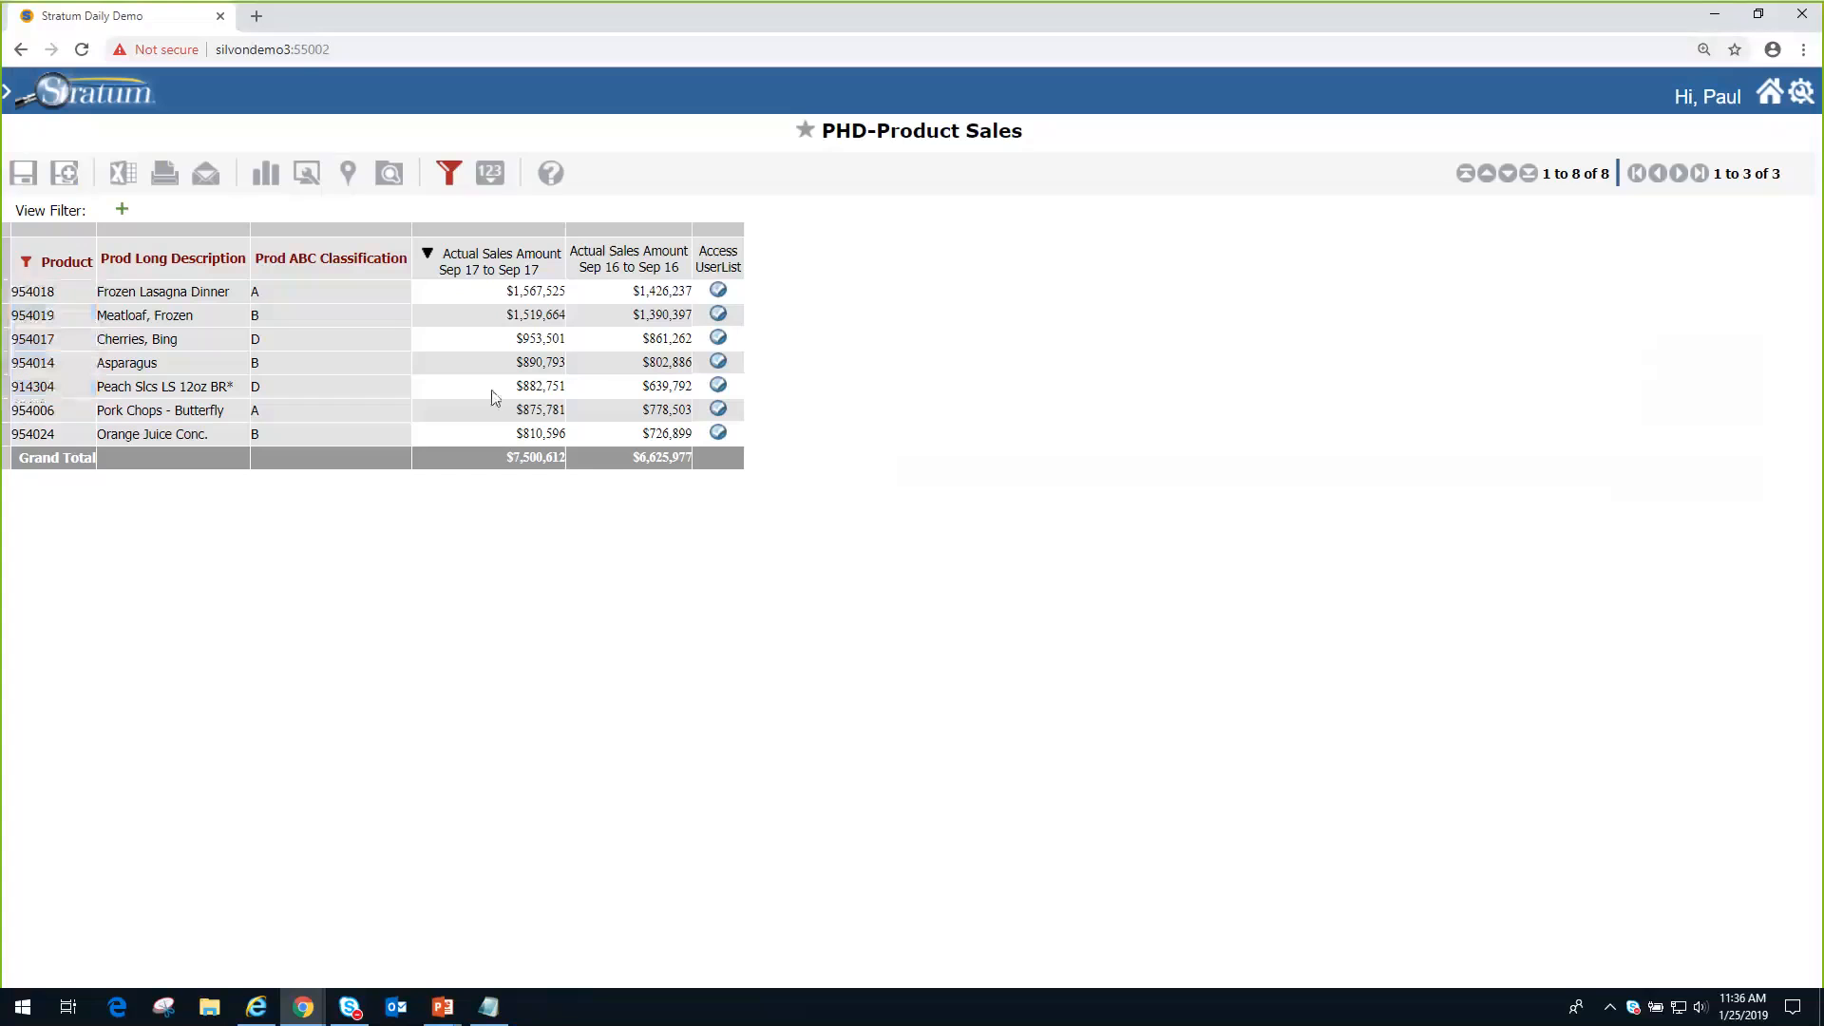
- Open User List Maintenance through the Access UserList item and name the new product list "another ul"
left_click(716, 336)
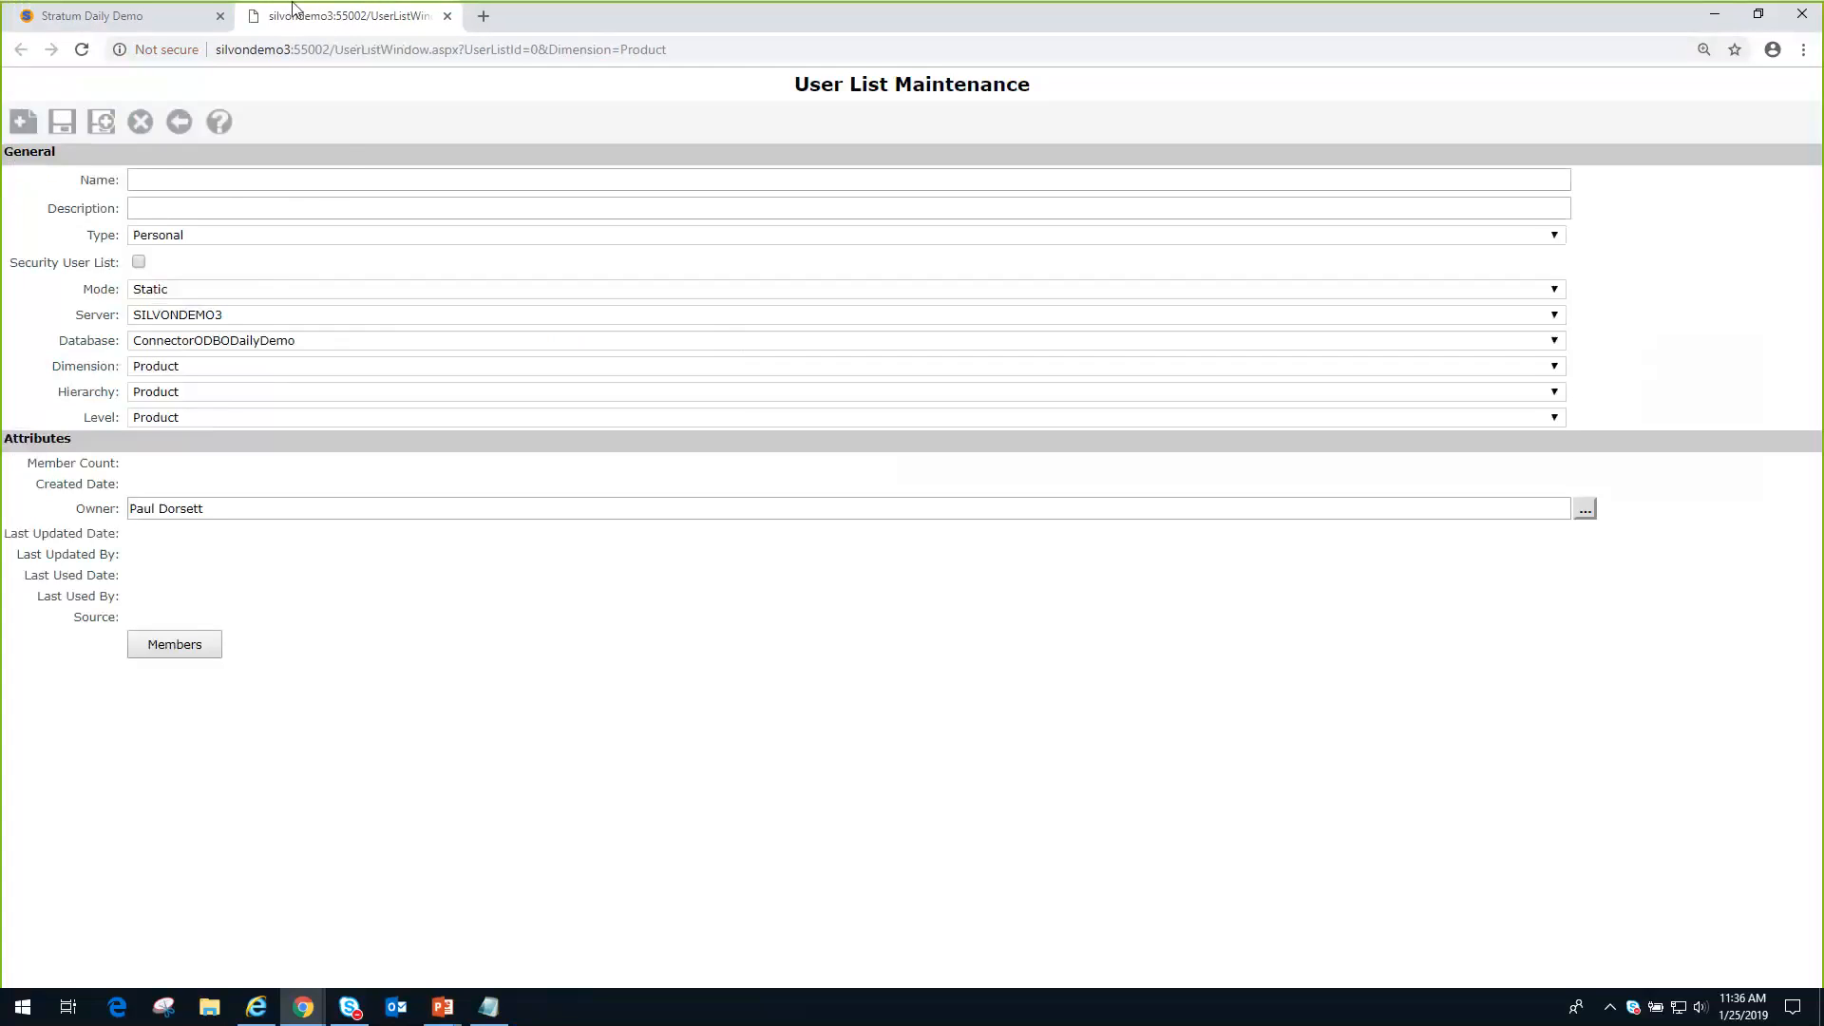
left_click(201, 171)
type("another ")
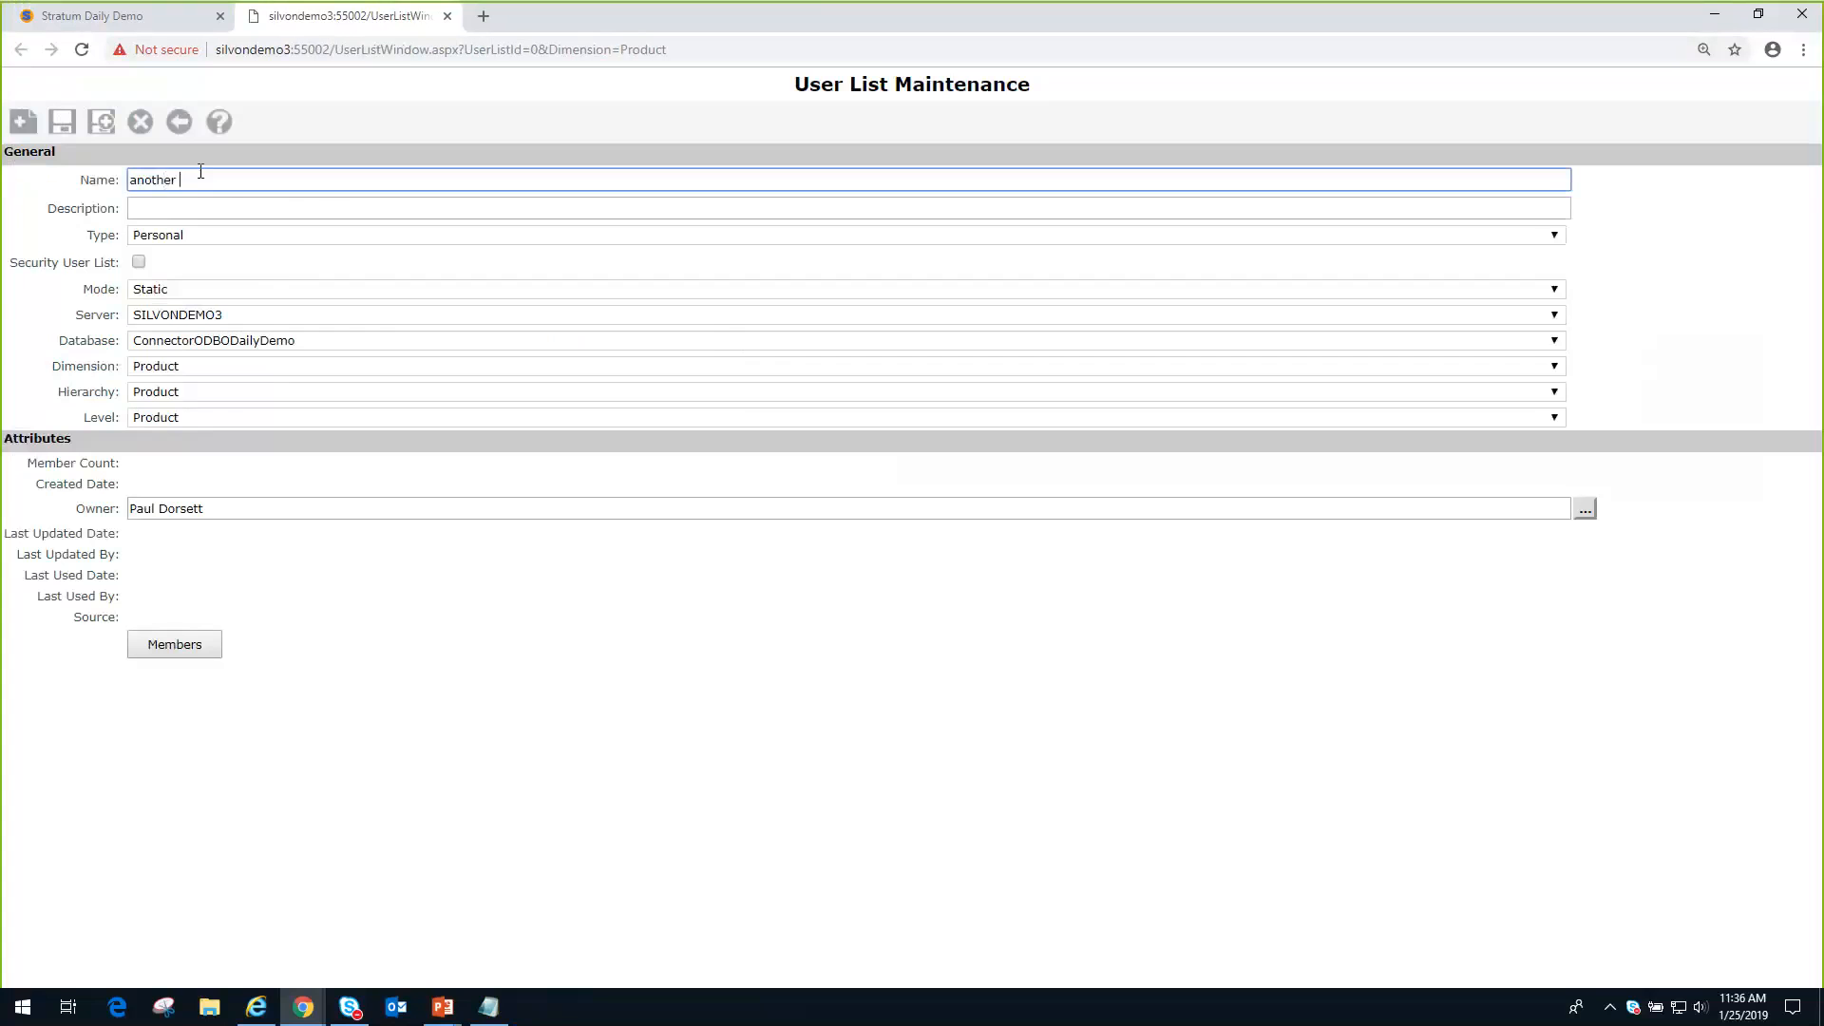
type("ul")
- Paste the copied product codes as the list's members, validate and accept them, and close the user list's browser tab
left_click(180, 643)
left_click(480, 596)
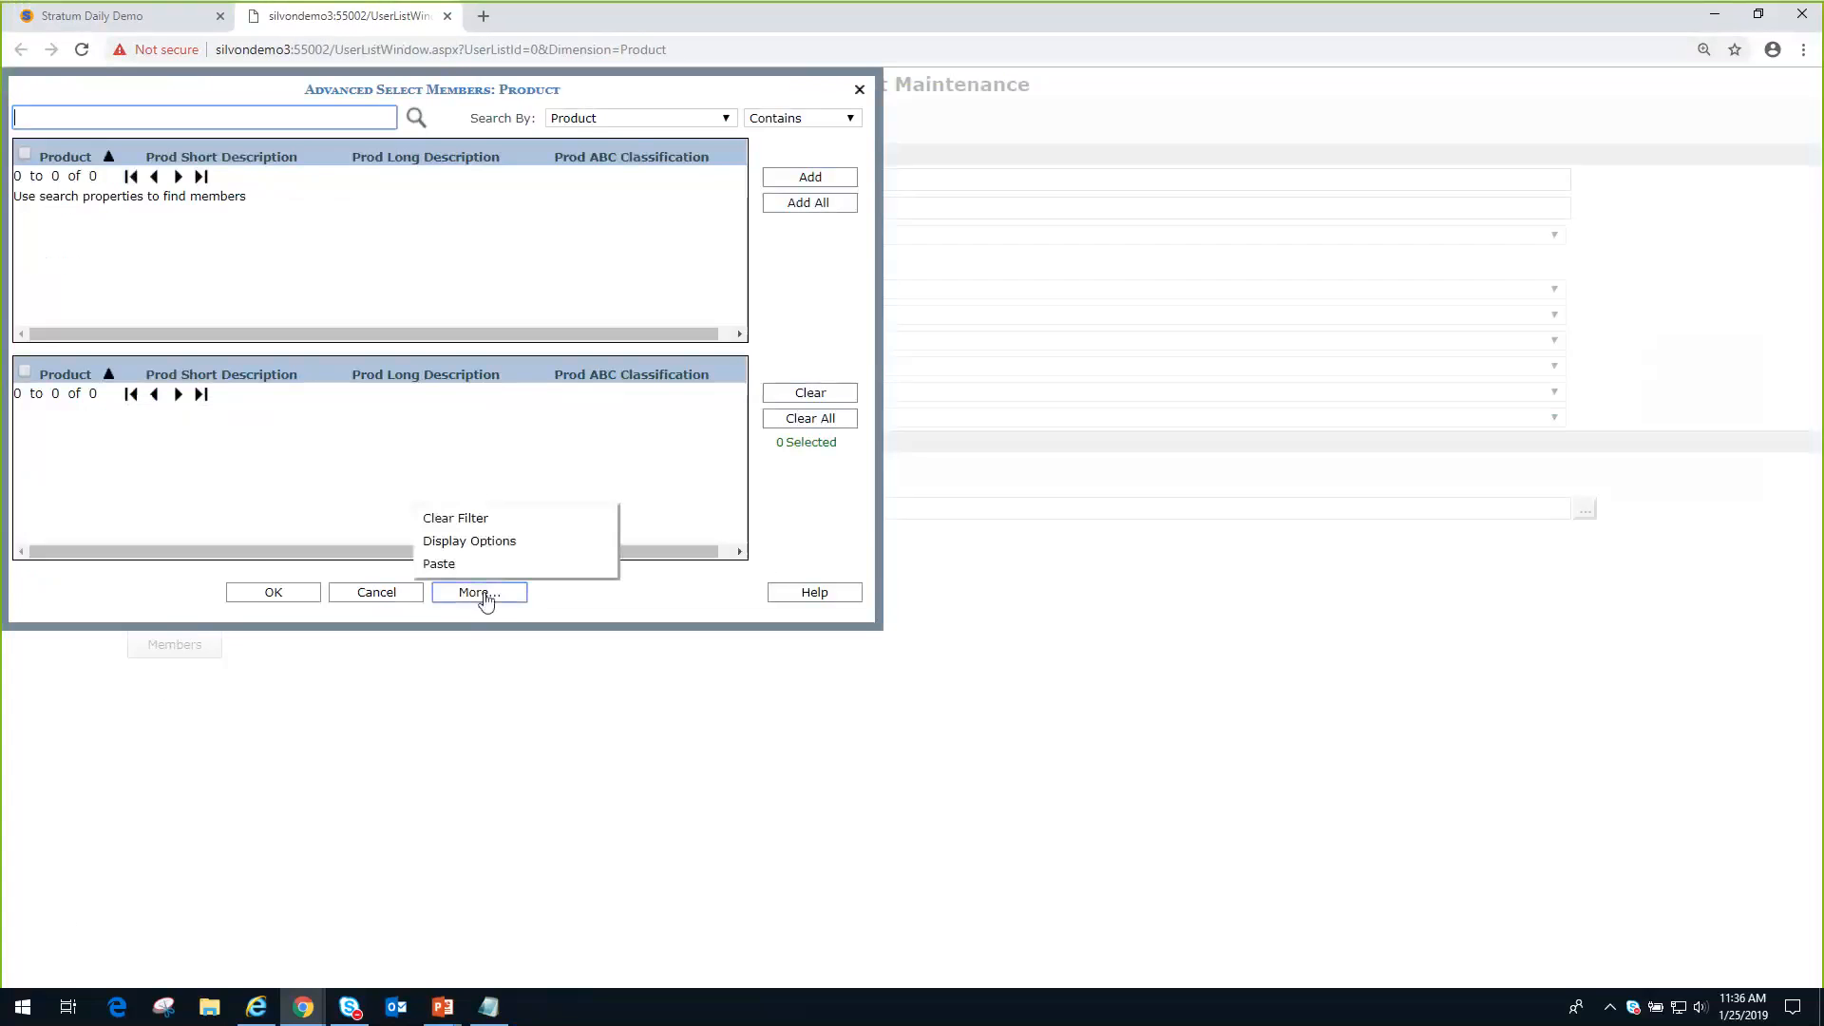
left_click(466, 566)
left_click(68, 172)
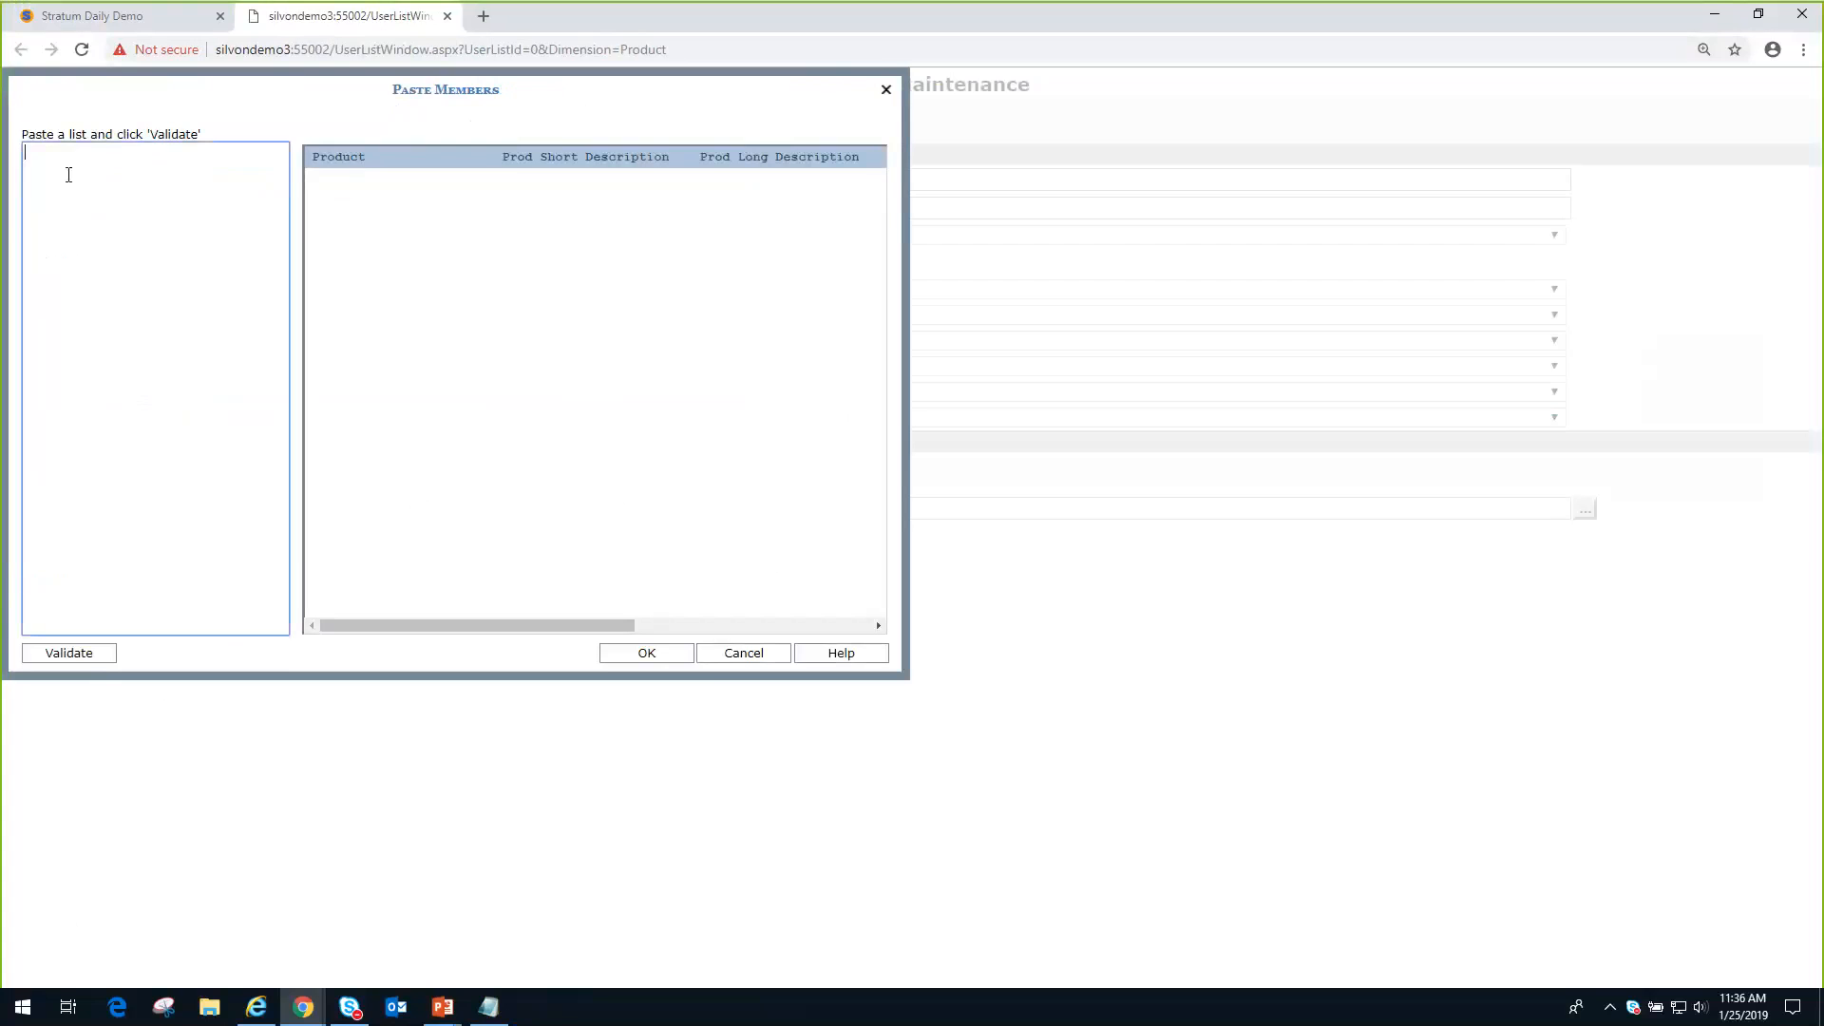
key("ctrl+v")
left_click(82, 652)
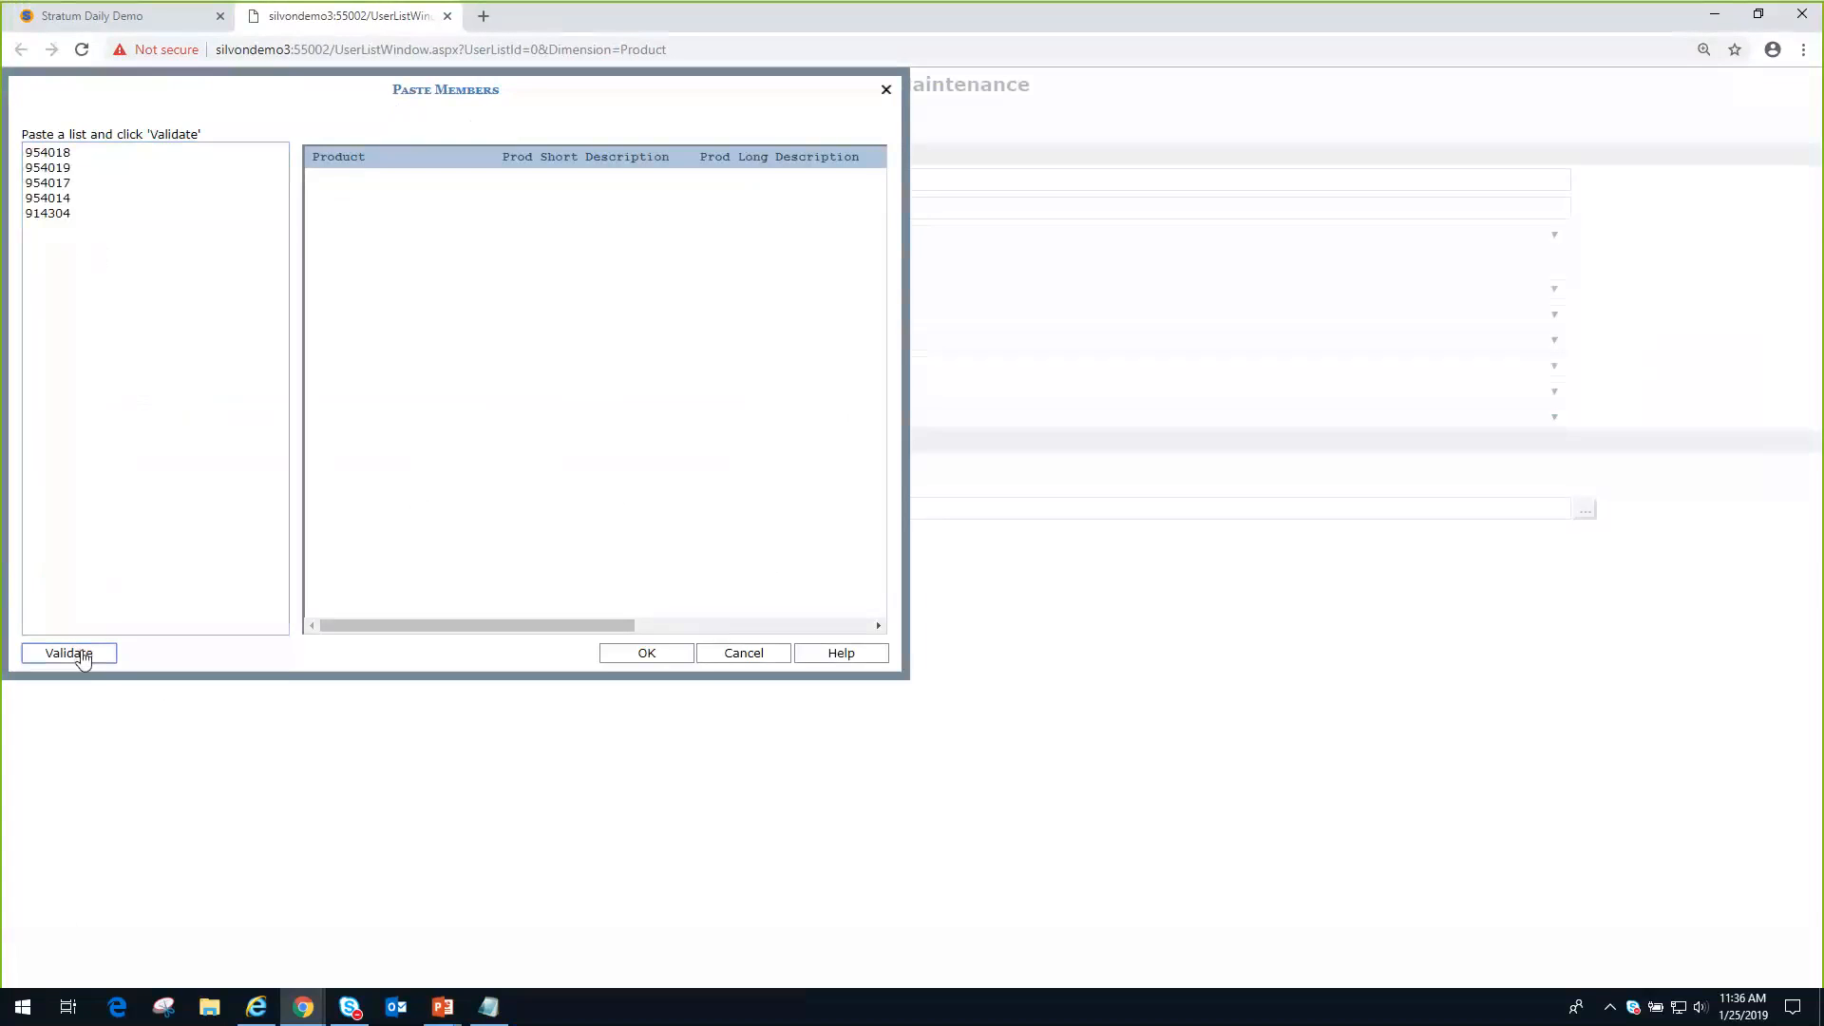
left_click(659, 656)
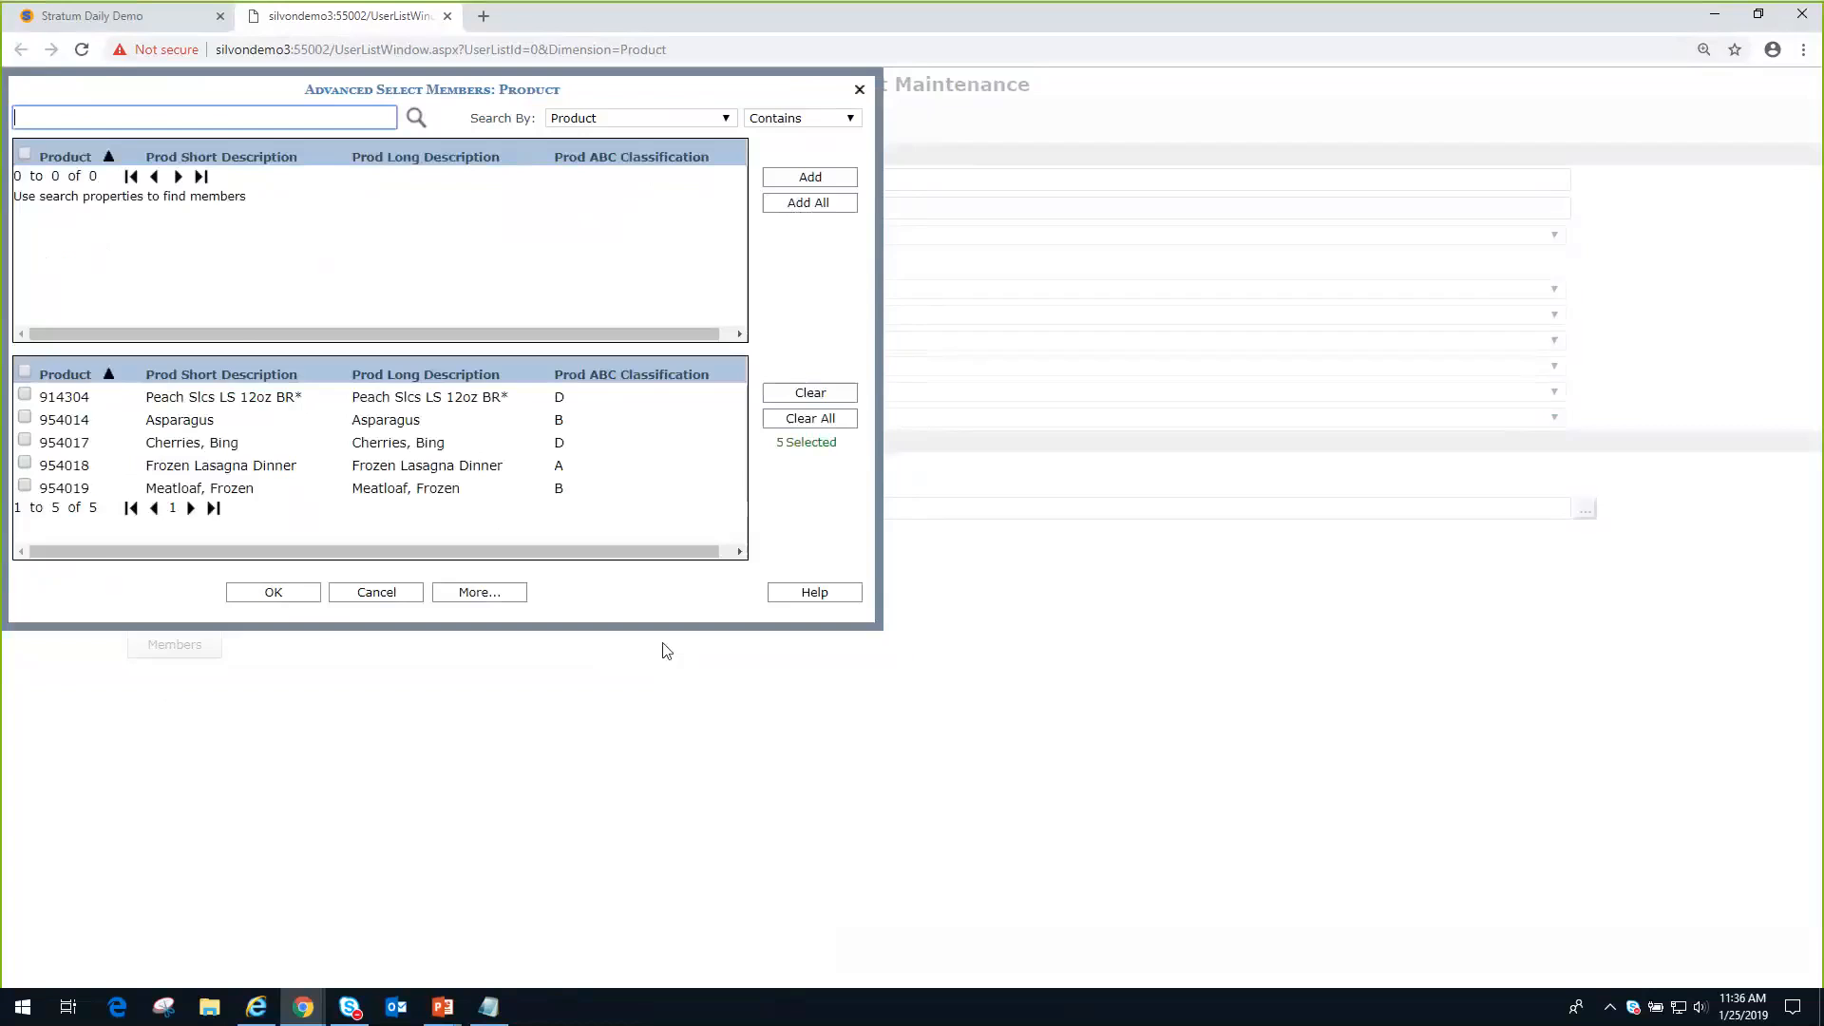
left_click(294, 596)
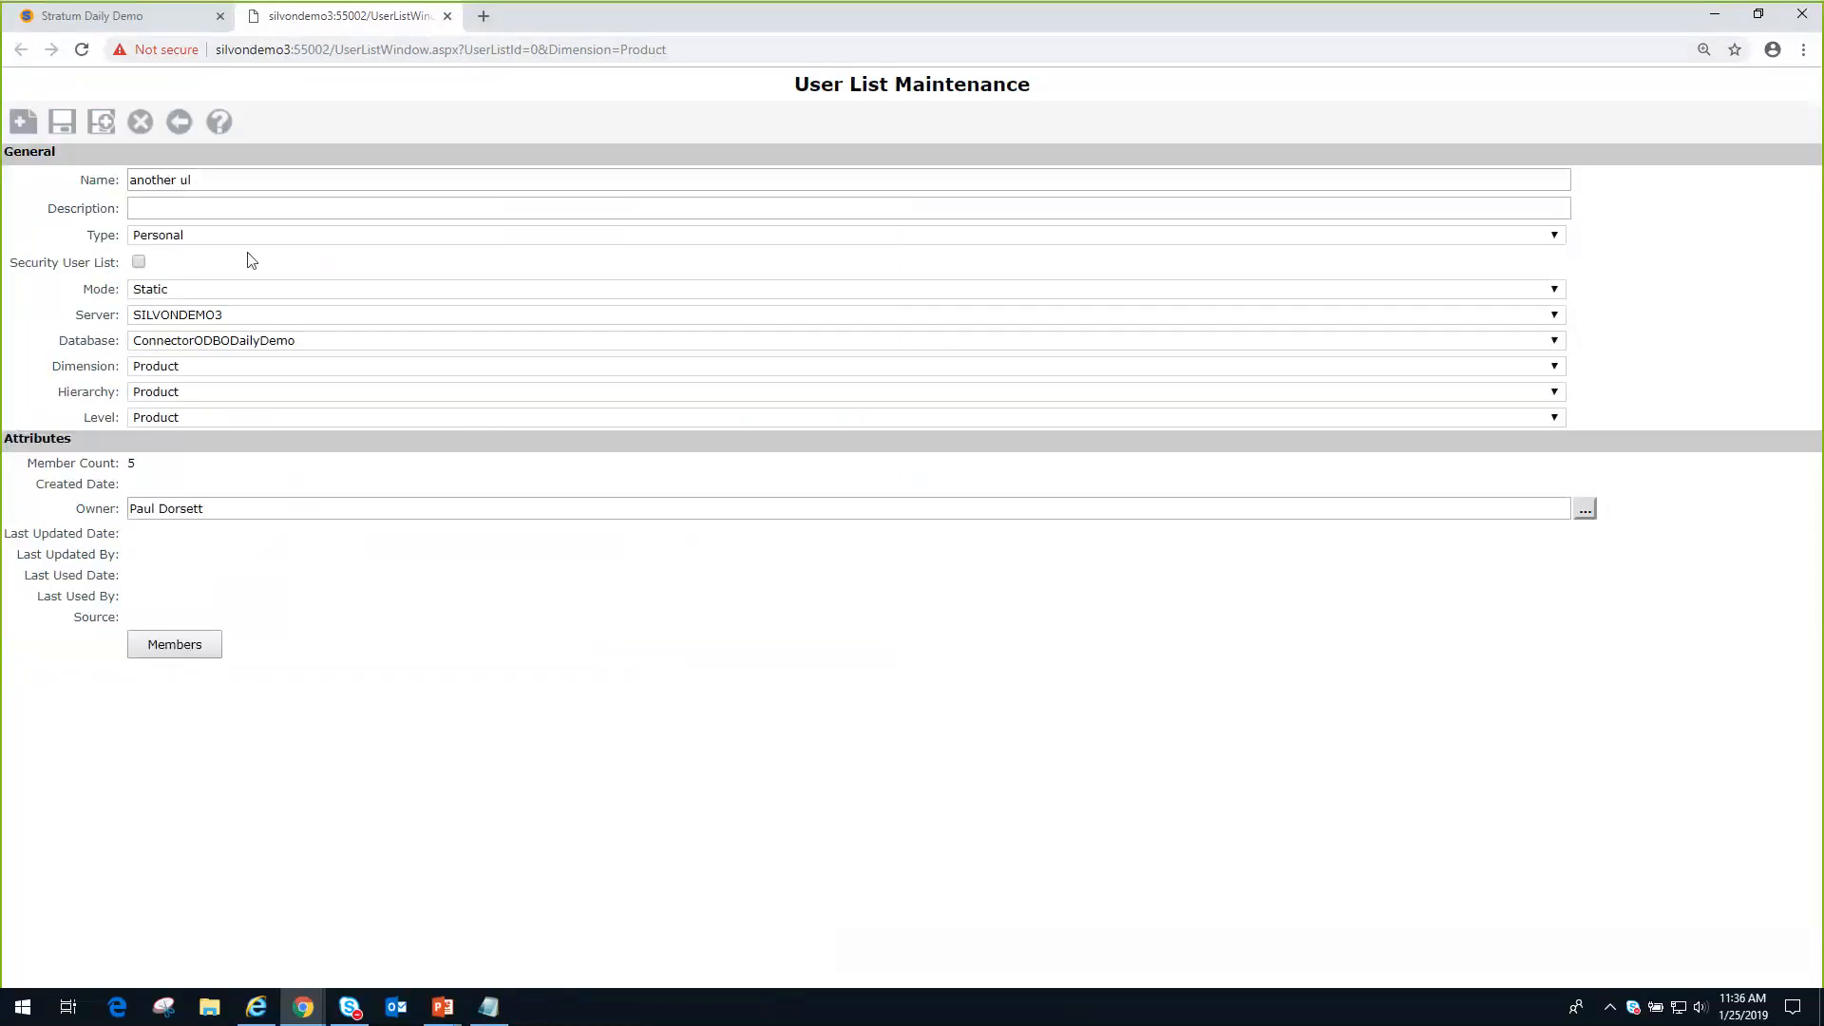
left_click(447, 16)
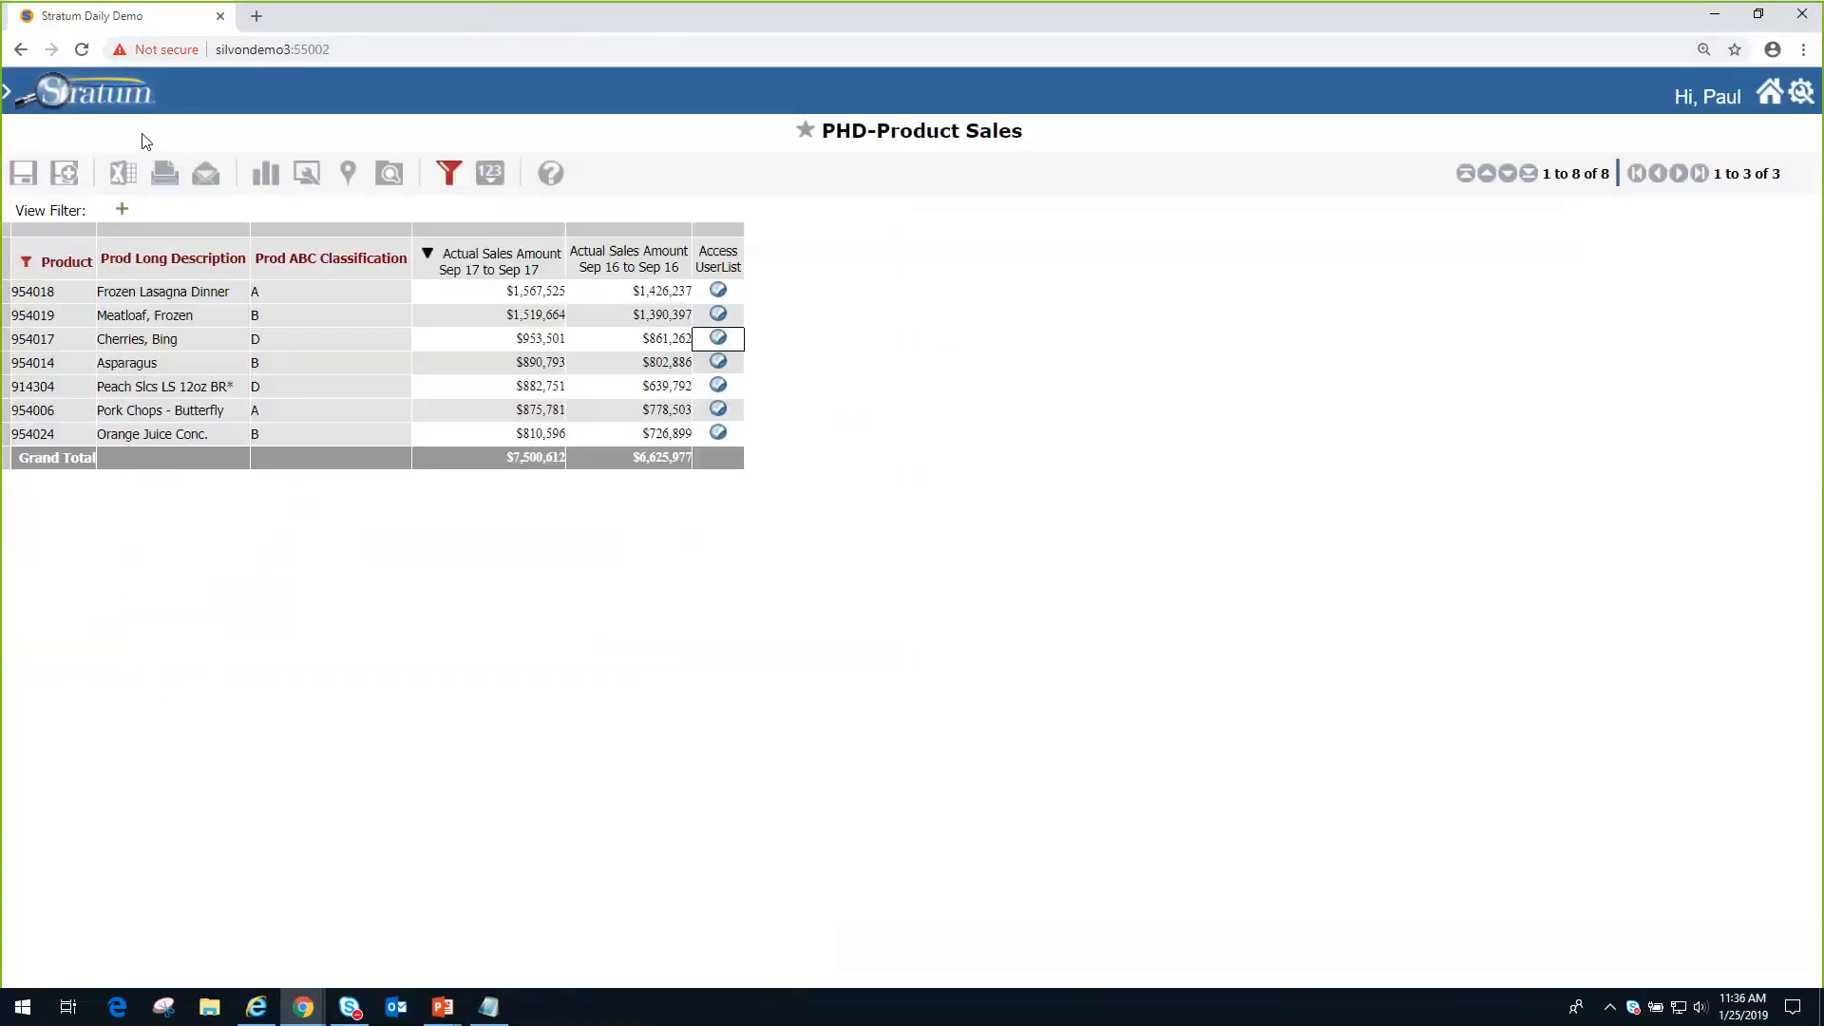
- Open the favorite and recently used views and add PHD-Product Sales to the favorite views
left_click(83, 101)
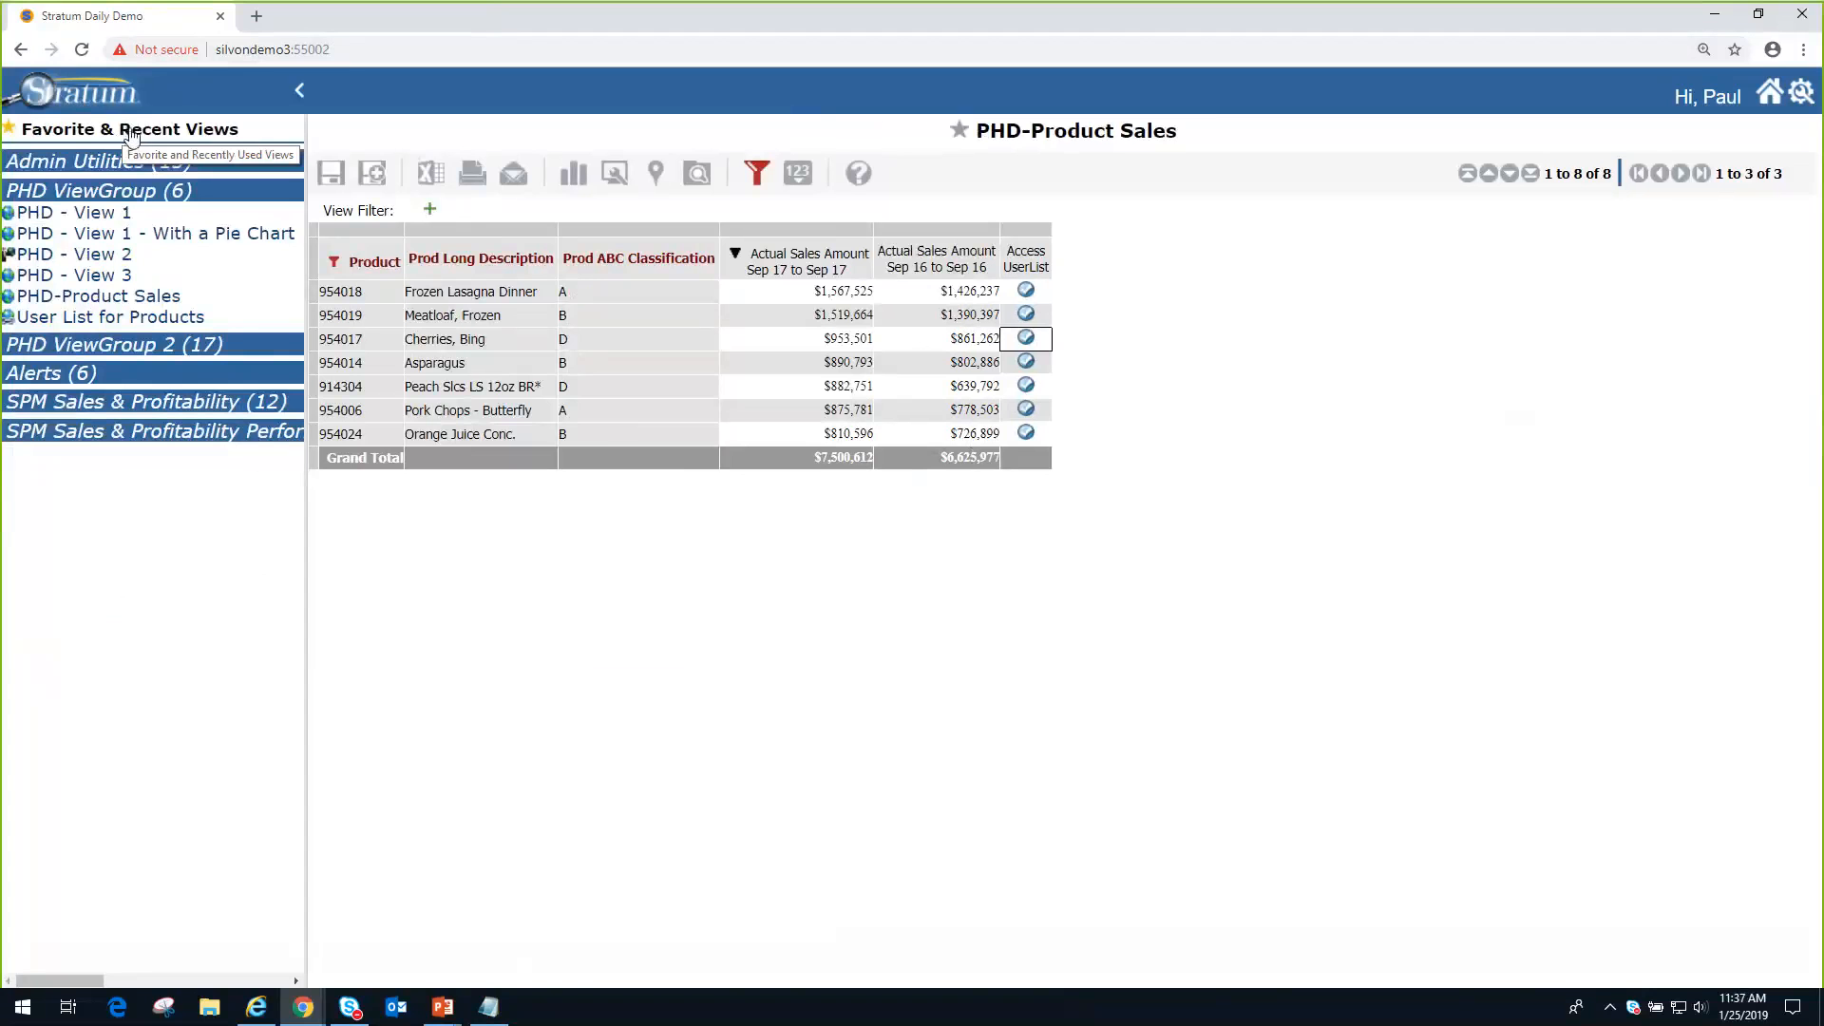
left_click(63, 141)
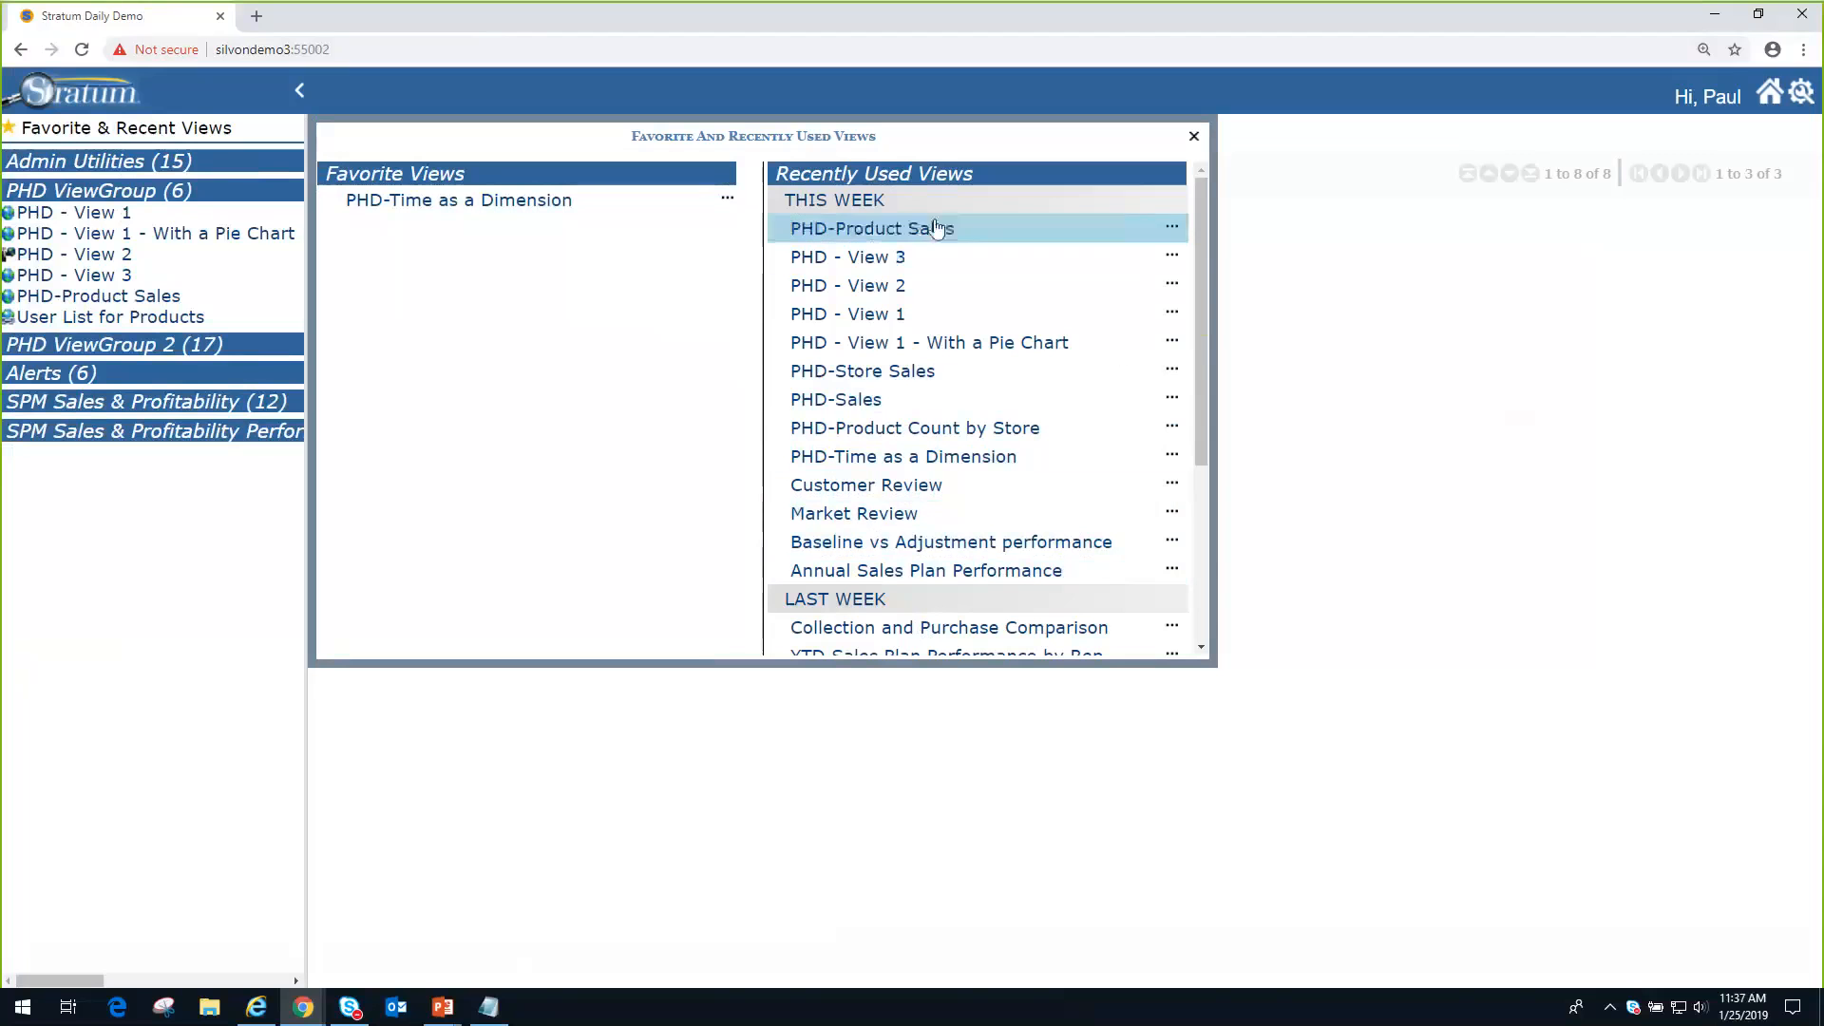
left_click(1175, 231)
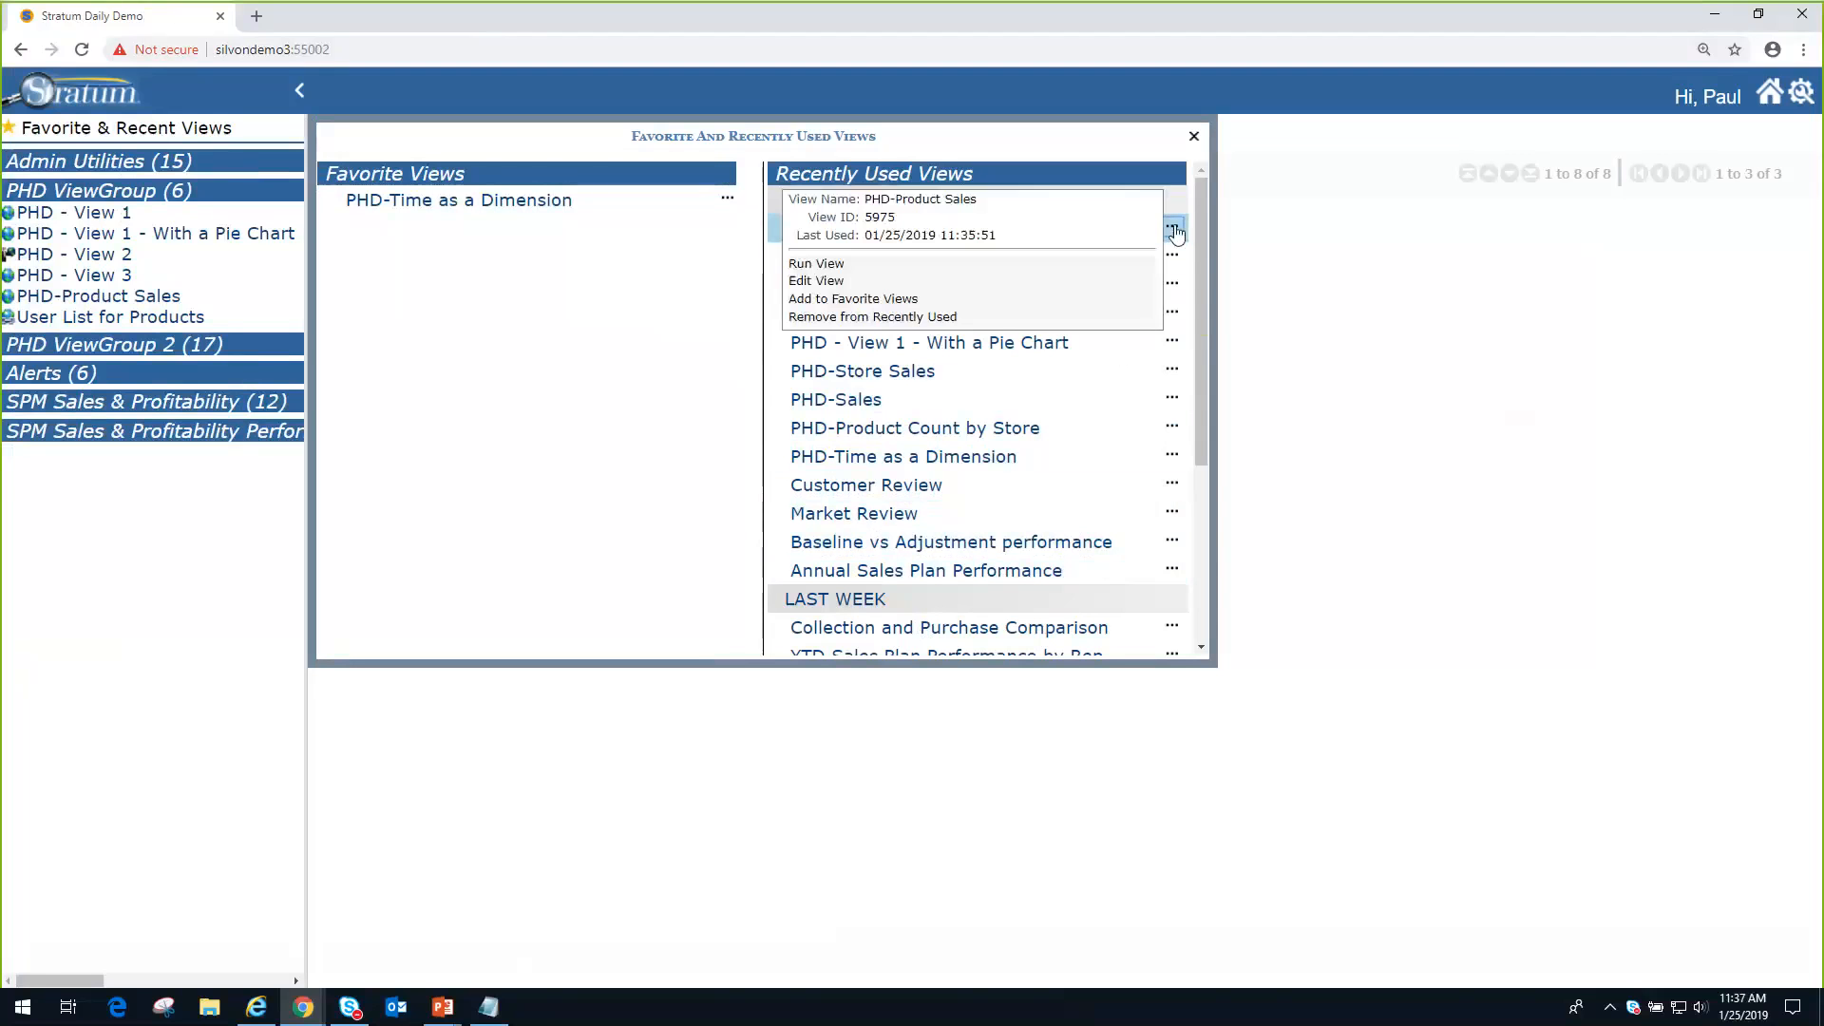
left_click(887, 301)
left_click(537, 269)
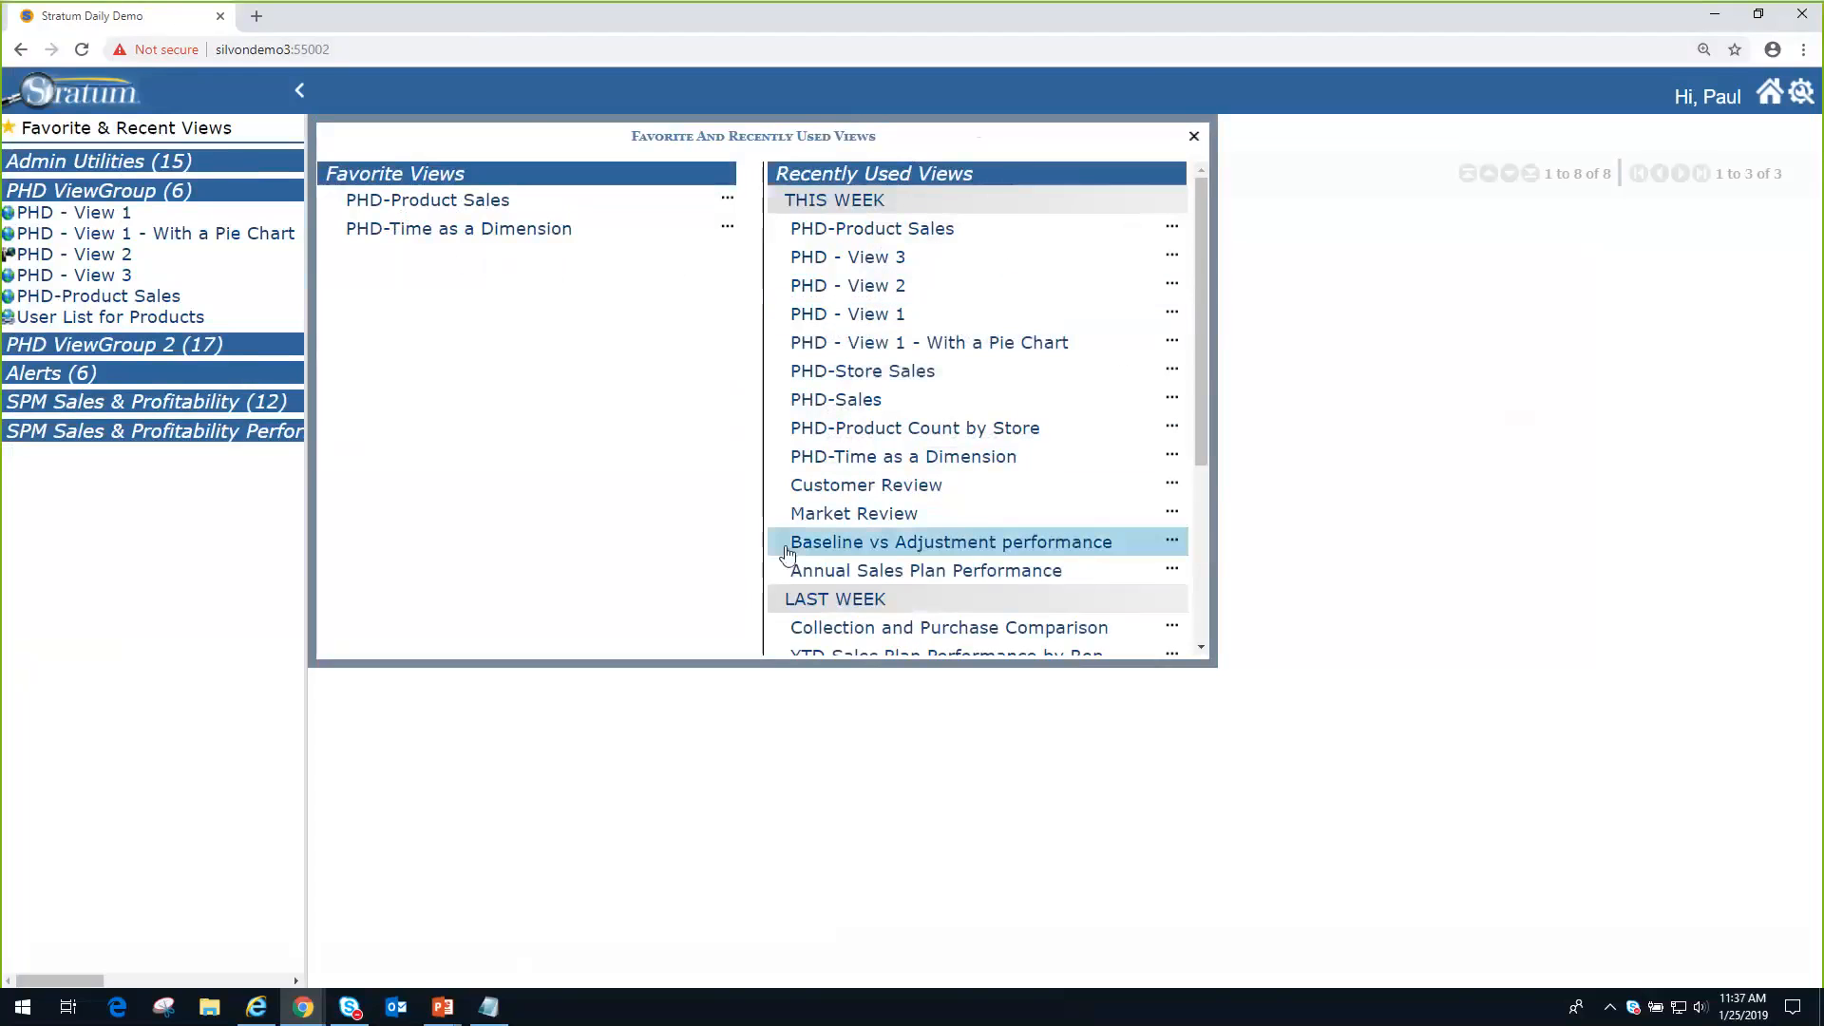
- Run the recently used view PHD - View 2 and mark it as a favorite
left_click(869, 286)
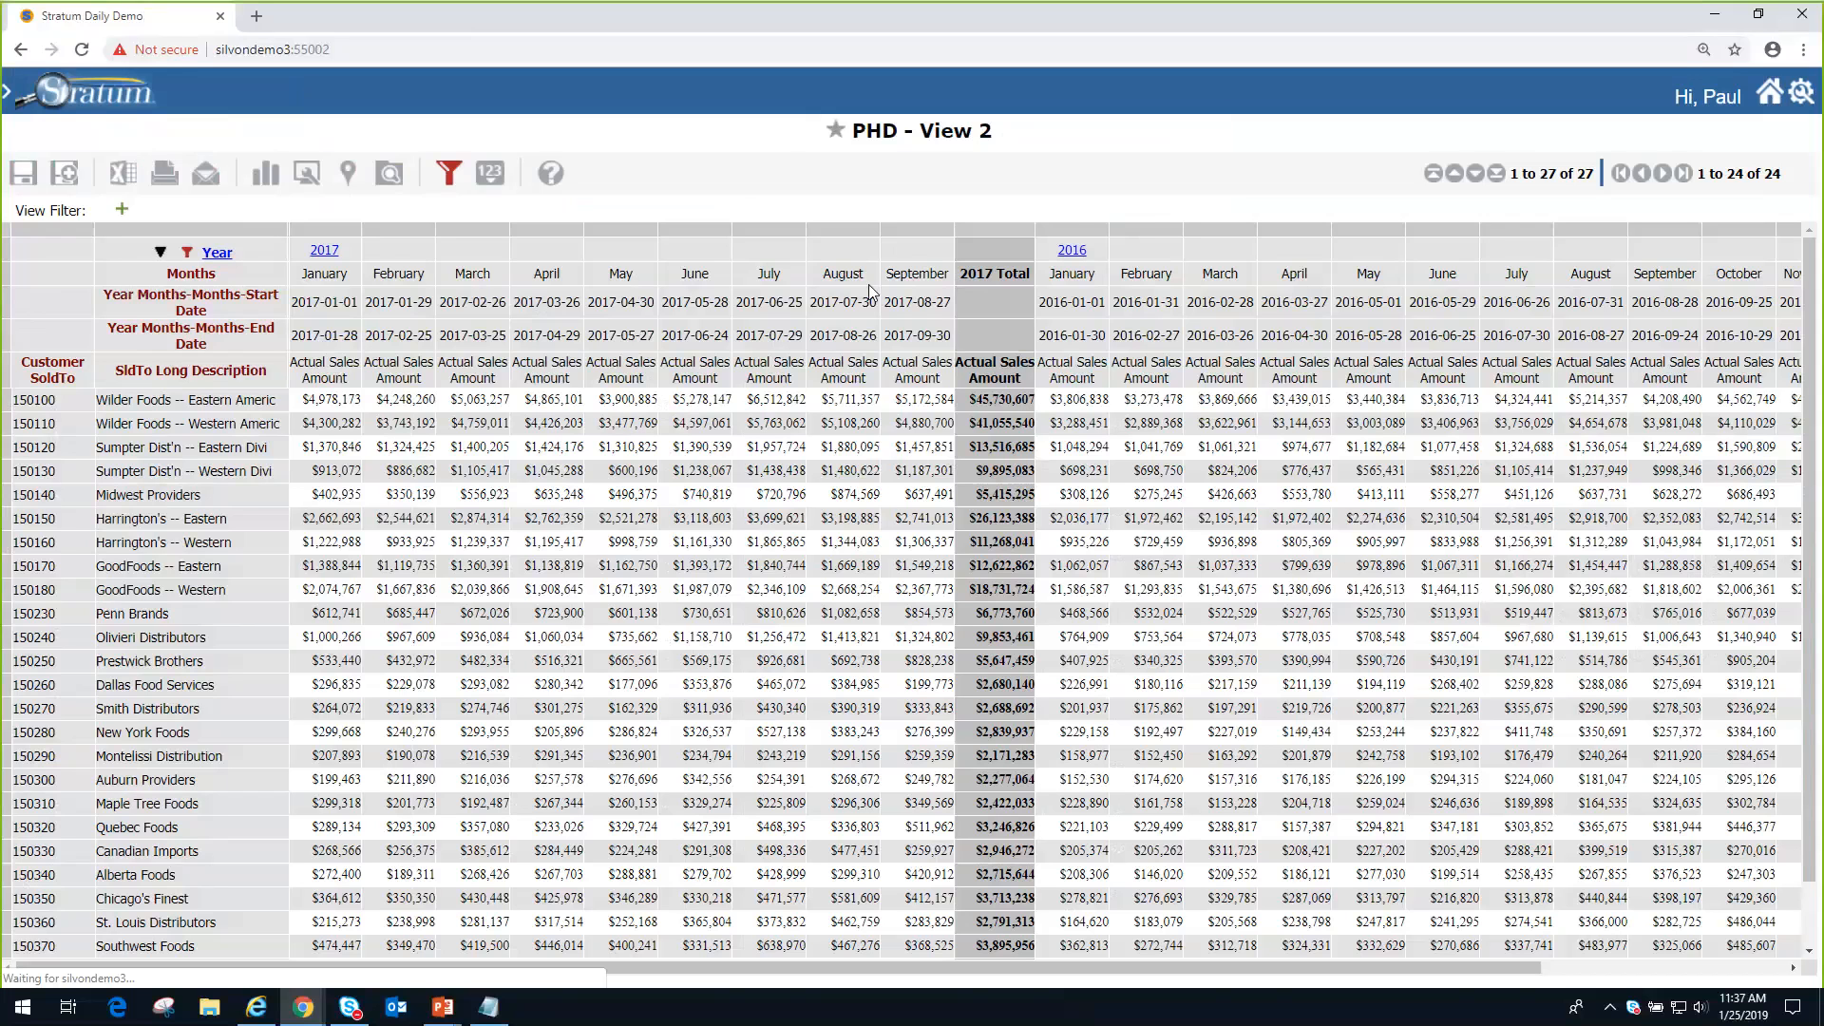
left_click(836, 130)
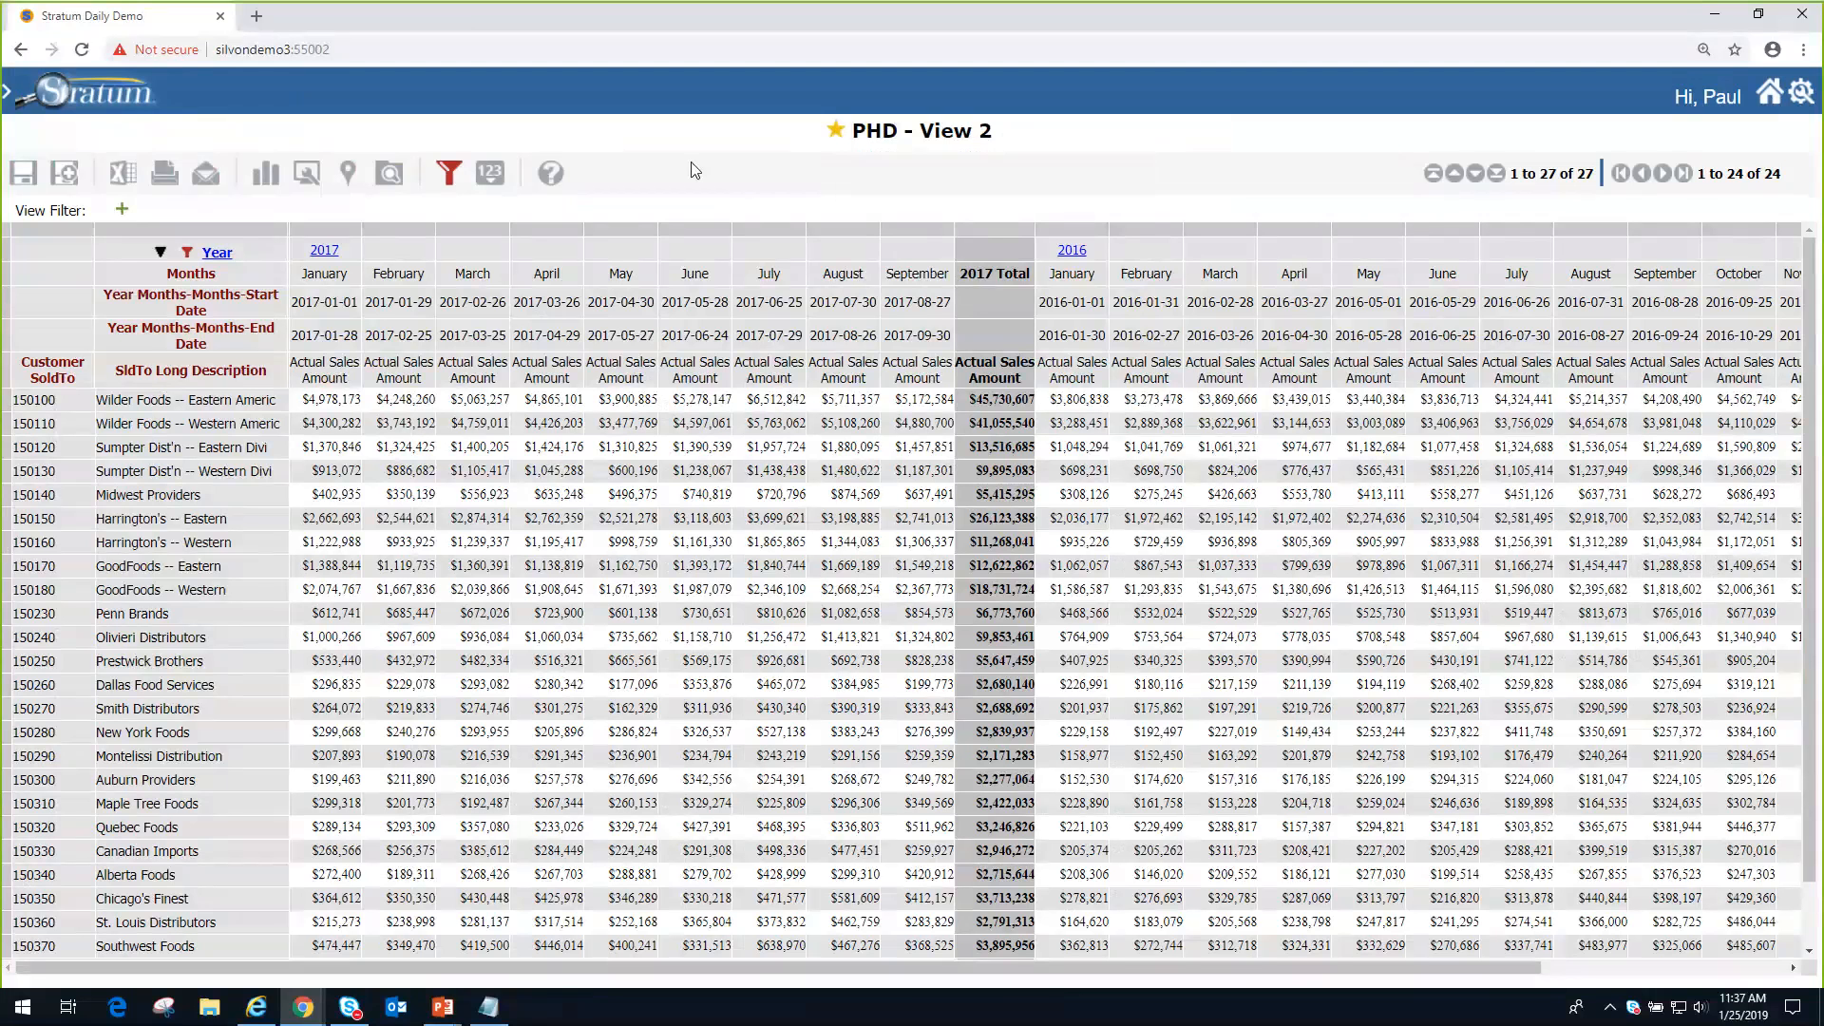
- Return to the home page and display the favorite and recently used views
left_click(1799, 92)
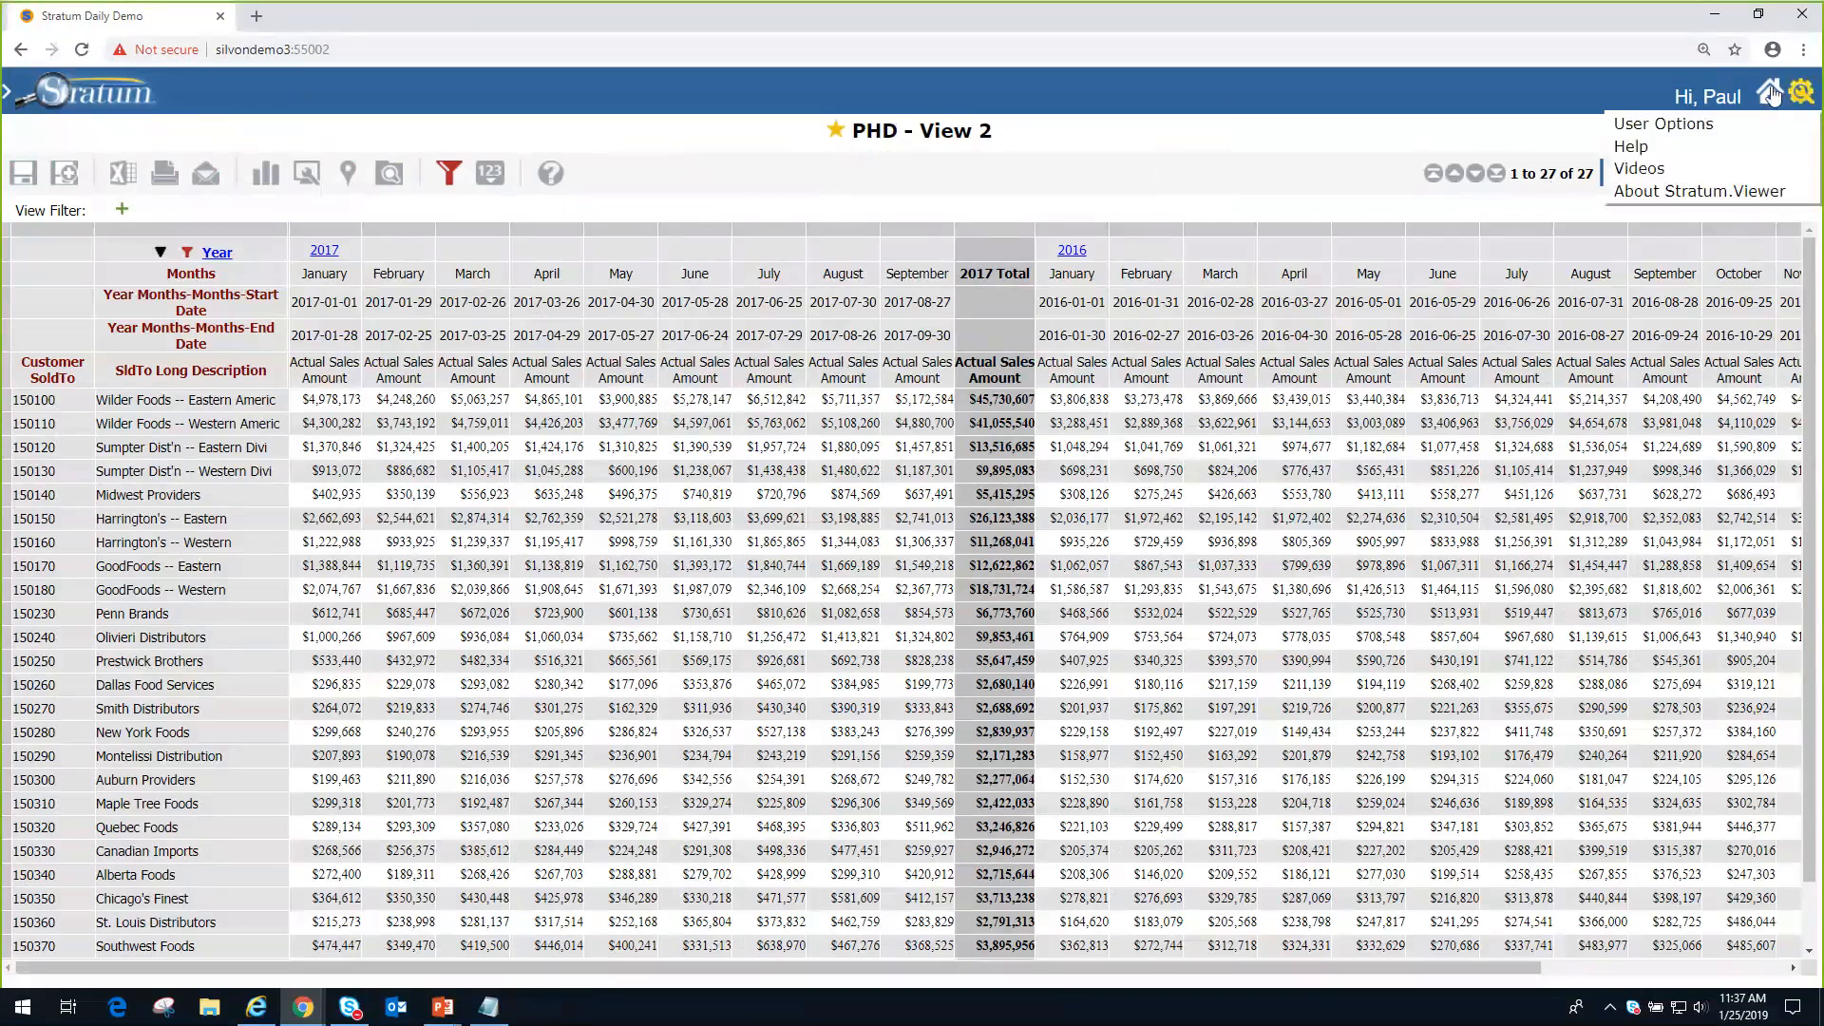
left_click(1772, 103)
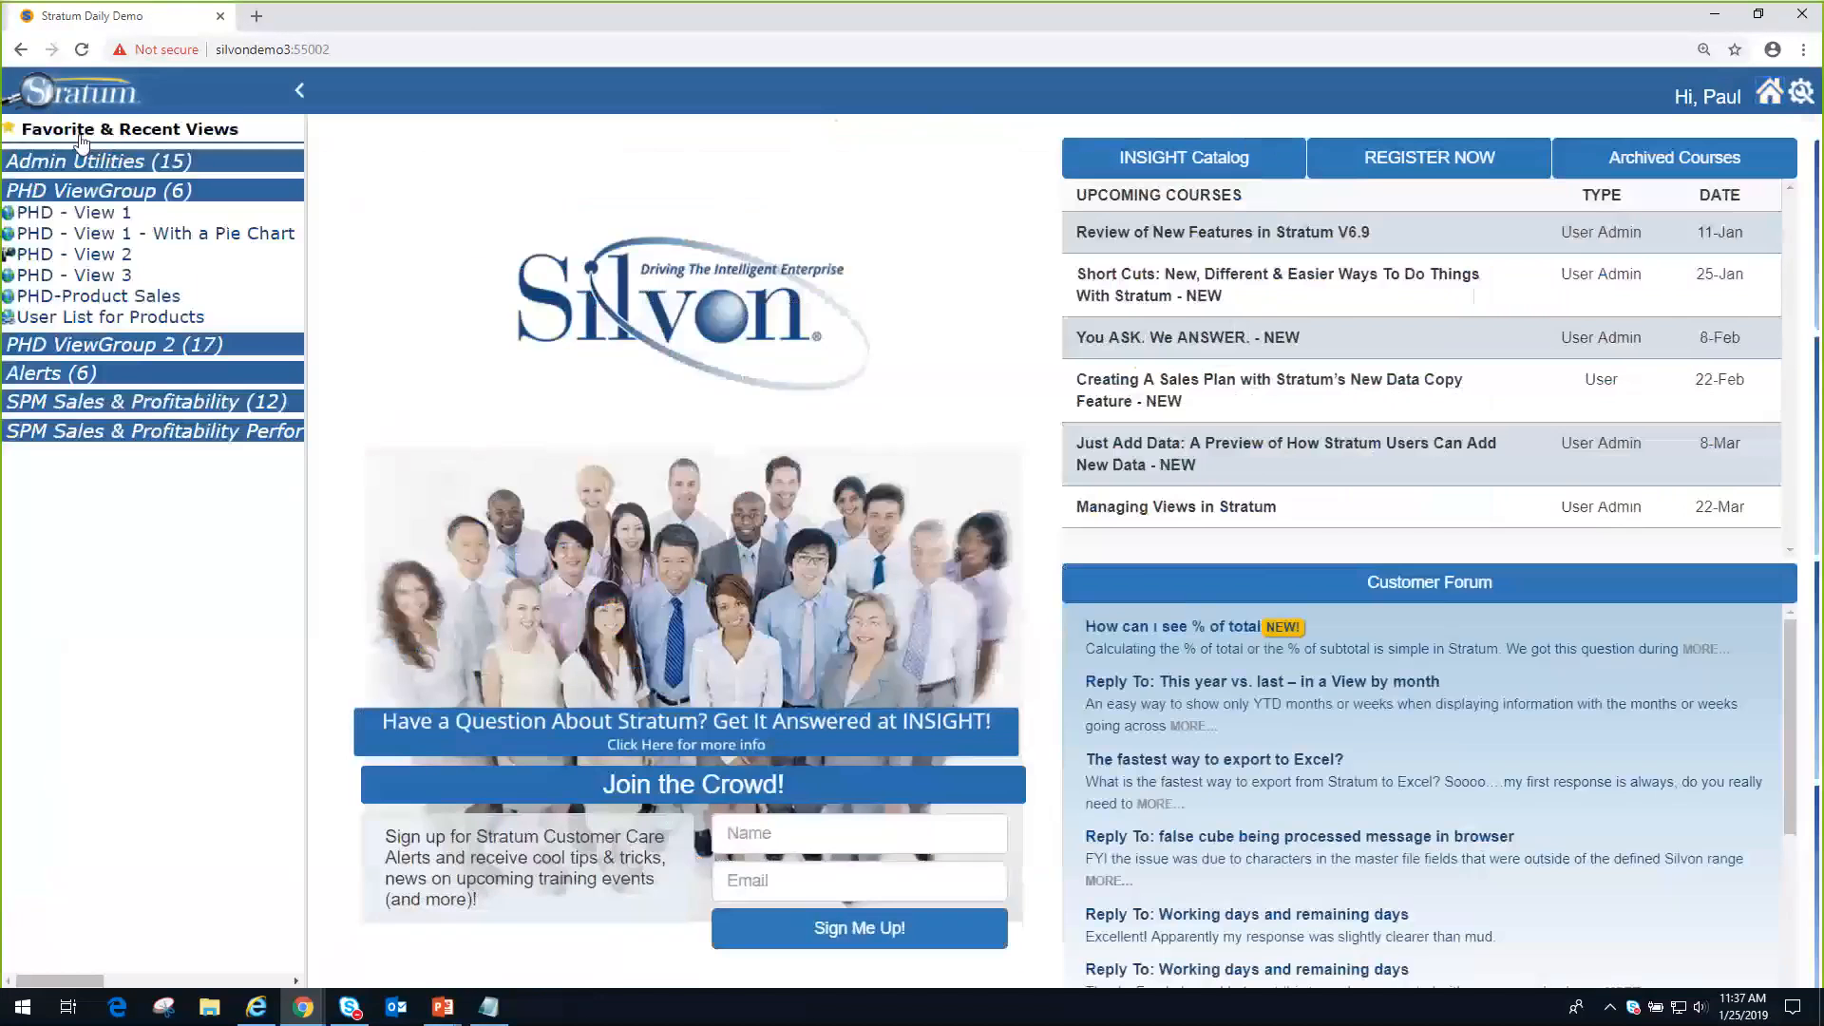
left_click(80, 136)
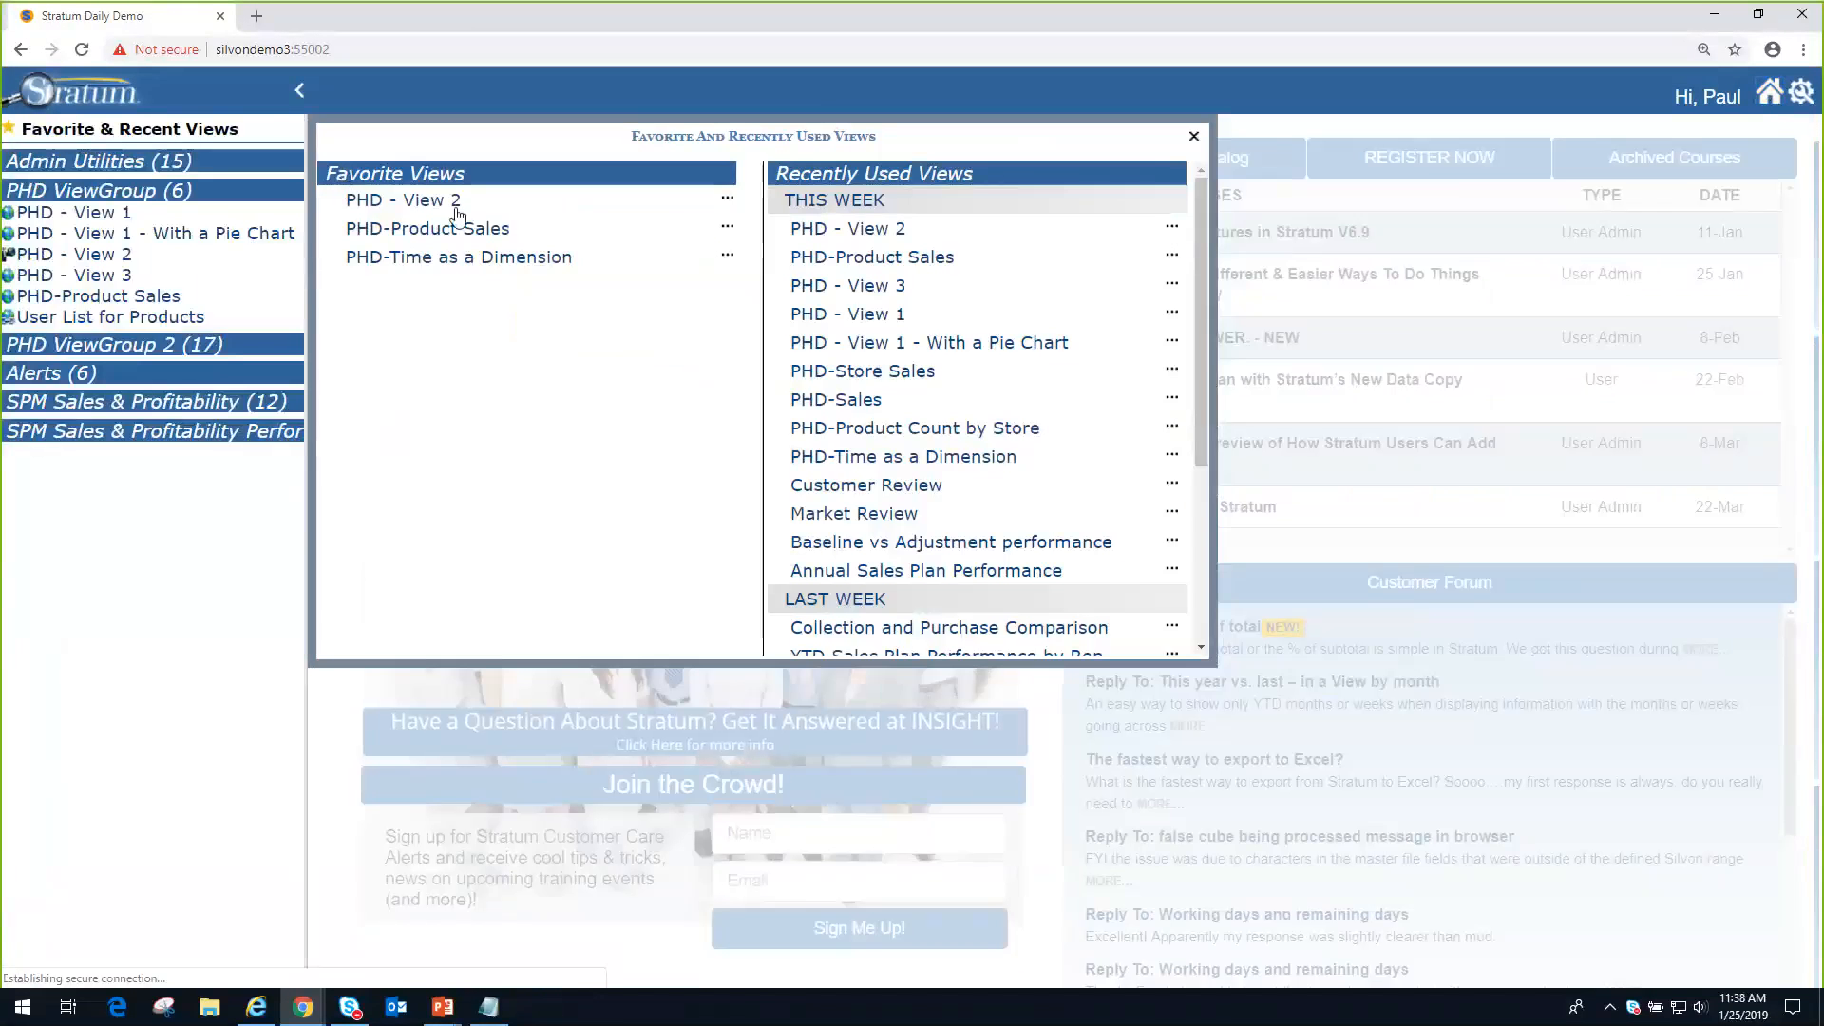